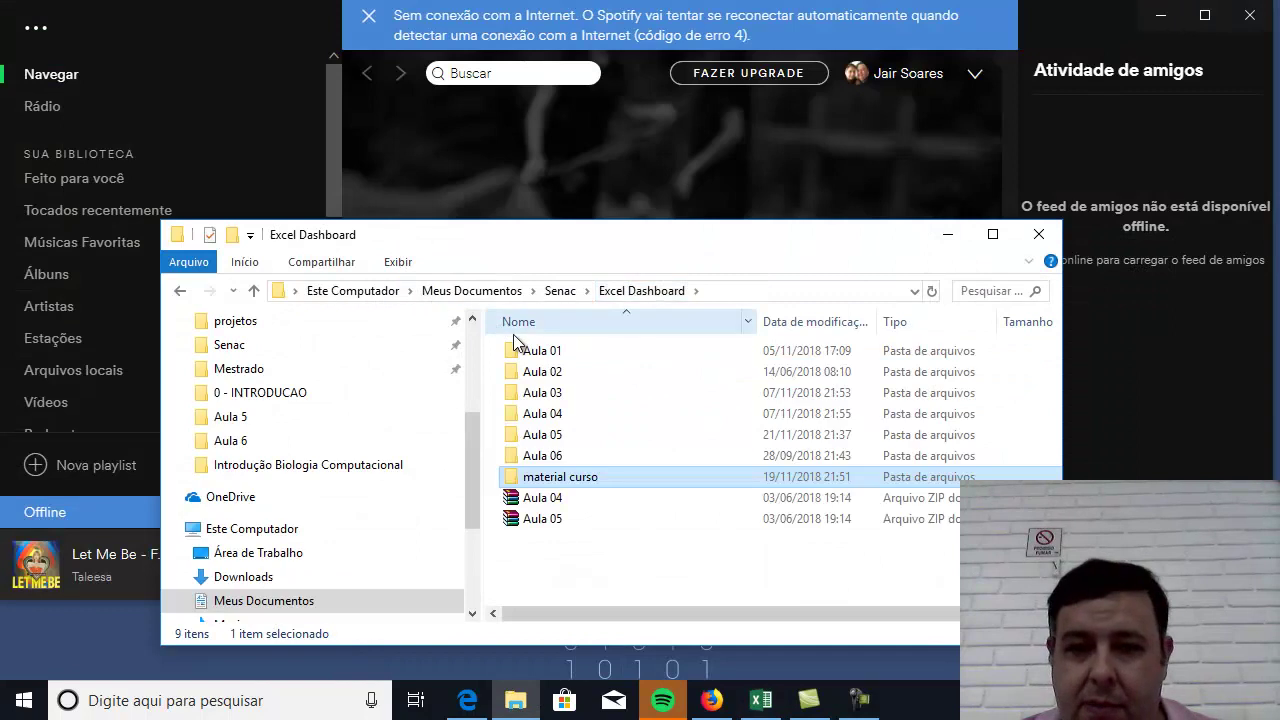
# Close Spotify and open the Aula 8 workbook from Senac > Formação Excel > Excel DashBoard > Aula 8.
pyautogui.click(560, 290)
pyautogui.click(561, 372)
pyautogui.doubleClick(561, 372)
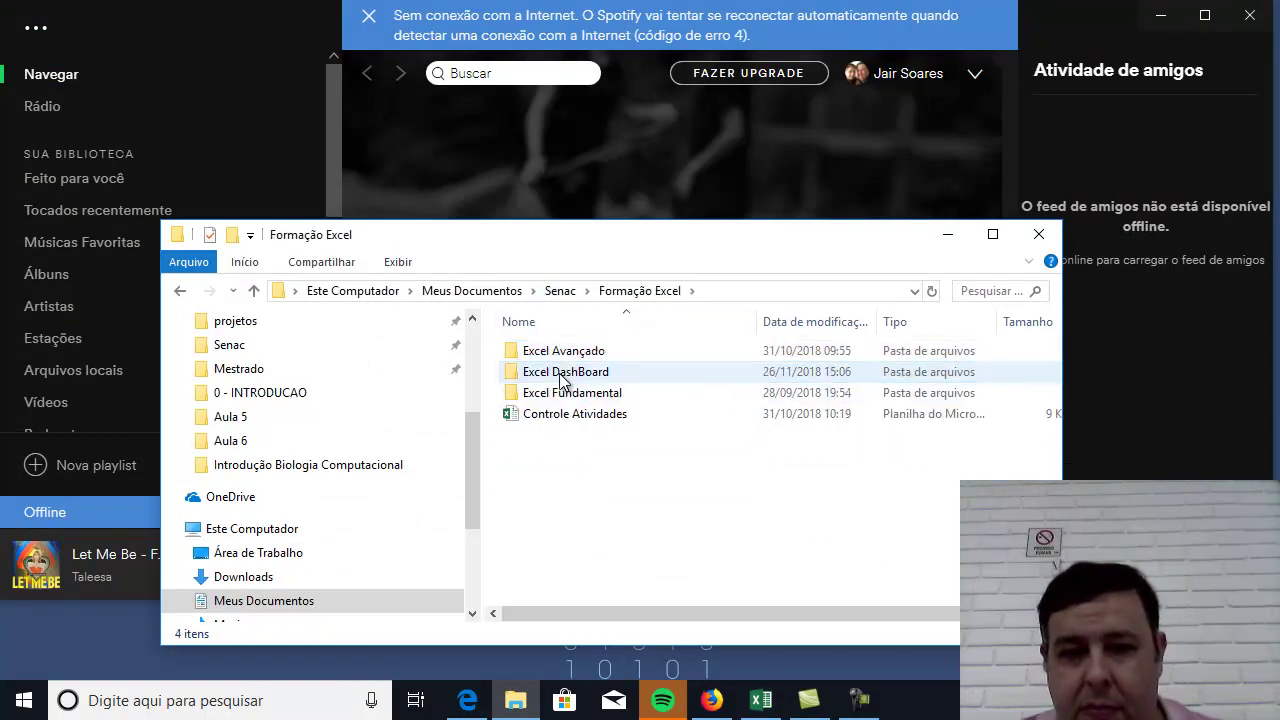
pyautogui.click(1249, 15)
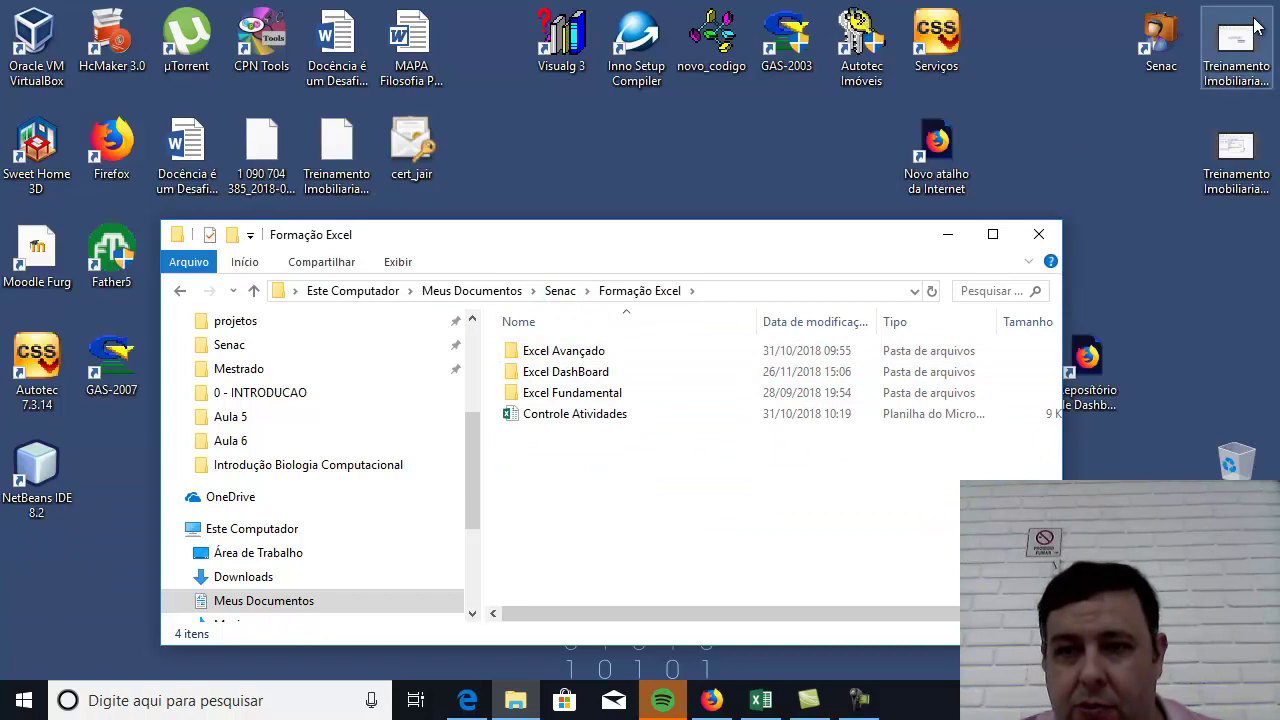
pyautogui.doubleClick(565, 371)
pyautogui.doubleClick(540, 499)
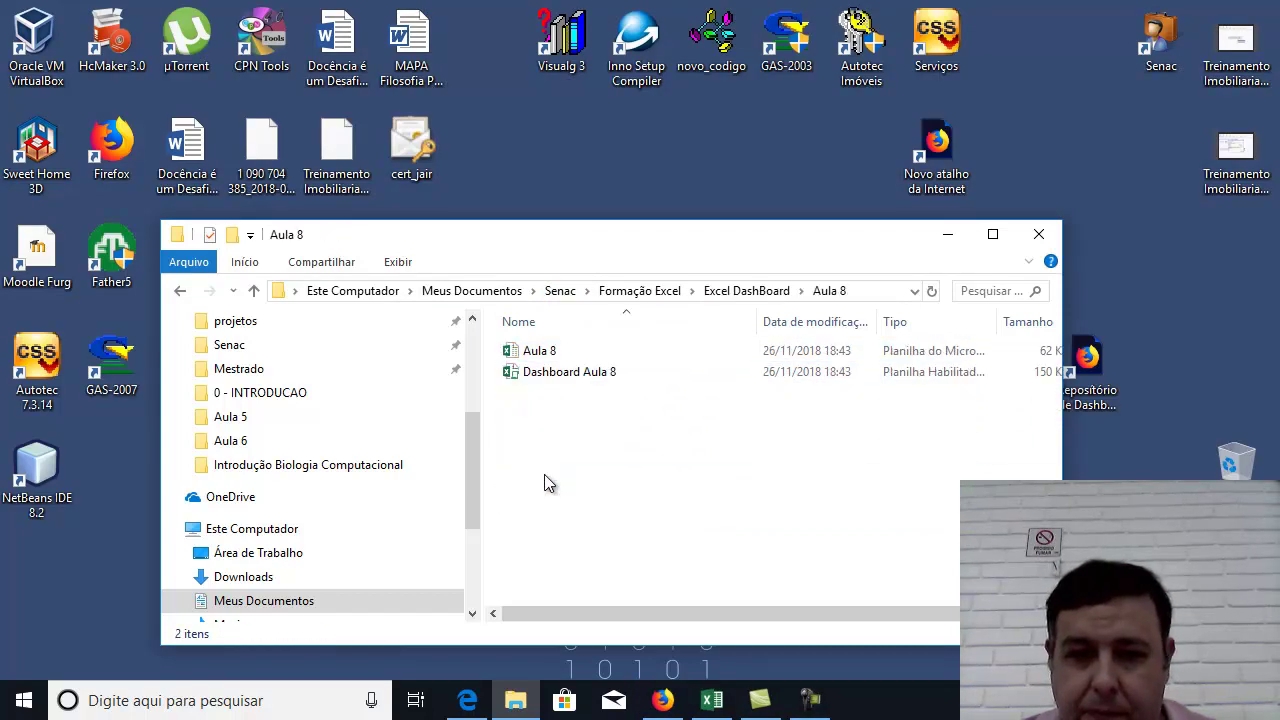
pyautogui.doubleClick(546, 355)
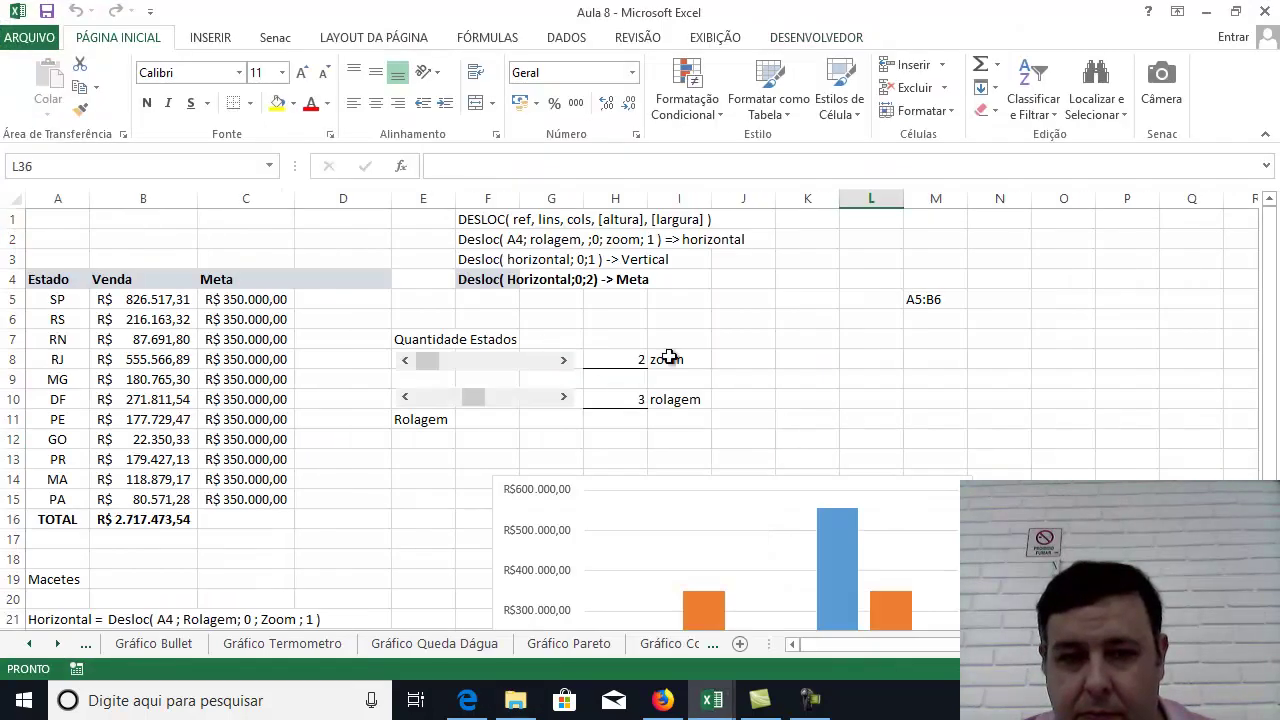
# Go to the Colunas Flutuantes sheet at the start of the workbook.
pyautogui.click(30, 643)
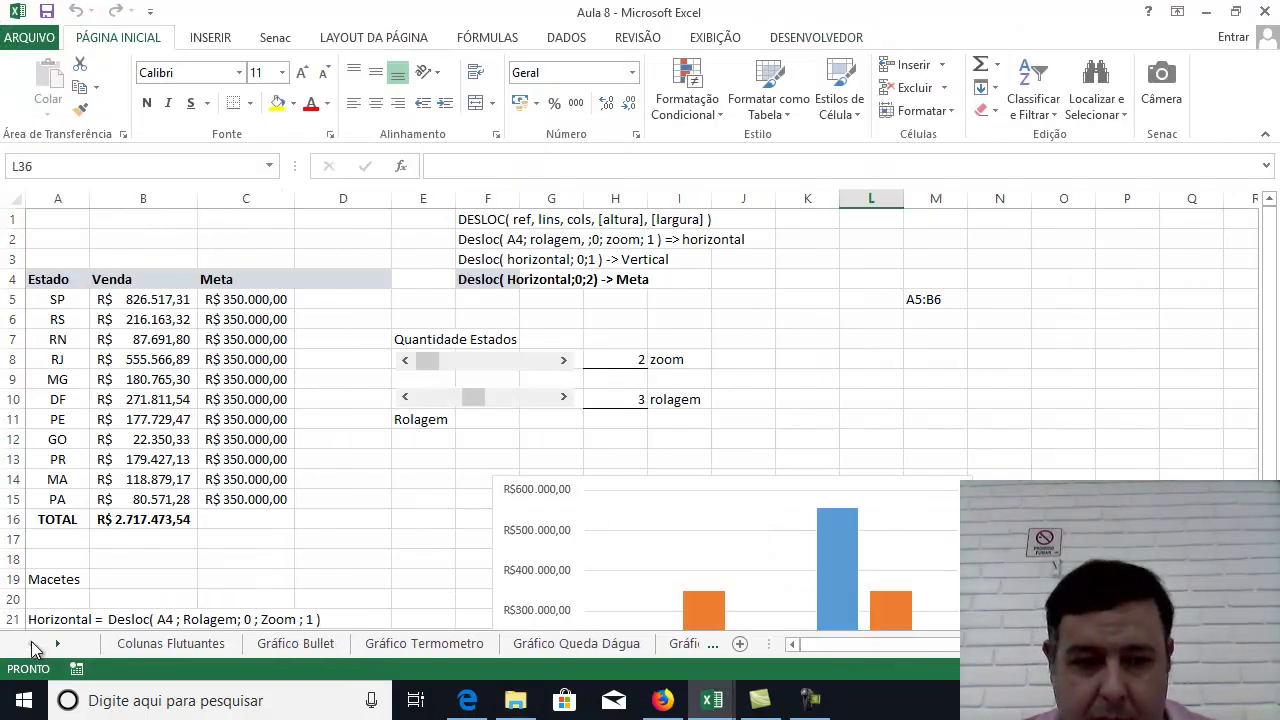
pyautogui.click(170, 643)
pyautogui.click(1052, 402)
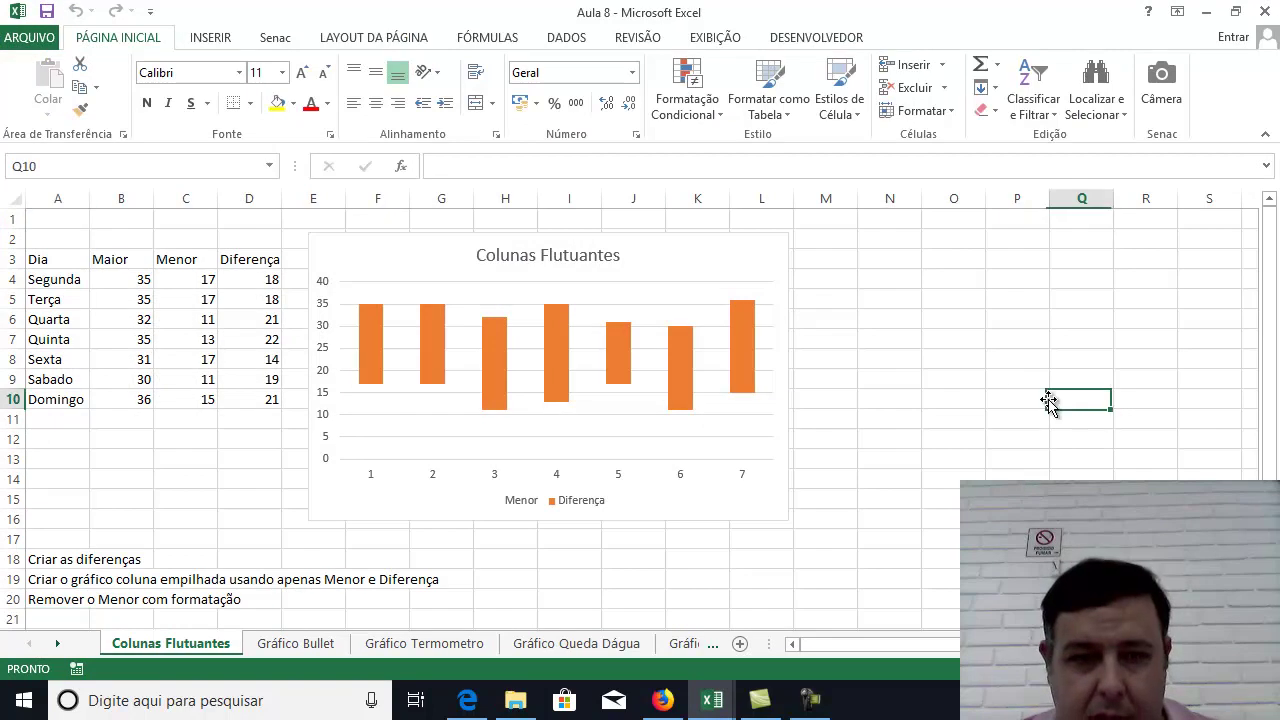
pyautogui.moveTo(986, 403); pyautogui.dragTo(935, 405)
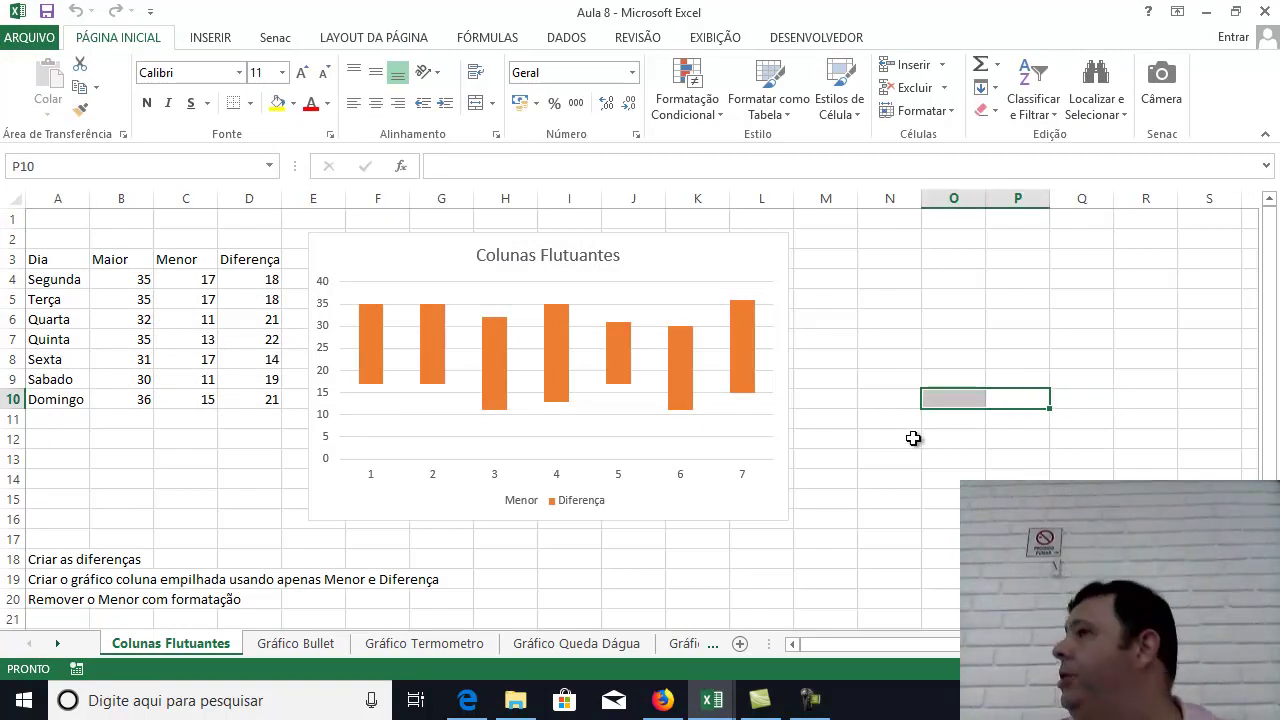
# Shift the Colunas Flutuantes chart about half a column farther away from the data table.
pyautogui.click(778, 229)
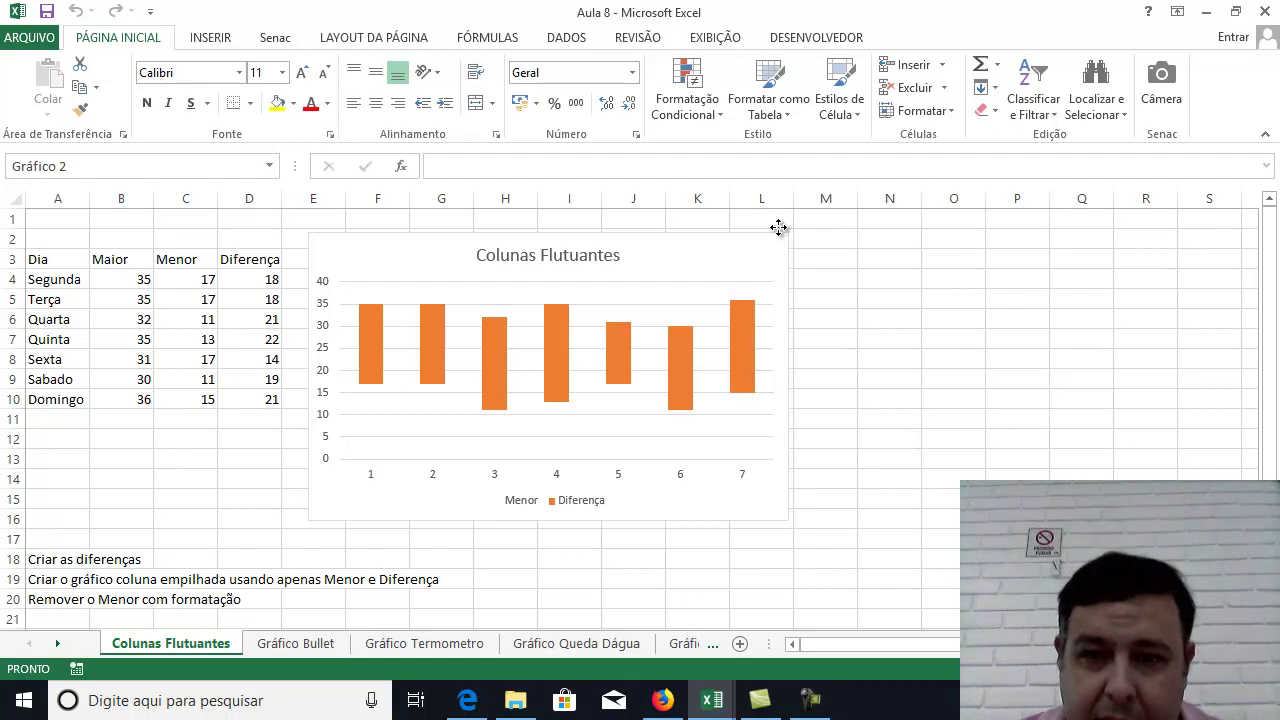
pyautogui.press('Right')
pyautogui.press('Right')
pyautogui.click(892, 481)
pyautogui.moveTo(717, 237); pyautogui.dragTo(750, 234)
pyautogui.click(1145, 358)
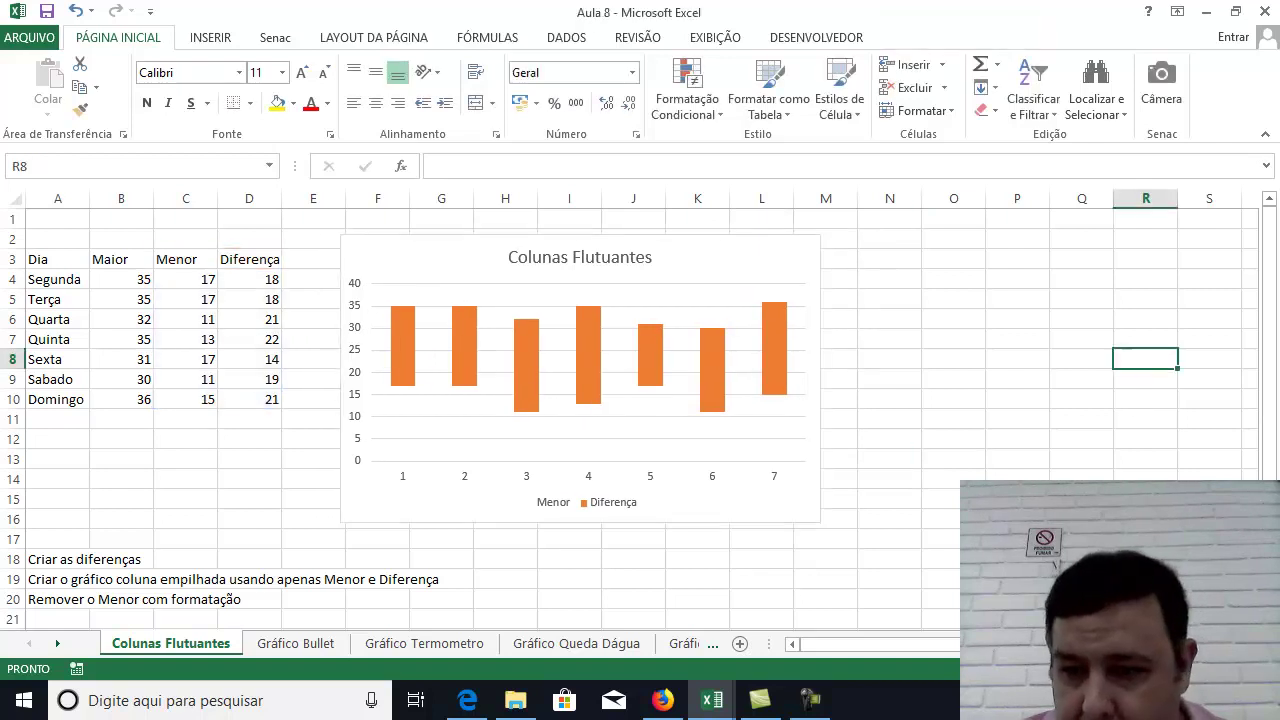
# Check the formulas that calculate the Diferença column in cells D4 and D6.
pyautogui.click(1222, 669)
pyautogui.click(1222, 669)
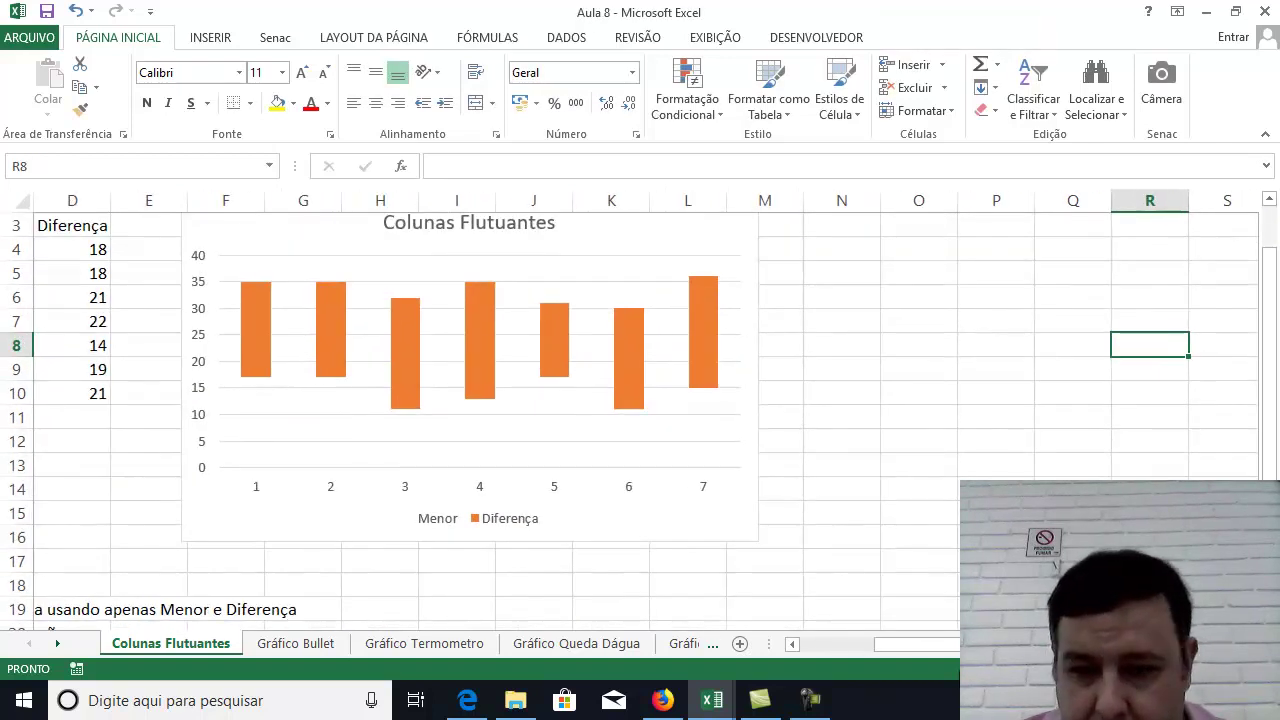
pyautogui.click(815, 644)
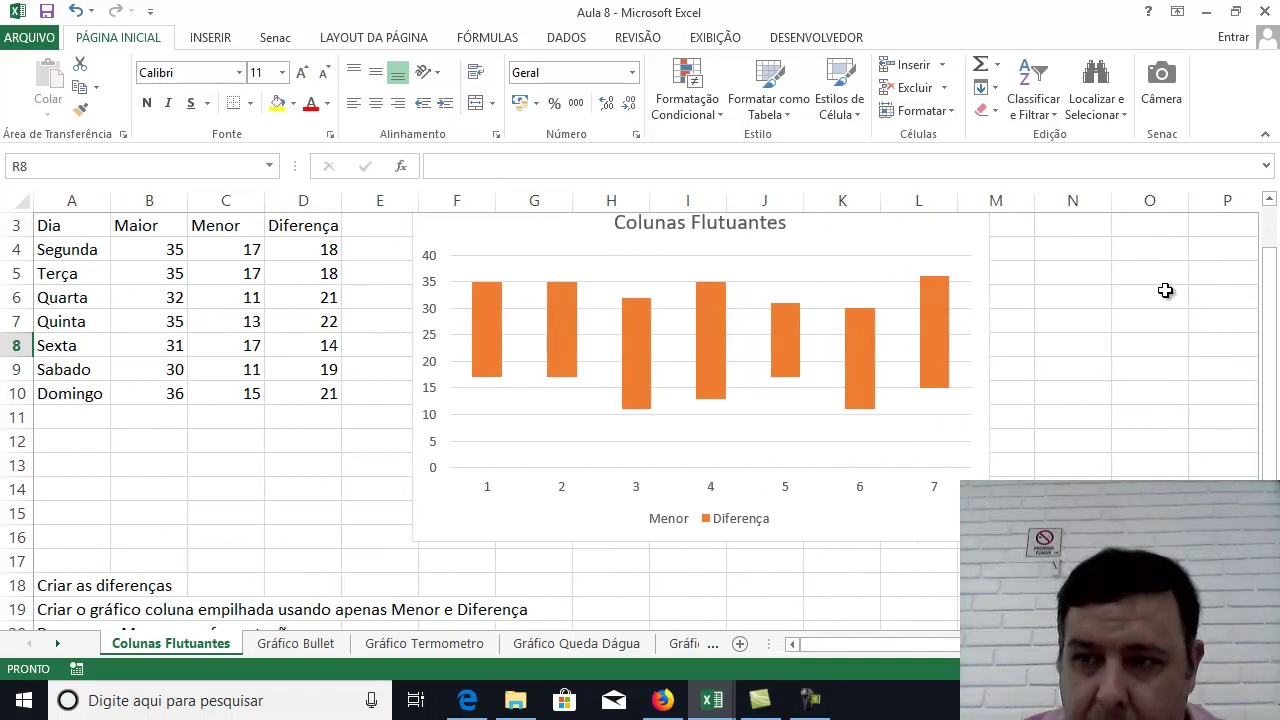
pyautogui.click(1270, 202)
pyautogui.click(1270, 202)
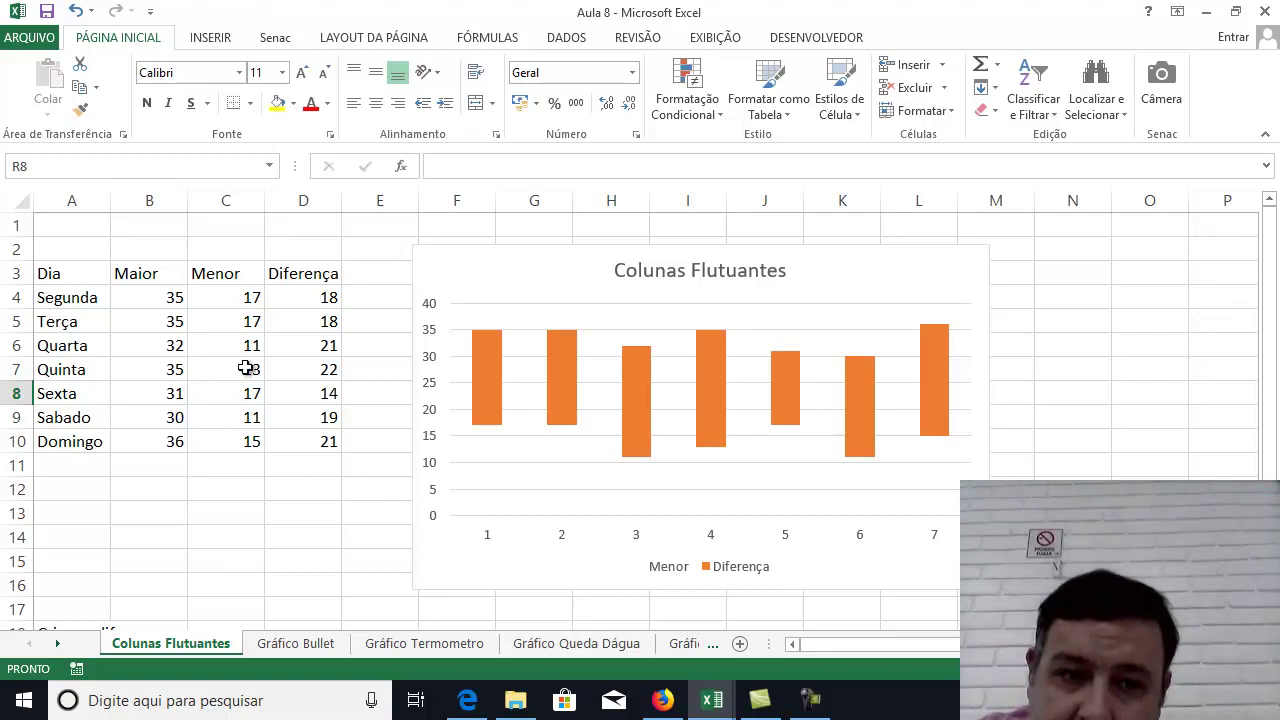
pyautogui.click(318, 300)
pyautogui.click(326, 340)
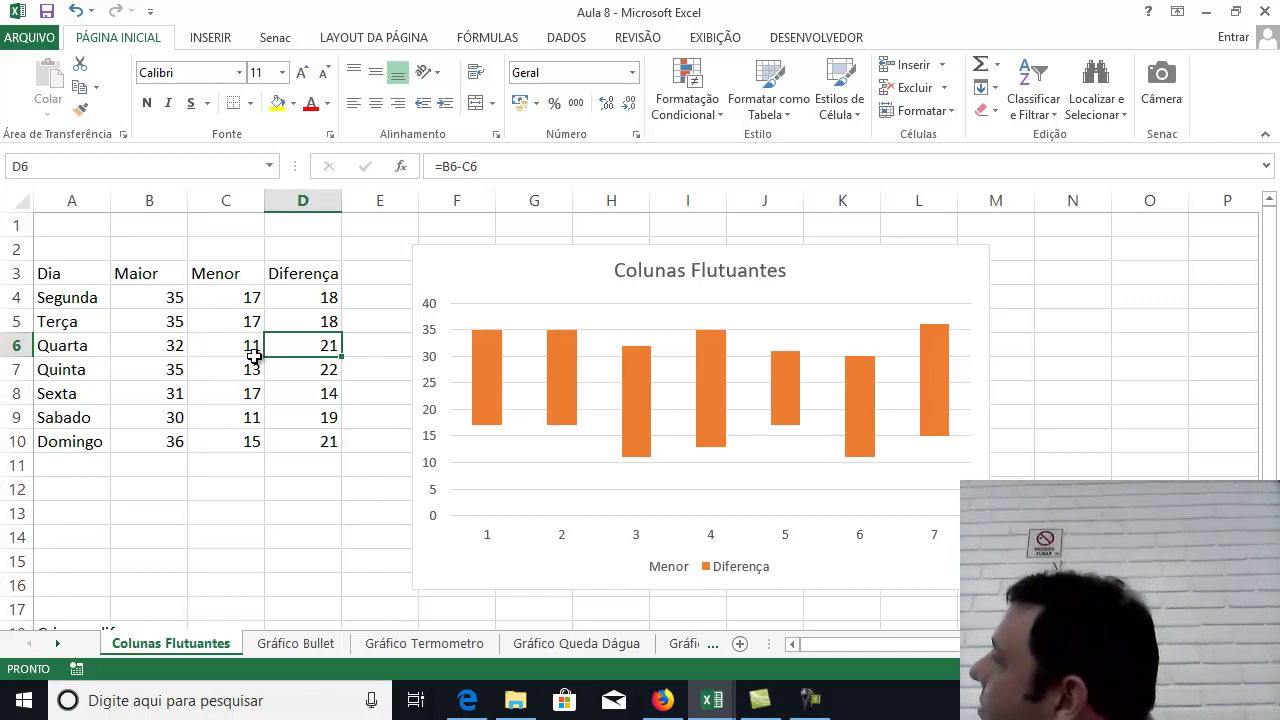
pyautogui.click(305, 298)
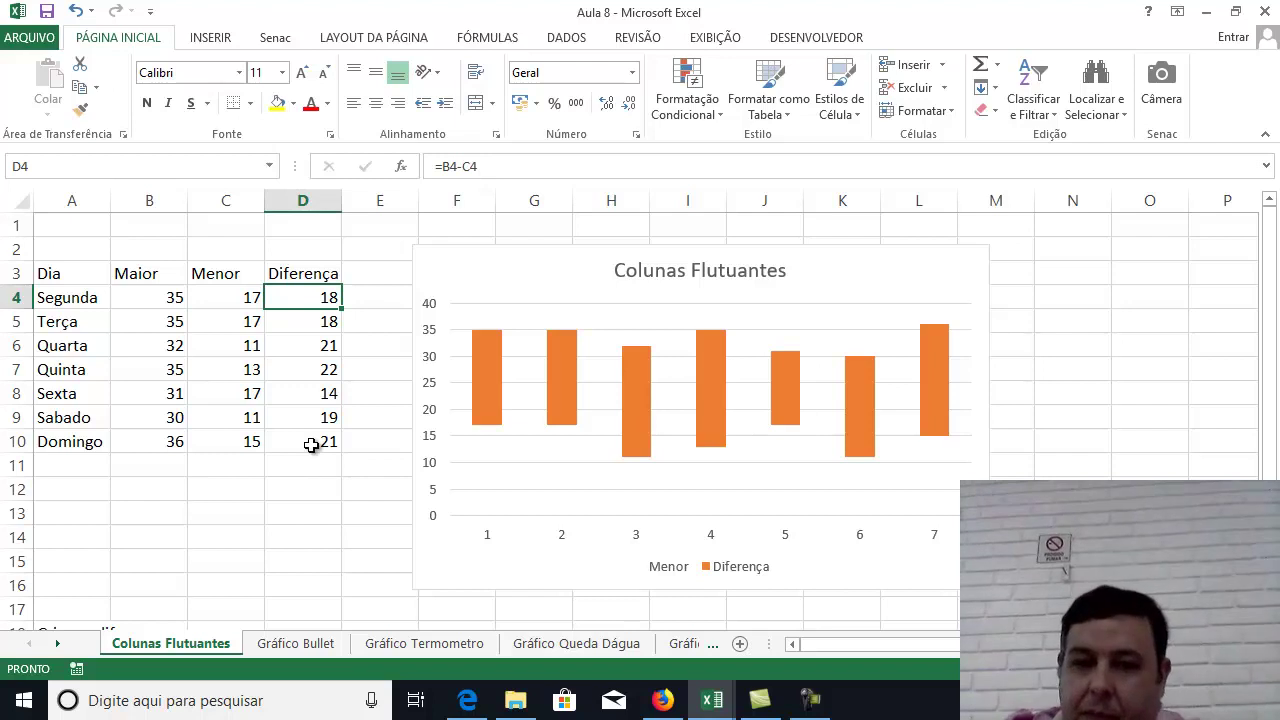
pyautogui.click(1113, 298)
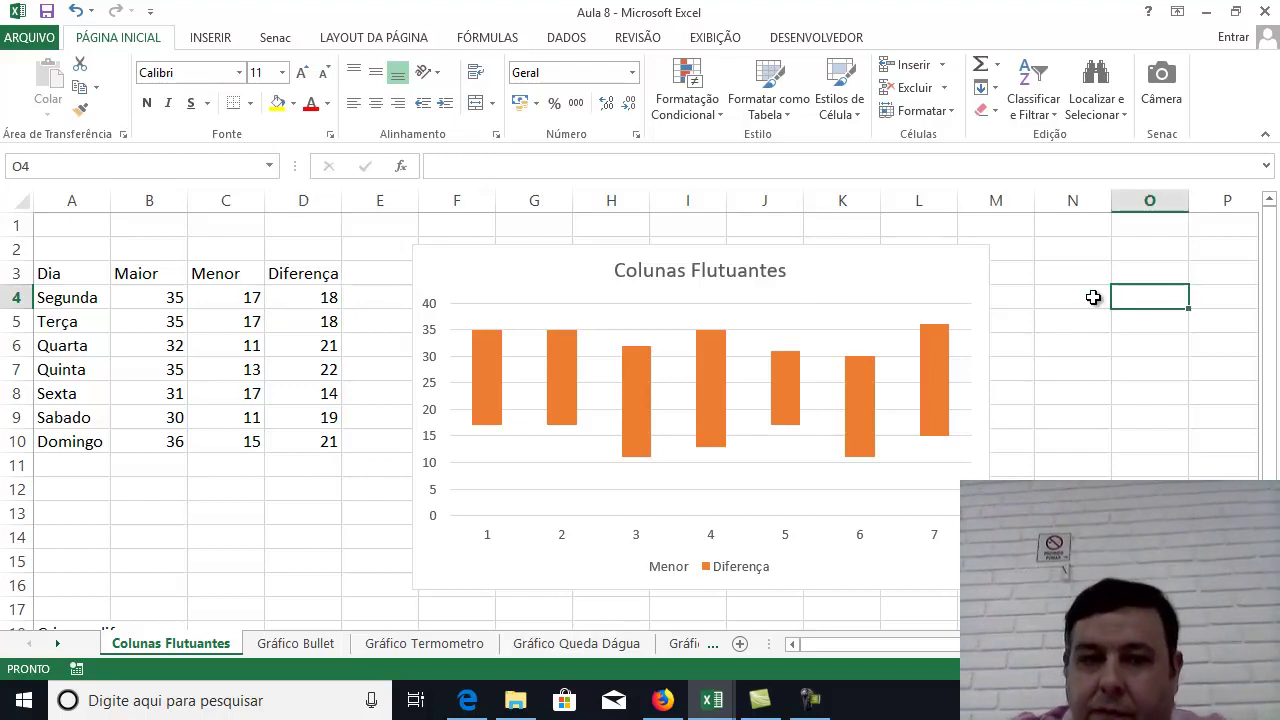
# Review the chart data in B4:D10 and the chart-building notes below the table.
pyautogui.click(160, 289)
pyautogui.moveTo(160, 289); pyautogui.dragTo(329, 440)
pyautogui.click(298, 486)
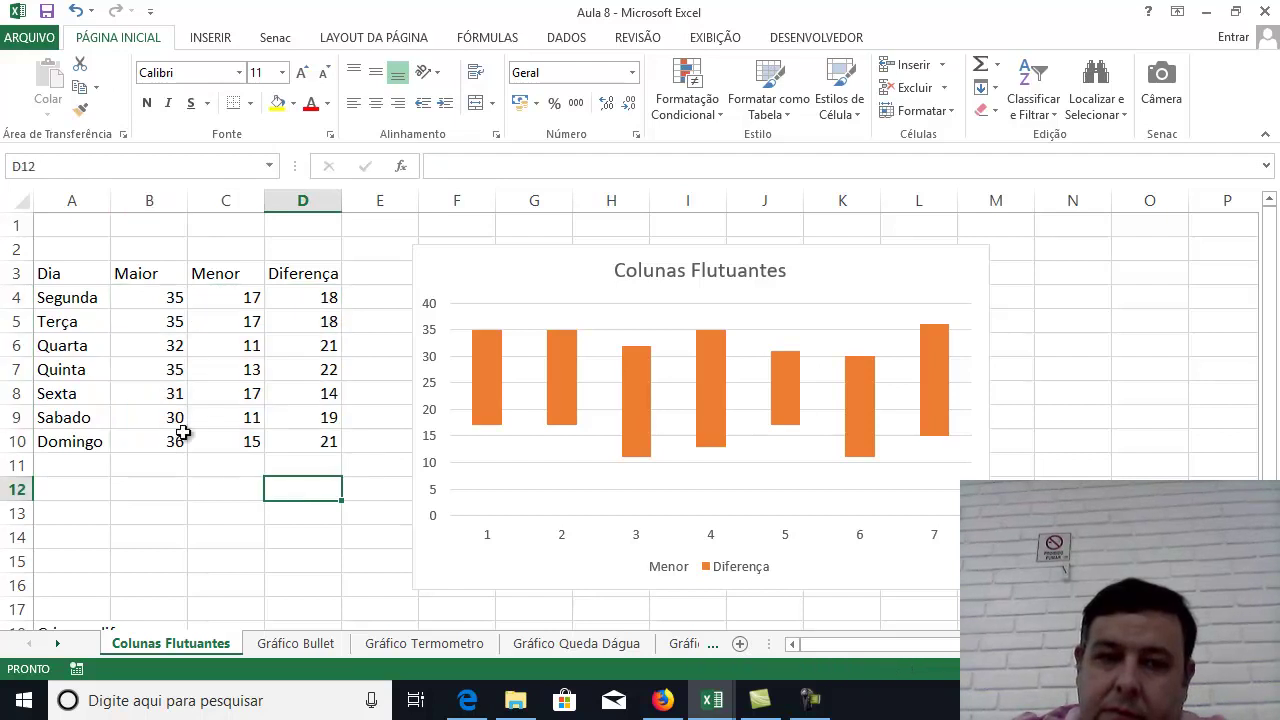
pyautogui.moveTo(157, 300); pyautogui.dragTo(313, 436)
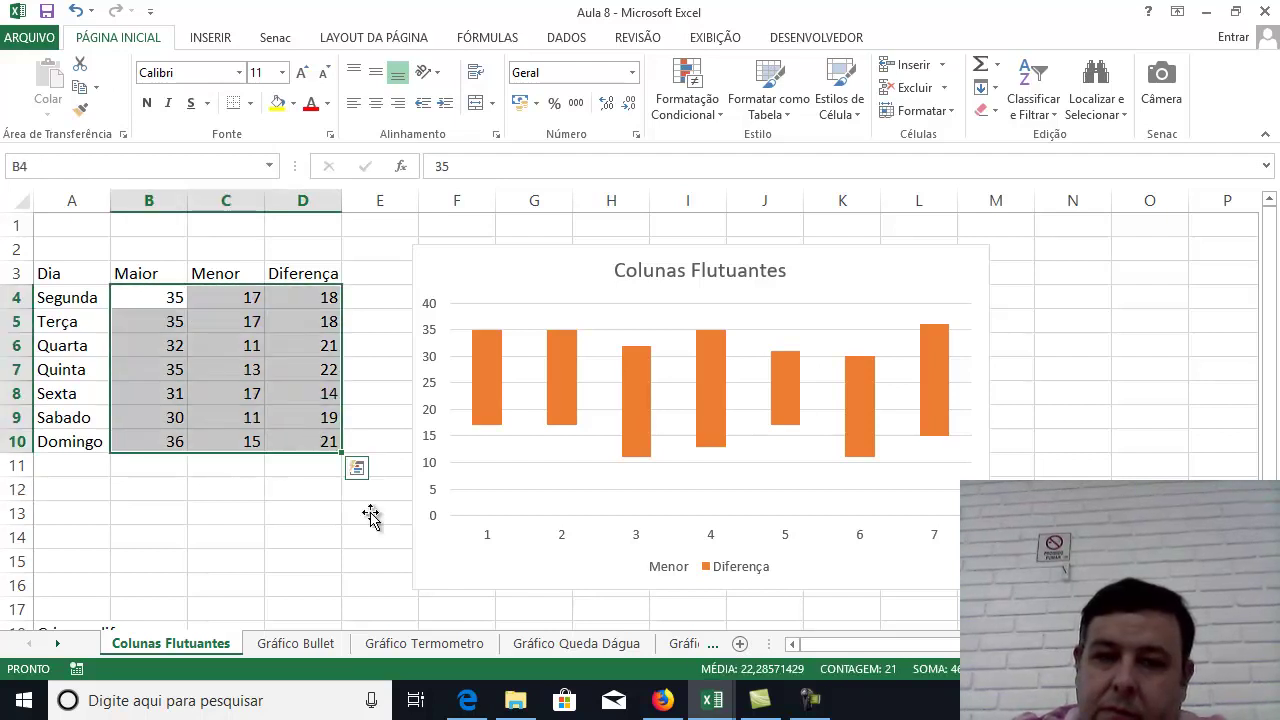
pyautogui.click(1113, 372)
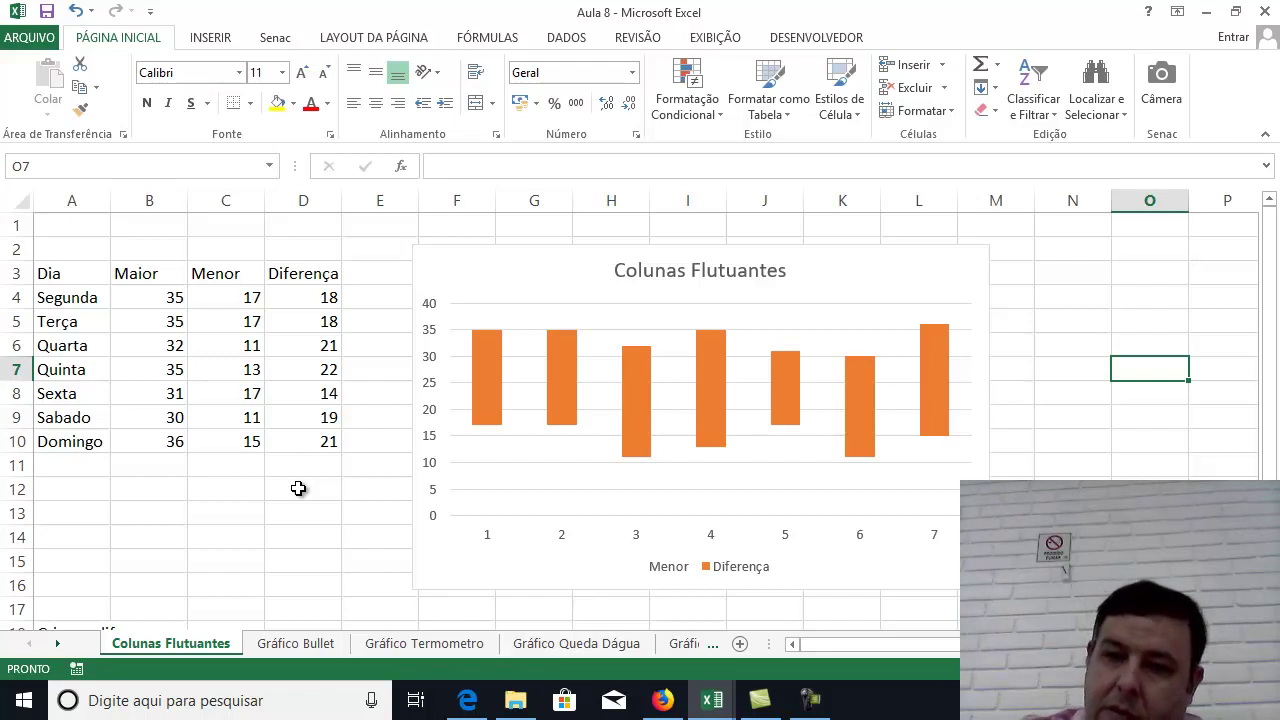
pyautogui.scroll(-1, 1083, 466)
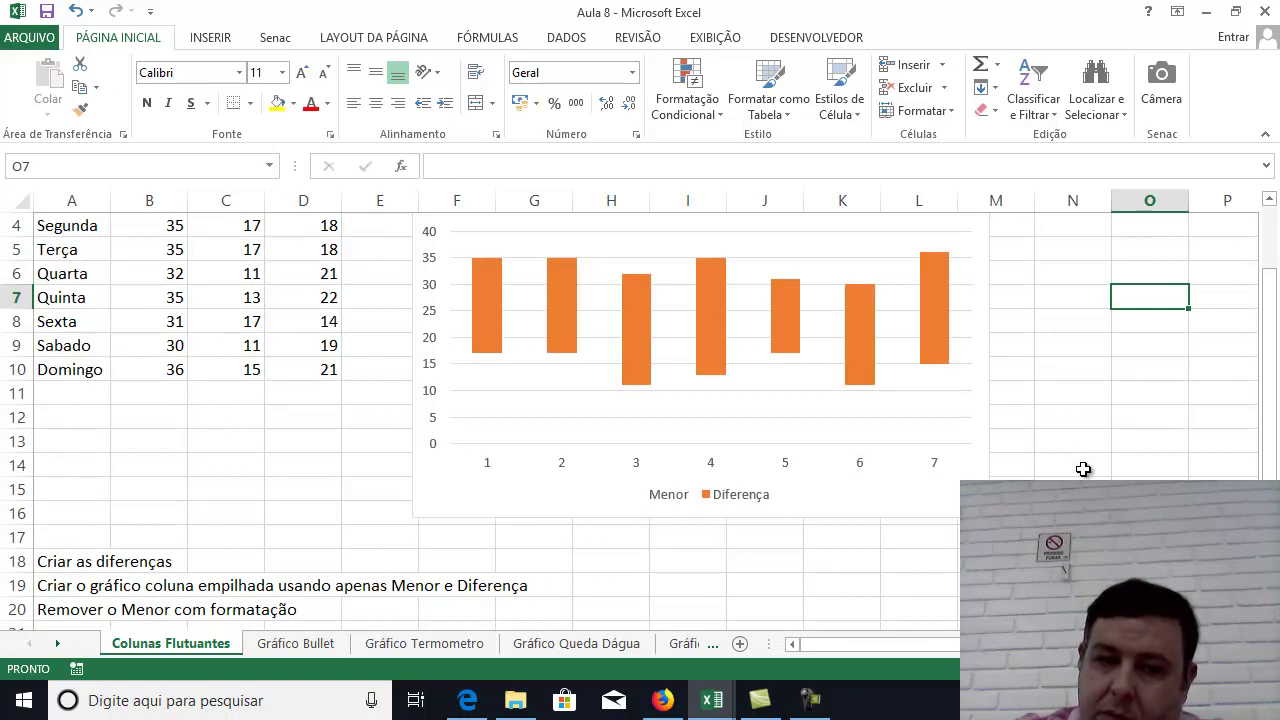
pyautogui.scroll(1, 1083, 469)
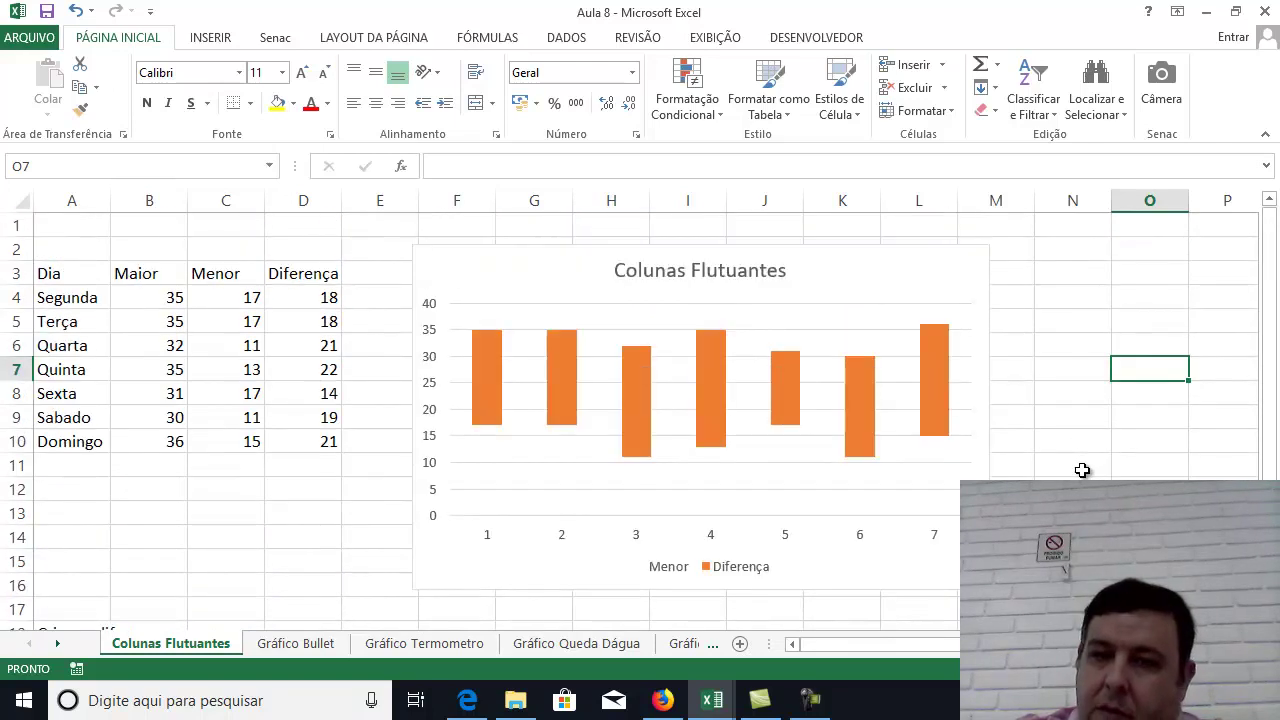
# Move the finished Colunas Flutuantes chart over to column M, clearing the space beside the data table.
pyautogui.click(950, 257)
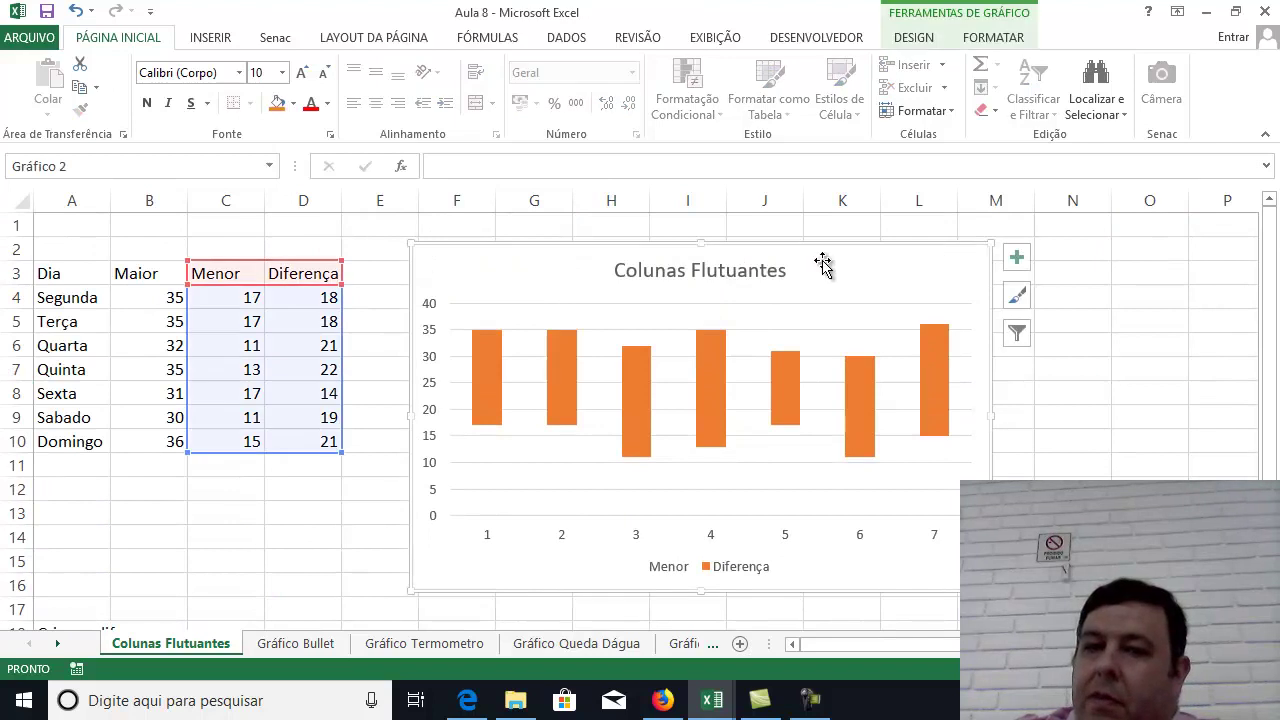
pyautogui.moveTo(811, 246)
pyautogui.mouseDown()
pyautogui.moveTo(843, 249)
pyautogui.moveTo(831, 228)
pyautogui.moveTo(812, 230)
pyautogui.mouseUp()
pyautogui.click(1122, 338)
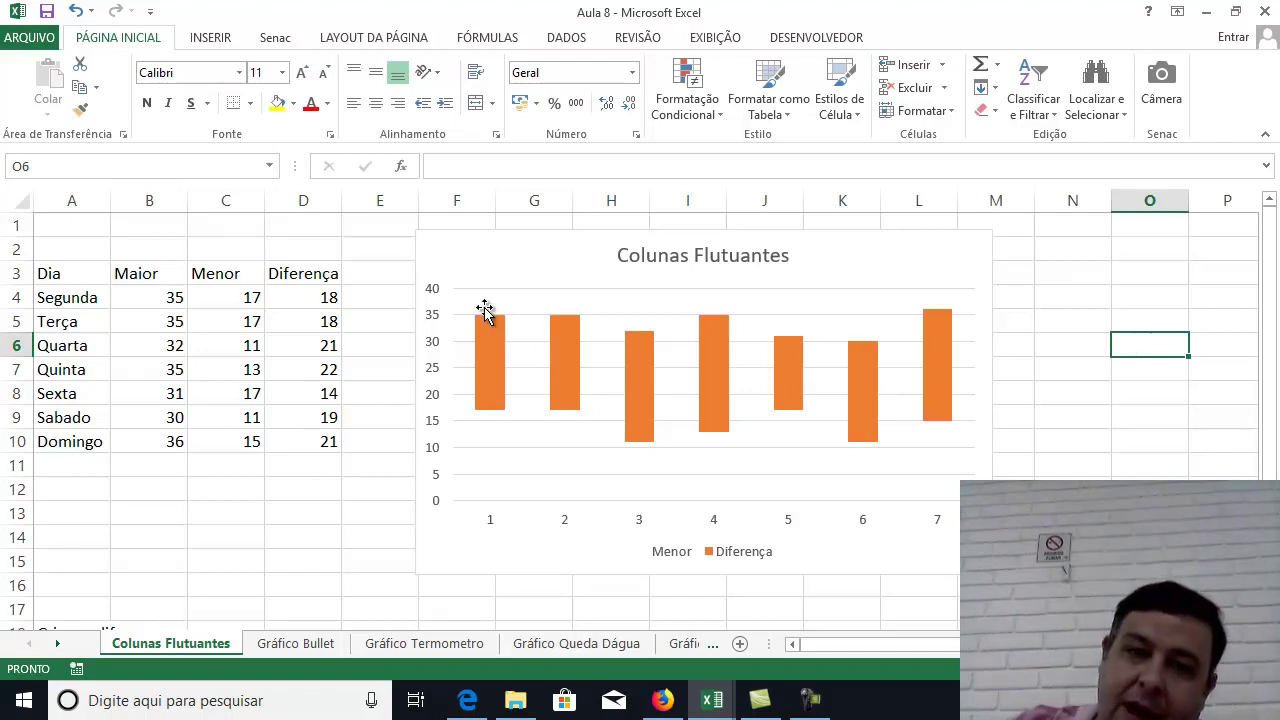
pyautogui.click(433, 233)
pyautogui.moveTo(434, 232); pyautogui.dragTo(1040, 241)
pyautogui.click(645, 245)
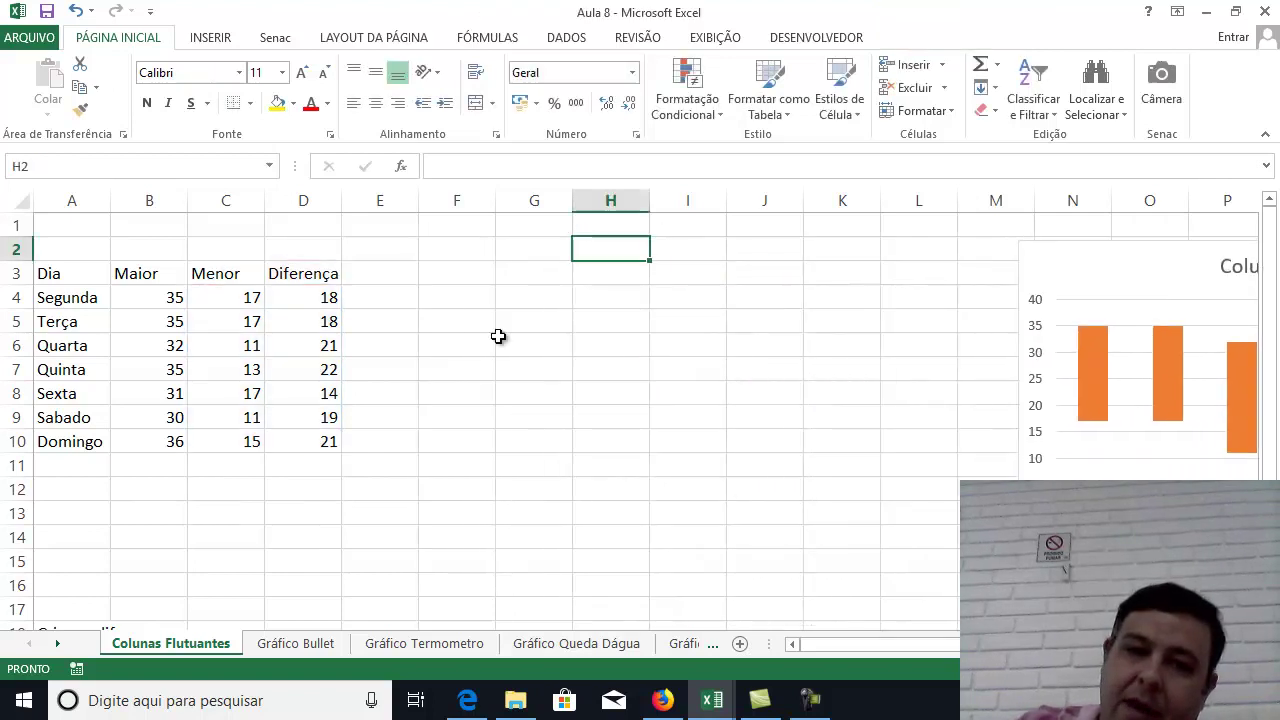
# Insert an empty 2D stacked column chart beside the data table, starting from blank cell F6.
pyautogui.click(455, 348)
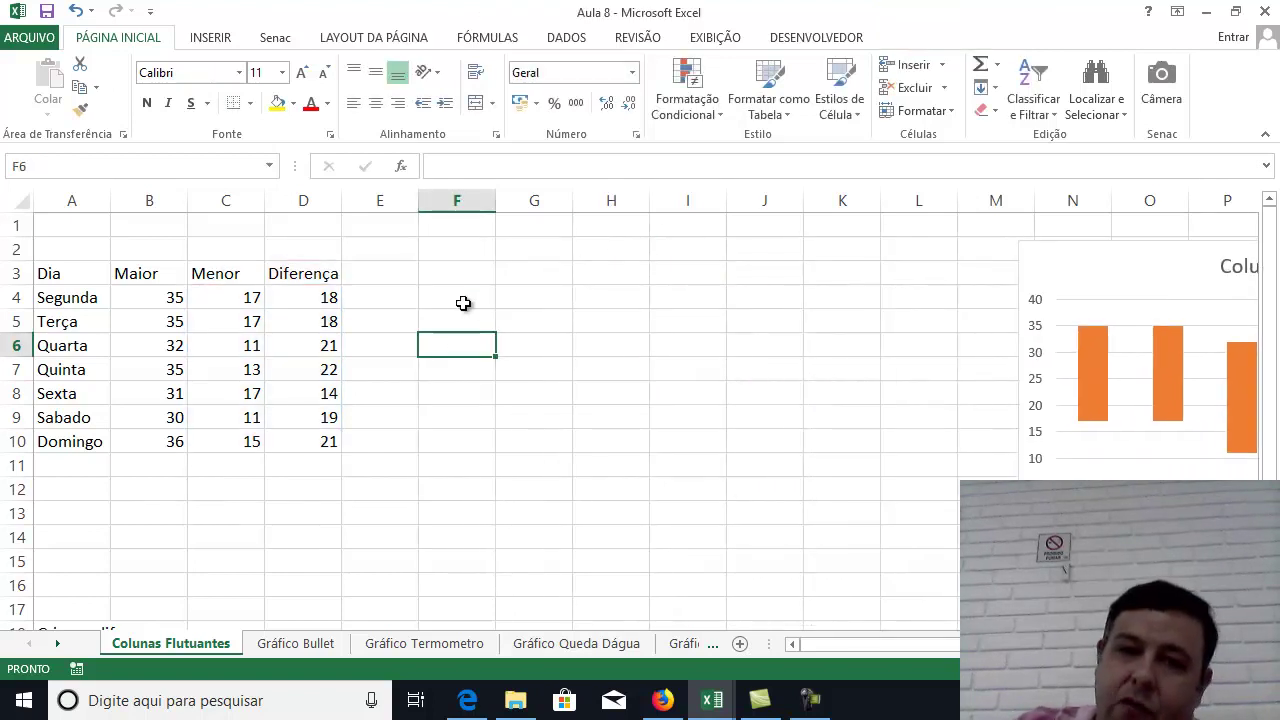
pyautogui.click(210, 37)
pyautogui.click(550, 70)
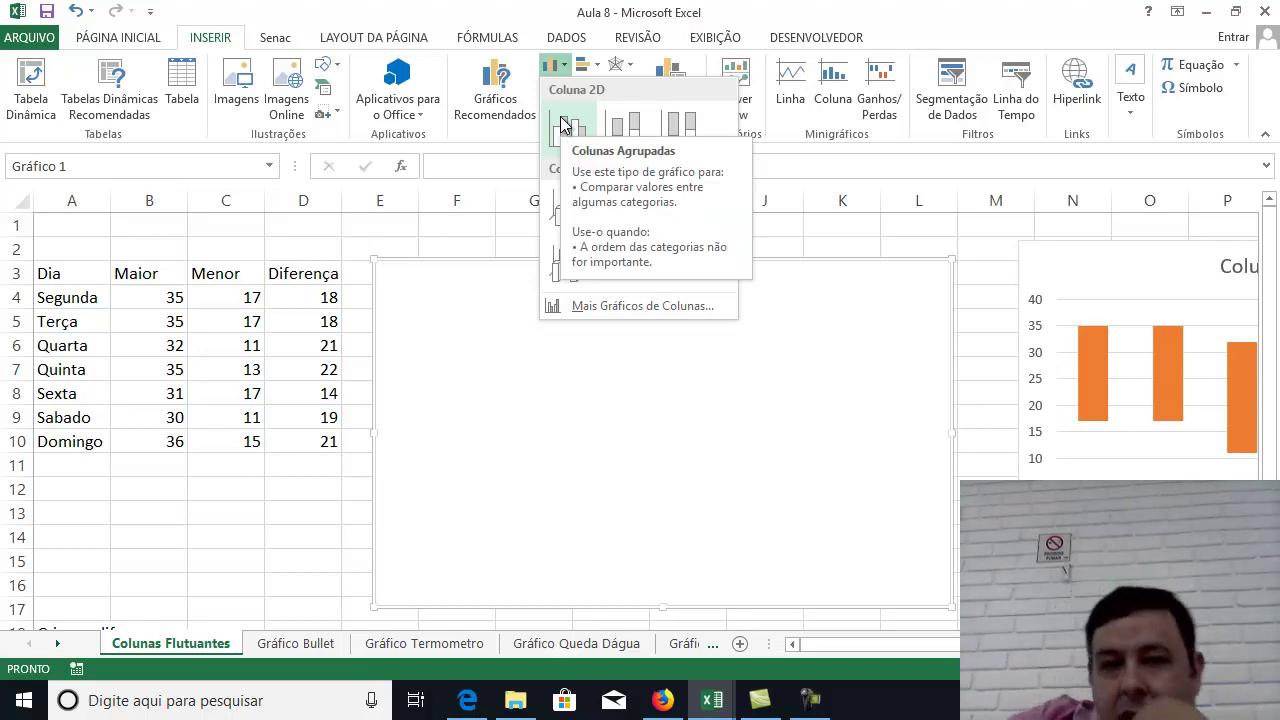
pyautogui.click(616, 132)
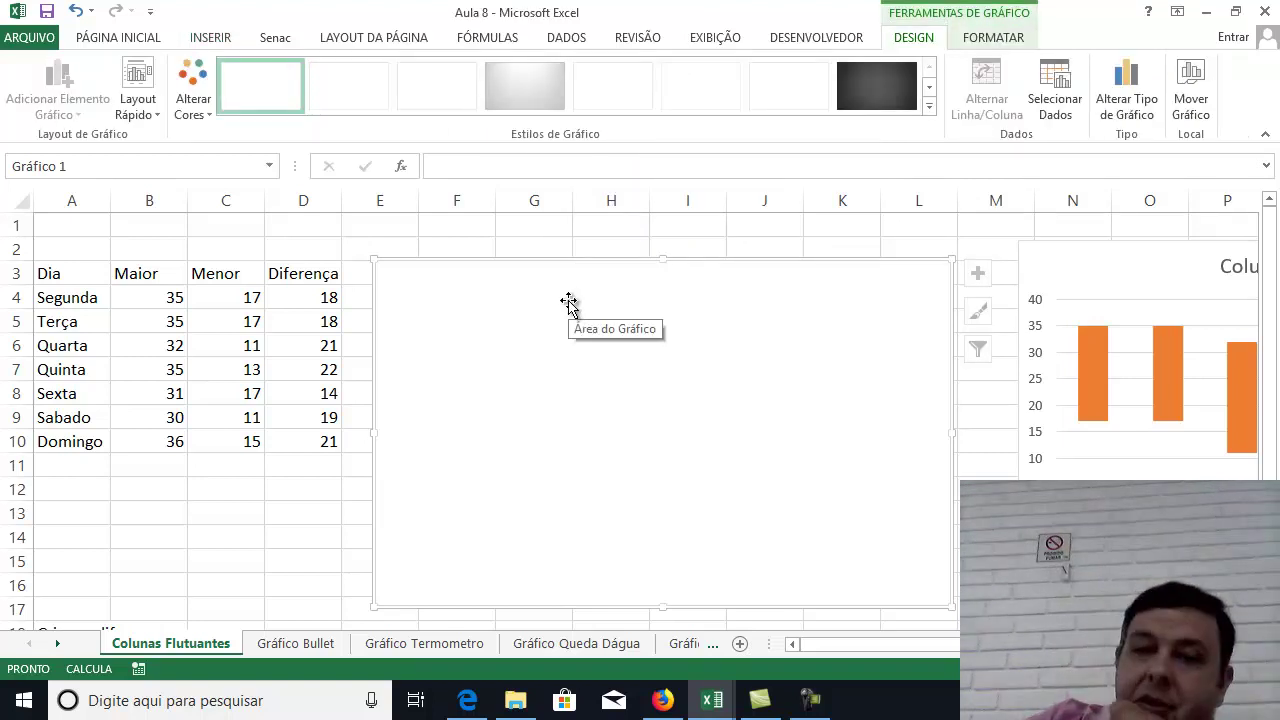
# Set the new chart's data range to the Menor and Diferença columns, C3:D10, and apply it.
pyautogui.click(1062, 108)
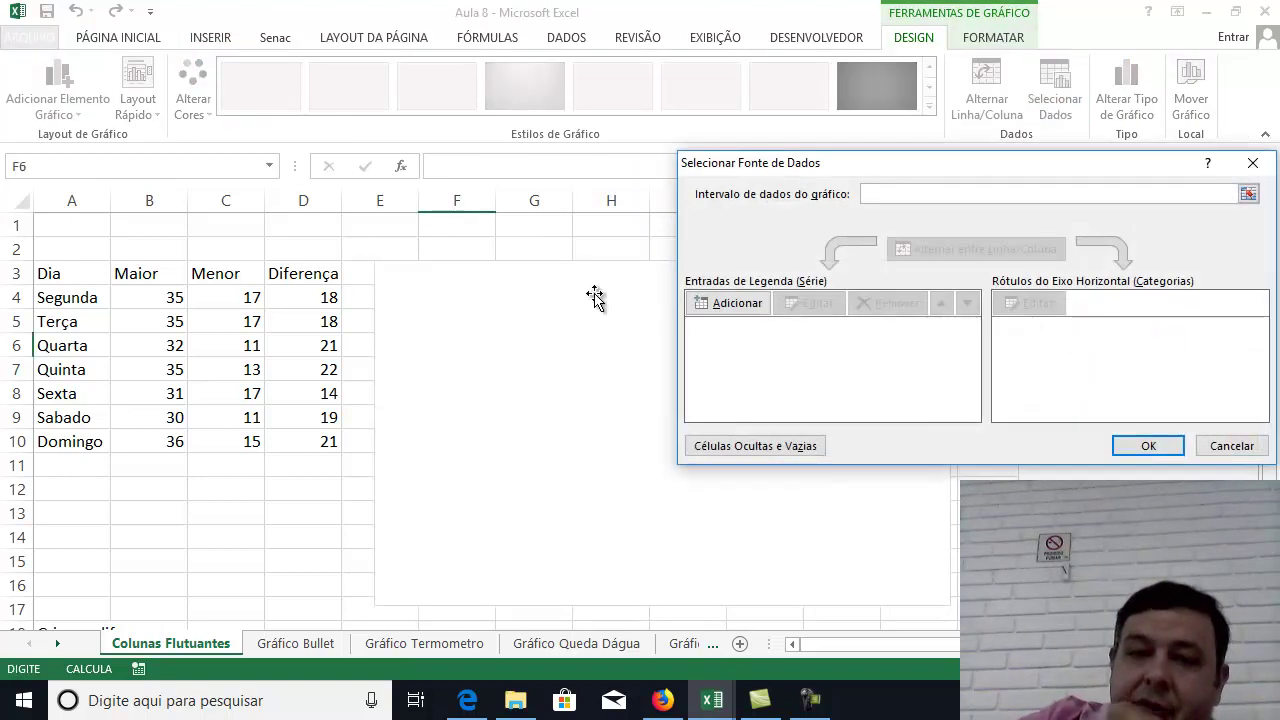
pyautogui.moveTo(224, 270); pyautogui.dragTo(278, 442)
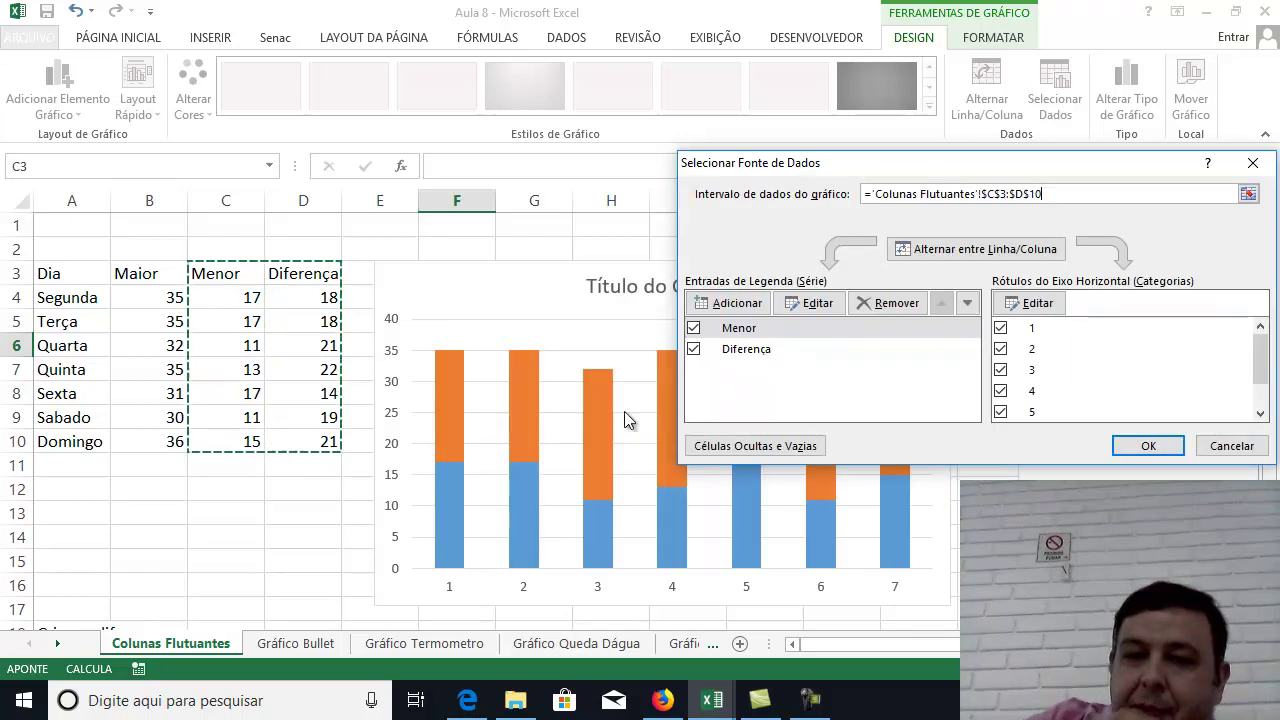
pyautogui.moveTo(1090, 160); pyautogui.dragTo(779, 60)
pyautogui.click(837, 347)
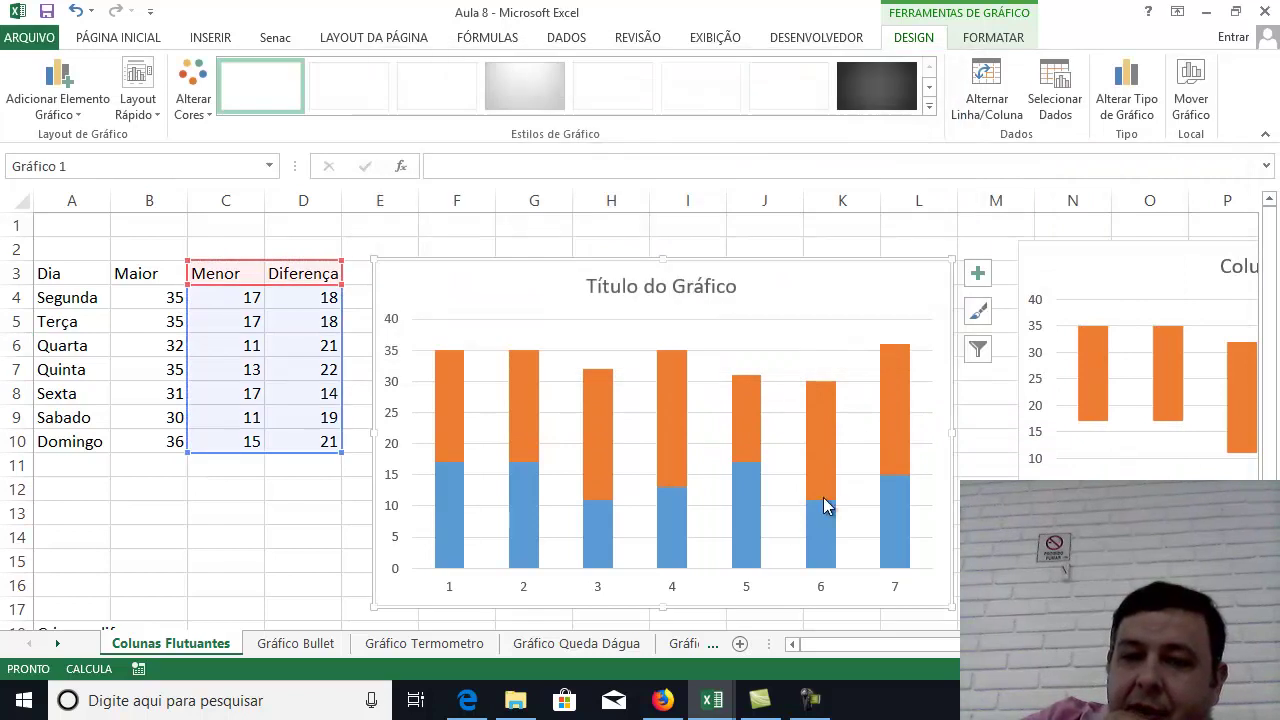
# Hide the Menor series in the stacked column chart by setting its fill to Sem preenchimento, and close the formatting pane.
pyautogui.moveTo(539, 544)
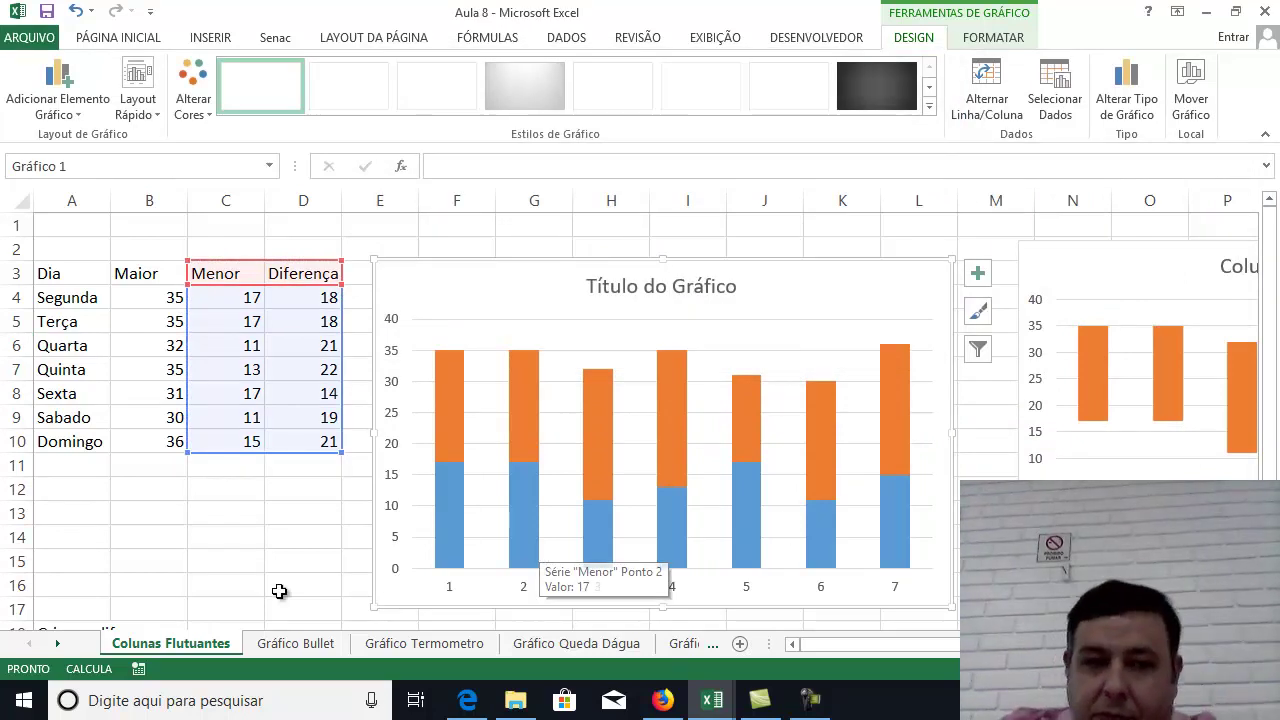
pyautogui.scroll(-2, 267, 571)
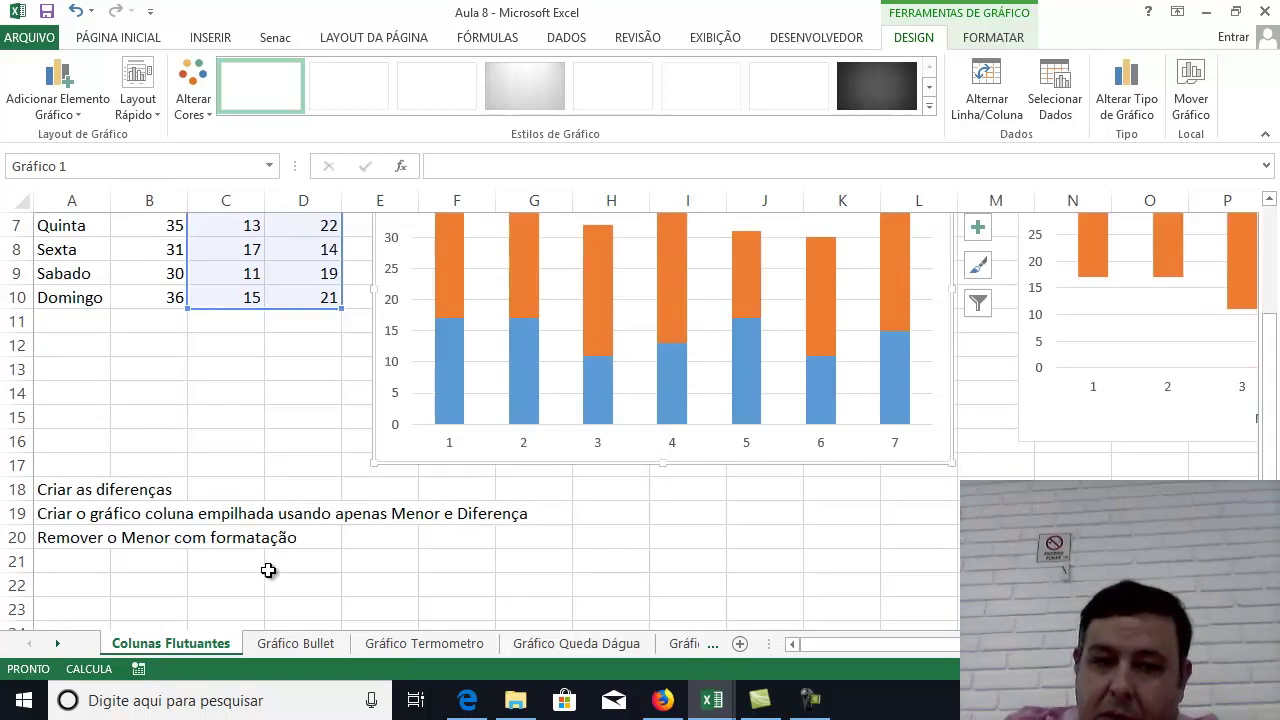
pyautogui.scroll(2, 268, 570)
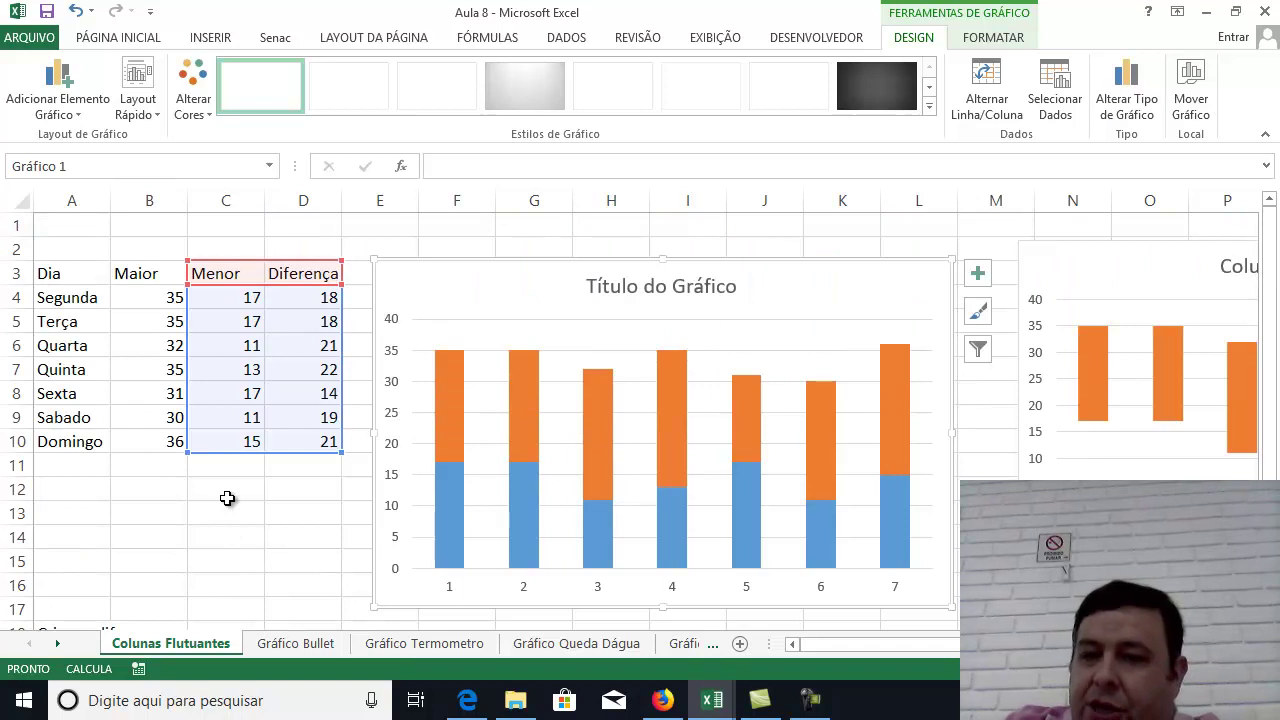
pyautogui.click(452, 520)
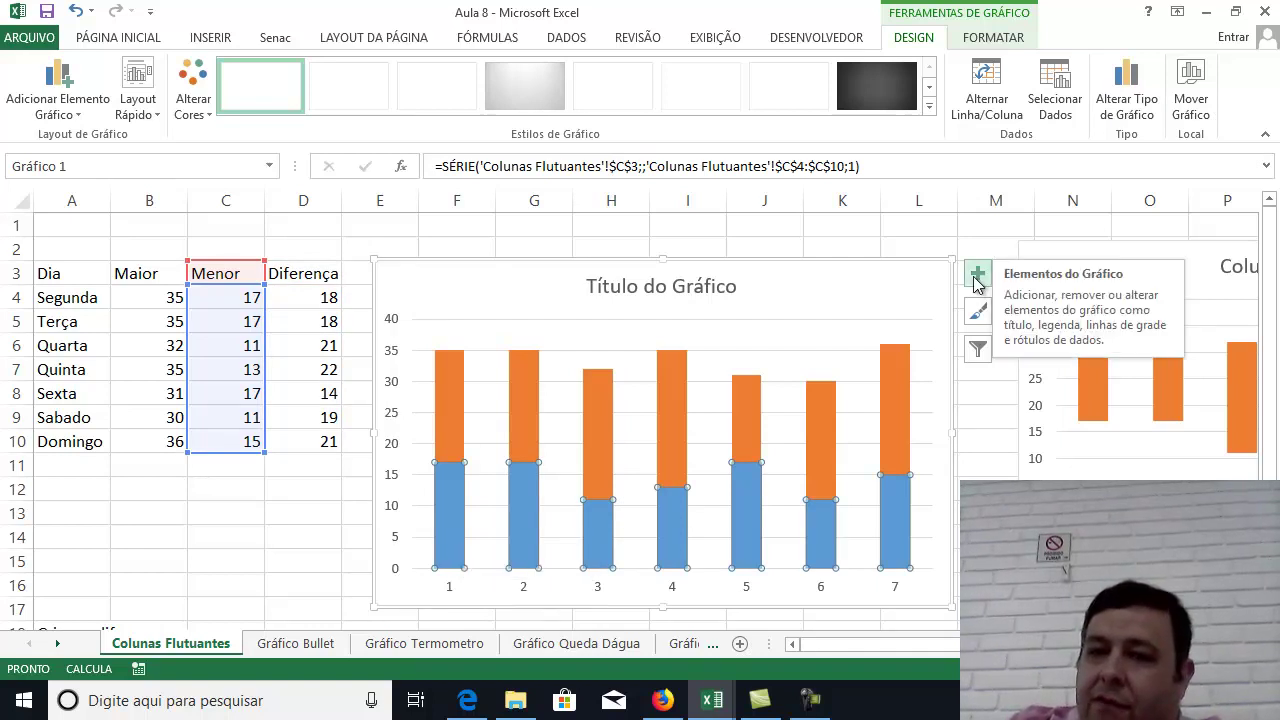
pyautogui.click(977, 312)
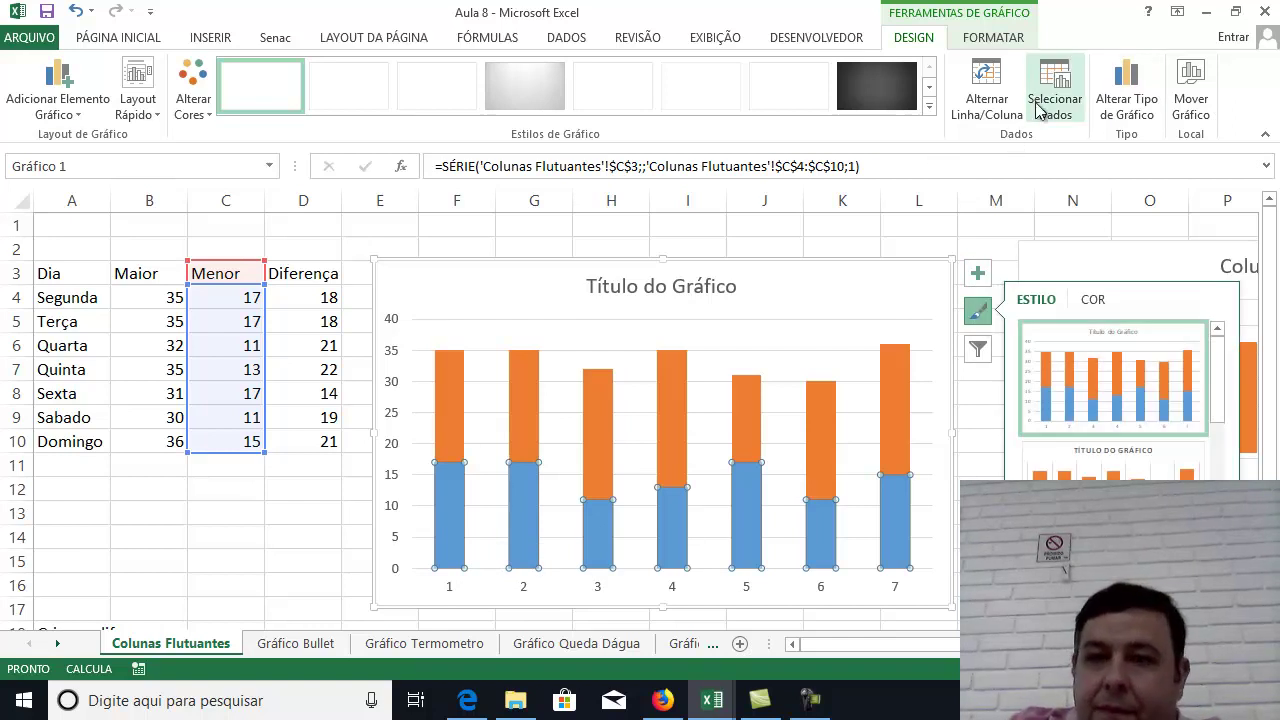
pyautogui.click(994, 40)
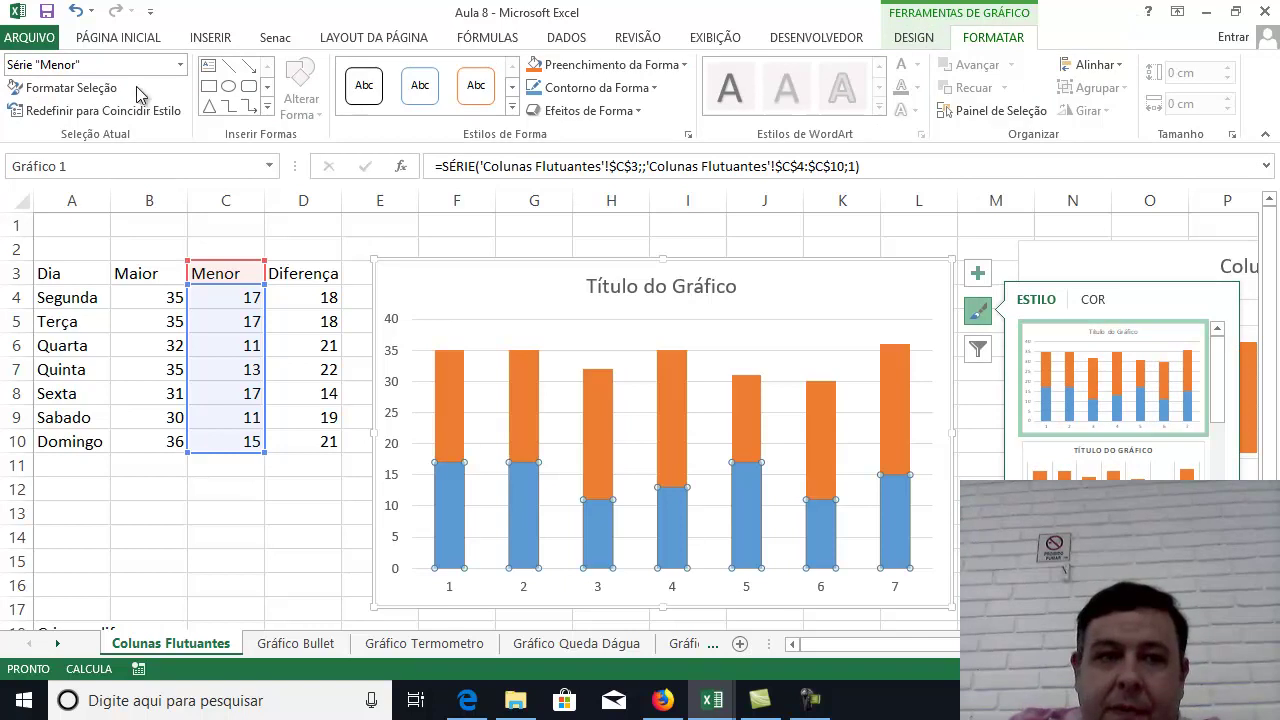
pyautogui.click(75, 88)
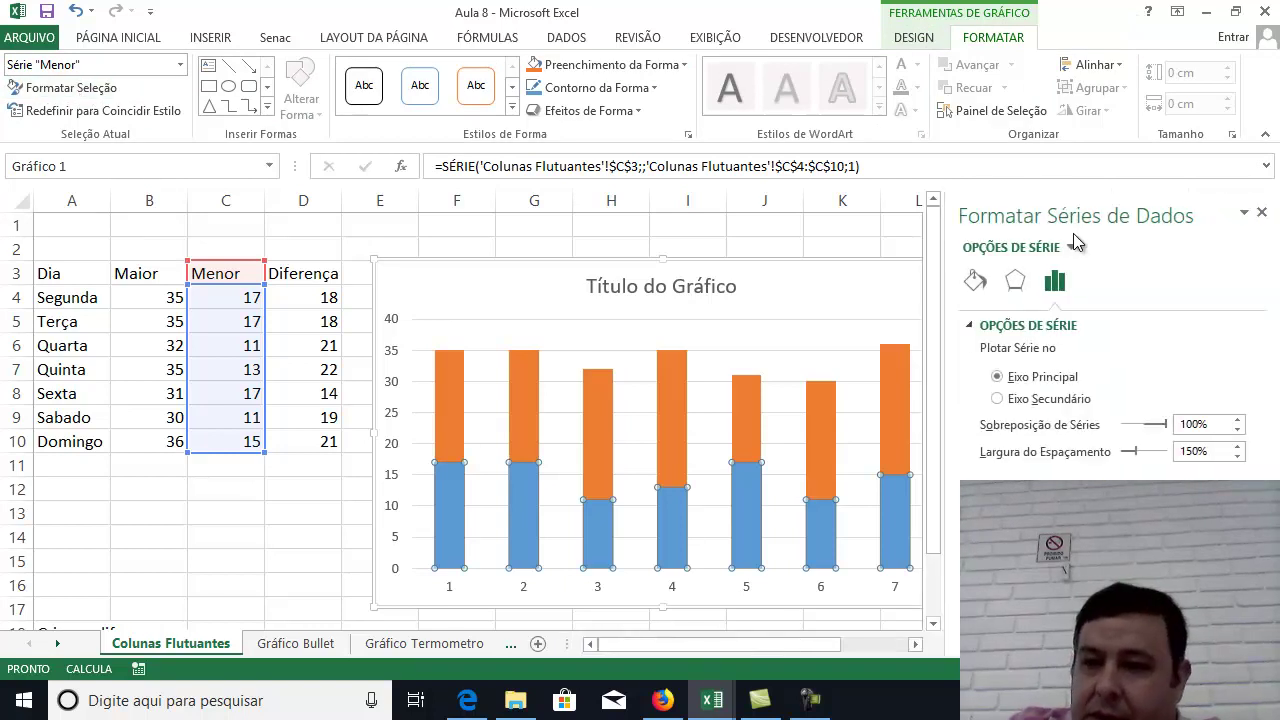
pyautogui.click(975, 281)
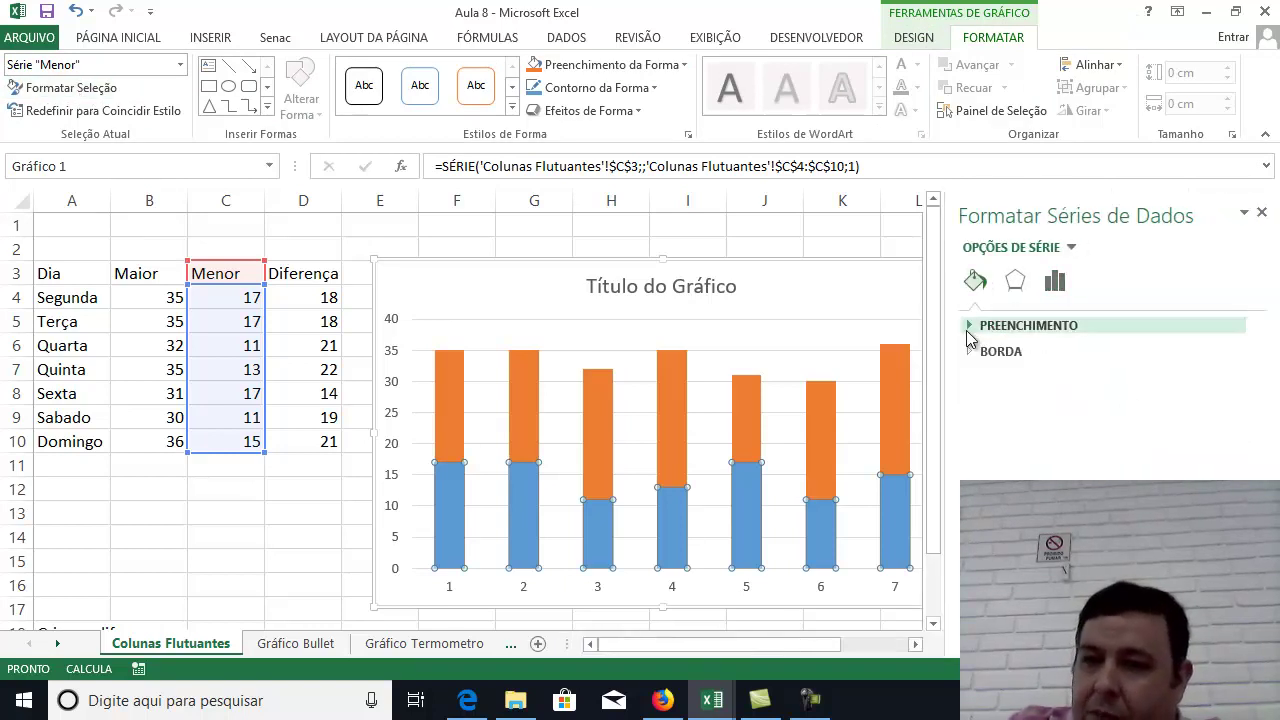
pyautogui.click(968, 325)
pyautogui.click(992, 356)
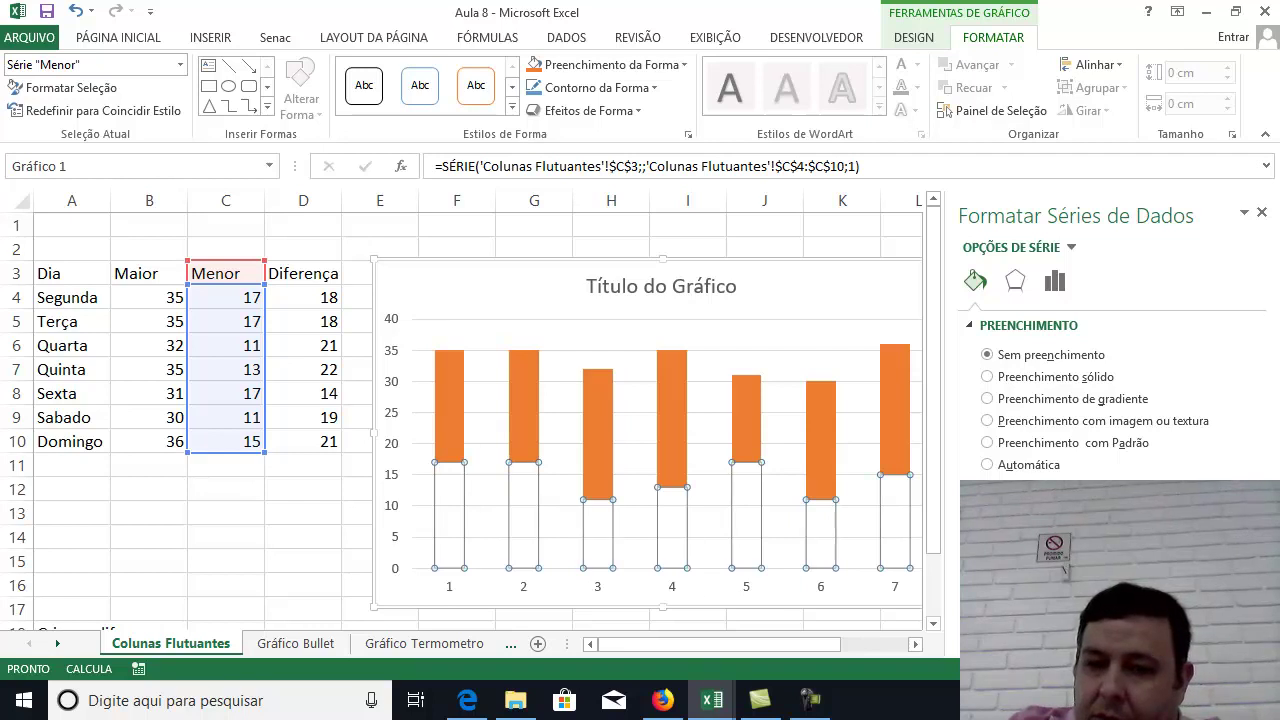
pyautogui.moveTo(277, 568); pyautogui.dragTo(280, 574)
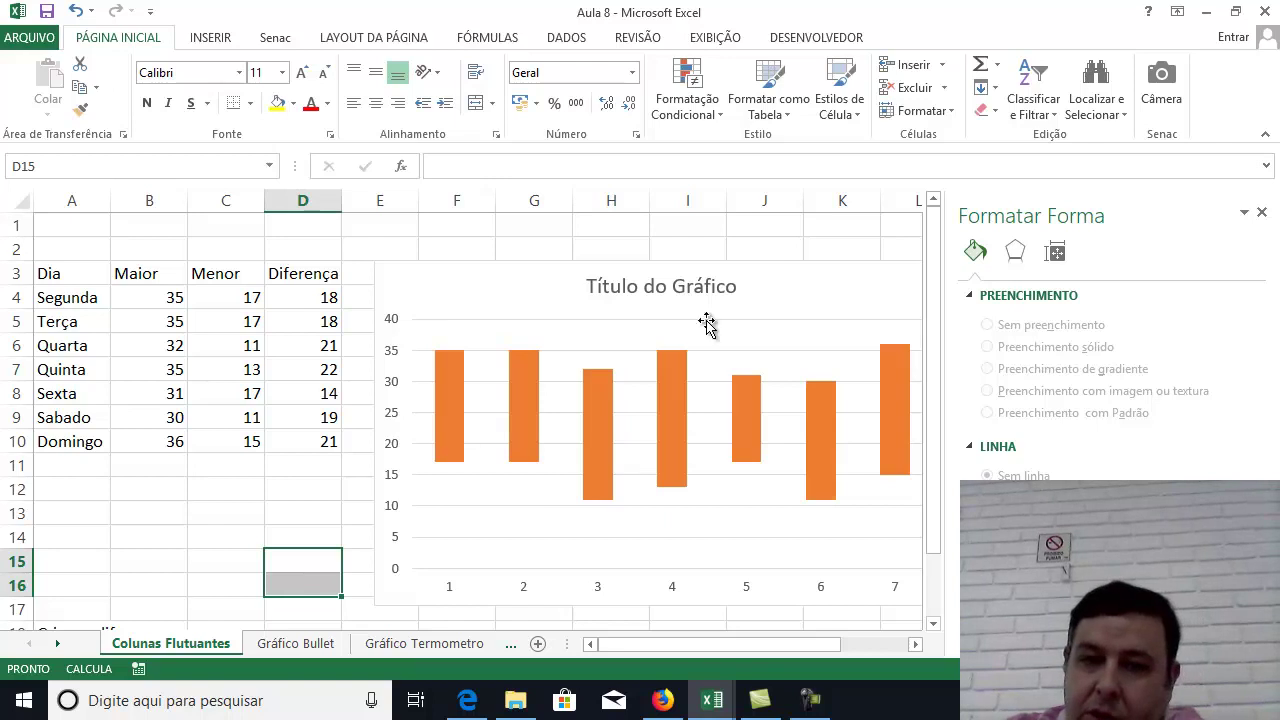
pyautogui.click(1263, 217)
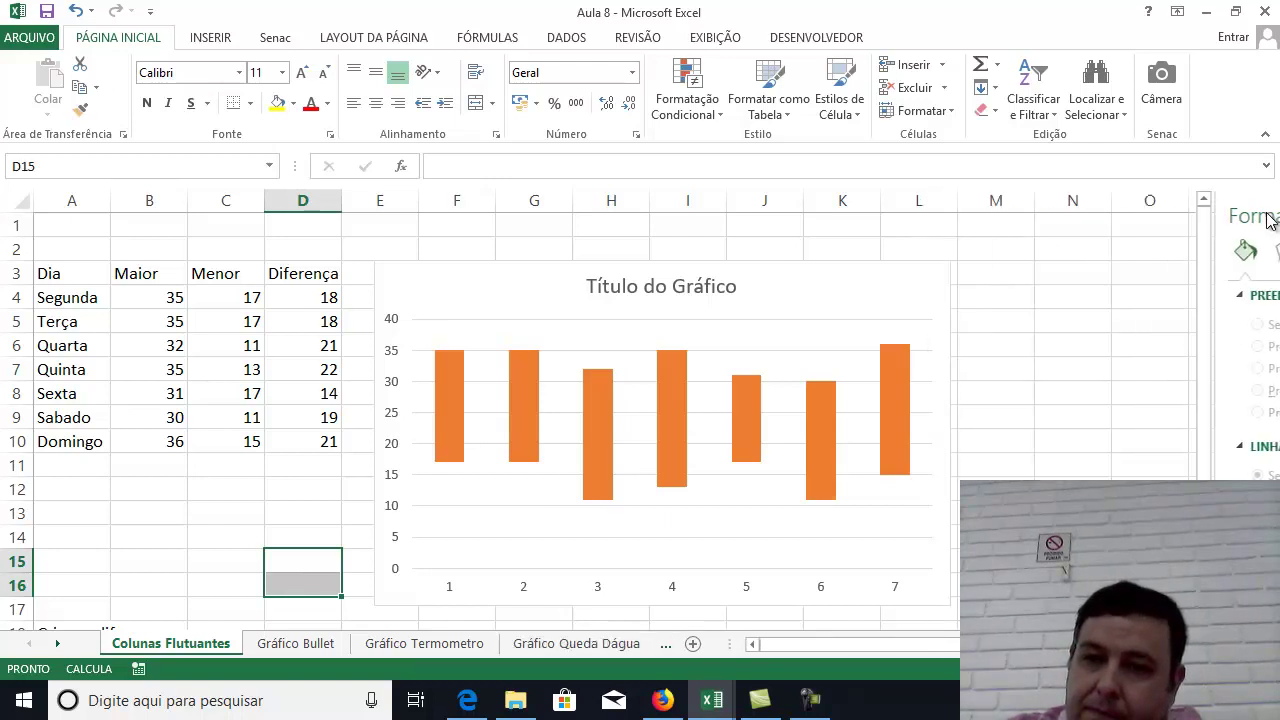
# Delete the practice chart and move the finished Colunas Flutuantes chart back beside the data table, starting near column F.
pyautogui.moveTo(920, 271); pyautogui.dragTo(929, 246)
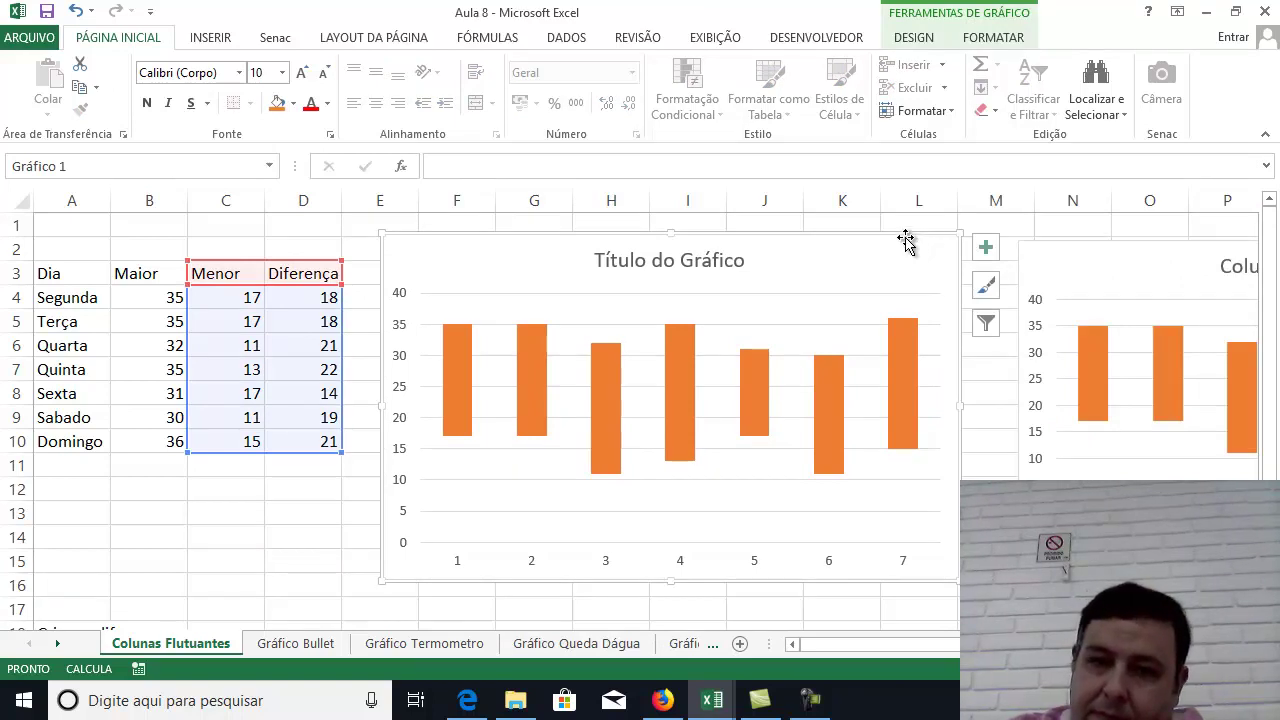
pyautogui.press('Delete')
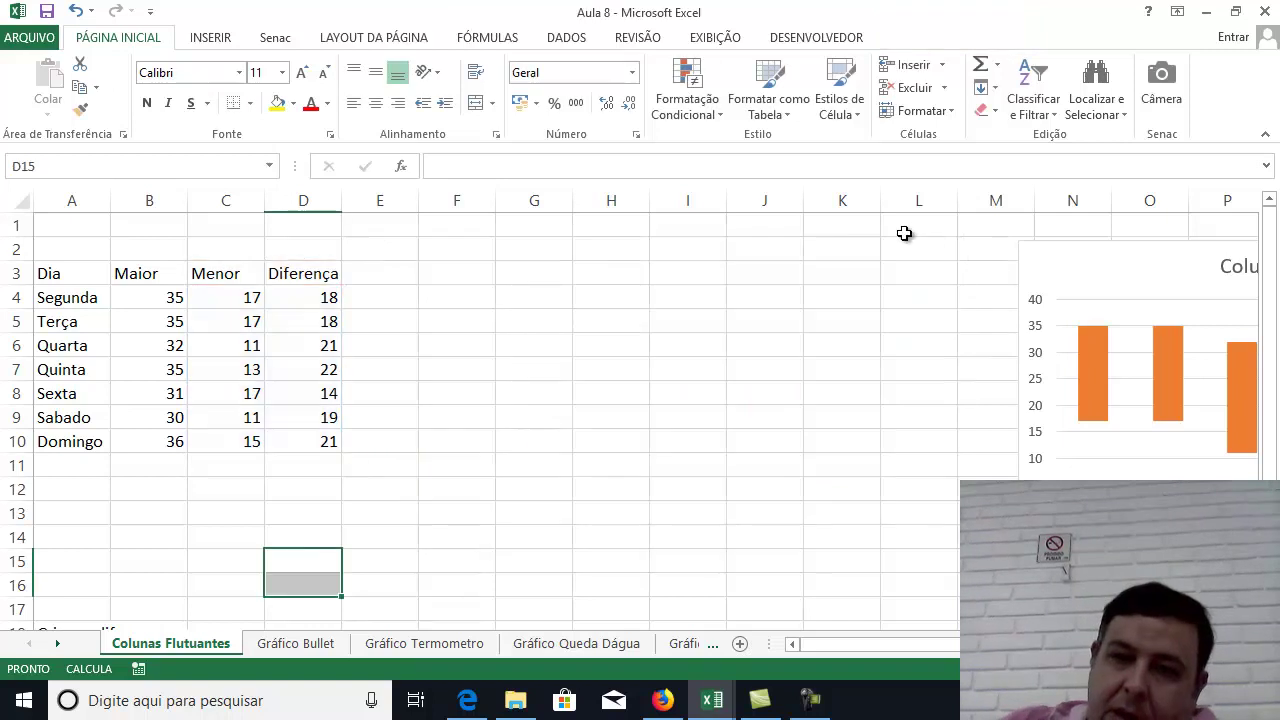
pyautogui.click(1146, 232)
pyautogui.click(1140, 250)
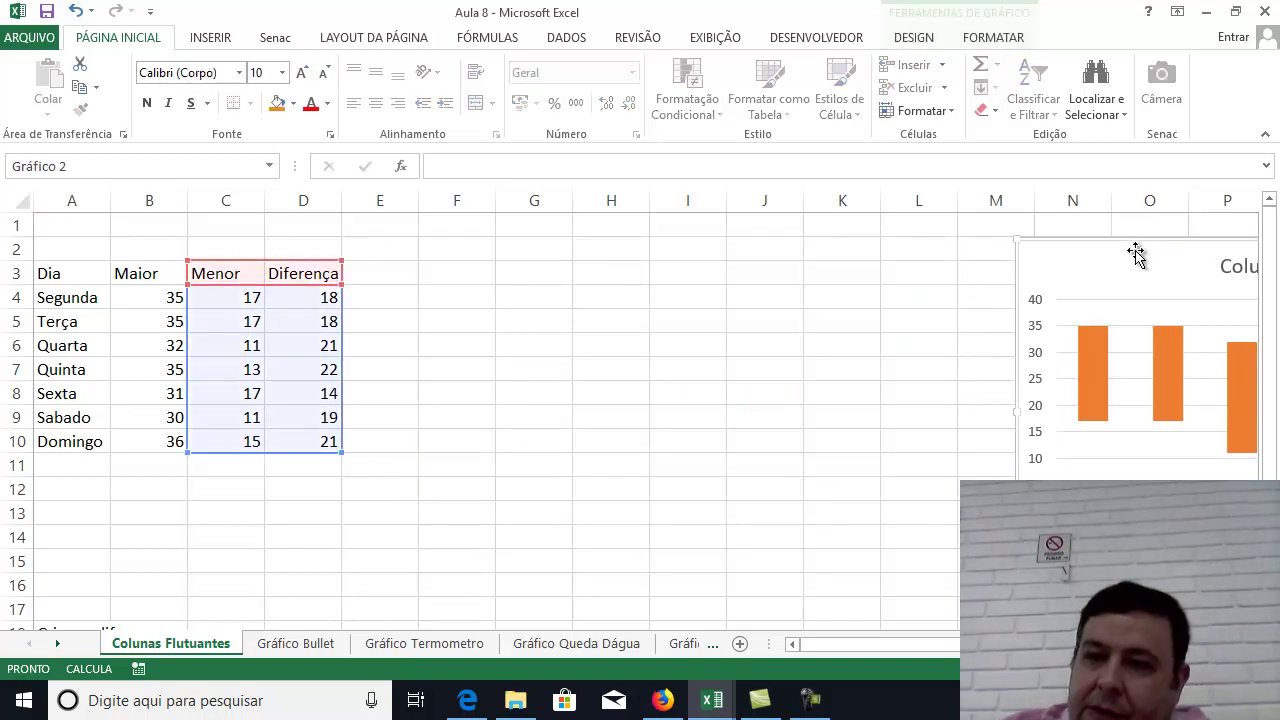
pyautogui.moveTo(1111, 243); pyautogui.dragTo(552, 322)
pyautogui.moveTo(465, 241); pyautogui.dragTo(462, 233)
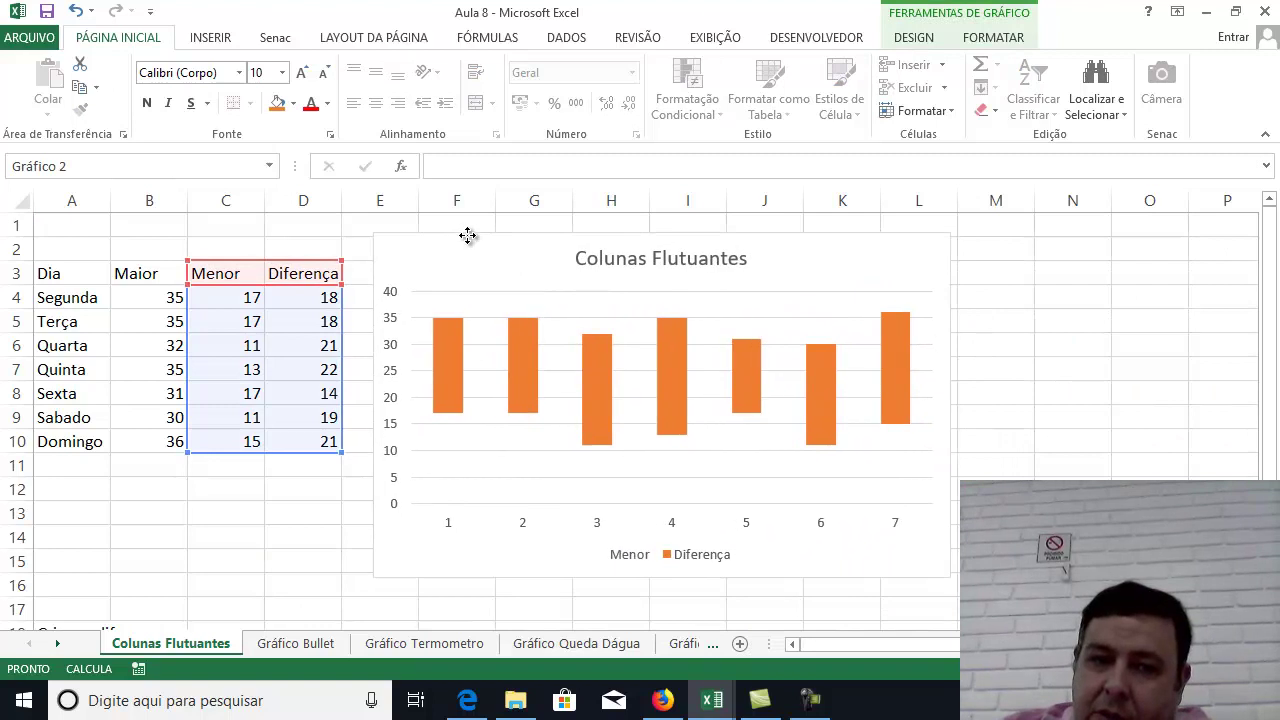
# Reread the chart-building notes in A18:A20 and open the Gráfico Bullet sheet.
pyautogui.scroll(-2, 291, 503)
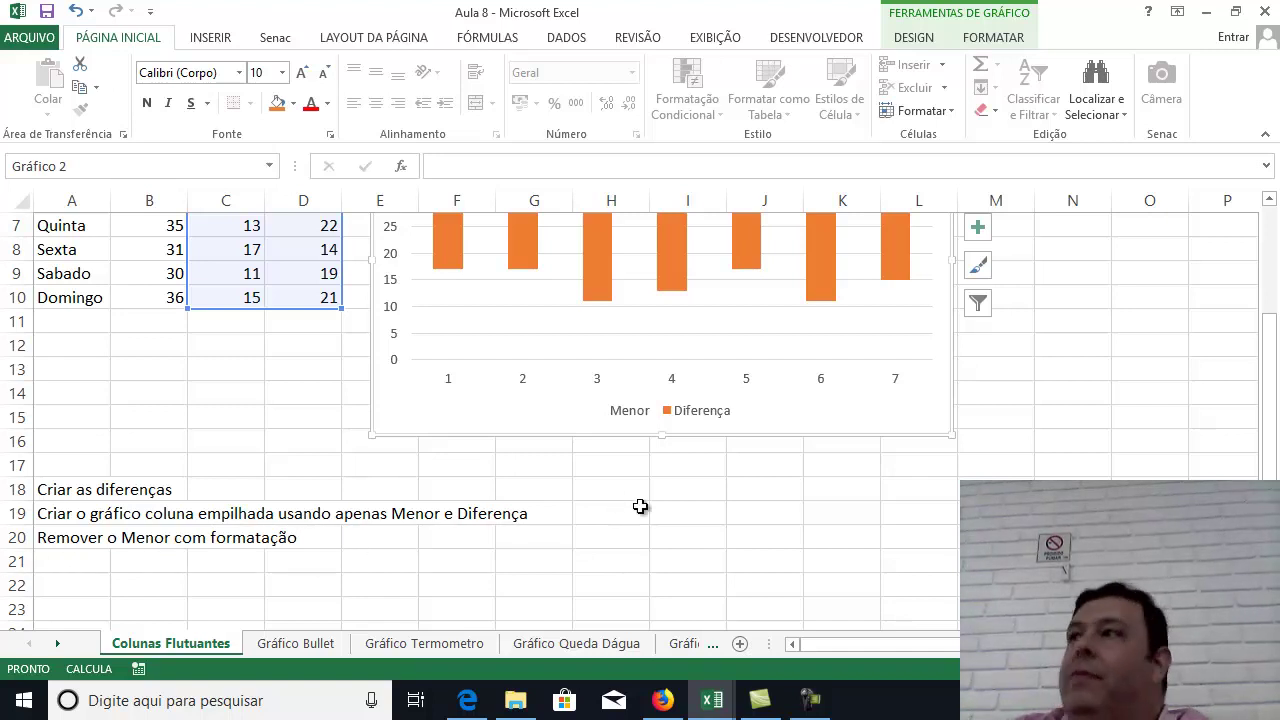
pyautogui.click(703, 520)
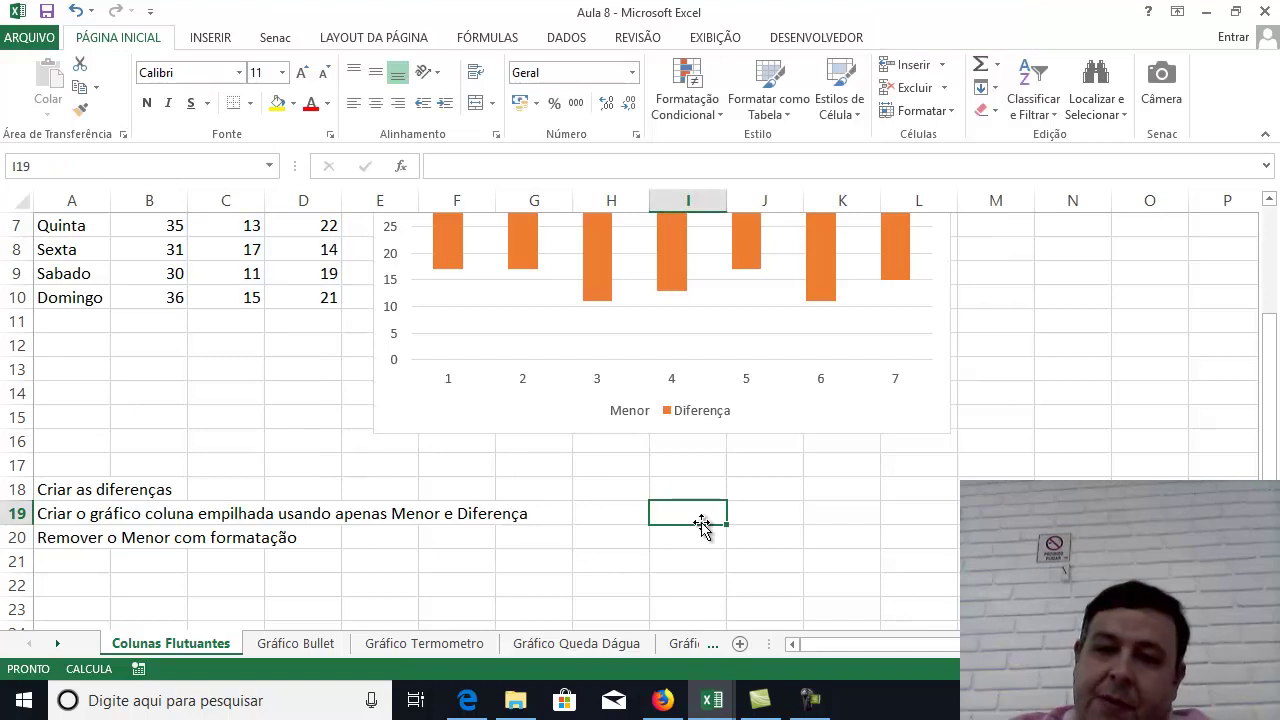
pyautogui.click(1020, 378)
pyautogui.scroll(2, 1109, 449)
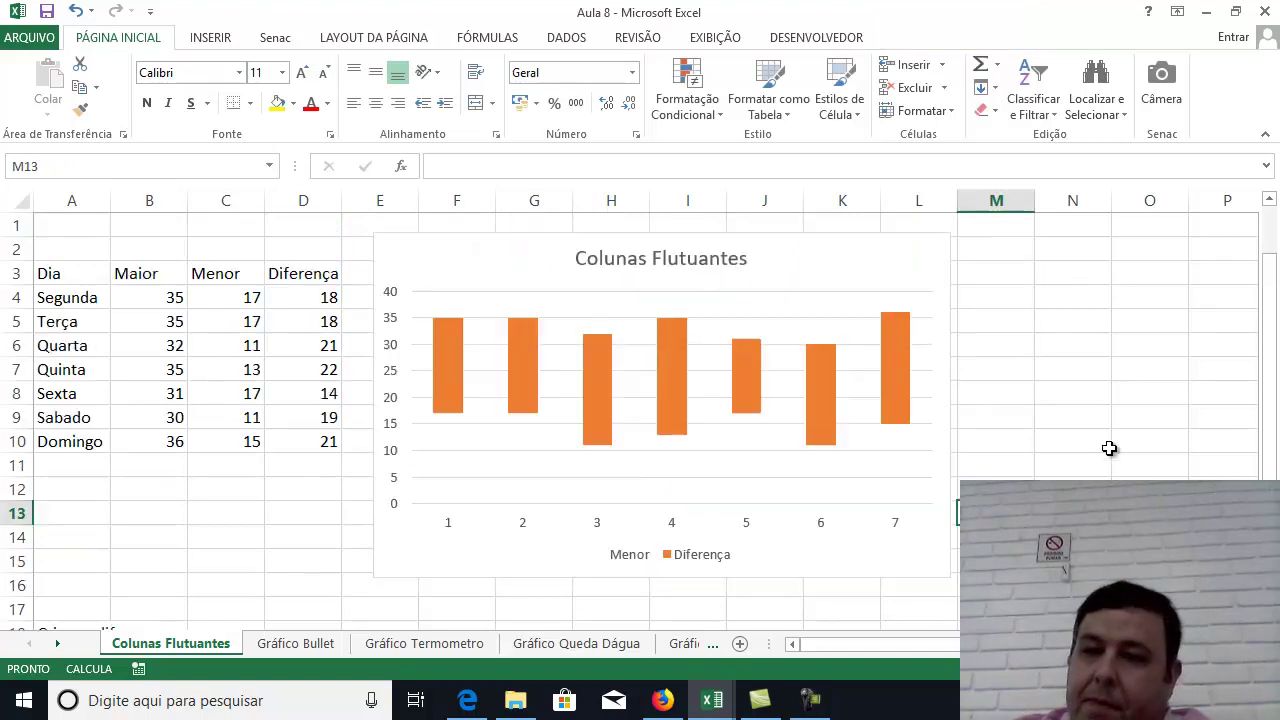
pyautogui.click(300, 645)
pyautogui.click(648, 419)
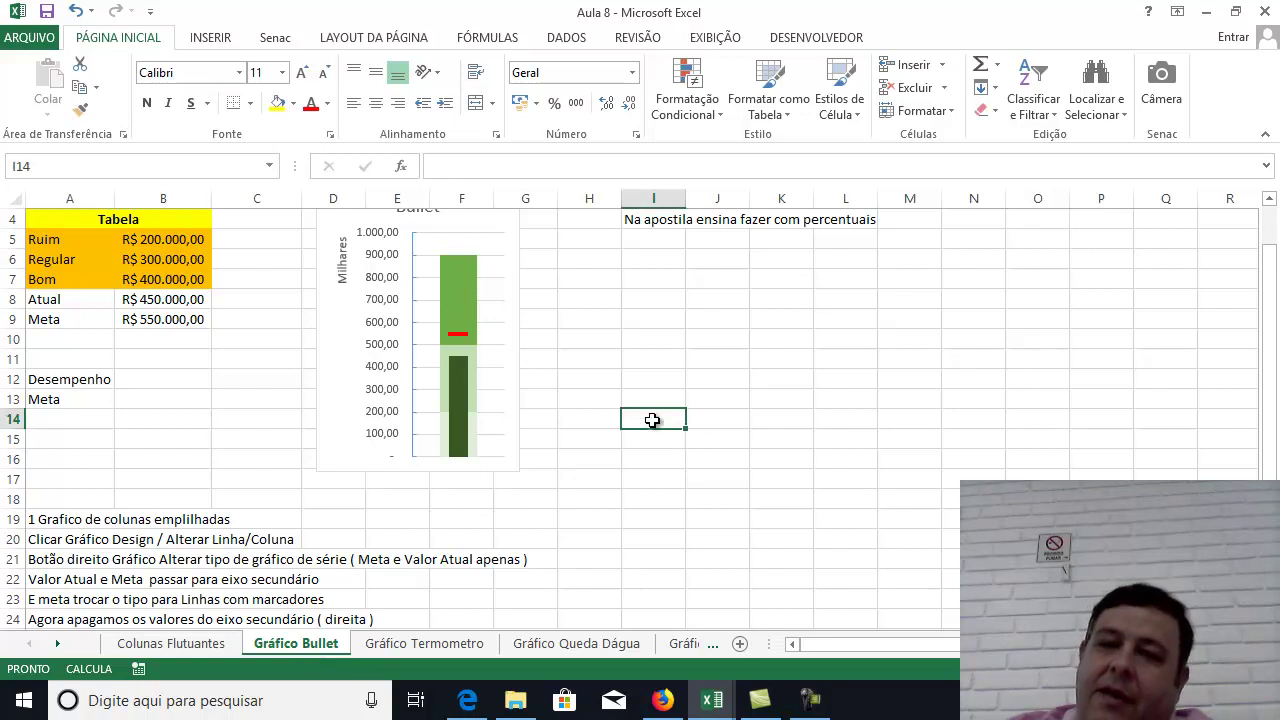
pyautogui.scroll(1, 855, 480)
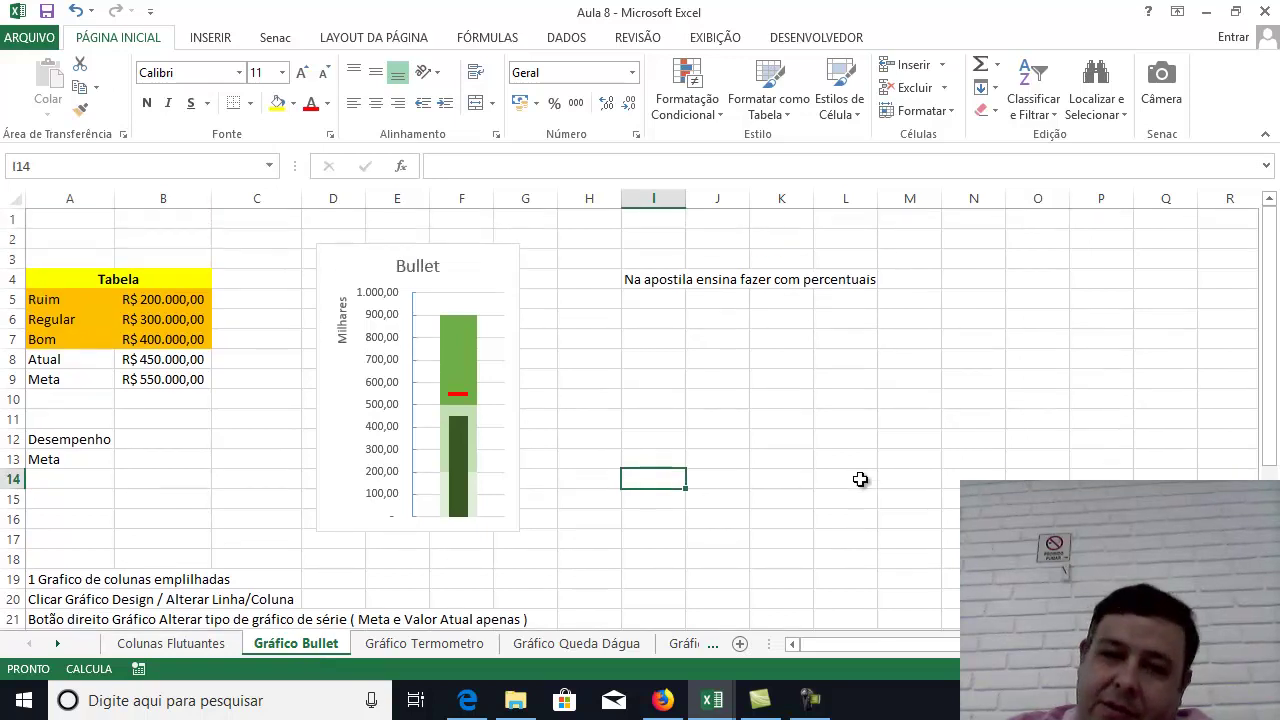
# Move the Bullet chart away from its data table and enlarge it to span about columns K to O, rows 2 to 20.
pyautogui.click(473, 249)
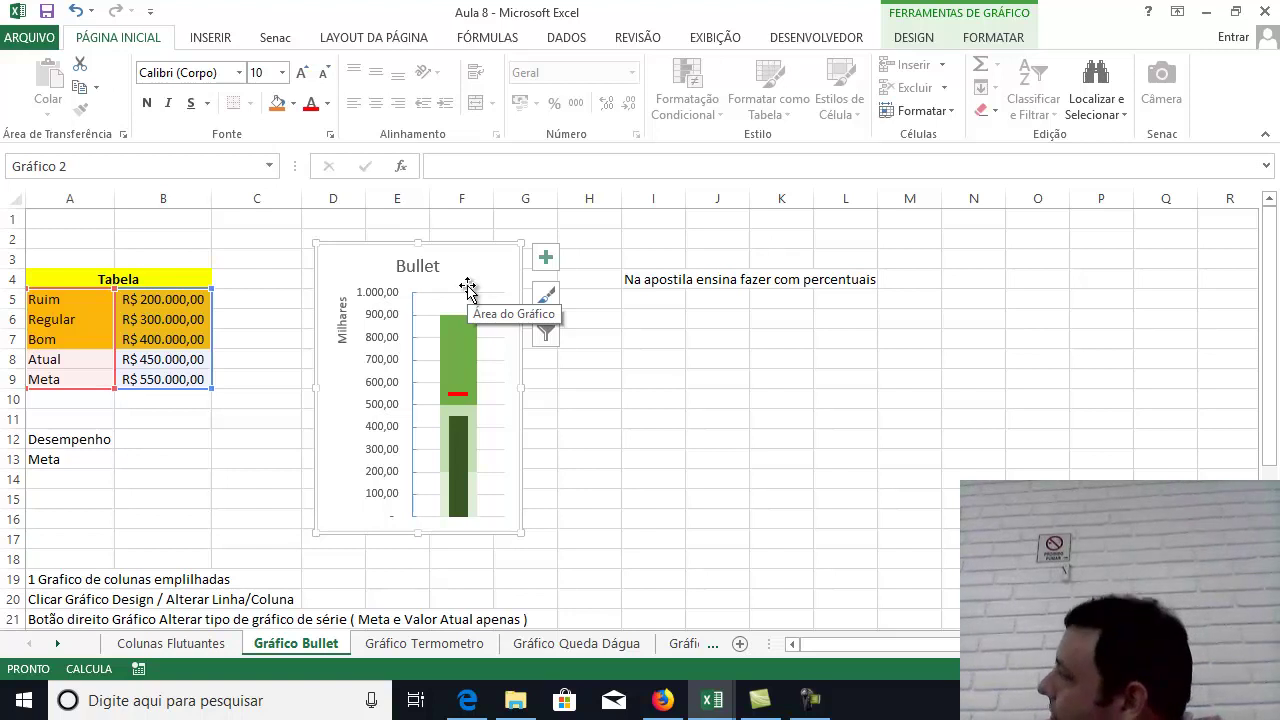
pyautogui.moveTo(463, 249)
pyautogui.mouseDown()
pyautogui.moveTo(886, 320)
pyautogui.moveTo(936, 259)
pyautogui.moveTo(929, 236)
pyautogui.mouseUp()
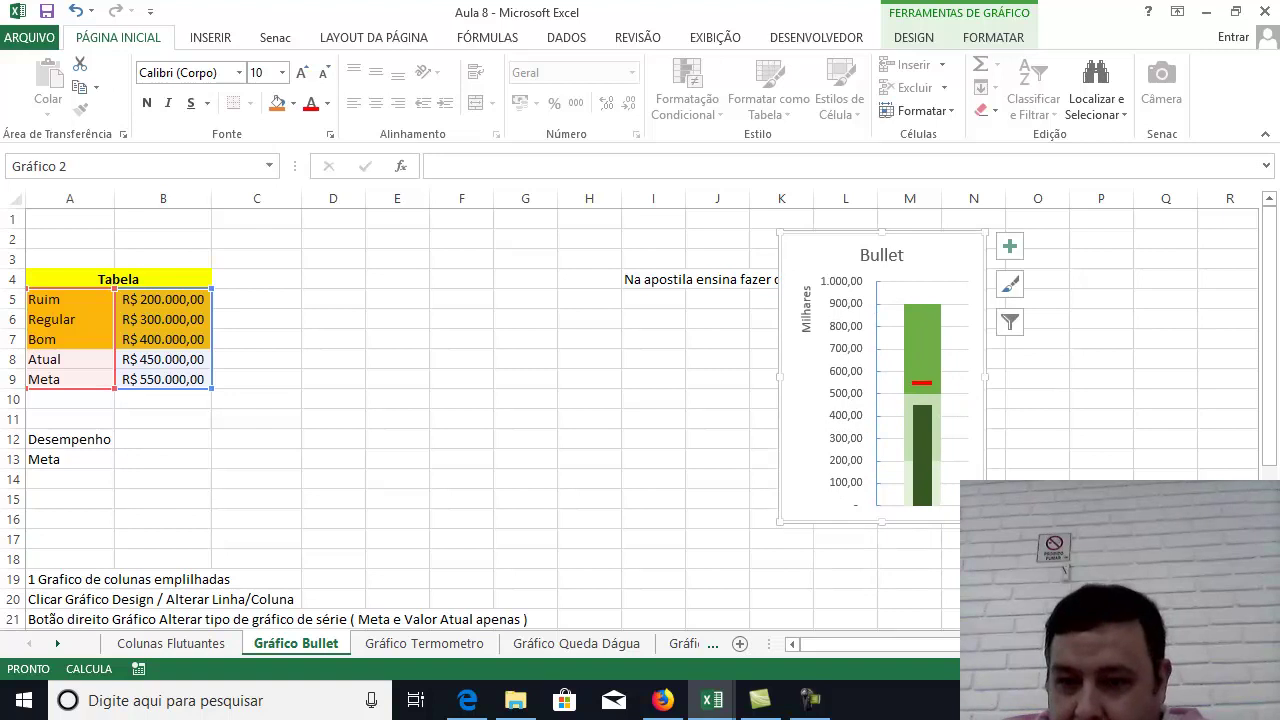
pyautogui.moveTo(985, 521); pyautogui.dragTo(1057, 605)
pyautogui.click(1172, 477)
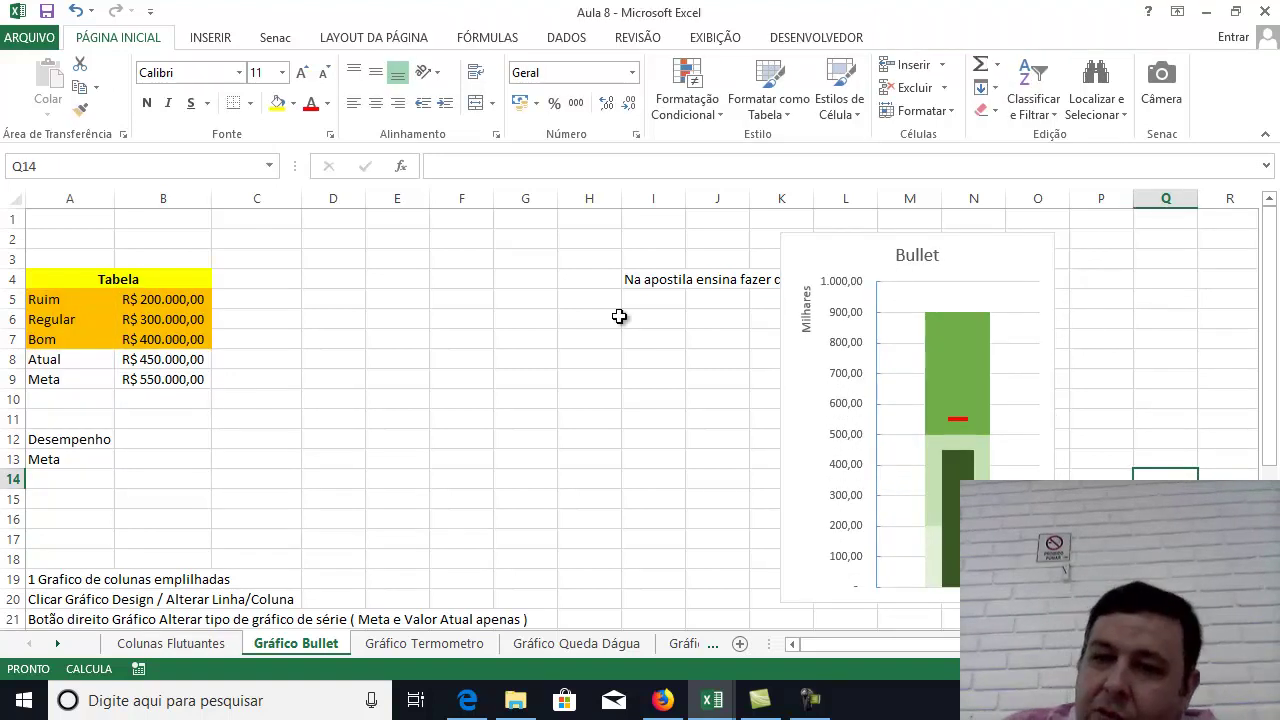
pyautogui.scroll(-1, 623, 323)
pyautogui.scroll(1, 623, 323)
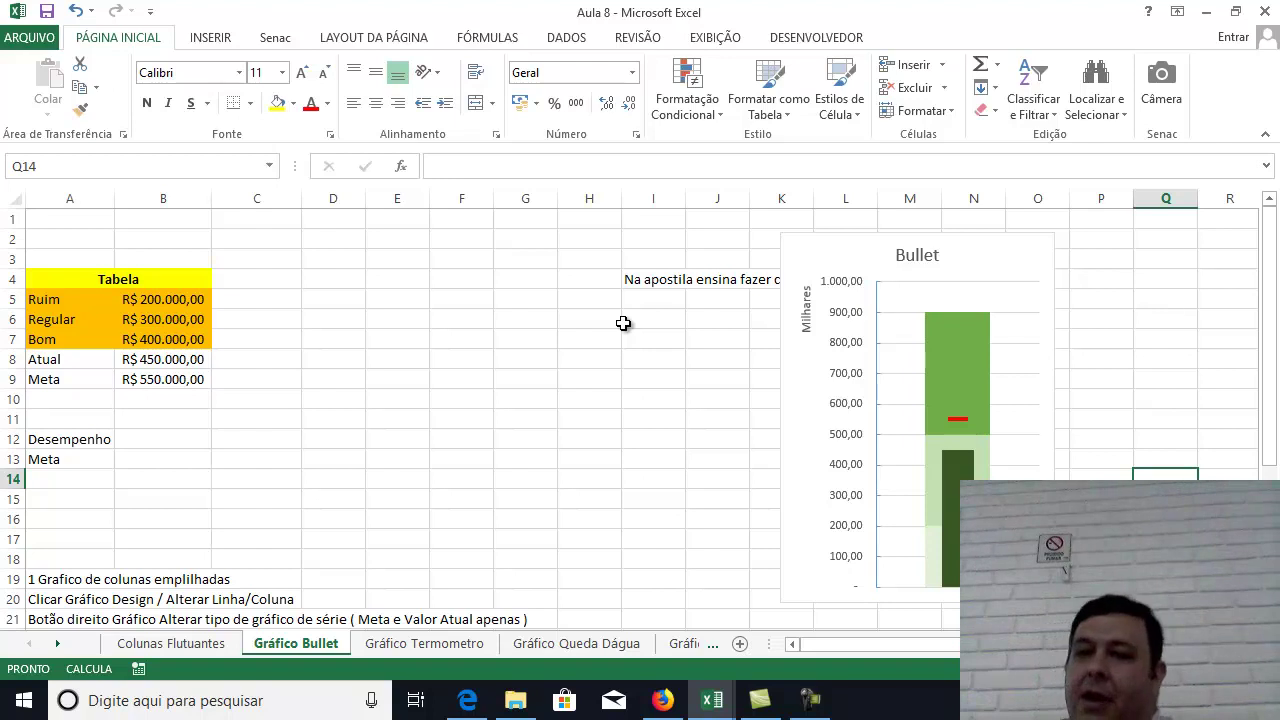
# Examine how the Ruim, Regular, Bom, Atual and Meta series in the Bullet chart correspond to the table's values.
pyautogui.click(920, 252)
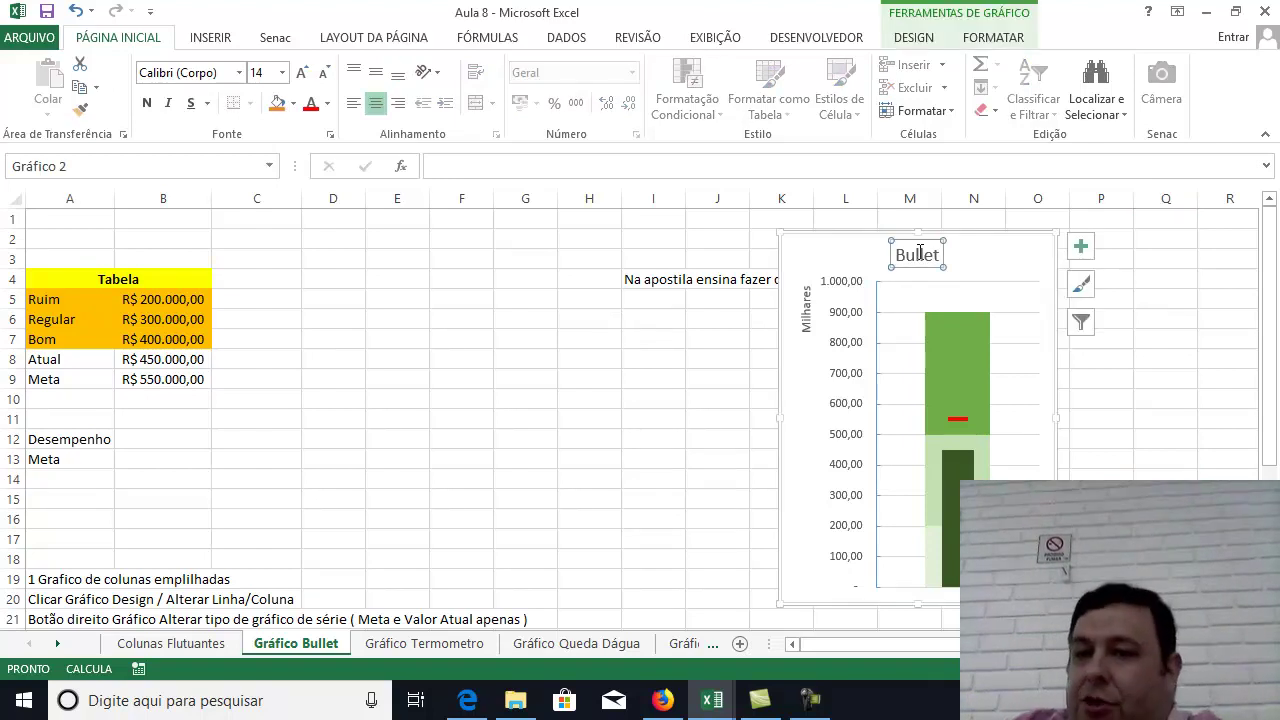
pyautogui.click(996, 250)
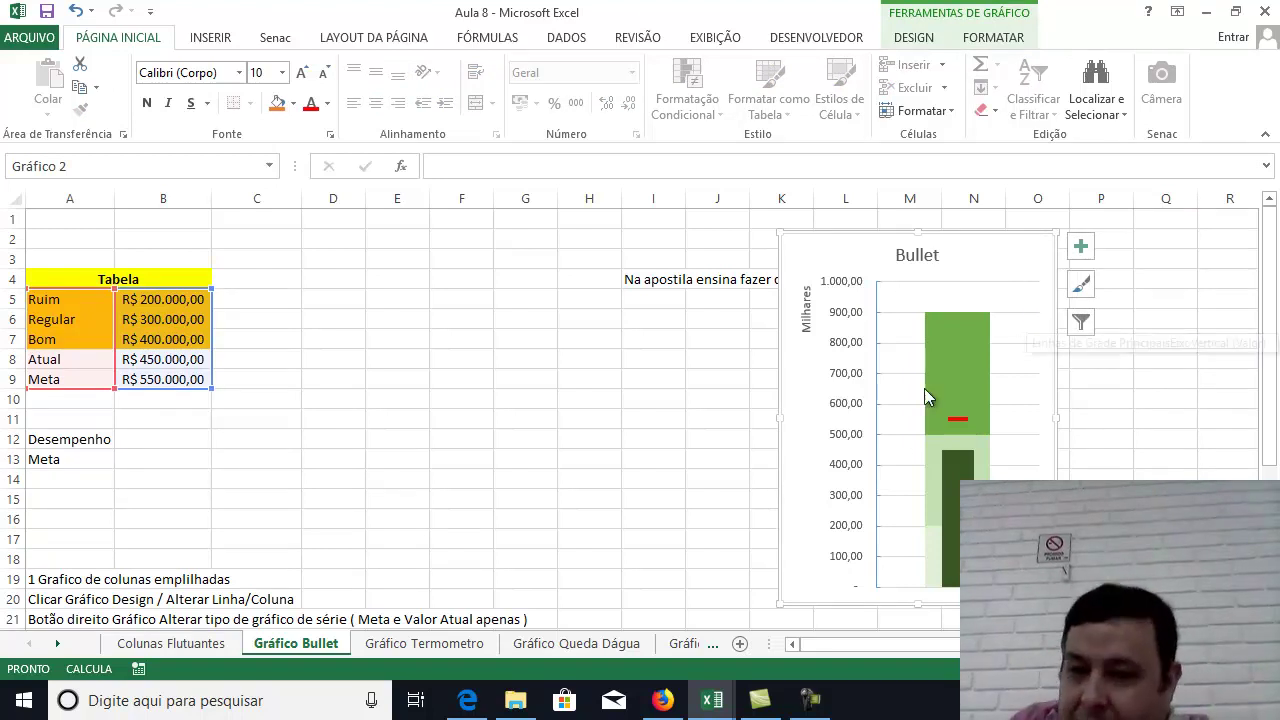
pyautogui.click(935, 556)
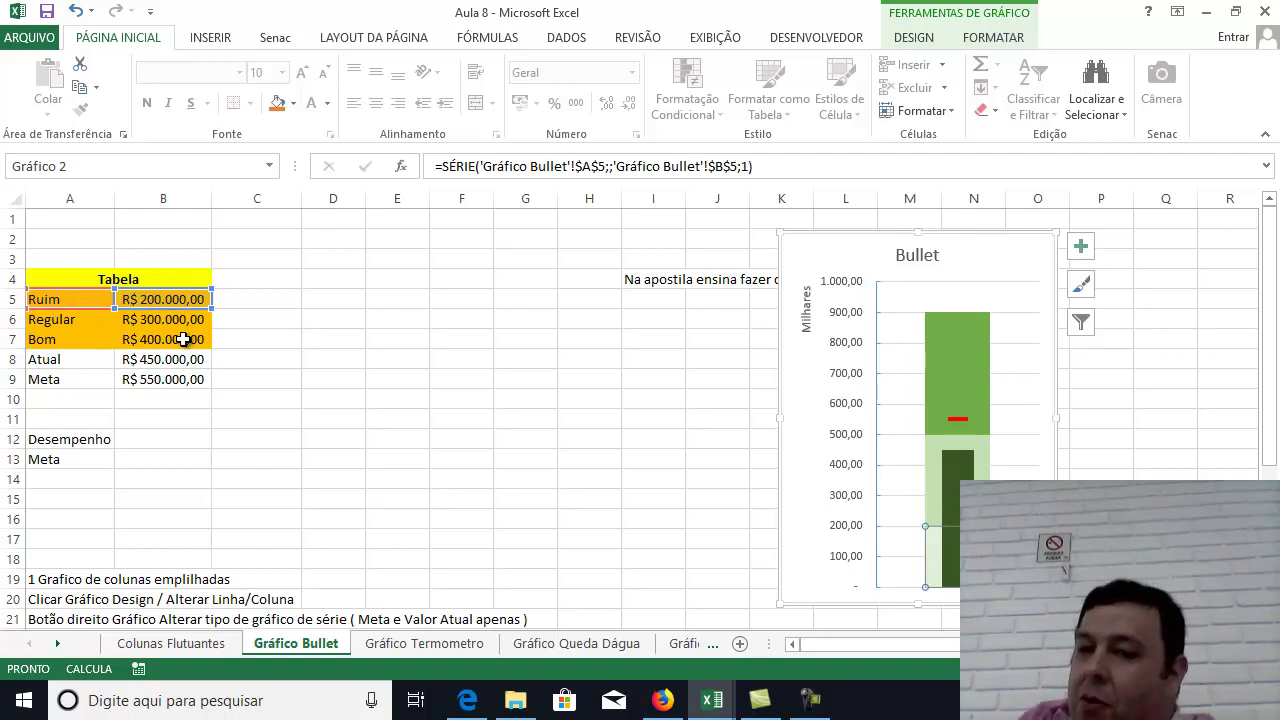
pyautogui.click(933, 488)
pyautogui.click(939, 392)
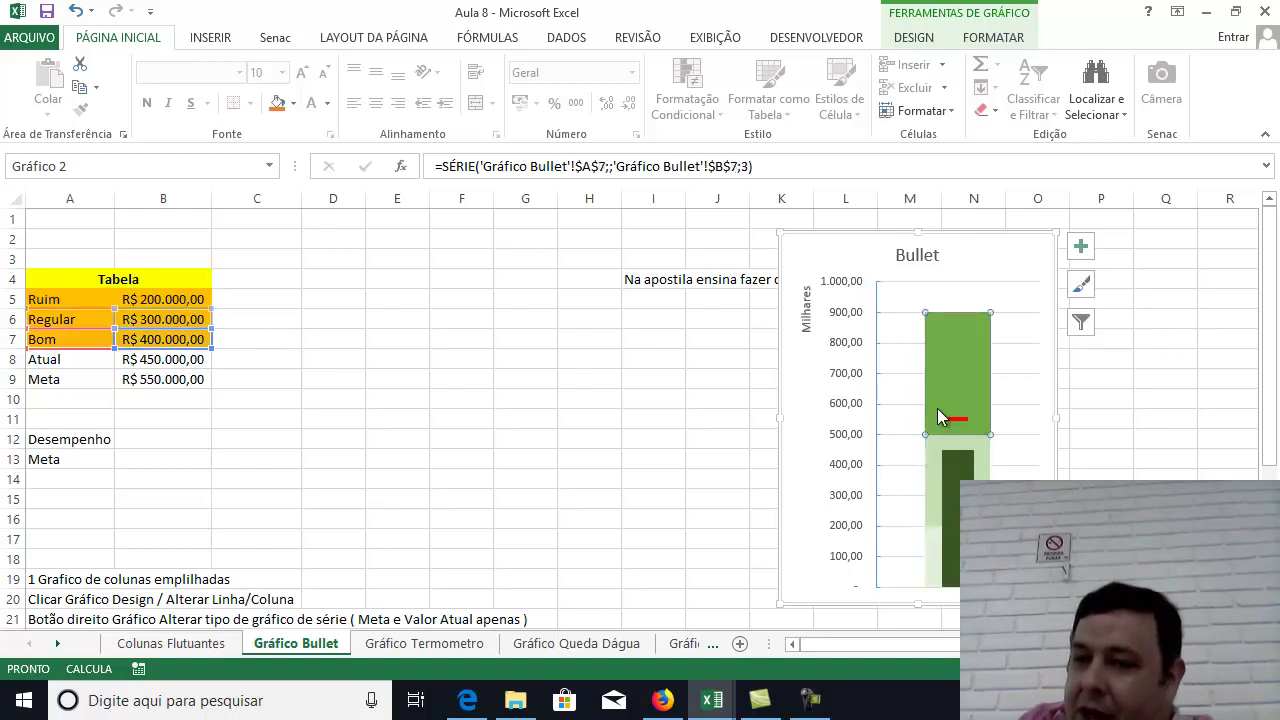
pyautogui.click(931, 555)
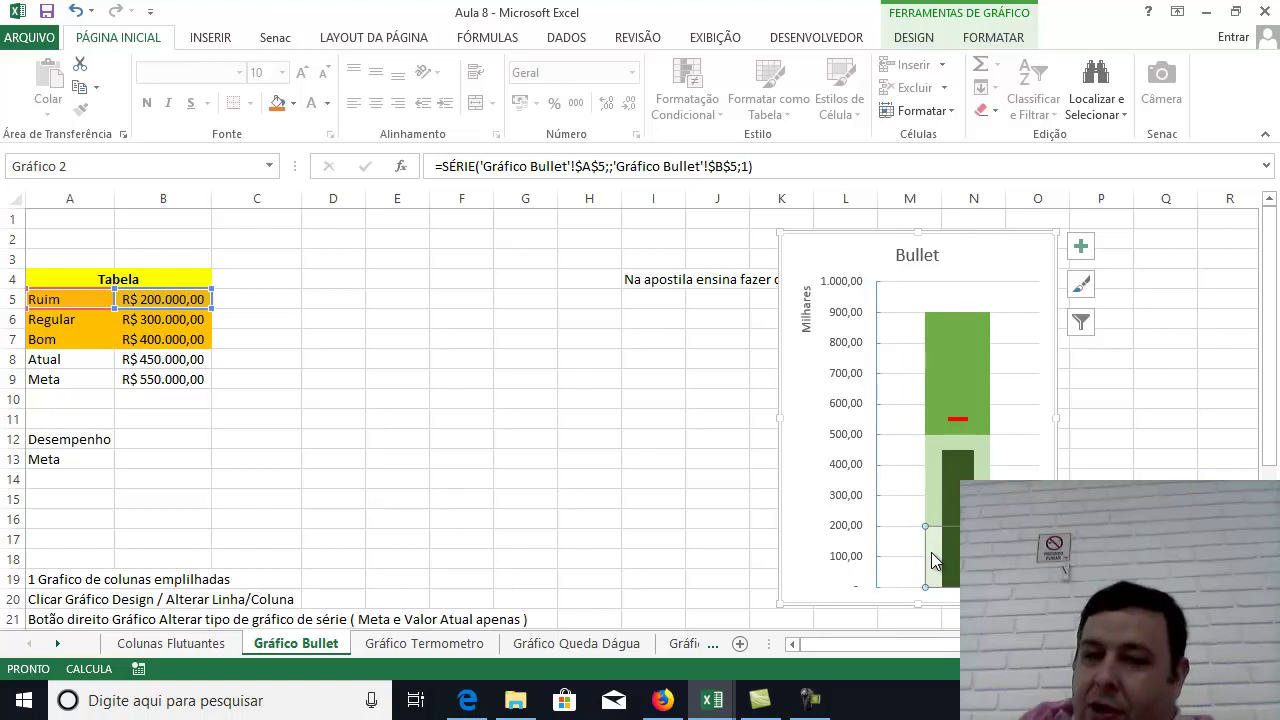
pyautogui.click(930, 498)
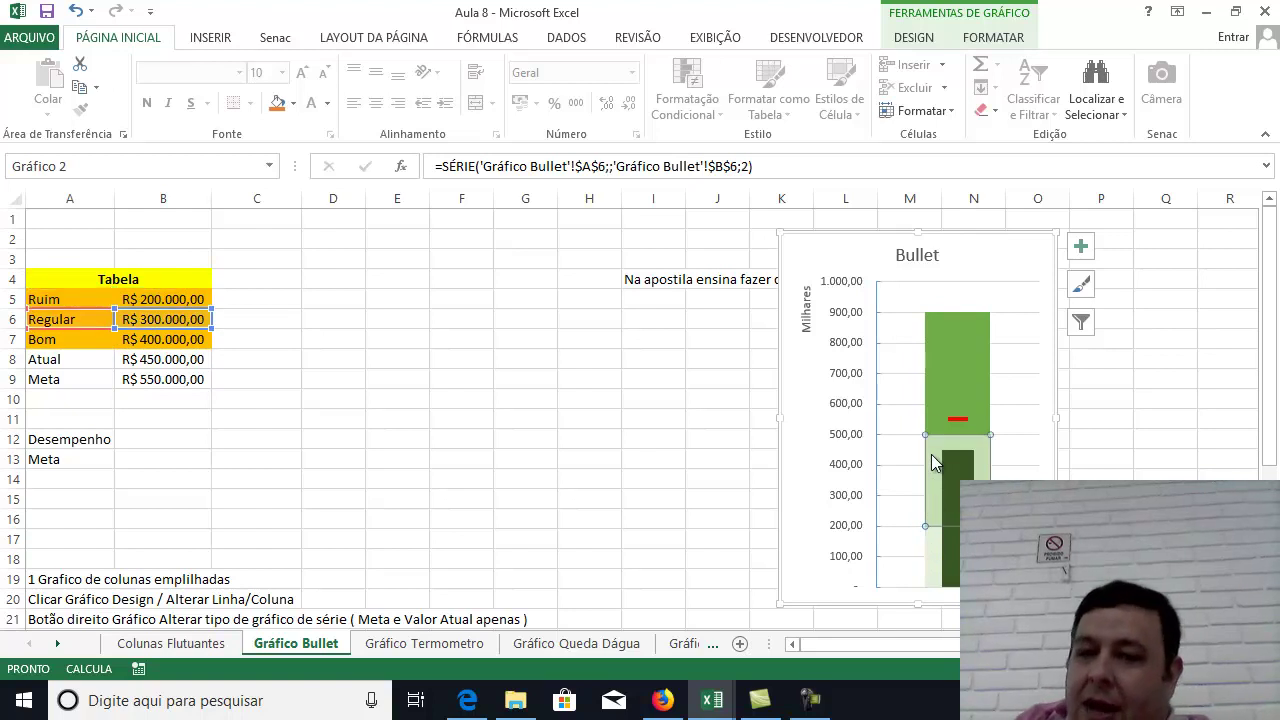
pyautogui.click(932, 387)
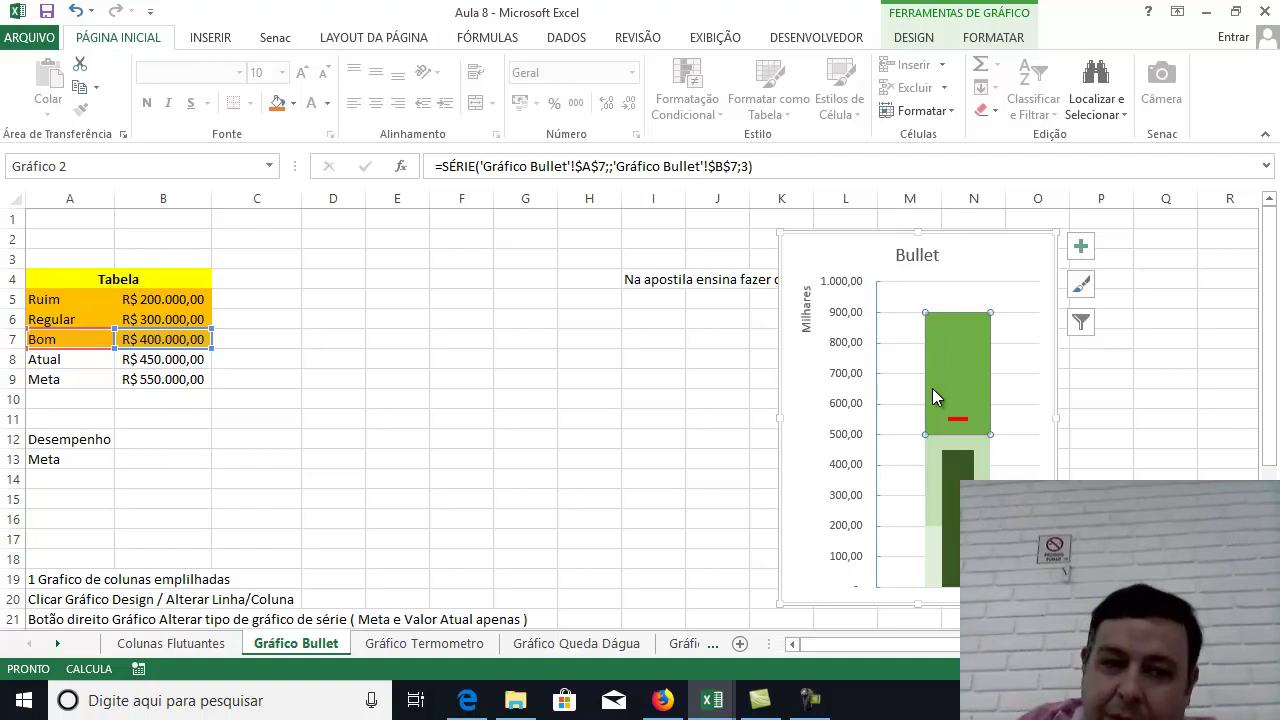
pyautogui.click(140, 385)
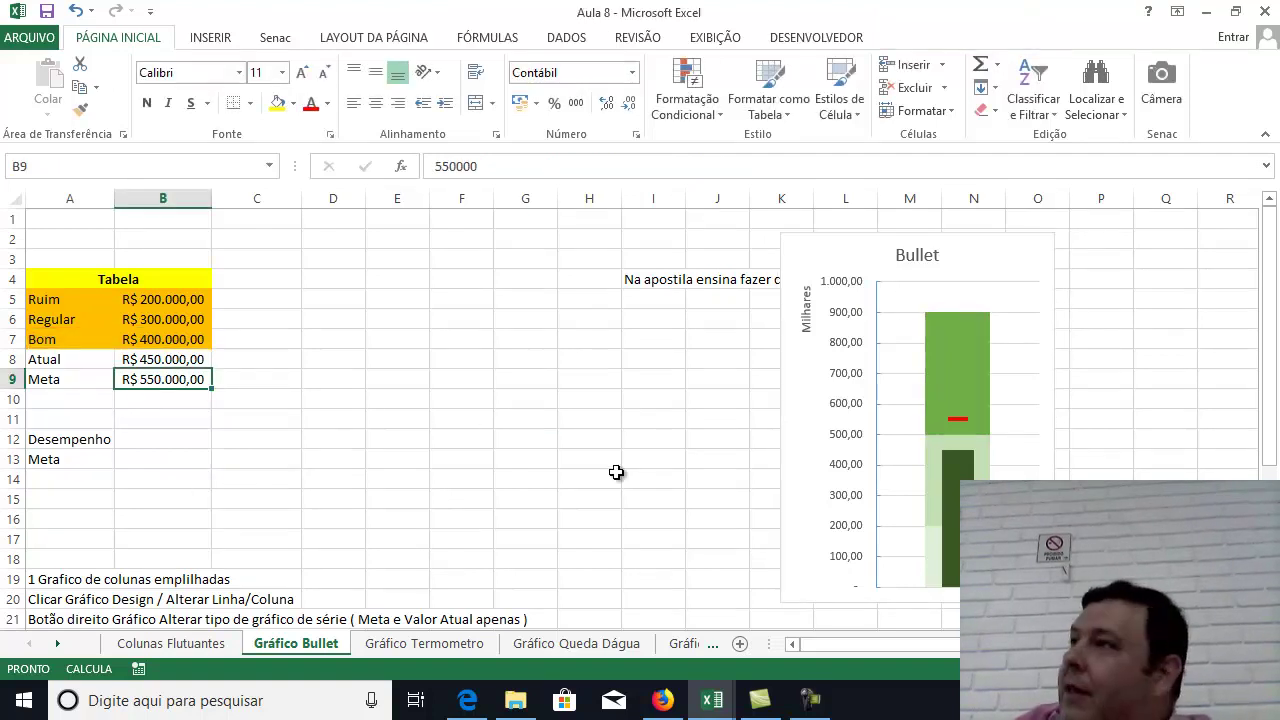
pyautogui.click(957, 420)
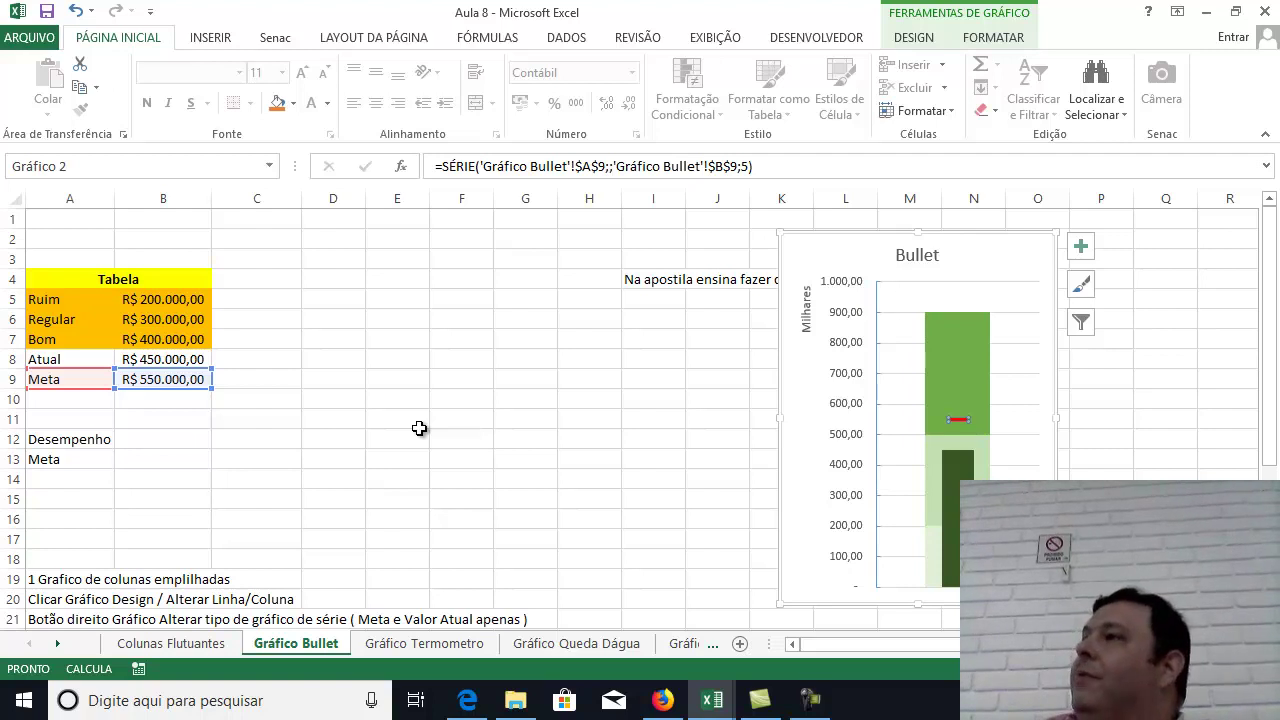
pyautogui.click(952, 493)
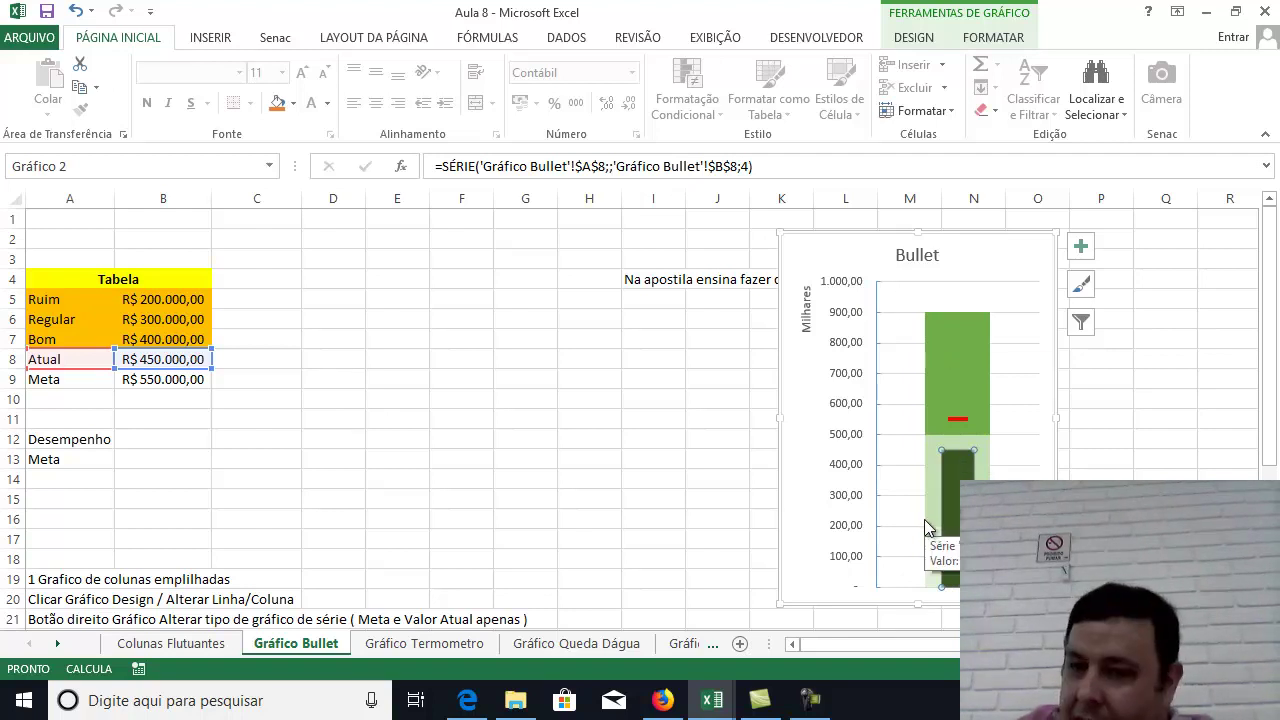
pyautogui.moveTo(968, 422)
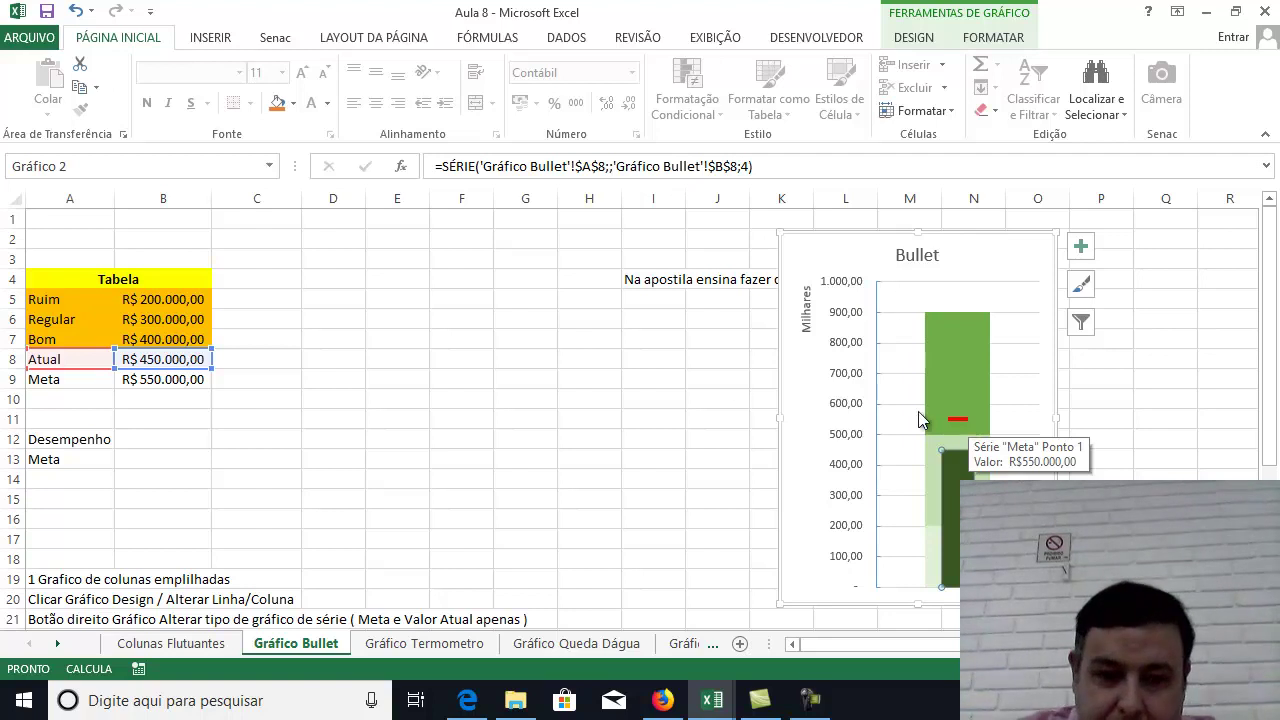
# Move the Bullet chart farther from the data table to start near column N, and read the chart-building notes from A19 down.
pyautogui.click(550, 406)
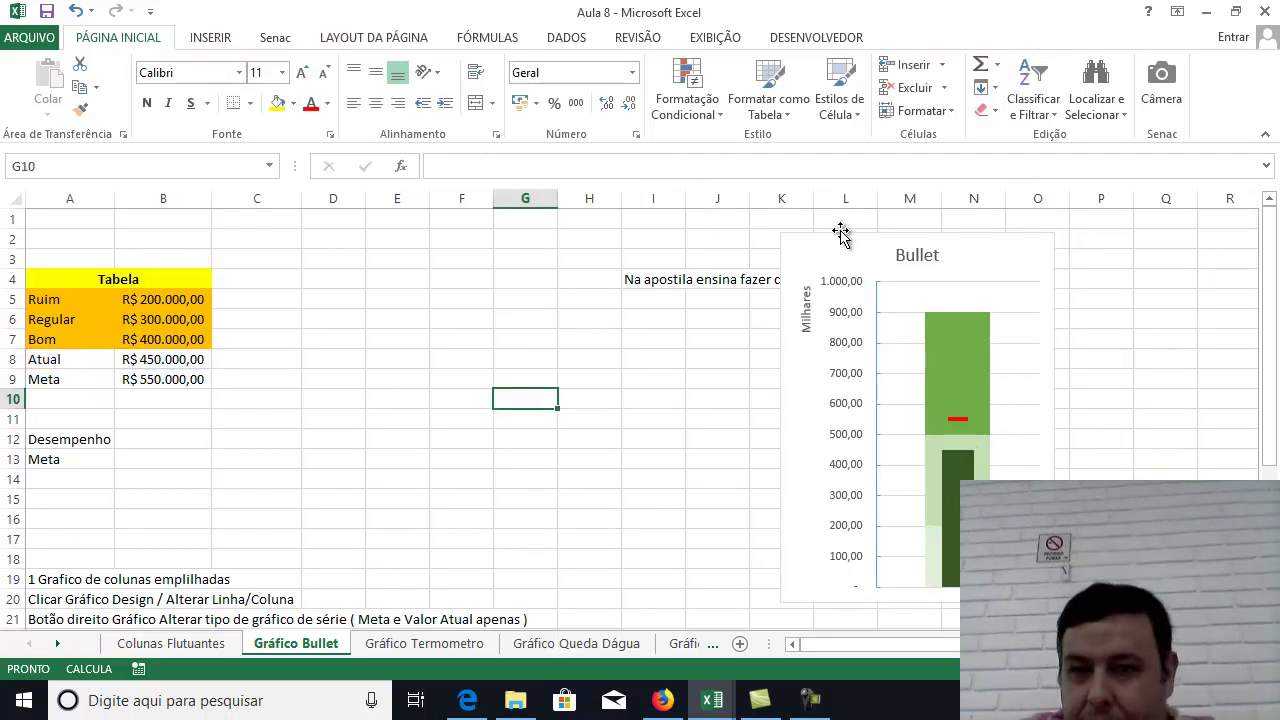
pyautogui.moveTo(838, 240); pyautogui.dragTo(1006, 233)
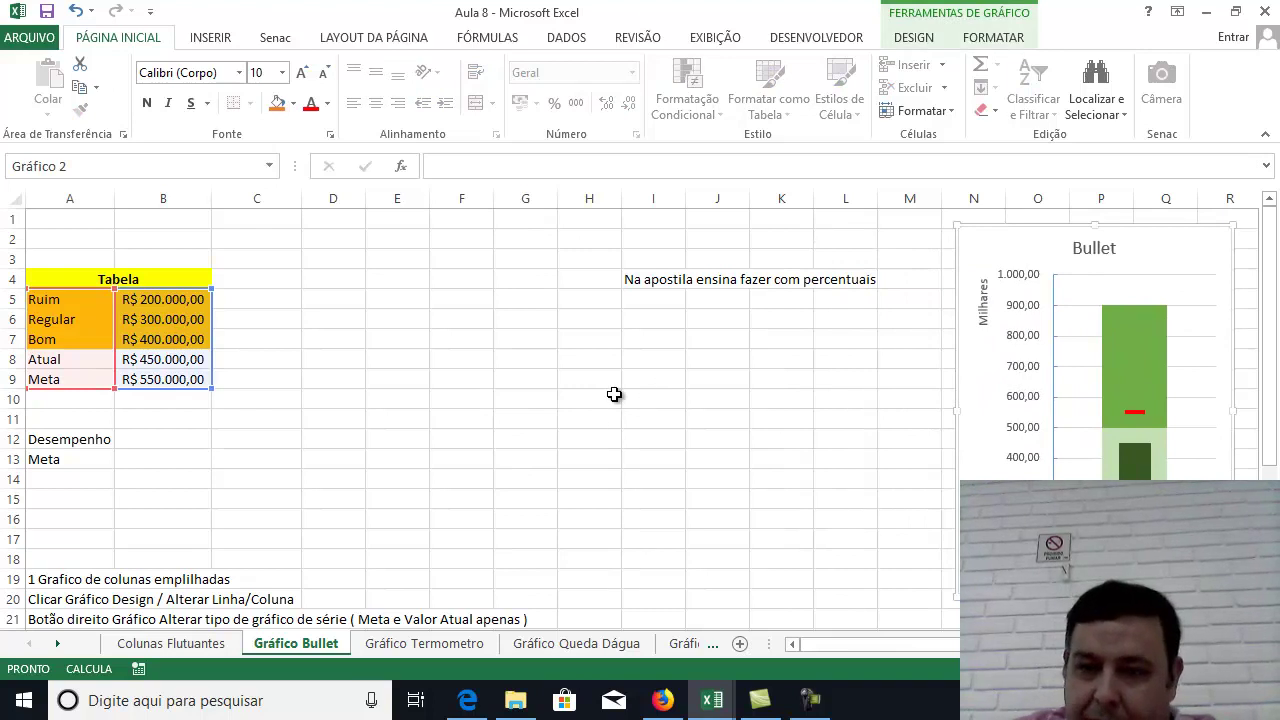
pyautogui.scroll(-1, 614, 394)
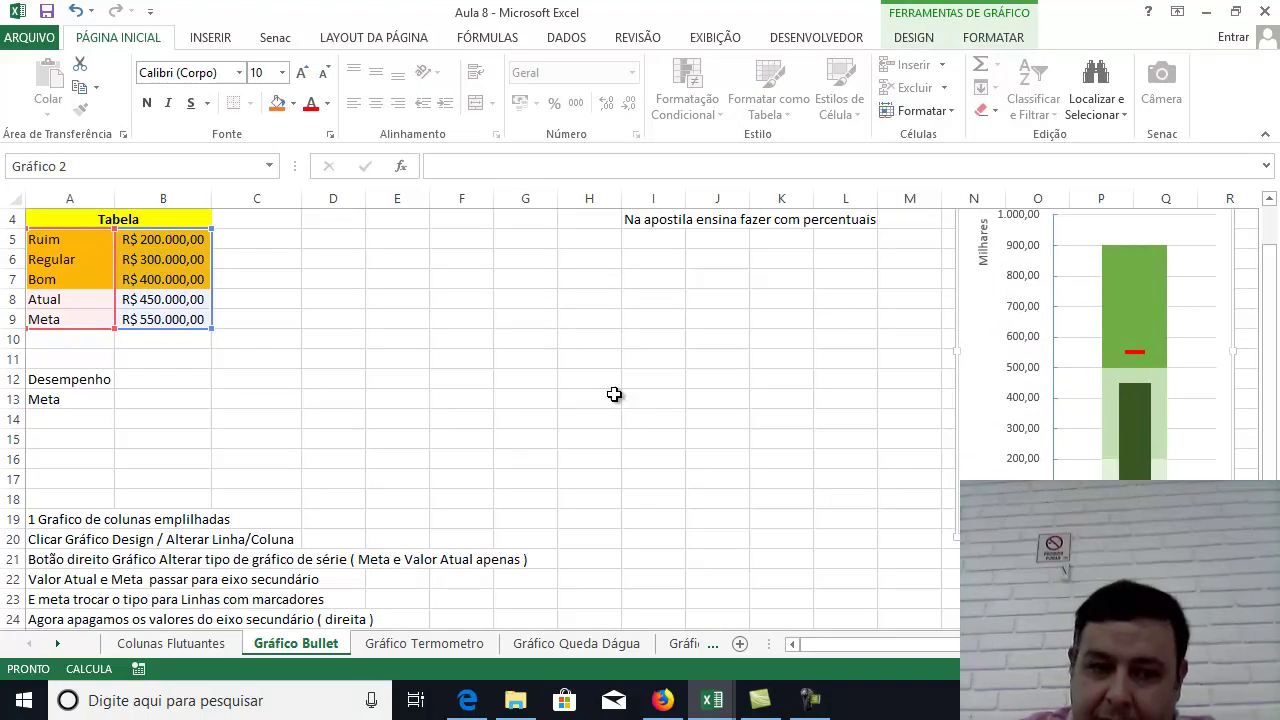
pyautogui.scroll(-1, 614, 394)
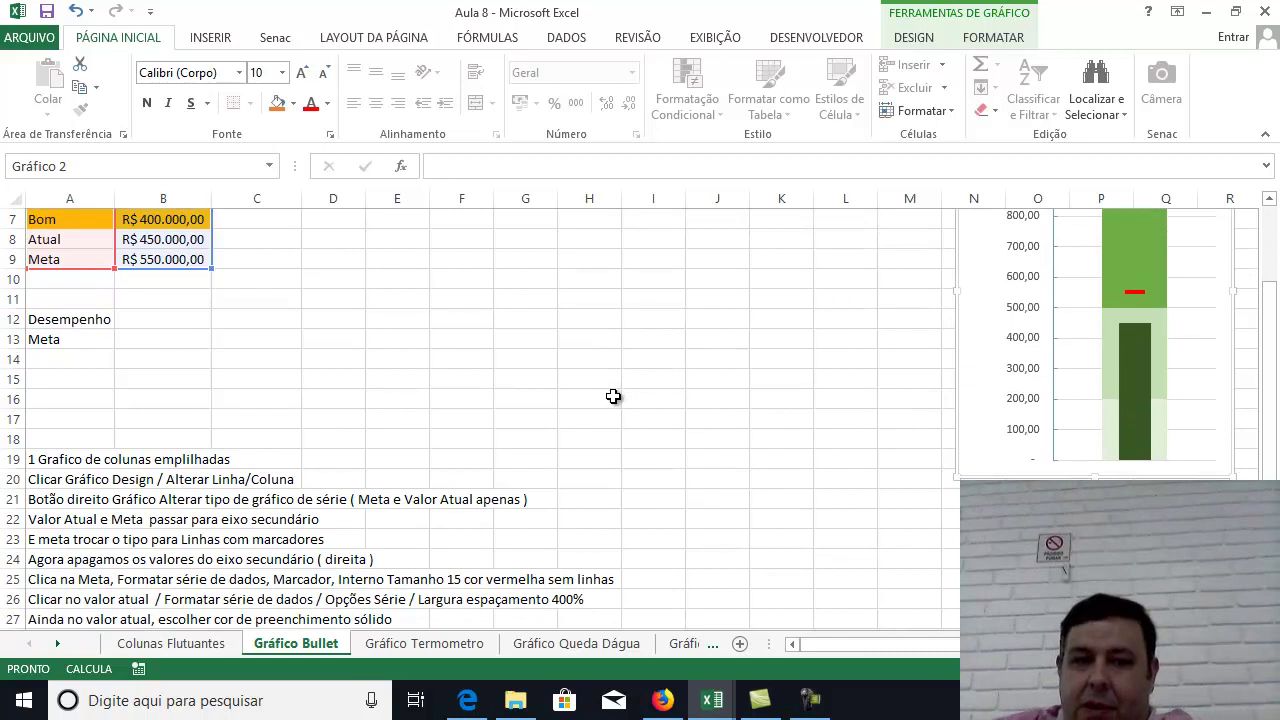
pyautogui.scroll(2, 614, 394)
pyautogui.click(472, 334)
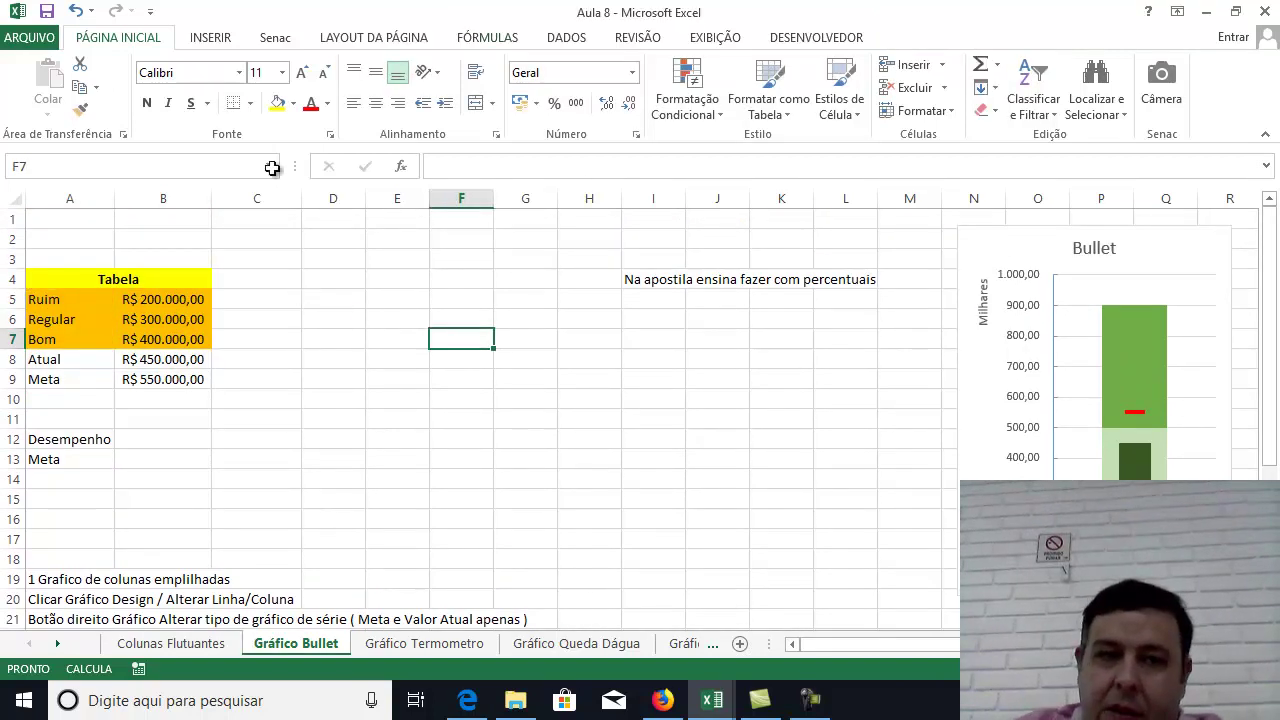
# Insert a 2D stacked column chart from A5:B9, starting near column E, with its rows and columns switched.
pyautogui.moveTo(51, 299); pyautogui.dragTo(180, 372)
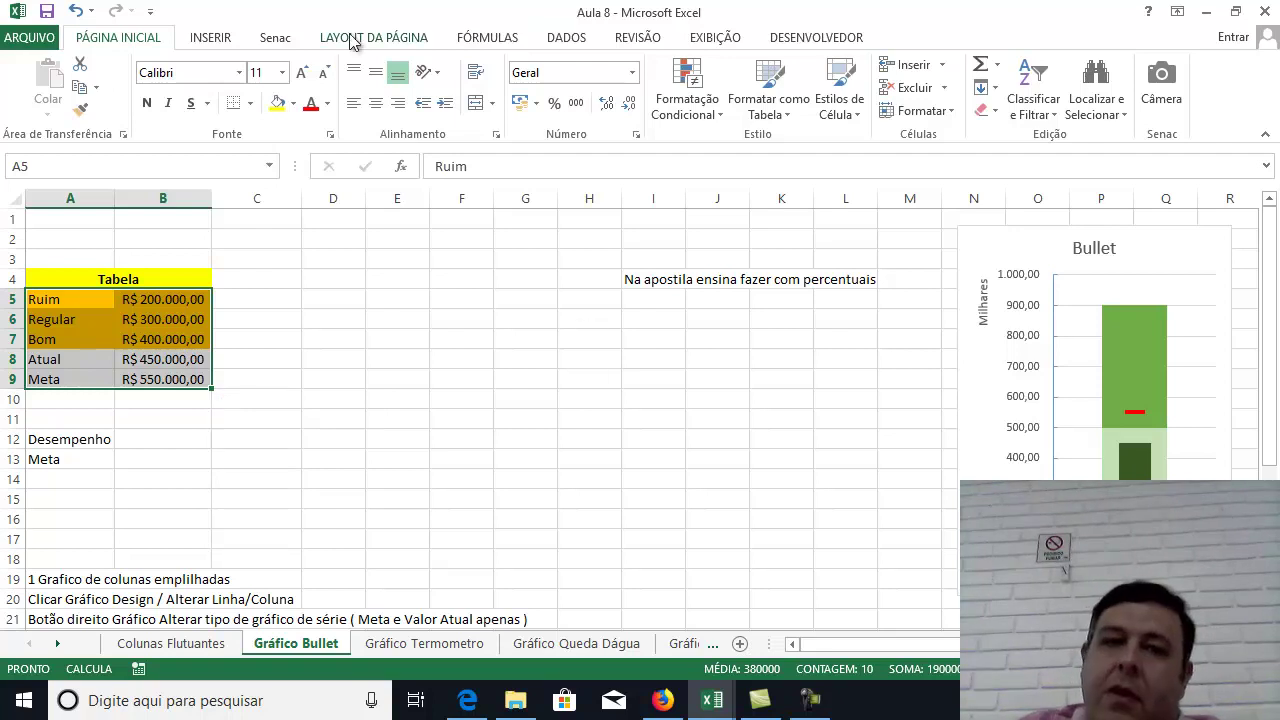
pyautogui.click(211, 40)
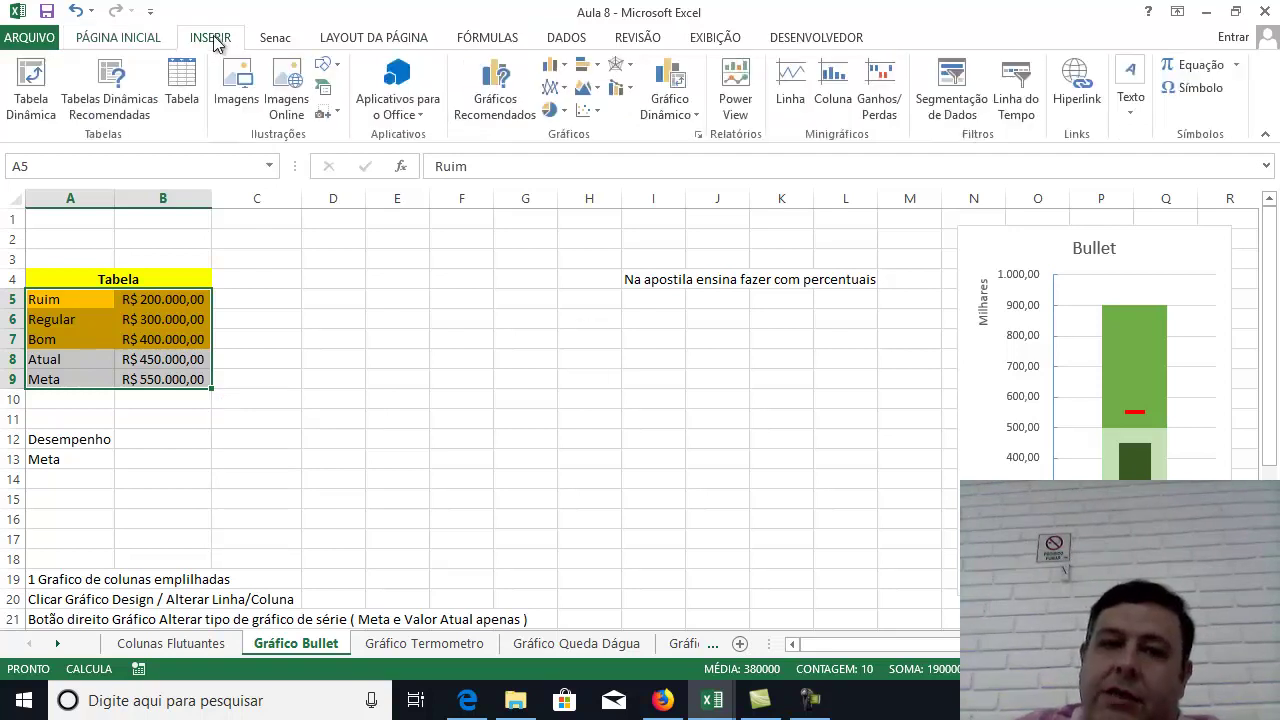
pyautogui.click(553, 65)
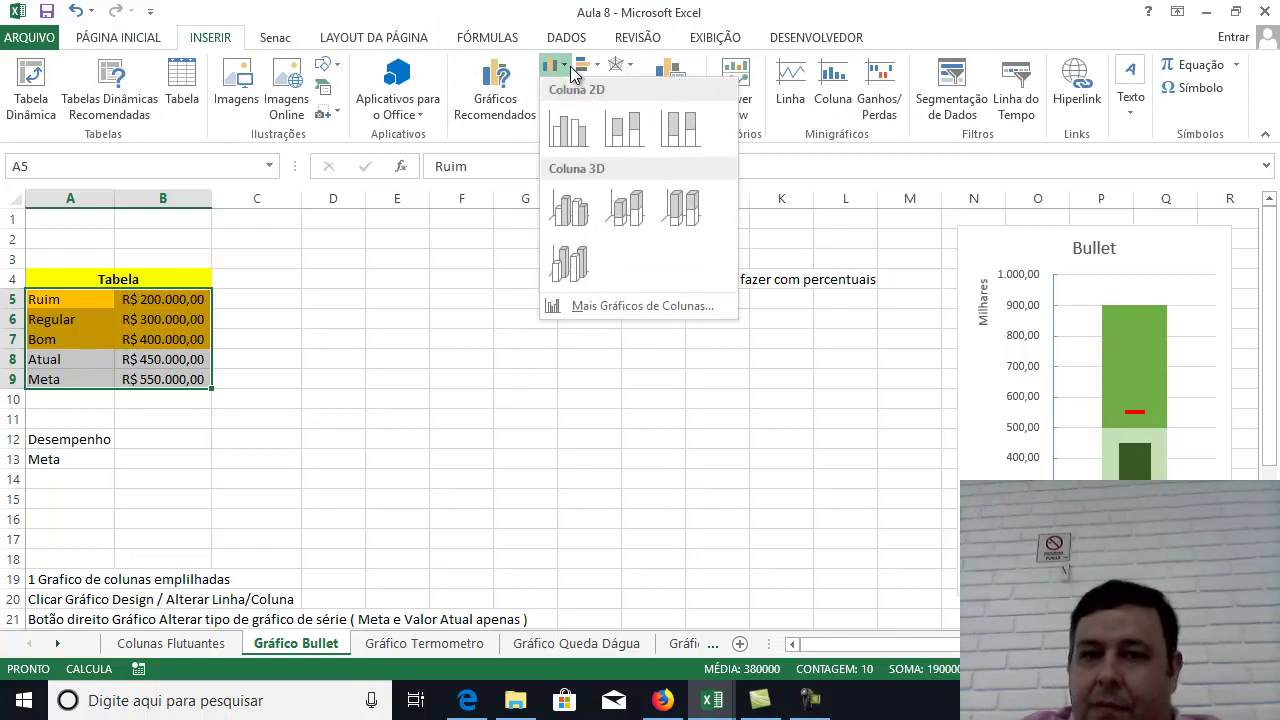
pyautogui.click(623, 143)
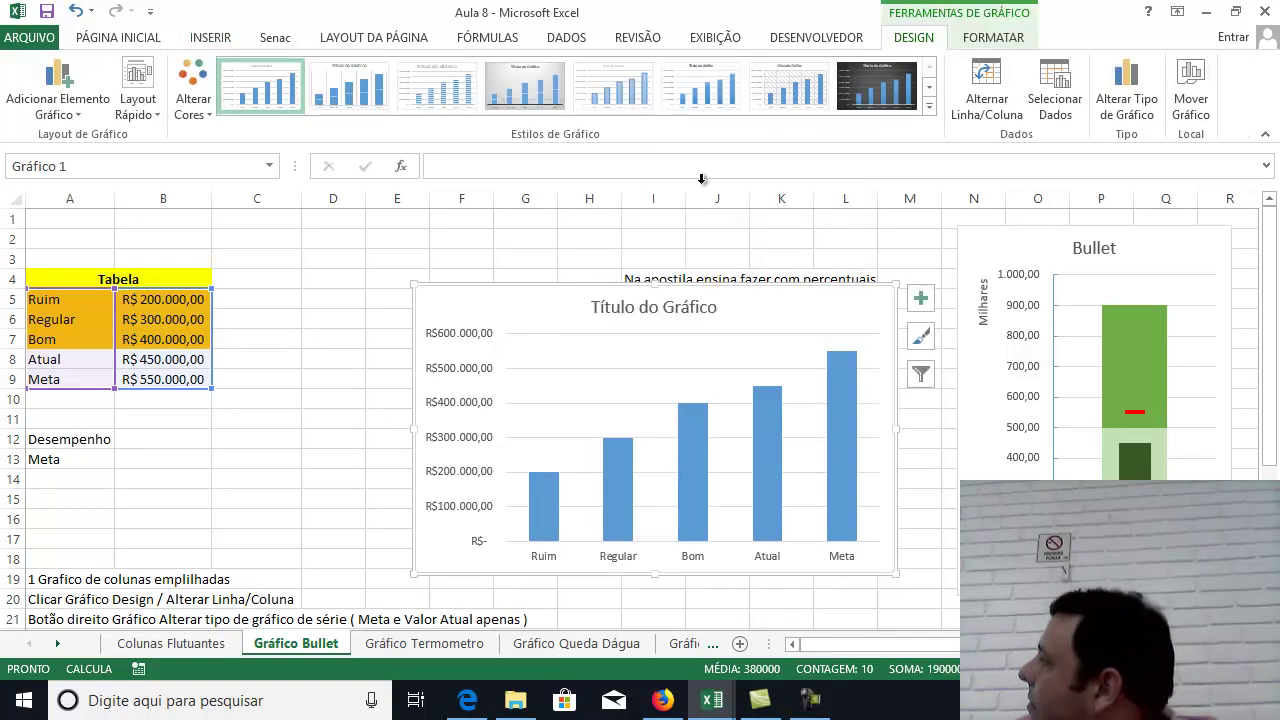
pyautogui.moveTo(764, 300); pyautogui.dragTo(706, 256)
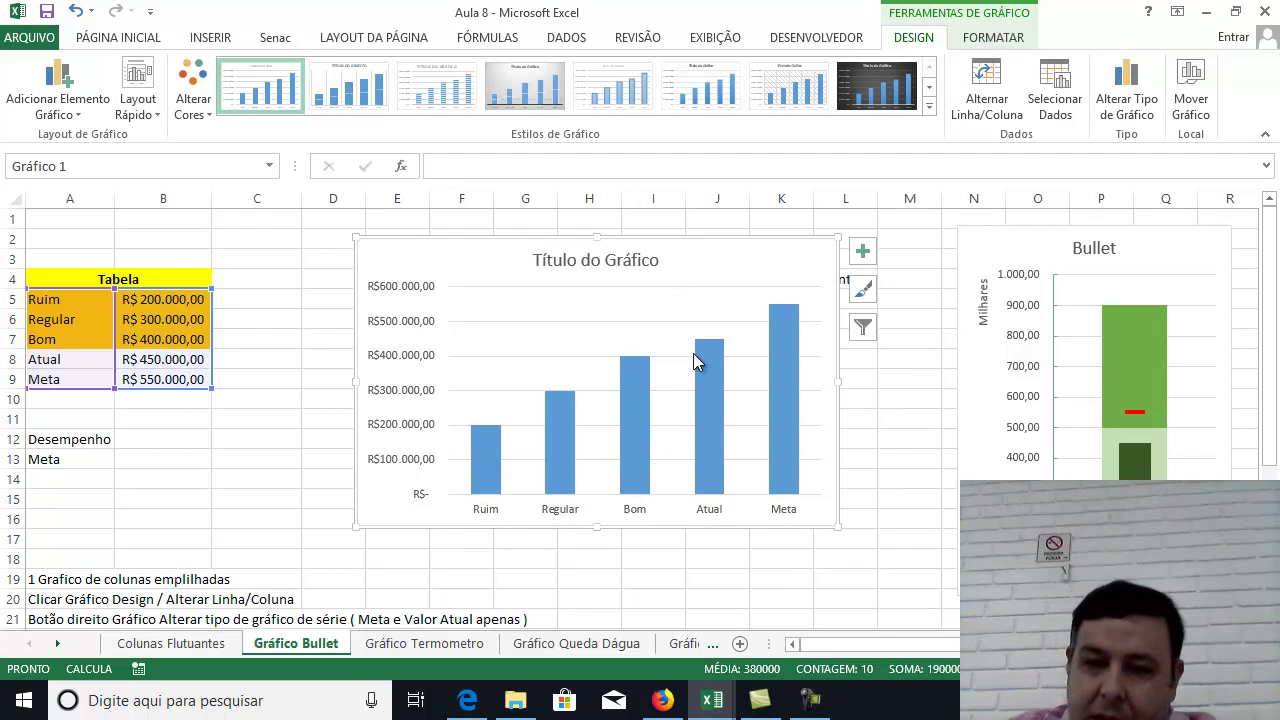
pyautogui.moveTo(696, 352)
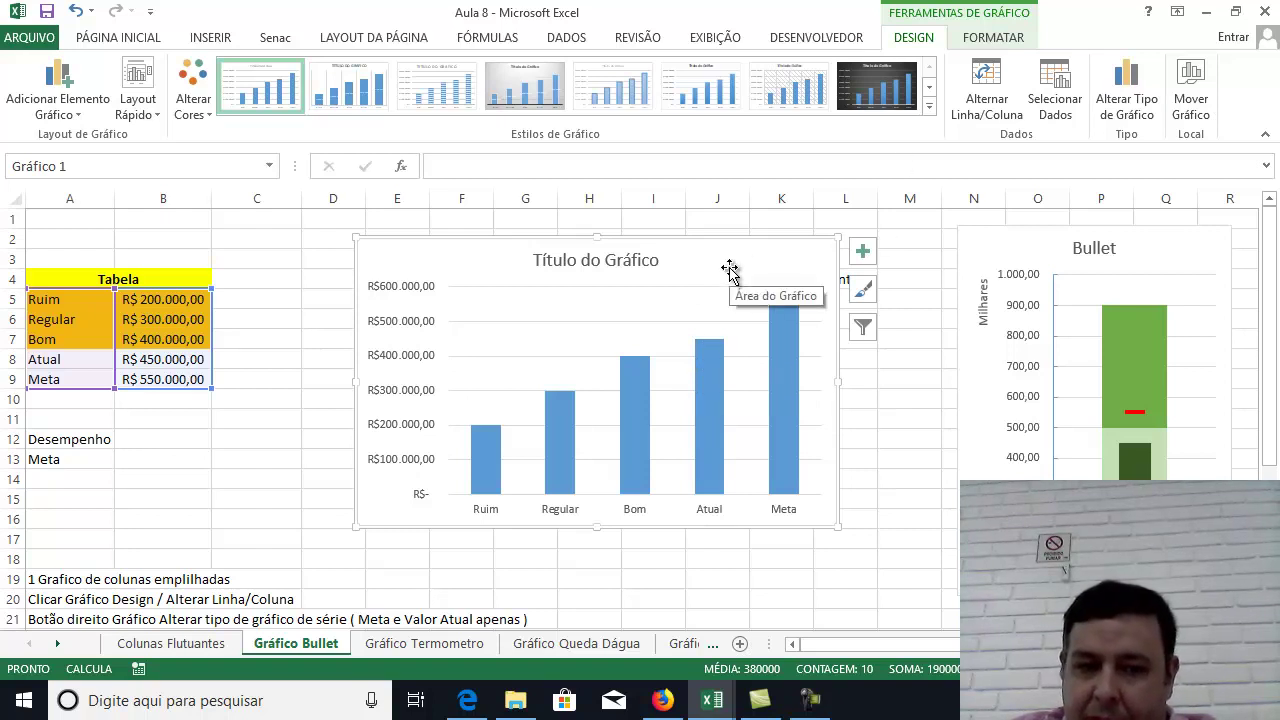
pyautogui.click(988, 80)
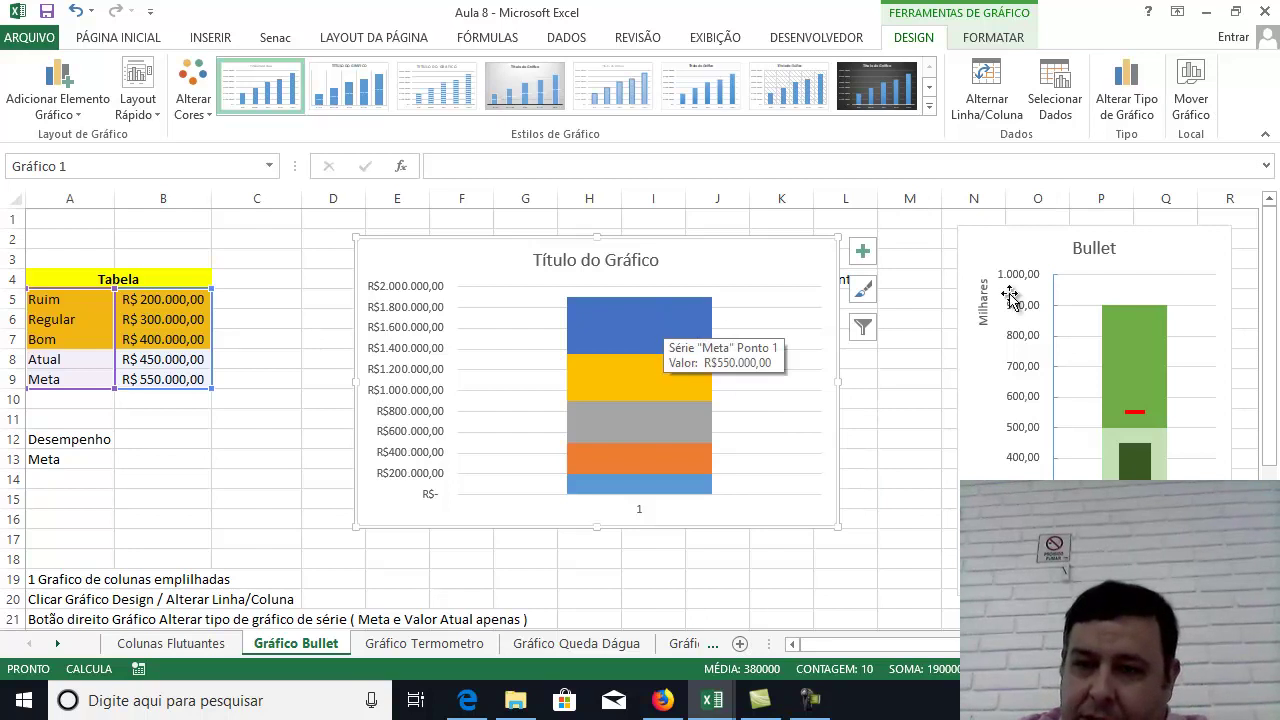
# Move the finished Bullet chart out of the way past column AA and return to the new stacked column chart.
pyautogui.moveTo(966, 238); pyautogui.dragTo(1257, 251)
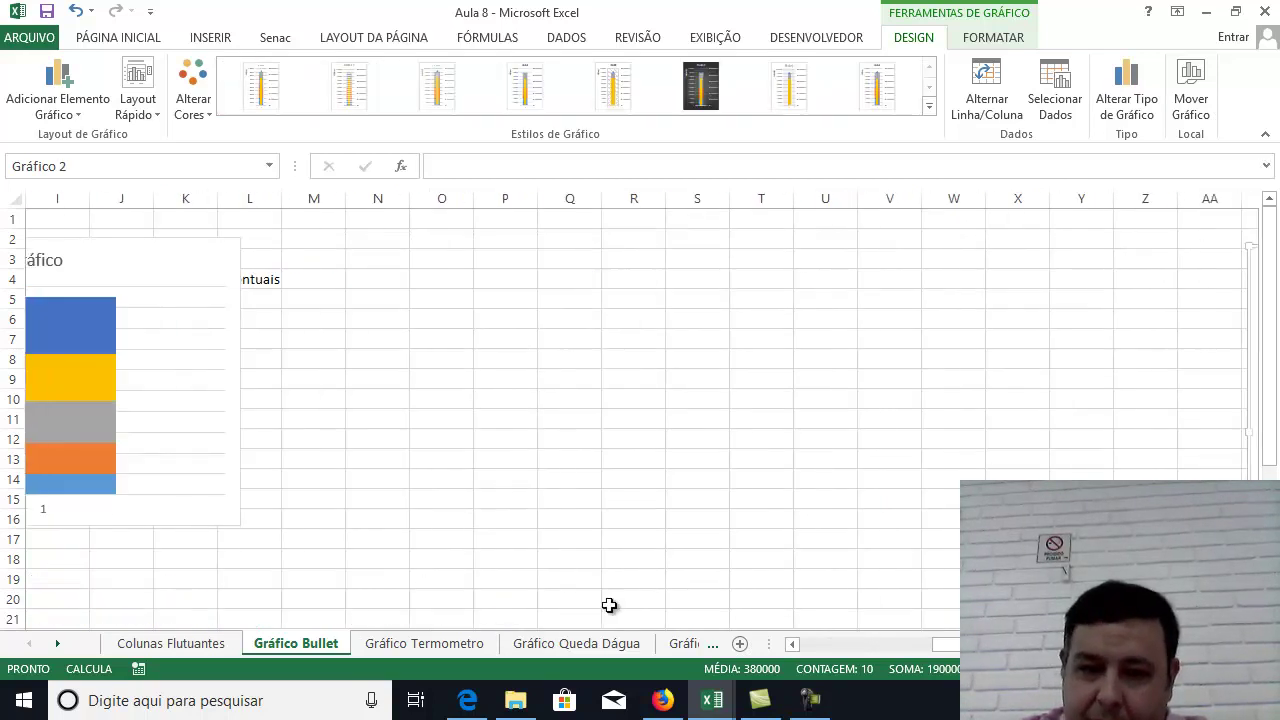
pyautogui.click(814, 645)
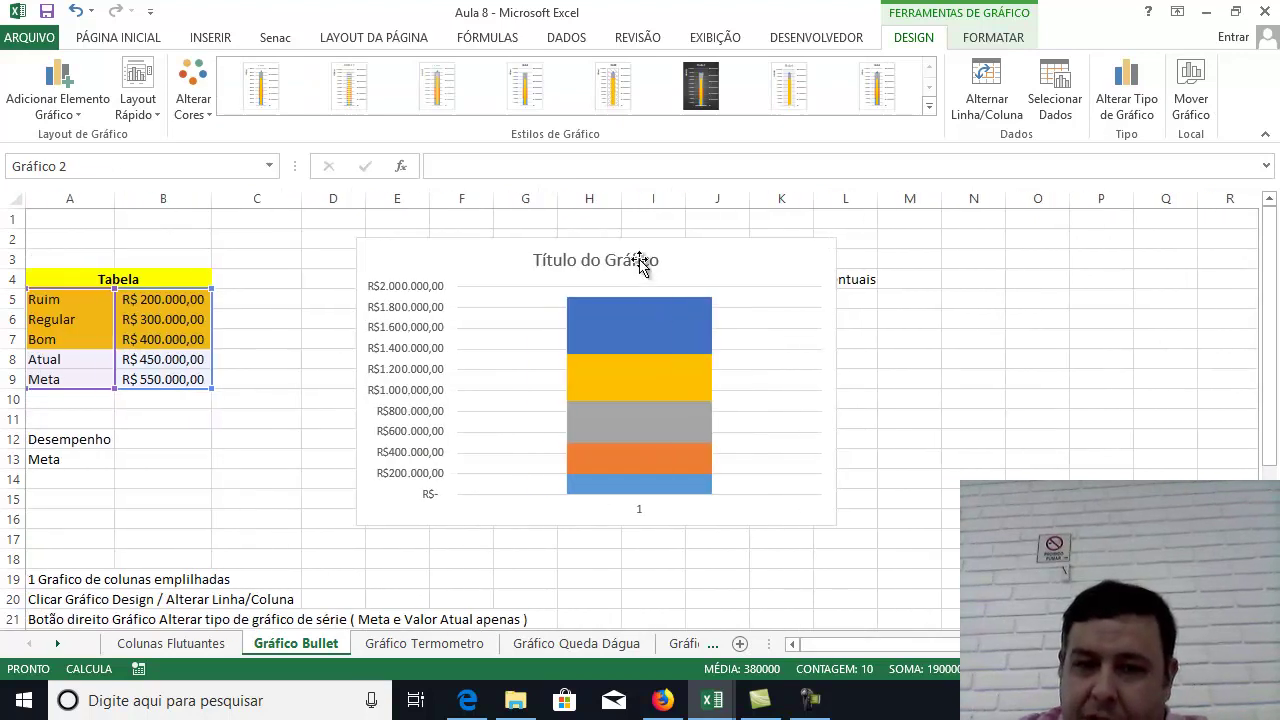
pyautogui.click(700, 251)
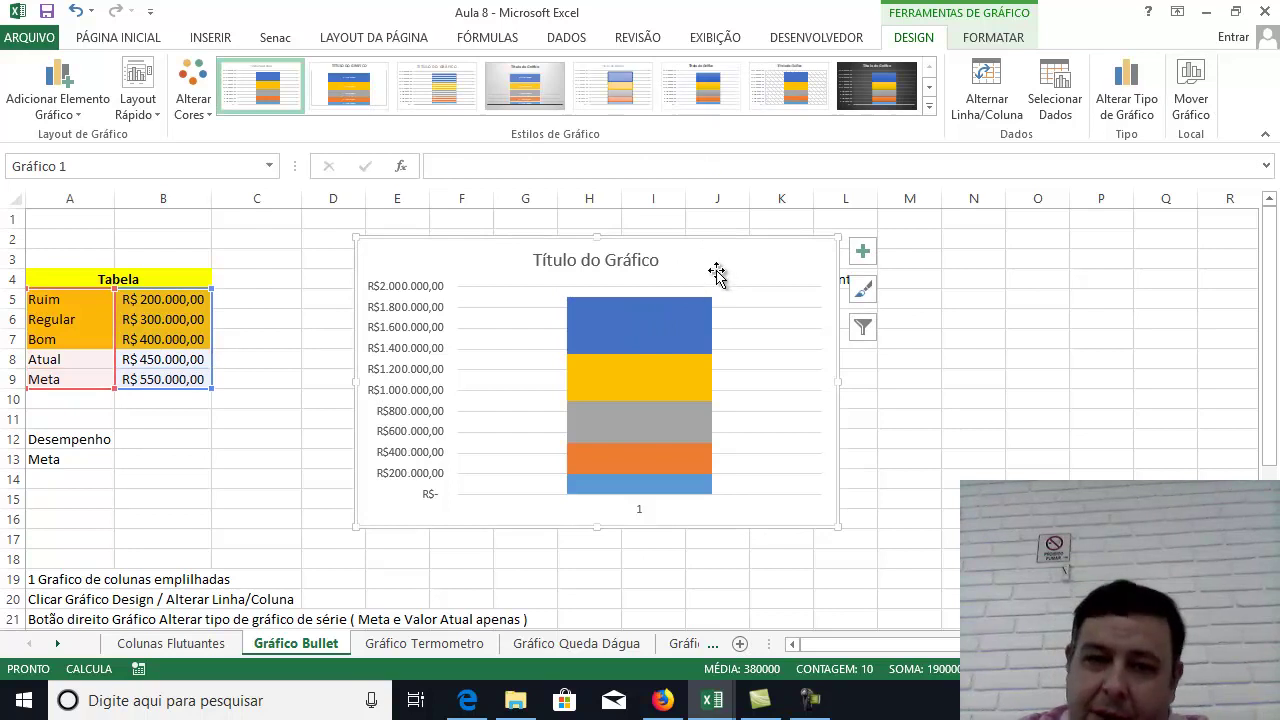
# Examine the Meta series' formatting options in the new chart and the list of selectable chart elements.
pyautogui.click(684, 306)
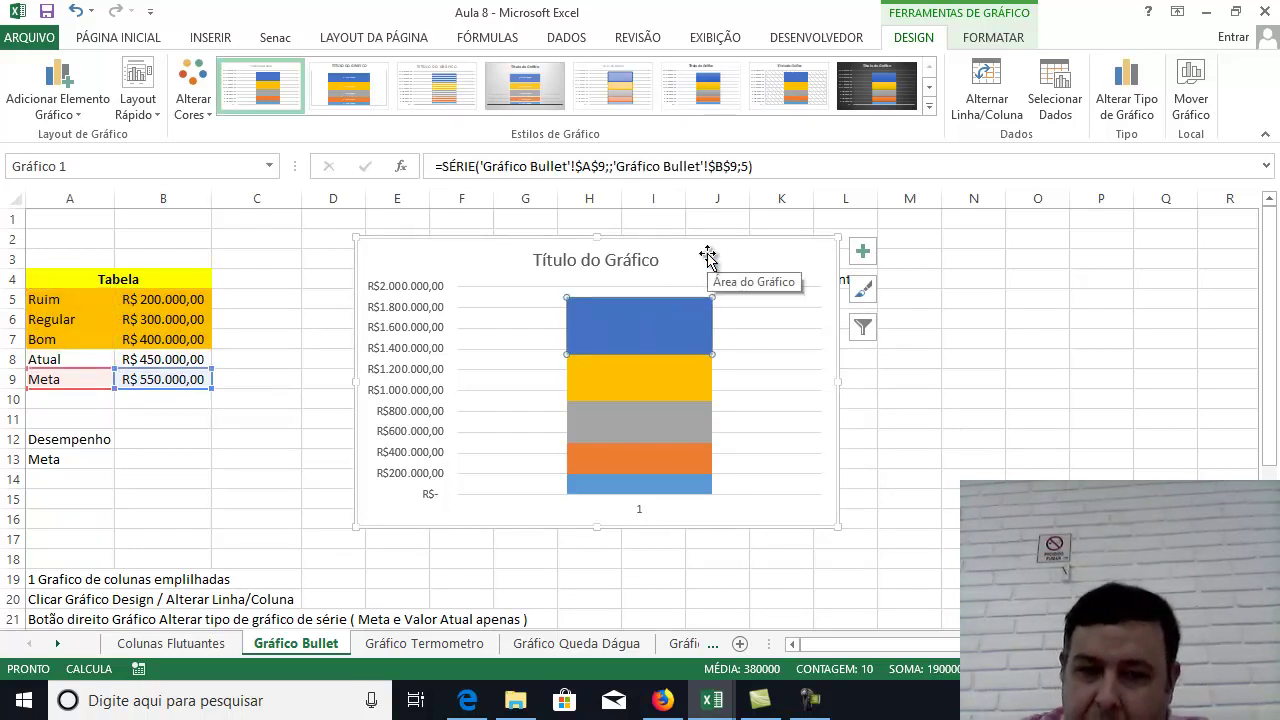
pyautogui.click(704, 270)
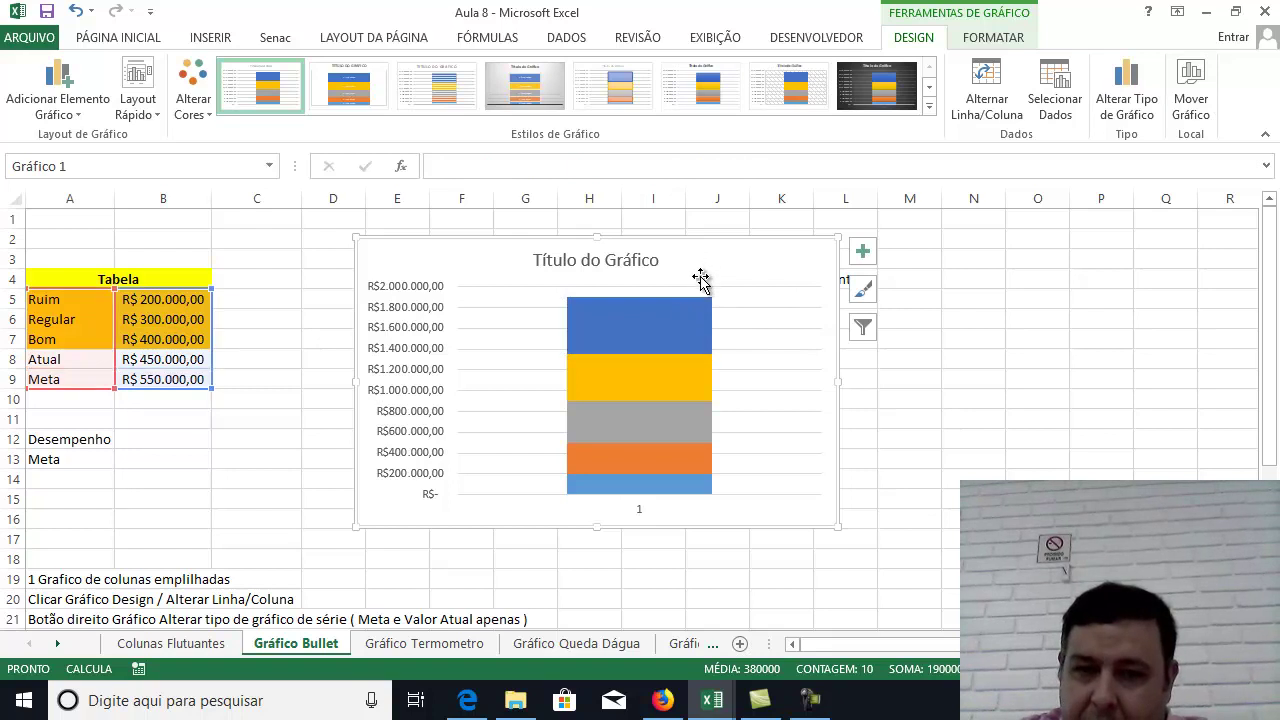
pyautogui.rightClick(668, 316)
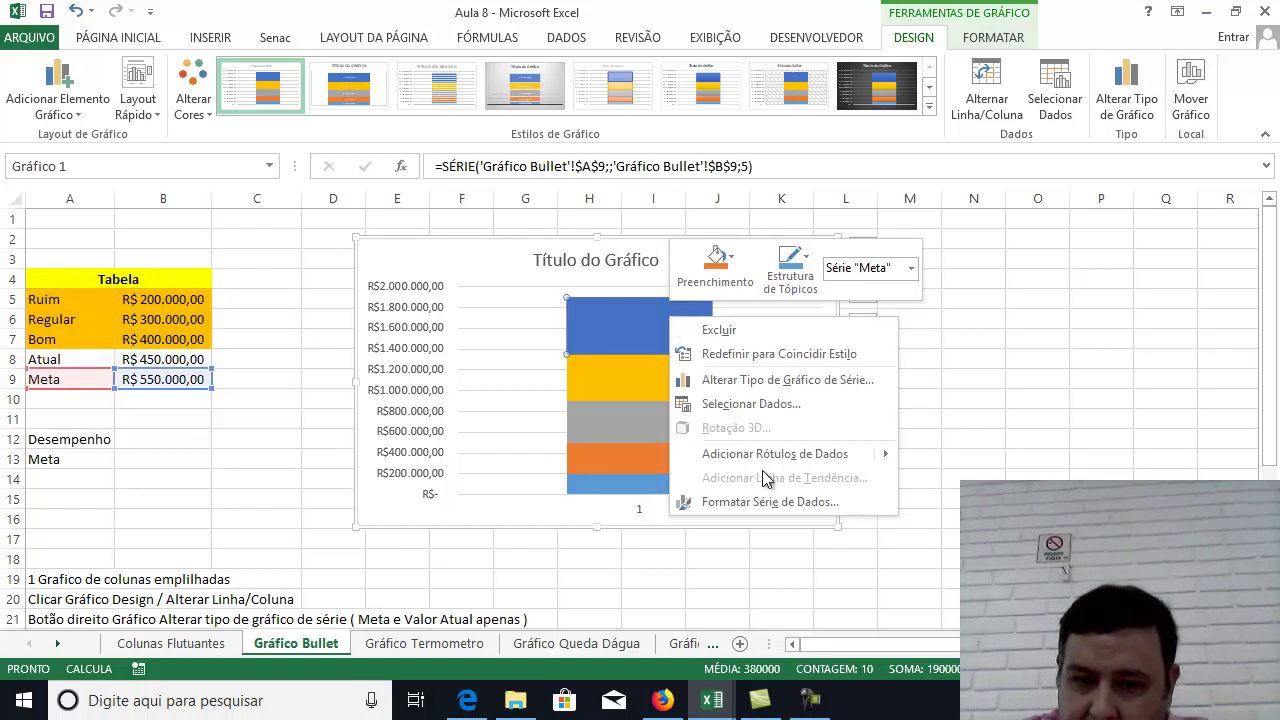
pyautogui.click(757, 507)
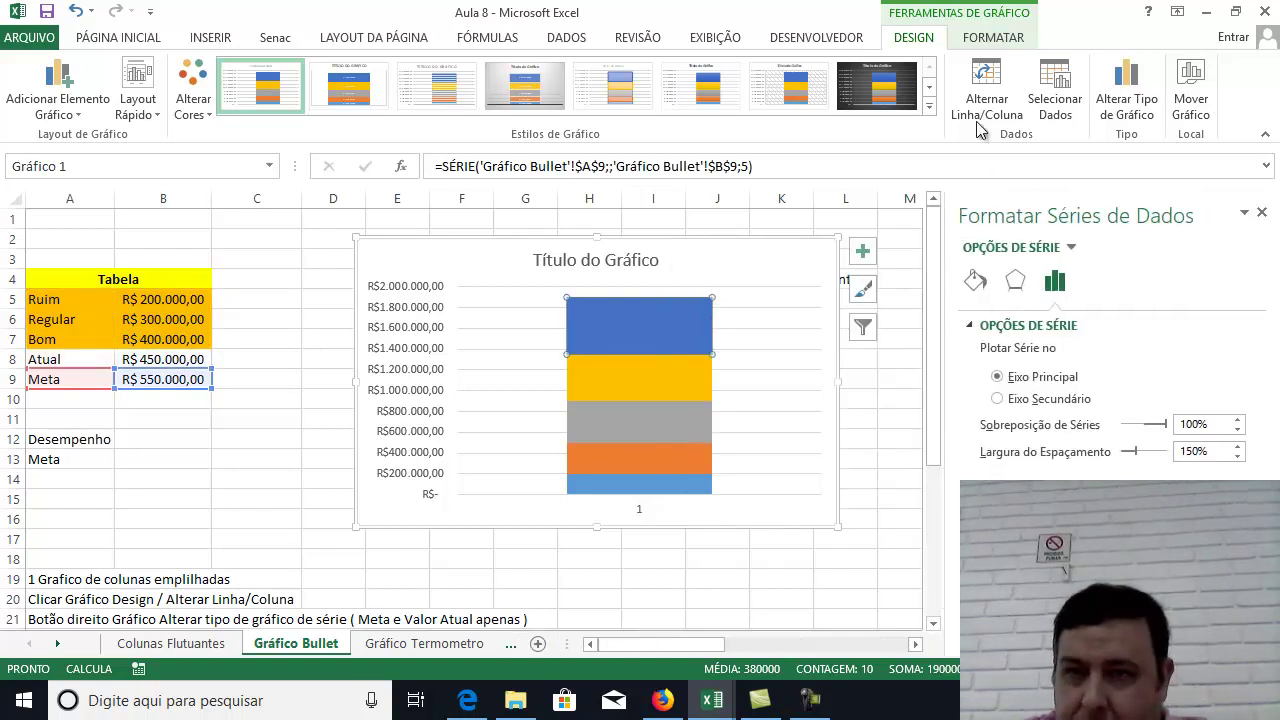
pyautogui.click(994, 42)
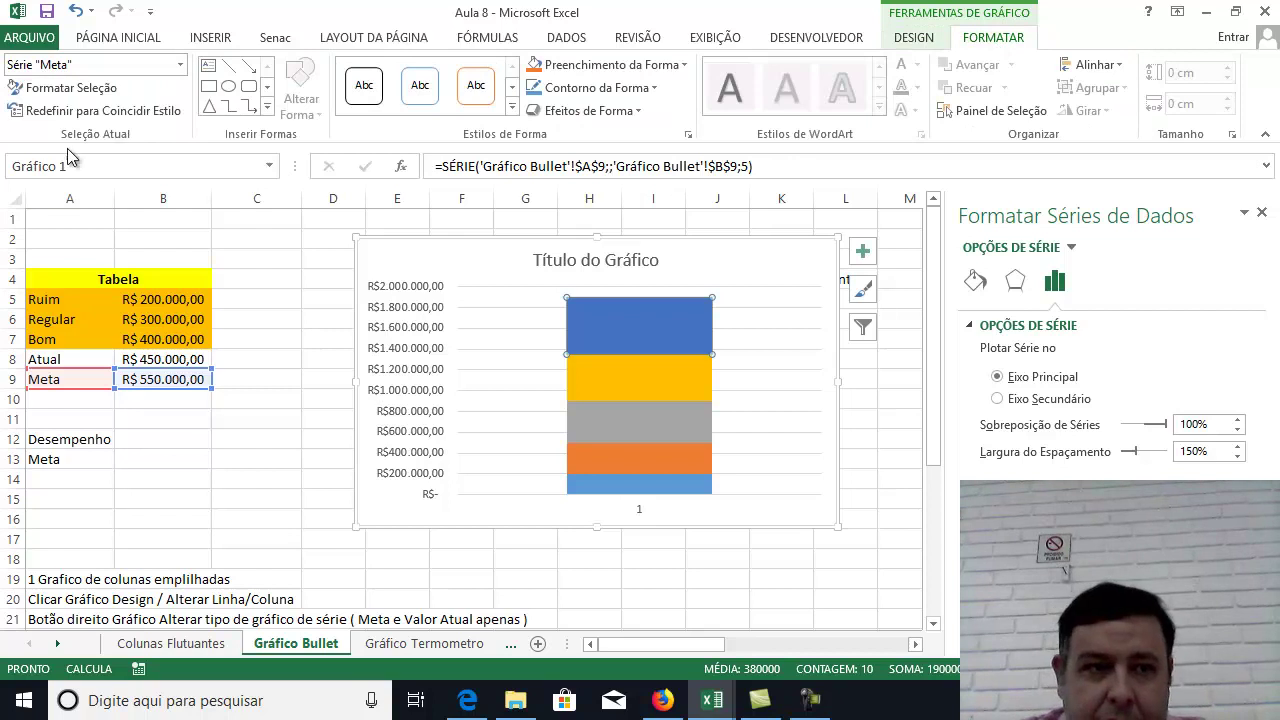
pyautogui.click(180, 67)
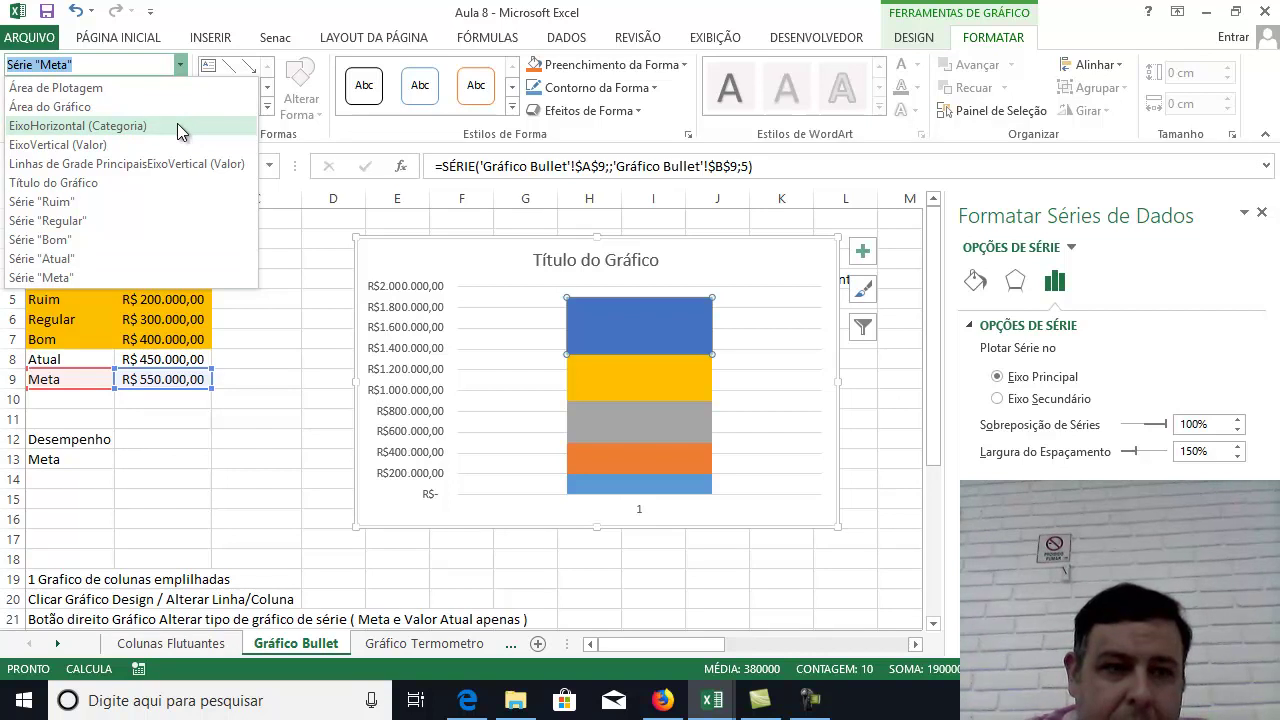
pyautogui.click(360, 12)
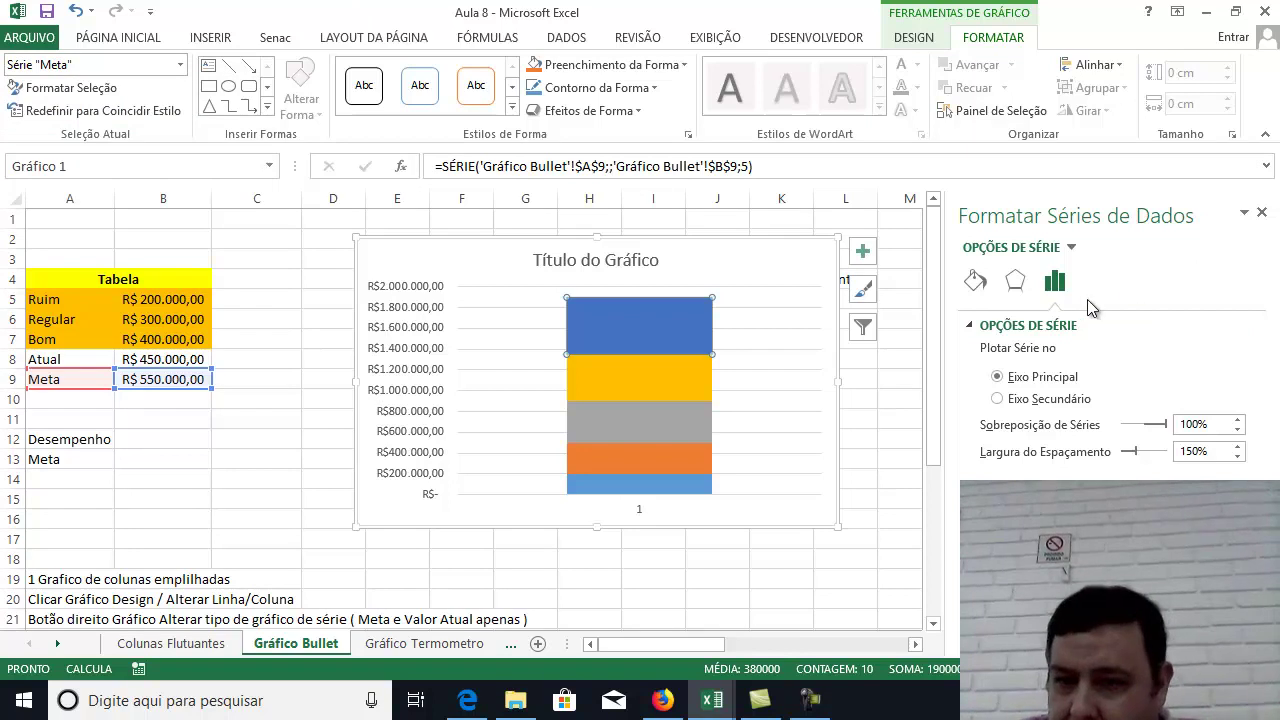
pyautogui.click(1016, 283)
pyautogui.click(975, 281)
pyautogui.click(1060, 281)
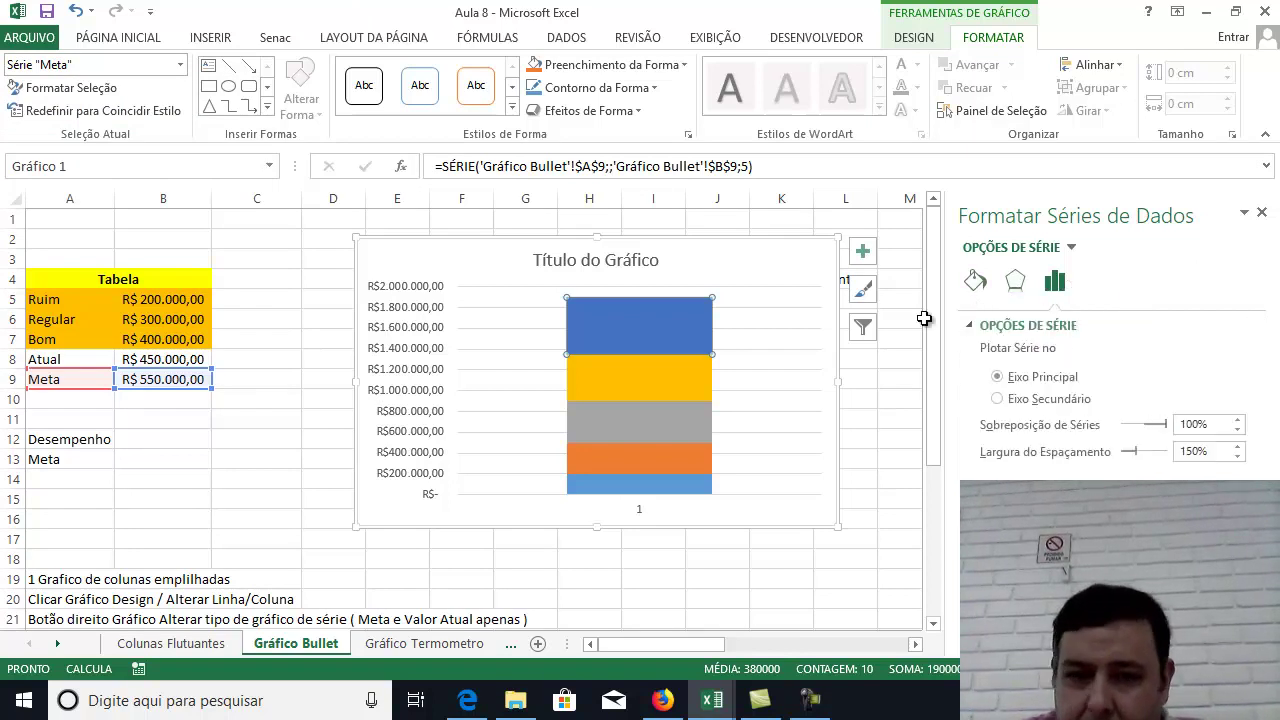
# Select the chart's plot area, view its fill options, and review the list of chart elements.
pyautogui.click(748, 370)
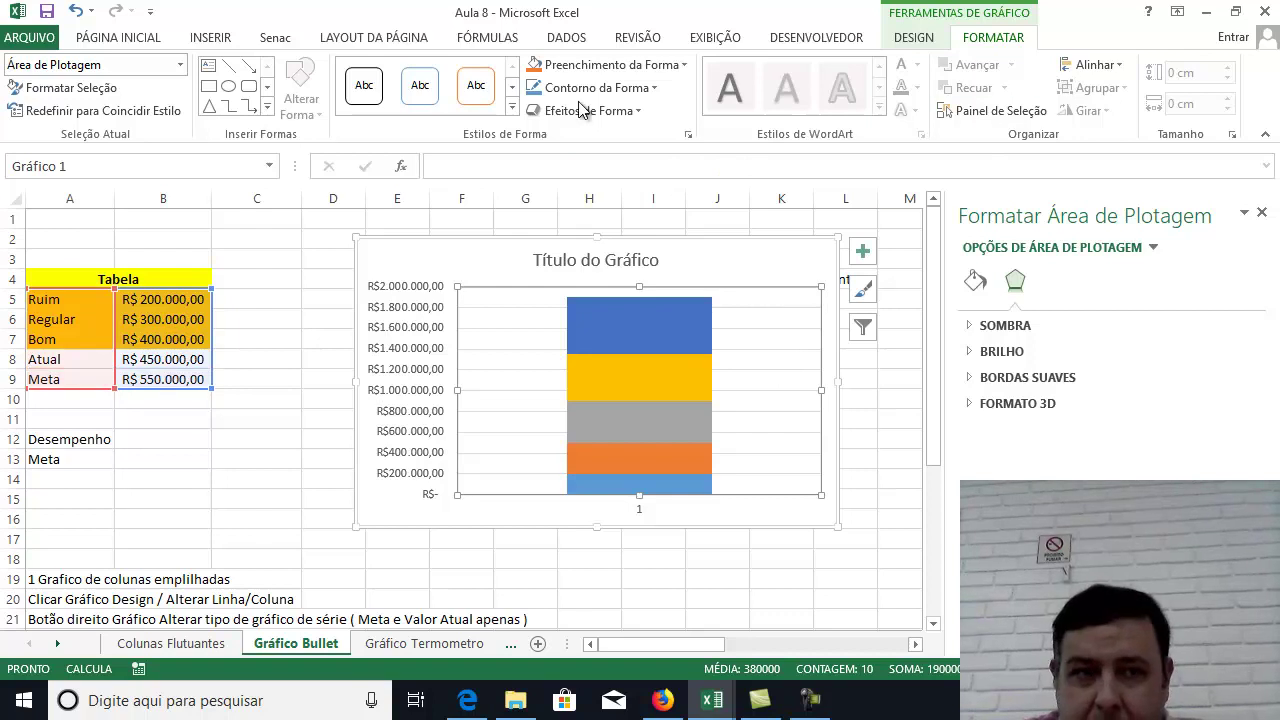
pyautogui.click(47, 92)
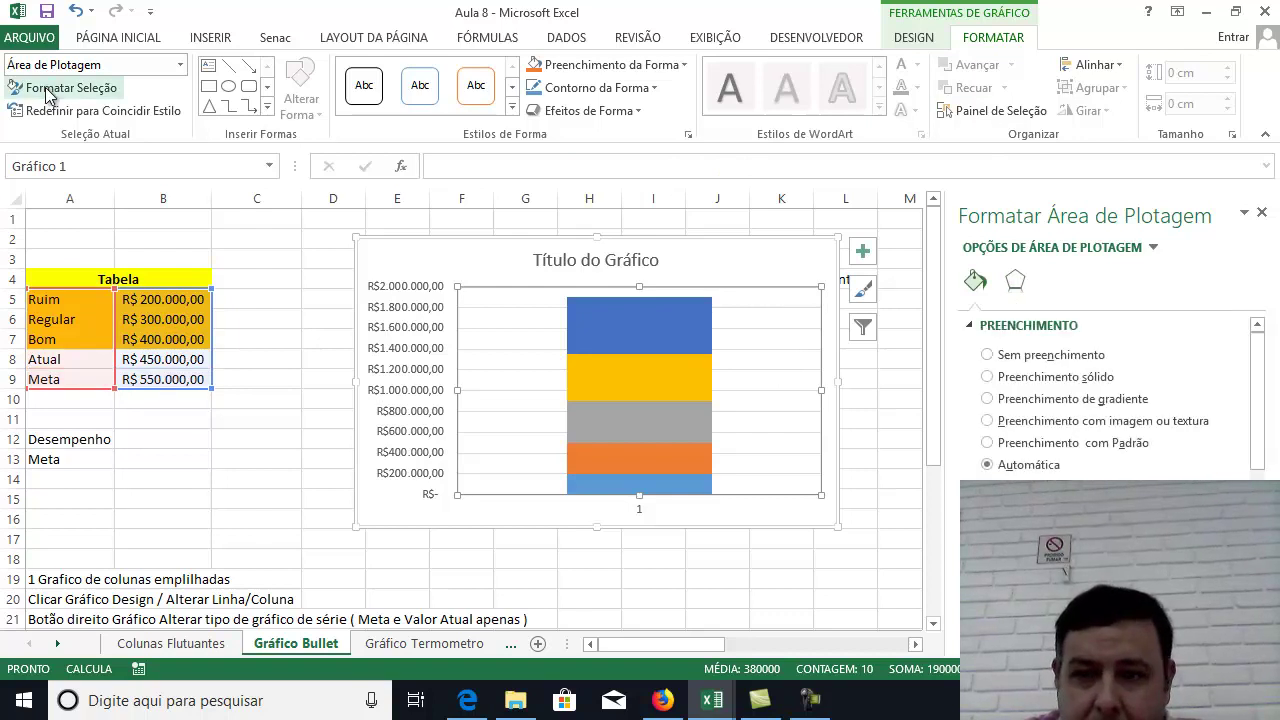
pyautogui.click(181, 64)
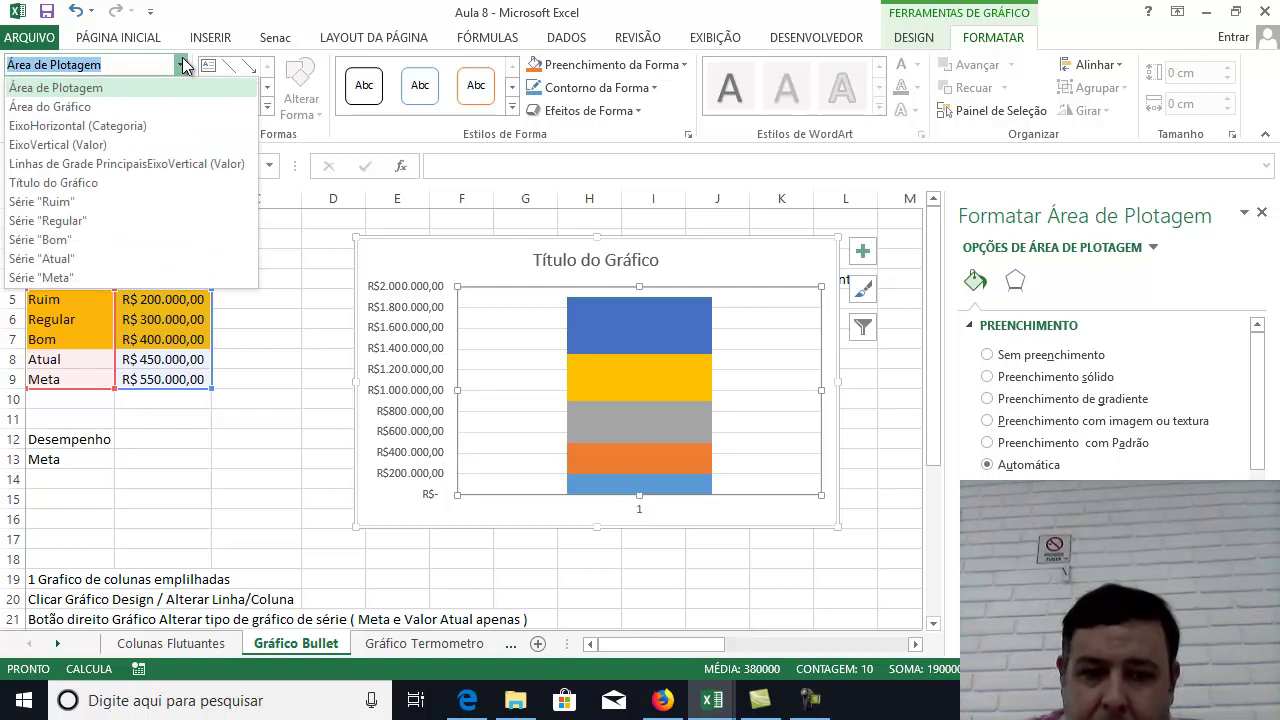
# Change the series chart type settings so that Atual and Meta are plotted on the secondary axis.
pyautogui.rightClick(683, 306)
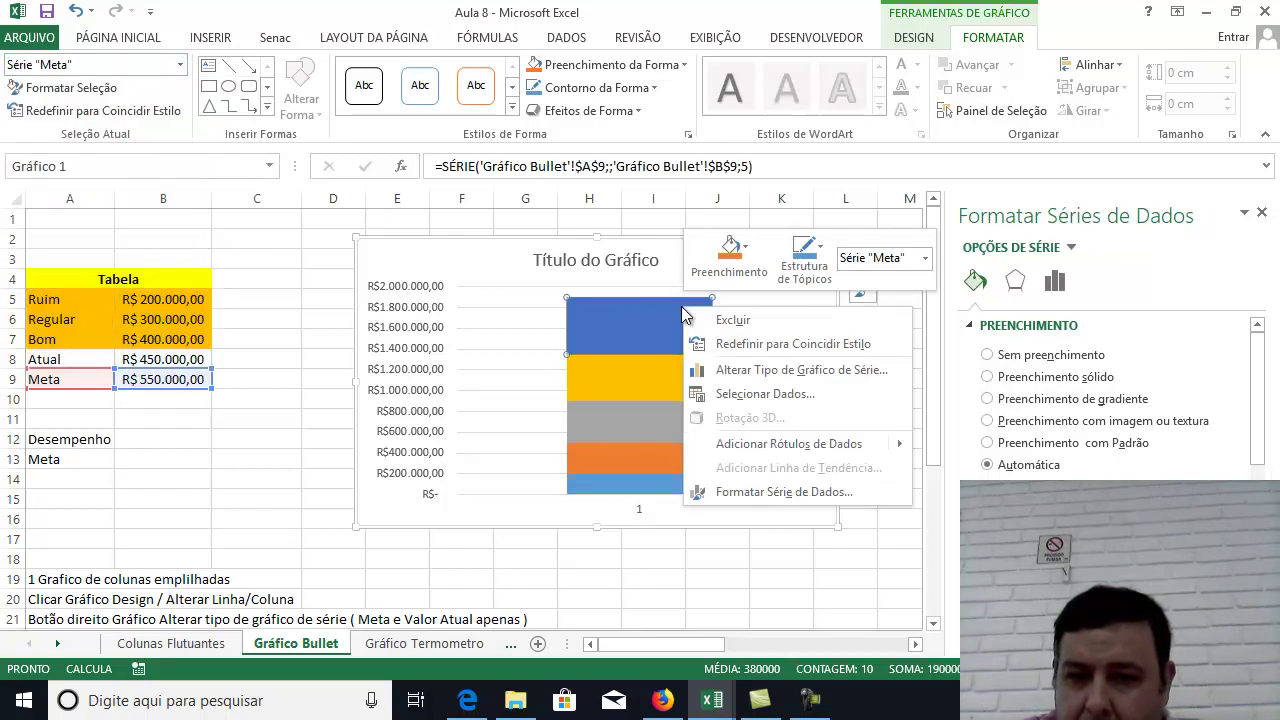
pyautogui.click(781, 370)
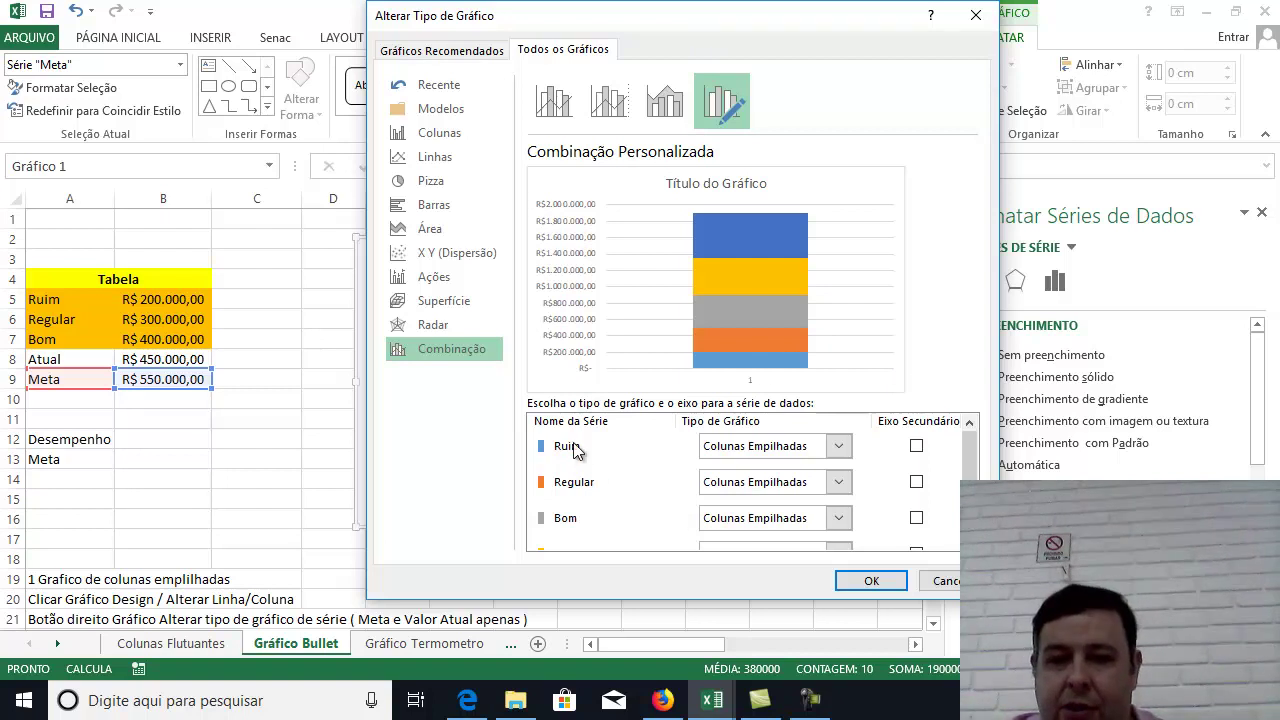
pyautogui.scroll(-2, 575, 452)
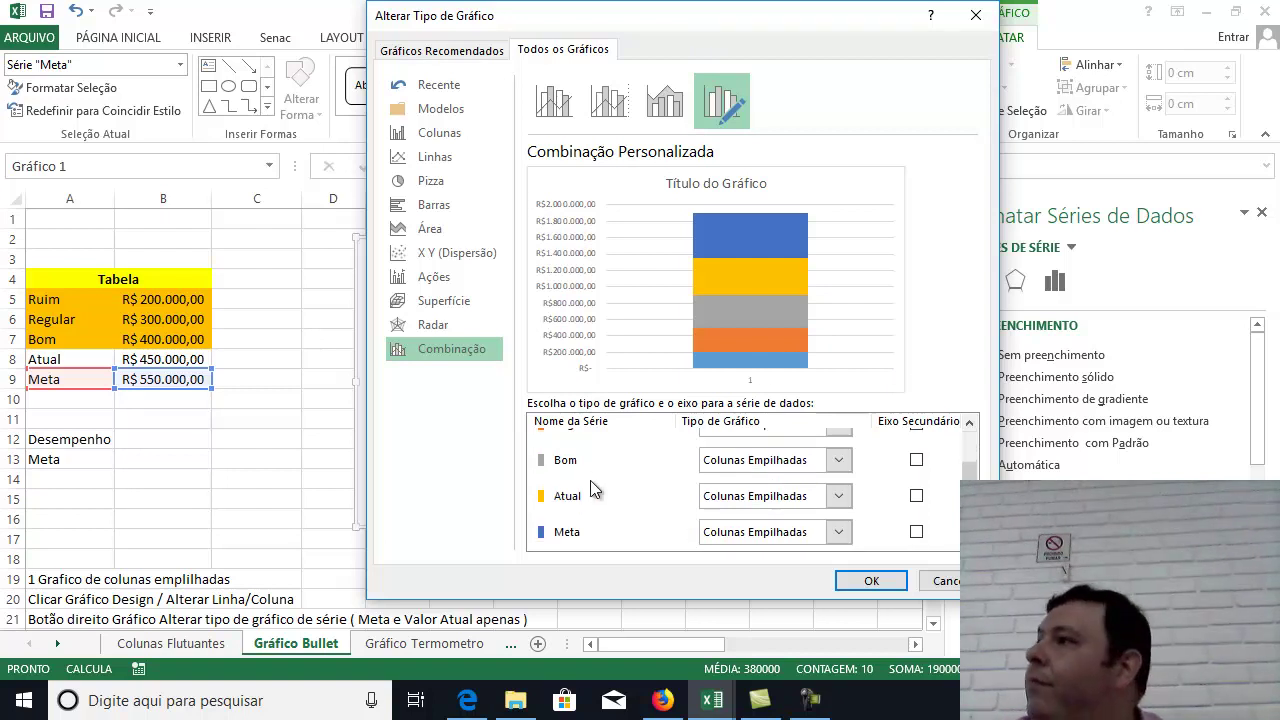
pyautogui.scroll(2, 590, 480)
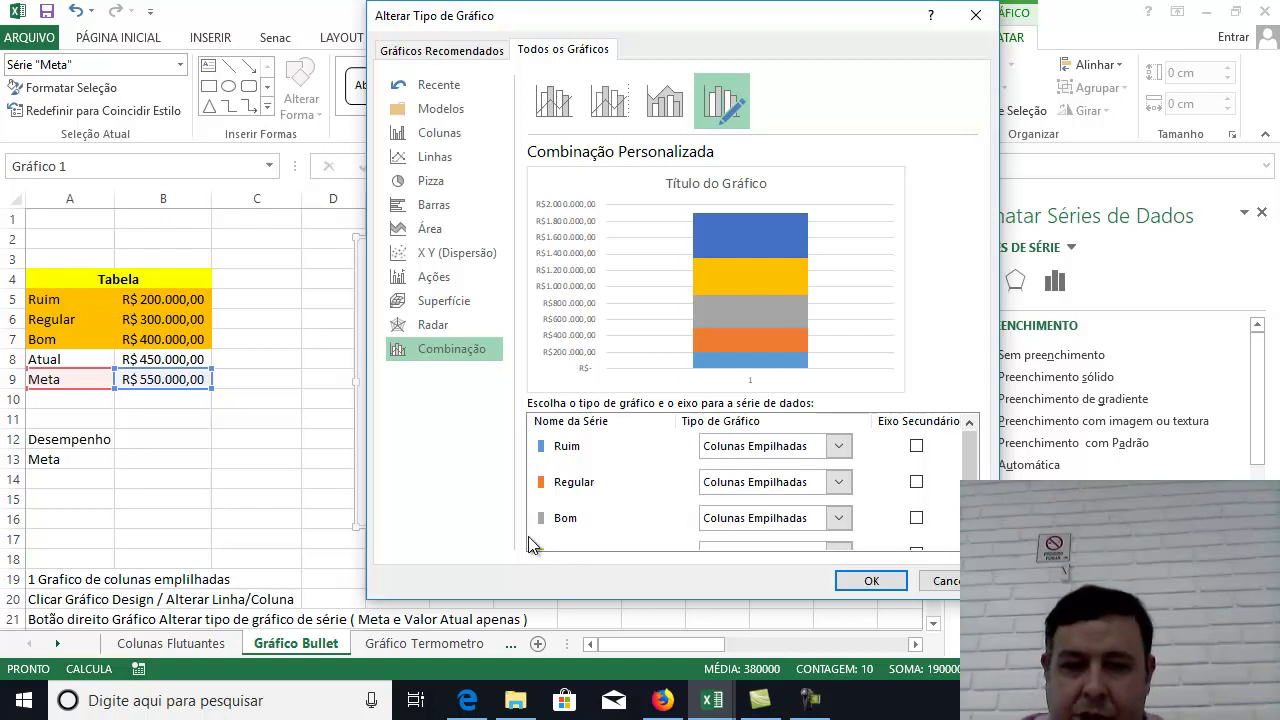
pyautogui.moveTo(967, 486); pyautogui.dragTo(952, 546)
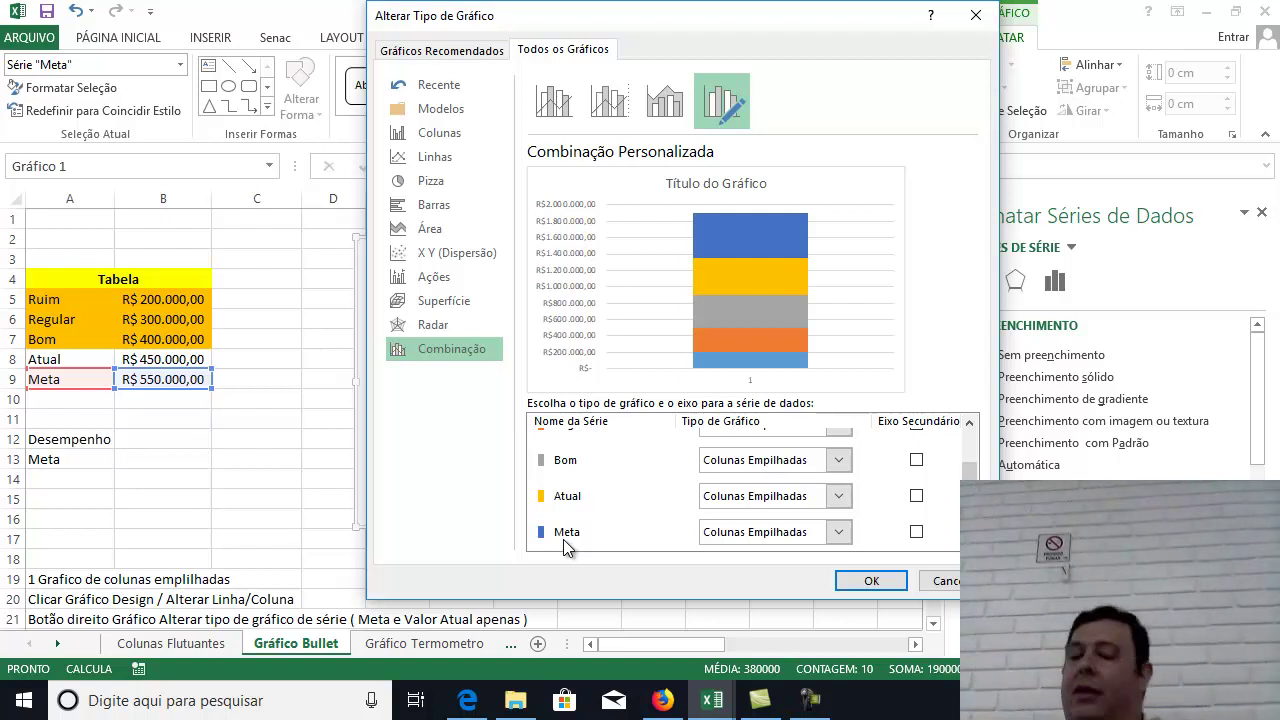
pyautogui.click(916, 495)
pyautogui.click(917, 533)
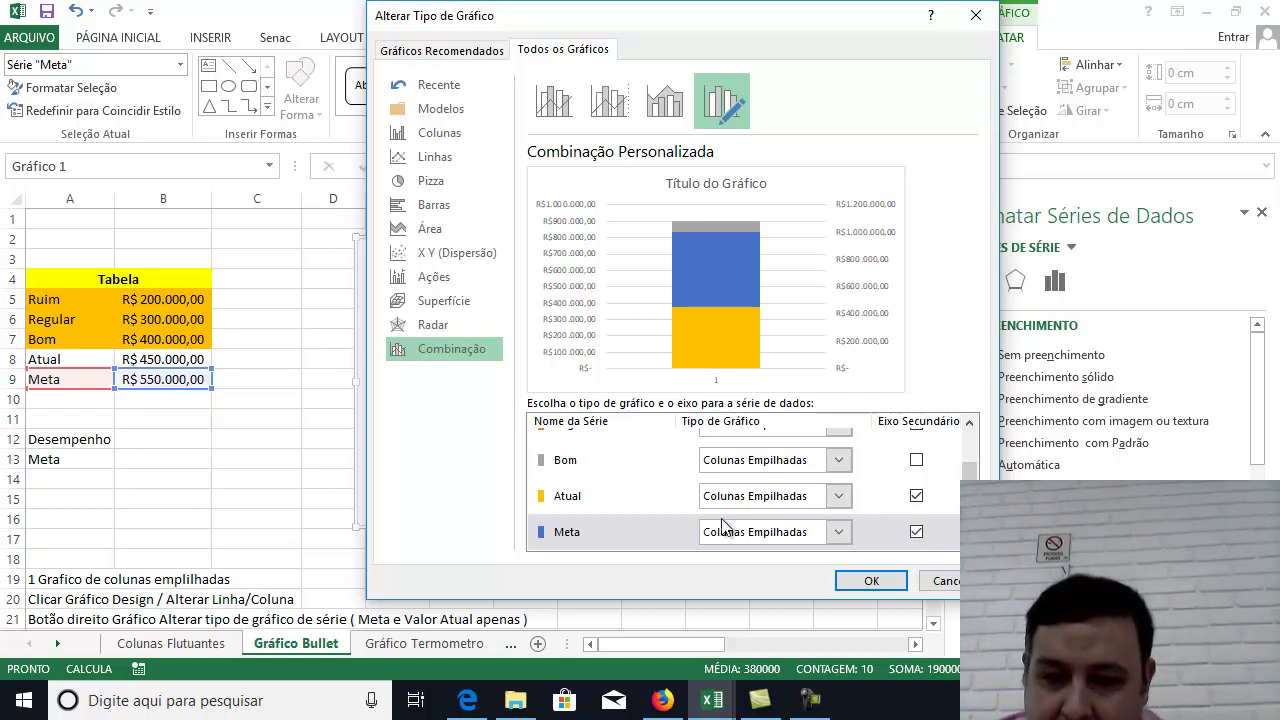
# Change the Meta series' chart type to Linhas com Marcadores, keeping it on the secondary axis, and apply the combination.
pyautogui.click(833, 538)
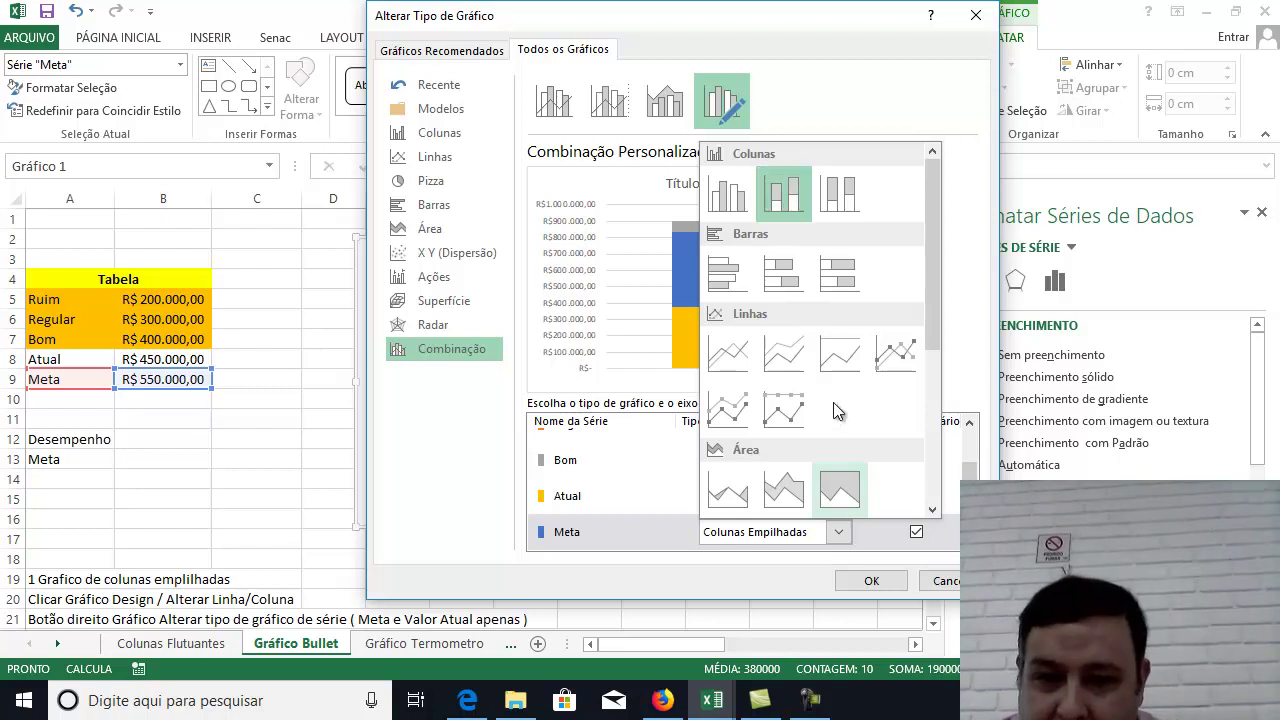
pyautogui.moveTo(934, 311); pyautogui.dragTo(926, 430)
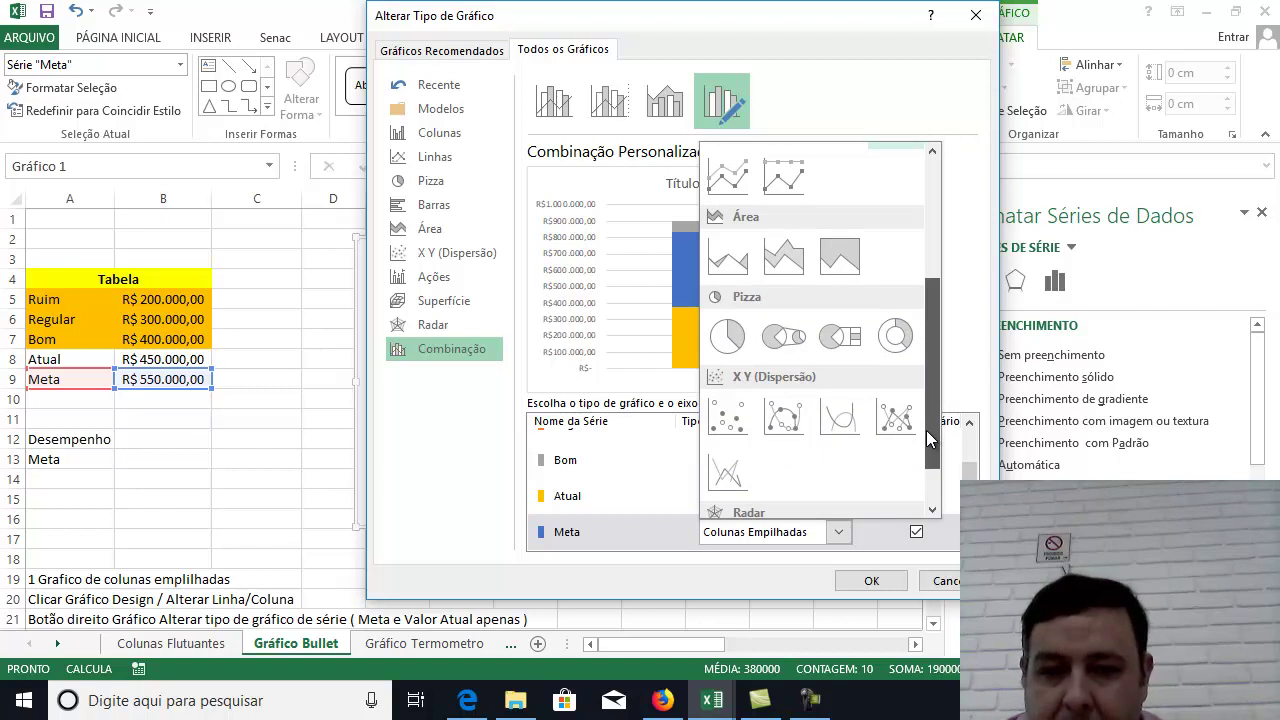
pyautogui.moveTo(926, 430); pyautogui.dragTo(926, 435)
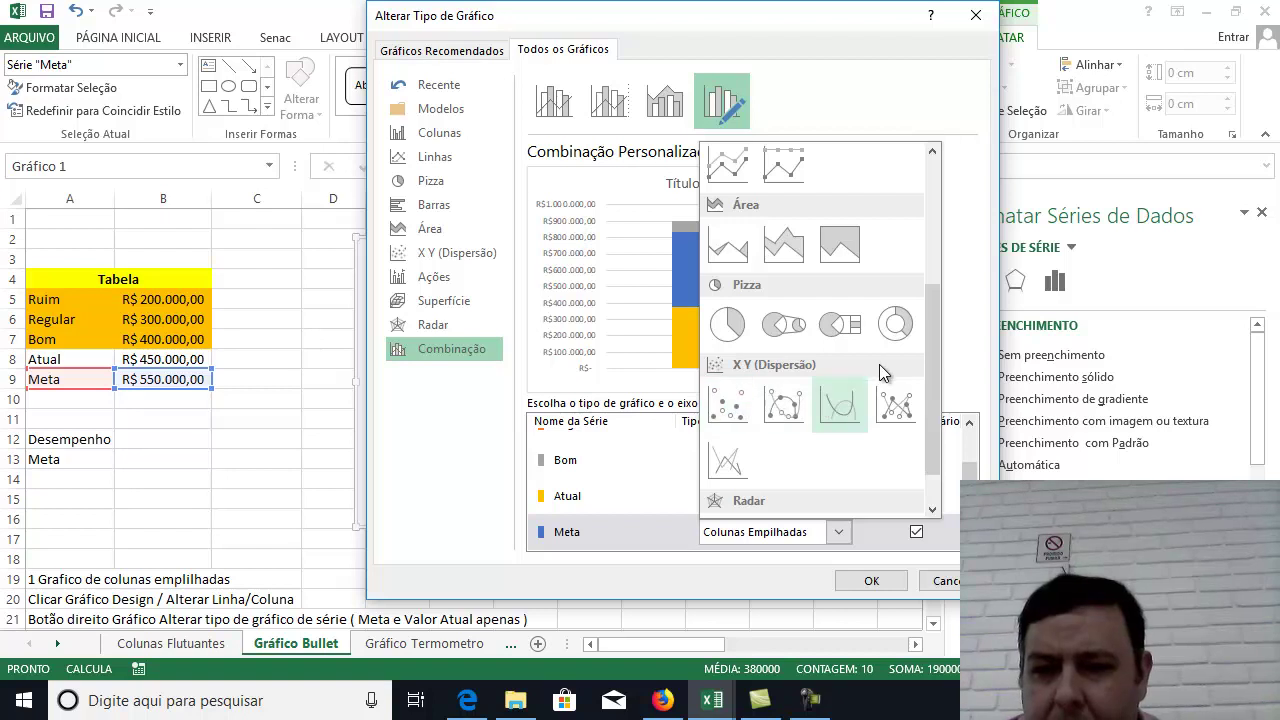
pyautogui.moveTo(927, 349); pyautogui.dragTo(931, 265)
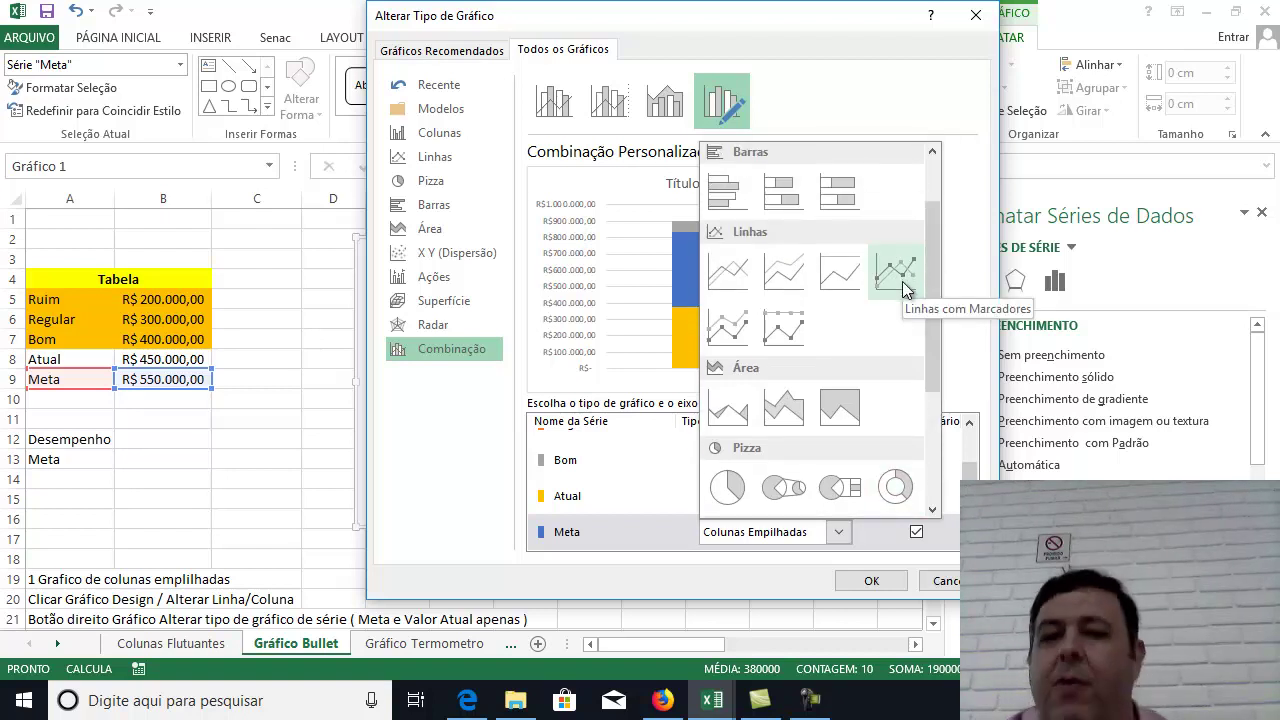
pyautogui.click(896, 272)
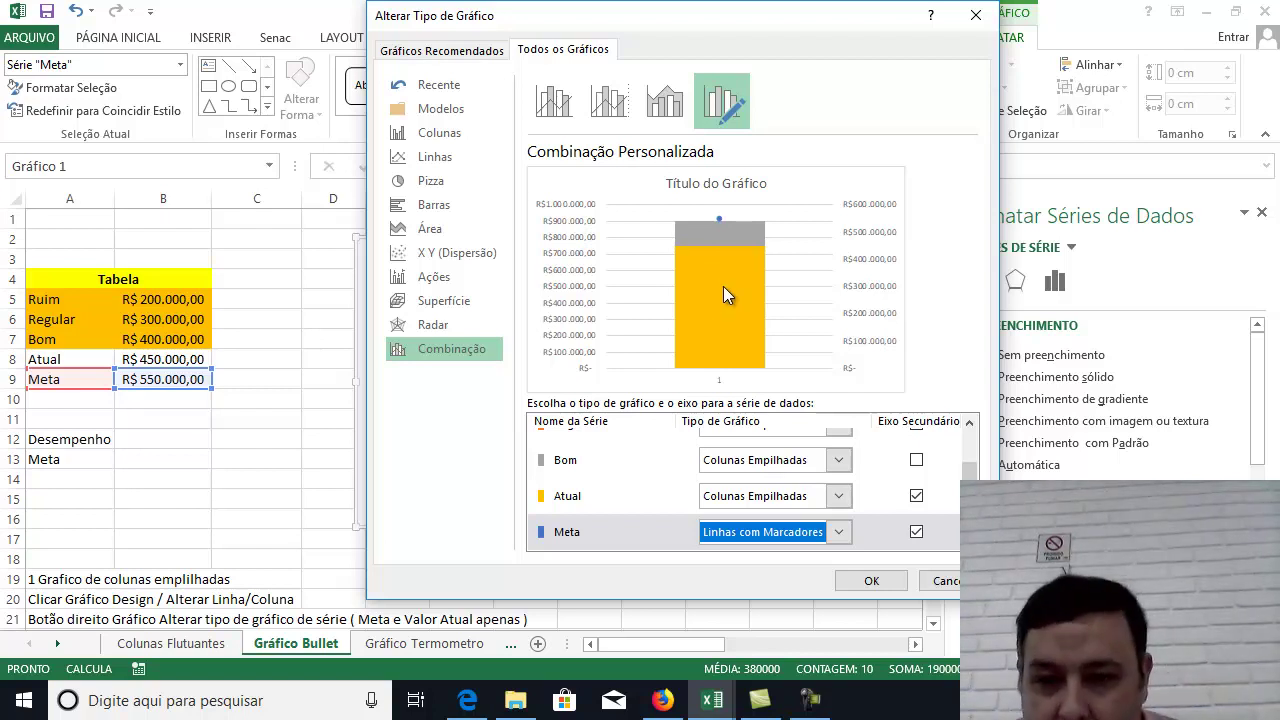
pyautogui.click(872, 581)
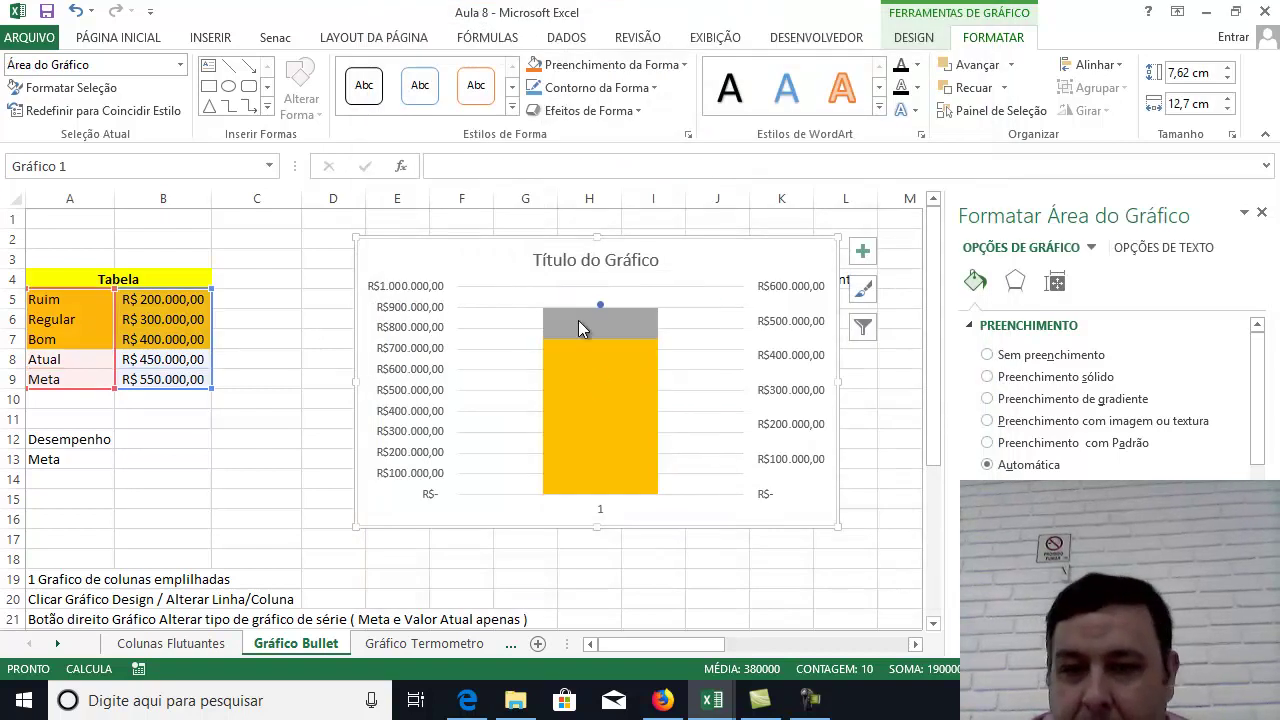
# Set the Atual series' gap width (Largura do Espaçamento) to 400%.
pyautogui.click(594, 413)
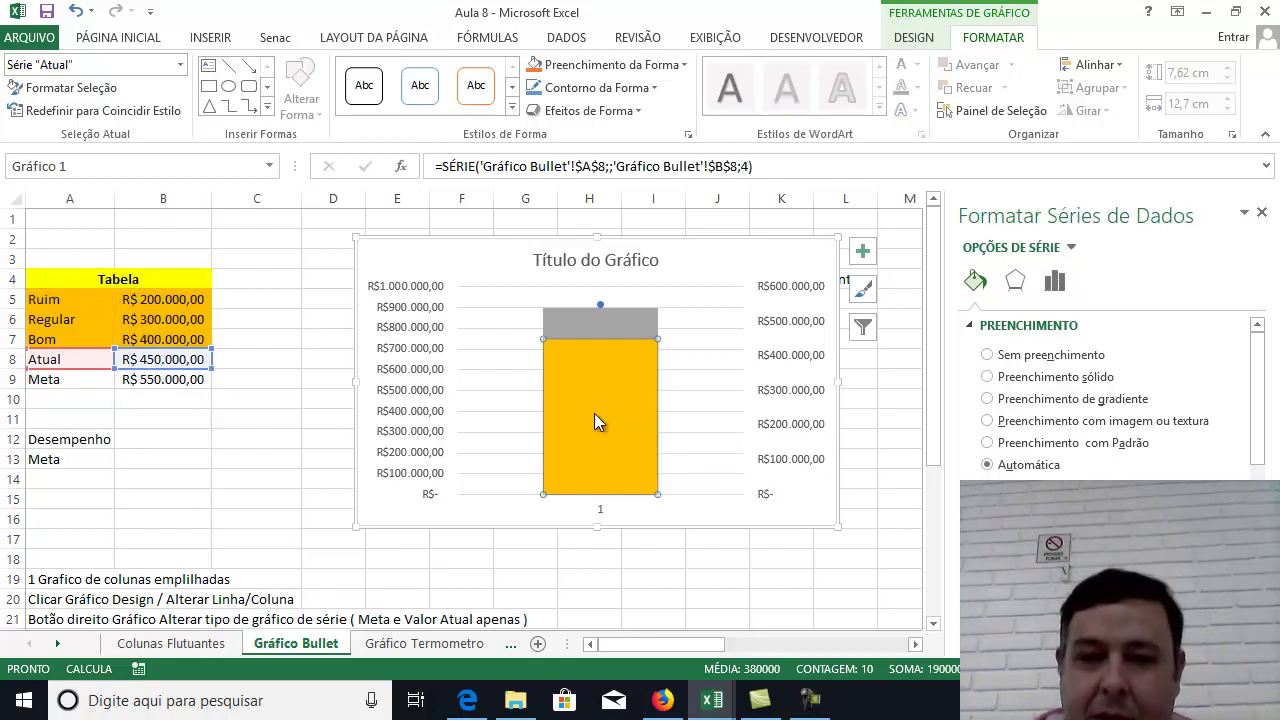
pyautogui.click(1056, 285)
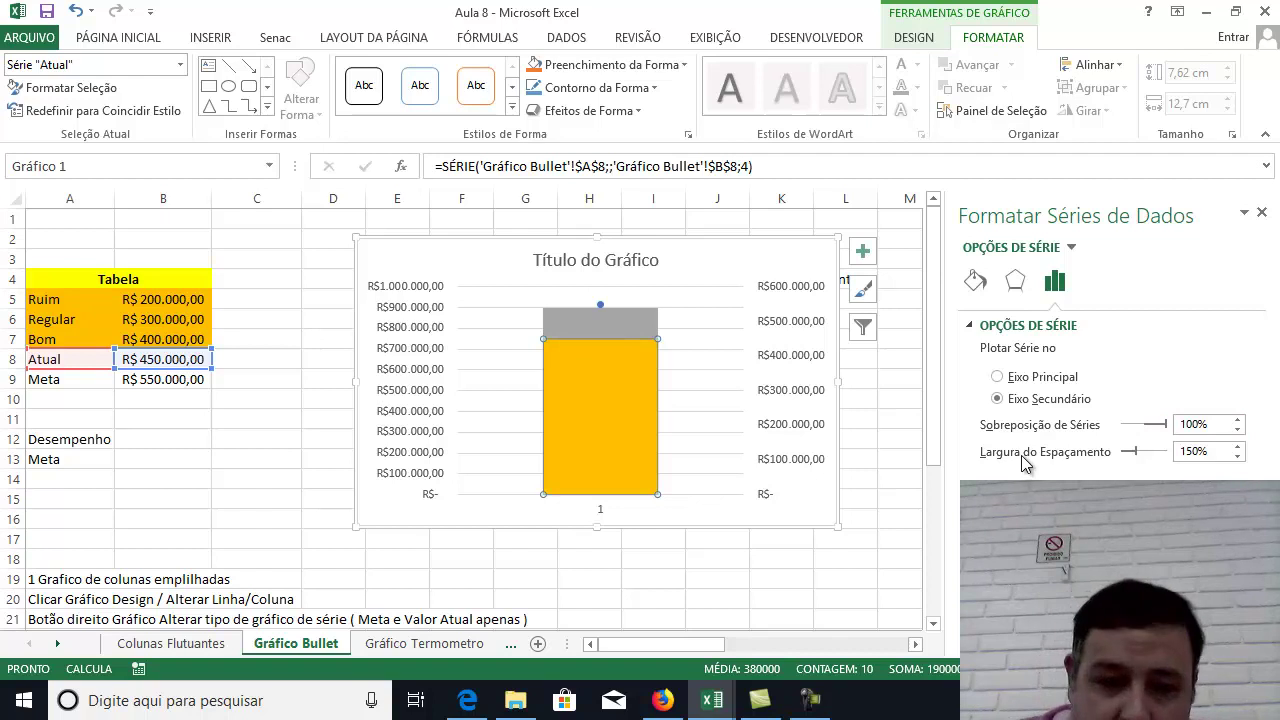
pyautogui.moveTo(936, 282); pyautogui.dragTo(934, 456)
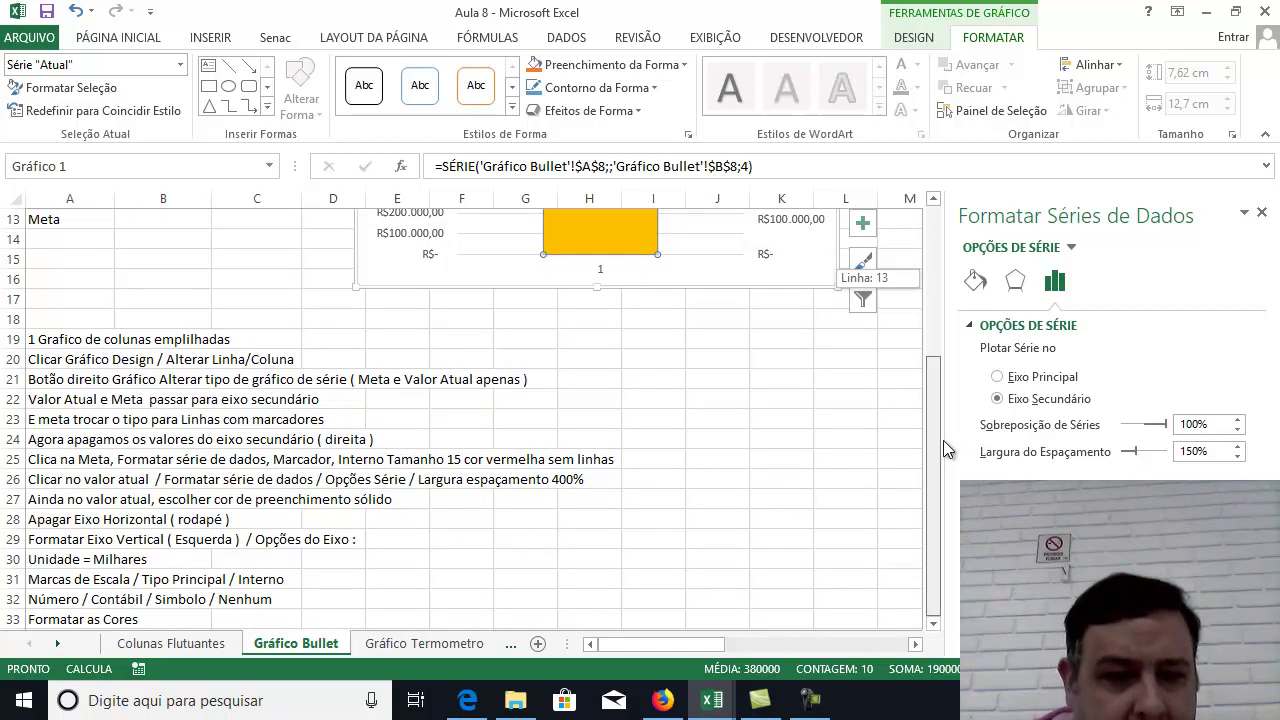
pyautogui.moveTo(943, 440); pyautogui.dragTo(938, 269)
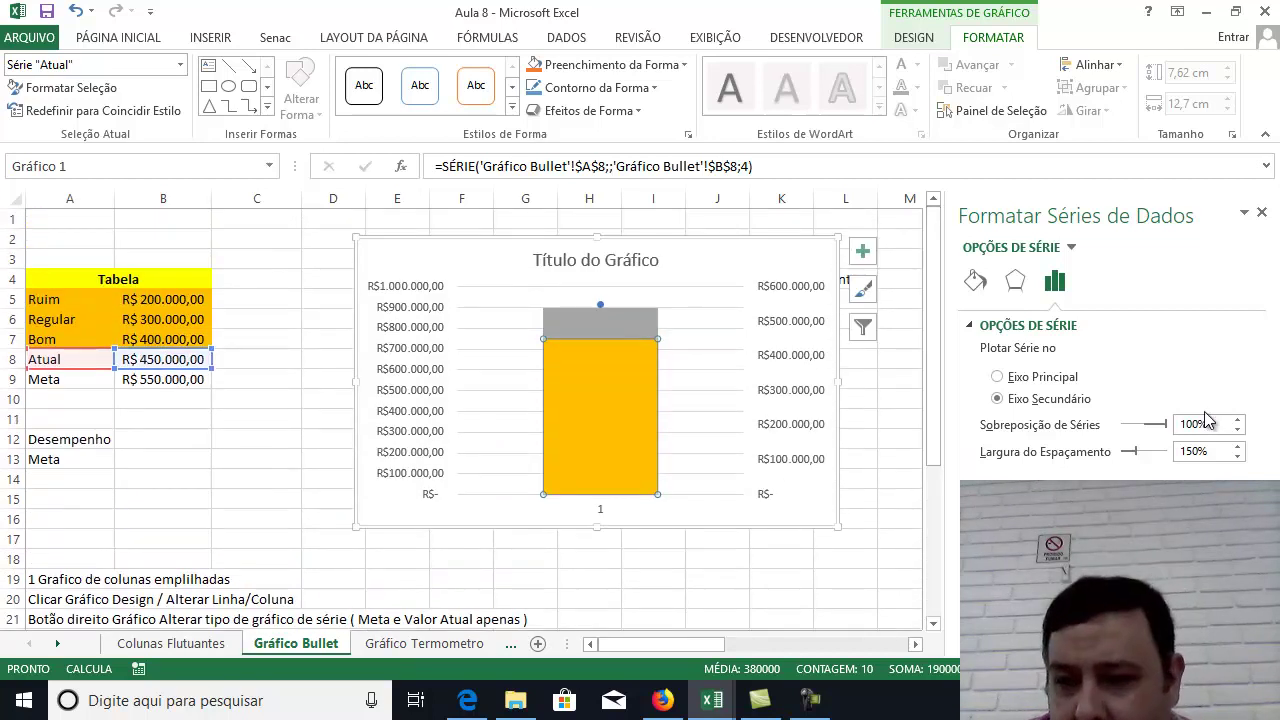
pyautogui.click(1240, 456)
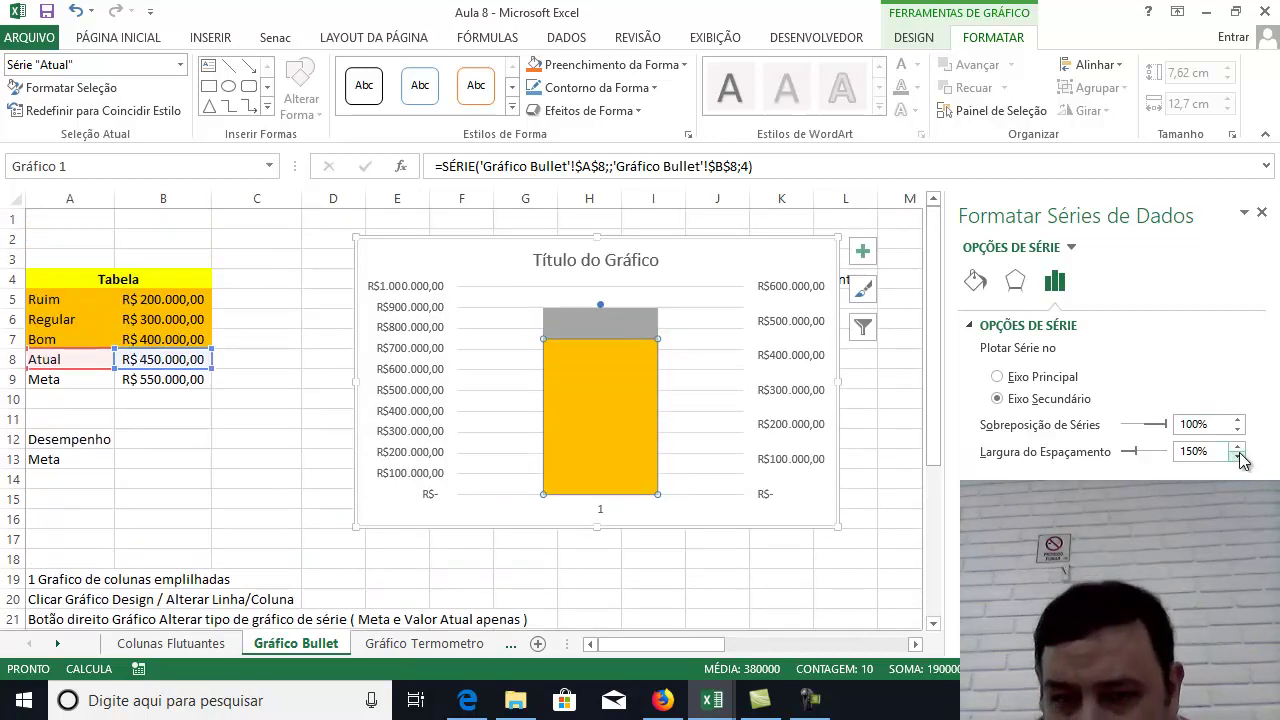
pyautogui.moveTo(1240, 456); pyautogui.dragTo(1238, 448)
pyautogui.click(1238, 457)
pyautogui.click(1239, 458)
pyautogui.click(1240, 456)
pyautogui.doubleClick(1180, 452)
pyautogui.write('400')
pyautogui.press('Return')
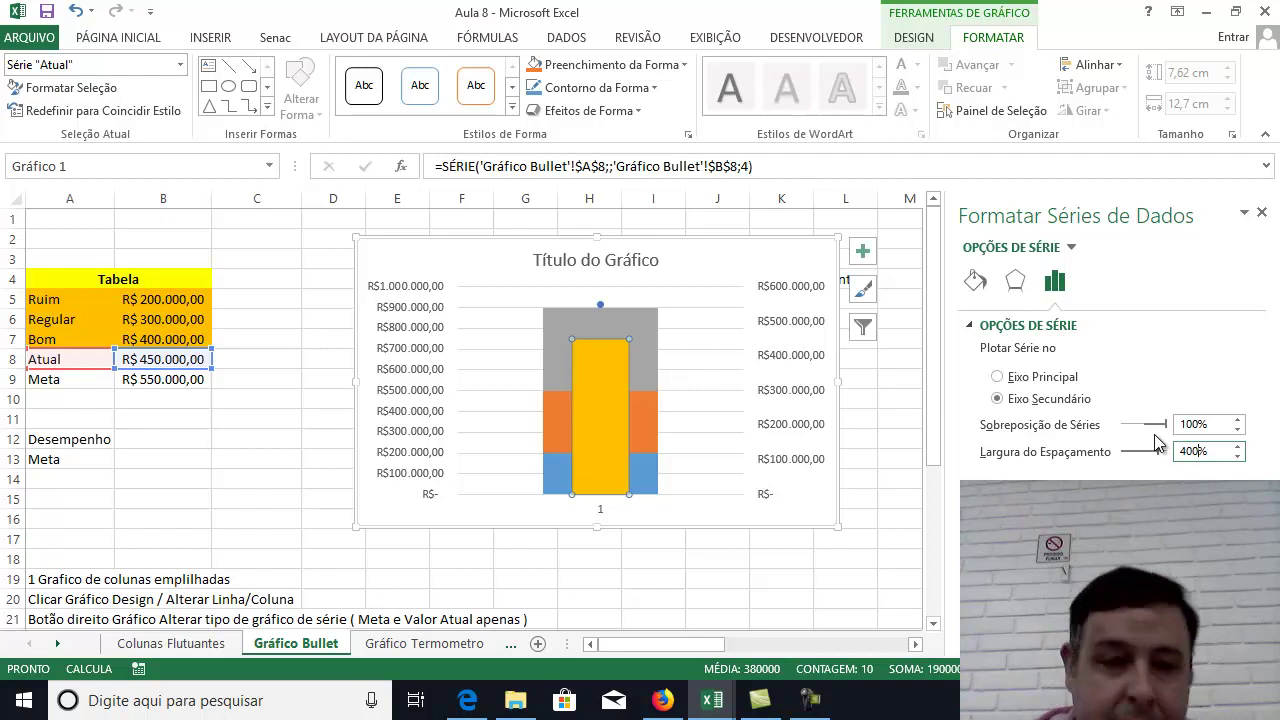
# Give the Meta series an Interno marker with the horizontal dash type.
pyautogui.moveTo(630, 428)
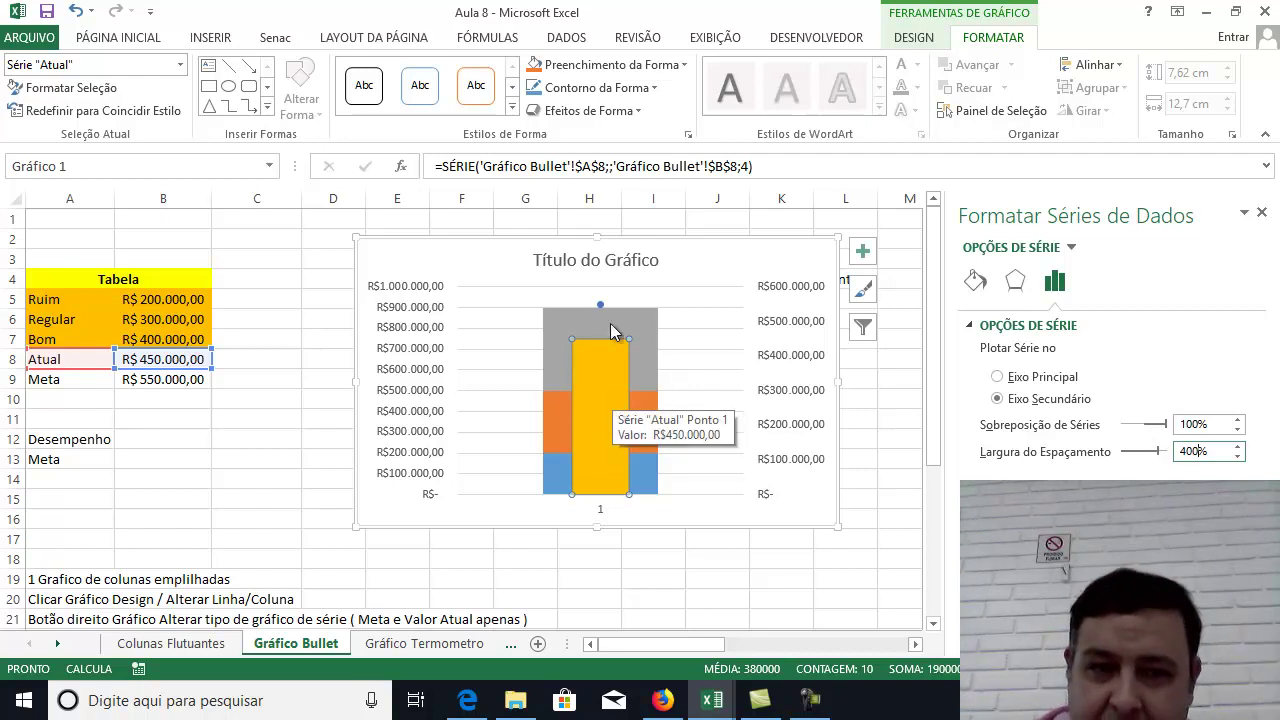
pyautogui.click(567, 322)
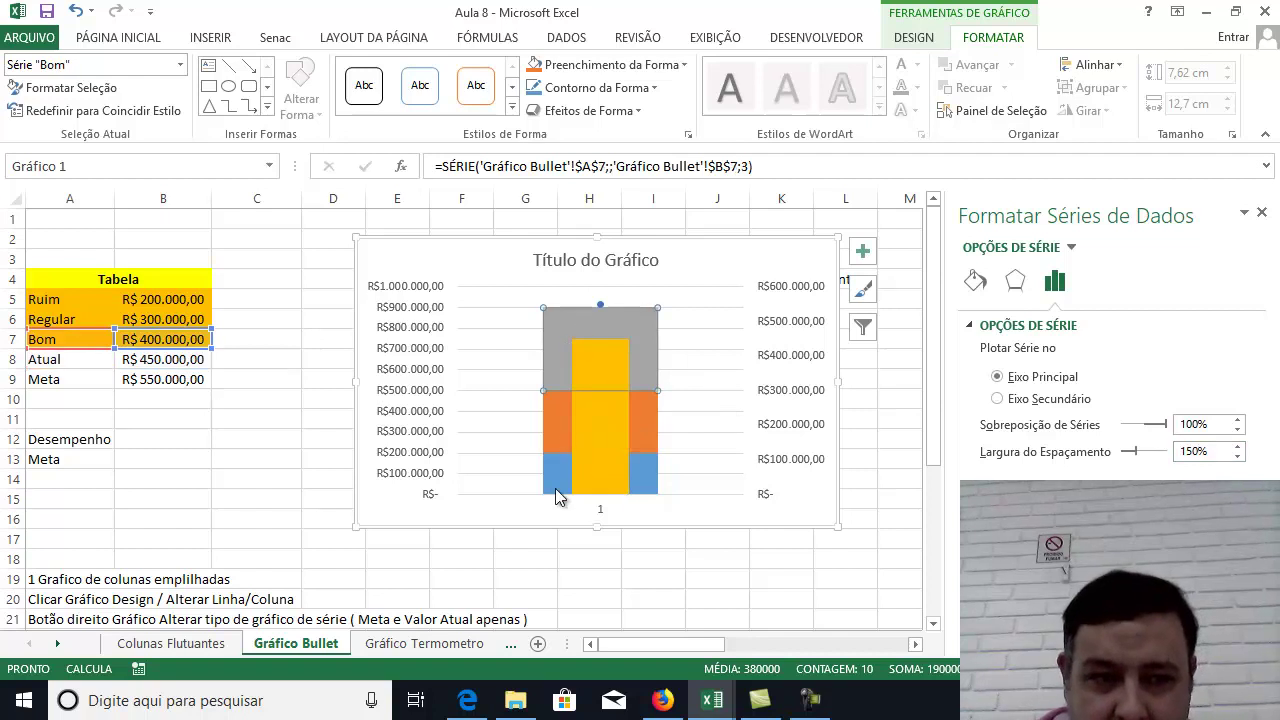
pyautogui.click(600, 304)
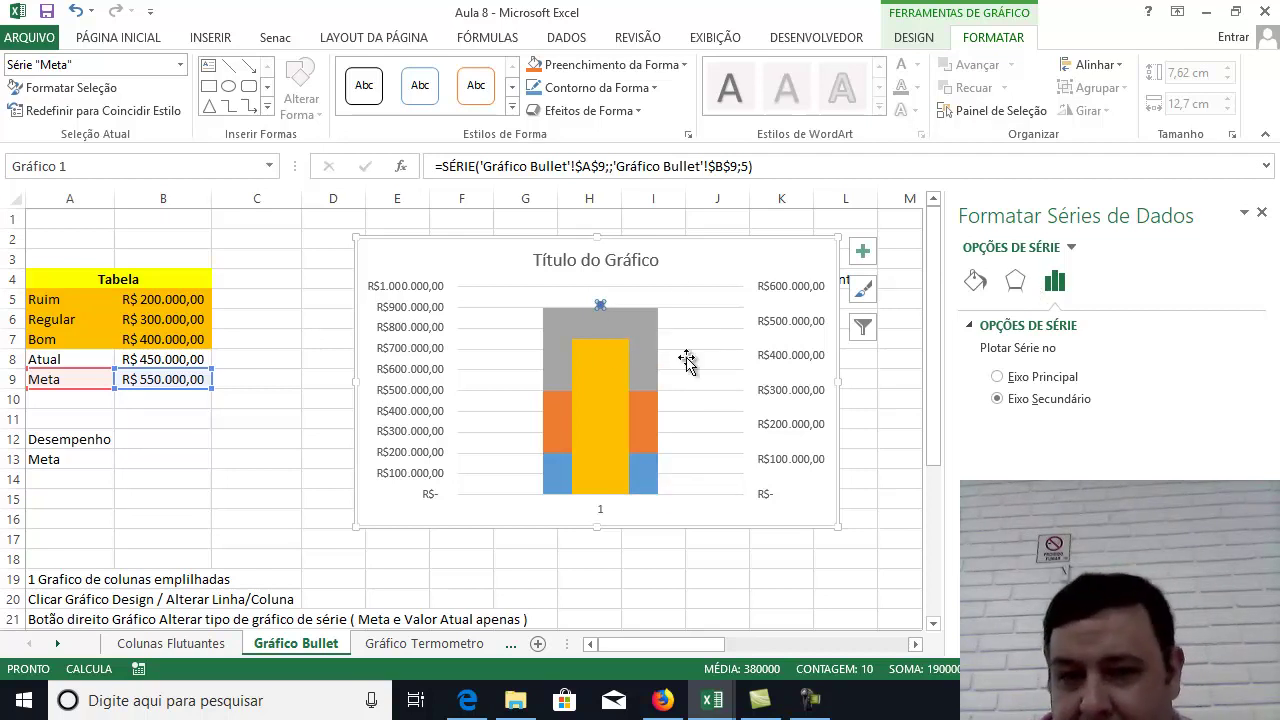
pyautogui.click(1015, 281)
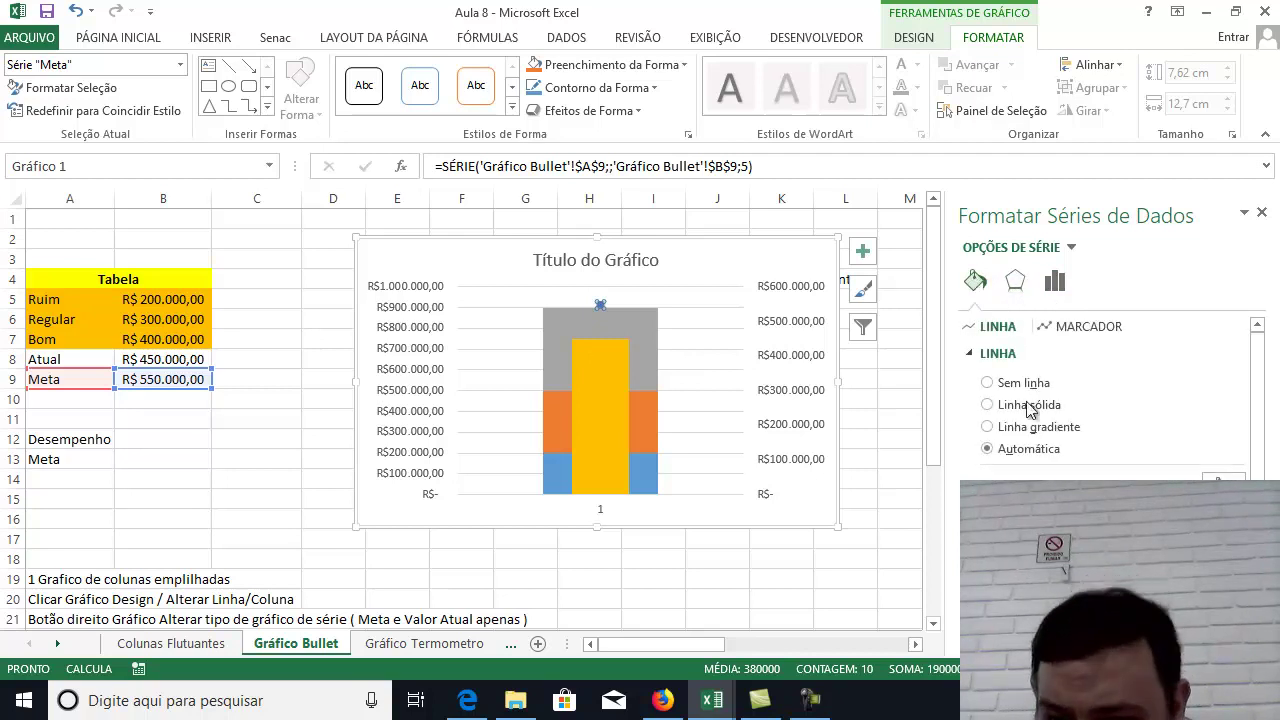
pyautogui.click(1071, 331)
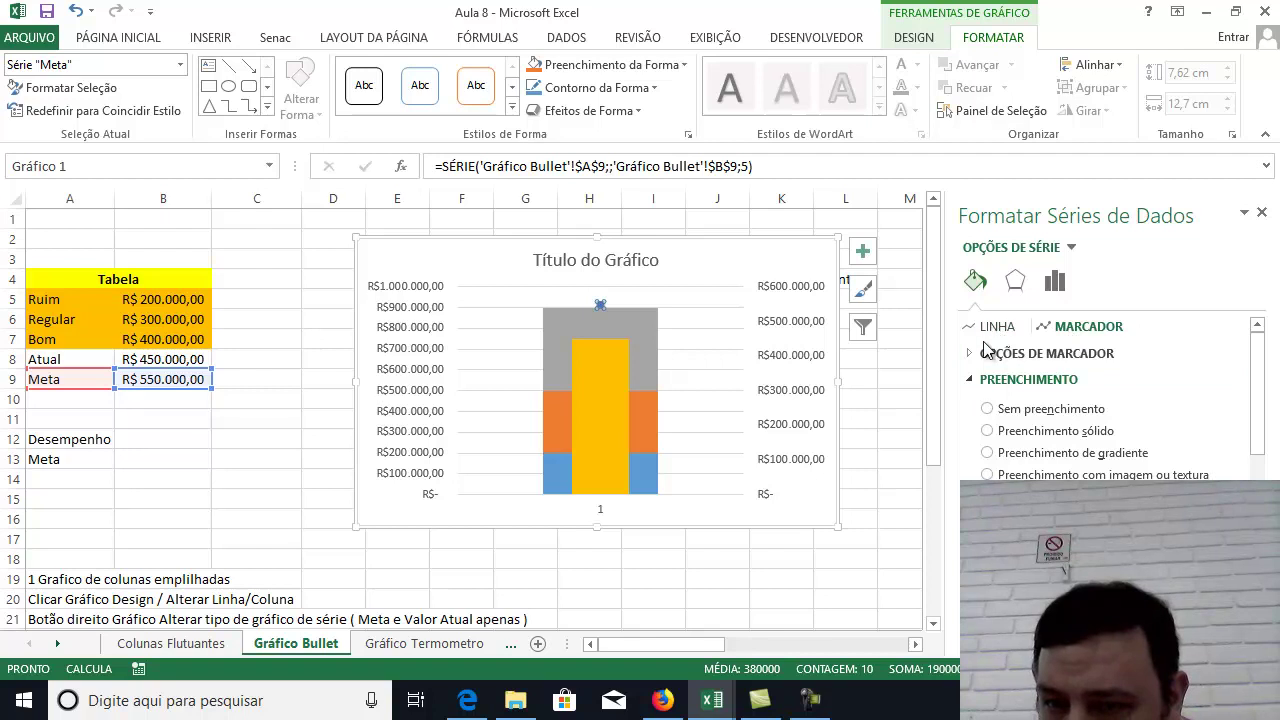
pyautogui.click(971, 354)
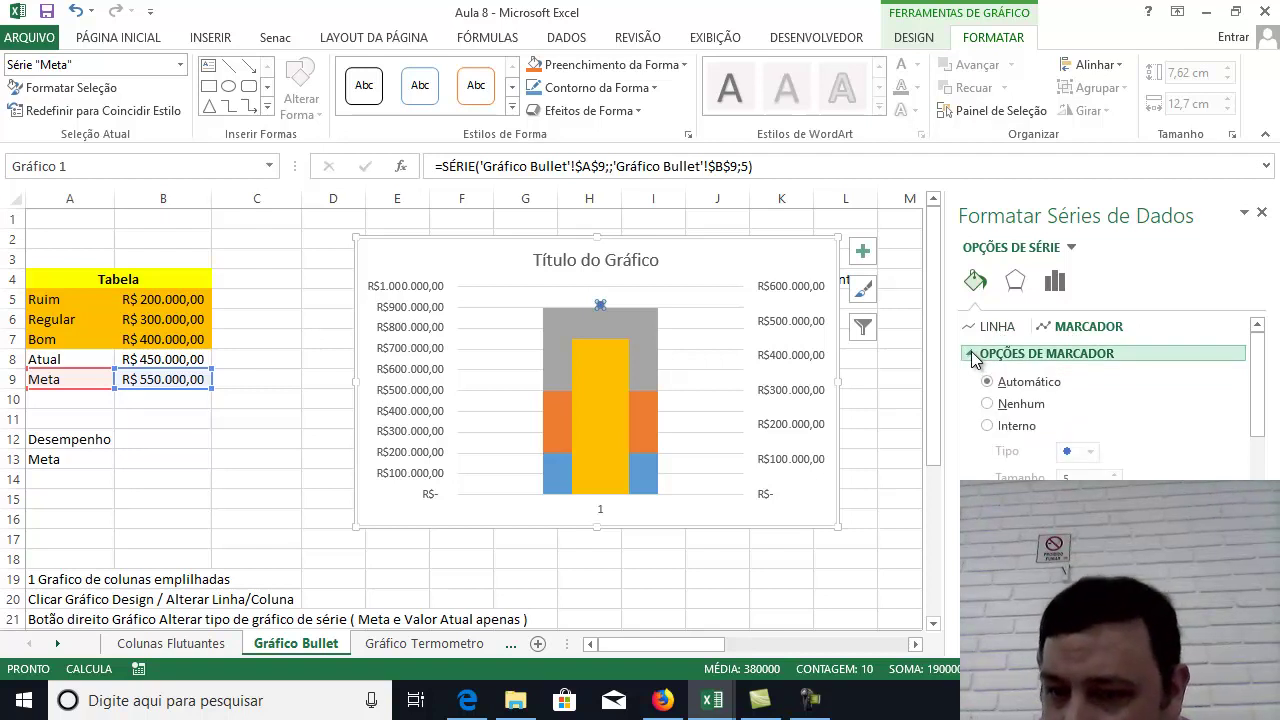
pyautogui.click(1019, 427)
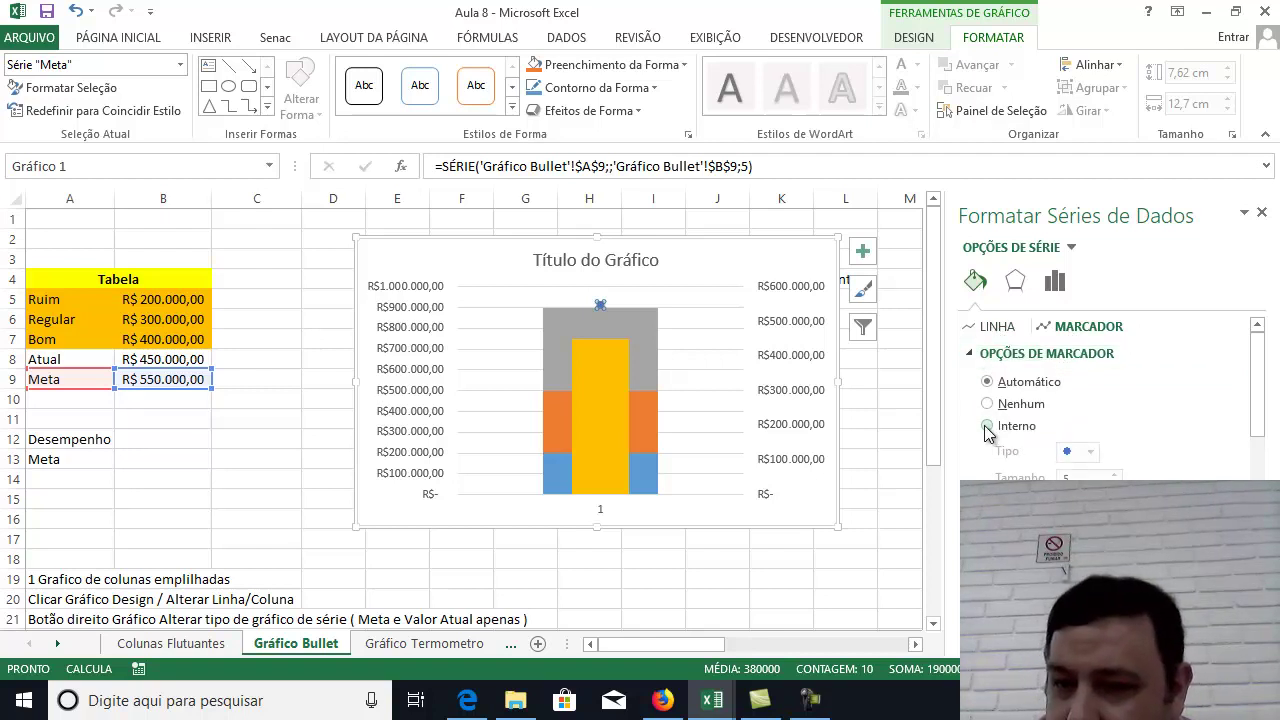
pyautogui.click(1090, 452)
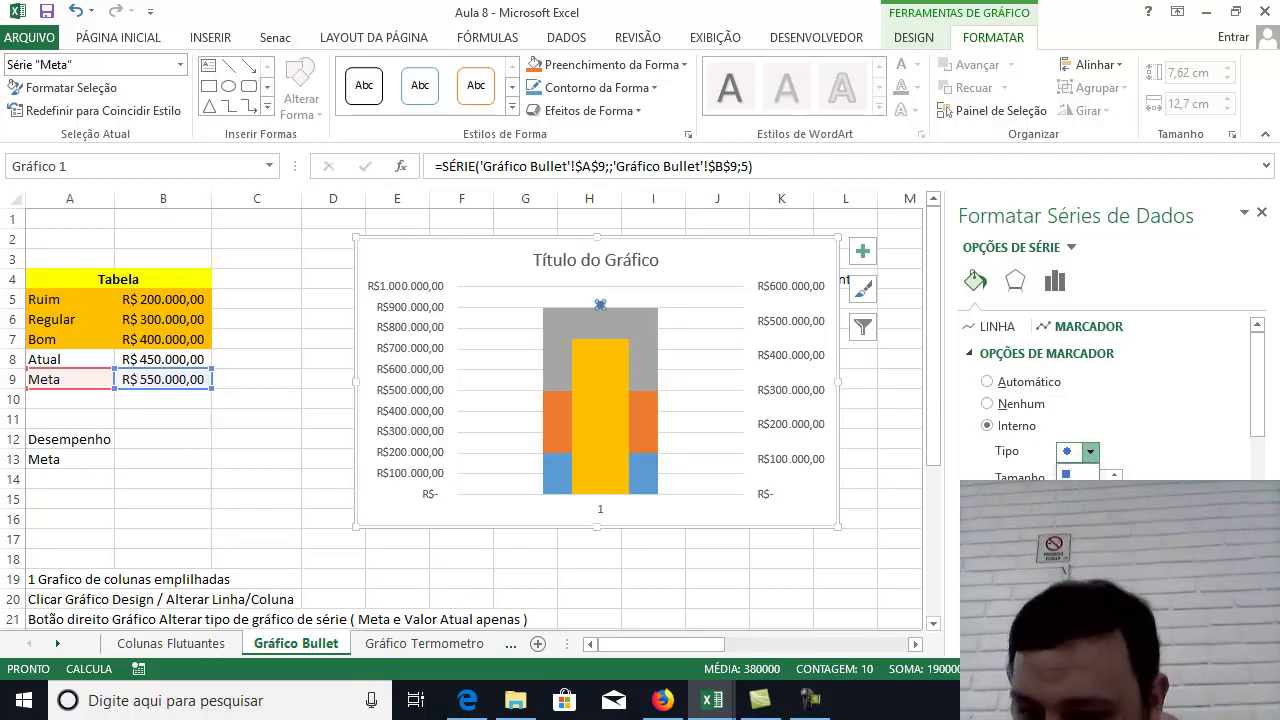
pyautogui.click(1076, 586)
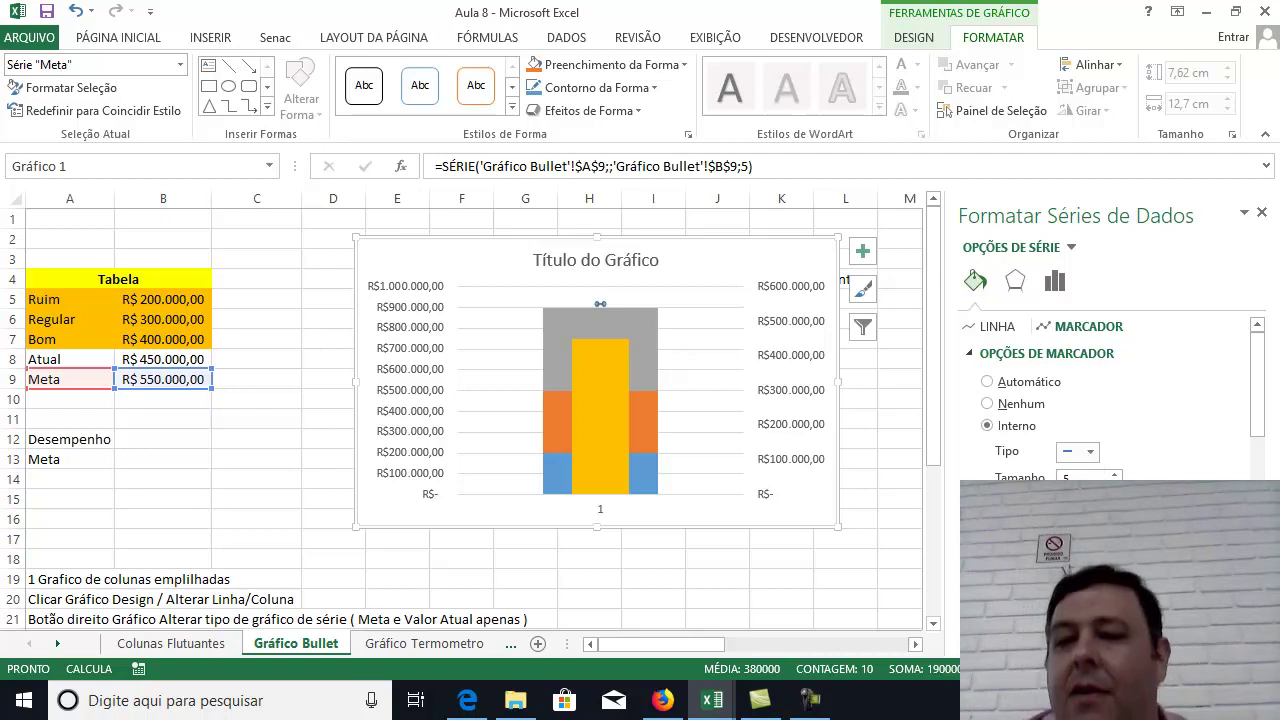
# Set the size of the Meta series' dash marker to 40.
pyautogui.click(1093, 477)
pyautogui.moveTo(1093, 477); pyautogui.dragTo(1063, 478)
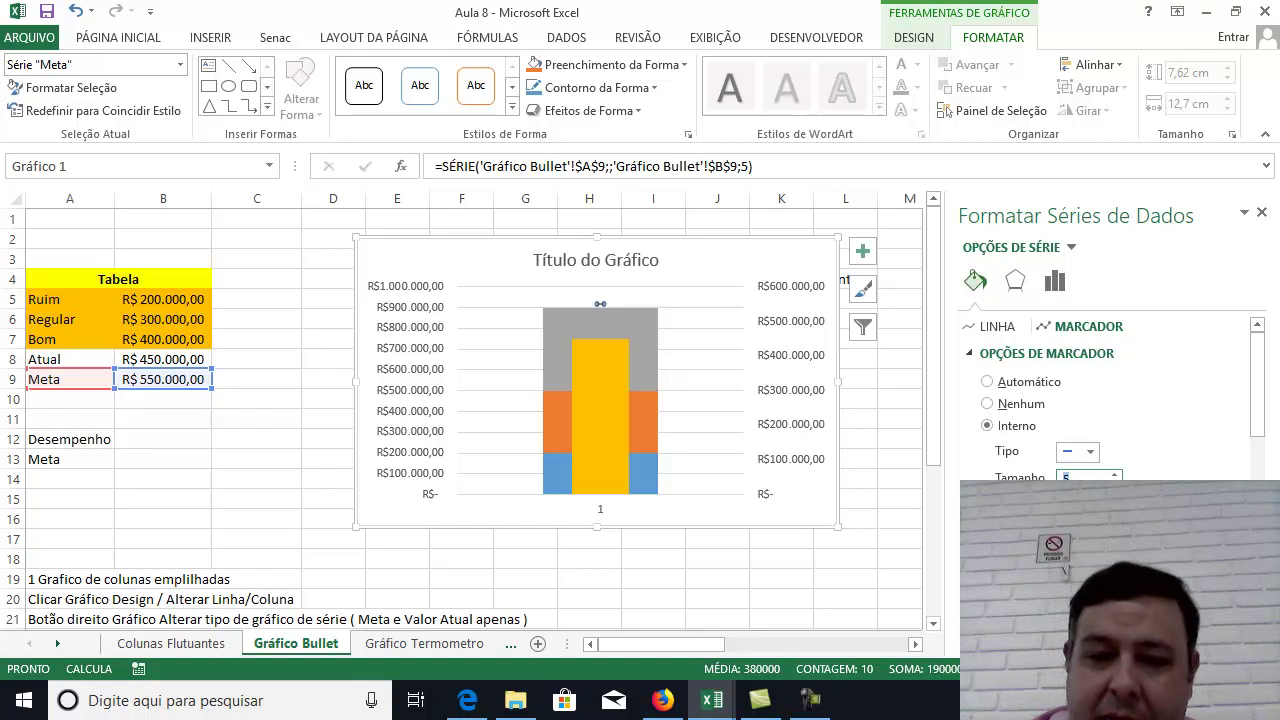
pyautogui.write('40')
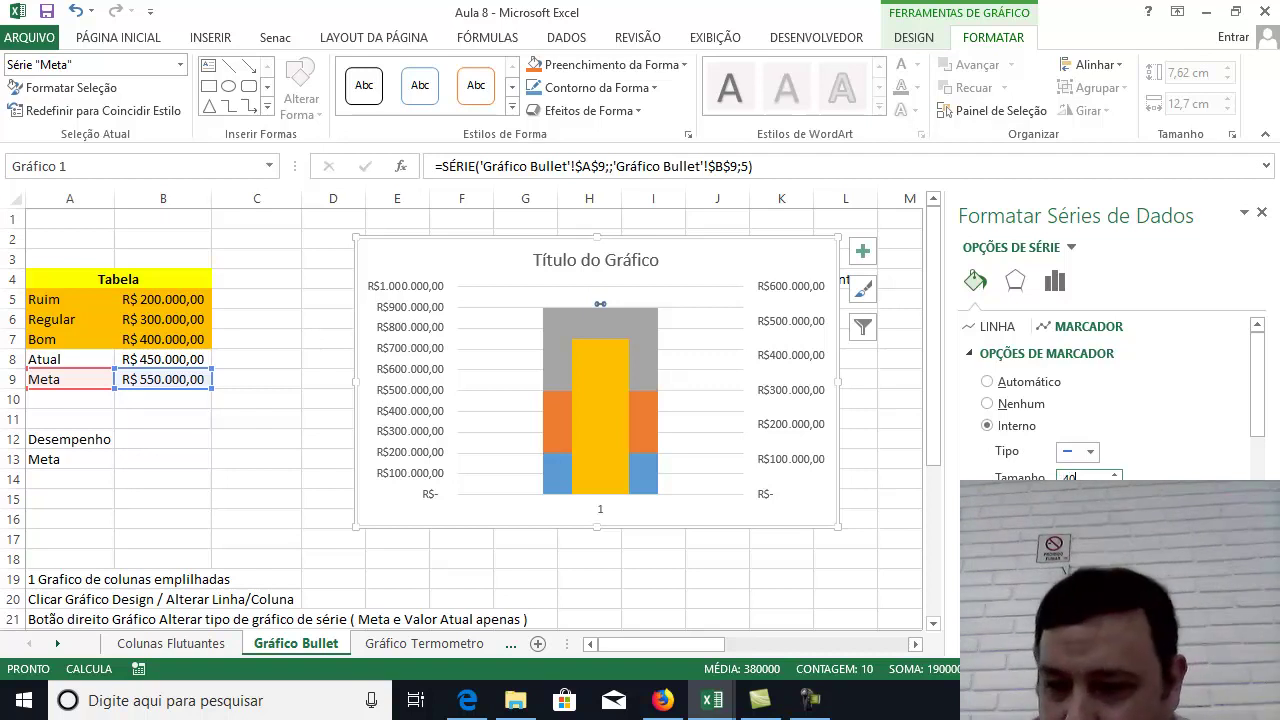
pyautogui.press('Return')
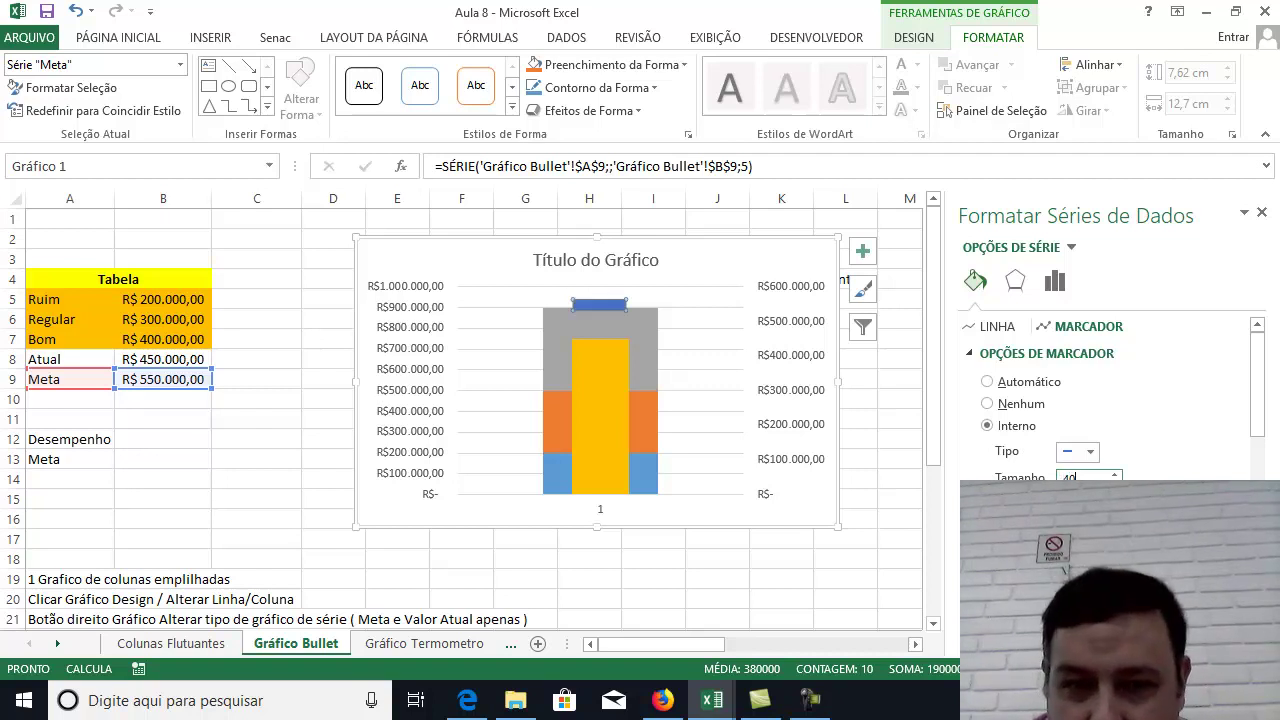
# Try a smaller Meta marker size of 25 and set the size back to 40.
pyautogui.doubleClick(1067, 478)
pyautogui.write('35')
pyautogui.press('Return')
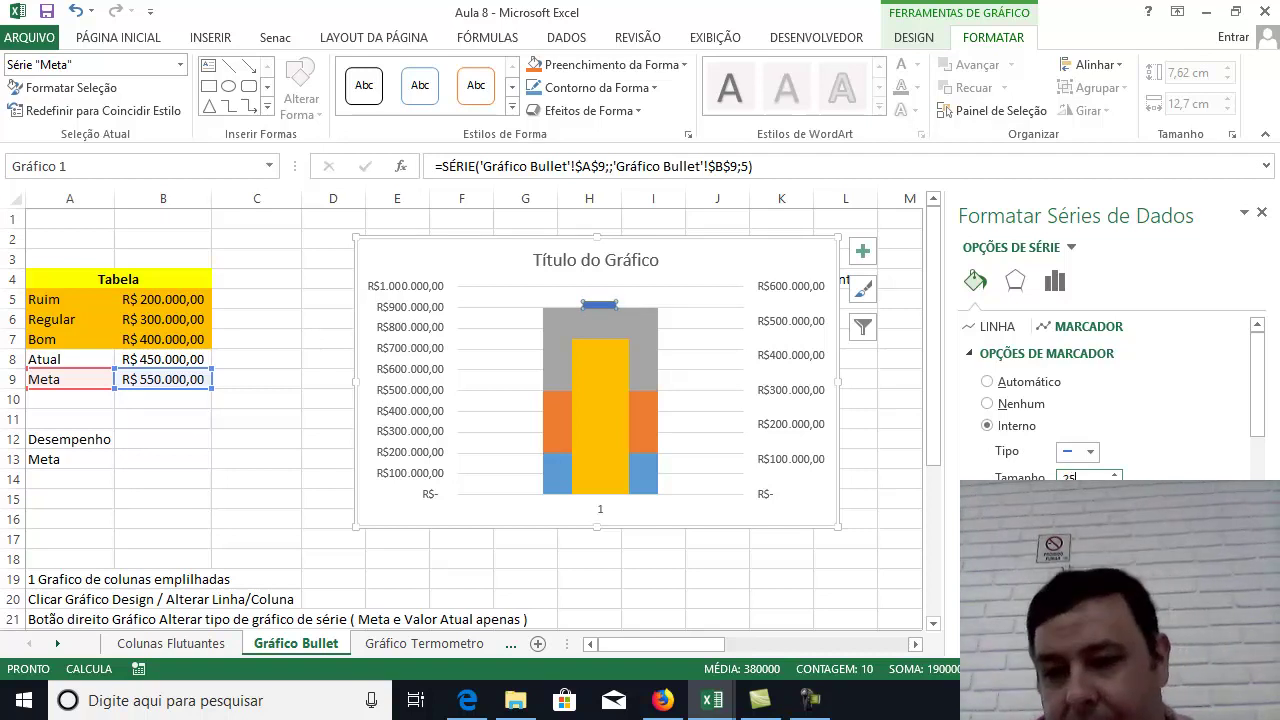
pyautogui.doubleClick(1064, 478)
pyautogui.write('30')
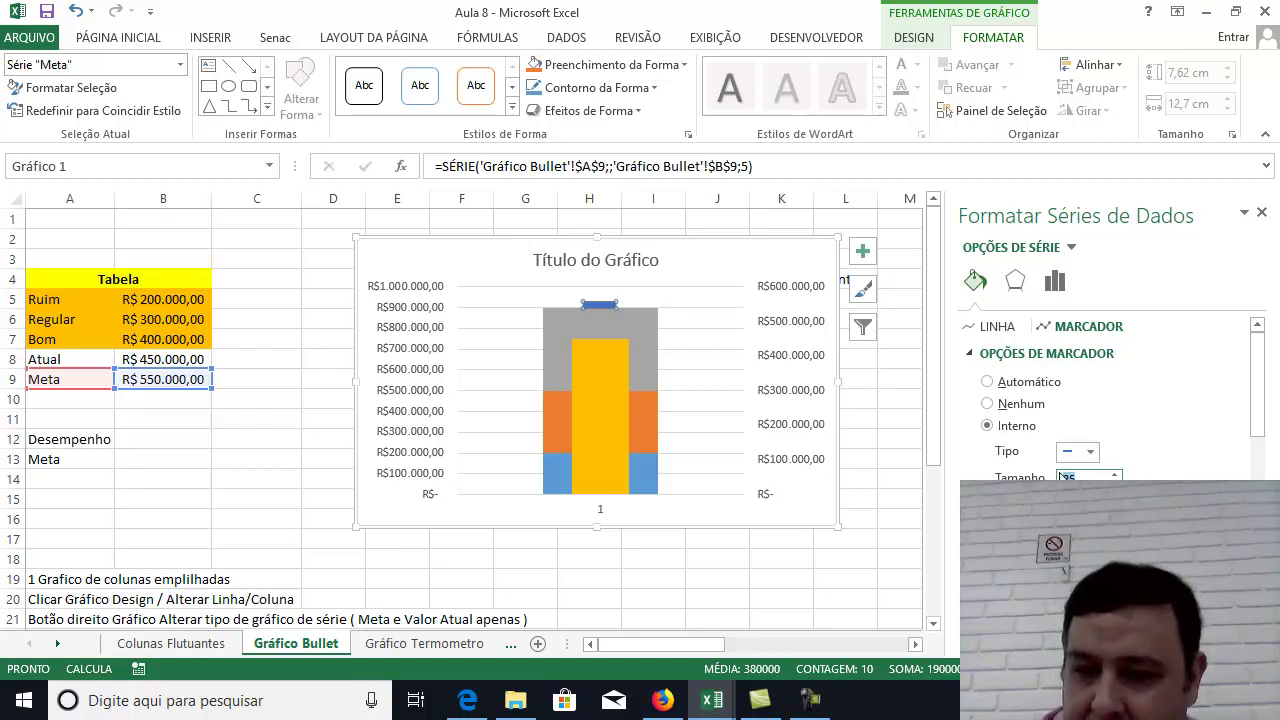
pyautogui.press('Return')
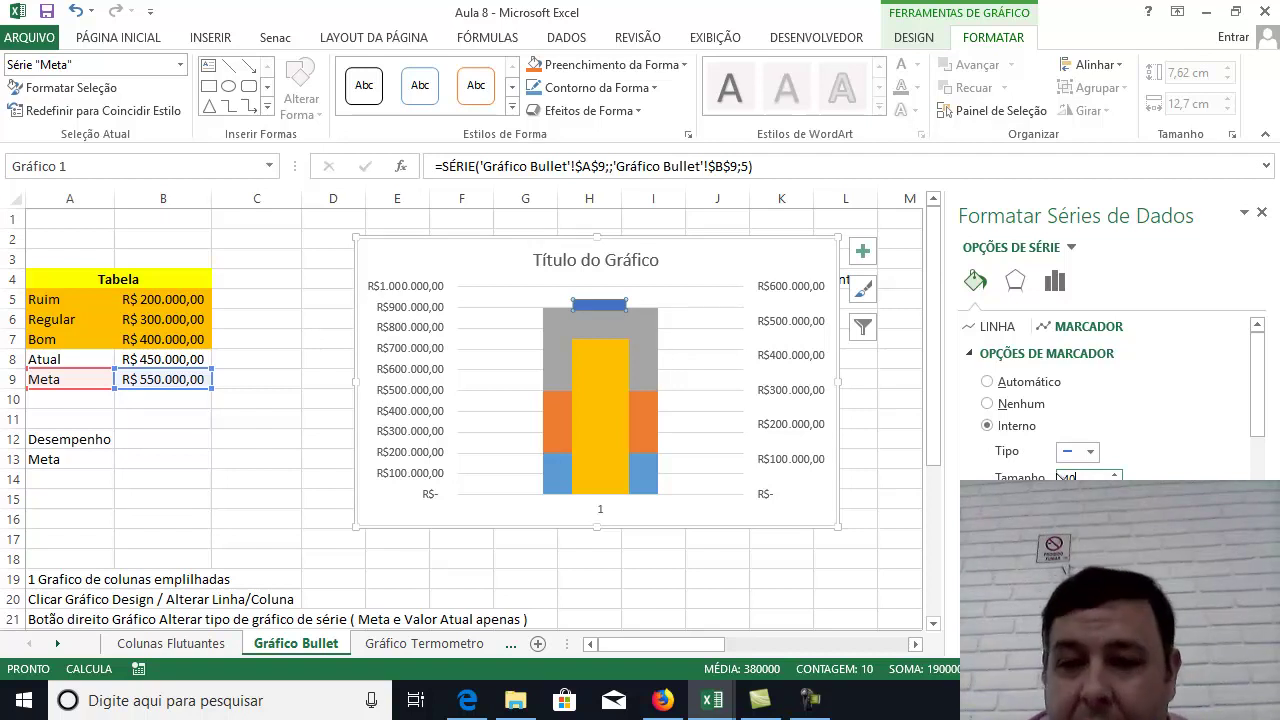
pyautogui.doubleClick(1064, 478)
pyautogui.write('40')
pyautogui.moveTo(1256, 428); pyautogui.dragTo(1256, 518)
pyautogui.click(996, 482)
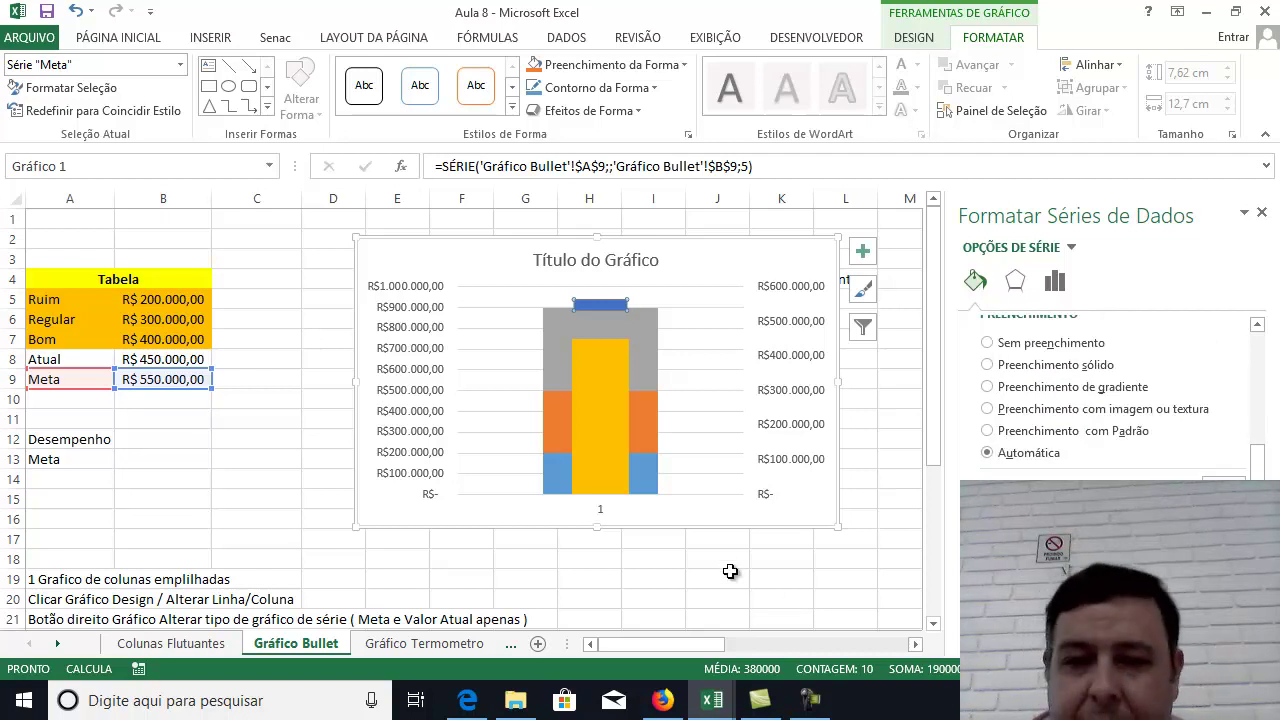
# Read the written chart-building instructions in the rows below the chart, from row 19 down to row 30.
pyautogui.click(787, 508)
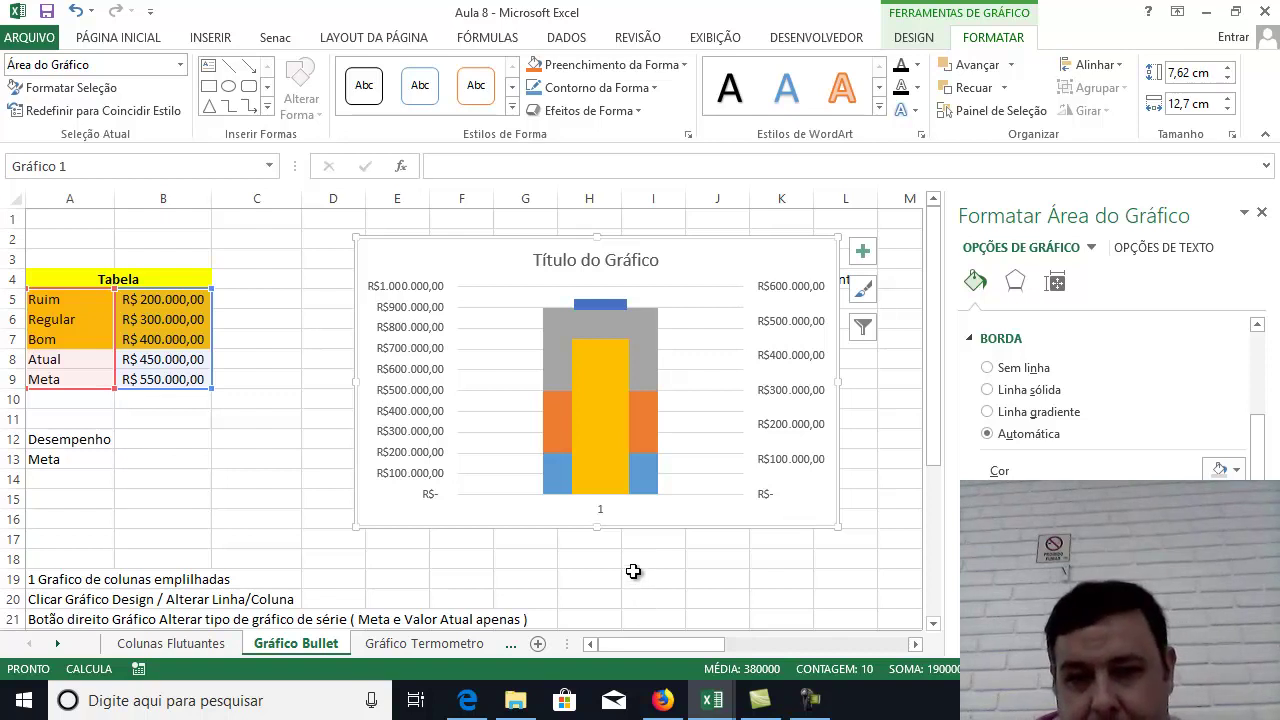
pyautogui.scroll(-1, 633, 571)
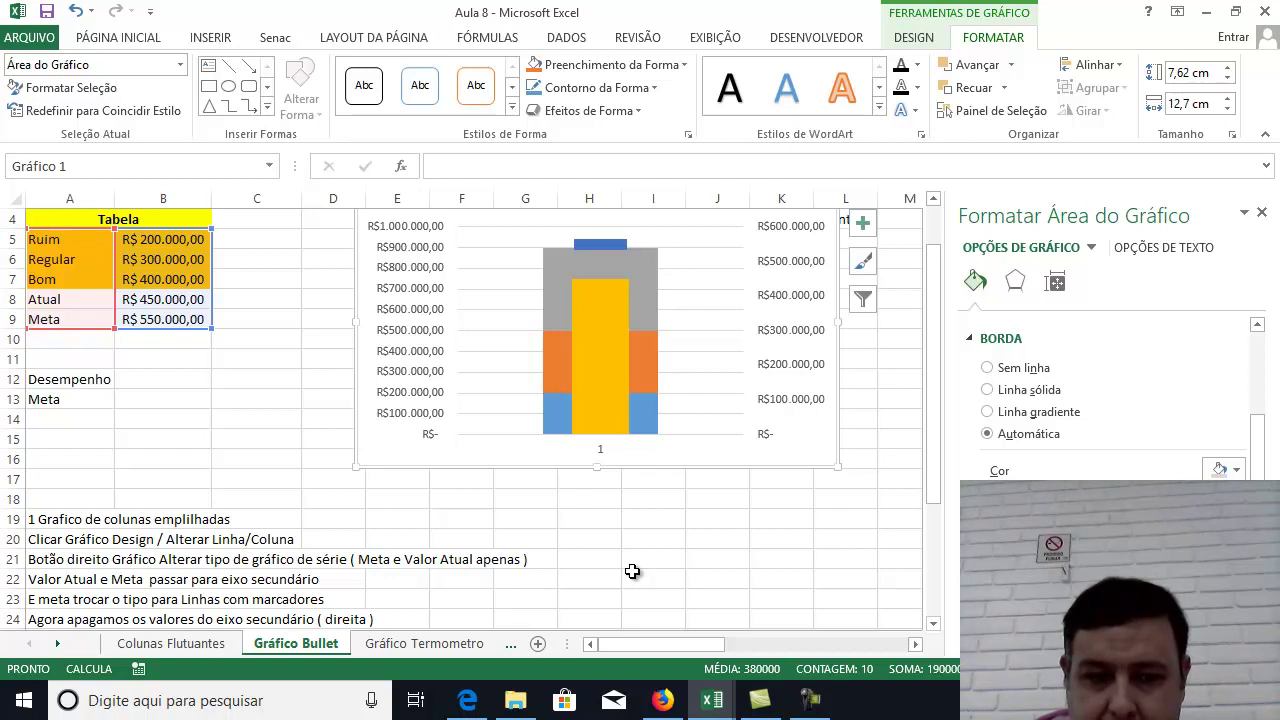
pyautogui.scroll(-1, 632, 571)
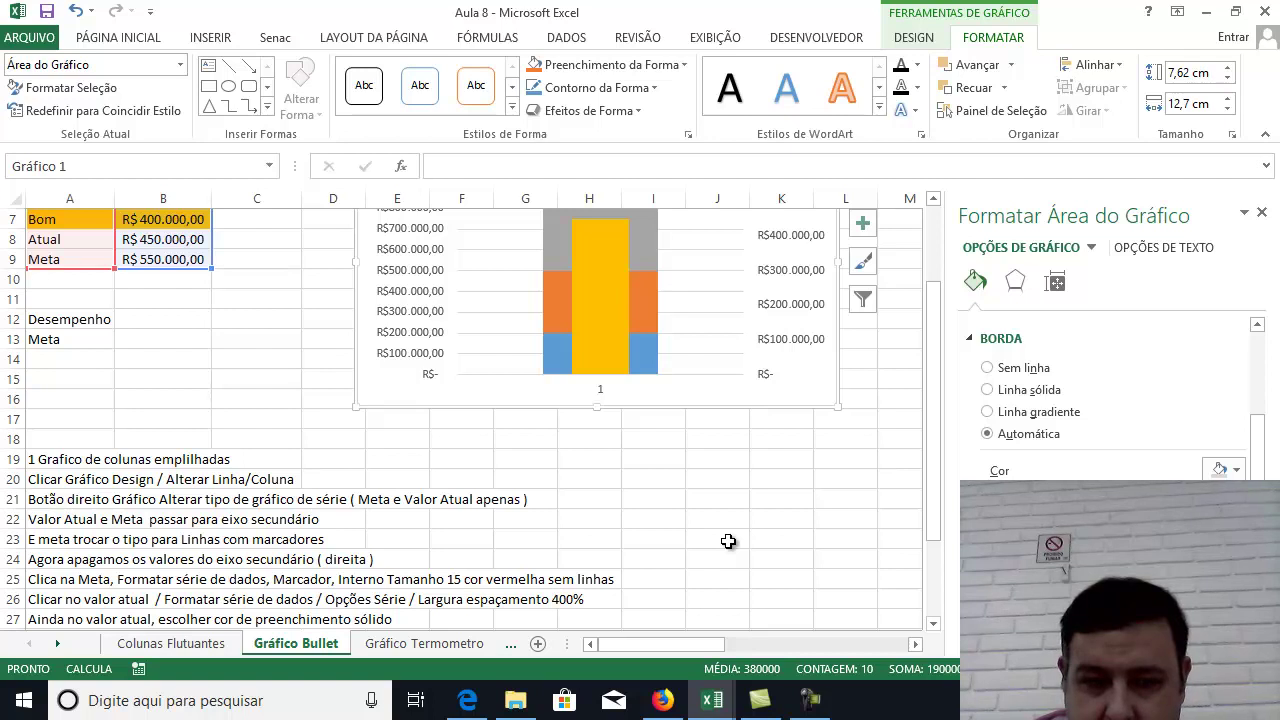
pyautogui.scroll(-1, 728, 541)
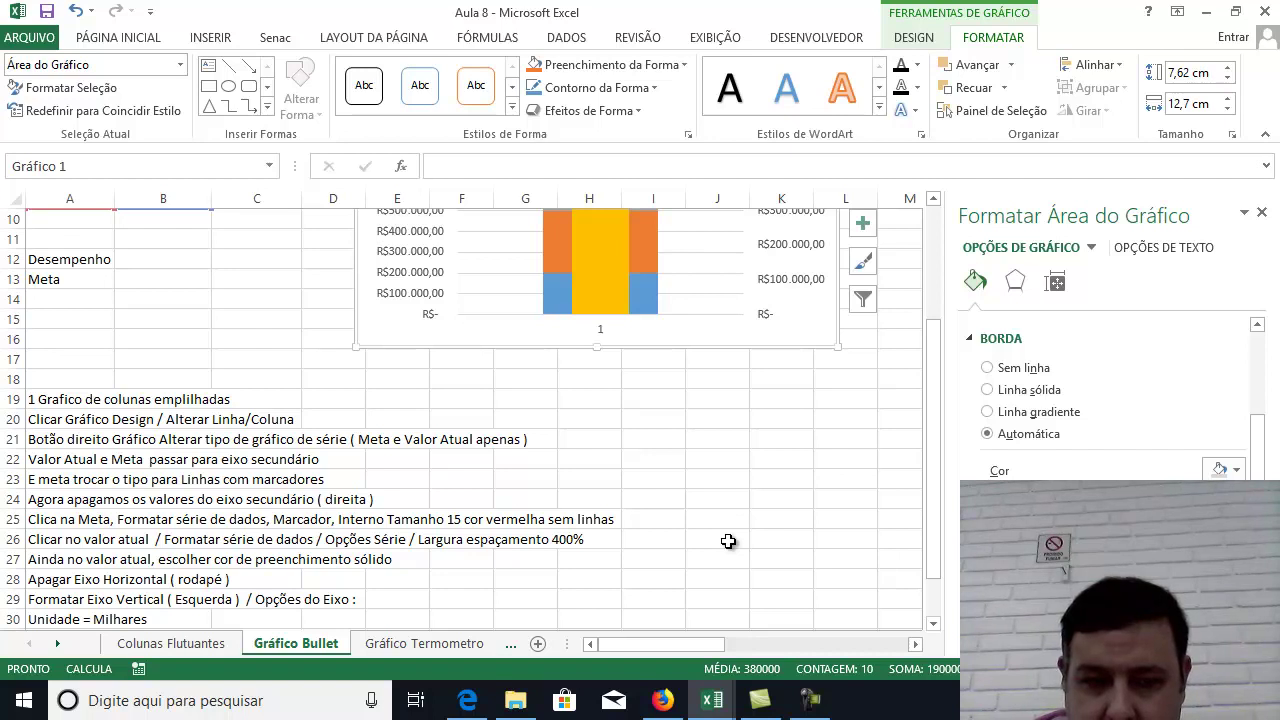
pyautogui.scroll(3, 728, 541)
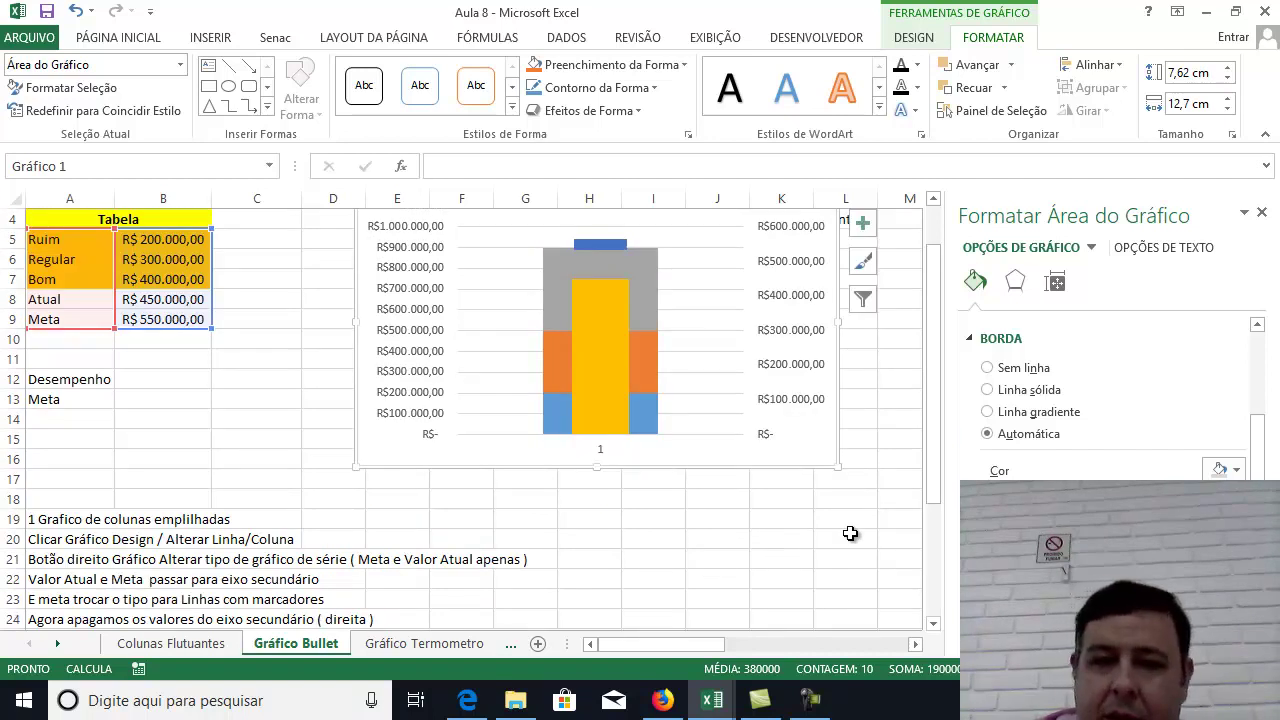
pyautogui.scroll(-1, 766, 537)
pyautogui.scroll(1, 760, 531)
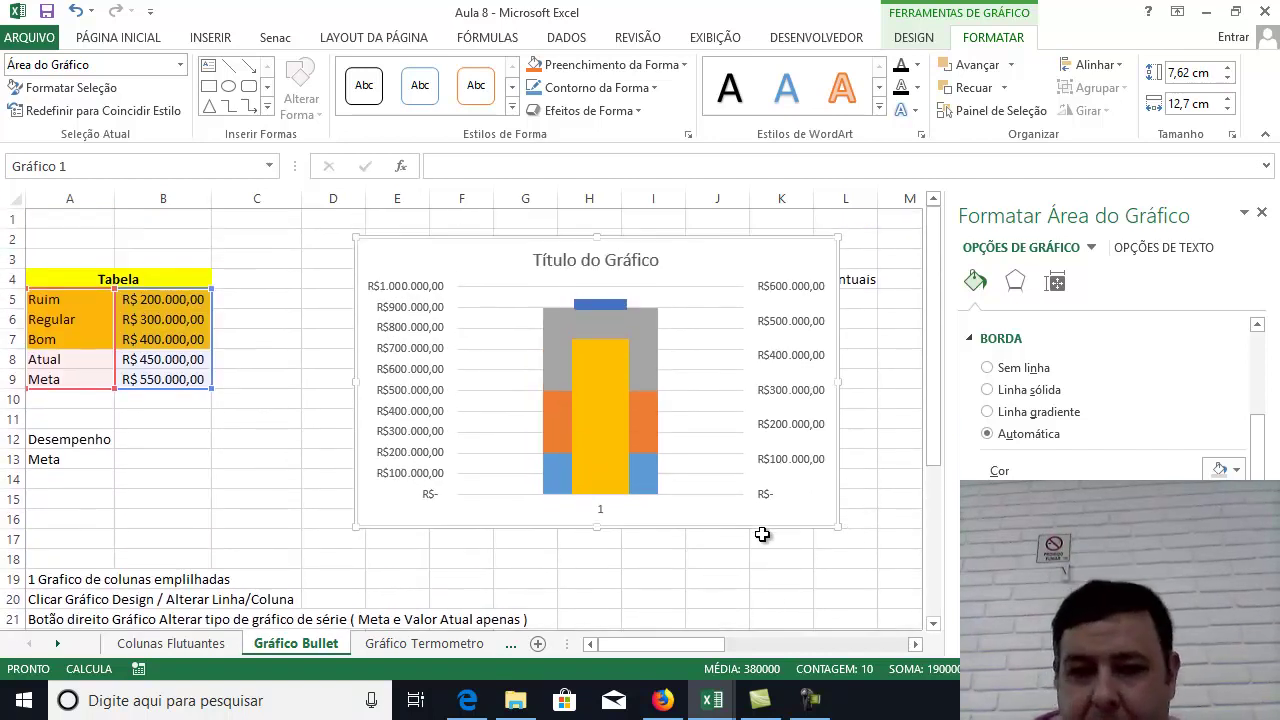
# Delete the chart's secondary vertical axis and its horizontal category axis.
pyautogui.click(603, 463)
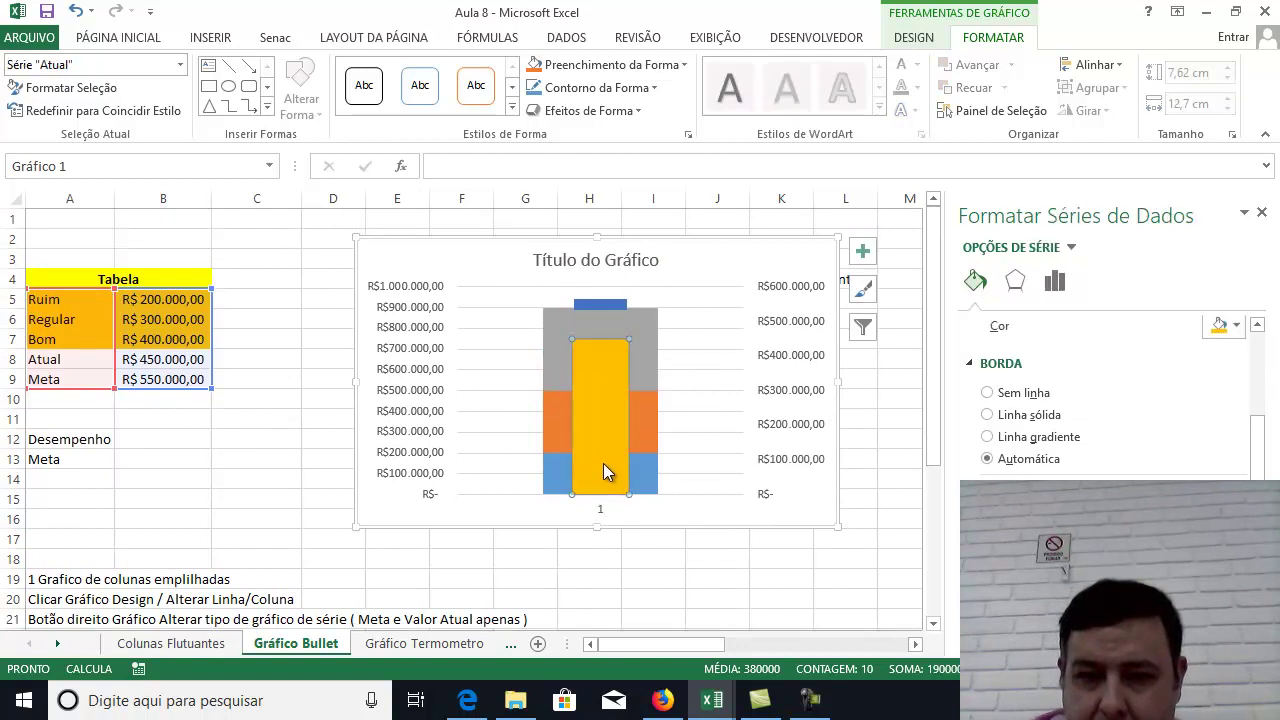
pyautogui.click(789, 285)
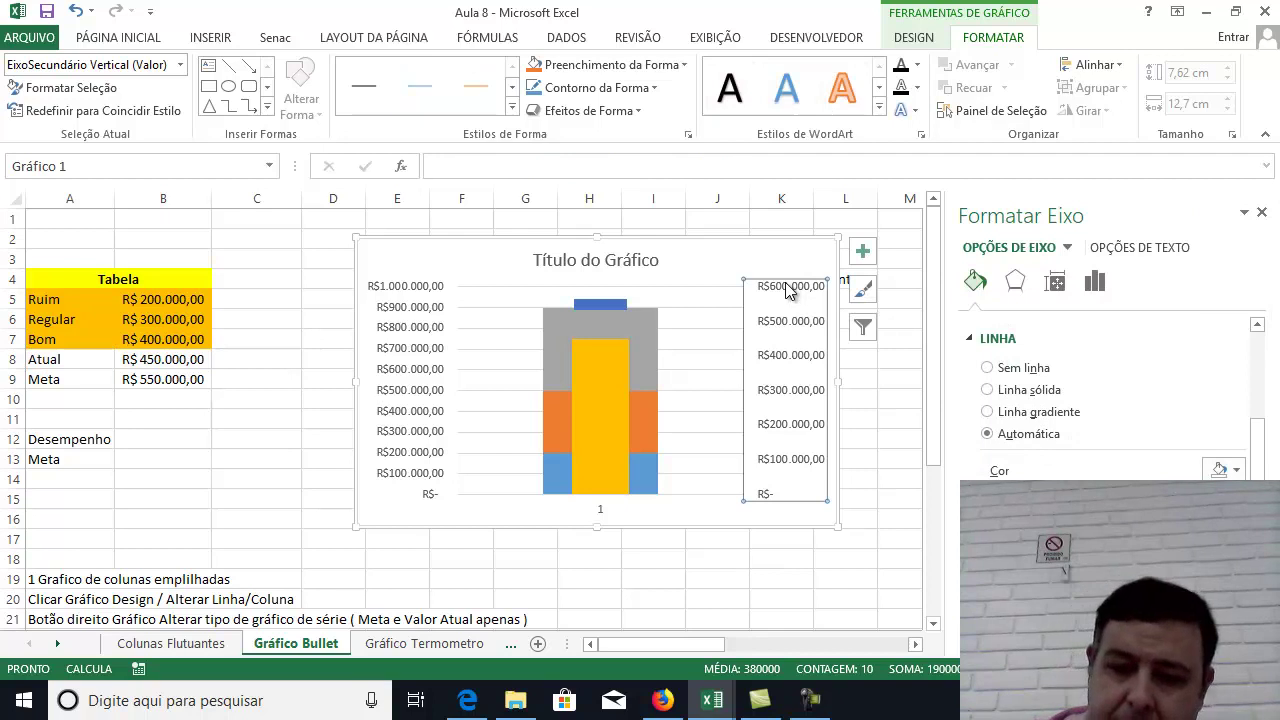
pyautogui.press('Delete')
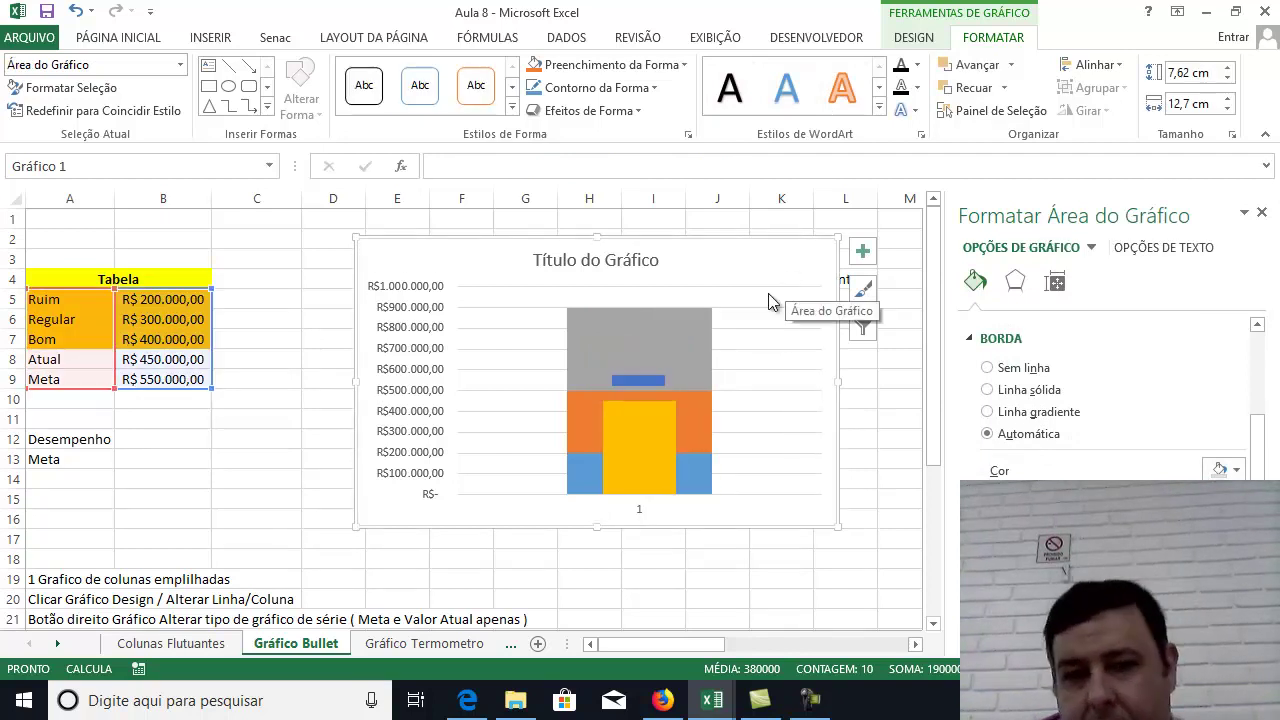
pyautogui.click(644, 512)
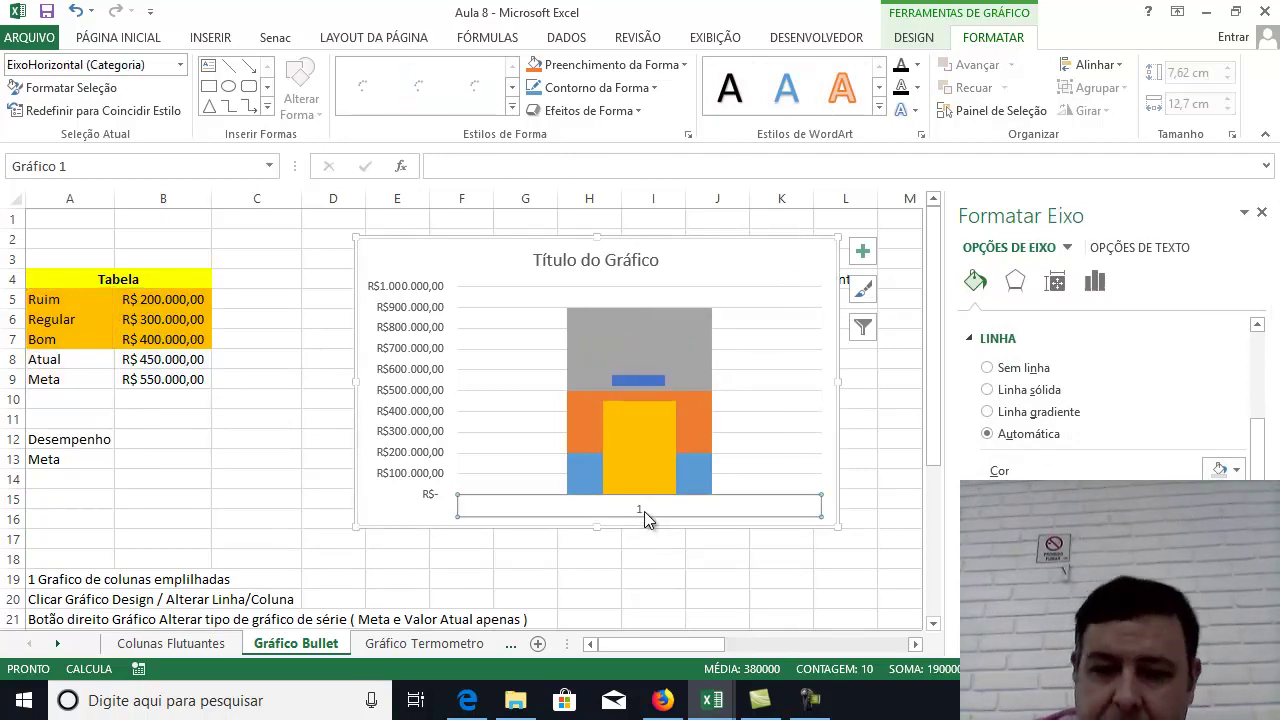
pyautogui.press('Delete')
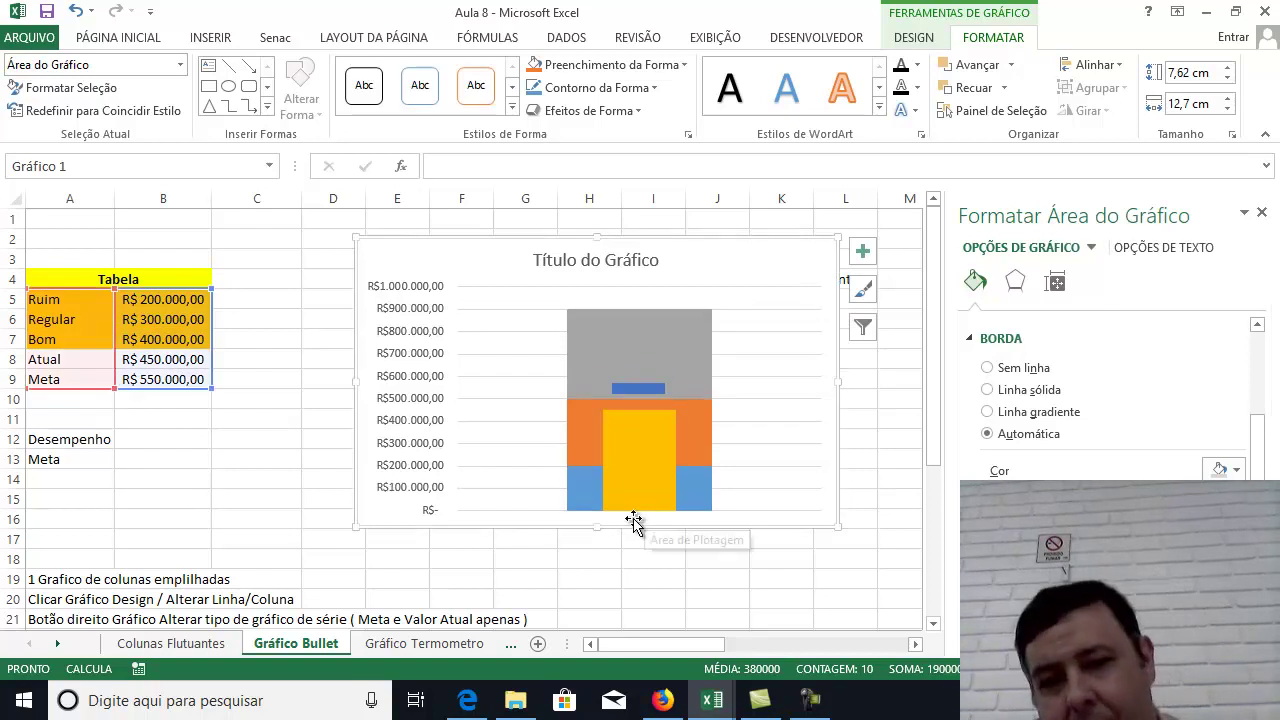
# Examine the axis options of the chart's remaining vertical axis, from limits and units to crossing point and display units.
pyautogui.click(393, 279)
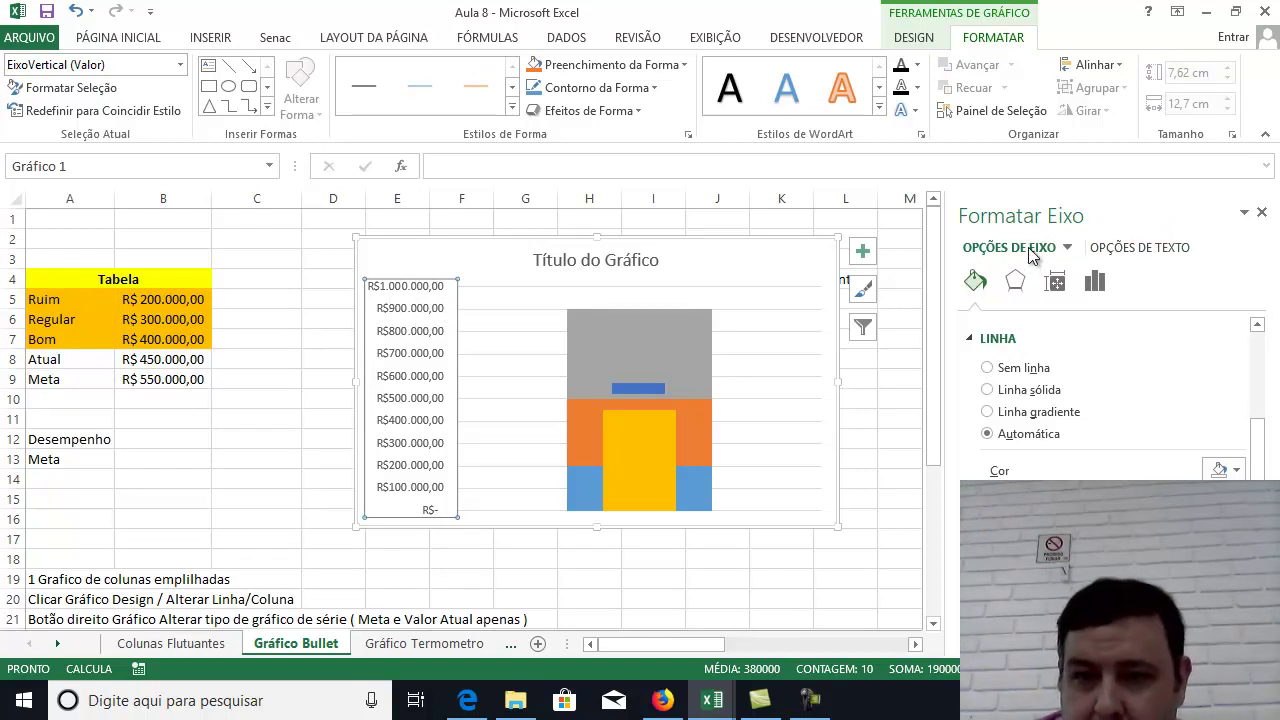
pyautogui.click(1094, 281)
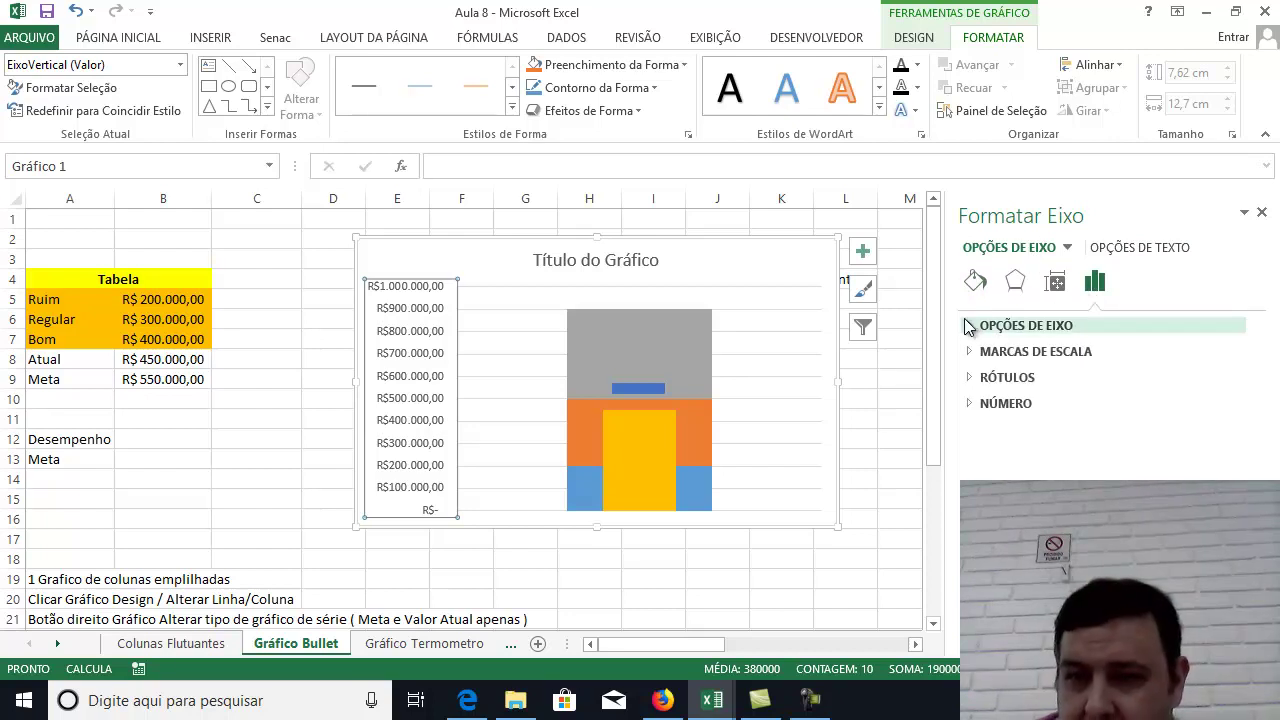
pyautogui.click(964, 328)
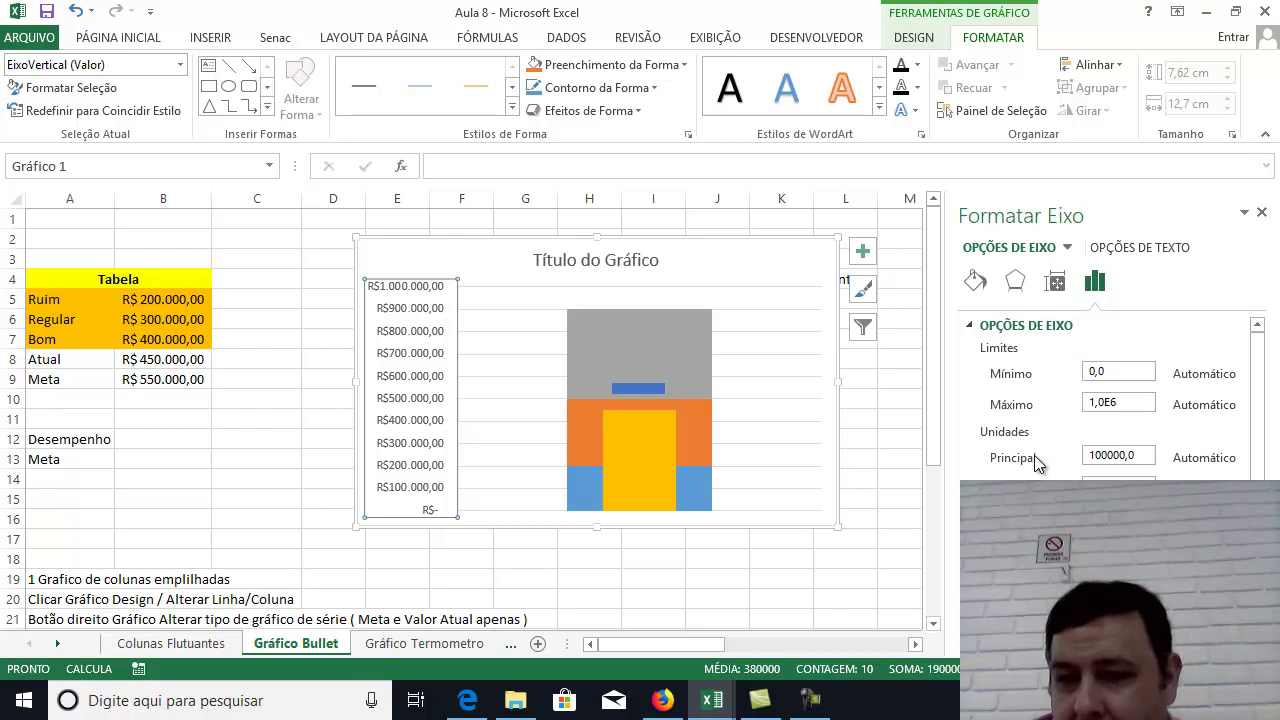
pyautogui.scroll(-1, 1034, 455)
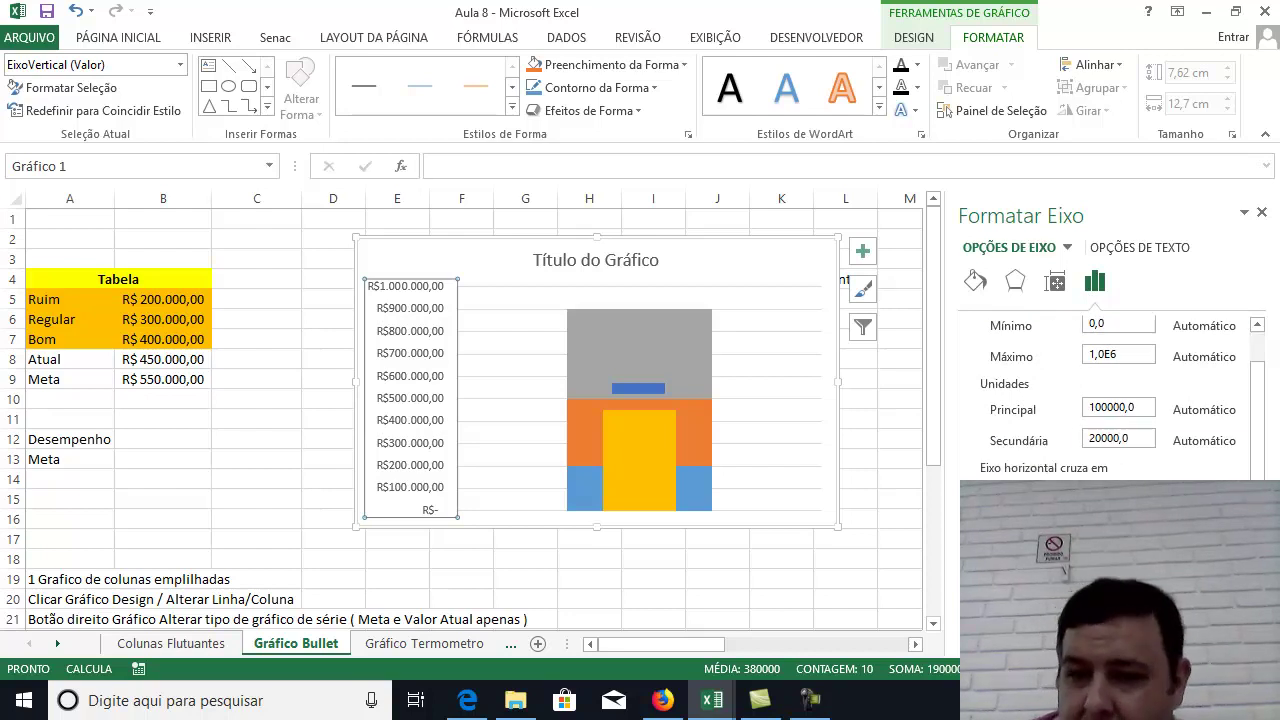
pyautogui.scroll(-1, 1086, 470)
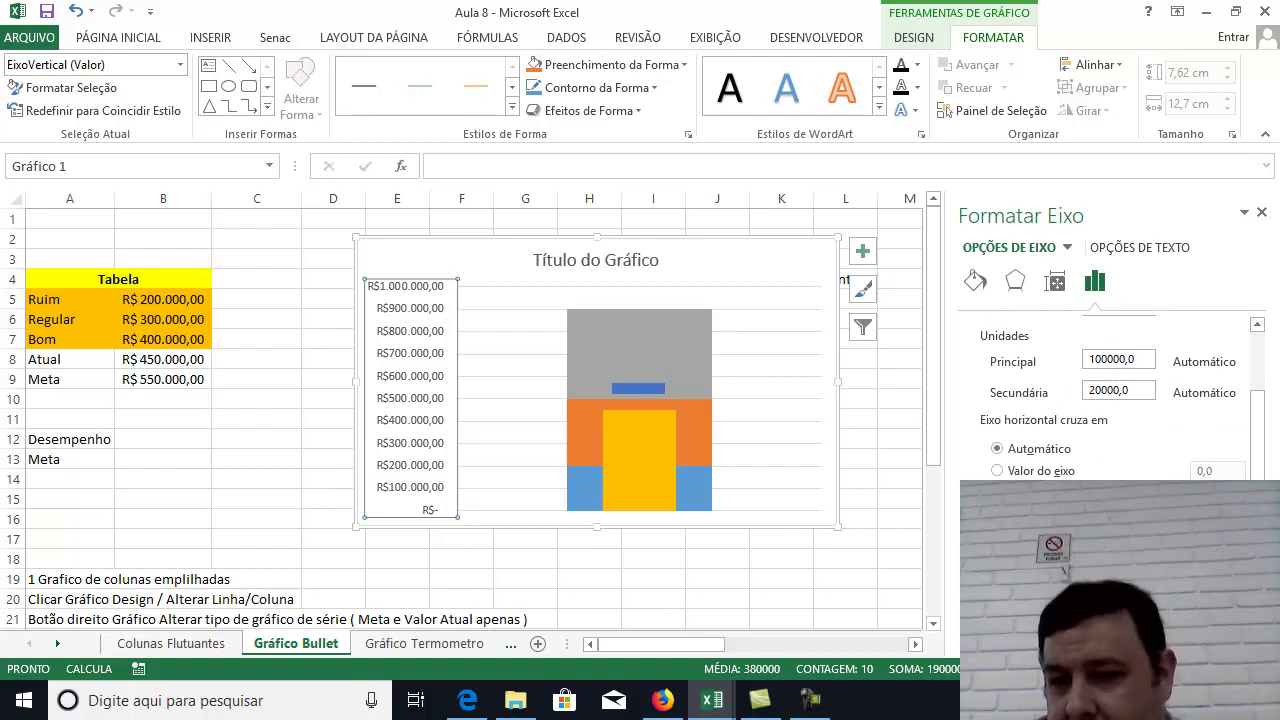
pyautogui.scroll(-1, 1112, 481)
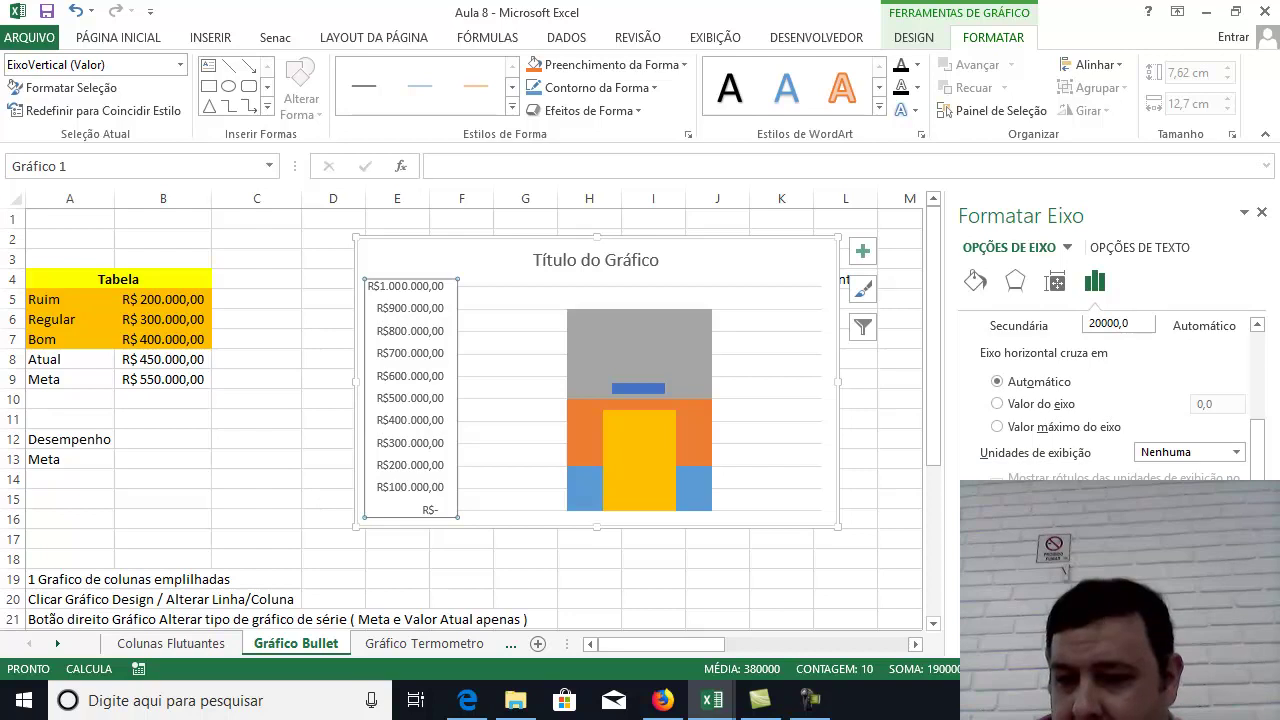
pyautogui.scroll(-1, 1112, 400)
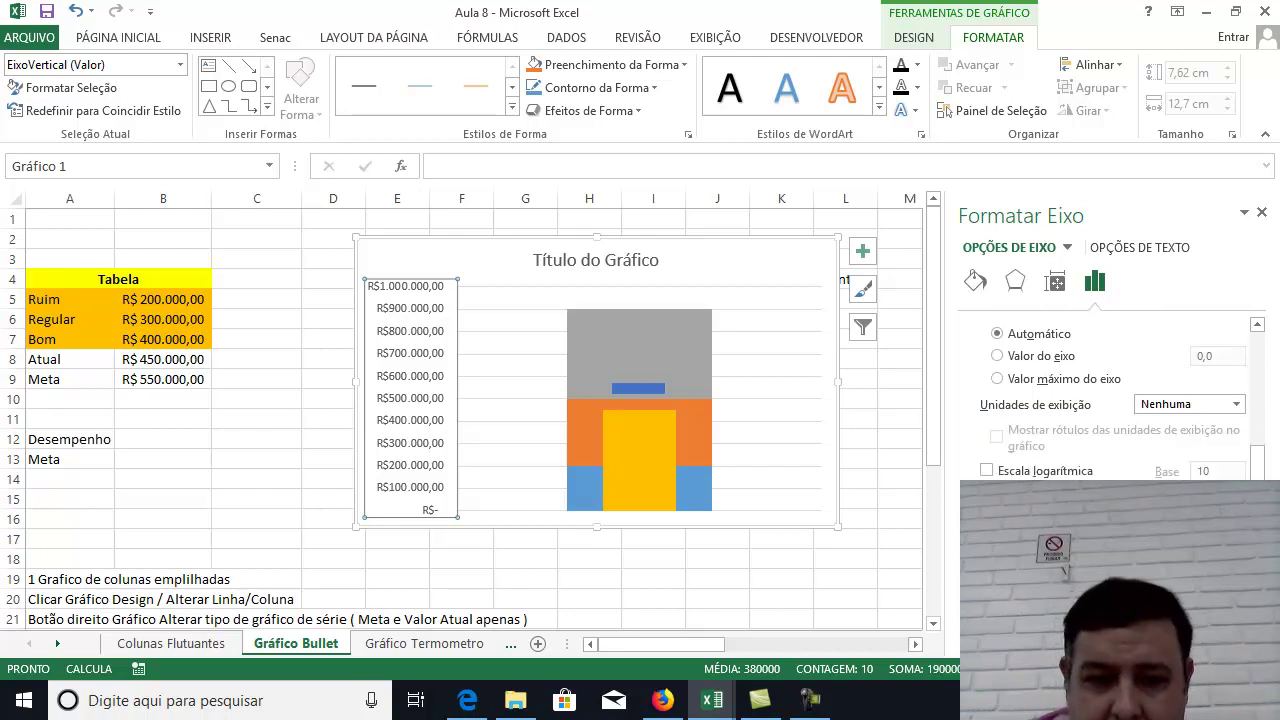
pyautogui.scroll(1, 1068, 458)
pyautogui.scroll(3, 1068, 458)
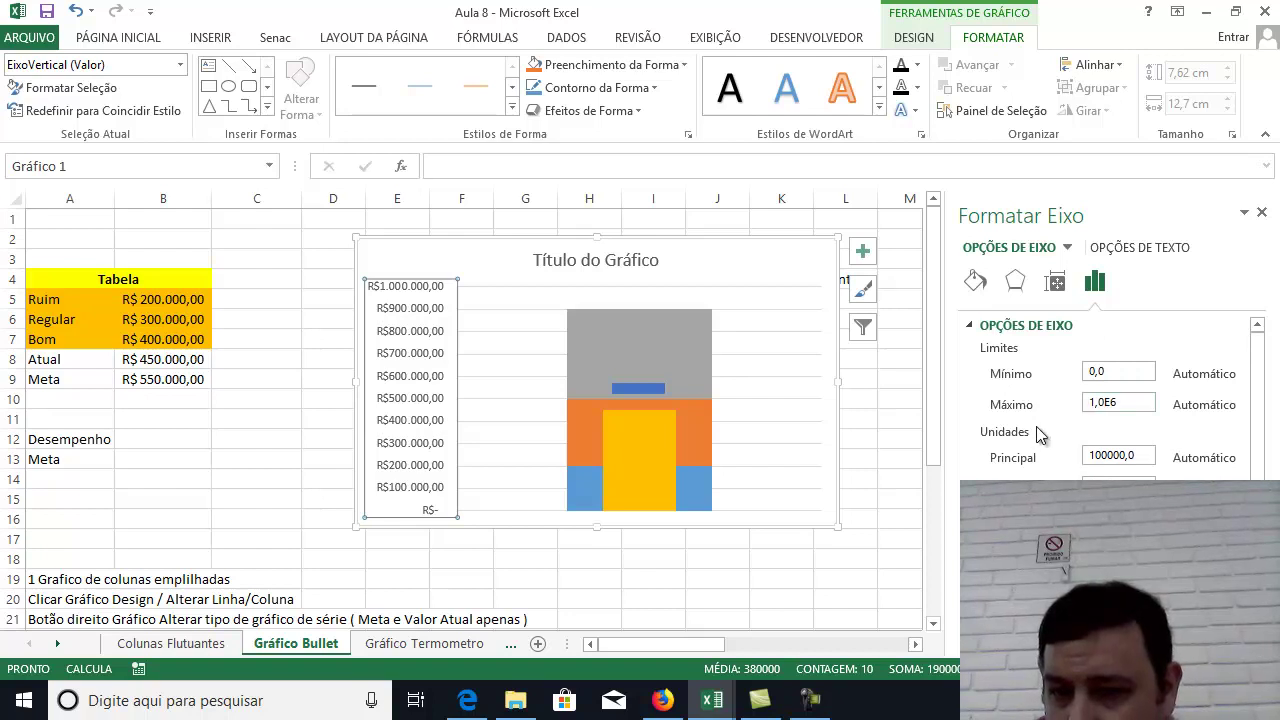
pyautogui.scroll(-1, 1038, 443)
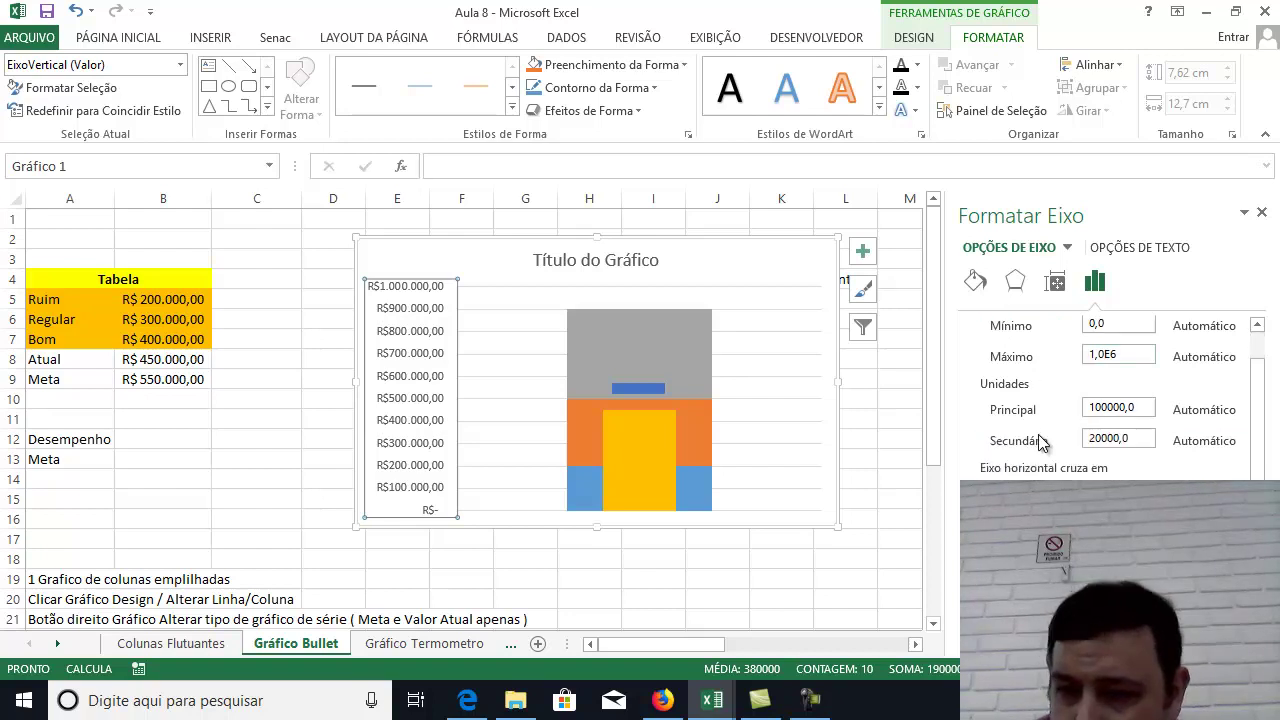
# Consult the written instructions through row 33 and set the vertical axis display units to Milhares.
pyautogui.scroll(-3, 855, 502)
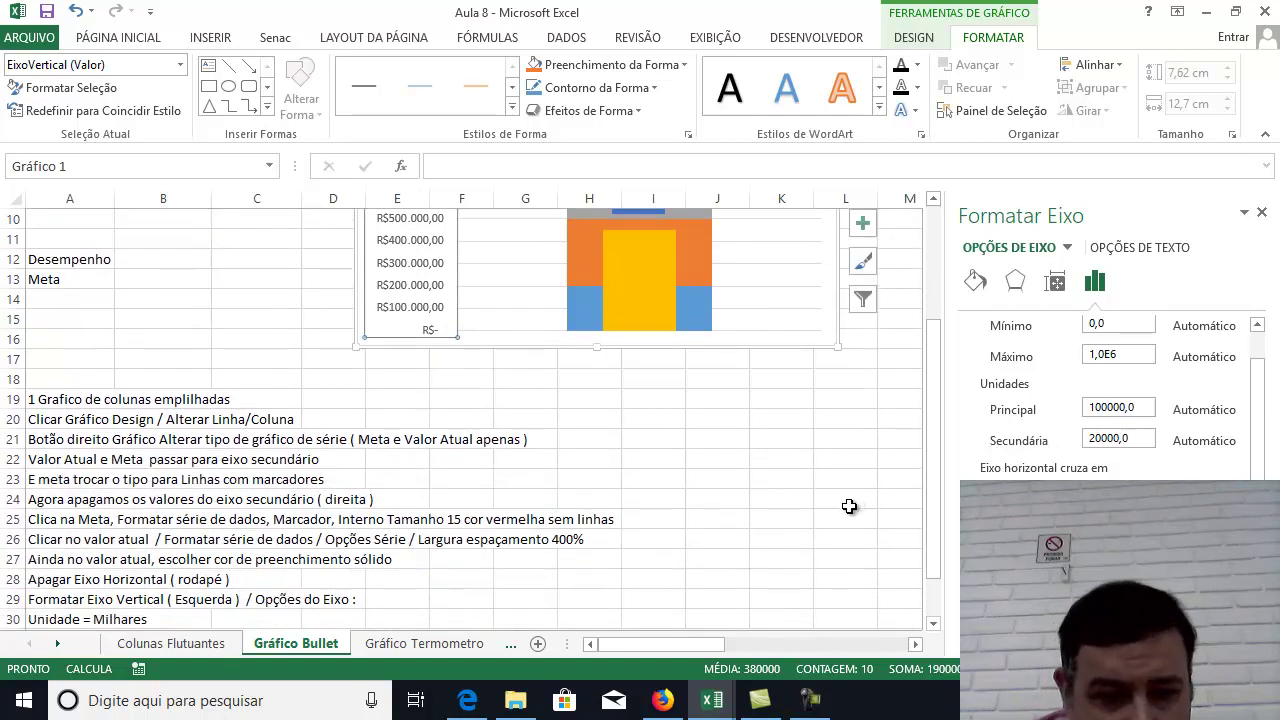
pyautogui.scroll(-2, 849, 506)
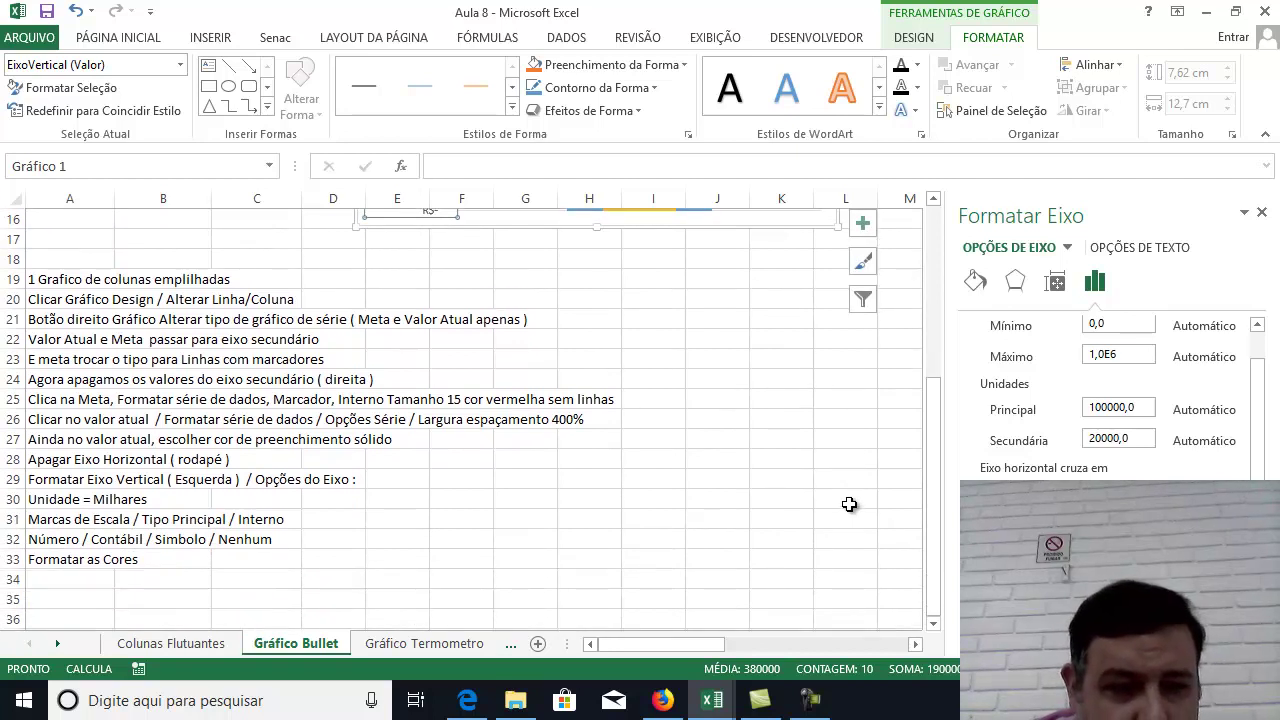
pyautogui.scroll(-3, 1112, 472)
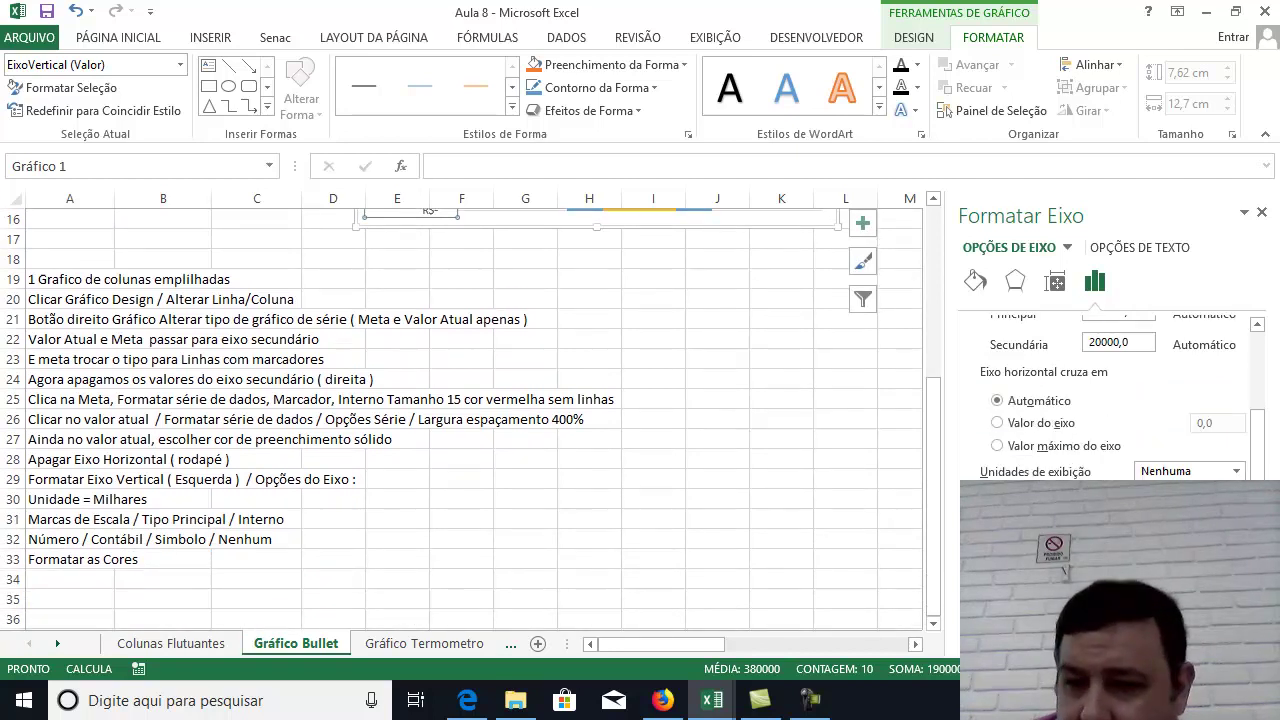
pyautogui.scroll(-1, 1112, 440)
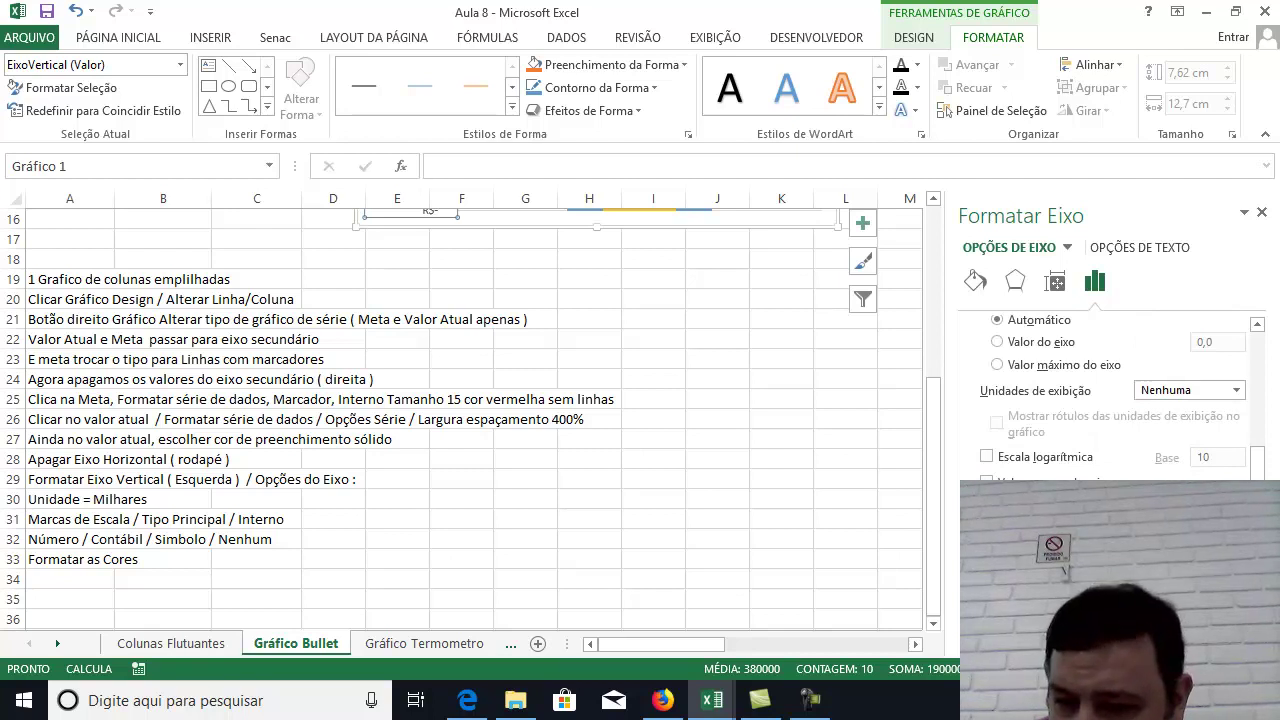
pyautogui.scroll(-1, 1123, 397)
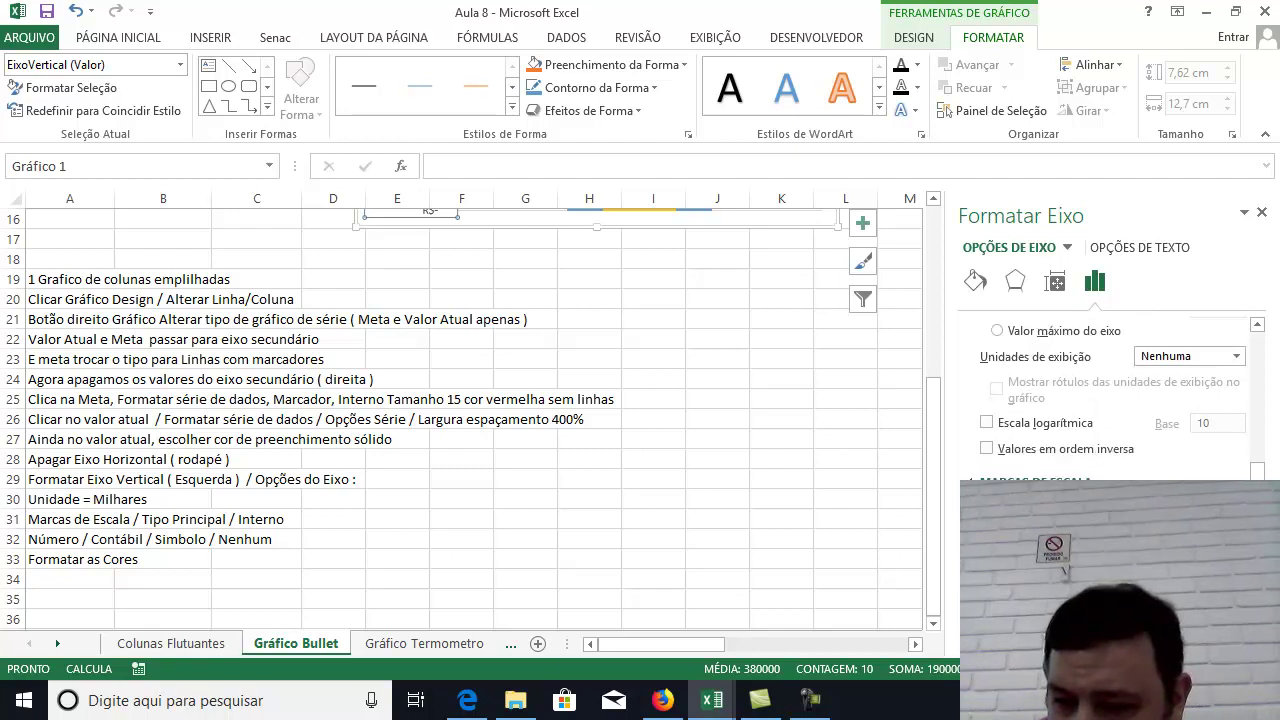
pyautogui.scroll(-4, 1112, 472)
pyautogui.scroll(4, 1112, 472)
pyautogui.scroll(1, 1052, 430)
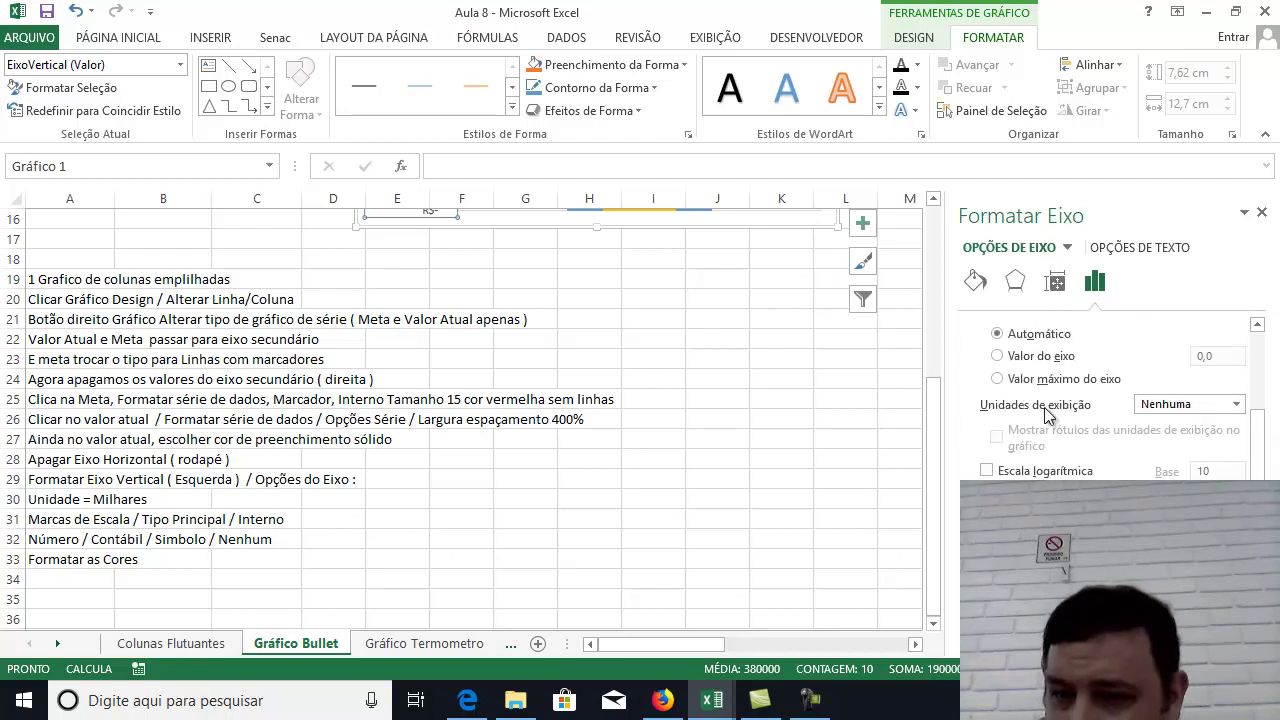
pyautogui.click(1237, 404)
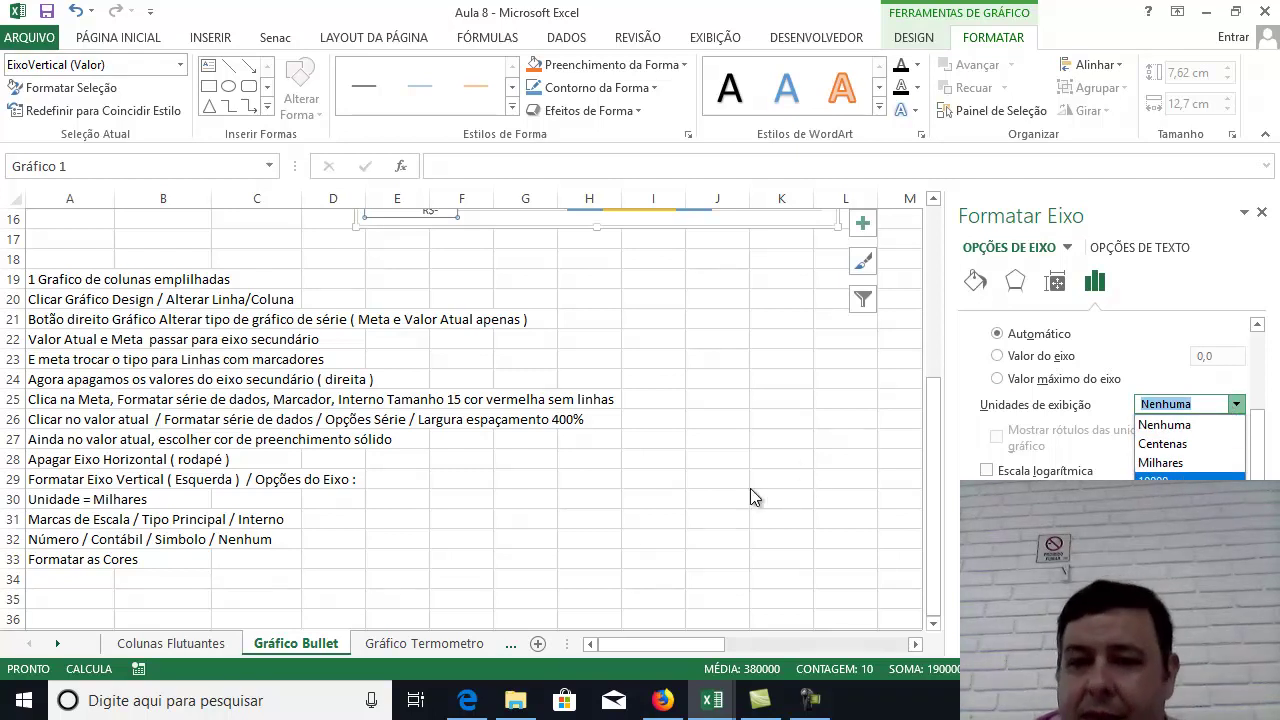
pyautogui.moveTo(927, 404); pyautogui.dragTo(945, 236)
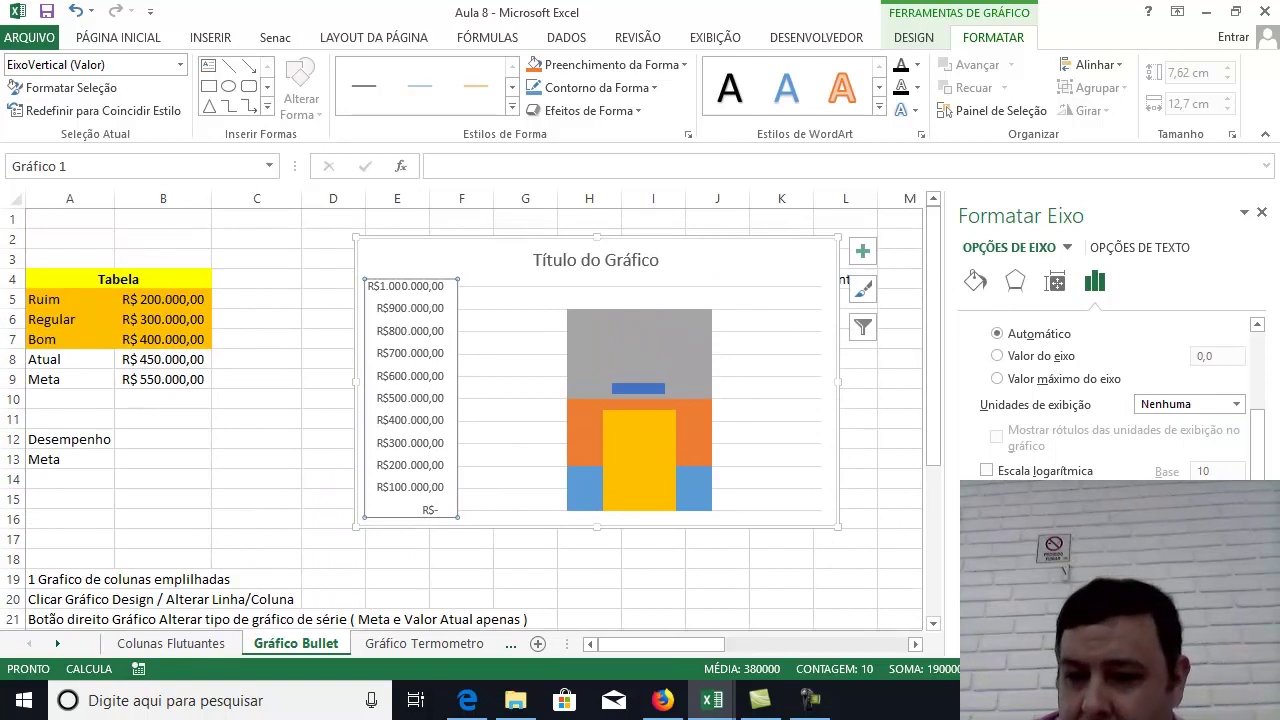
pyautogui.click(1237, 404)
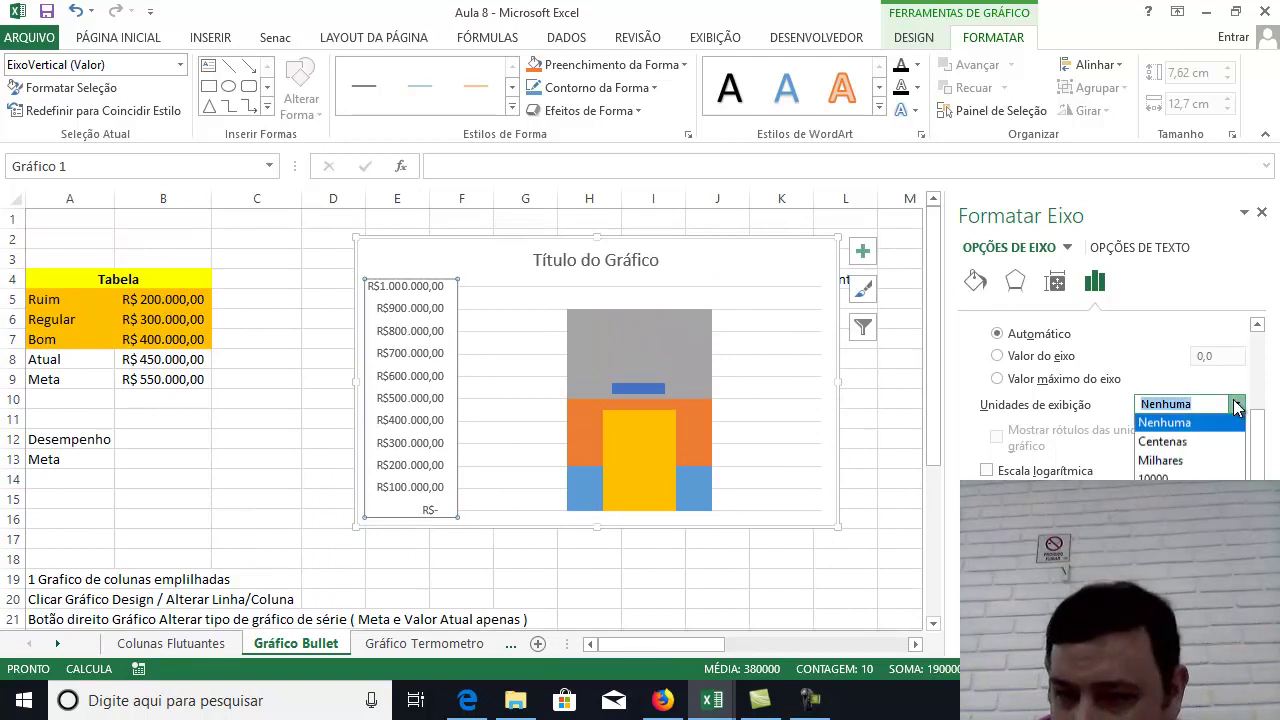
pyautogui.click(1193, 461)
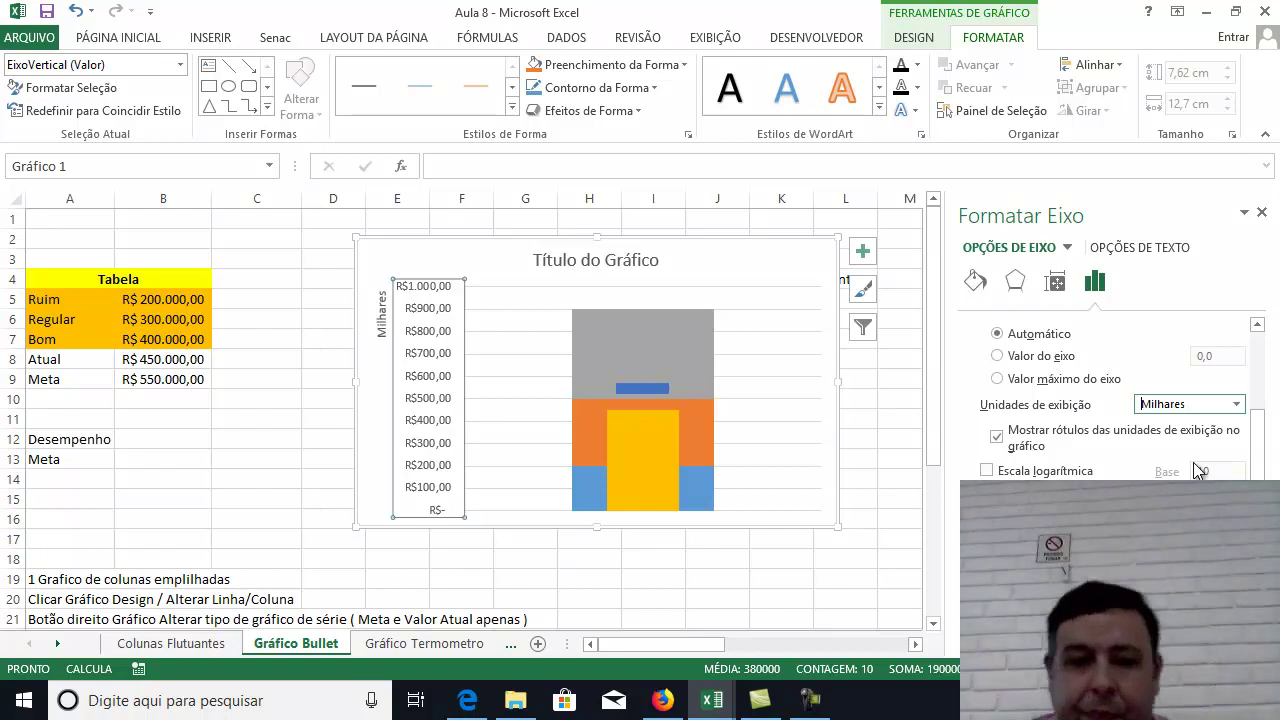
# Check the next written instruction and set the vertical axis major tick mark type to Interno.
pyautogui.click(370, 445)
pyautogui.scroll(-2, 322, 522)
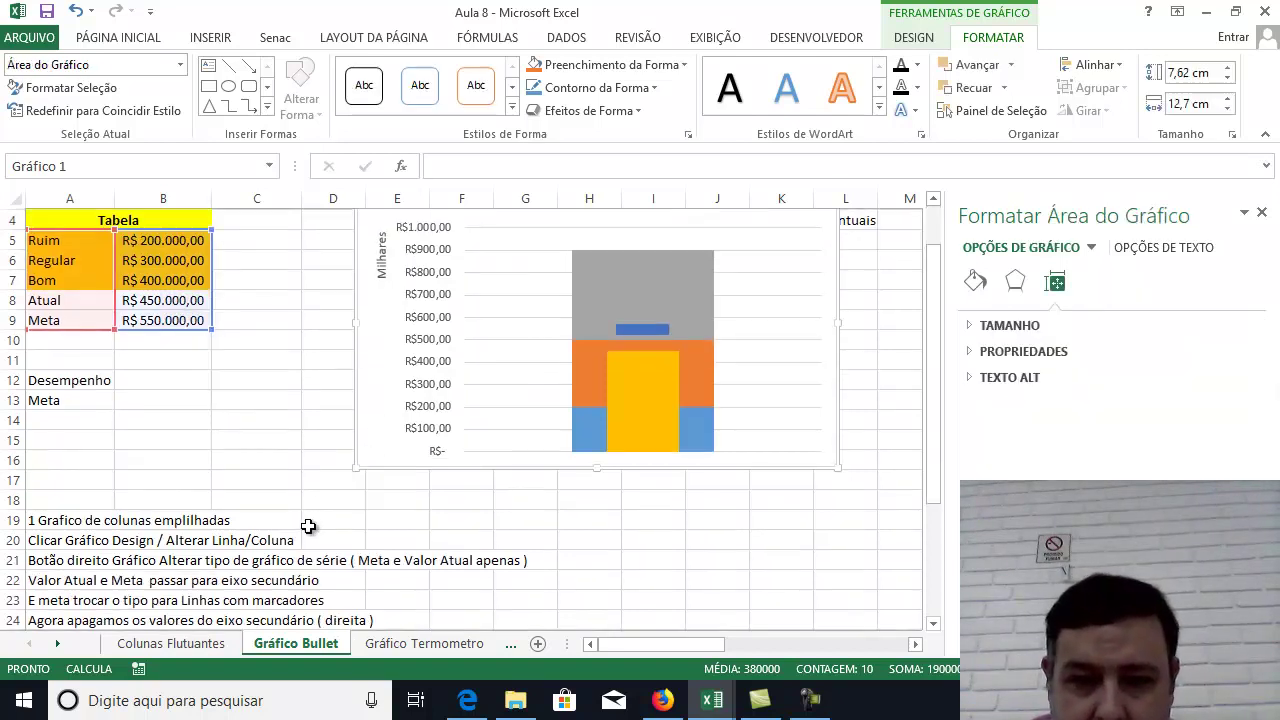
pyautogui.scroll(-2, 451, 497)
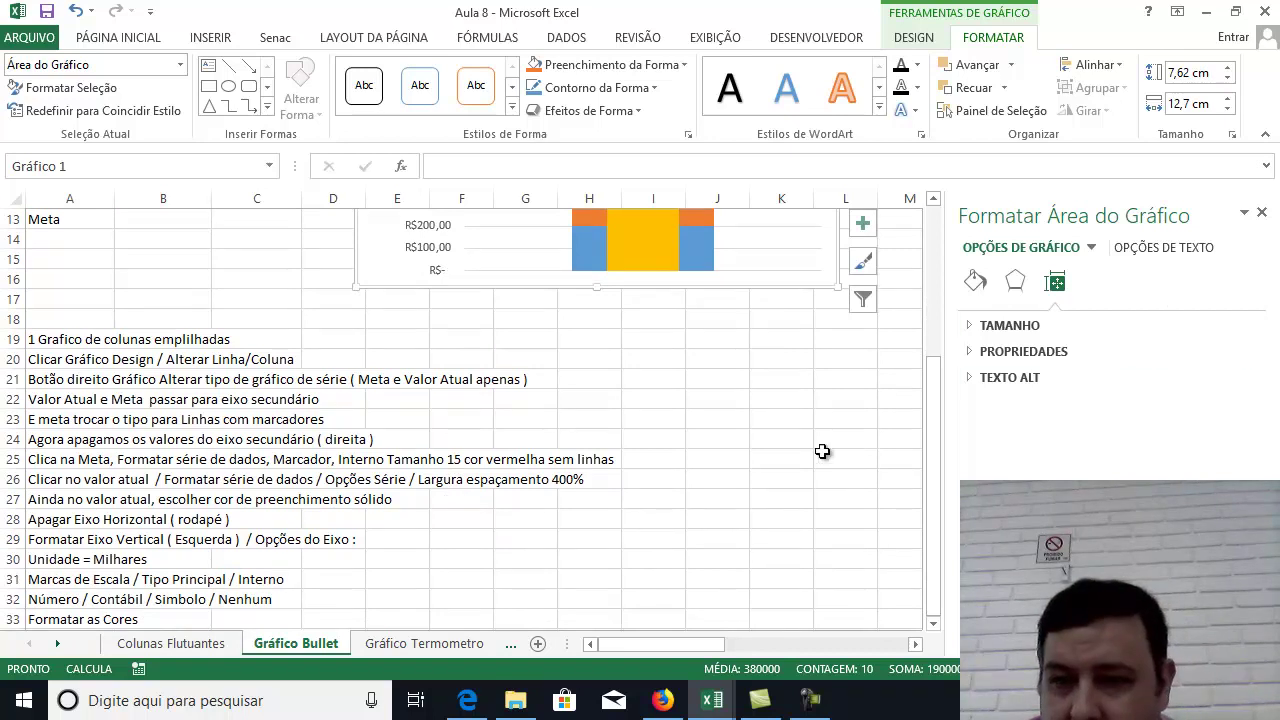
pyautogui.scroll(4, 814, 454)
pyautogui.click(448, 332)
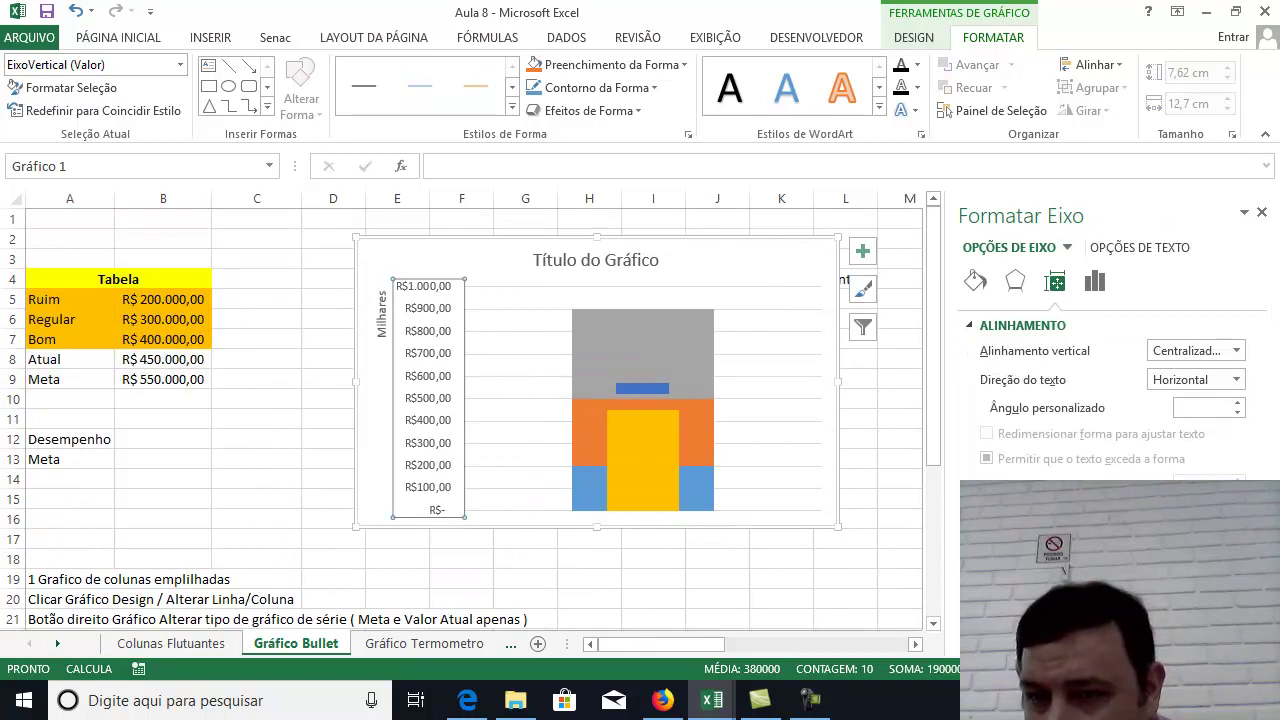
pyautogui.click(1094, 283)
pyautogui.click(972, 352)
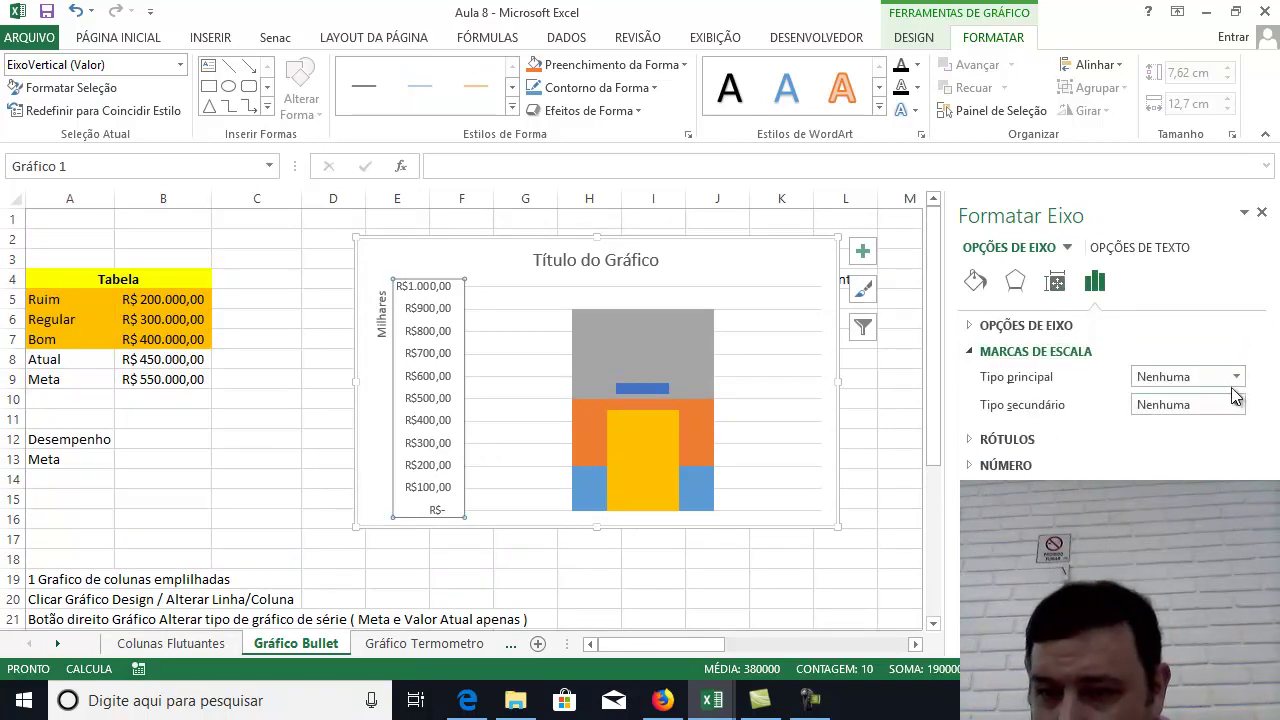
pyautogui.click(1237, 378)
pyautogui.click(1210, 416)
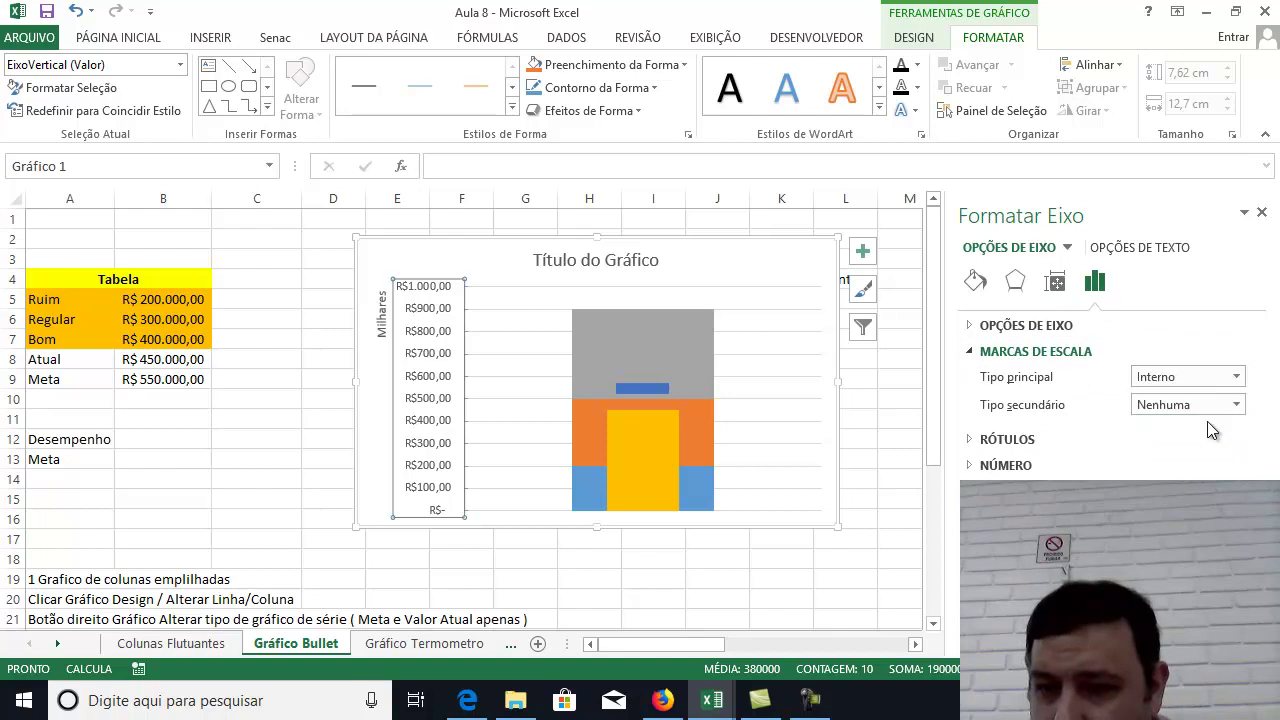
# Following the instruction in row 32, set the currency symbol of the vertical axis number format to Nenhuma.
pyautogui.scroll(-2, 802, 571)
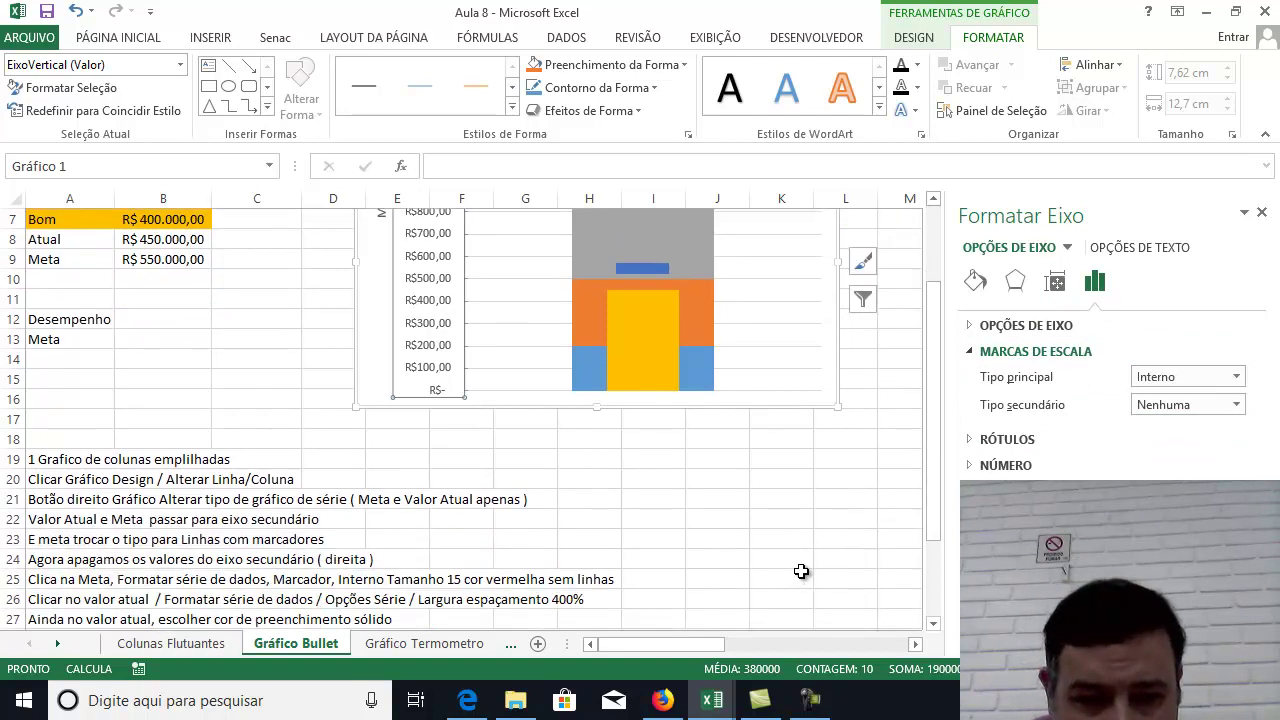
pyautogui.scroll(-1, 802, 571)
pyautogui.scroll(-1, 802, 571)
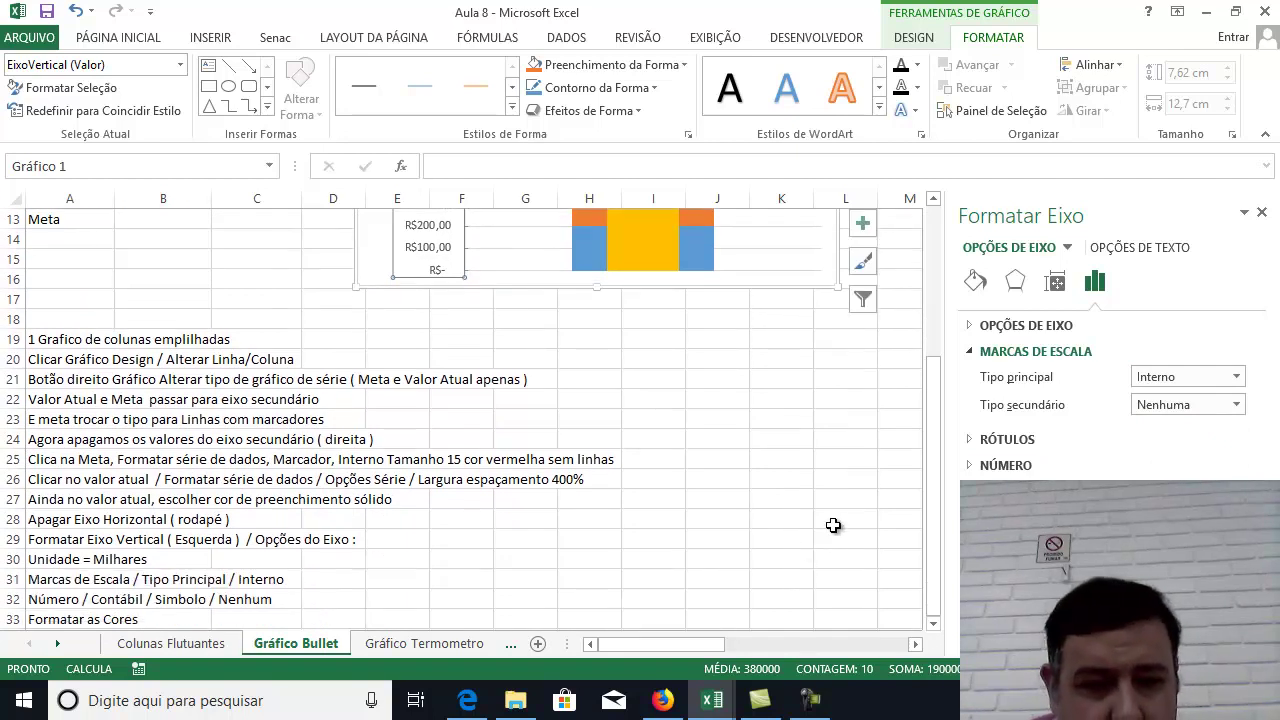
pyautogui.click(970, 442)
pyautogui.click(970, 445)
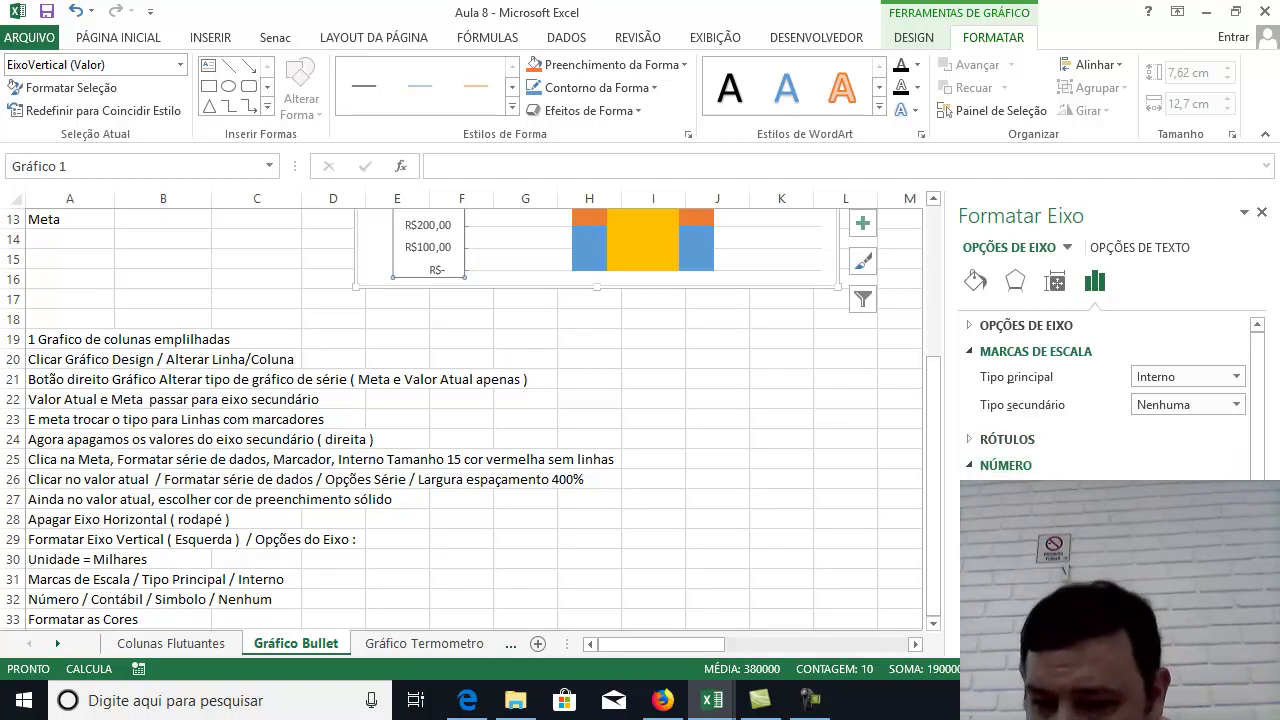
pyautogui.click(1190, 590)
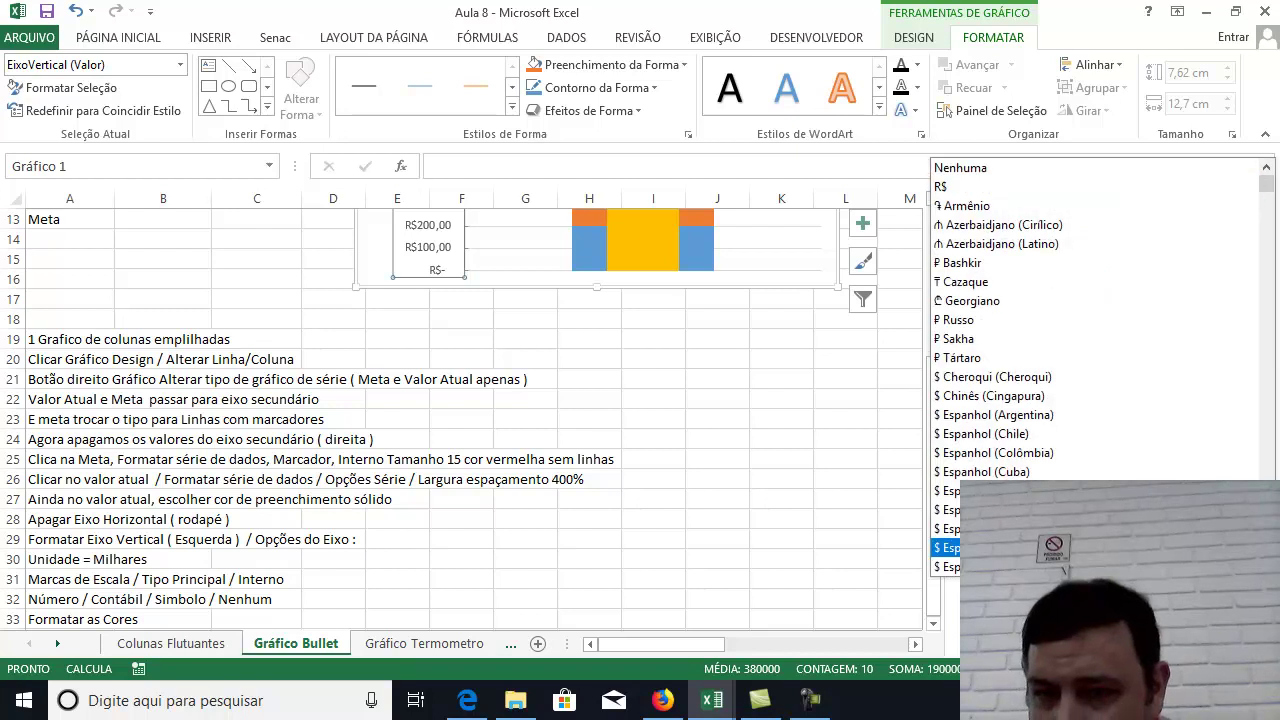
pyautogui.click(1022, 170)
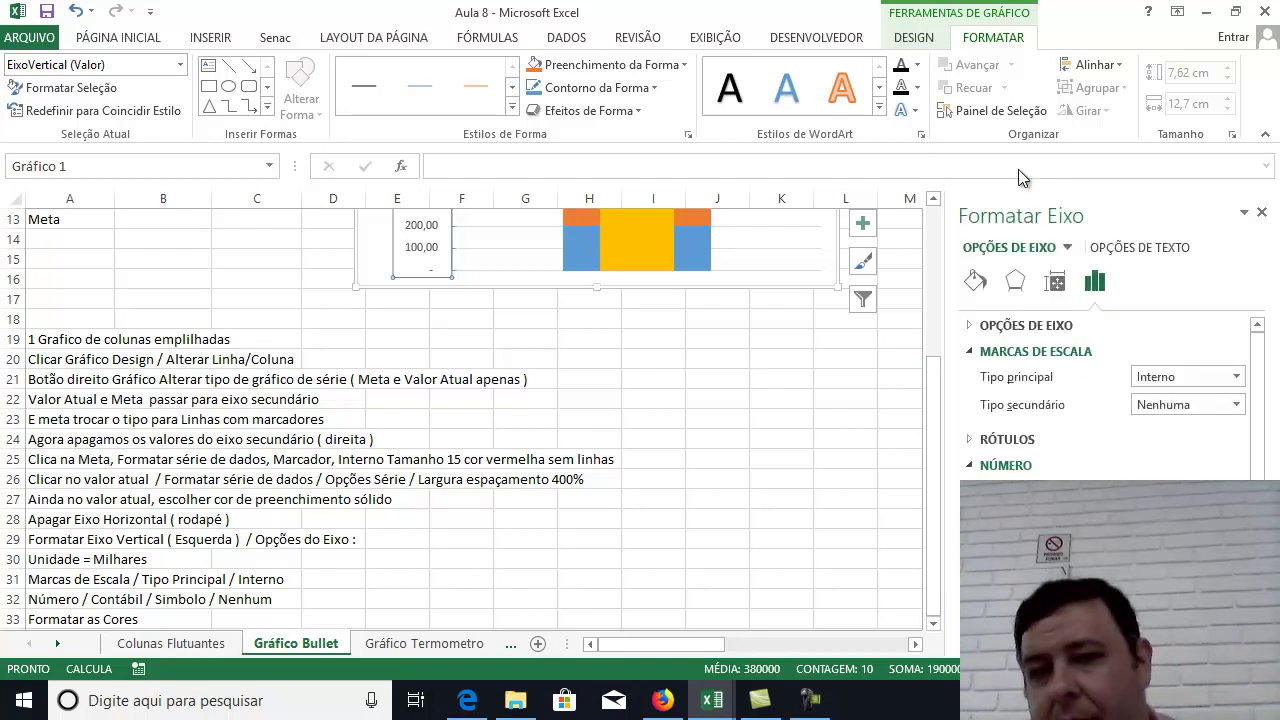
pyautogui.scroll(4, 760, 408)
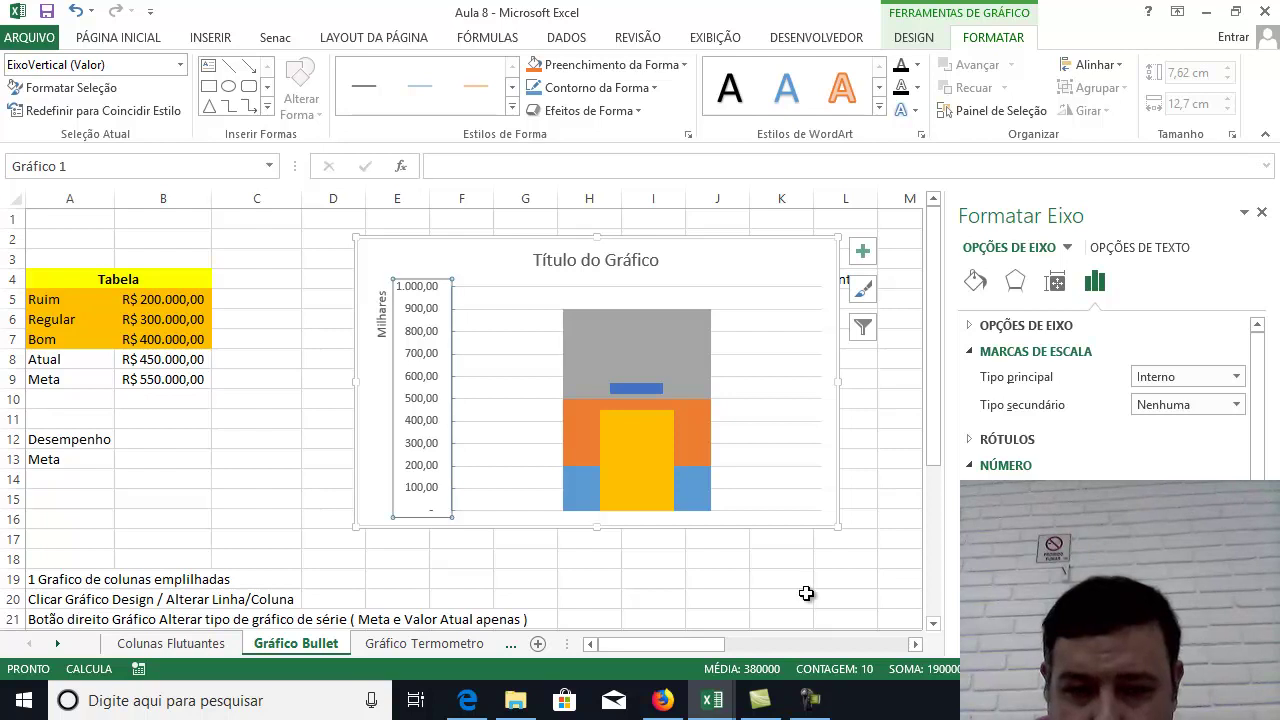
# Read the written instructions through row 33 and identify the chart's Bom, Regular and Ruim series to recolour.
pyautogui.scroll(-4, 806, 593)
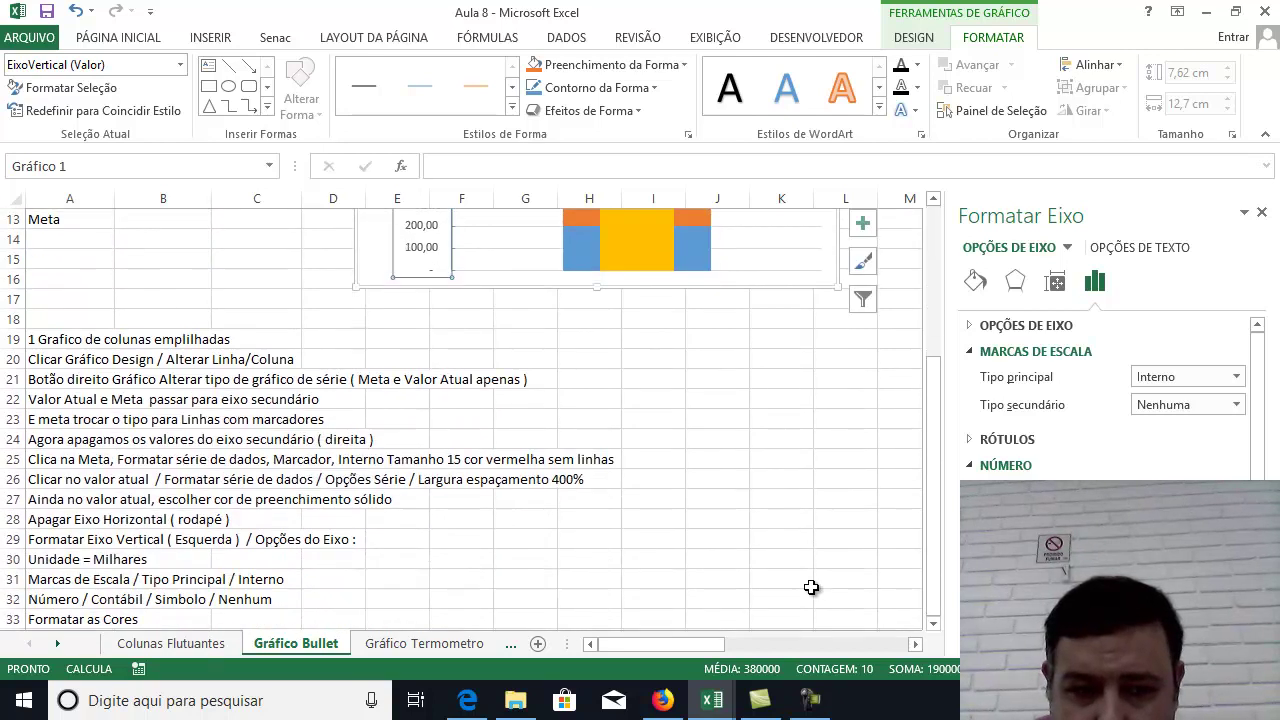
pyautogui.scroll(-2, 811, 587)
pyautogui.scroll(4, 810, 587)
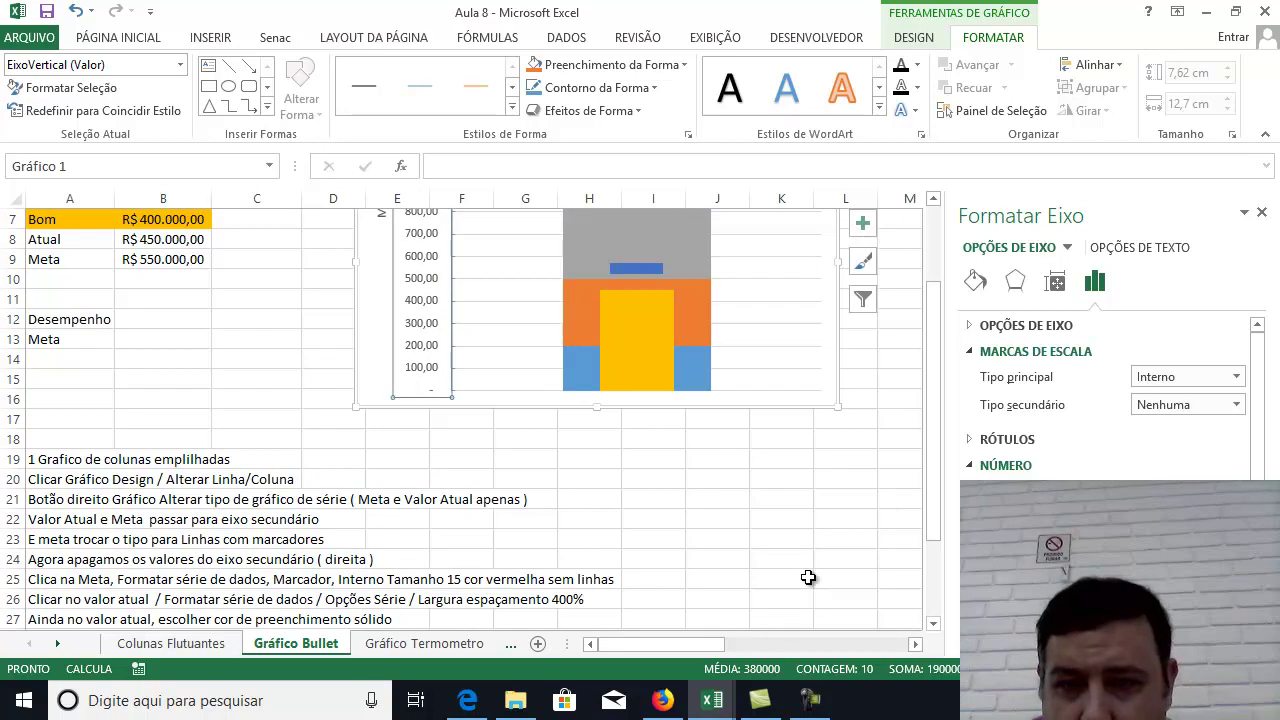
pyautogui.scroll(2, 808, 587)
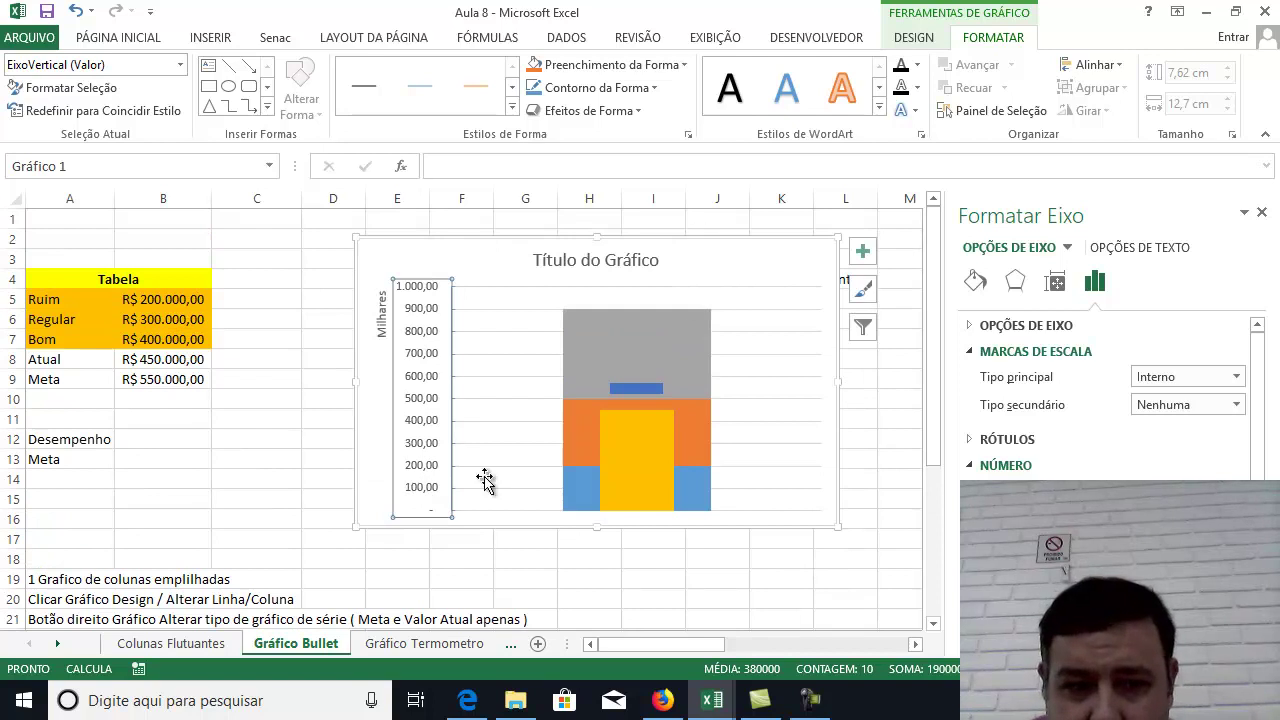
pyautogui.click(680, 357)
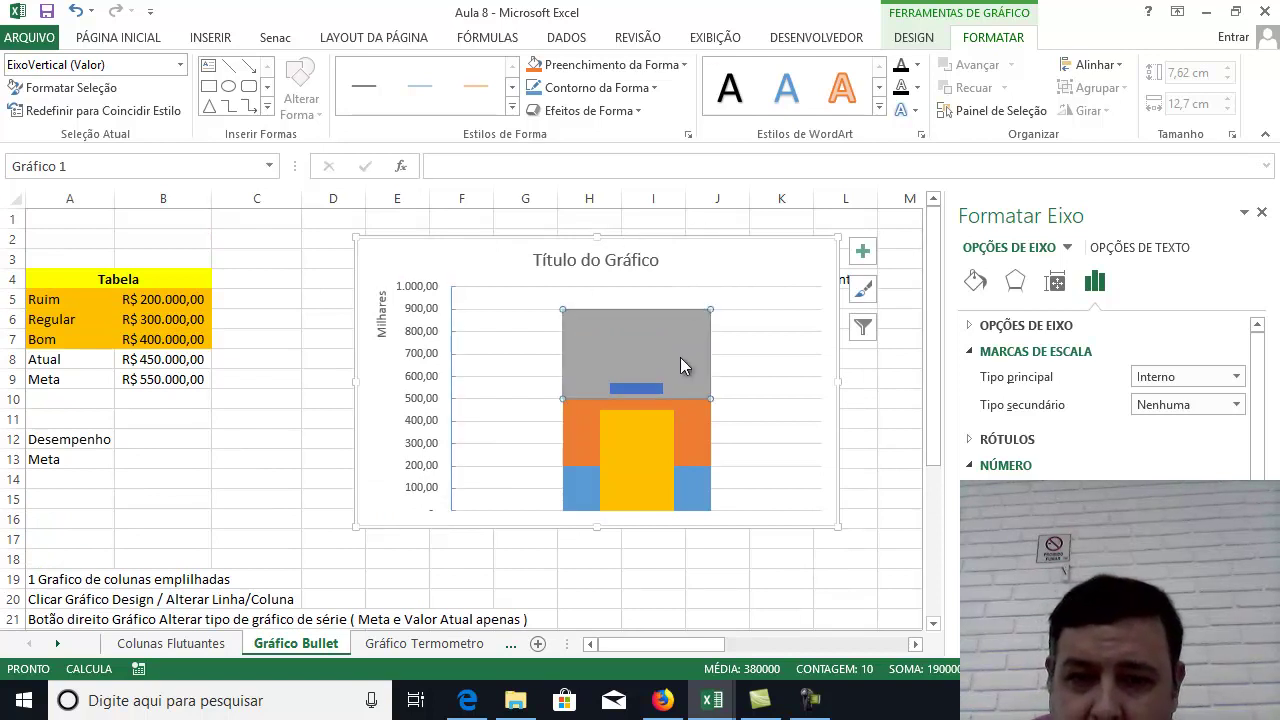
pyautogui.click(690, 430)
pyautogui.click(697, 491)
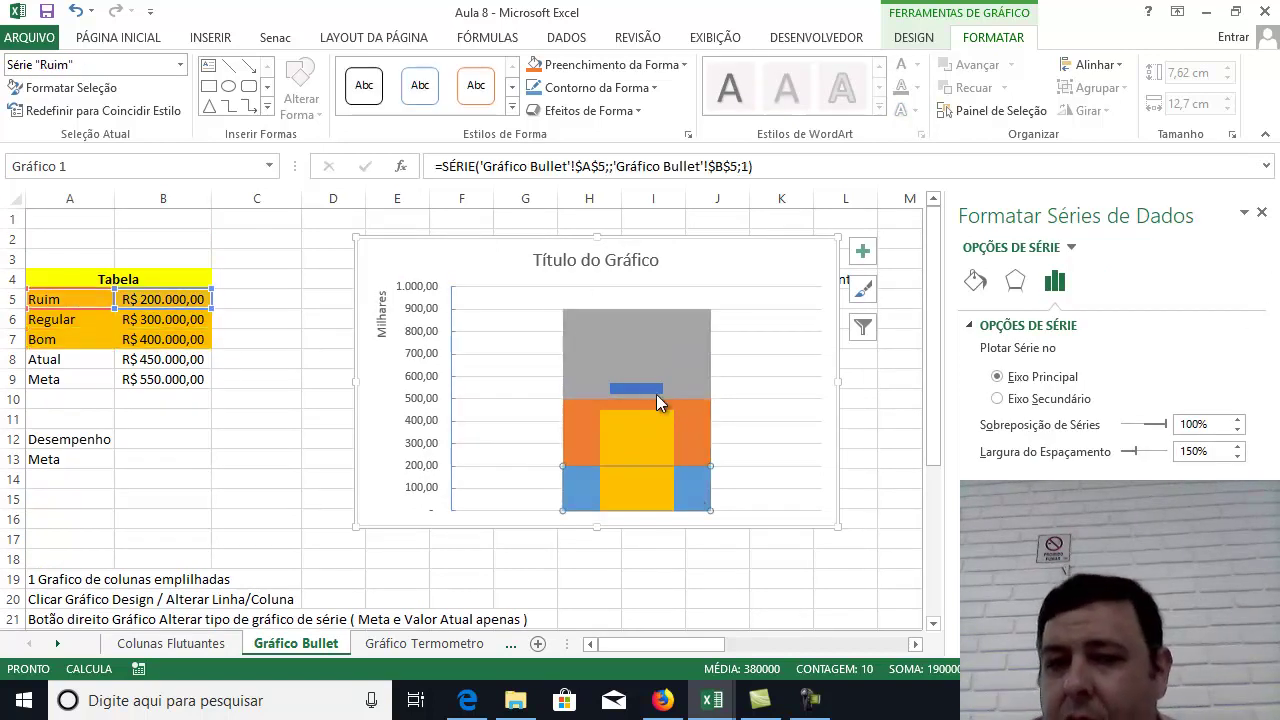
# Give the Meta series marker a solid red fill.
pyautogui.click(629, 392)
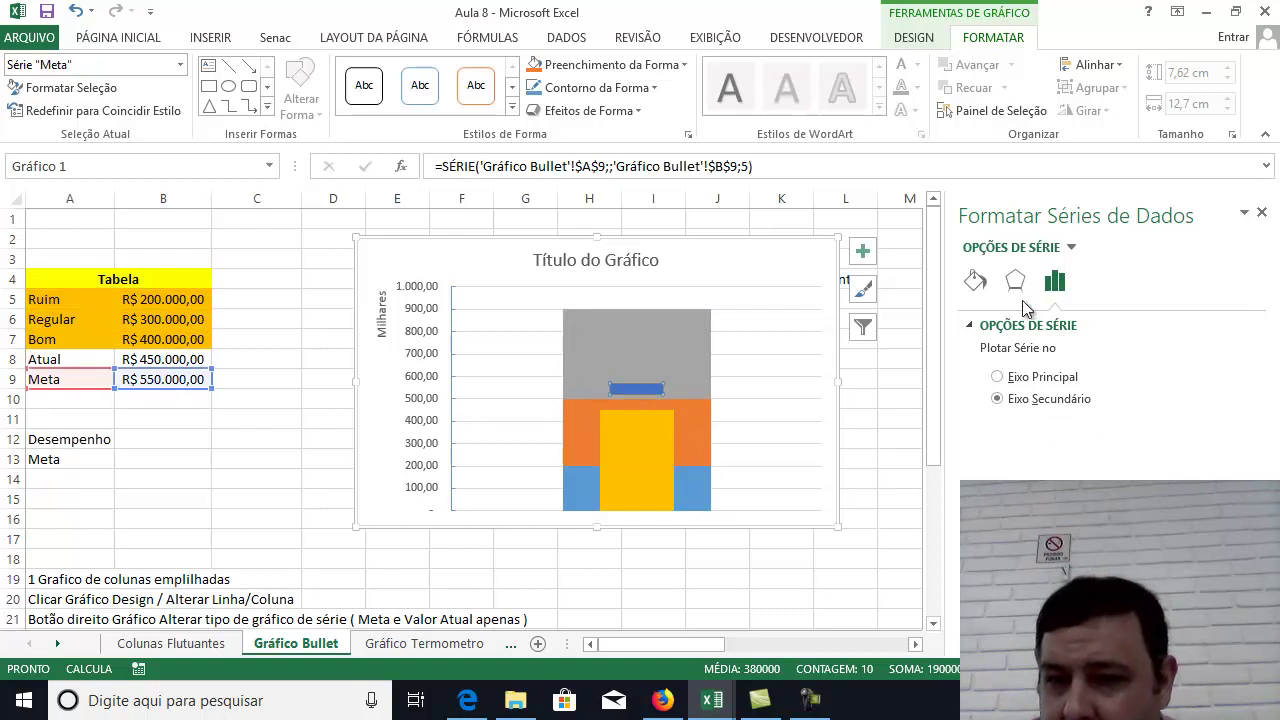
pyautogui.click(976, 278)
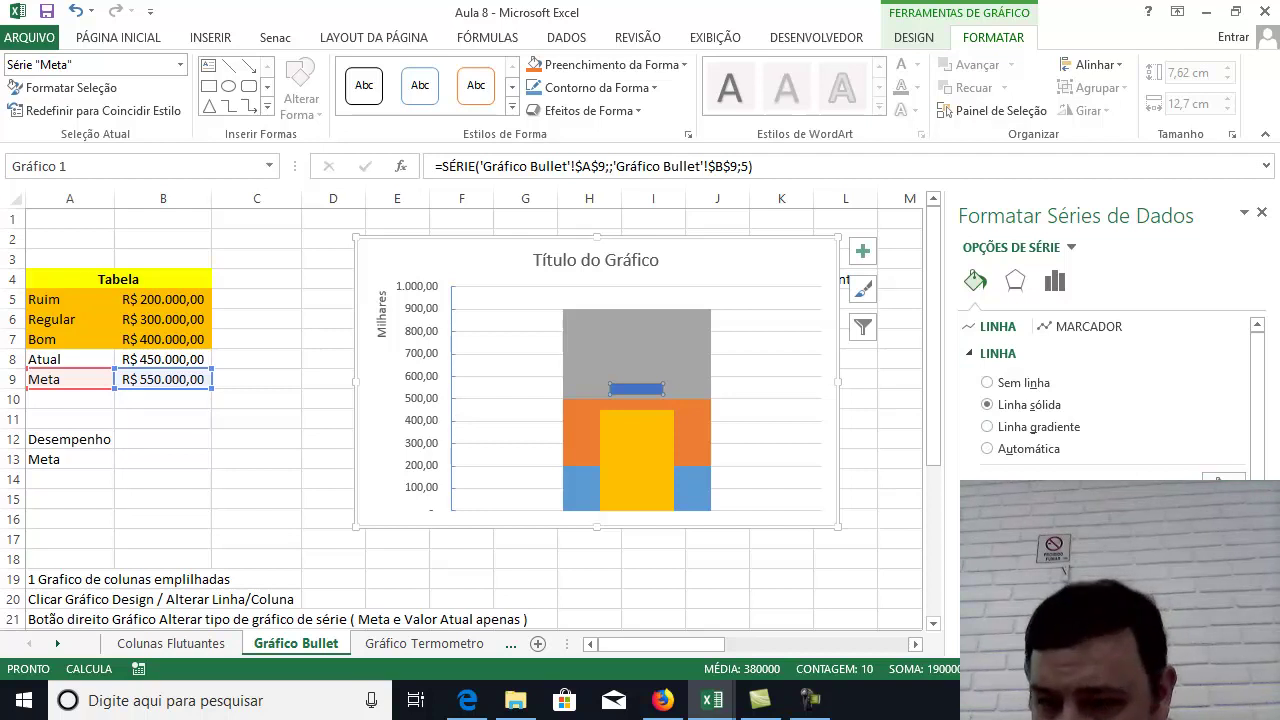
pyautogui.click(1020, 290)
pyautogui.click(984, 281)
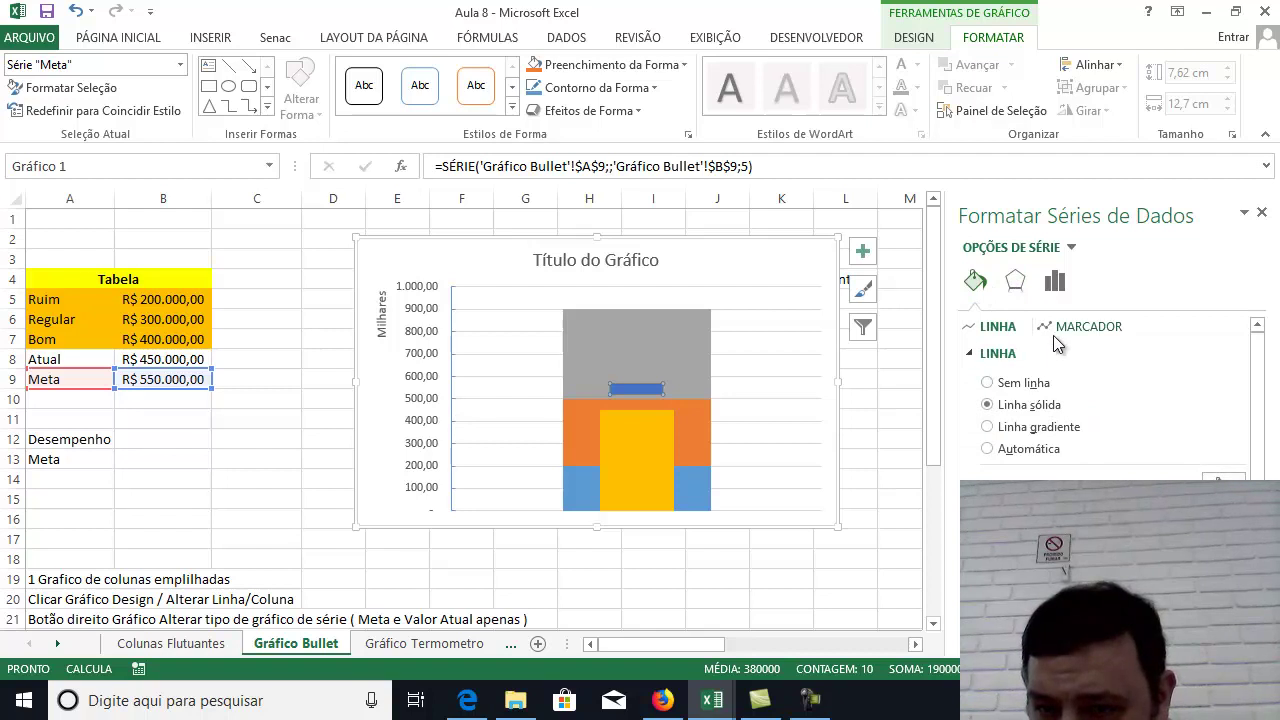
pyautogui.click(1057, 334)
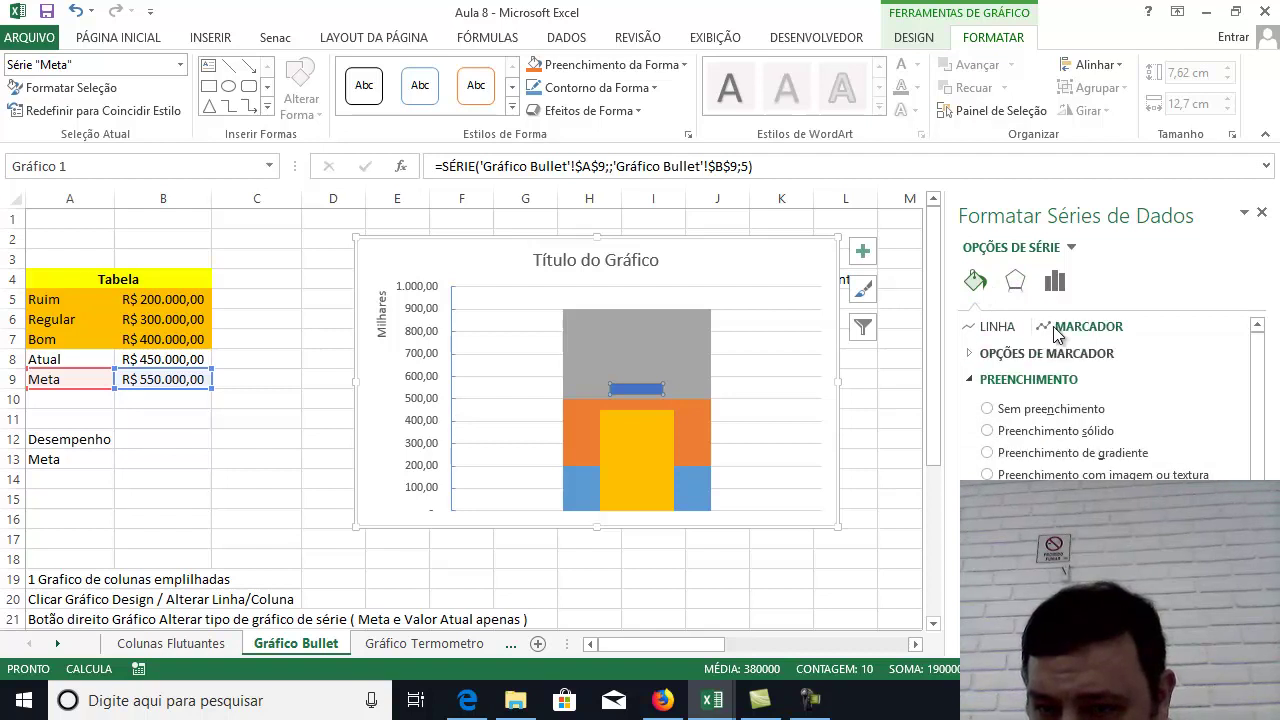
pyautogui.click(989, 431)
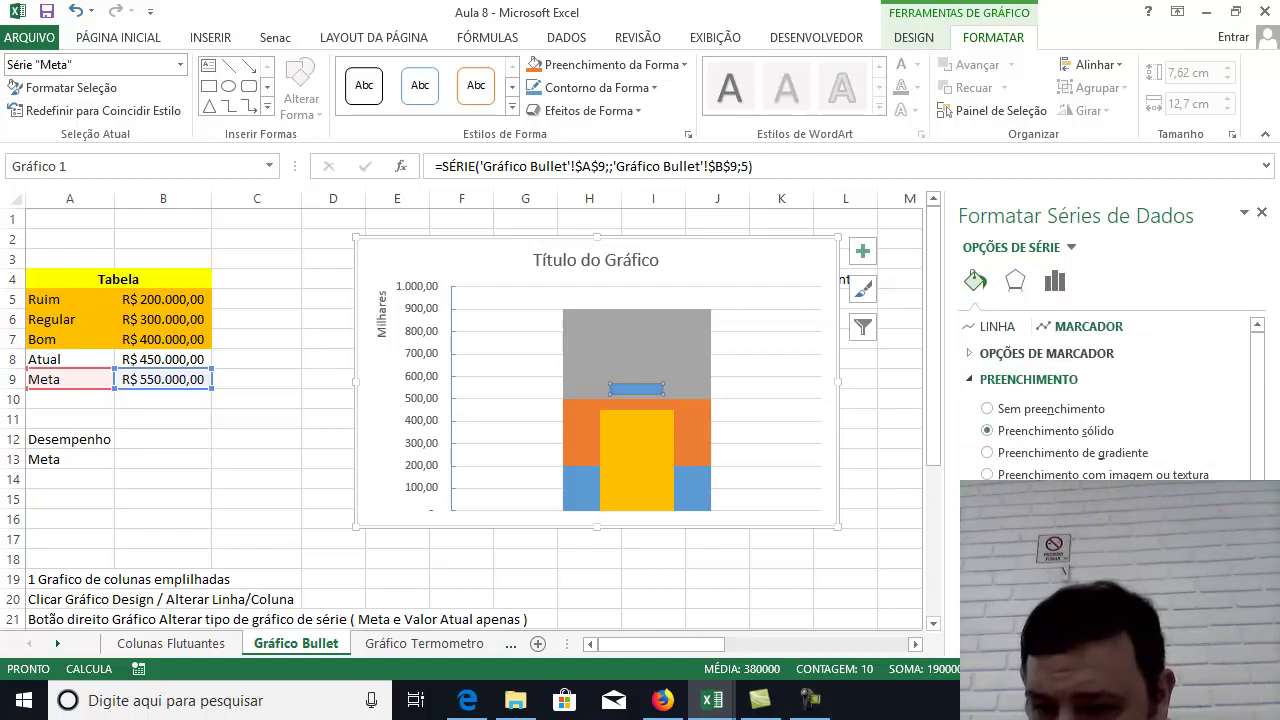
pyautogui.click(1236, 562)
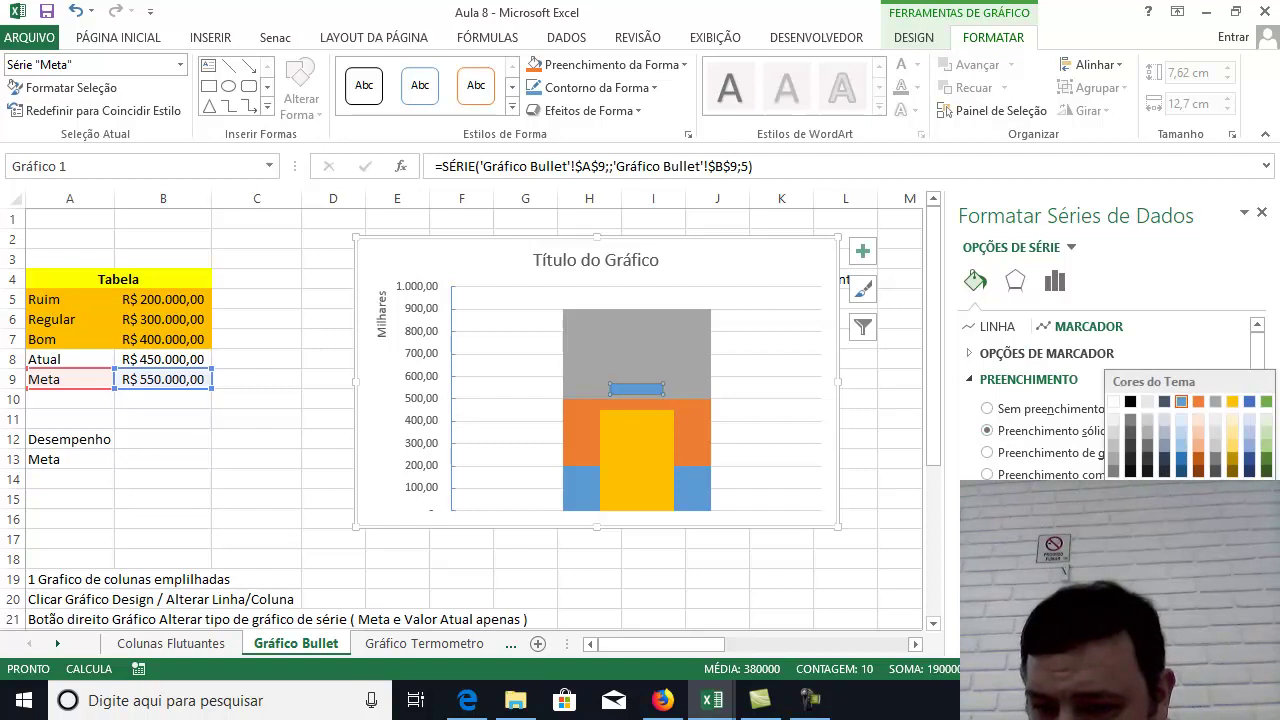
pyautogui.click(1130, 509)
# Narrow the chart to about 6,24 cm wide, keeping its height.
pyautogui.click(757, 559)
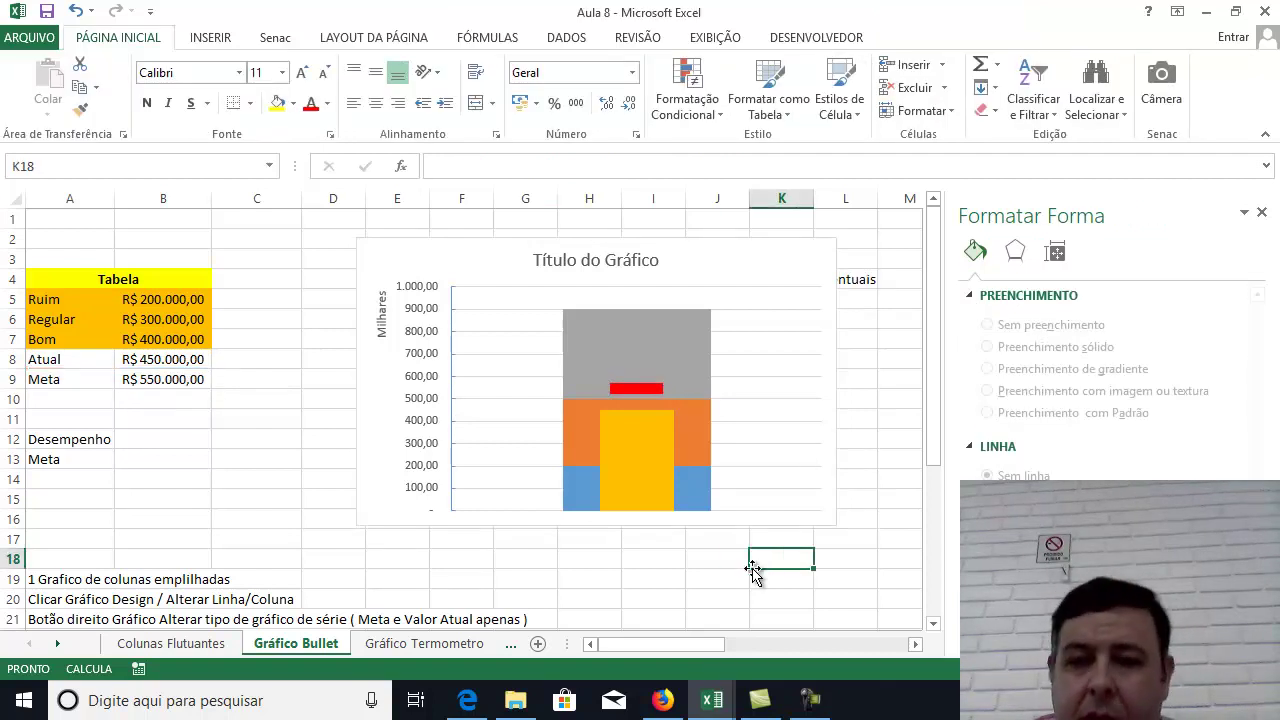
pyautogui.click(703, 332)
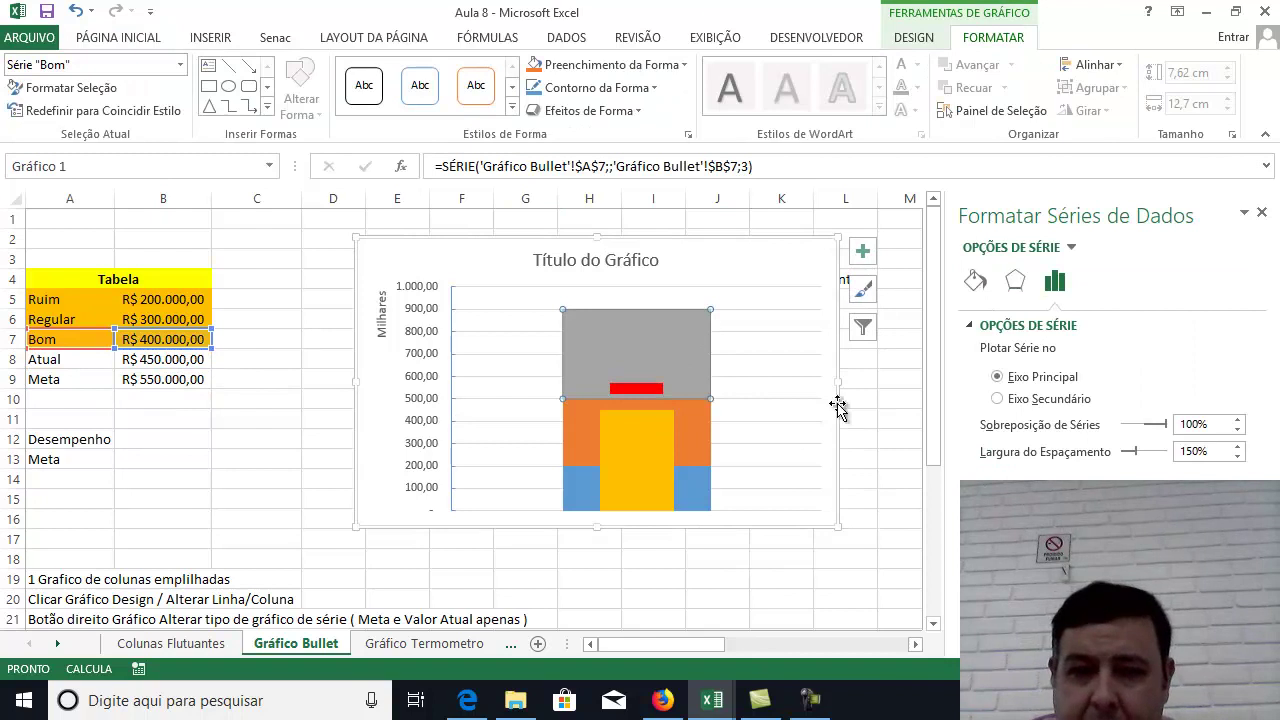
pyautogui.moveTo(835, 378); pyautogui.dragTo(593, 380)
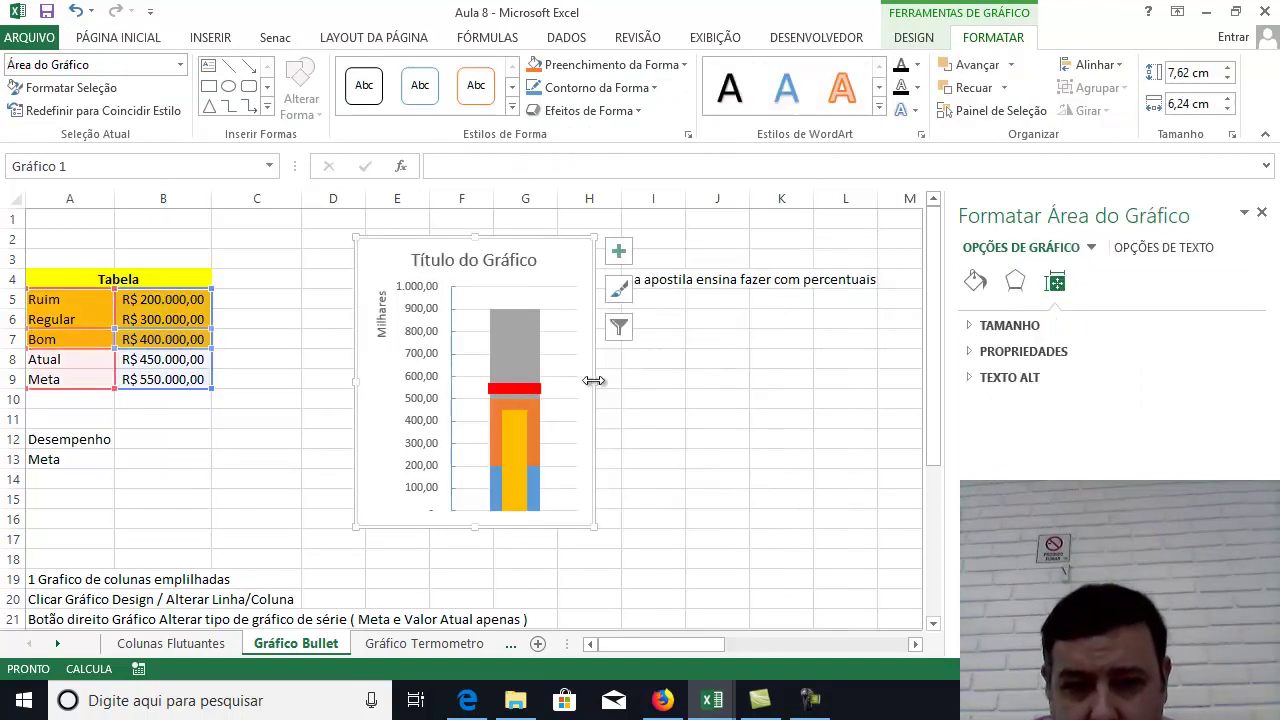
# Find the marker options of the Meta data point and set the built-in marker size to 20.
pyautogui.click(513, 391)
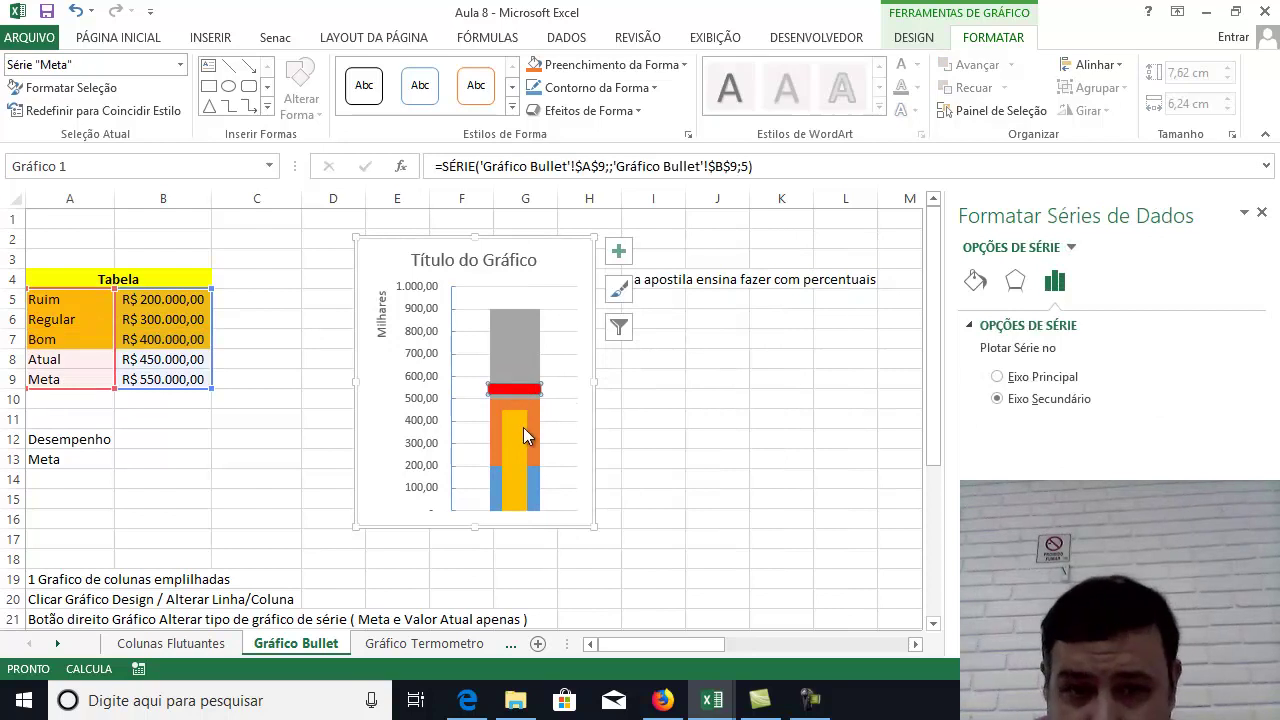
pyautogui.click(1015, 282)
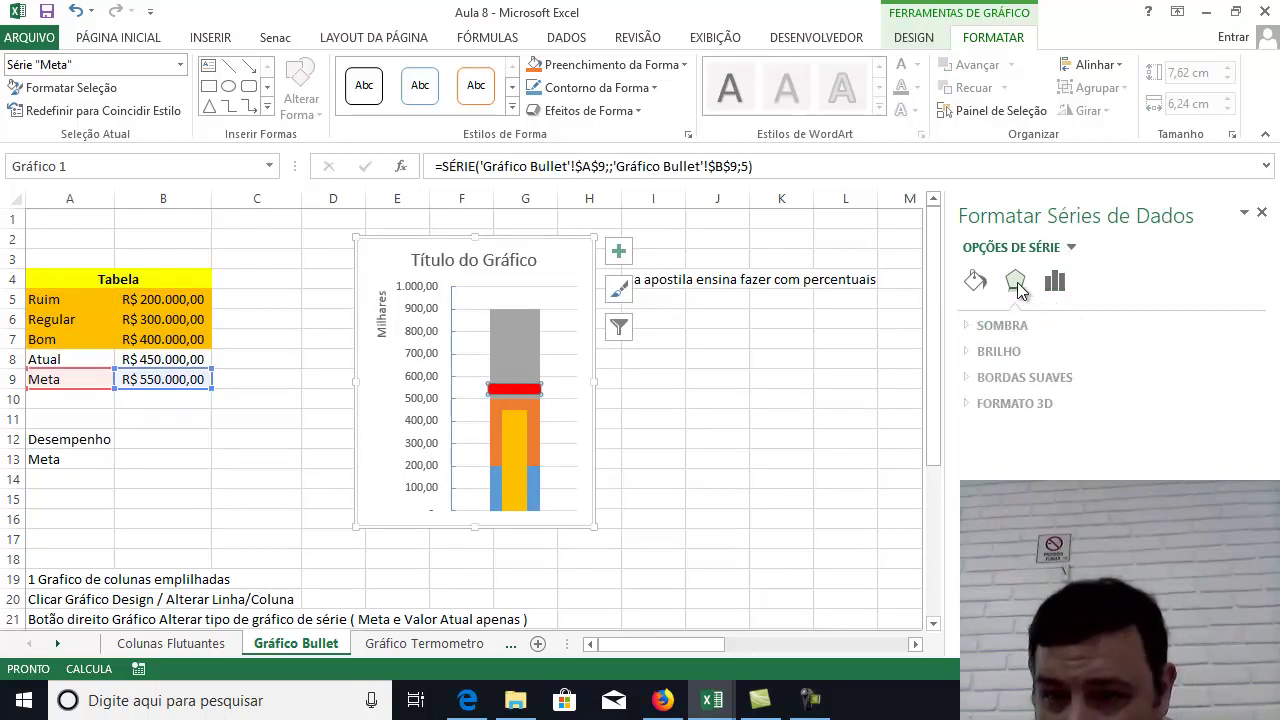
pyautogui.click(984, 282)
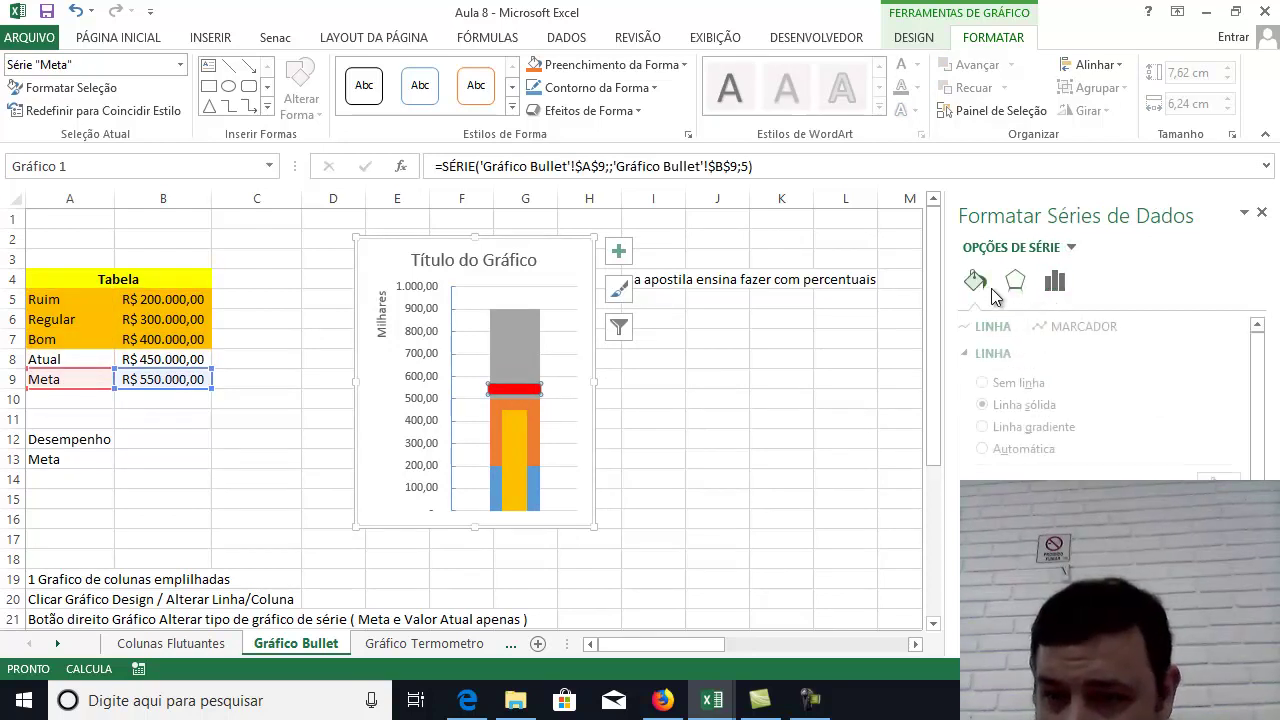
pyautogui.click(1054, 284)
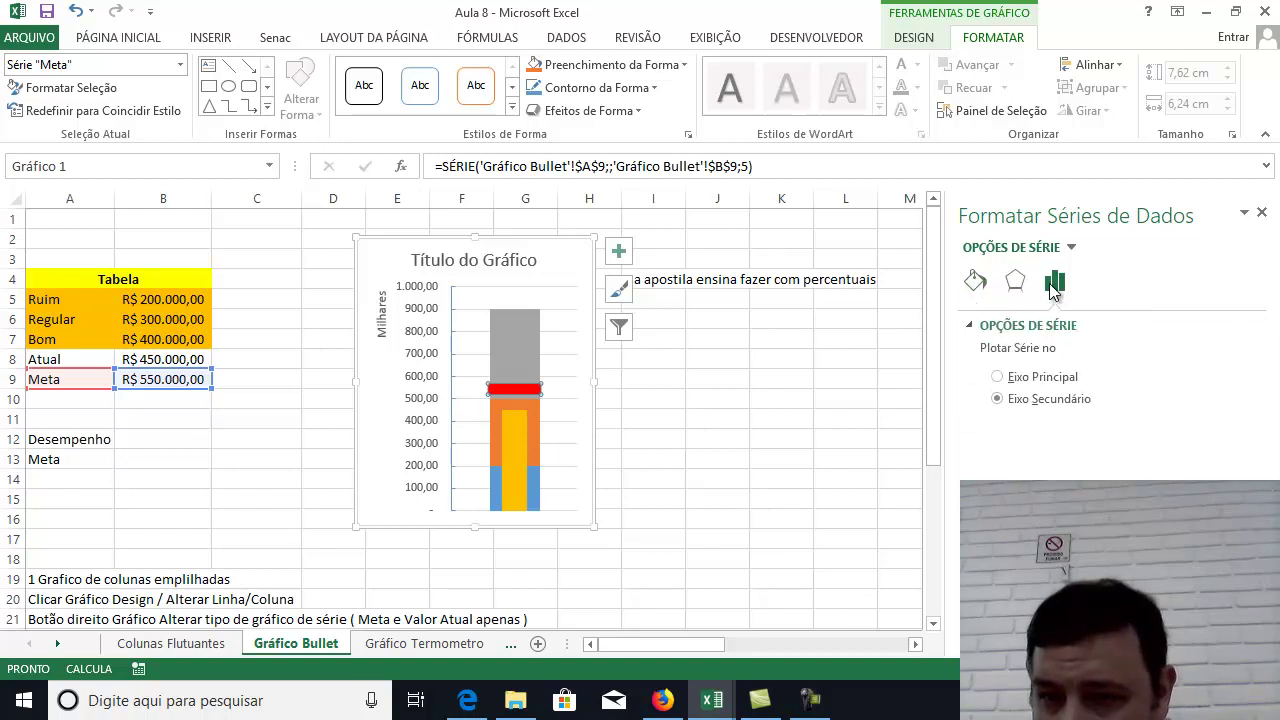
pyautogui.click(971, 326)
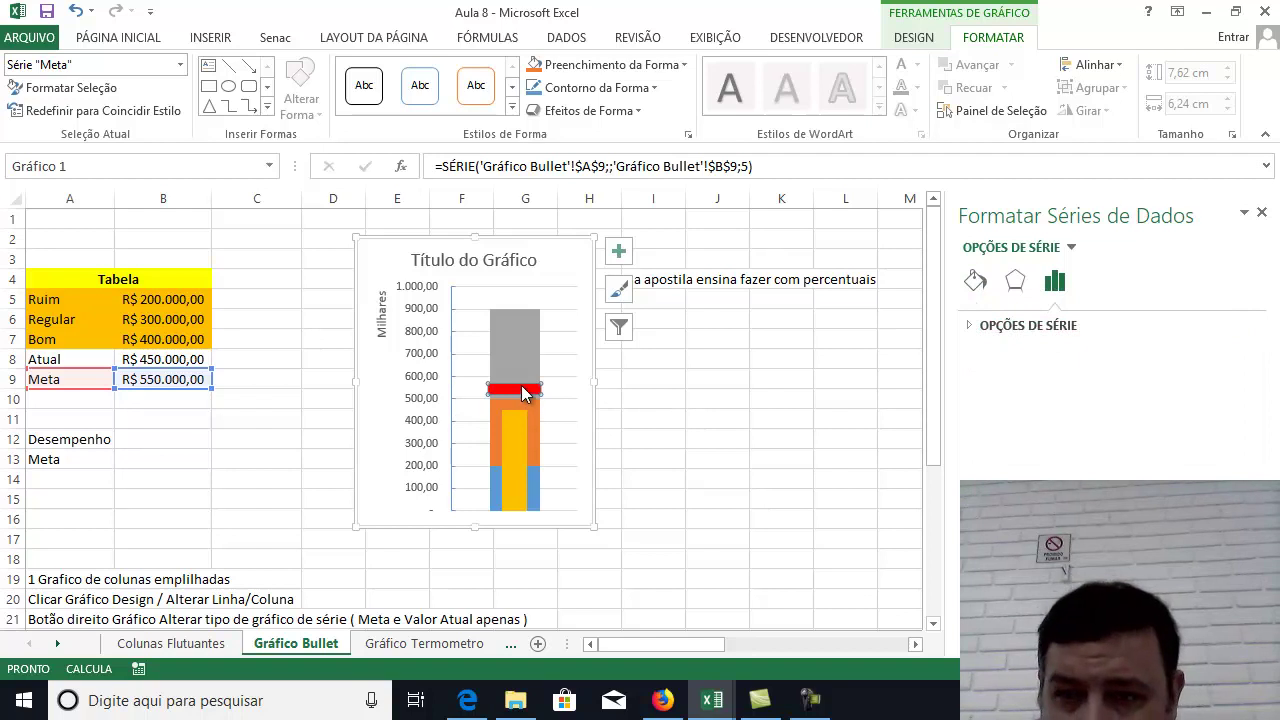
pyautogui.click(525, 391)
pyautogui.click(1013, 285)
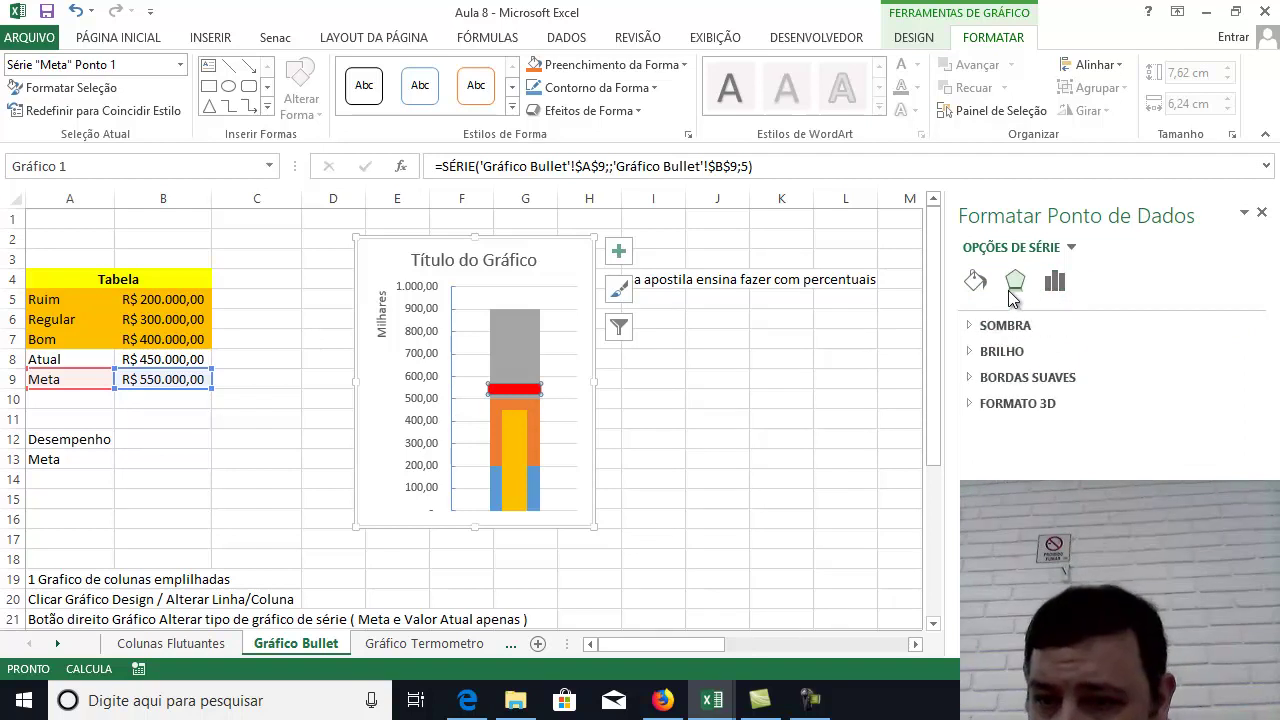
pyautogui.click(975, 281)
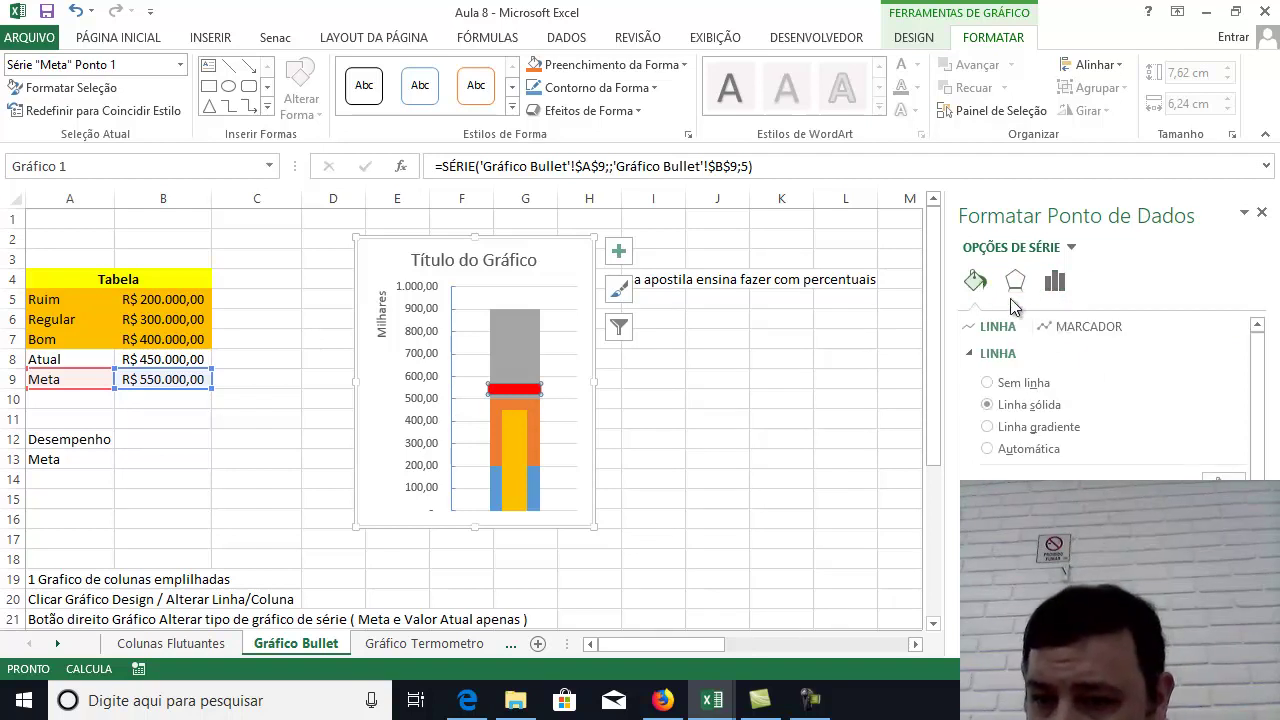
pyautogui.click(1109, 328)
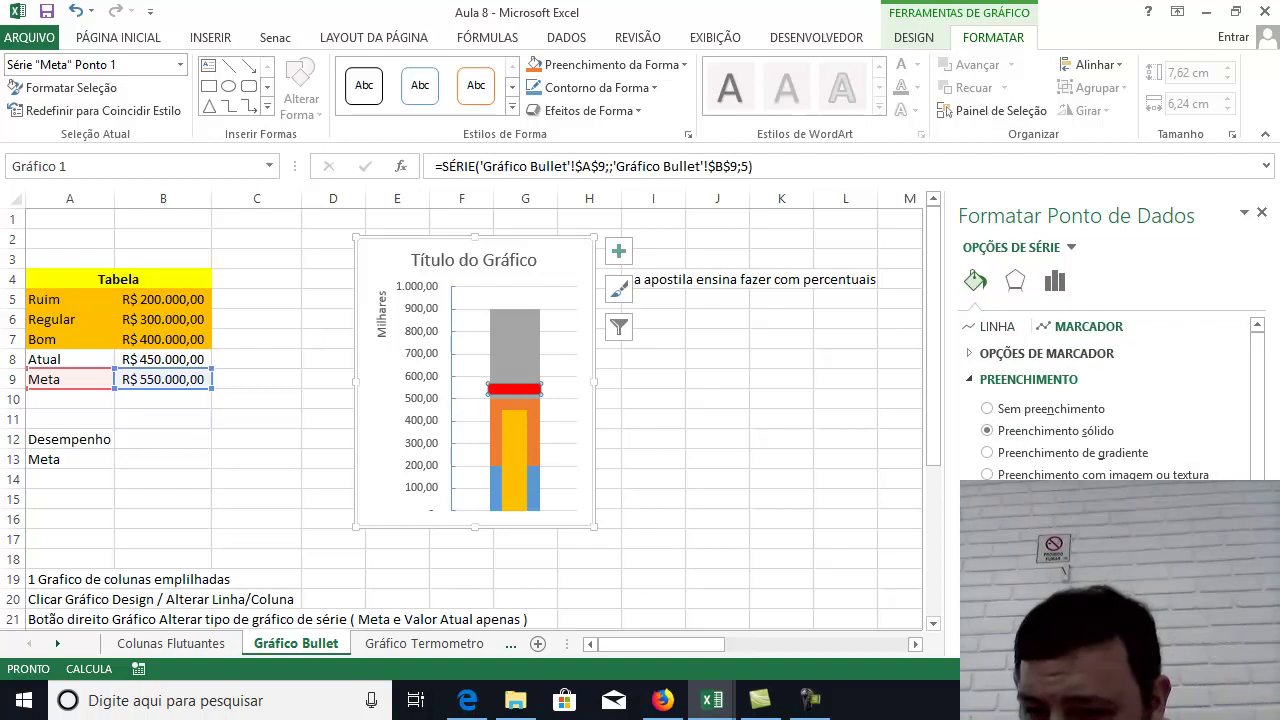
pyautogui.scroll(-1, 1257, 468)
pyautogui.scroll(-1, 1257, 468)
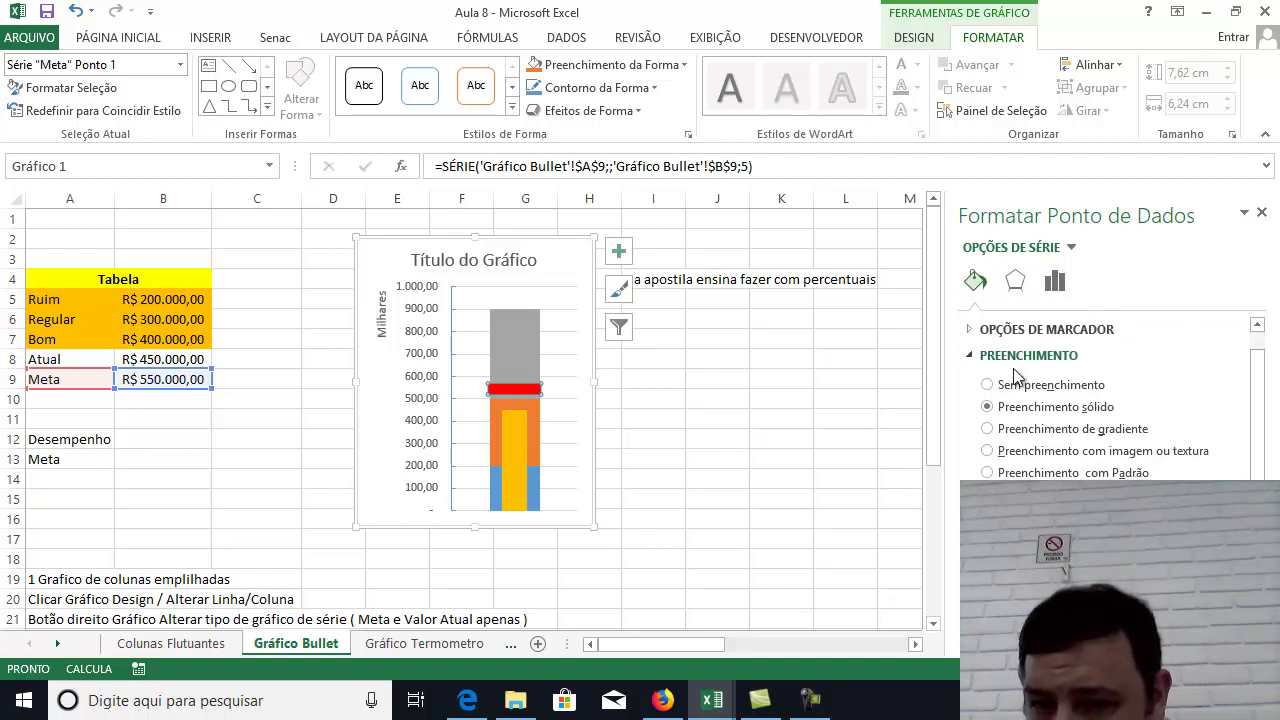
pyautogui.click(970, 336)
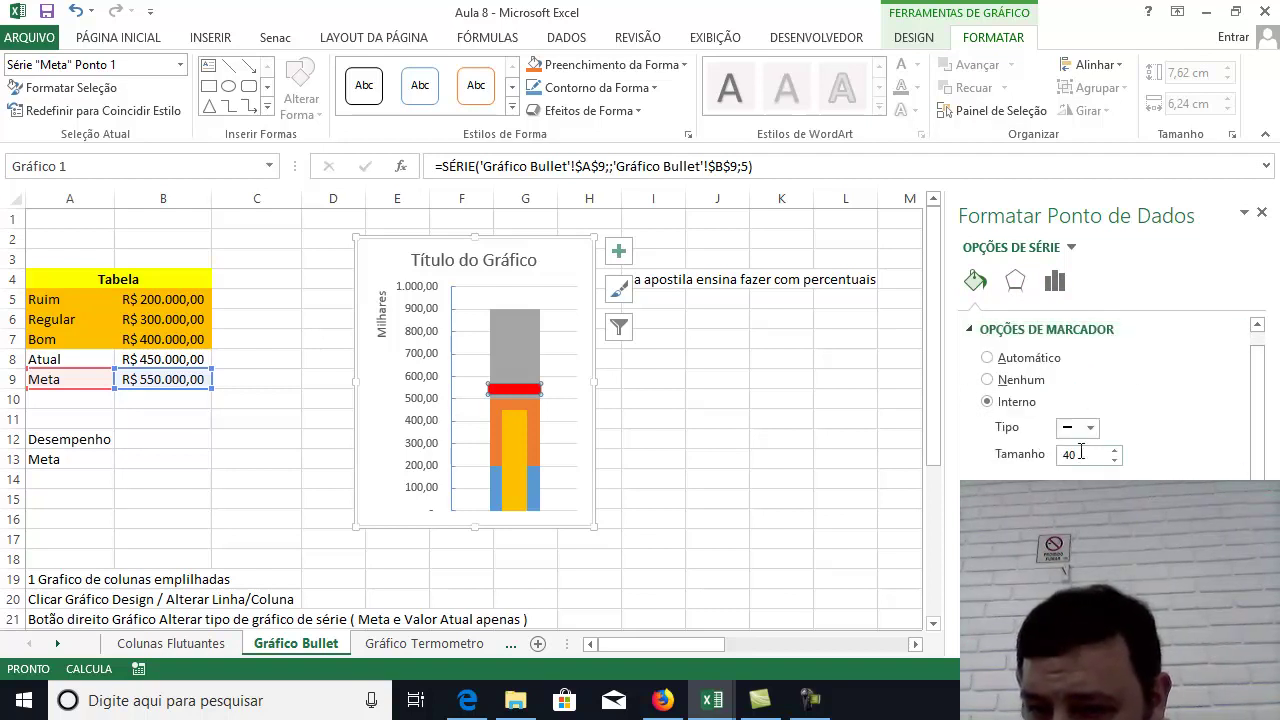
pyautogui.write('20')
pyautogui.press('Return')
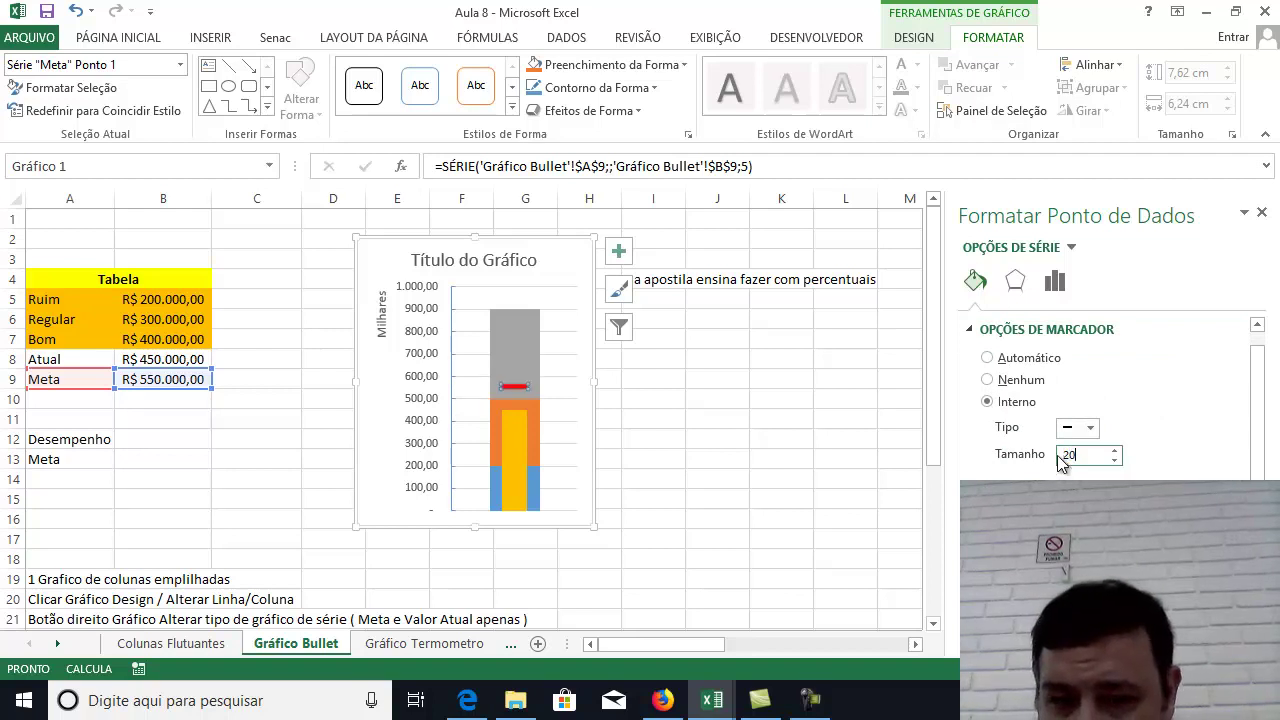
pyautogui.click(706, 355)
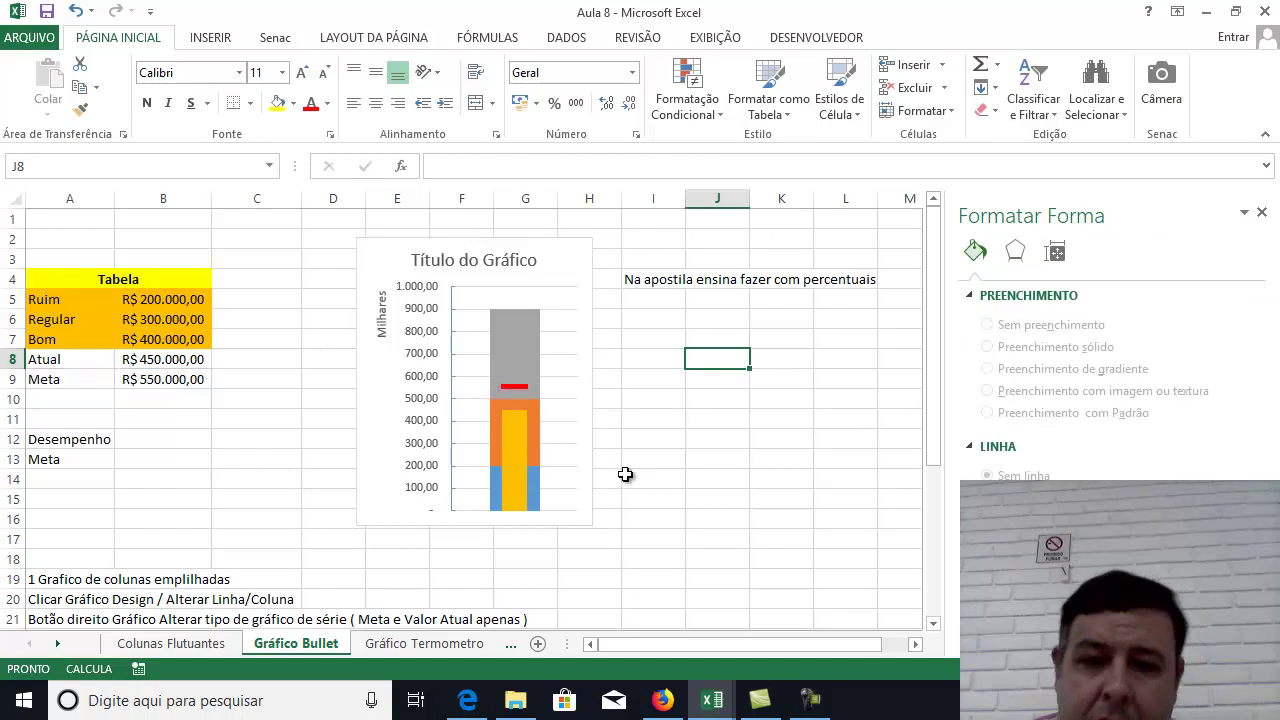
# Fill the Ruim segment of the stacked column with the lightest tint of the theme green as a solid colour.
pyautogui.click(535, 494)
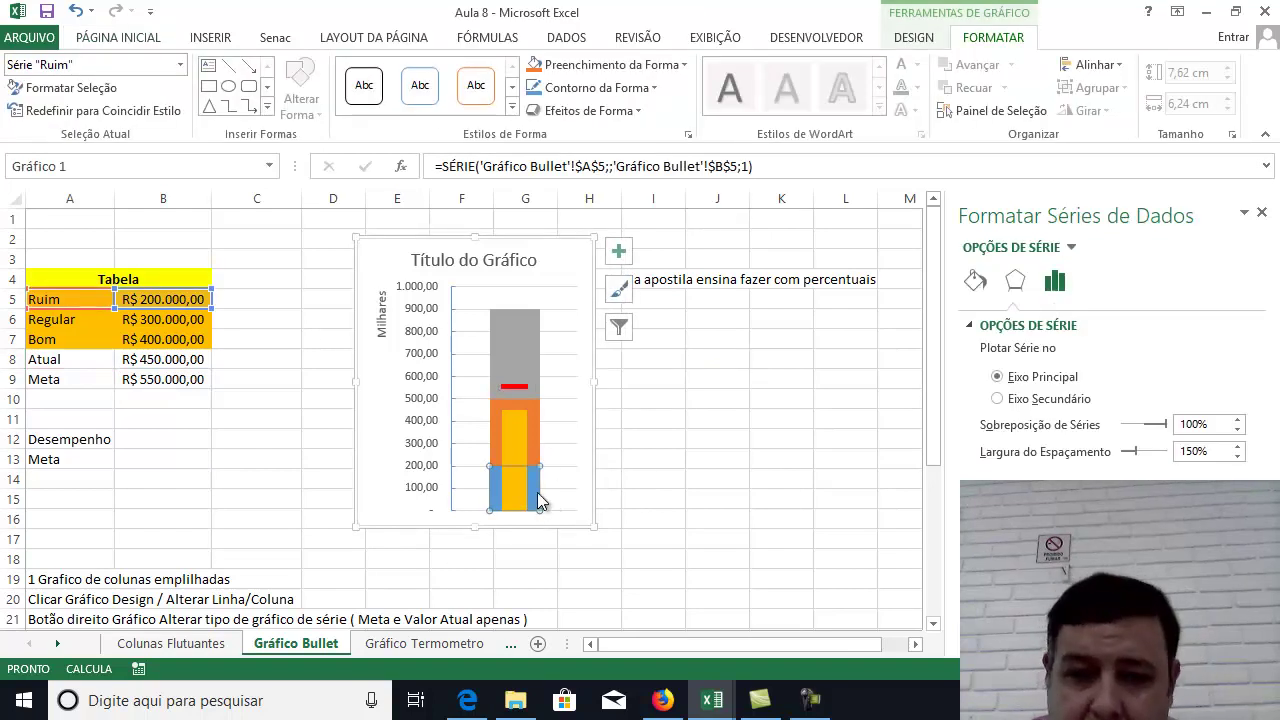
pyautogui.click(530, 436)
pyautogui.click(537, 378)
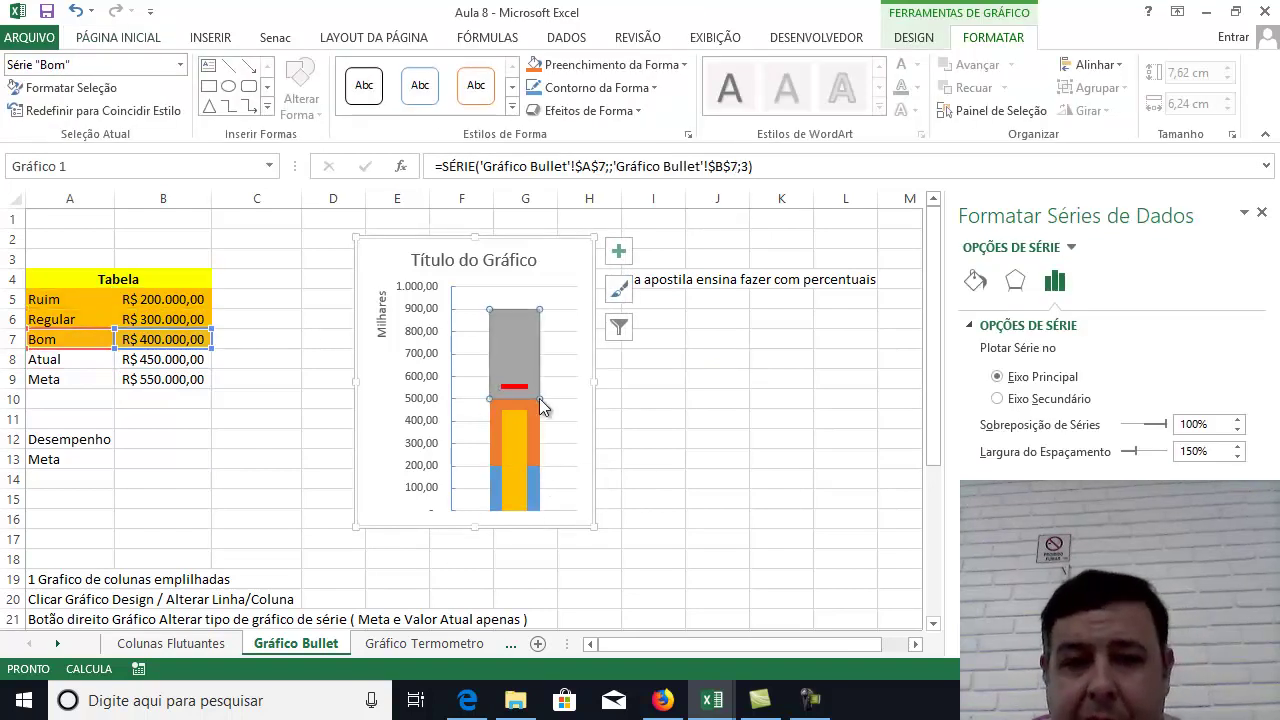
pyautogui.click(532, 492)
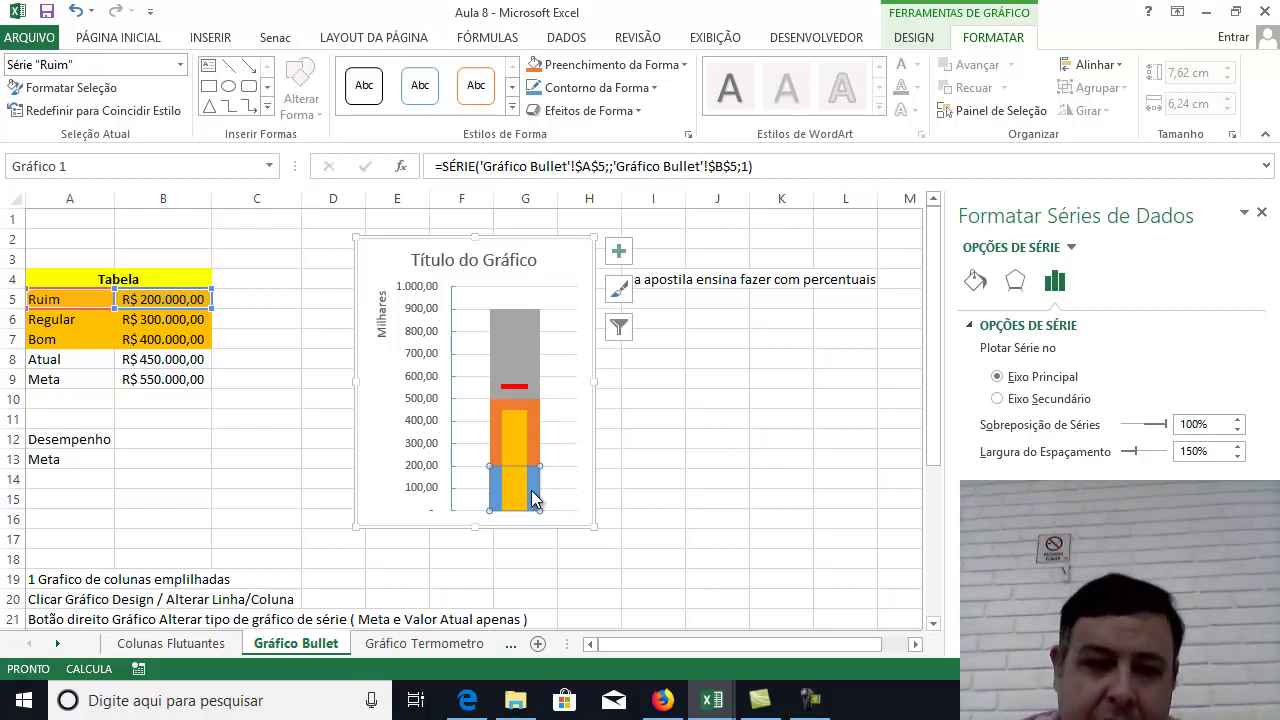
pyautogui.click(497, 500)
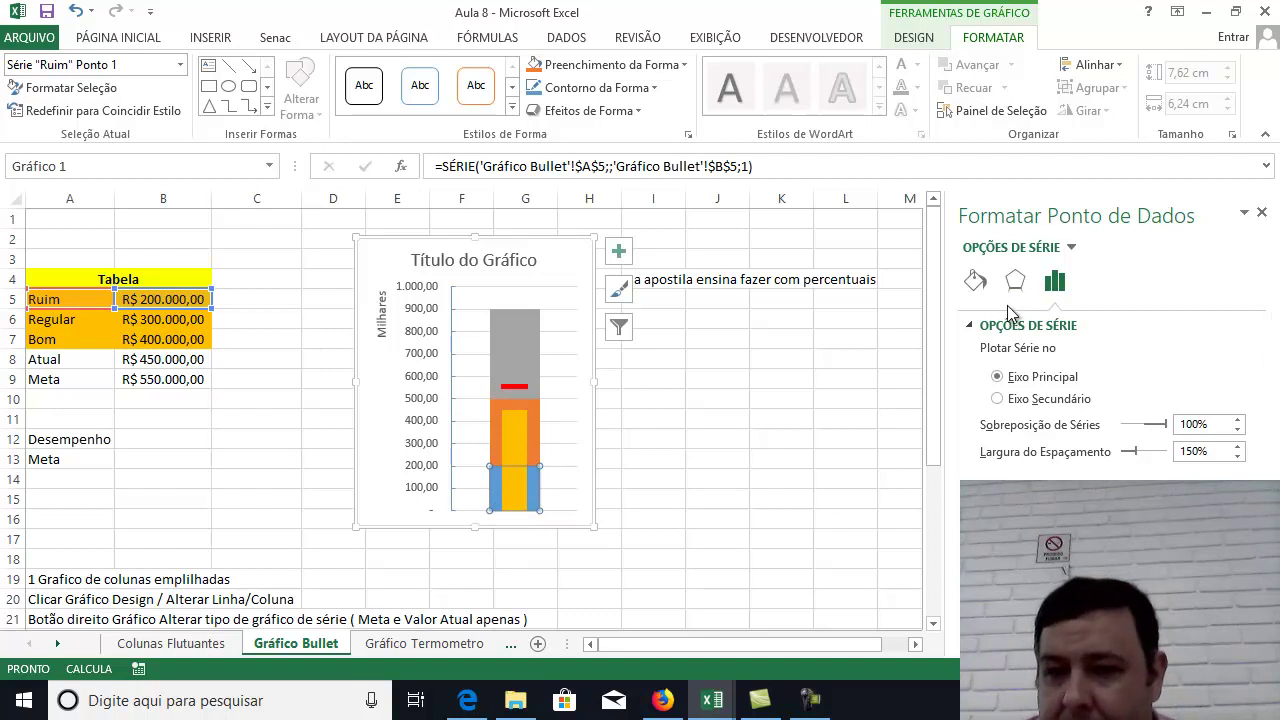
pyautogui.click(972, 281)
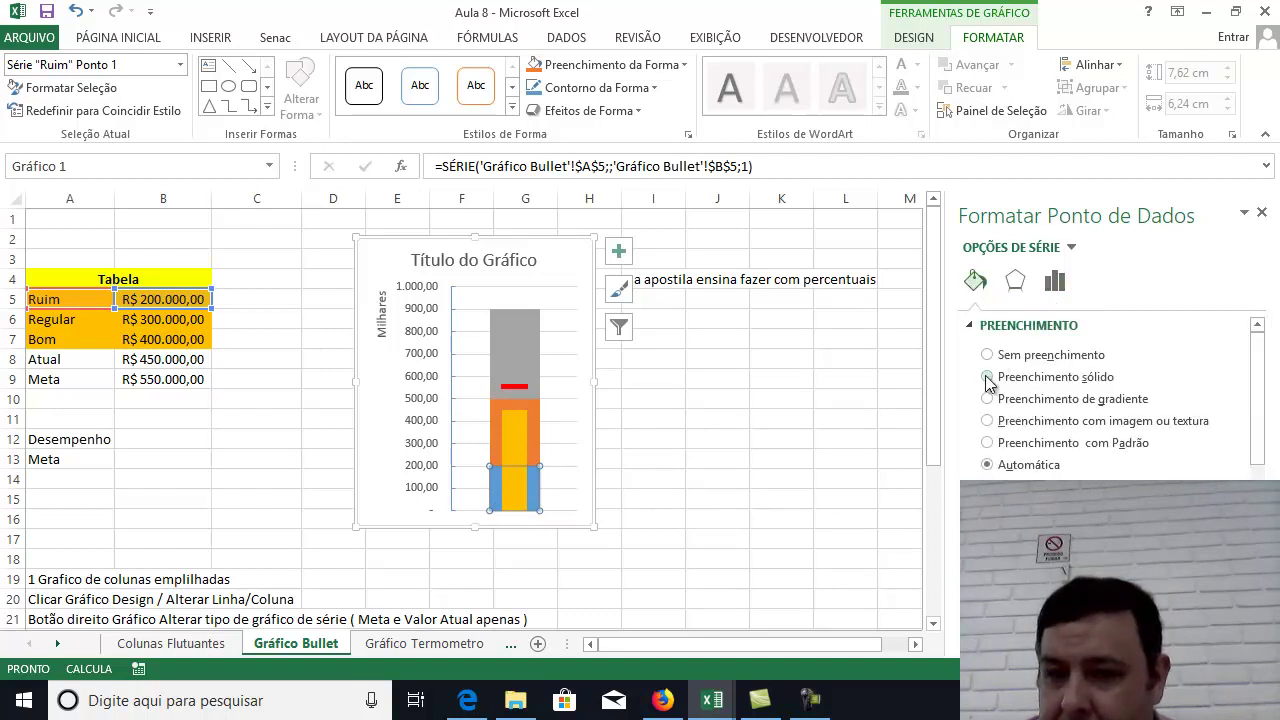
pyautogui.click(987, 377)
pyautogui.click(1232, 531)
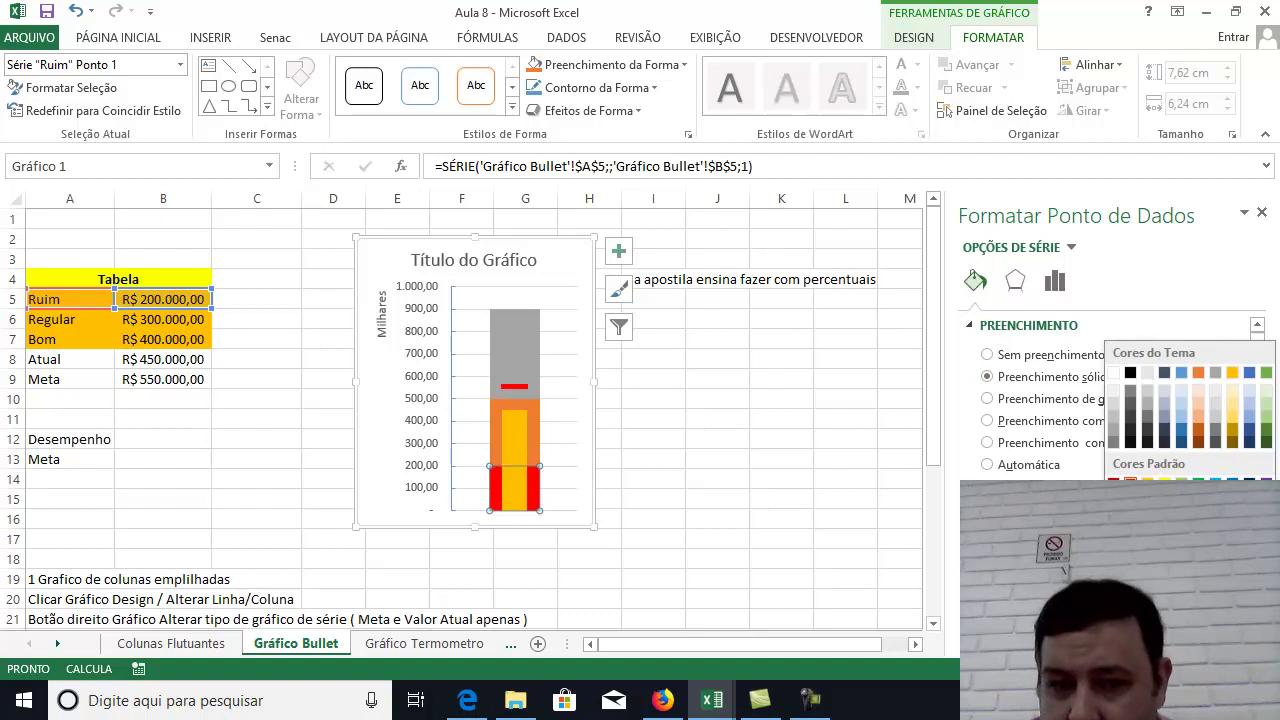
pyautogui.click(1268, 393)
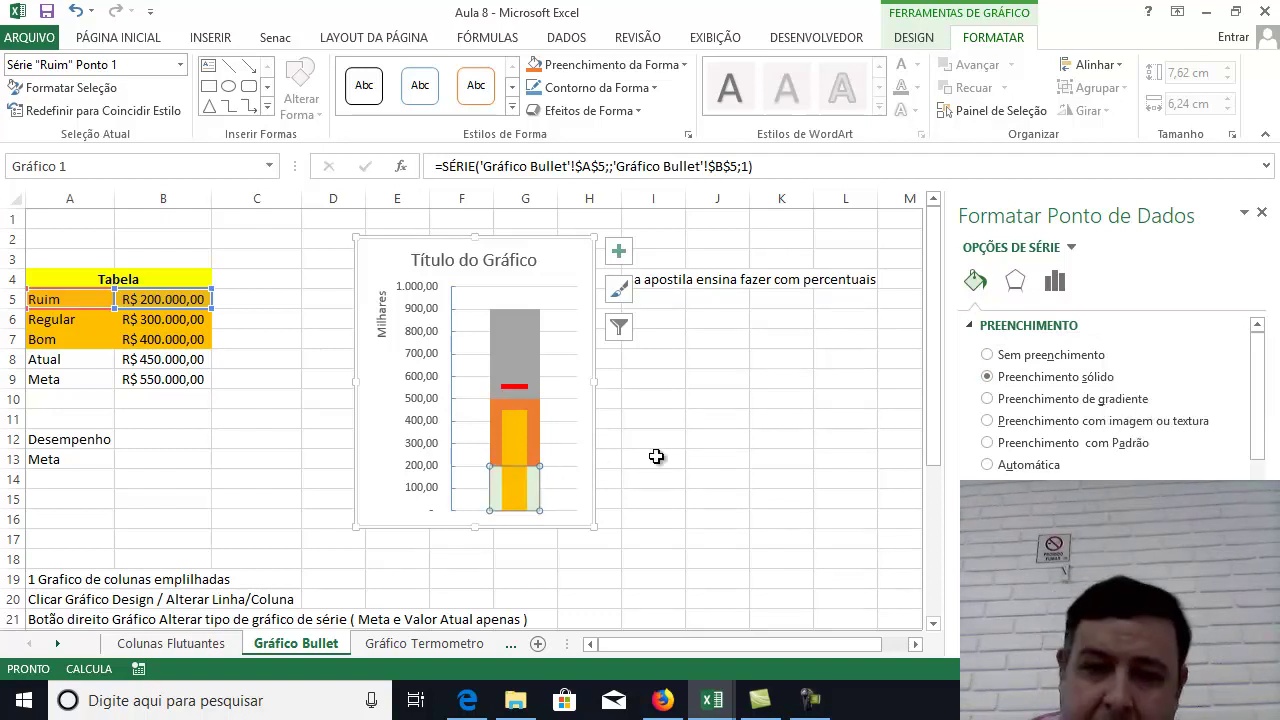
# Fill the Regular segment of the stacked column with the second-lightest tint of the theme green.
pyautogui.click(535, 435)
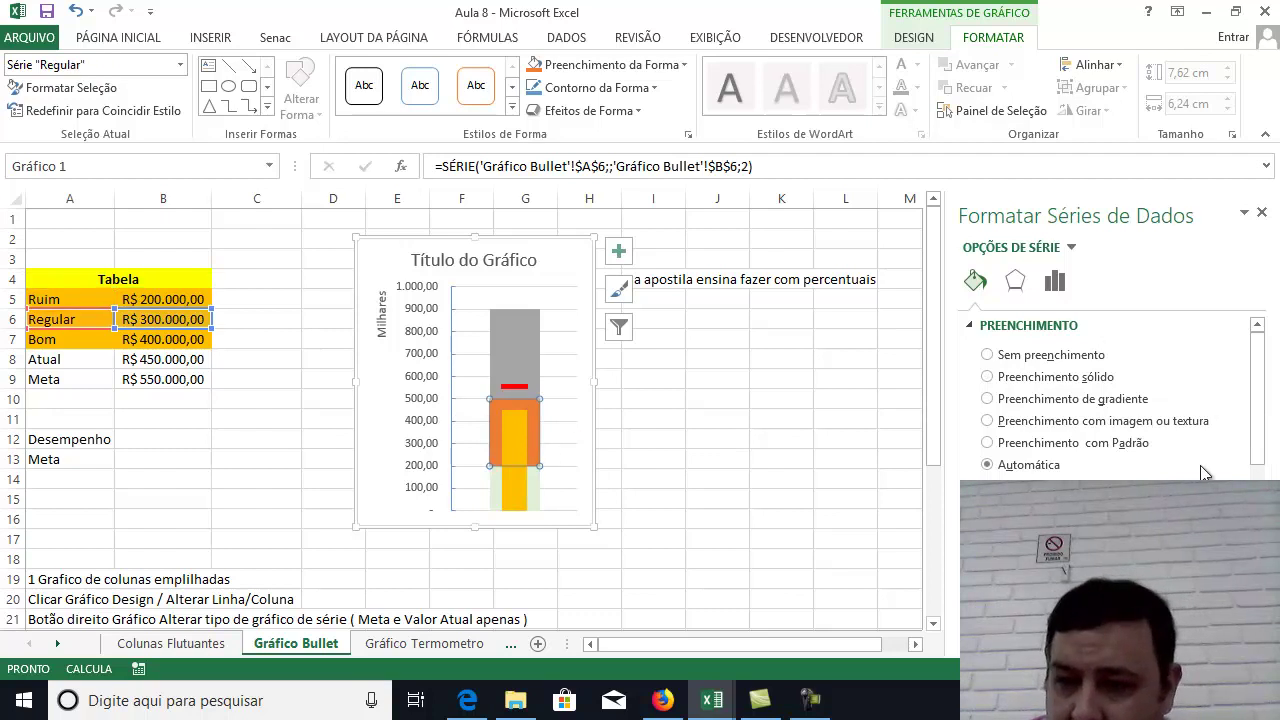
pyautogui.click(1235, 495)
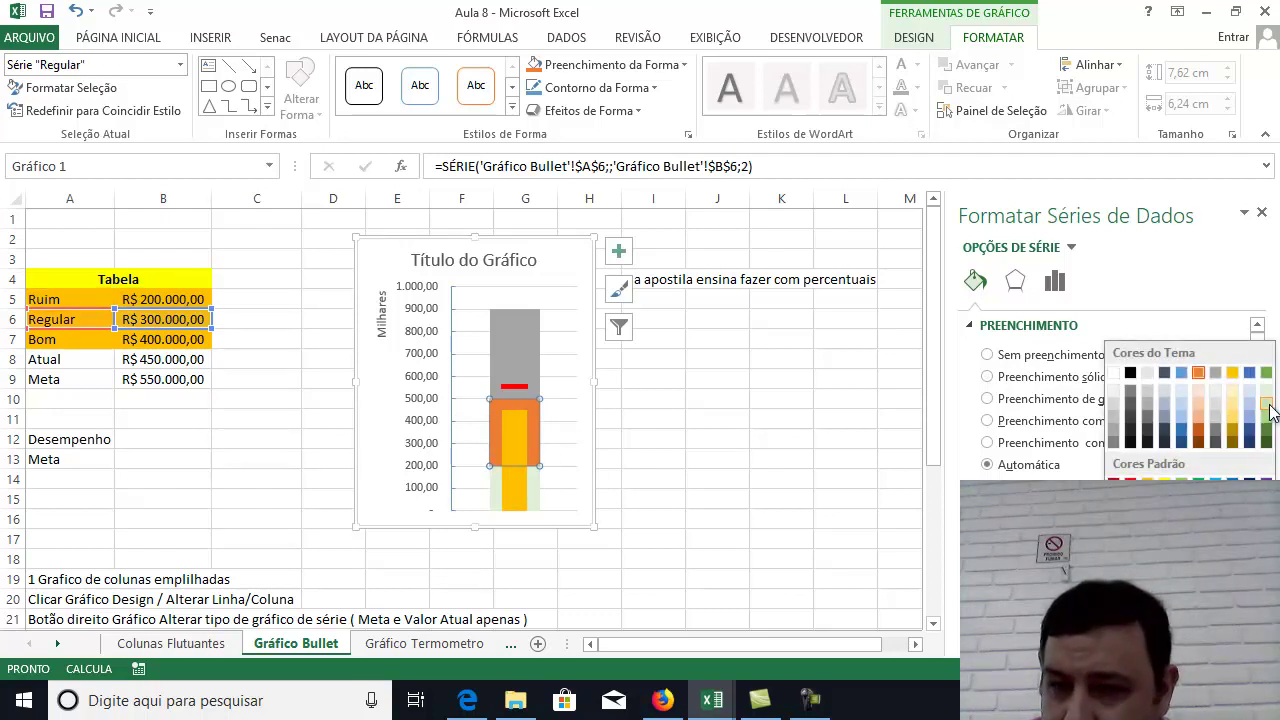
pyautogui.click(1267, 410)
# Fill the Bom segment of the stacked column with the base theme green.
pyautogui.click(537, 361)
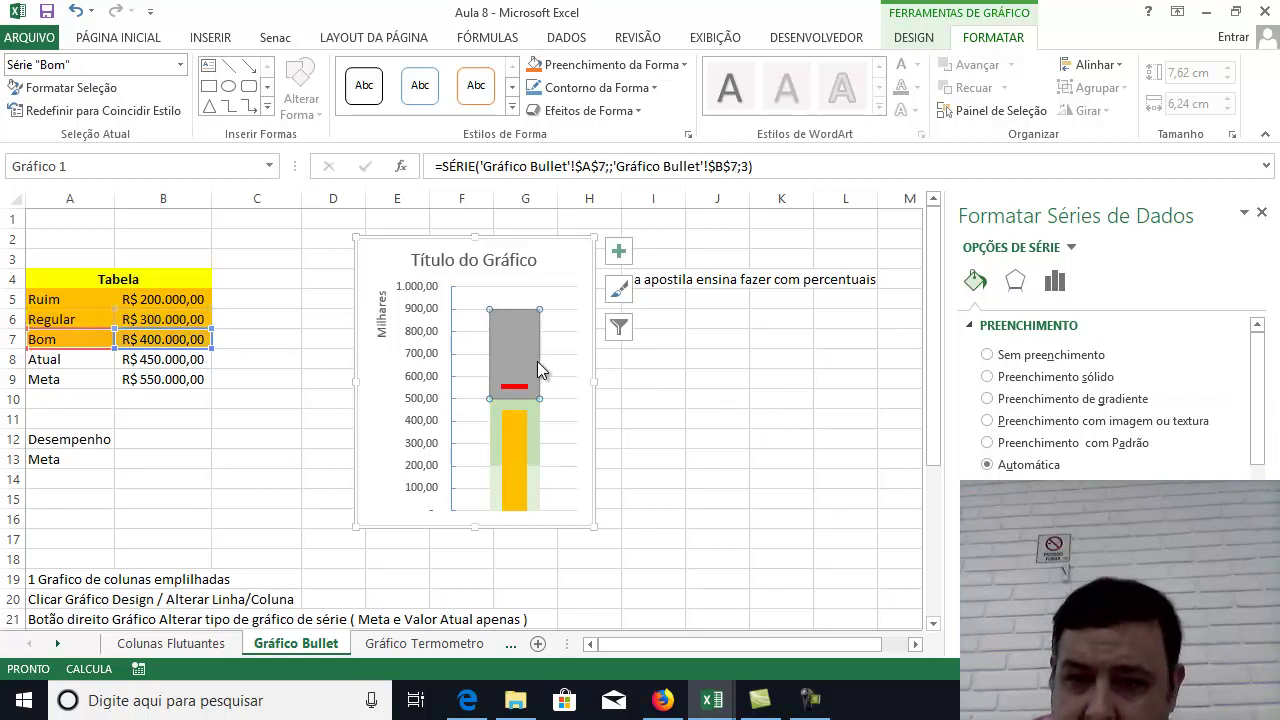
pyautogui.click(1235, 530)
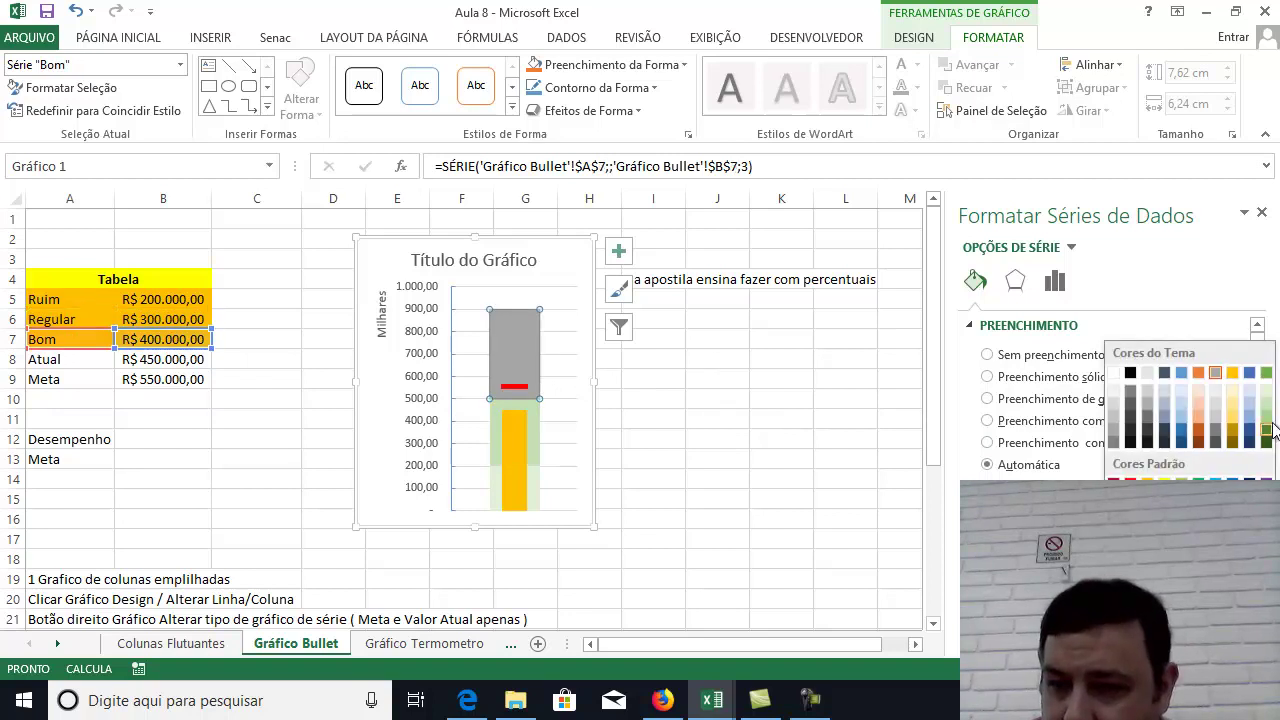
pyautogui.click(1267, 373)
pyautogui.click(912, 456)
# Give the narrow Atual bar a solid fill in the darkest shade of the theme green.
pyautogui.click(507, 444)
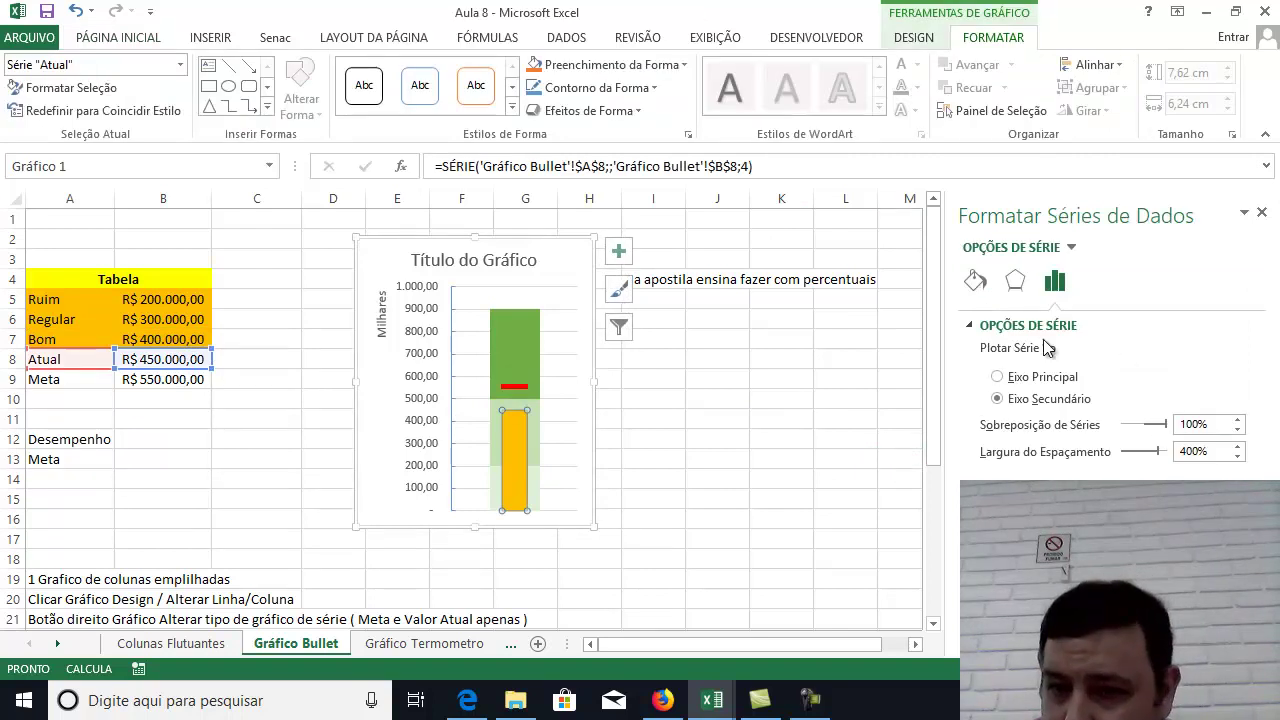
pyautogui.click(980, 280)
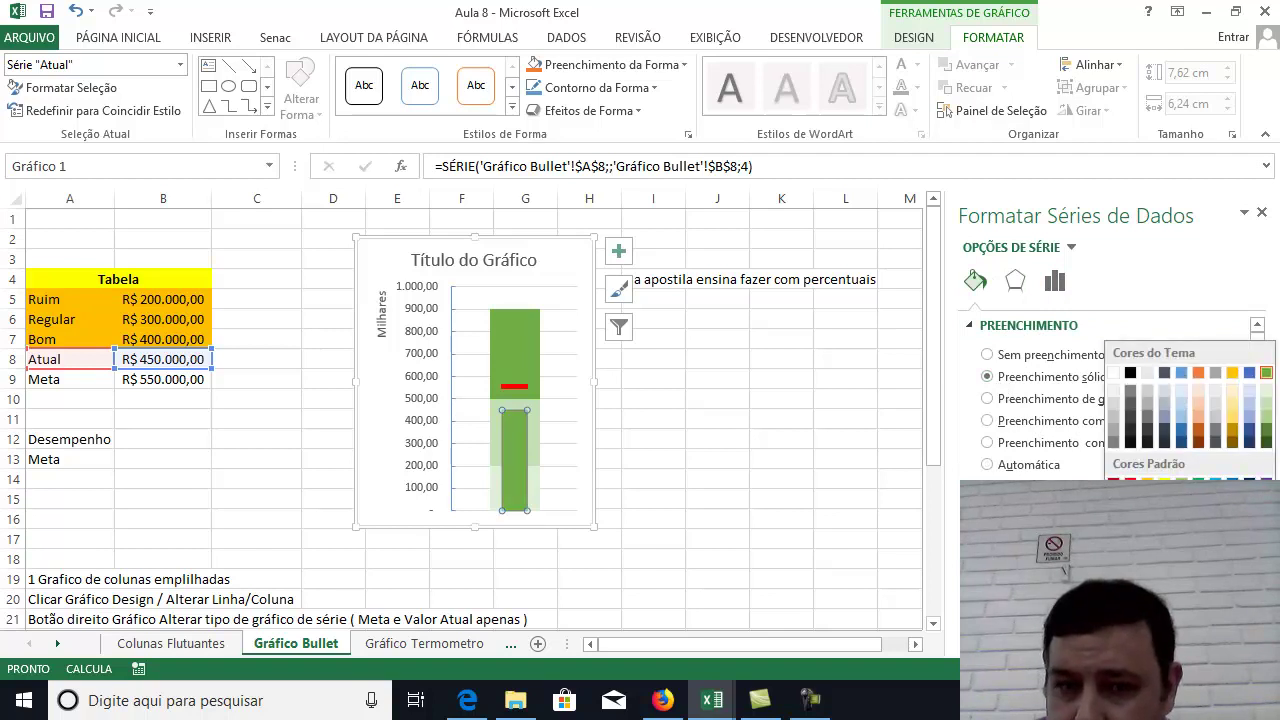
pyautogui.click(1267, 442)
pyautogui.click(752, 418)
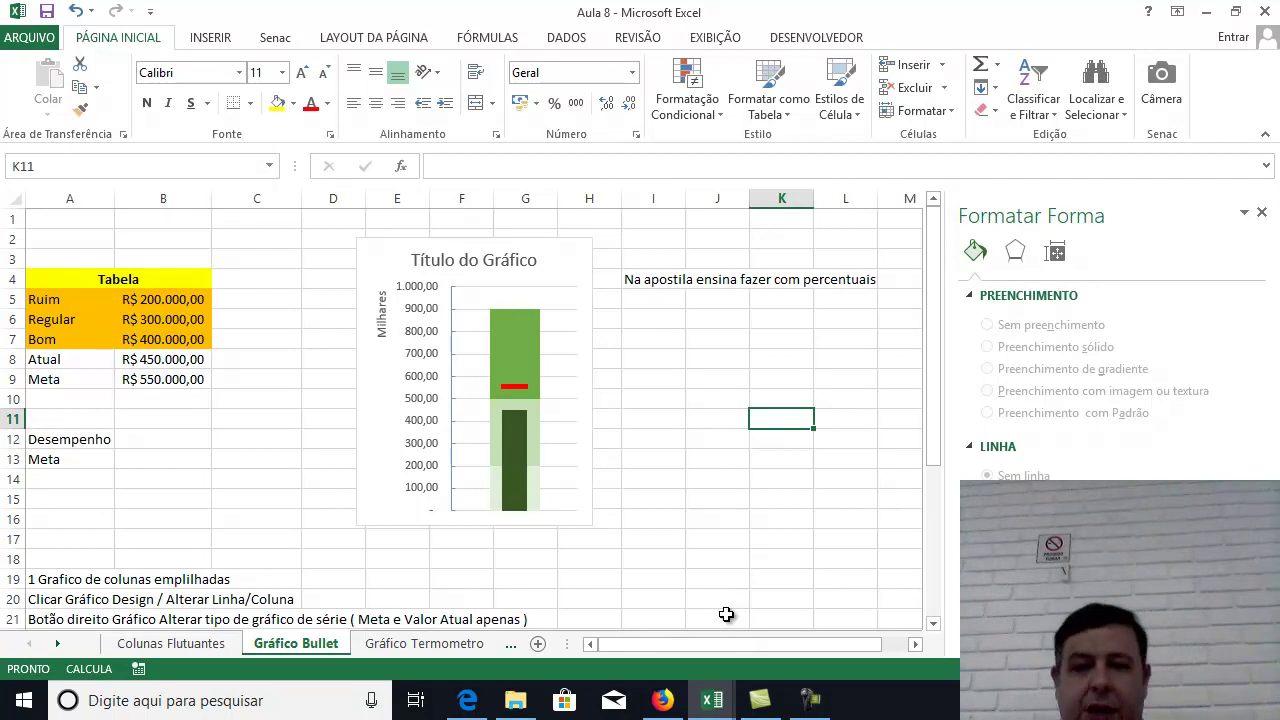
pyautogui.click(675, 487)
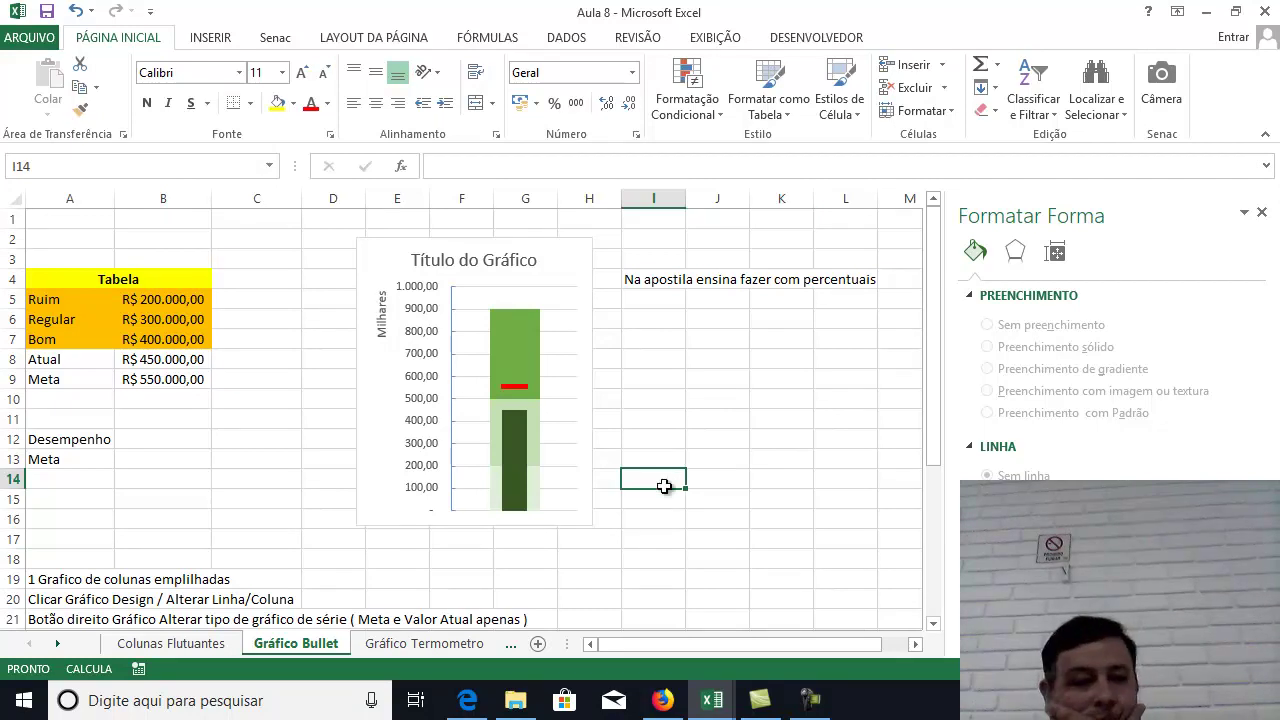
# Move the finished chart titled Bullet from the far columns to columns I–L, beside the new chart, for comparison.
pyautogui.scroll(-5, 692, 526)
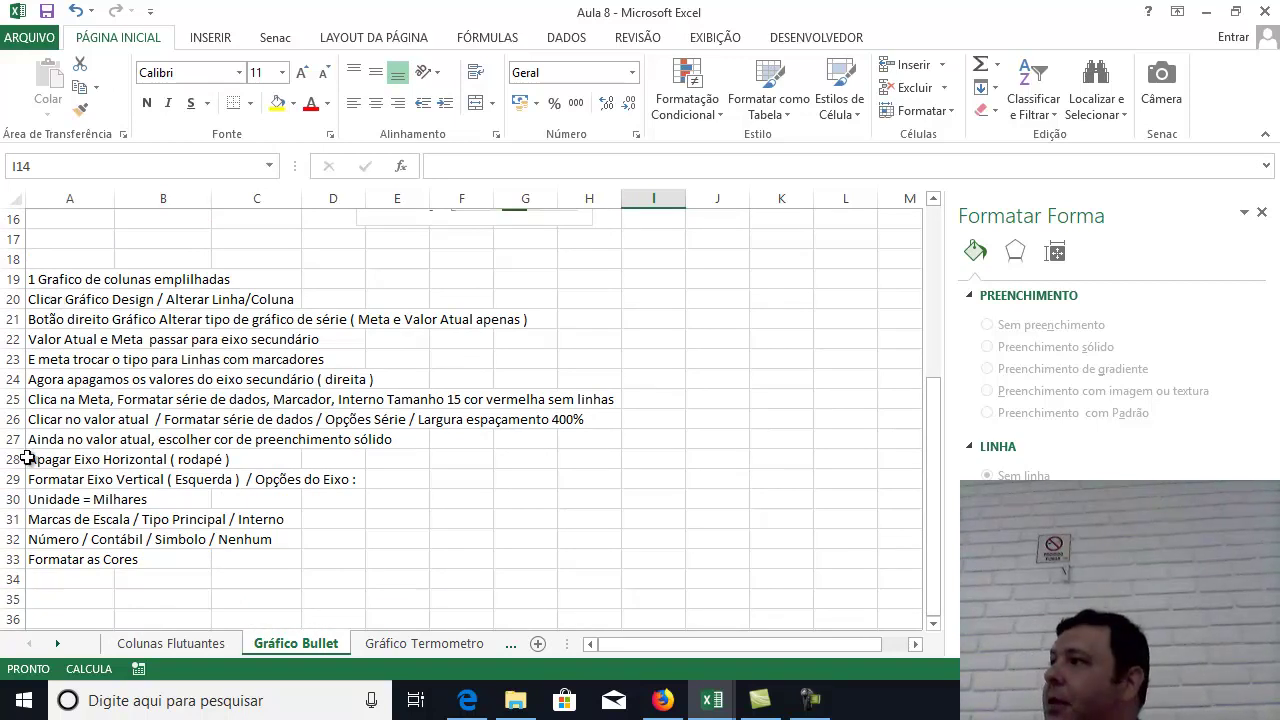
pyautogui.scroll(5, 630, 520)
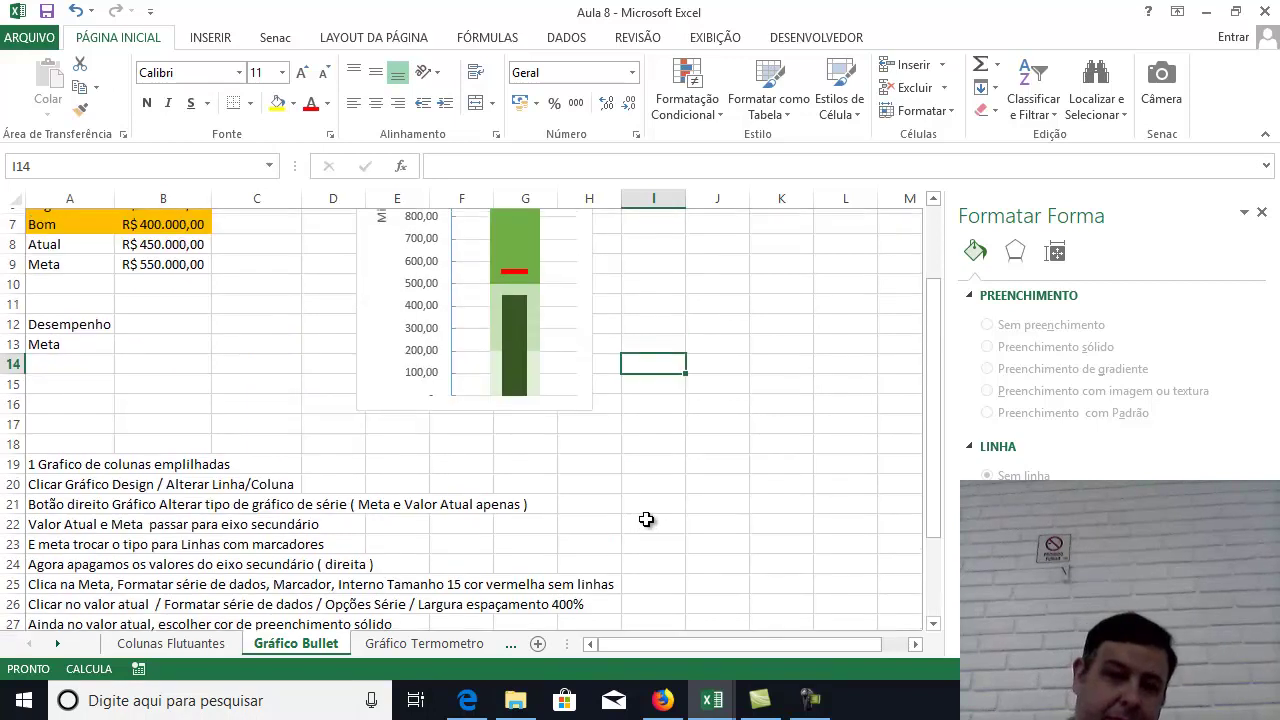
pyautogui.moveTo(730, 648); pyautogui.dragTo(913, 646)
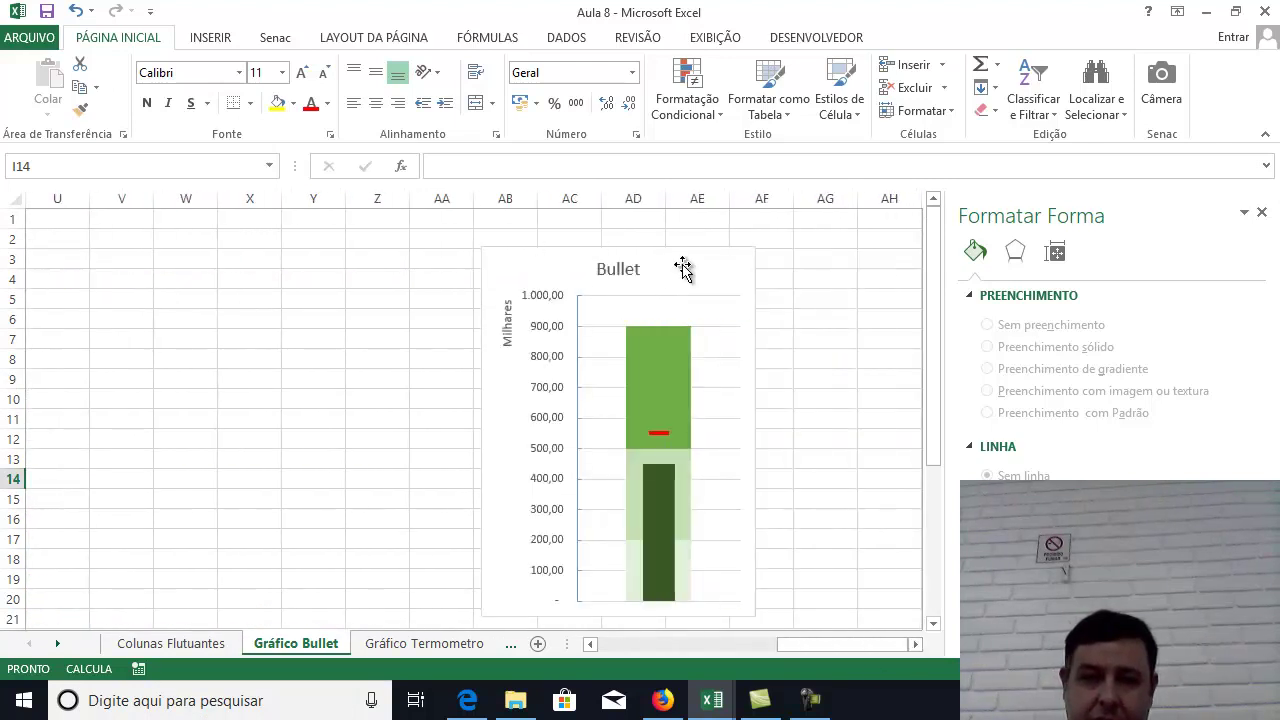
pyautogui.click(724, 257)
pyautogui.moveTo(724, 257); pyautogui.dragTo(384, 246)
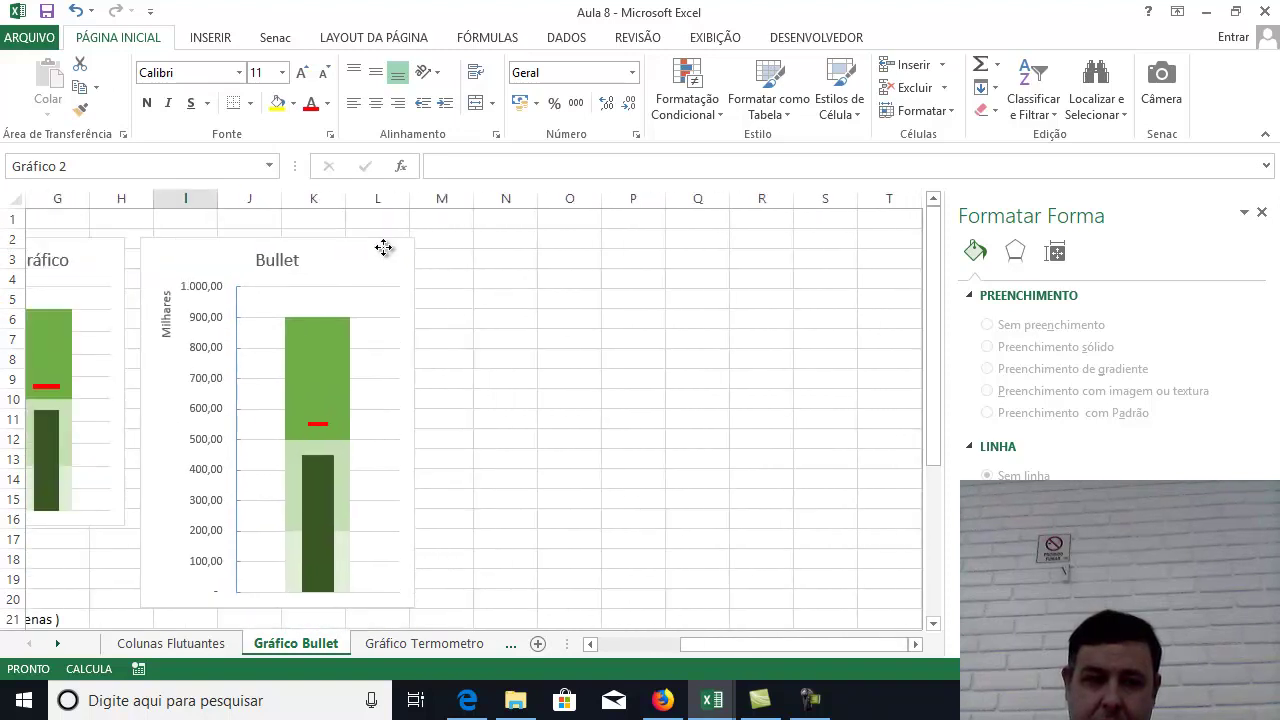
pyautogui.click(622, 644)
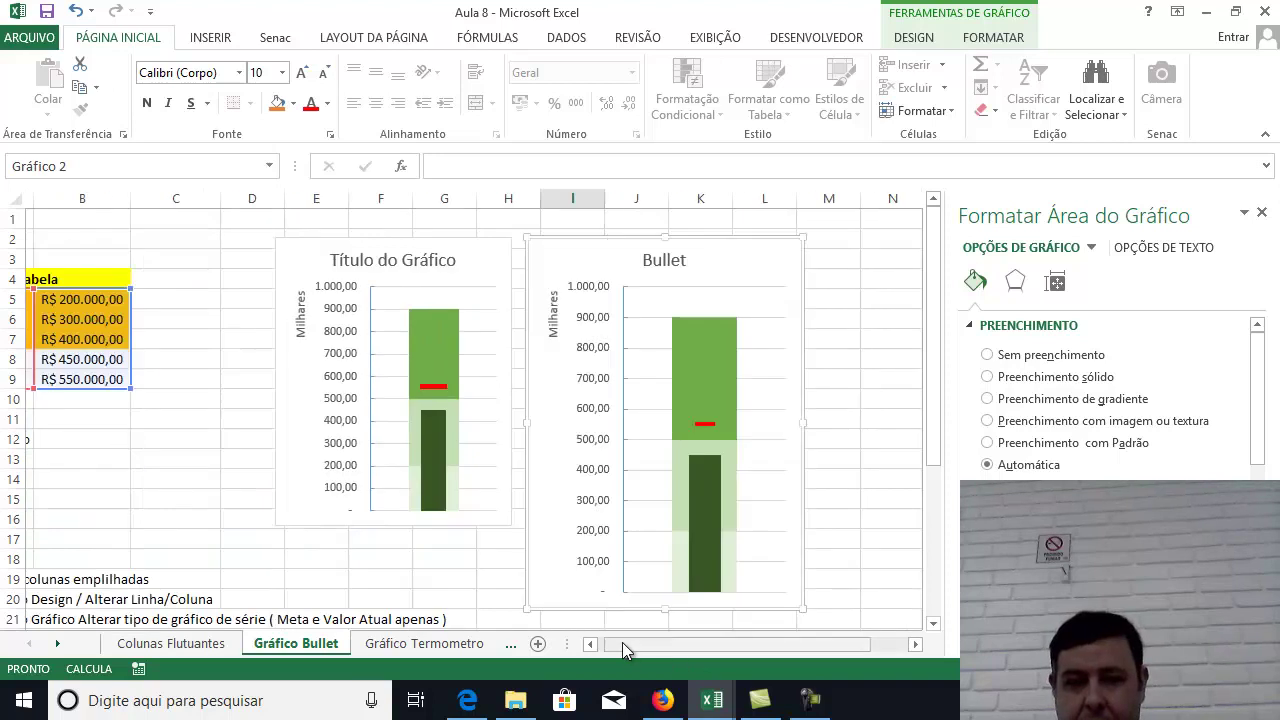
# Switch to the Gráfico Termometro sheet and close the formatting pane.
pyautogui.click(424, 643)
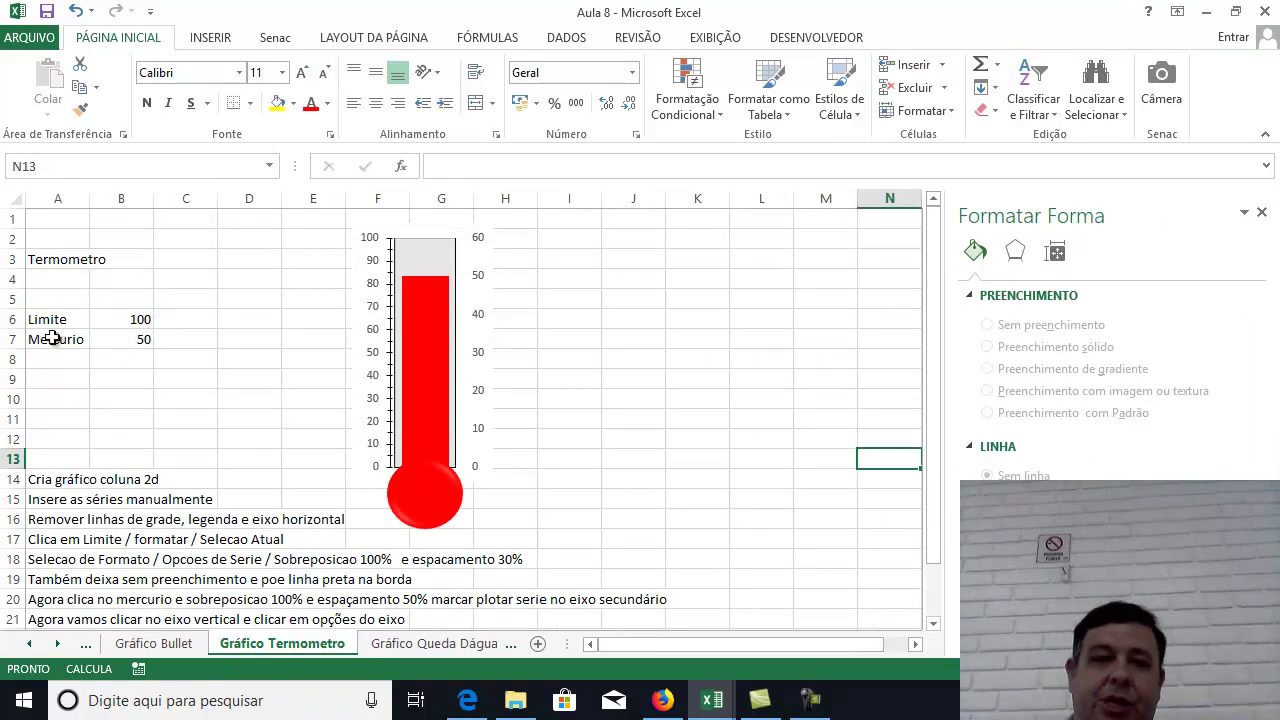
pyautogui.click(86, 327)
pyautogui.moveTo(86, 327); pyautogui.dragTo(140, 334)
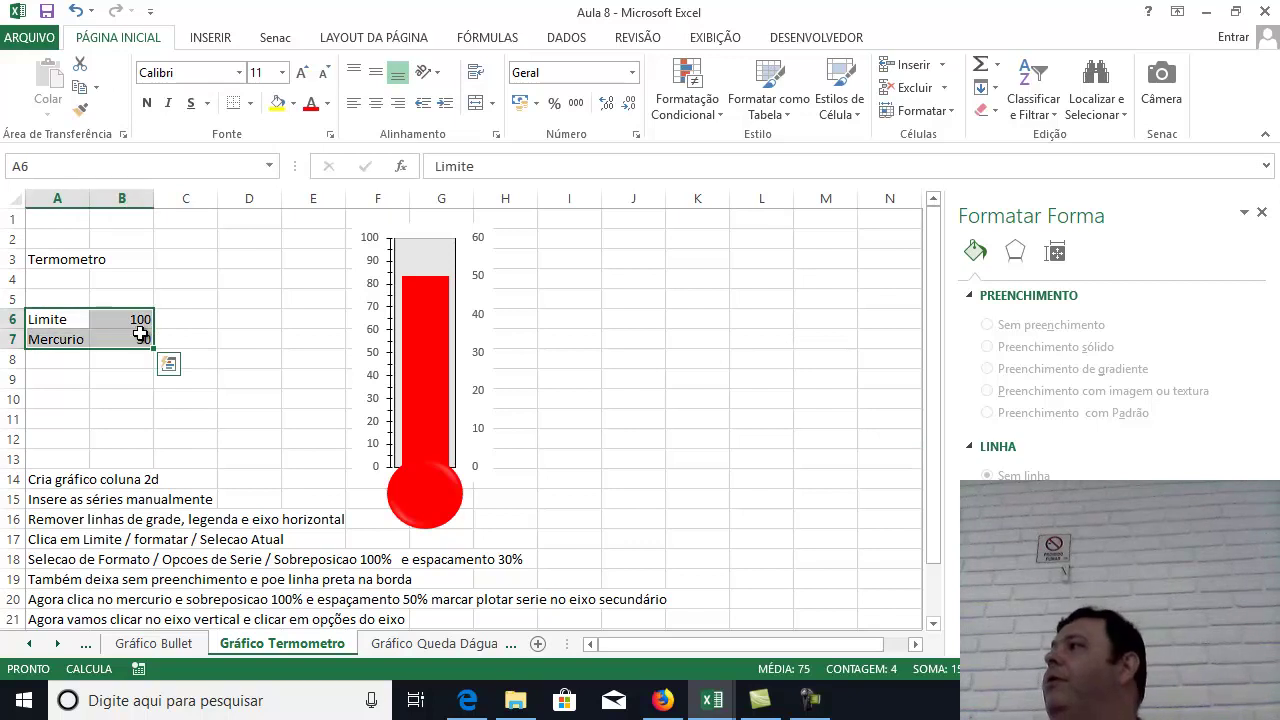
pyautogui.click(208, 380)
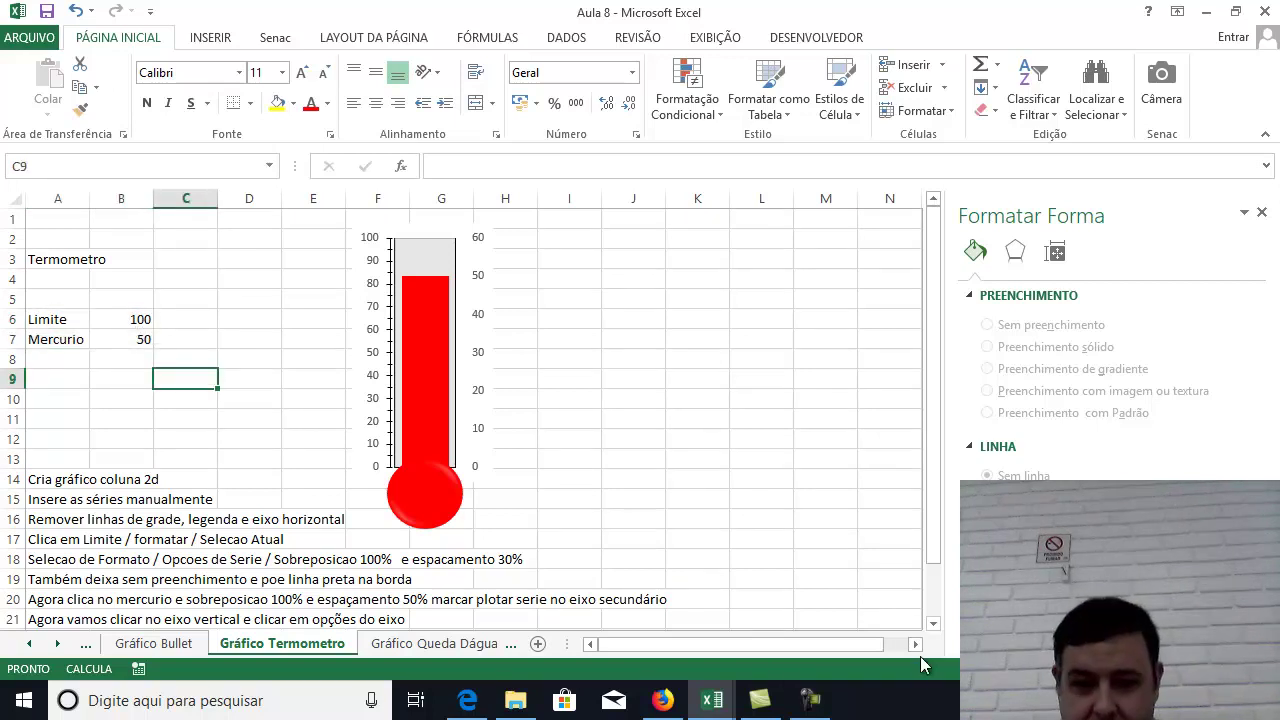
pyautogui.click(1261, 212)
pyautogui.click(762, 338)
# Examine the Limite and Mercurio cells that feed the thermometer chart.
pyautogui.click(40, 320)
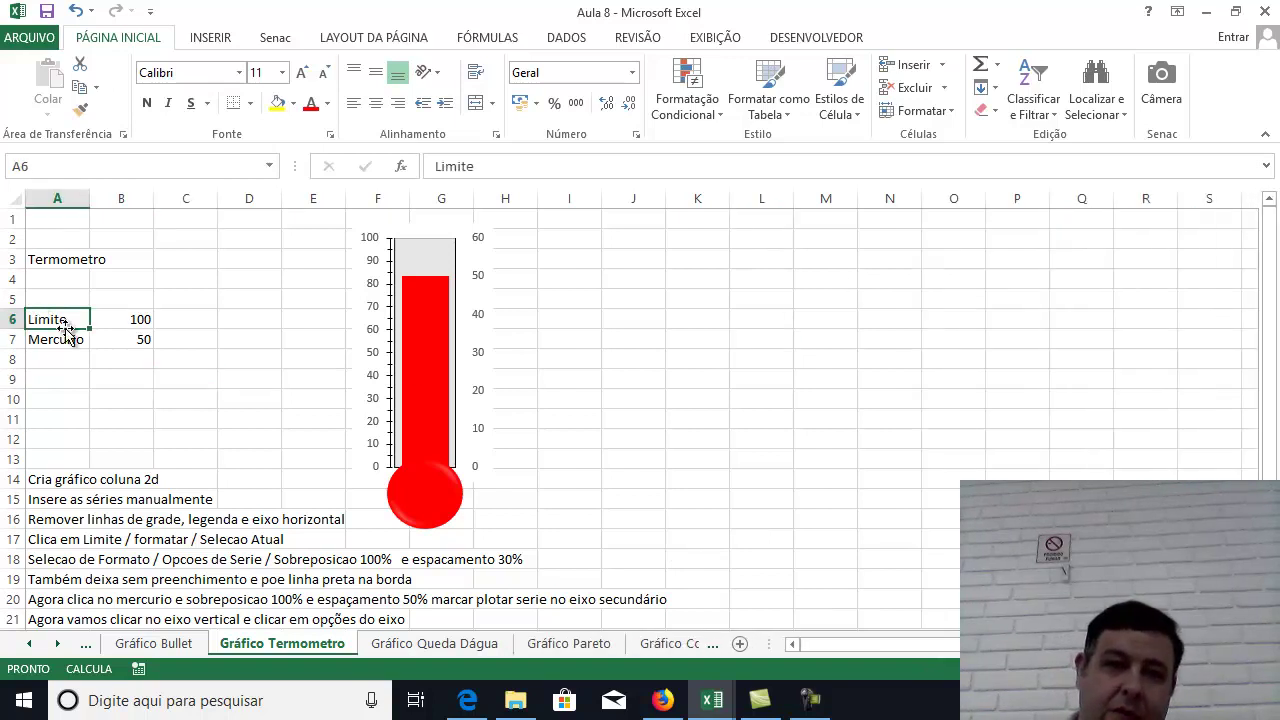
pyautogui.click(137, 320)
pyautogui.click(70, 340)
pyautogui.click(114, 341)
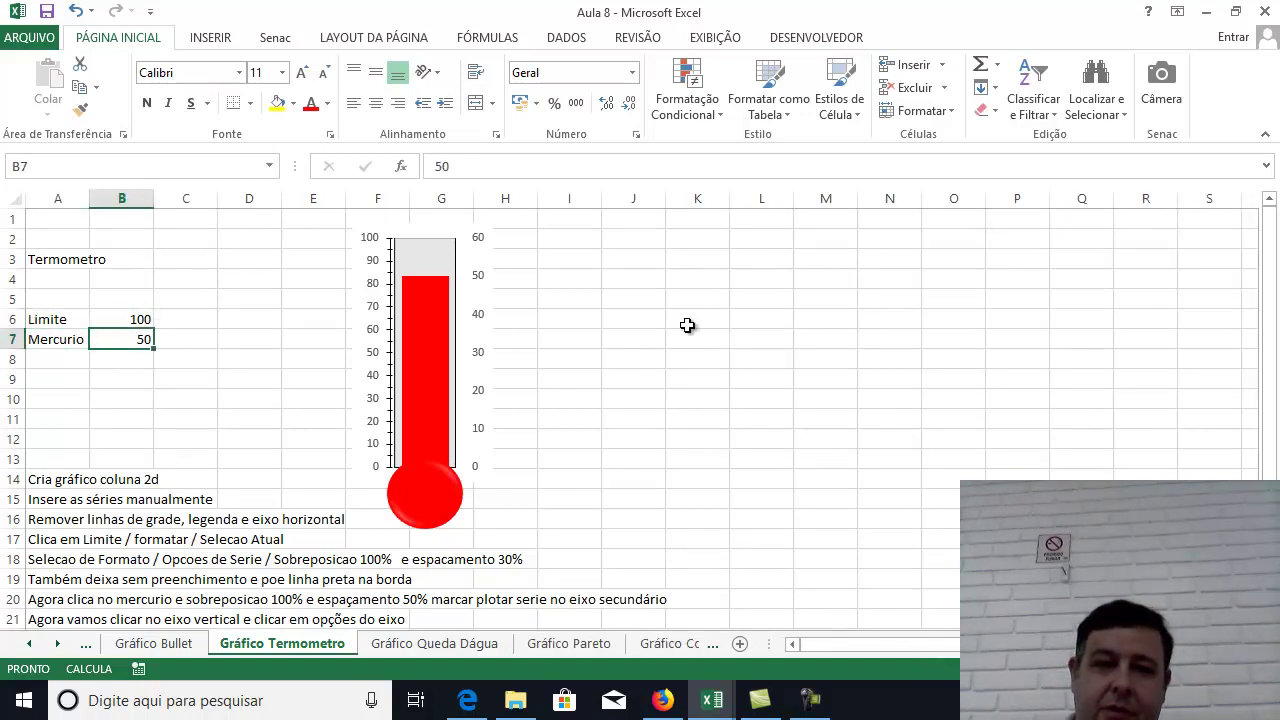
pyautogui.click(705, 326)
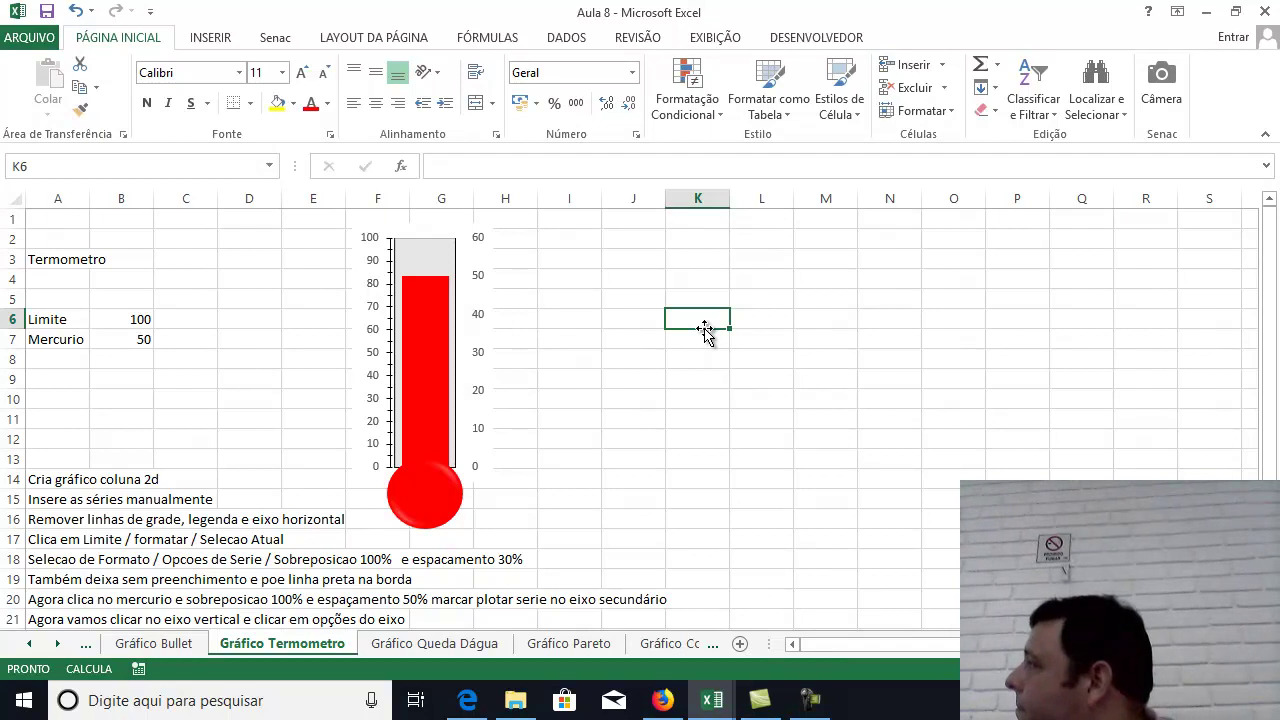
# Move the thermometer chart together with its red bulb shape to columns P–Q, clearing the area beside the table.
pyautogui.click(372, 250)
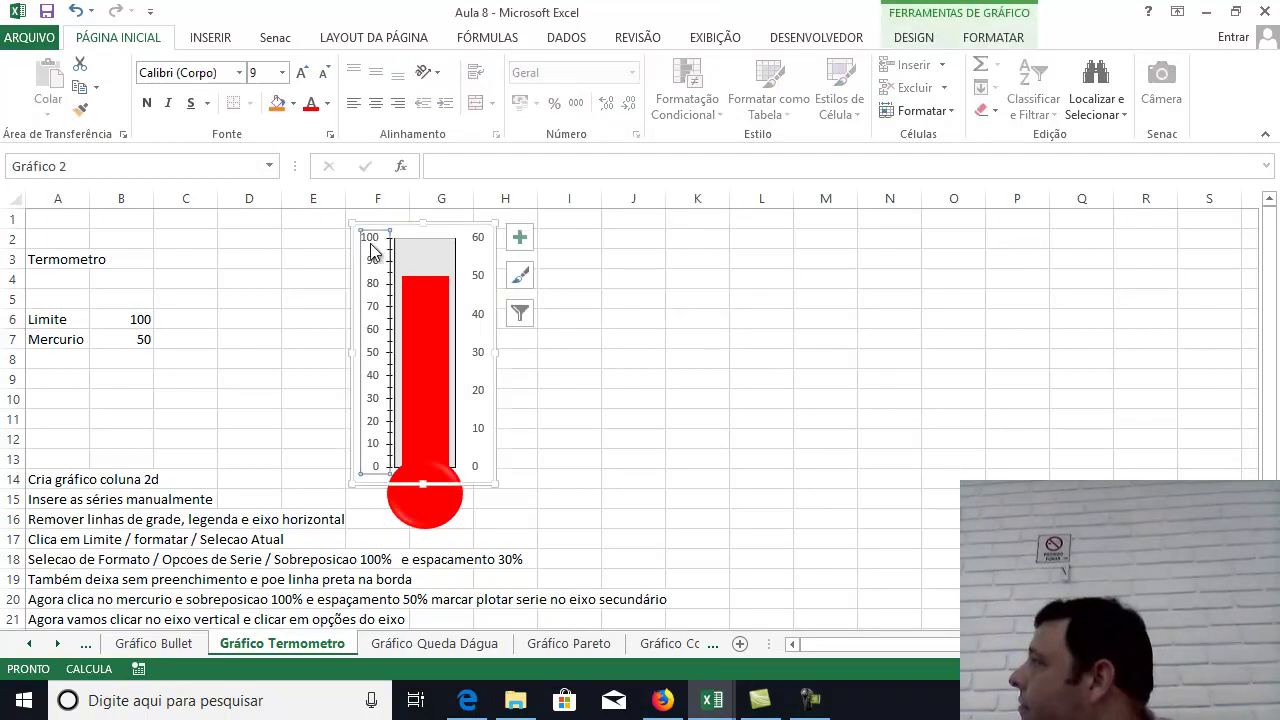
pyautogui.click(429, 517)
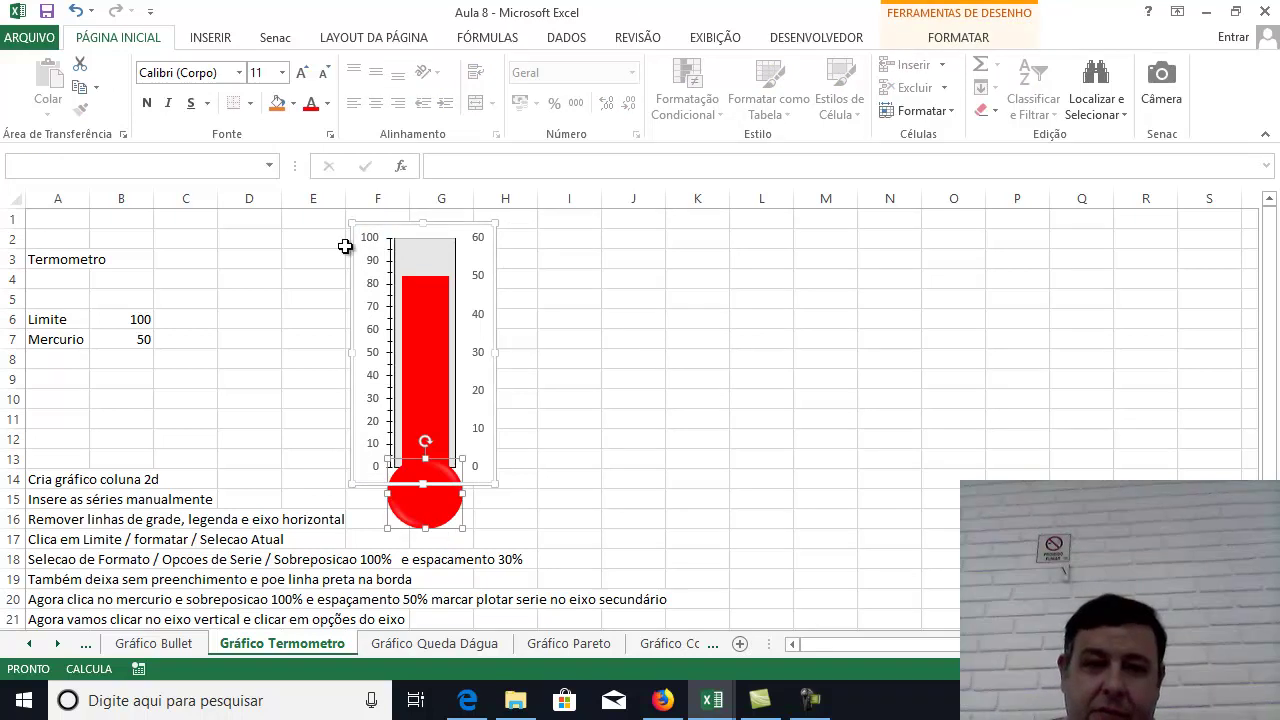
pyautogui.moveTo(371, 228); pyautogui.dragTo(1003, 262)
pyautogui.click(766, 338)
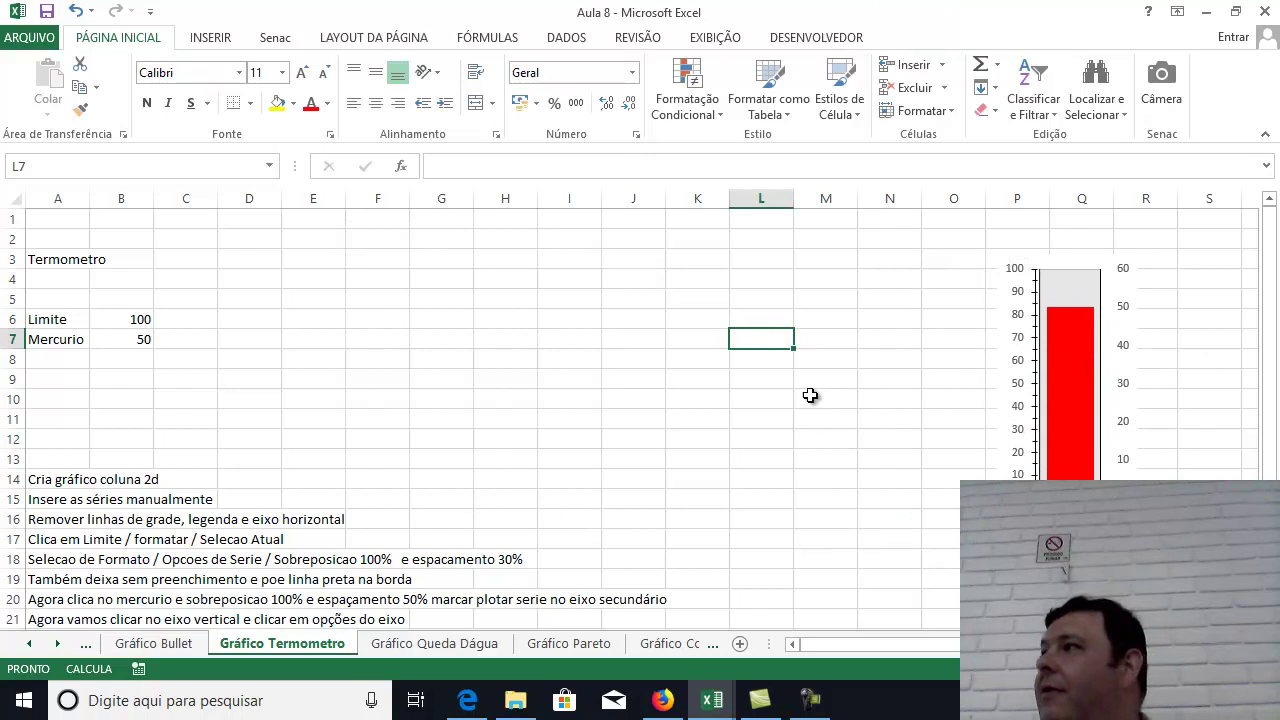
# Test the thermometer chart by setting the Mercurio value in B7 to 75, 80 and 15 in turn.
pyautogui.click(134, 339)
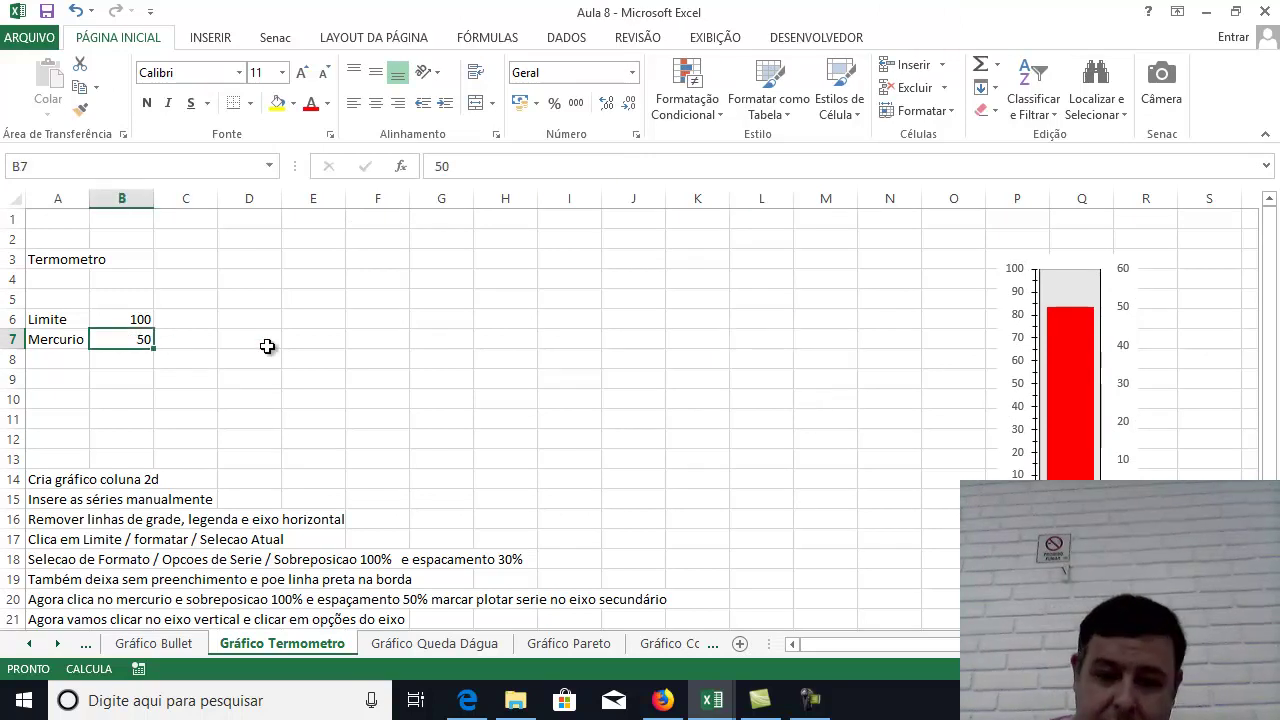
pyautogui.write('75')
pyautogui.press('Return')
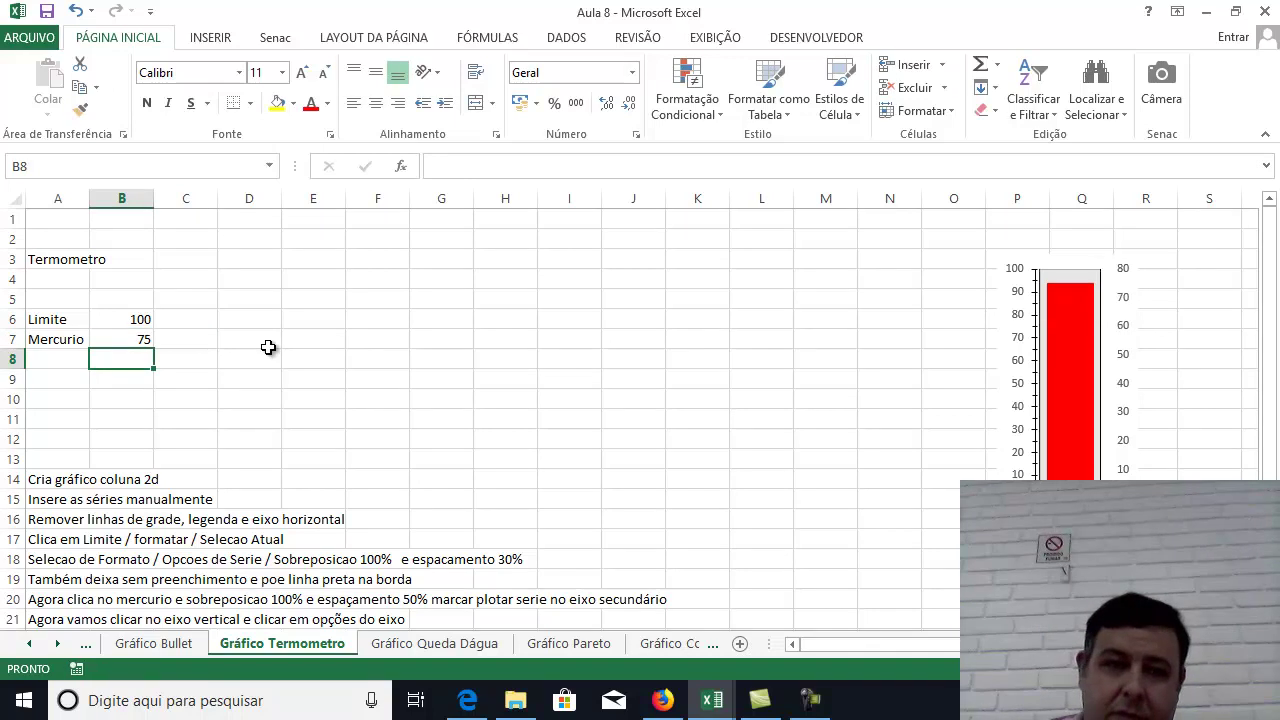
pyautogui.click(132, 340)
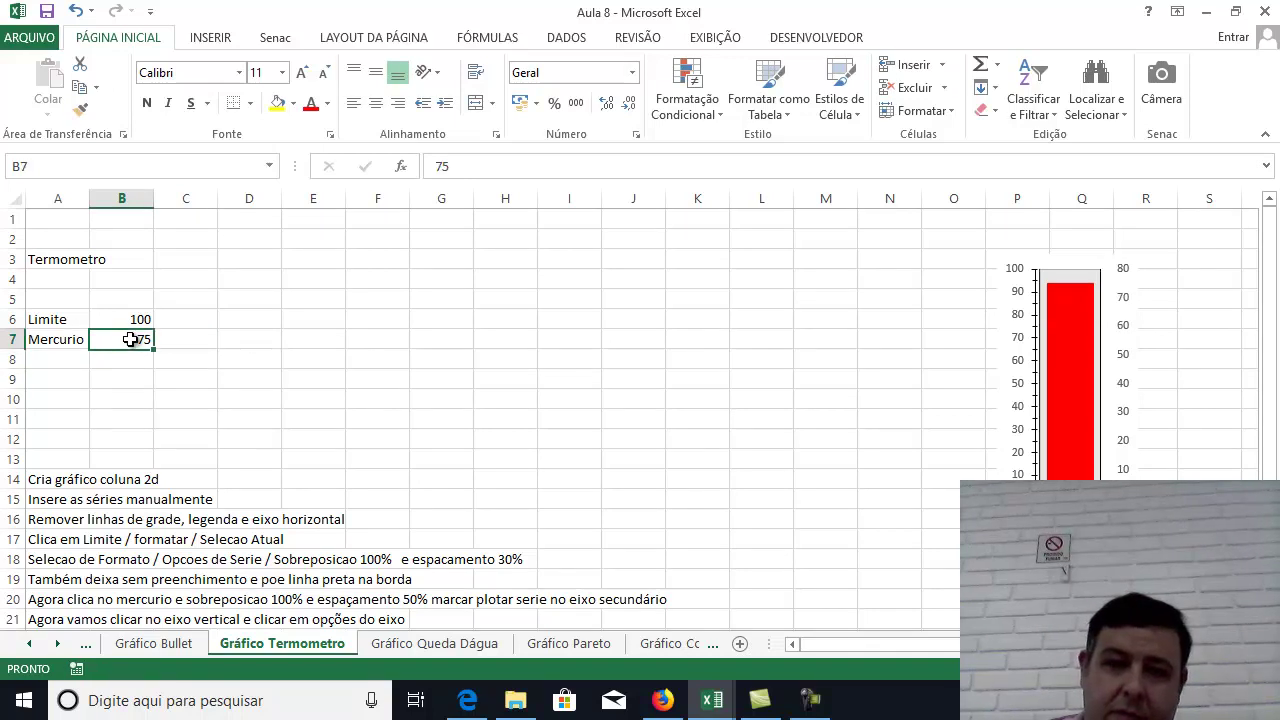
pyautogui.write('80')
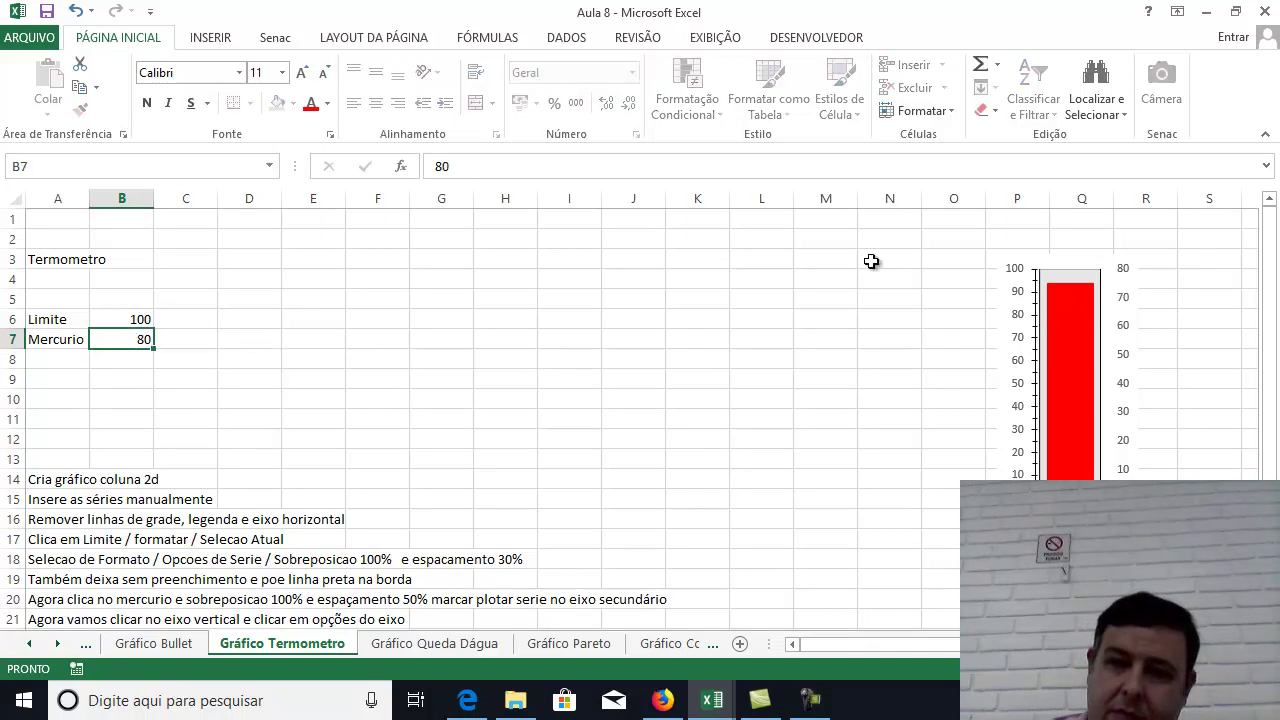
pyautogui.press('Return')
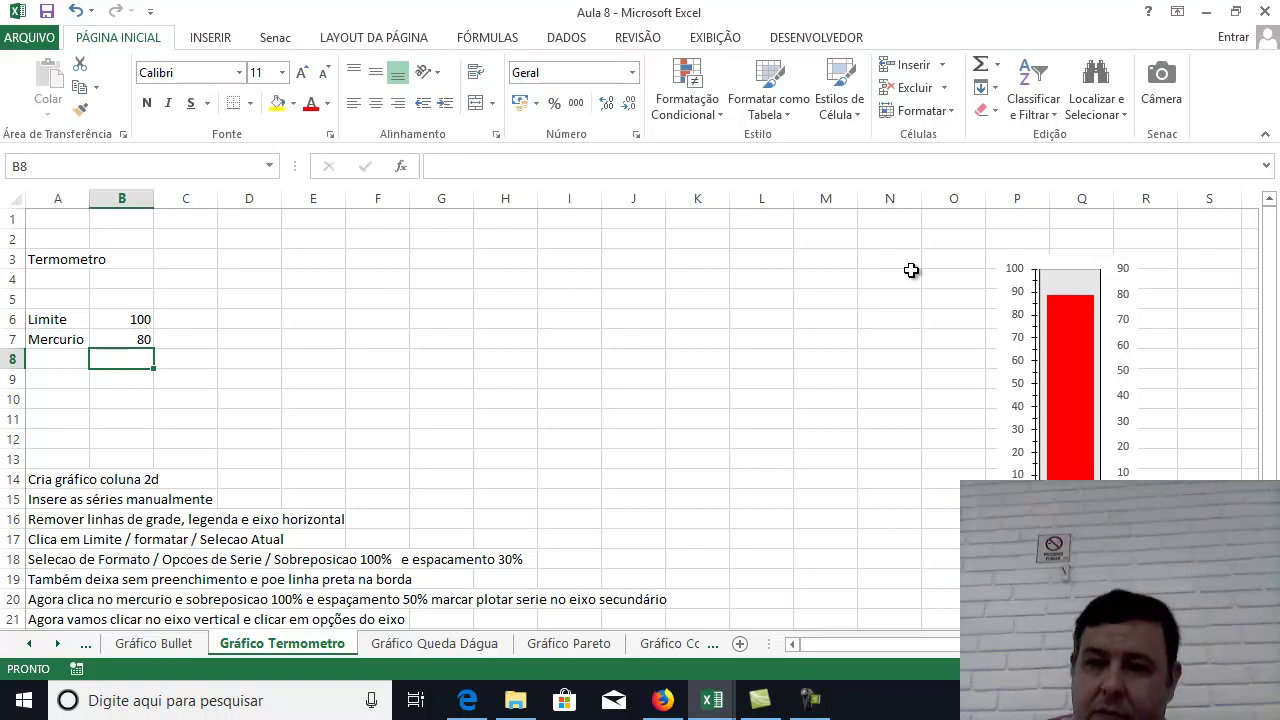
pyautogui.click(121, 334)
pyautogui.write('15')
pyautogui.press('Return')
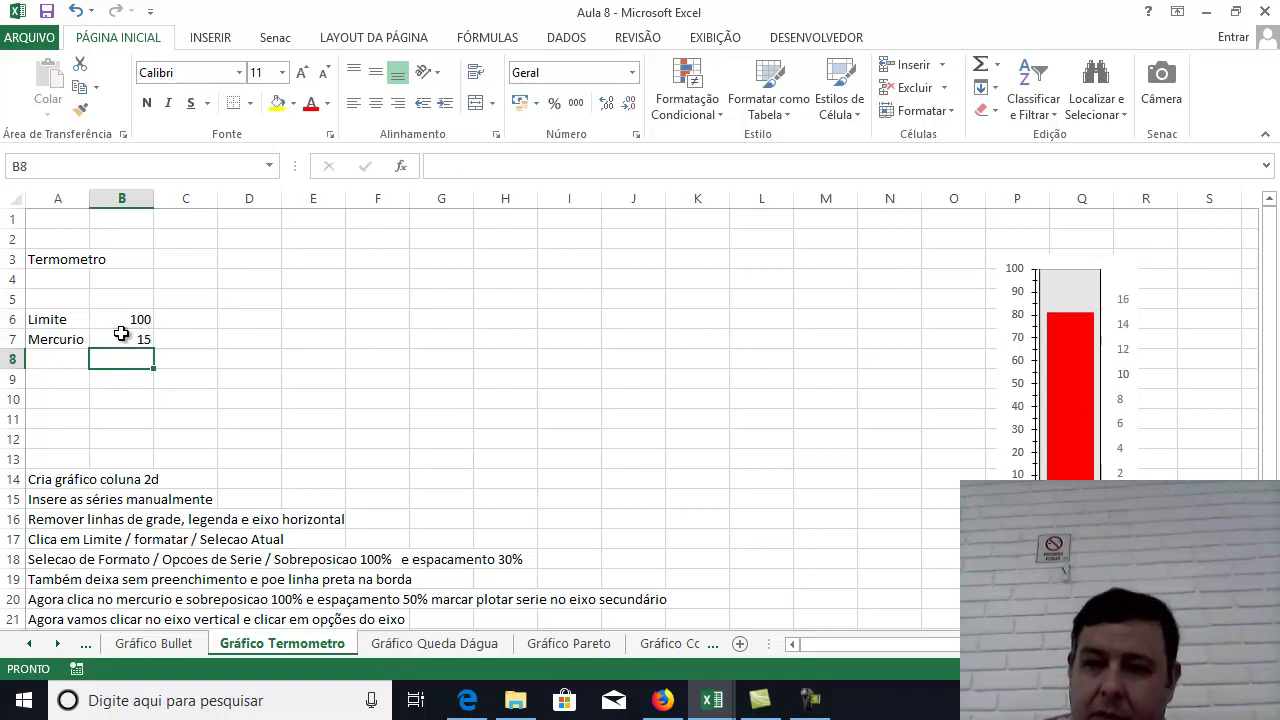
# Delete the secondary vertical axis of the thermometer chart and narrow the chart, keeping its height.
pyautogui.click(1123, 292)
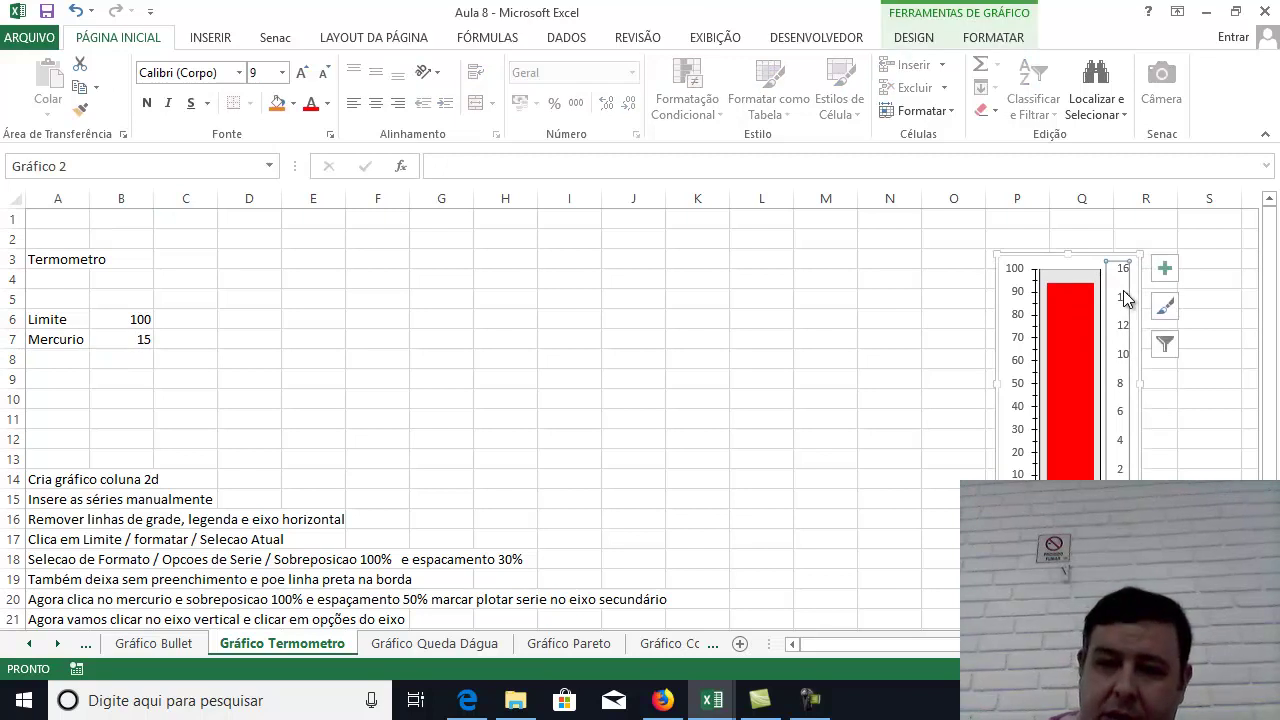
pyautogui.press('Delete')
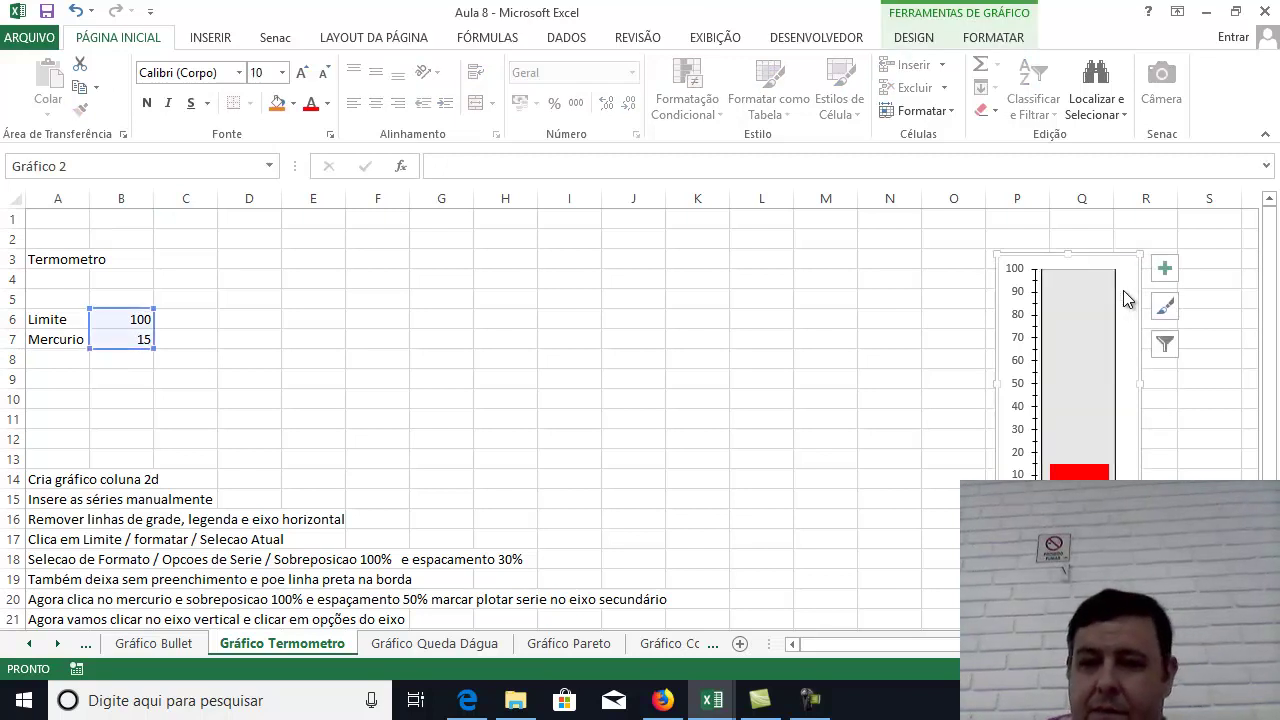
pyautogui.click(1084, 406)
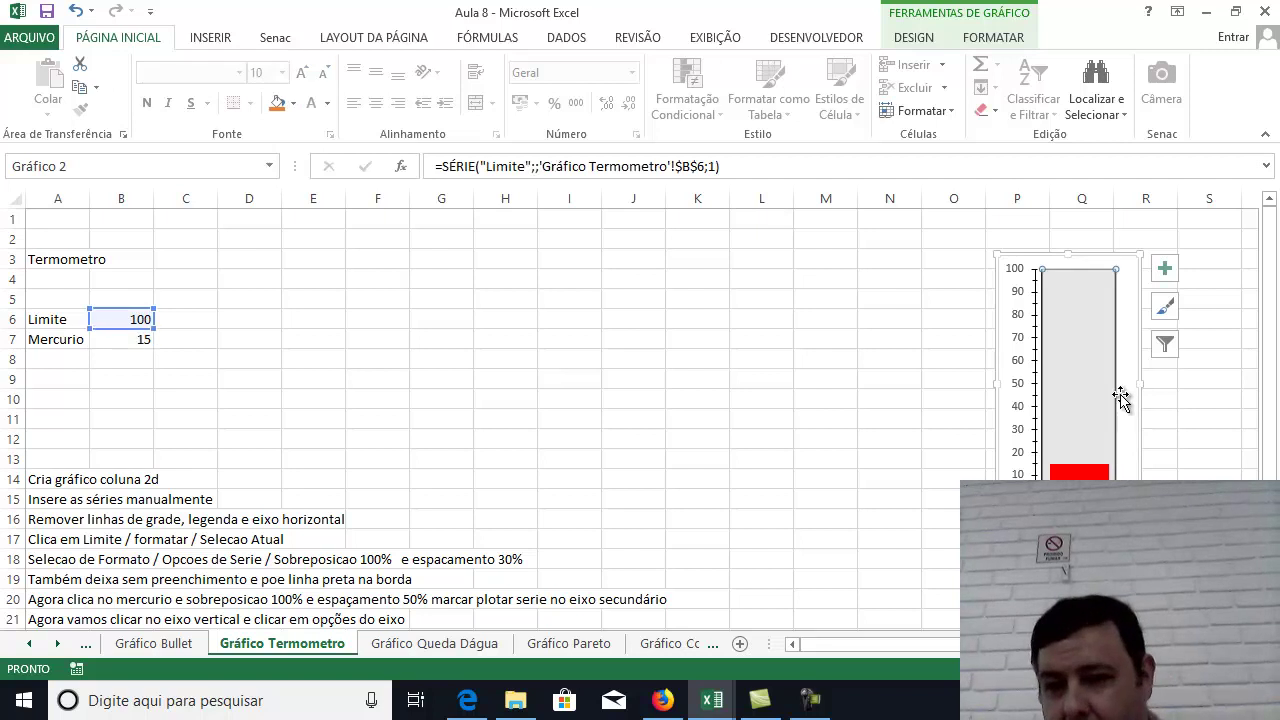
pyautogui.hotkey('ctrl', '1')
pyautogui.moveTo(1133, 386); pyautogui.dragTo(1107, 384)
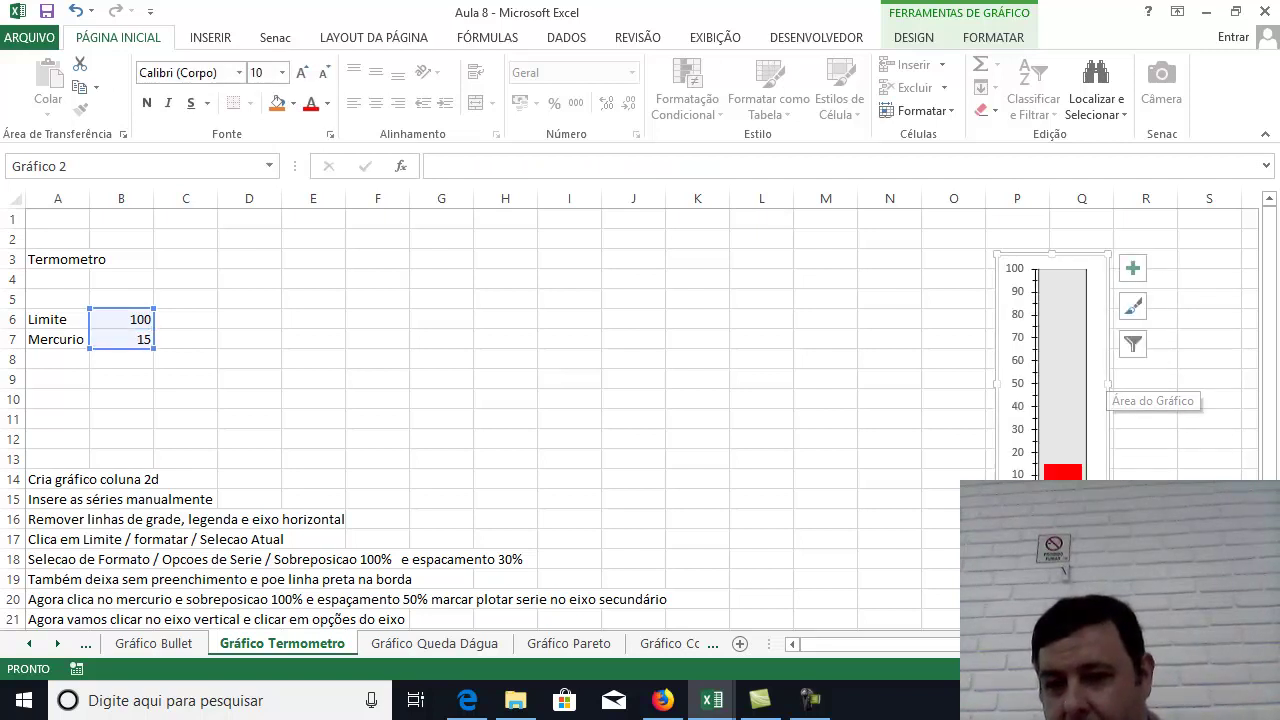
pyautogui.click(1063, 505)
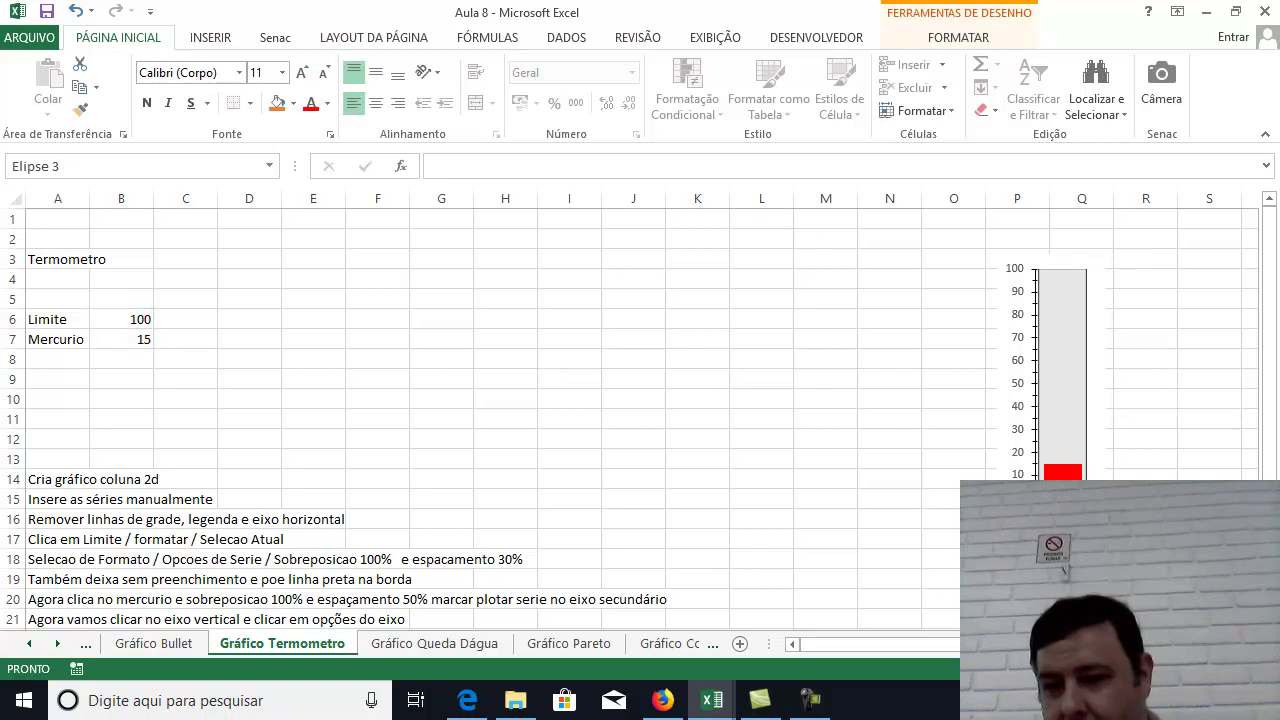
pyautogui.click(666, 517)
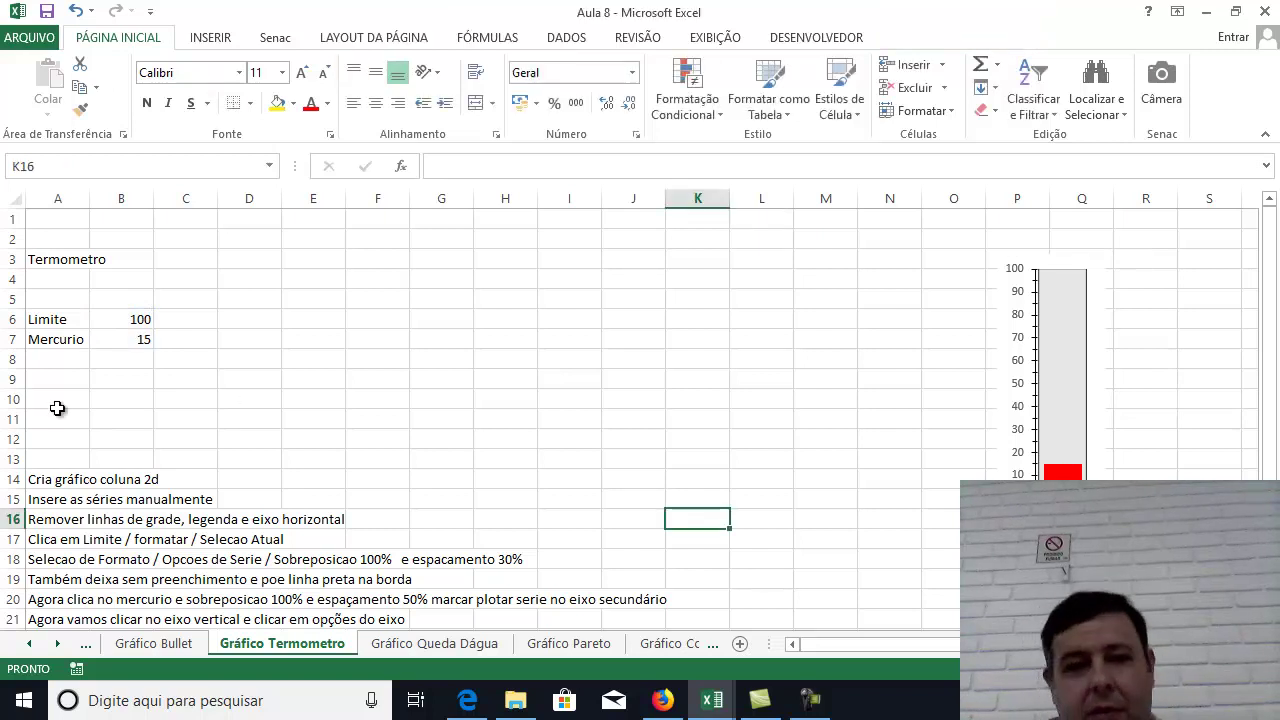
# Set the Mercurio value in B7 to 256.
pyautogui.click(121, 342)
pyautogui.write('256')
pyautogui.press('Return')
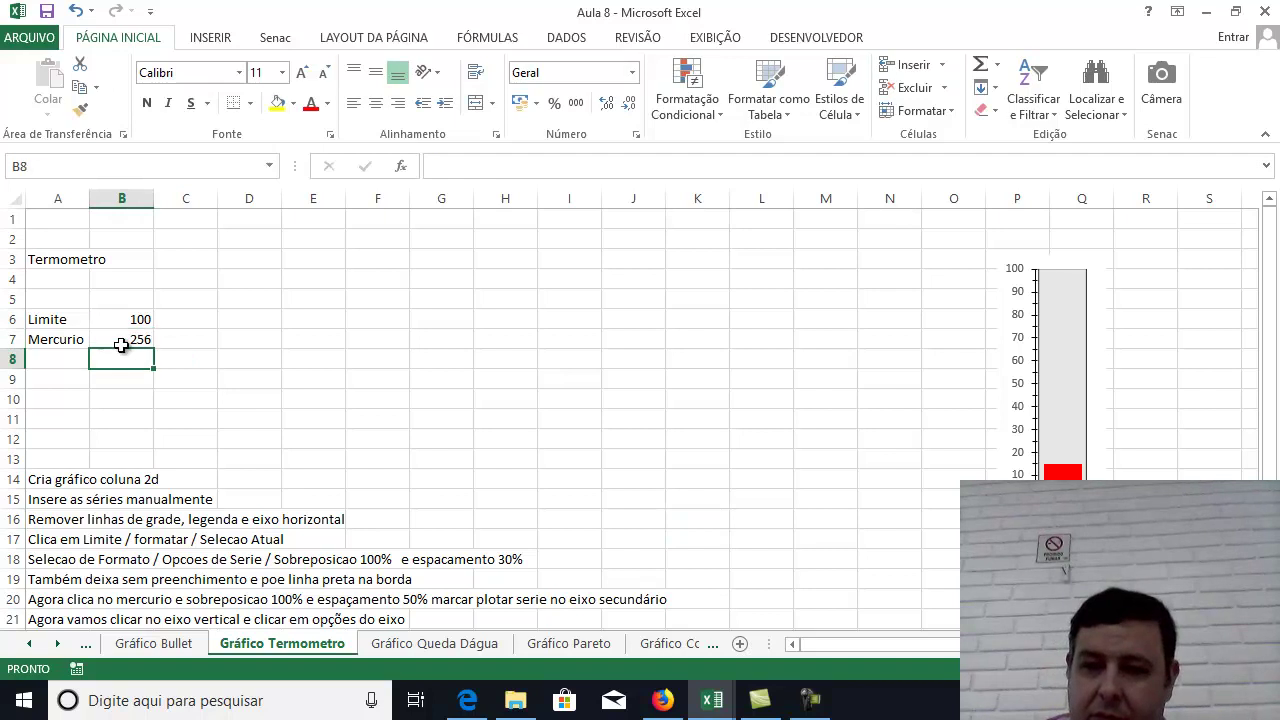
# Test the thermometer chart by setting the Mercurio value in B7 to 25, 40 and 55 in turn.
pyautogui.click(132, 340)
pyautogui.write('25')
pyautogui.press('Return')
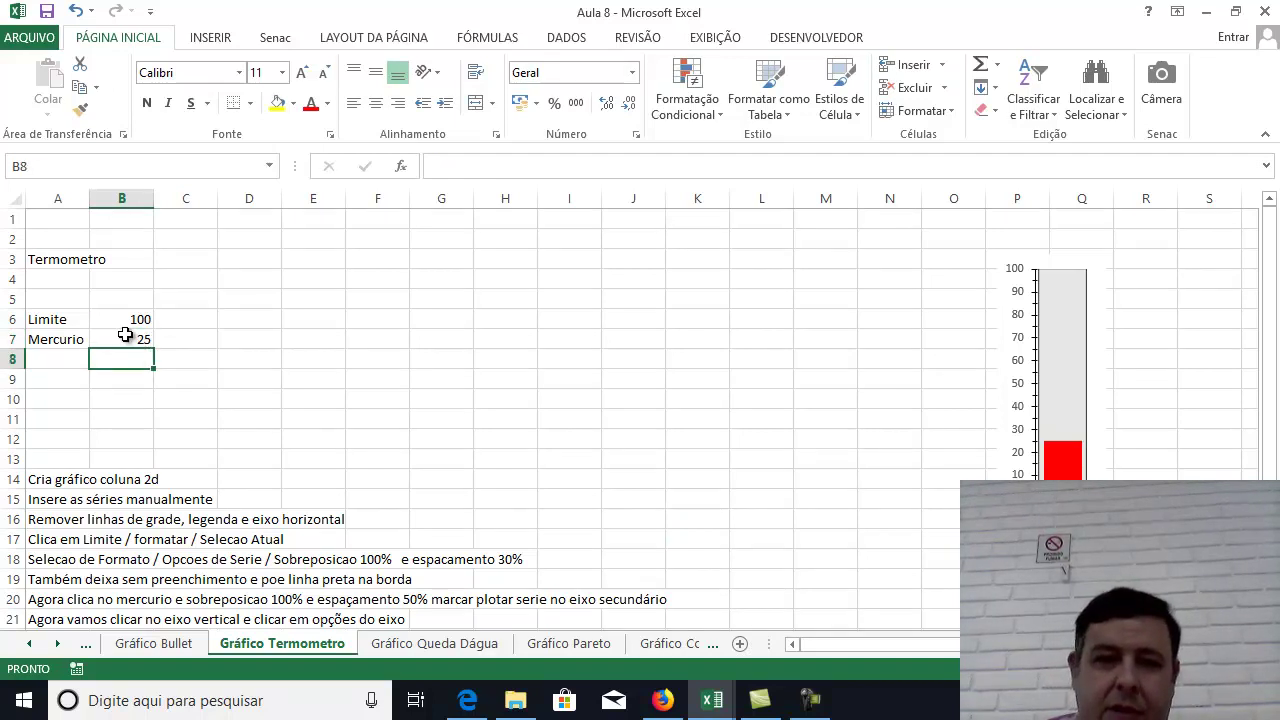
pyautogui.click(121, 338)
pyautogui.write('40')
pyautogui.press('Return')
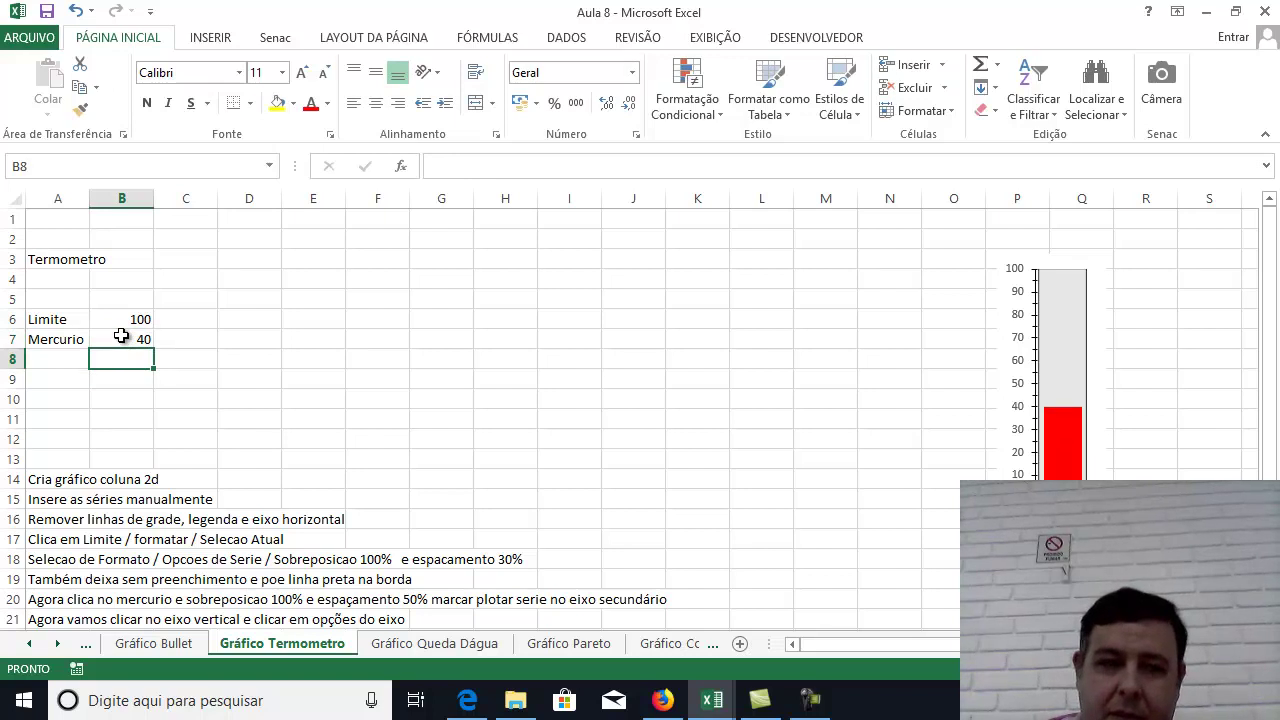
pyautogui.click(121, 338)
pyautogui.write('55')
pyautogui.press('Return')
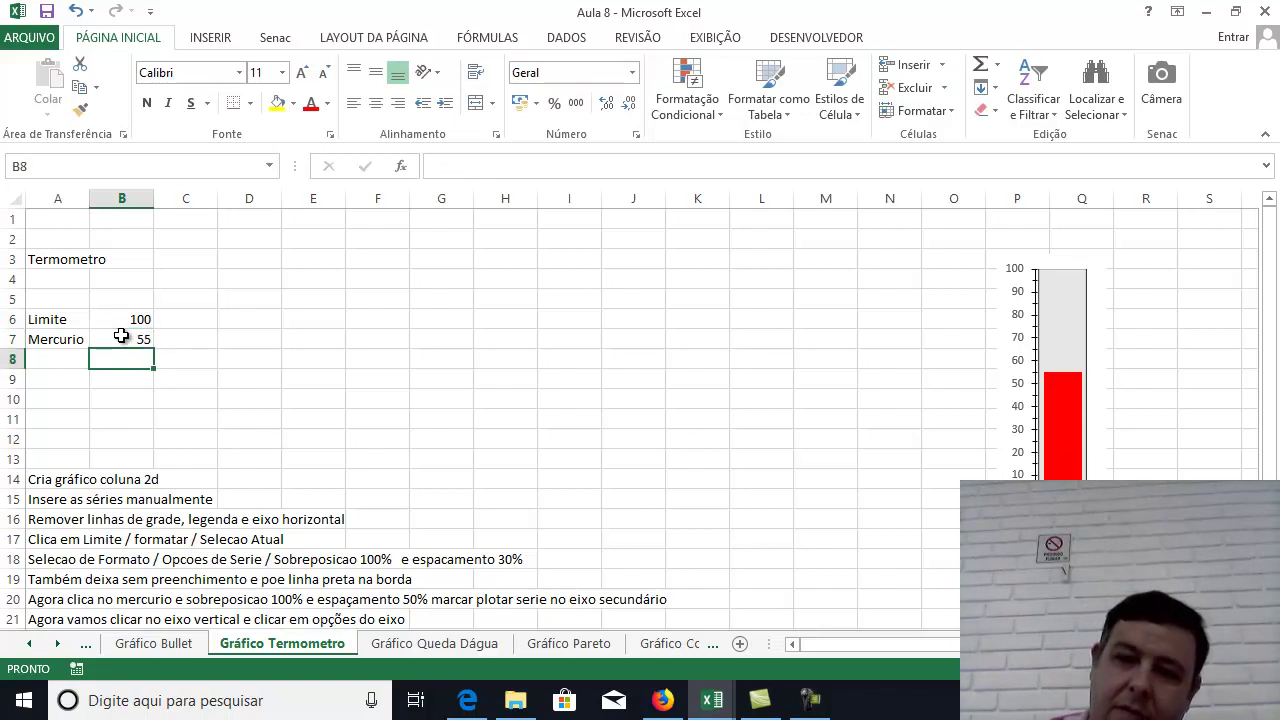
pyautogui.click(375, 355)
pyautogui.click(745, 285)
pyautogui.click(507, 422)
pyautogui.moveTo(444, 396); pyautogui.dragTo(412, 374)
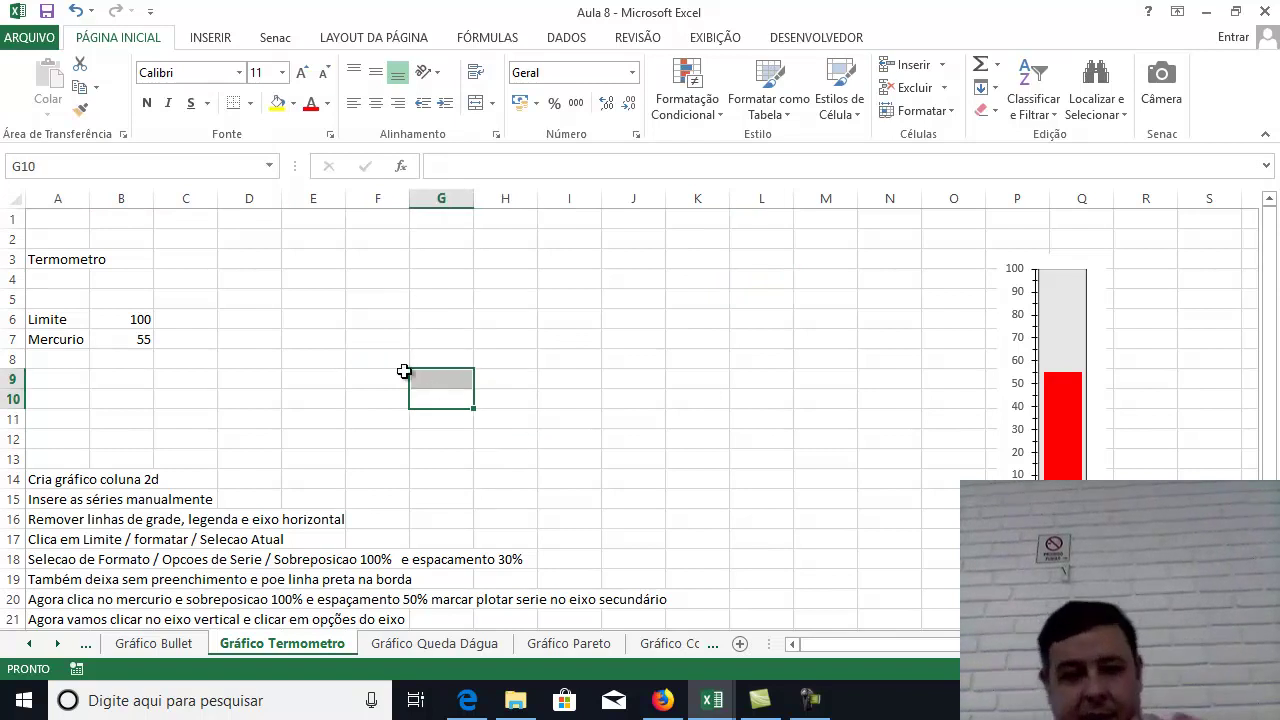
# Insert an empty 2D clustered column chart and place it between the table and the finished thermometer chart.
pyautogui.click(366, 337)
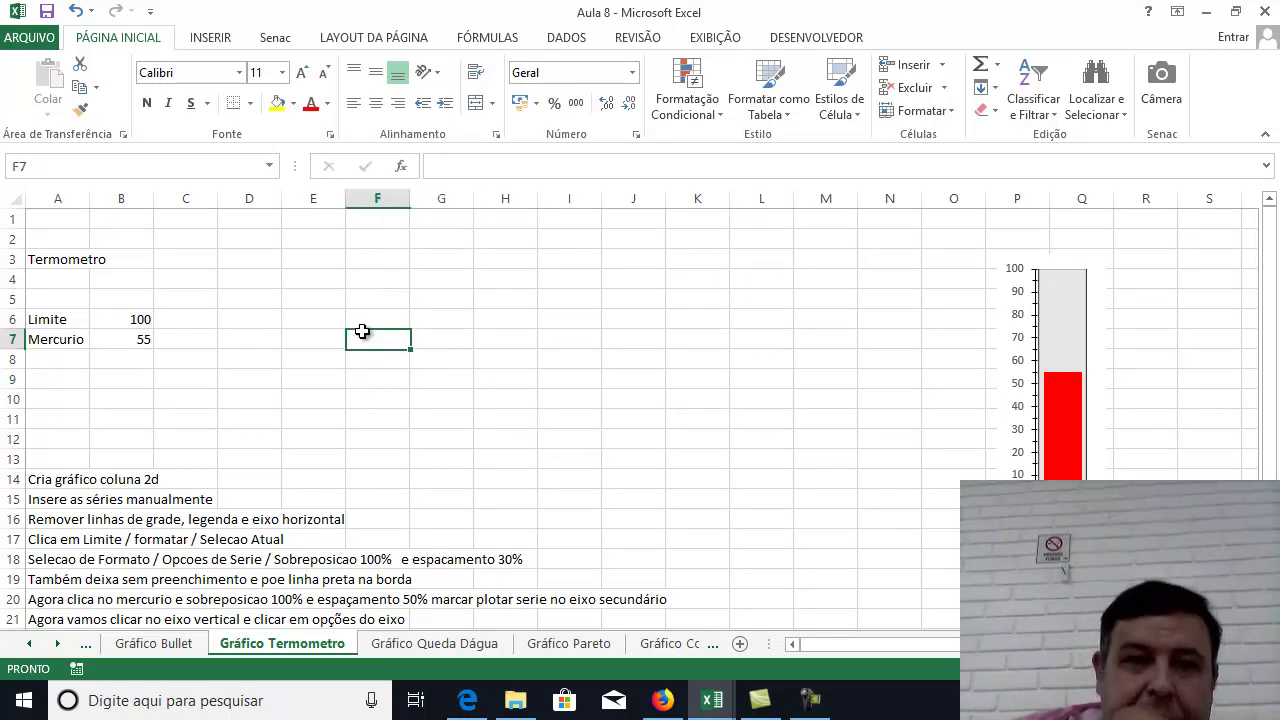
pyautogui.click(212, 38)
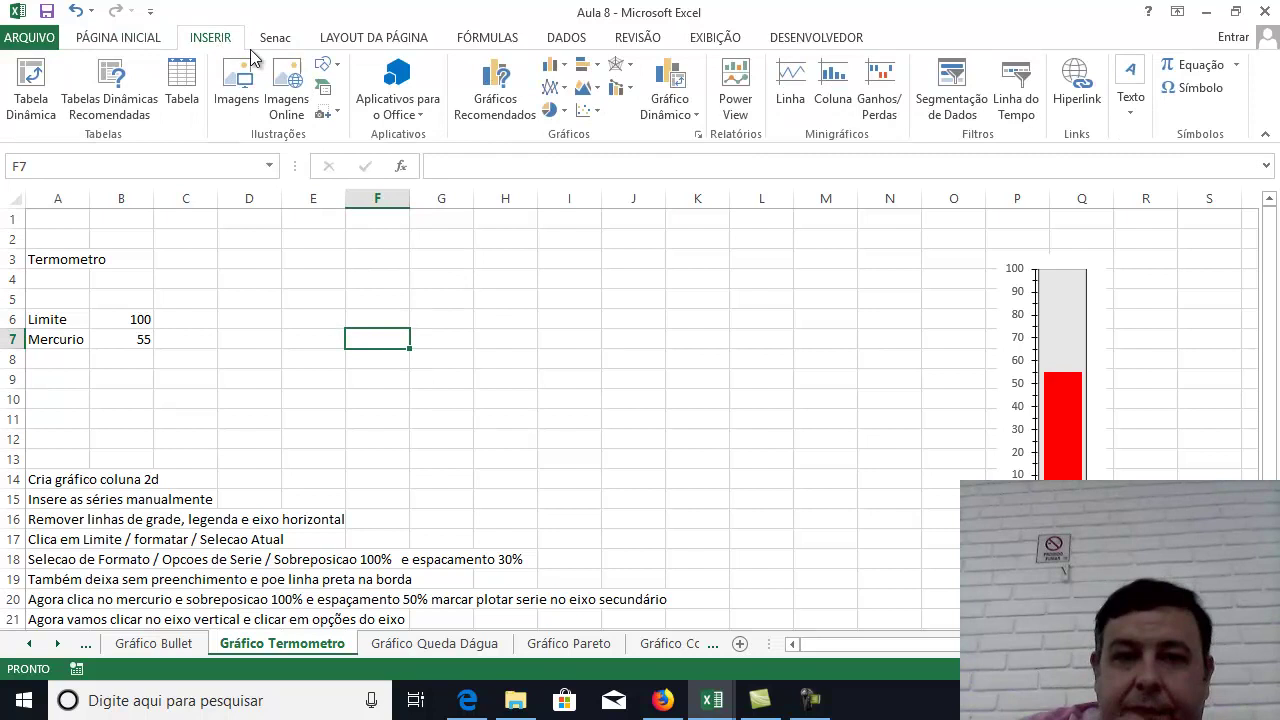
pyautogui.click(566, 80)
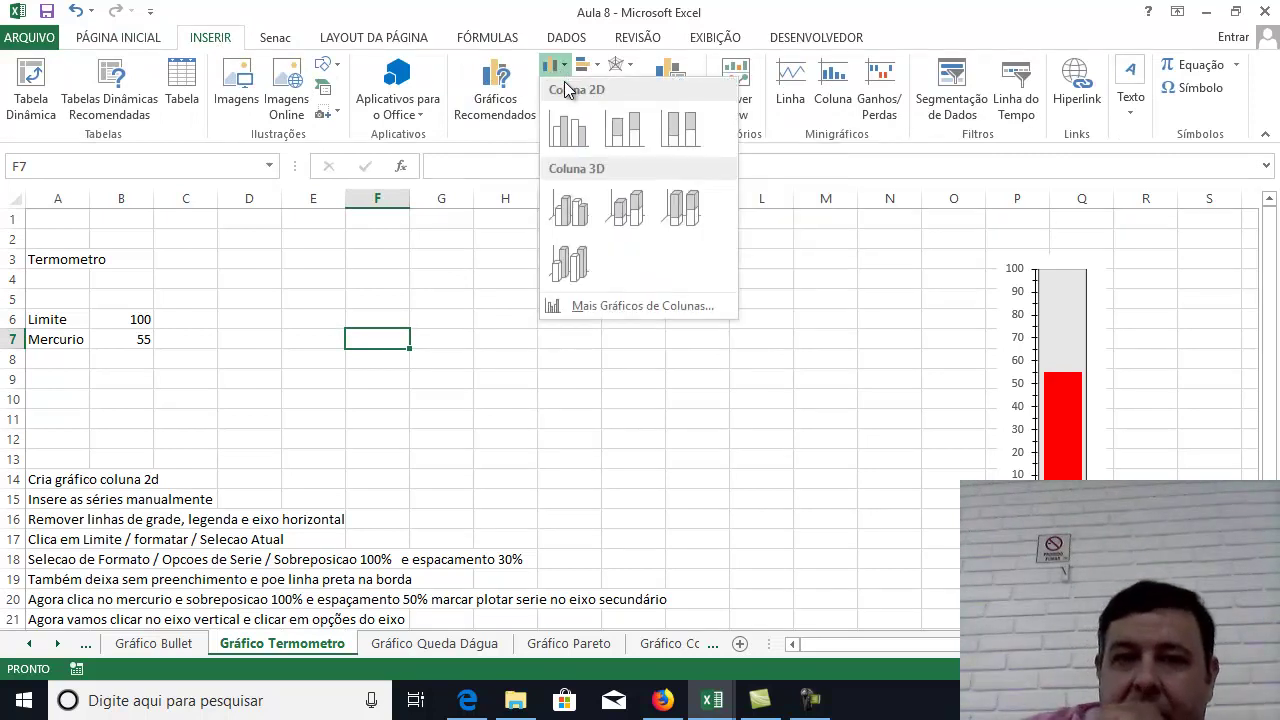
pyautogui.click(570, 135)
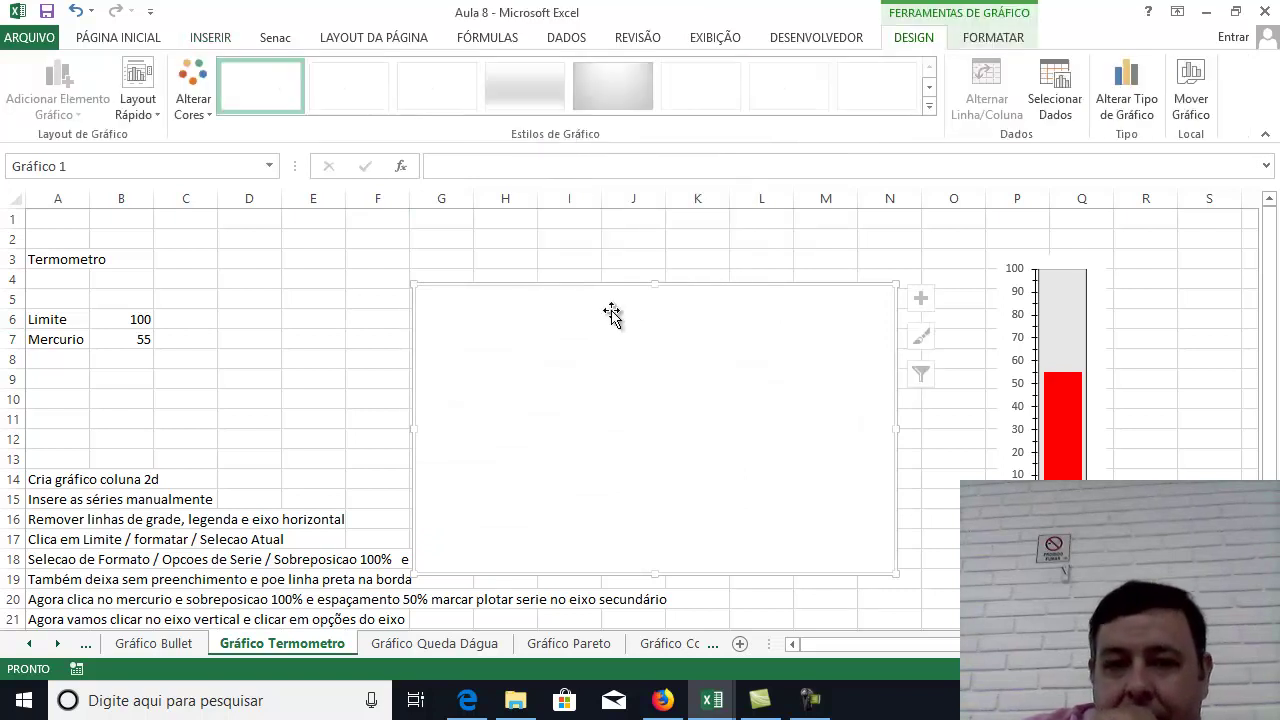
pyautogui.moveTo(626, 277); pyautogui.dragTo(642, 240)
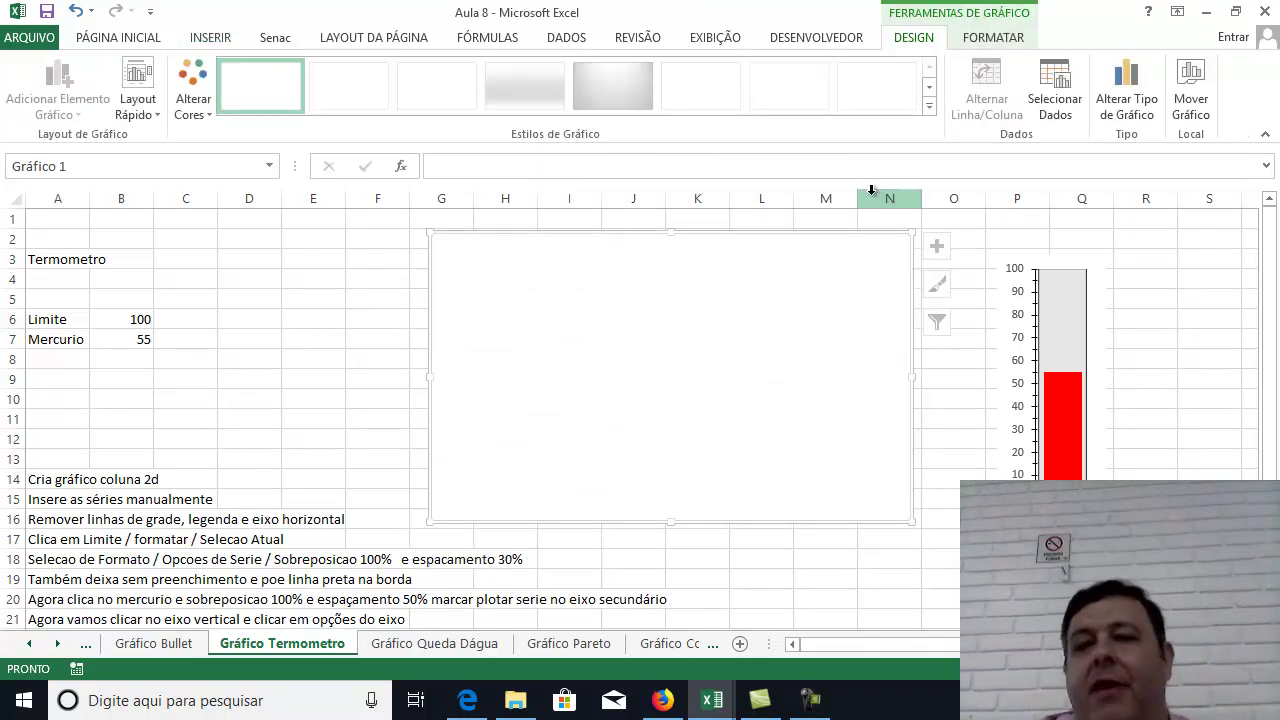
# Add a data series named Termometro to the empty chart, taking its value from the Limite cell B6.
pyautogui.click(1060, 96)
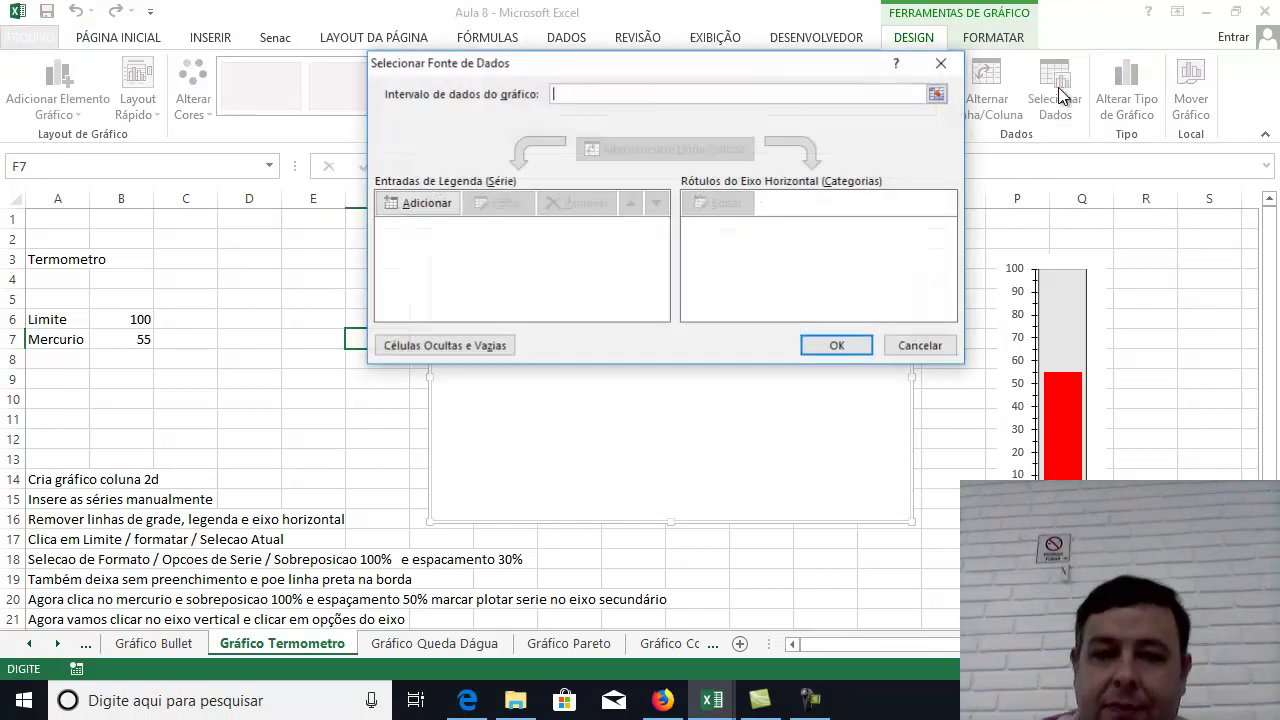
pyautogui.click(423, 204)
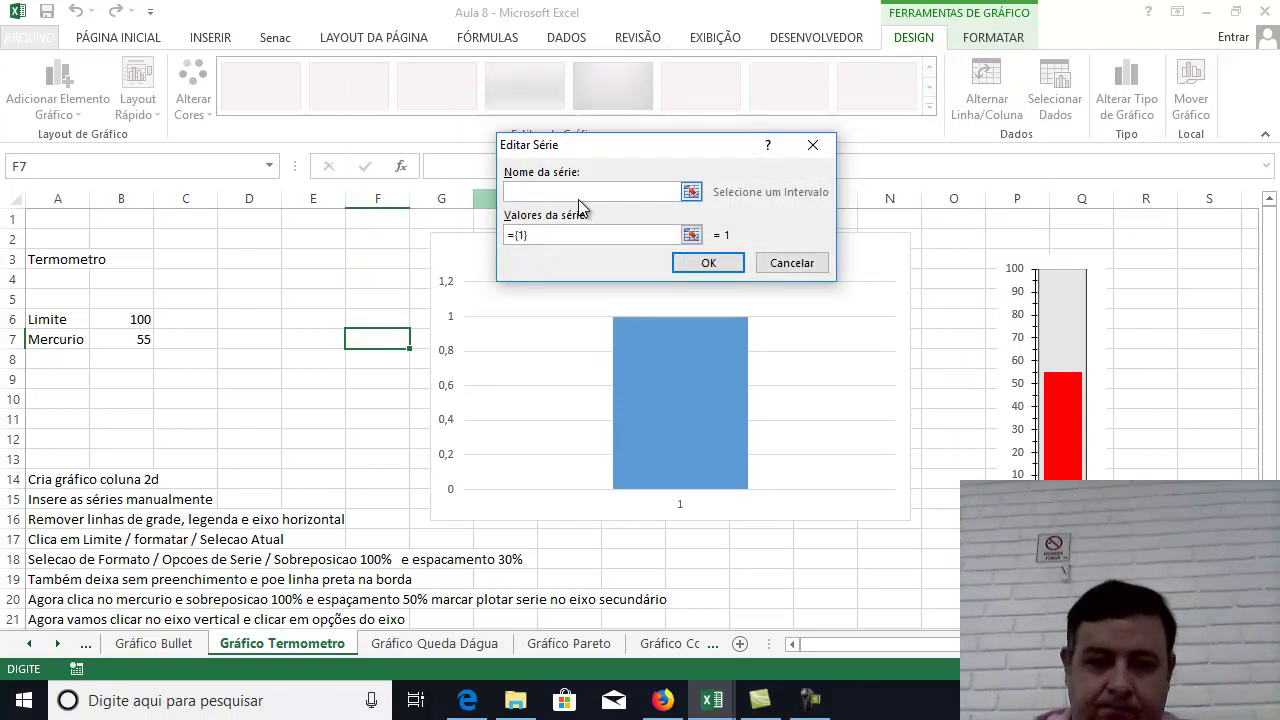
pyautogui.write('M')
pyautogui.press('BackSpace')
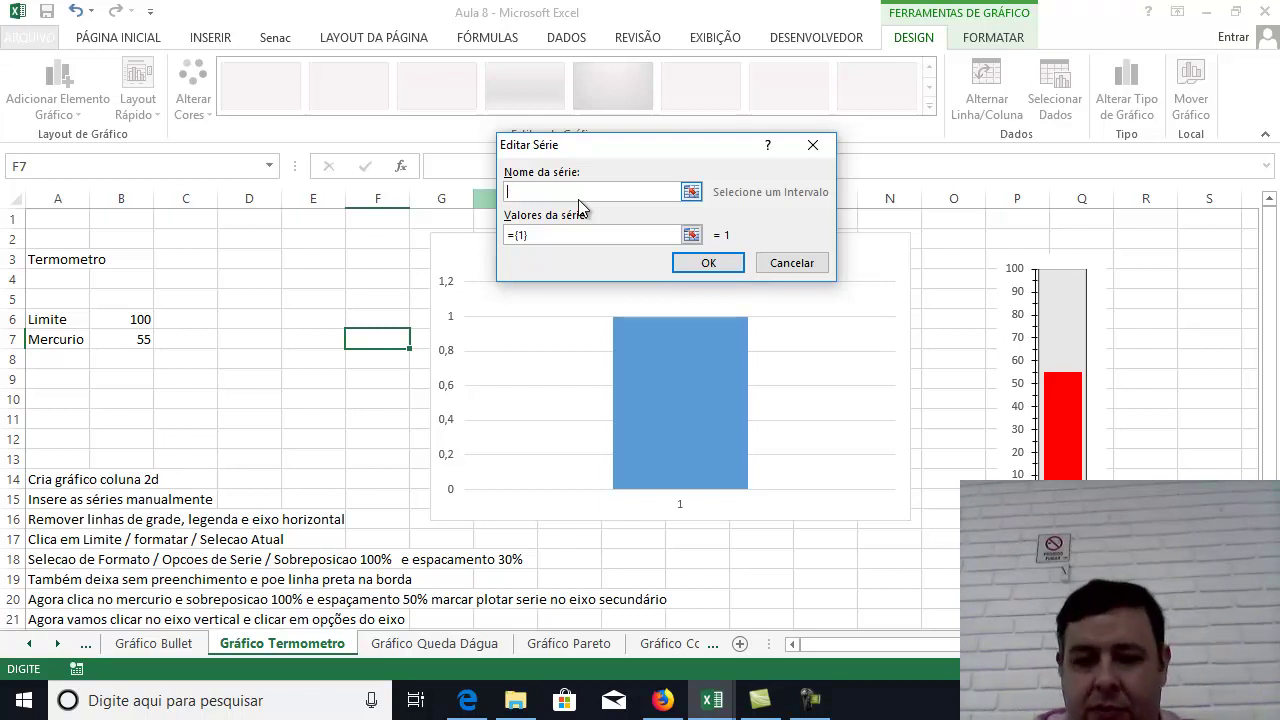
pyautogui.write('total')
pyautogui.press('BackSpace')
pyautogui.press('BackSpace')
pyautogui.press('BackSpace')
pyautogui.press('BackSpace')
pyautogui.press('BackSpace')
pyautogui.write('Termo')
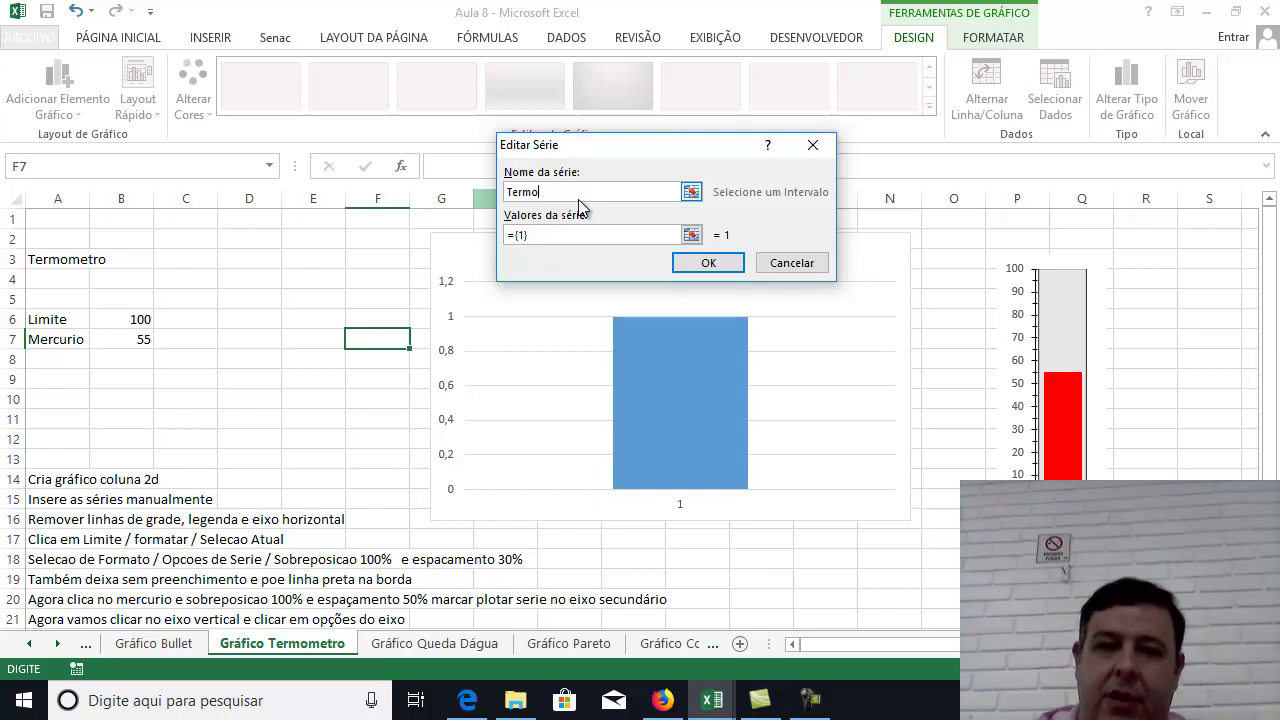
pyautogui.write('metro')
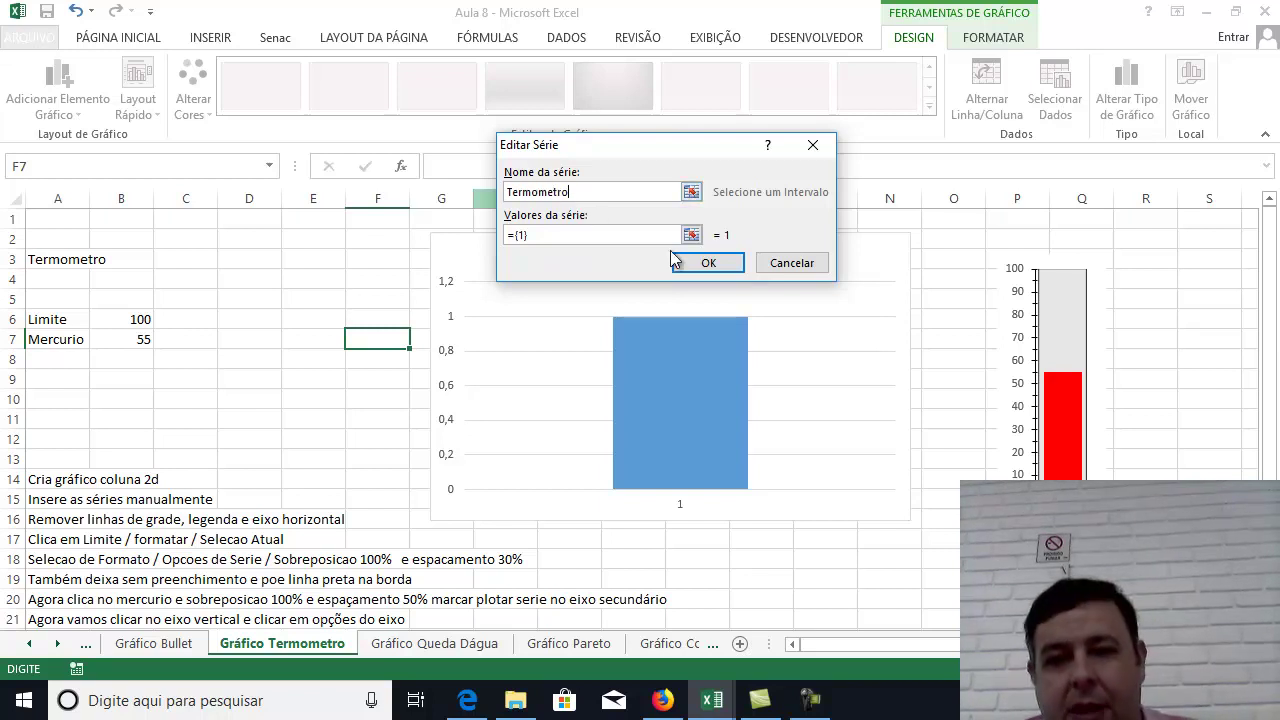
pyautogui.click(691, 234)
pyautogui.click(140, 327)
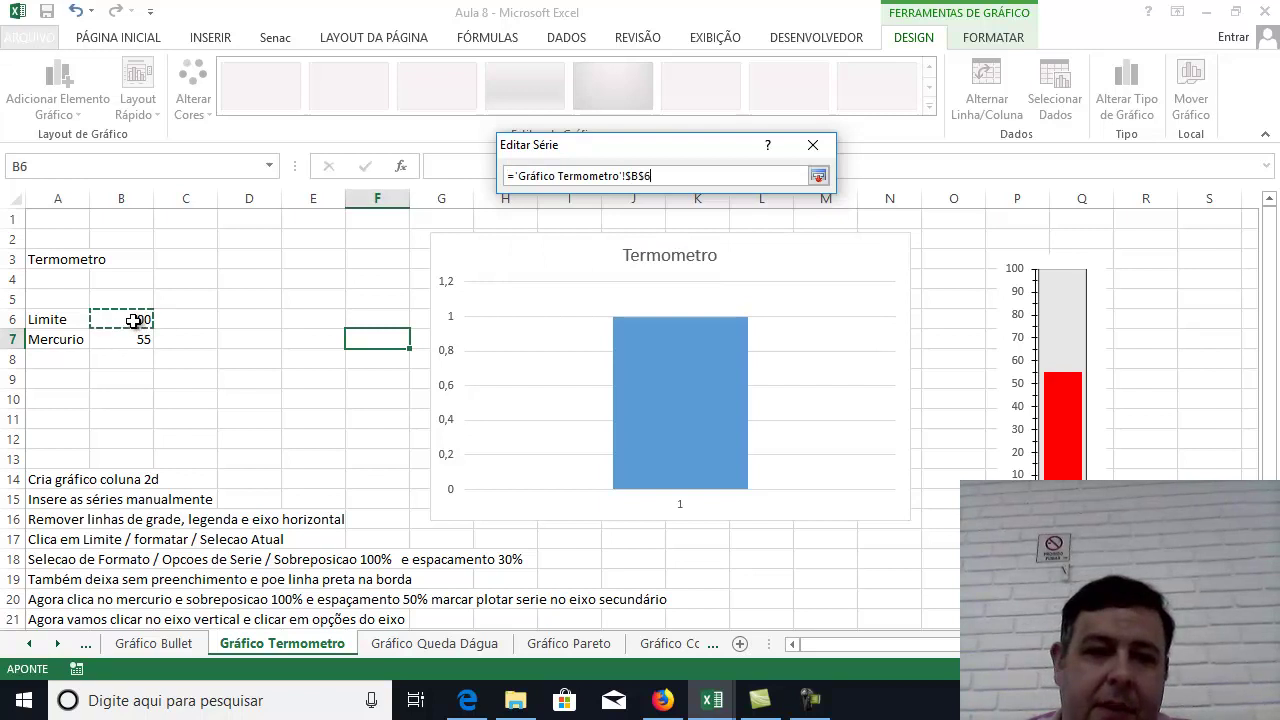
pyautogui.click(817, 177)
pyautogui.click(695, 267)
# Add a second data series named Mercurio with its value from B7, and accept the chart's data source.
pyautogui.click(416, 204)
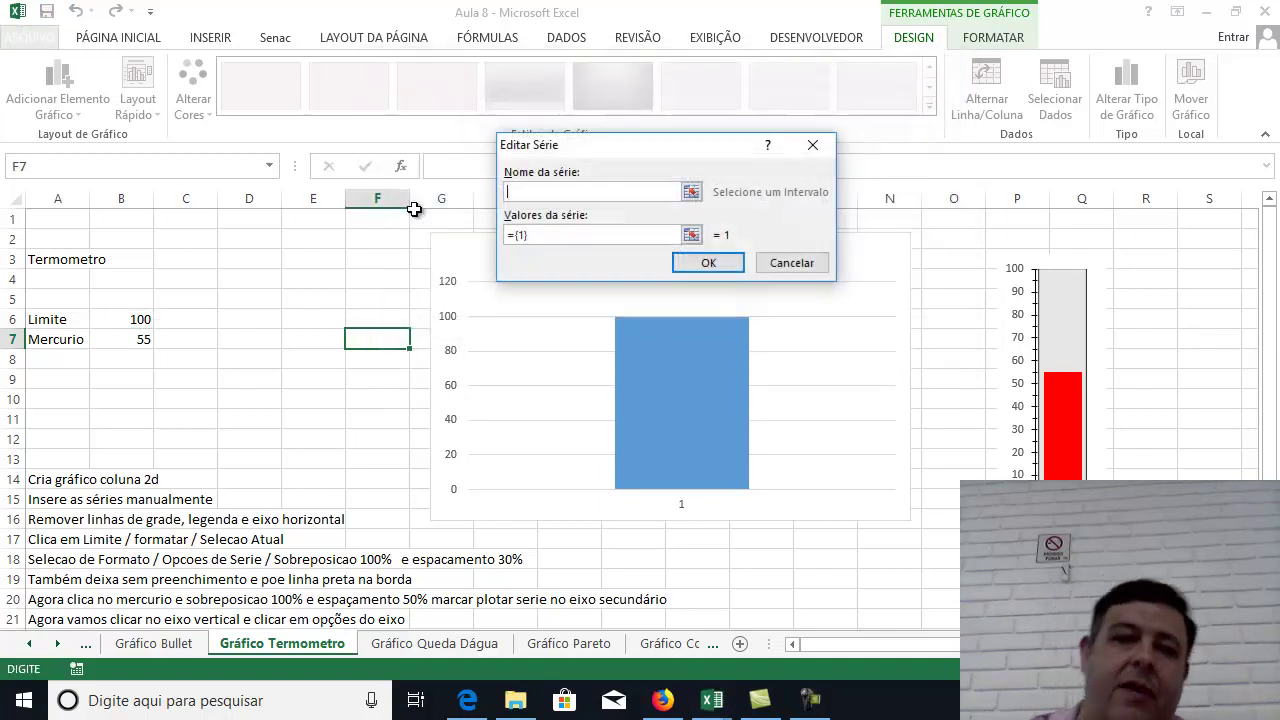
pyautogui.write('Mercurio')
pyautogui.press('Tab')
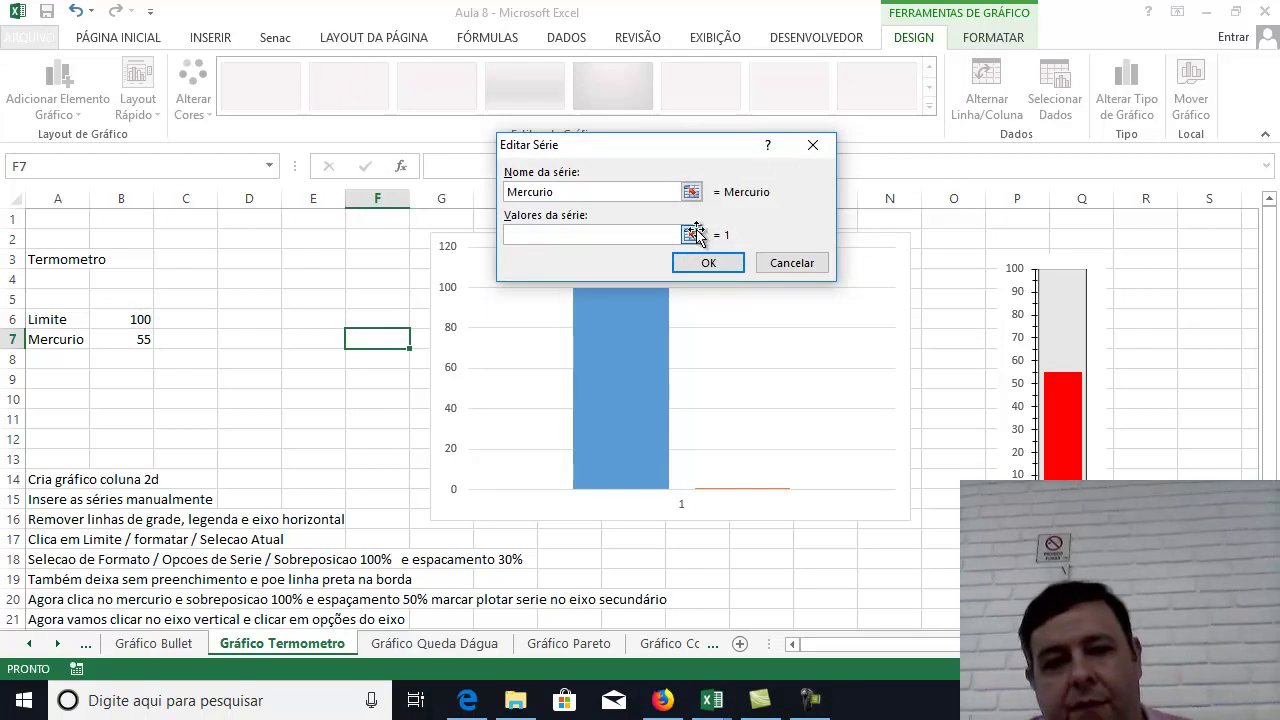
pyautogui.click(692, 234)
pyautogui.click(125, 337)
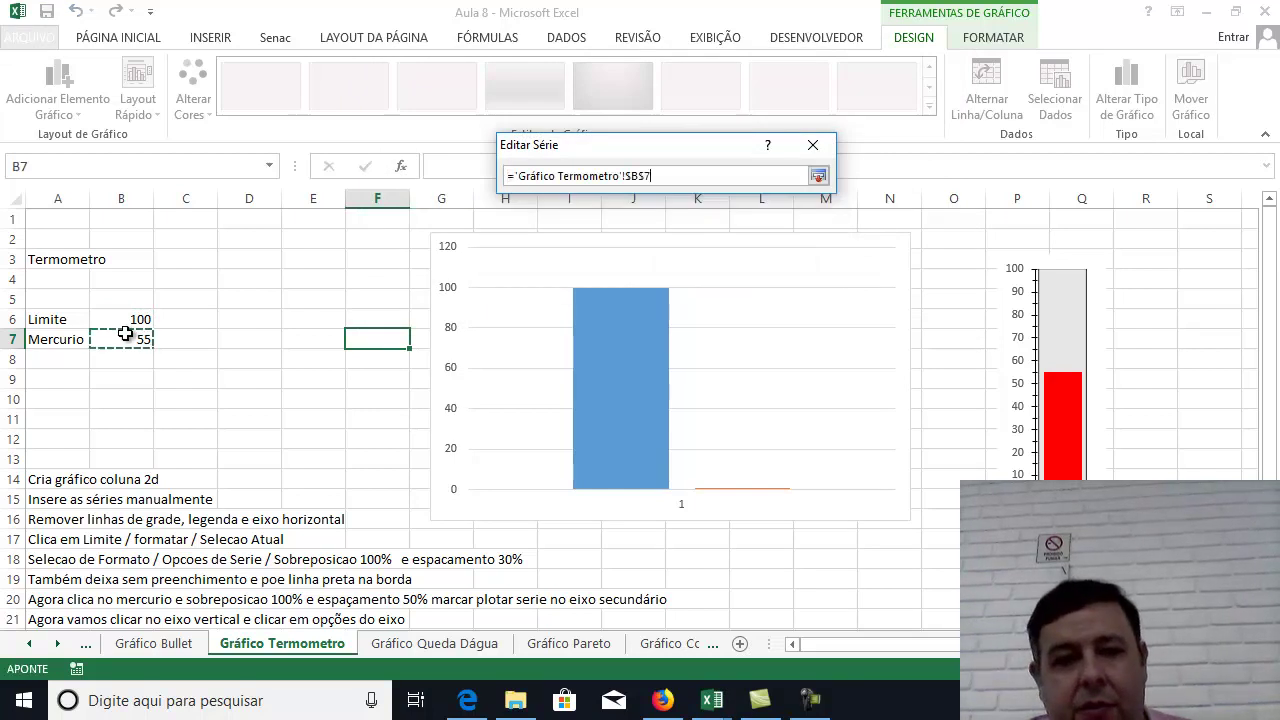
pyautogui.click(820, 177)
pyautogui.click(707, 264)
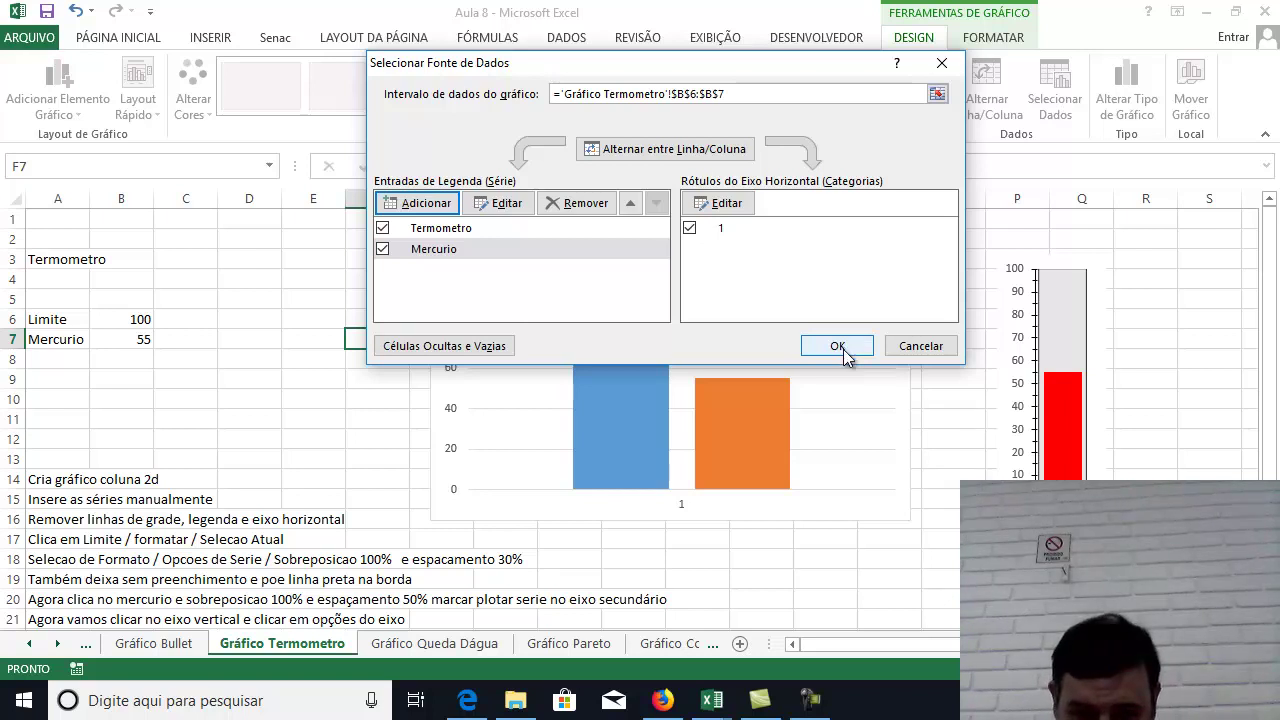
pyautogui.click(838, 346)
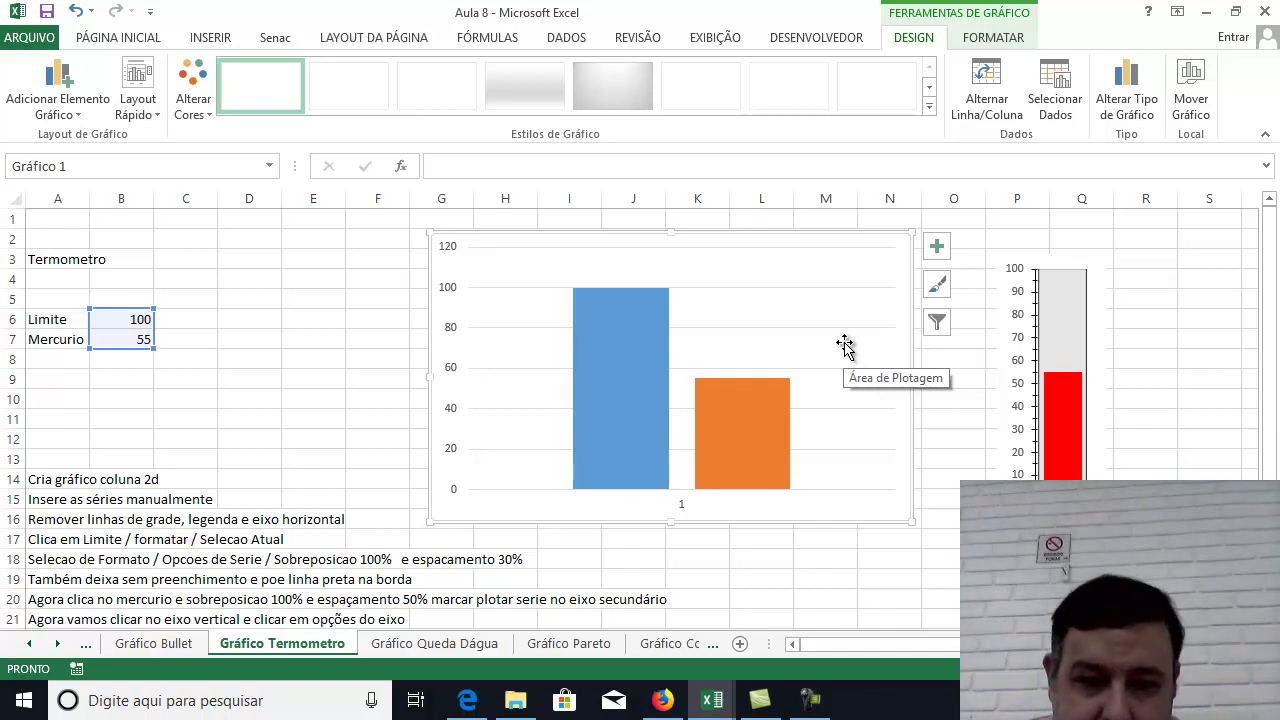
# Delete the new chart's horizontal axis and move the chart slightly up.
pyautogui.click(686, 512)
pyautogui.press('Delete')
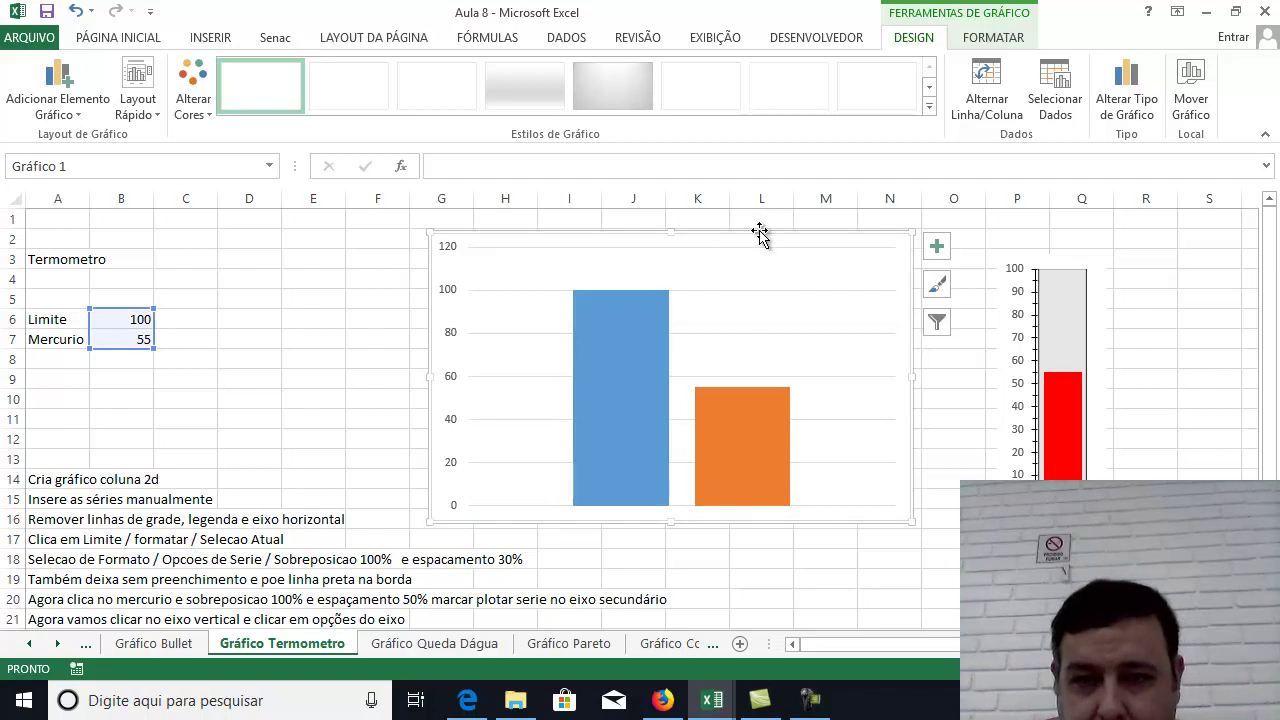
pyautogui.moveTo(760, 231); pyautogui.dragTo(762, 223)
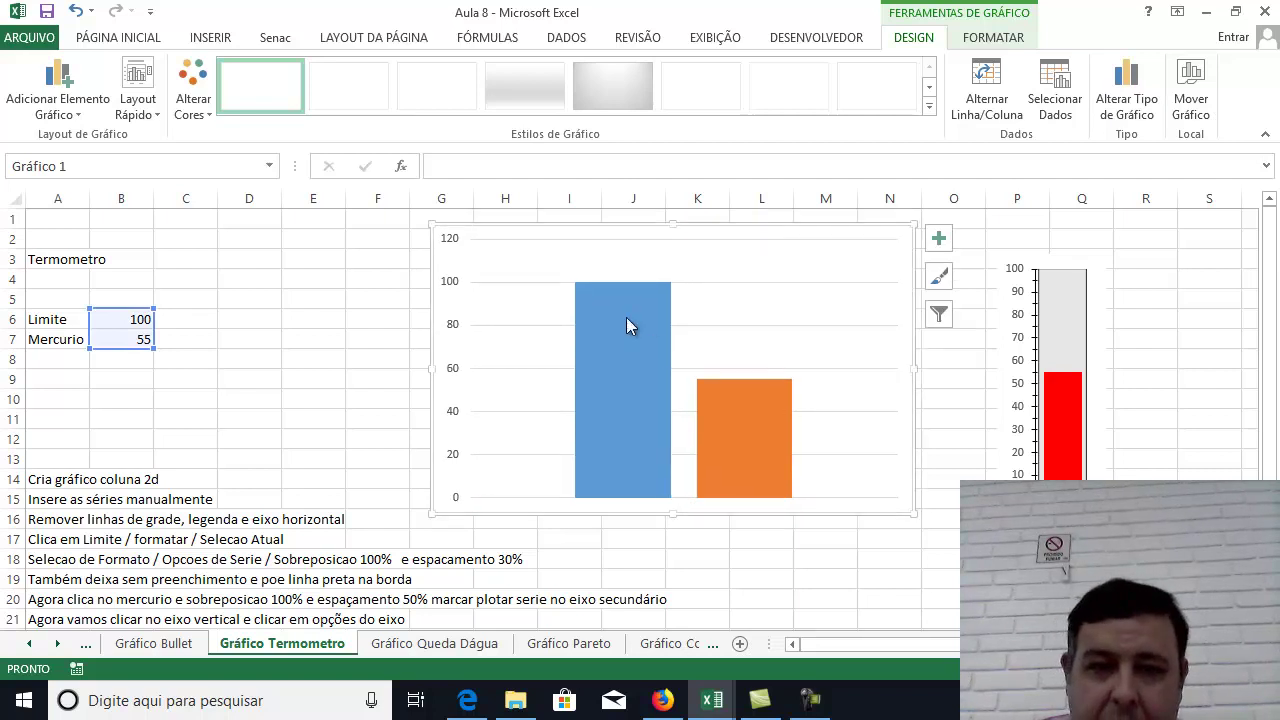
# Delete the horizontal gridlines from the new column chart.
pyautogui.click(668, 312)
pyautogui.click(734, 450)
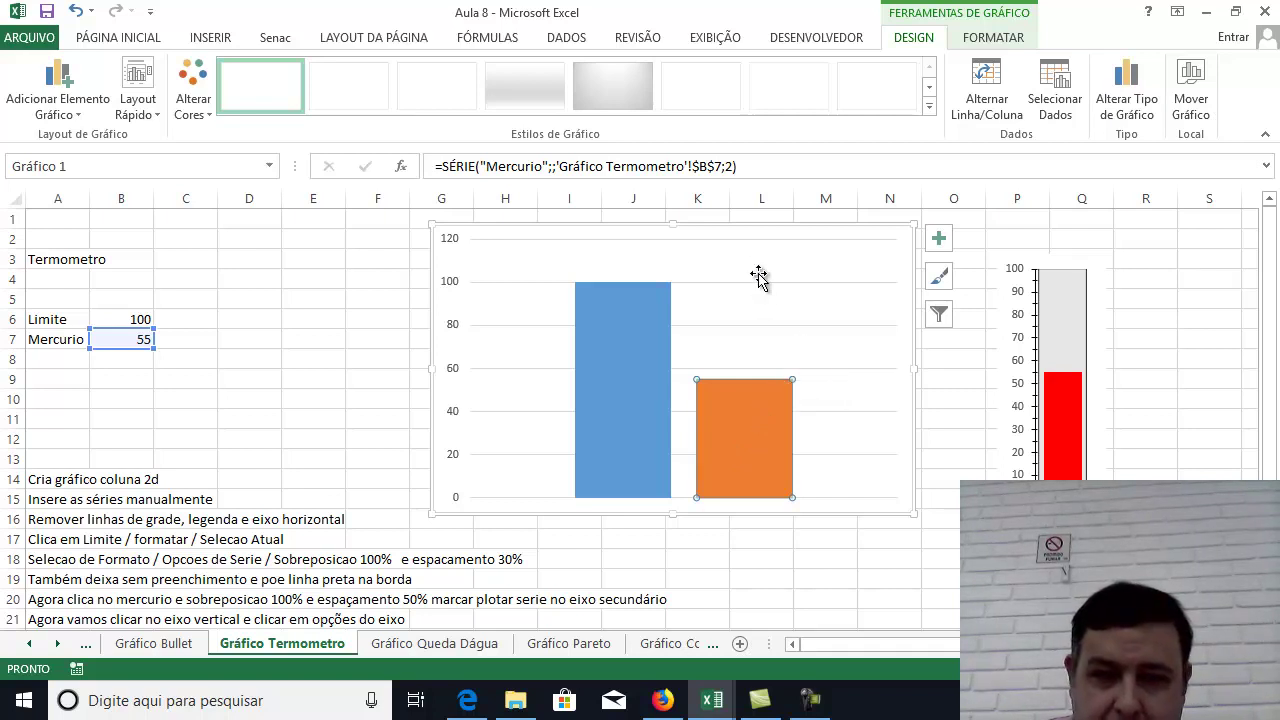
pyautogui.click(758, 238)
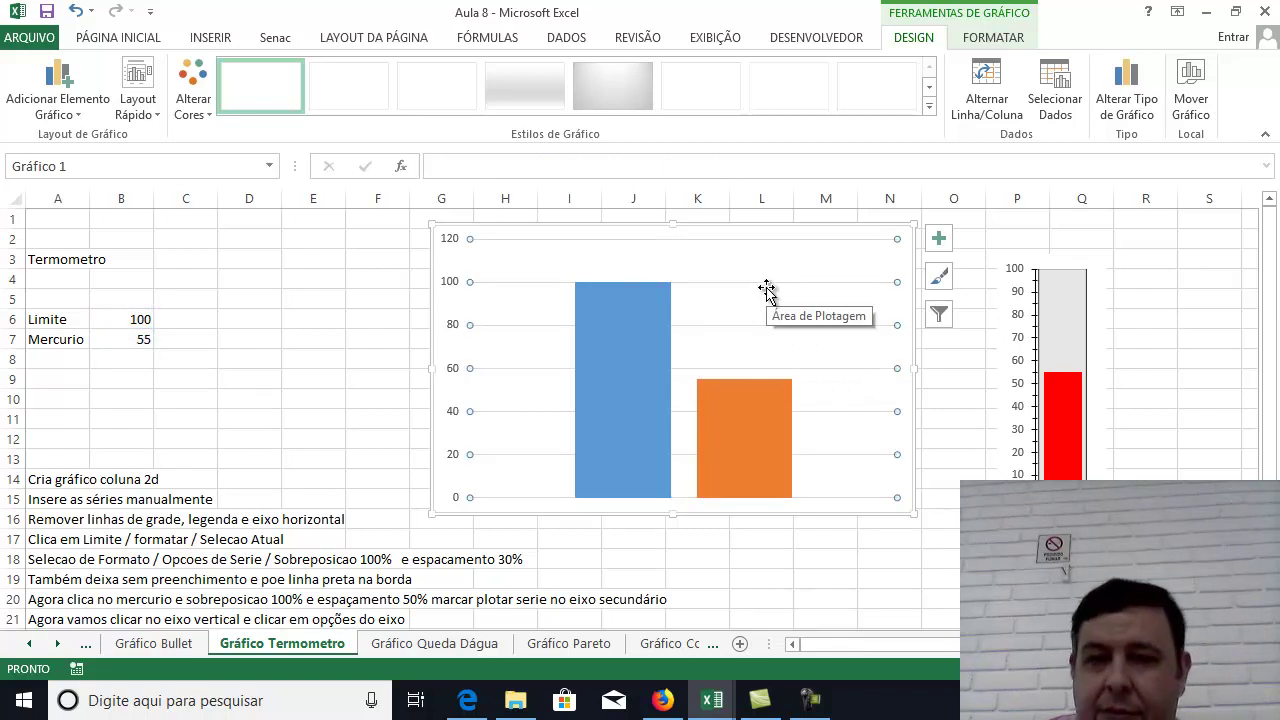
pyautogui.press('Delete')
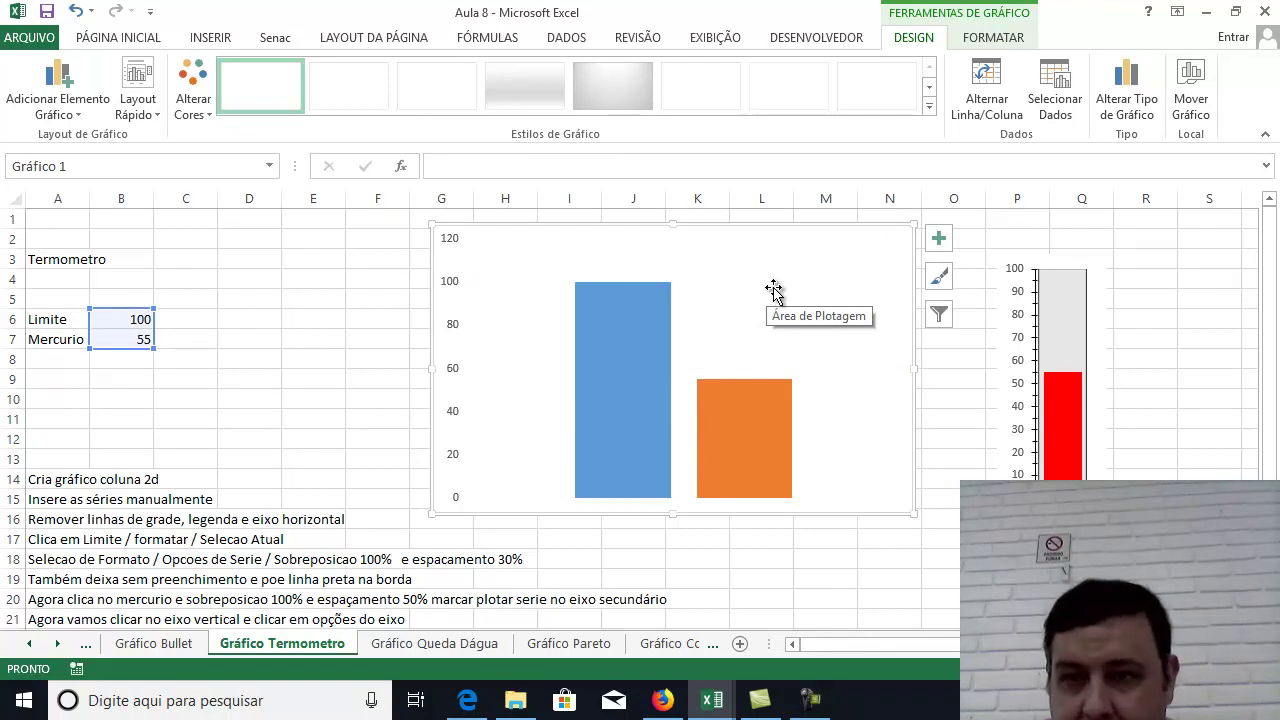
# Open the formatting options of the blue Termometro series and set its series overlap to 100%.
pyautogui.click(993, 37)
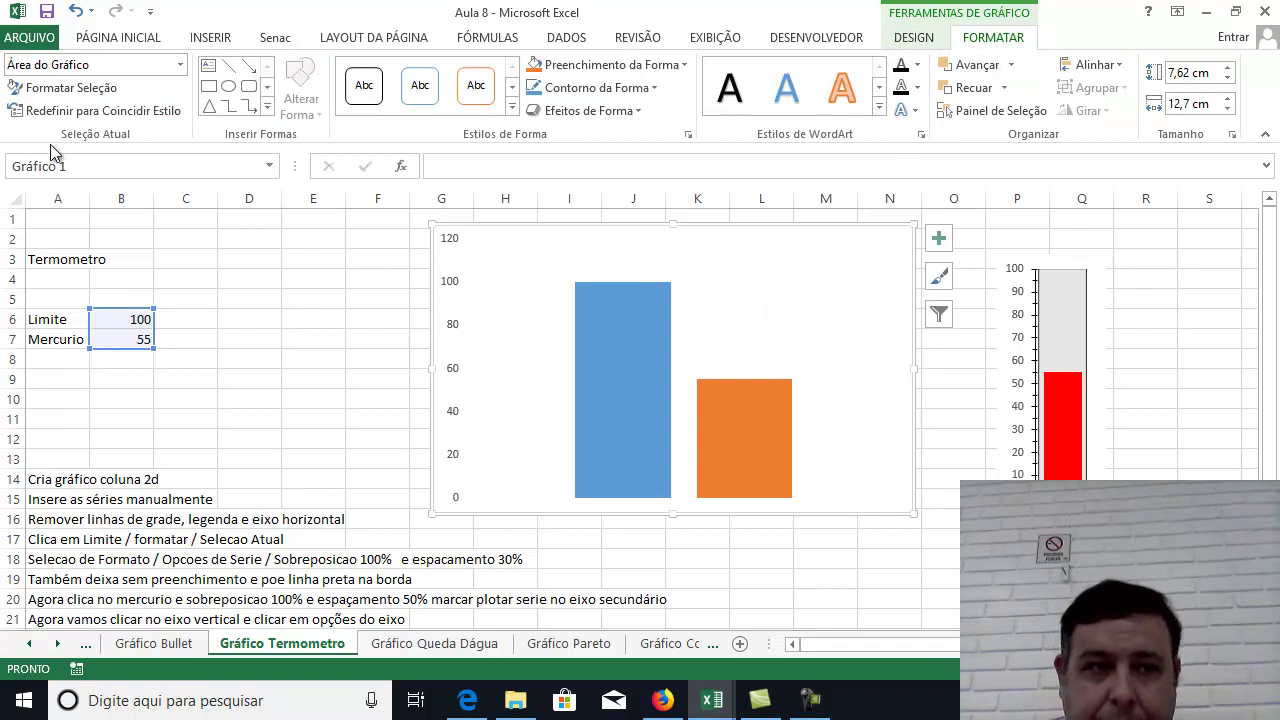
pyautogui.click(82, 88)
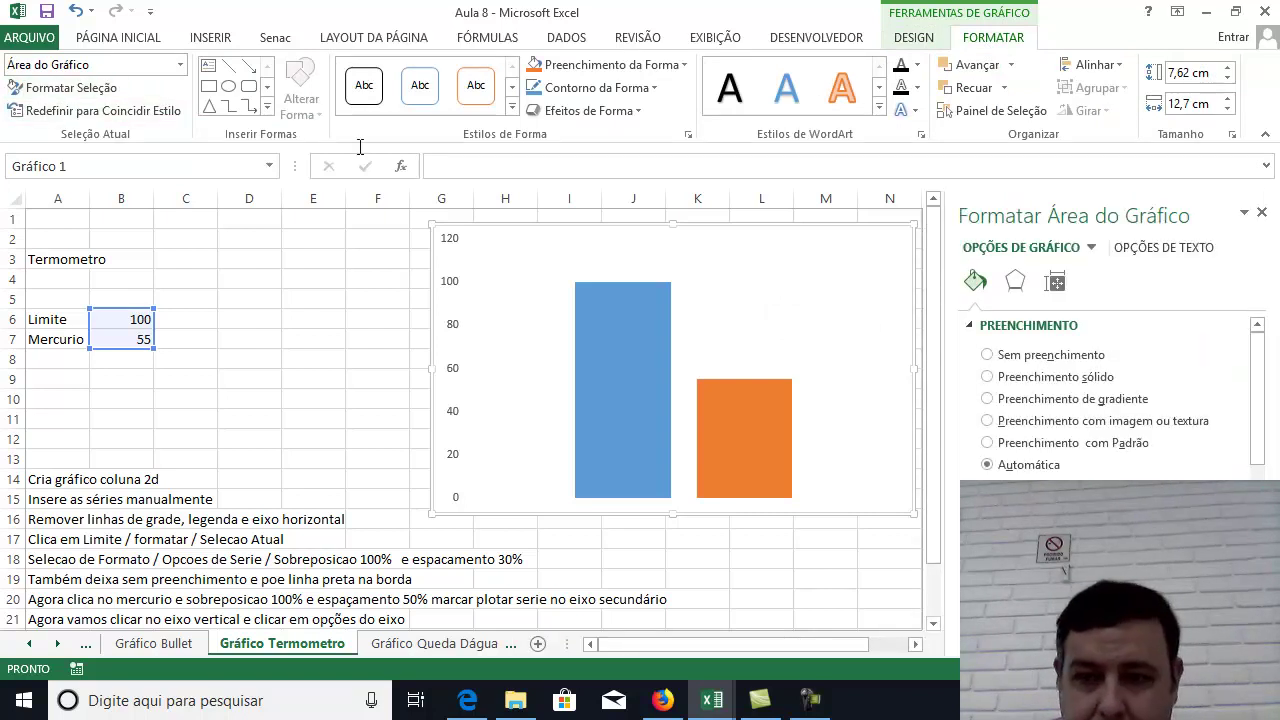
pyautogui.click(1054, 281)
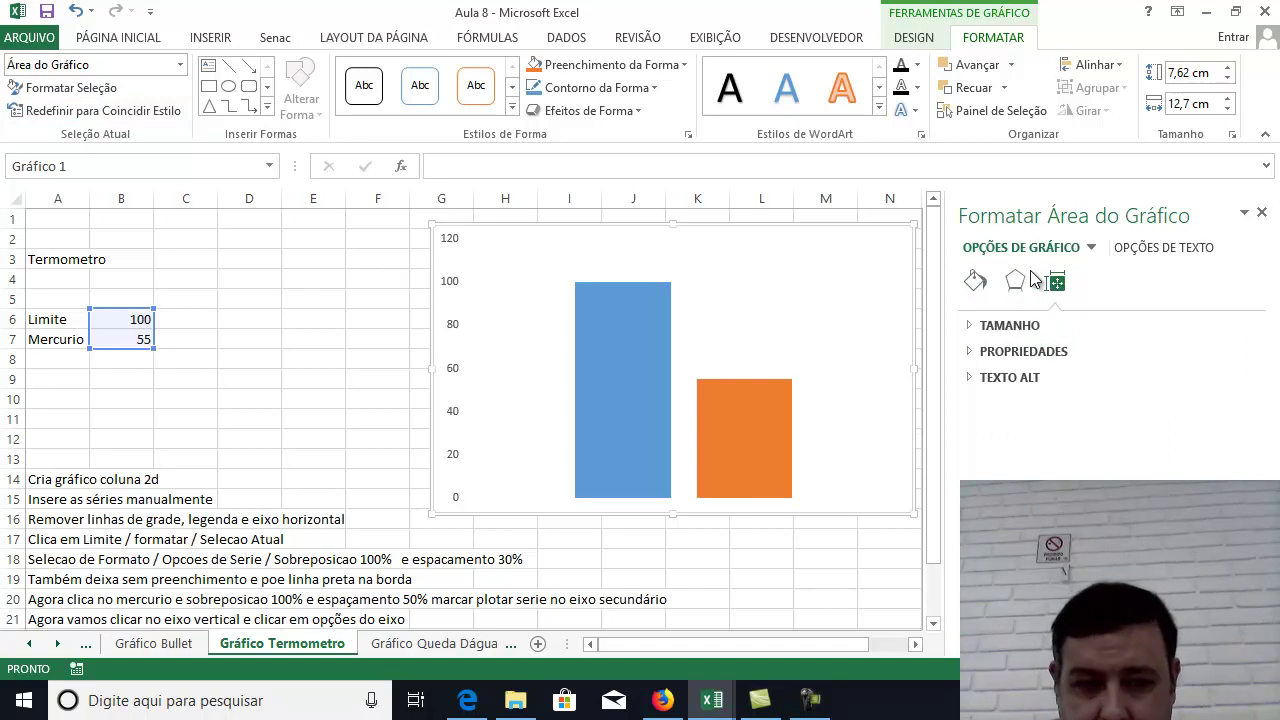
pyautogui.click(630, 304)
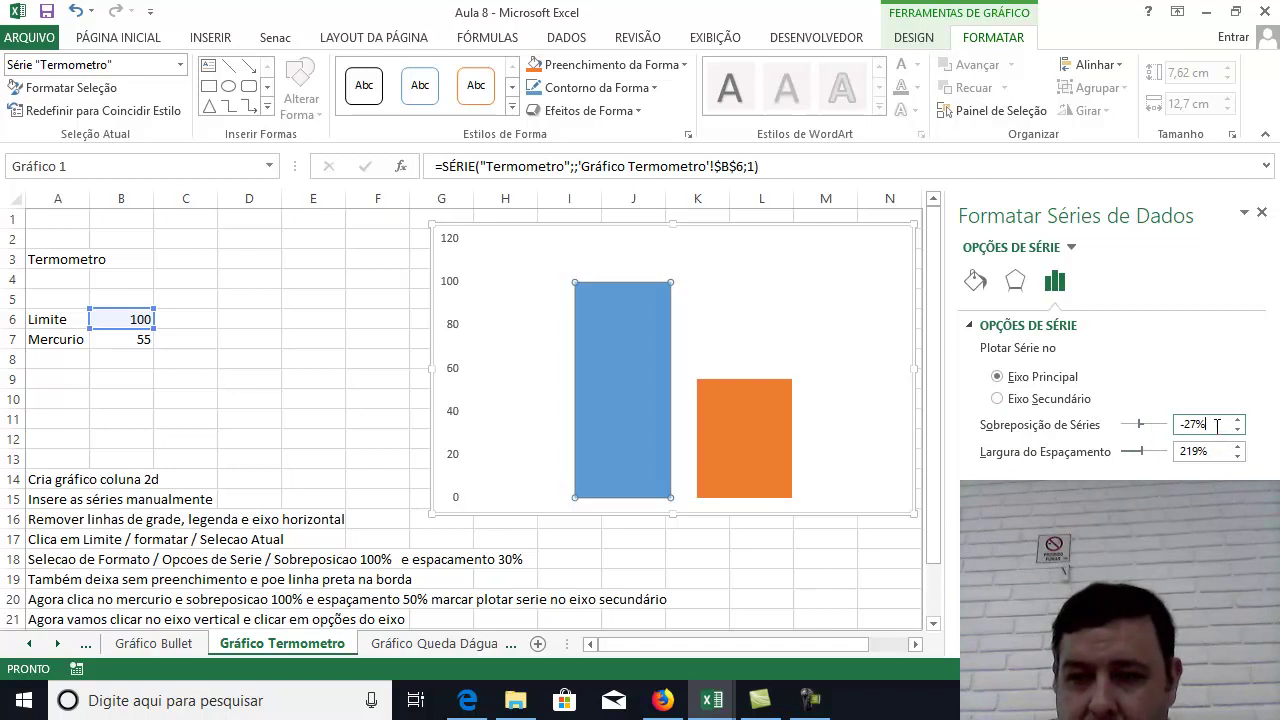
pyautogui.moveTo(1210, 425); pyautogui.dragTo(1180, 424)
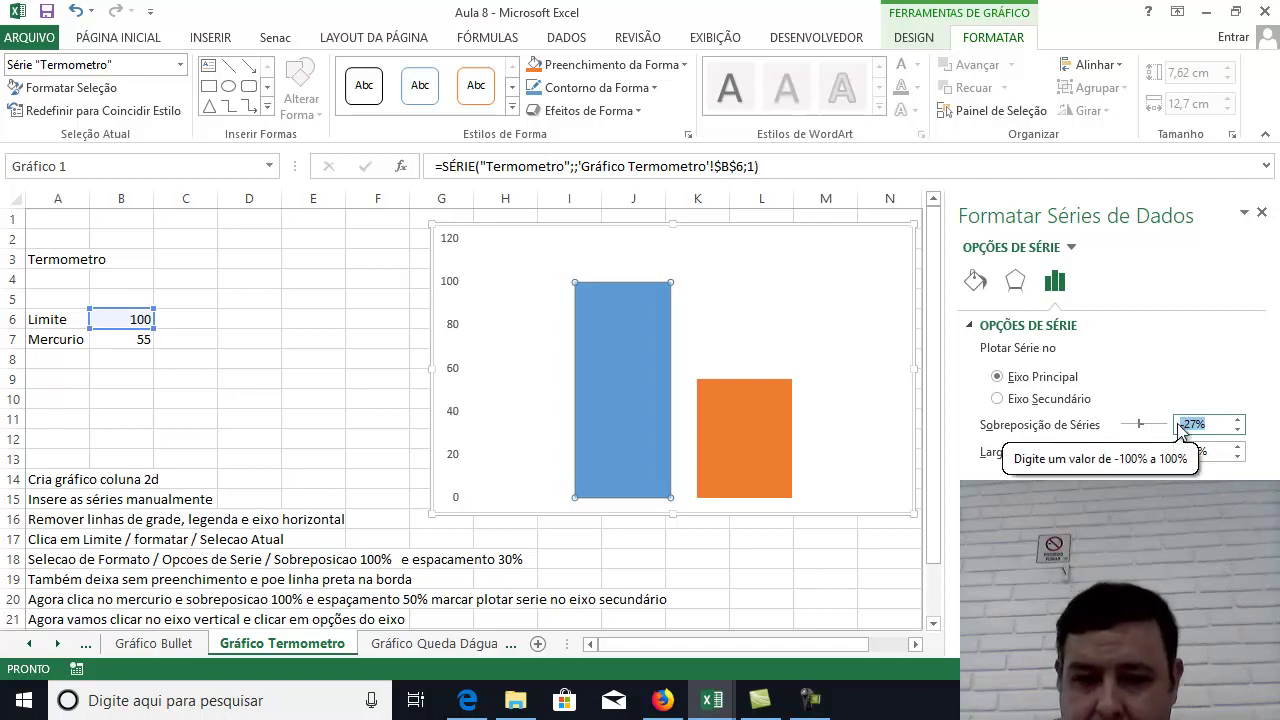
pyautogui.write('100')
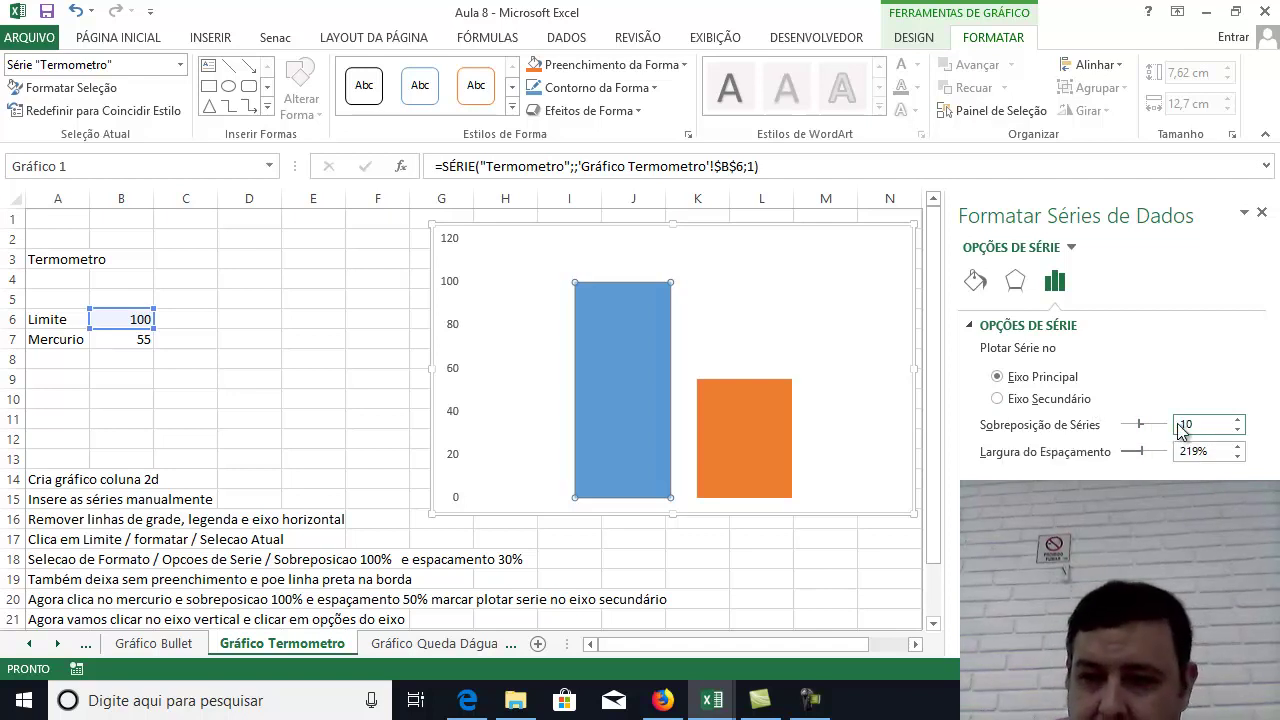
pyautogui.press('Return')
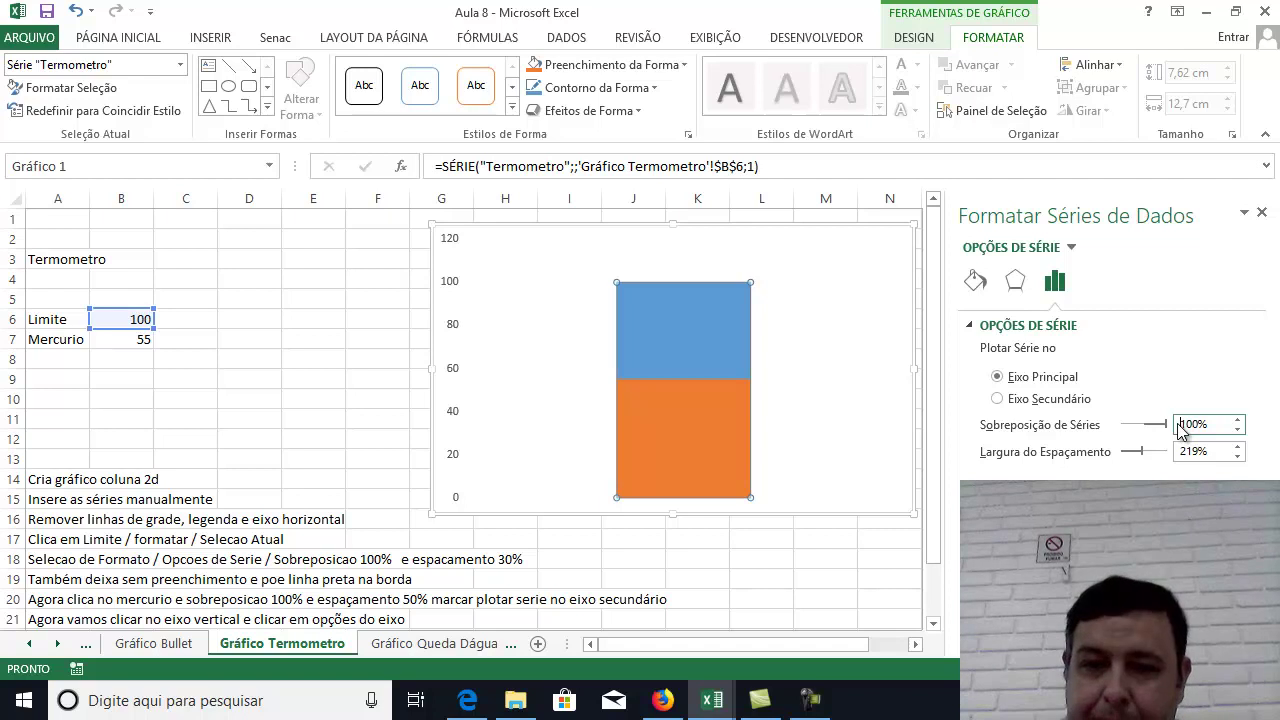
# Set the Termometro series overlap back to -27% to show the columns side by side.
pyautogui.moveTo(1212, 425); pyautogui.dragTo(1171, 421)
pyautogui.write('-27')
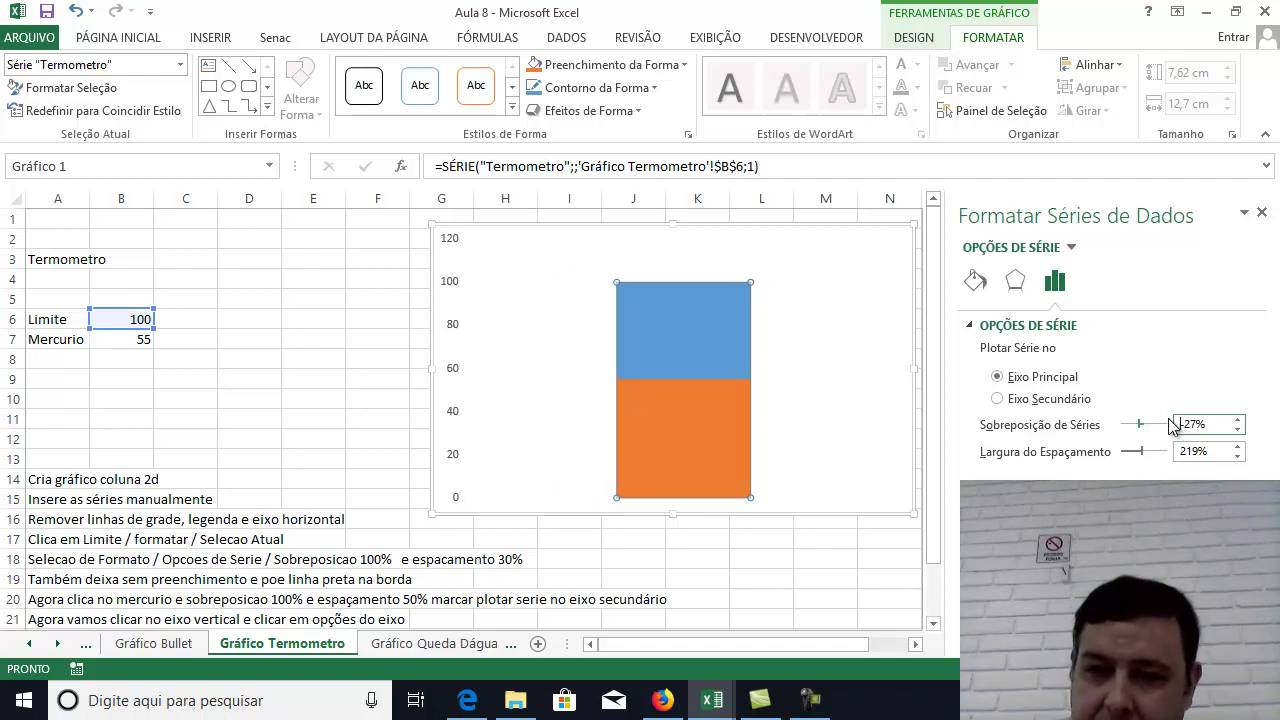
pyautogui.press('Return')
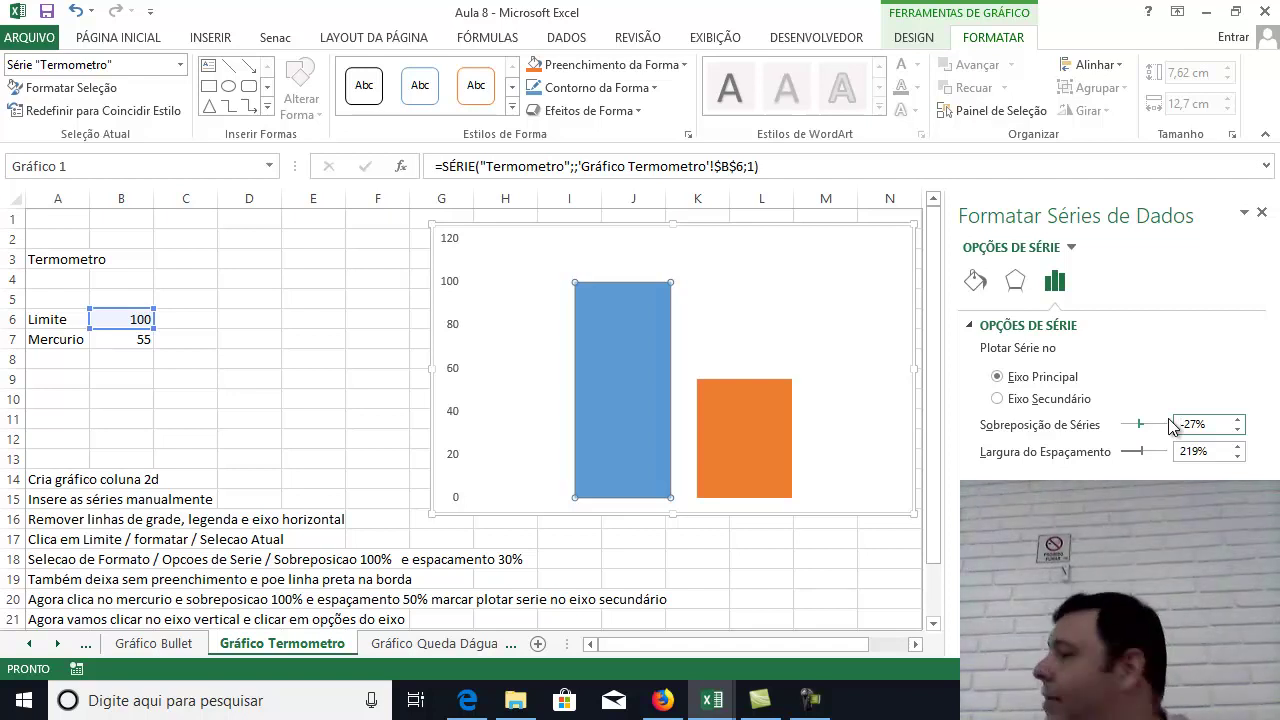
# Set the Termometro series overlap to 100% so both columns sit on top of each other.
pyautogui.moveTo(1218, 425); pyautogui.dragTo(1177, 425)
pyautogui.write('100')
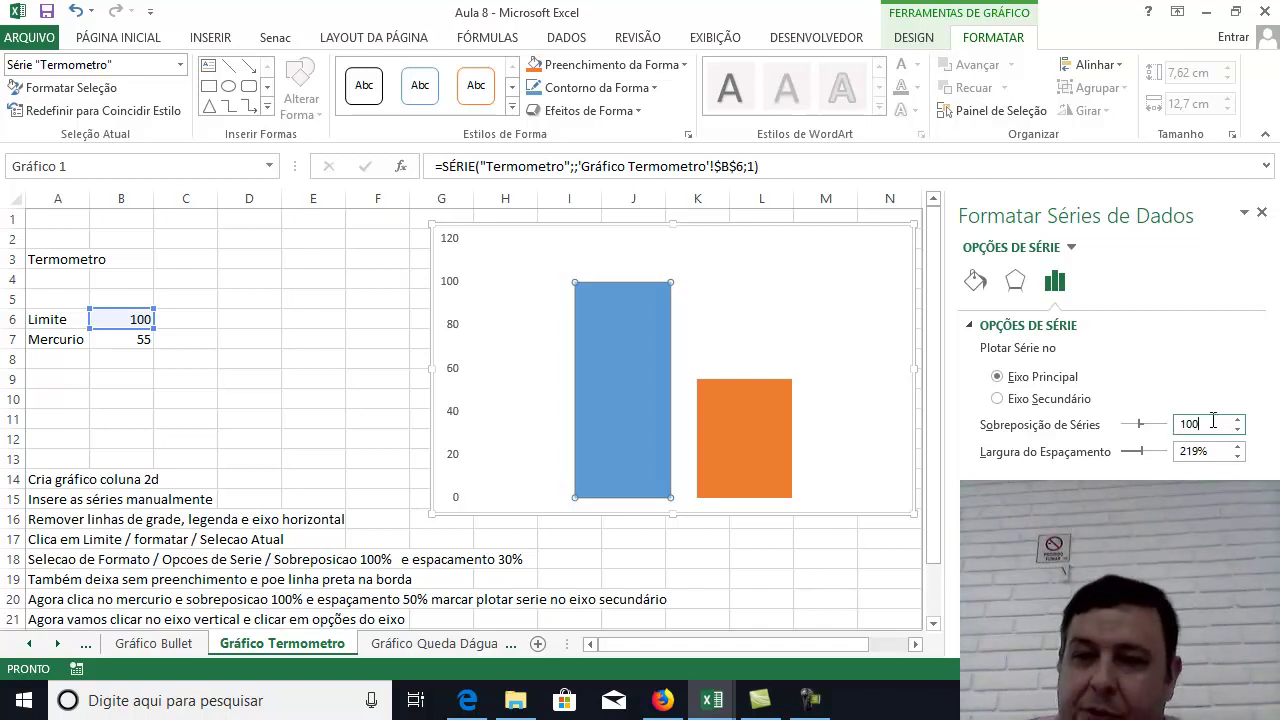
pyautogui.press('Return')
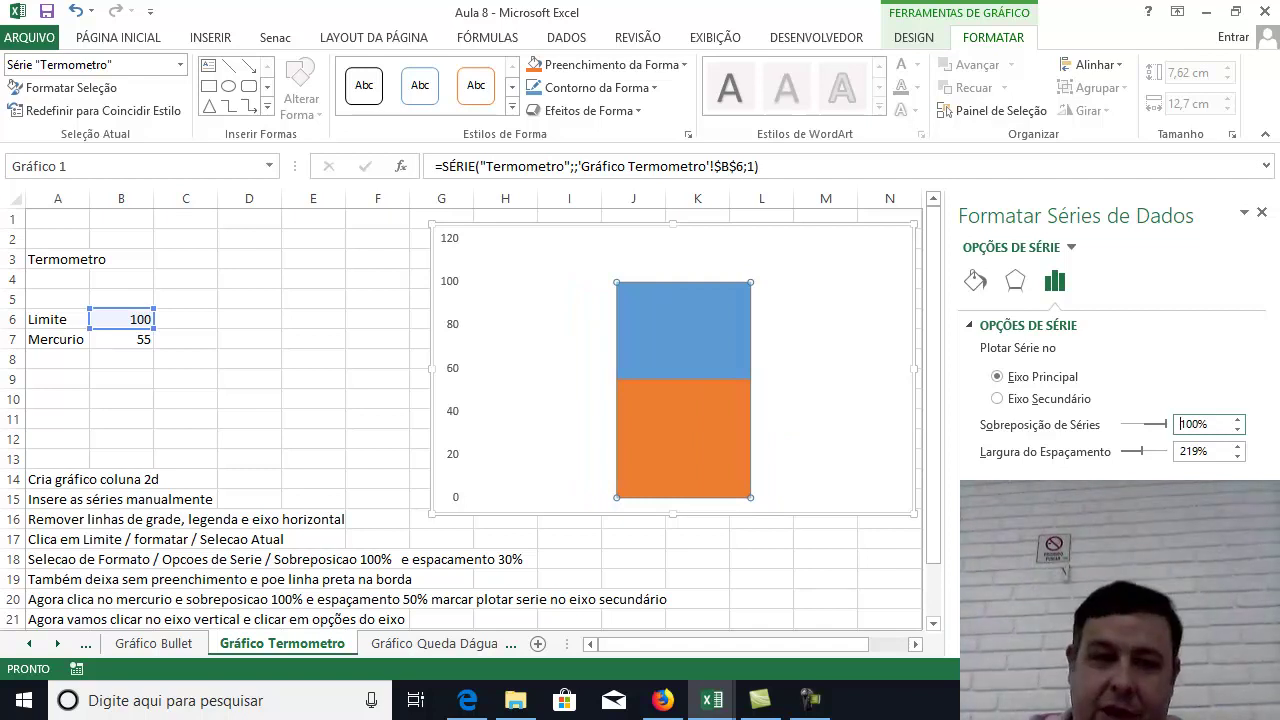
# Test the column chart by entering 45 as the Mercurio value in B7 and replacing it with 75.
pyautogui.click(140, 339)
pyautogui.write('45')
pyautogui.press('Return')
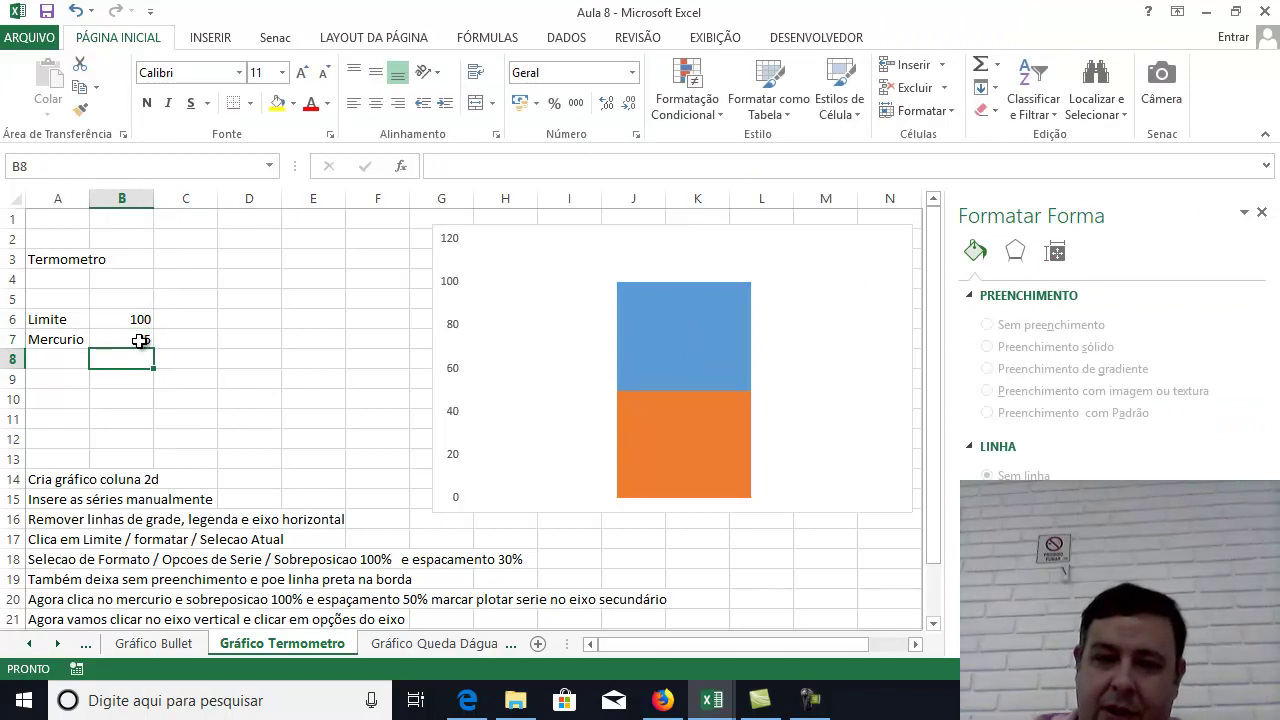
pyautogui.click(137, 341)
pyautogui.write('75')
pyautogui.press('Return')
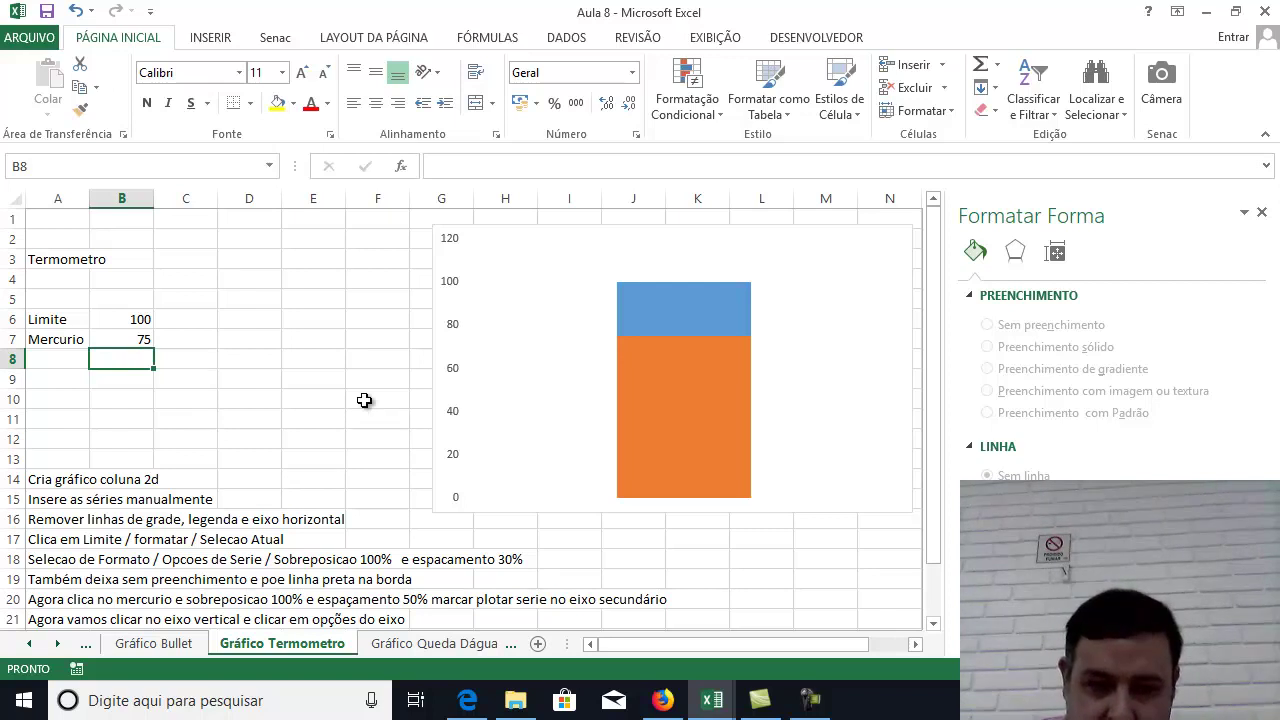
# Set the gap width of the orange Mercurio series to 30%.
pyautogui.scroll(-1, 364, 400)
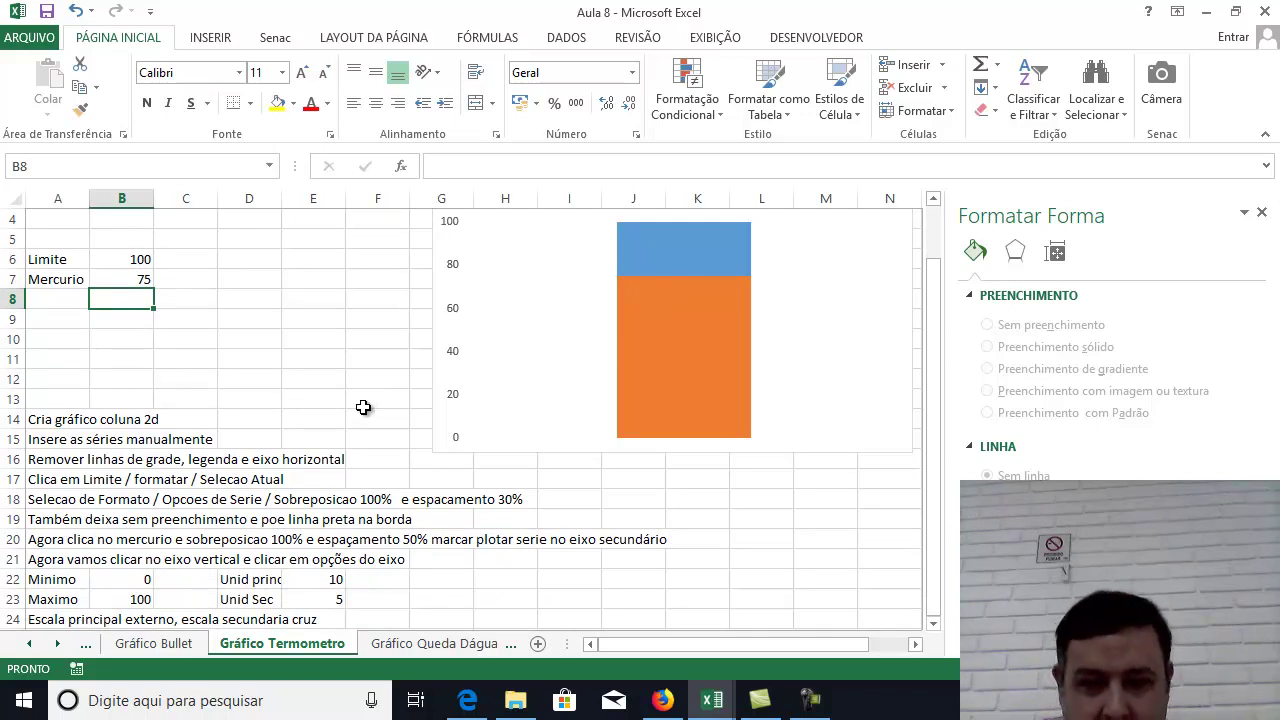
pyautogui.scroll(1, 363, 407)
pyautogui.click(641, 403)
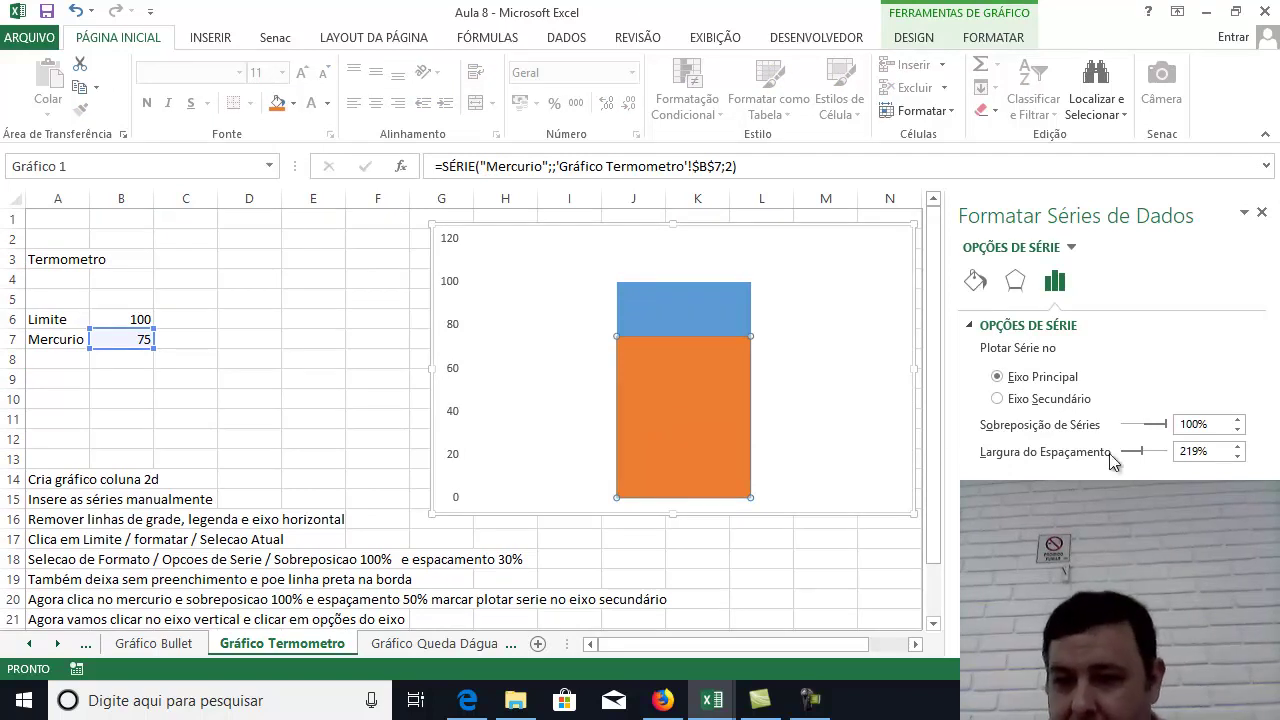
pyautogui.moveTo(1180, 452); pyautogui.dragTo(1193, 453)
pyautogui.write('30')
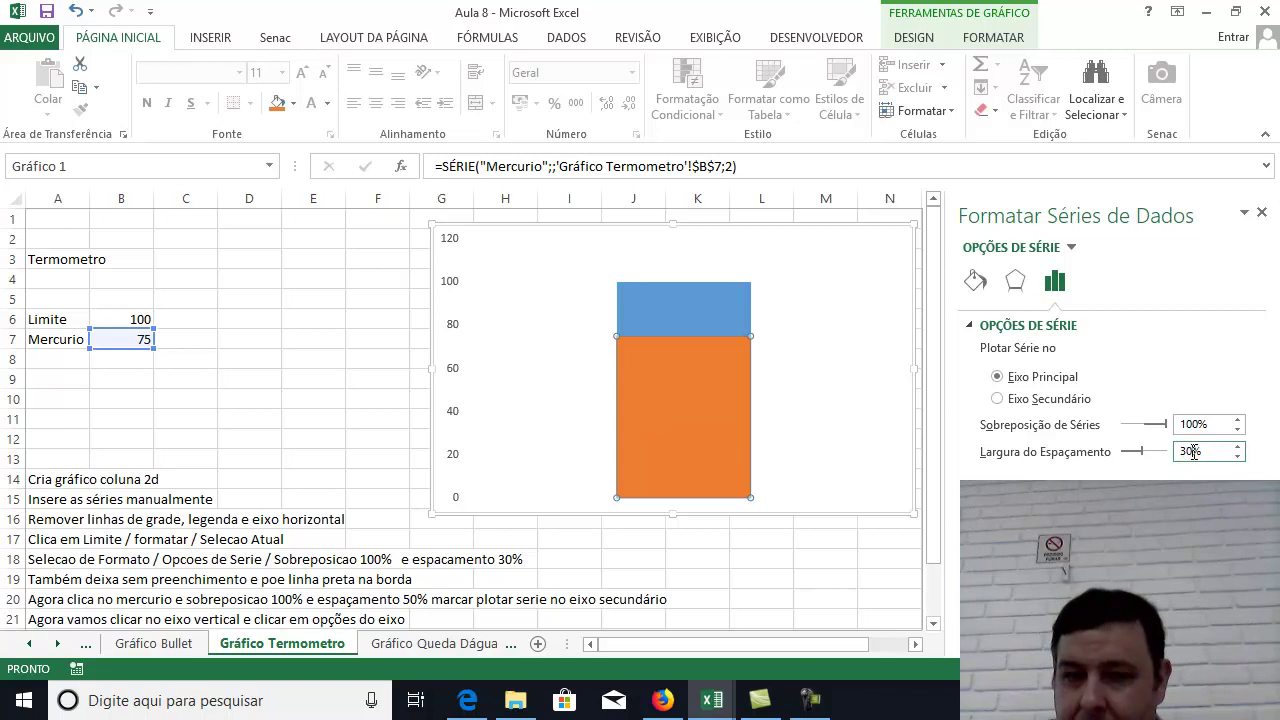
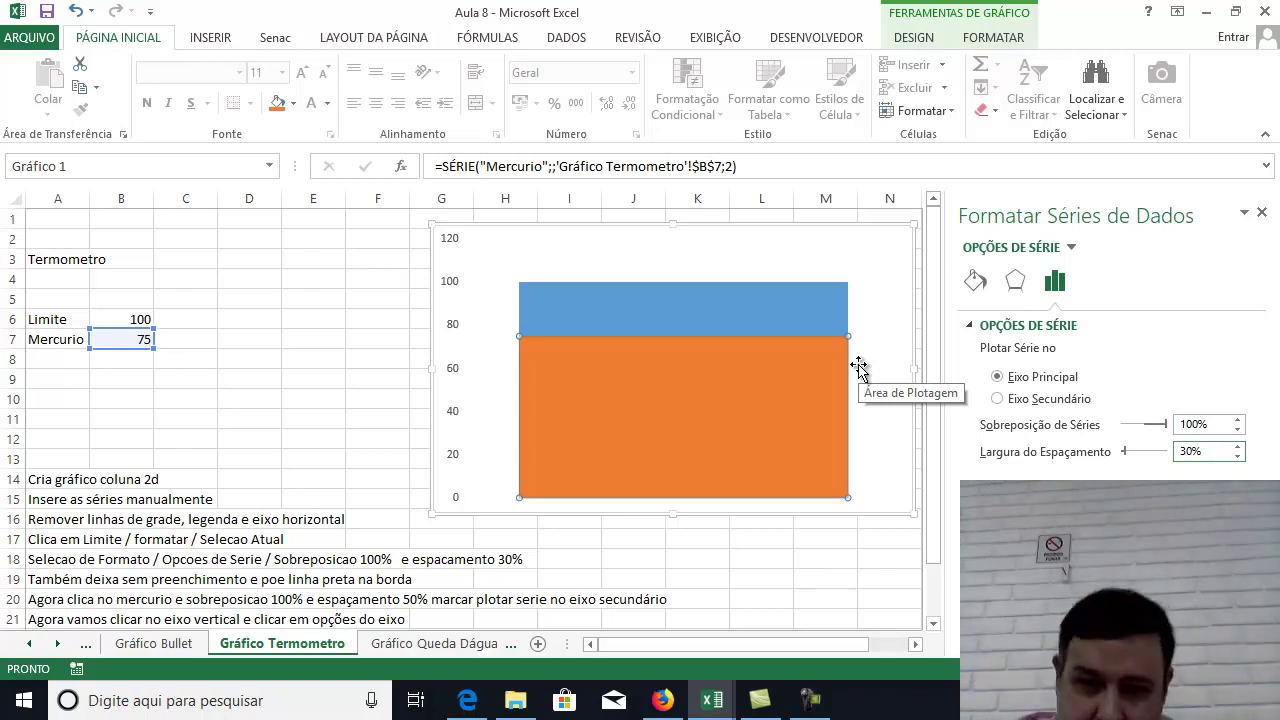
# Narrow the chart to about two columns wide and move it over to columns K to M.
pyautogui.moveTo(910, 372); pyautogui.dragTo(617, 366)
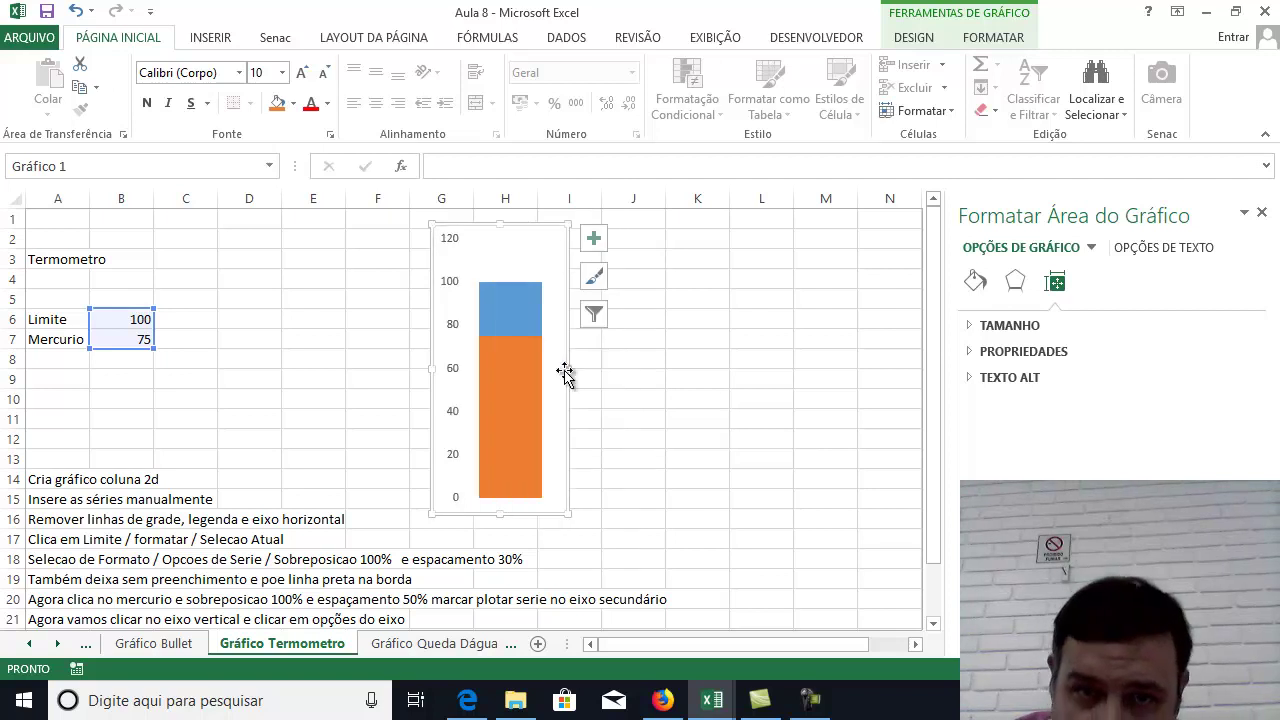
pyautogui.moveTo(543, 229); pyautogui.dragTo(778, 228)
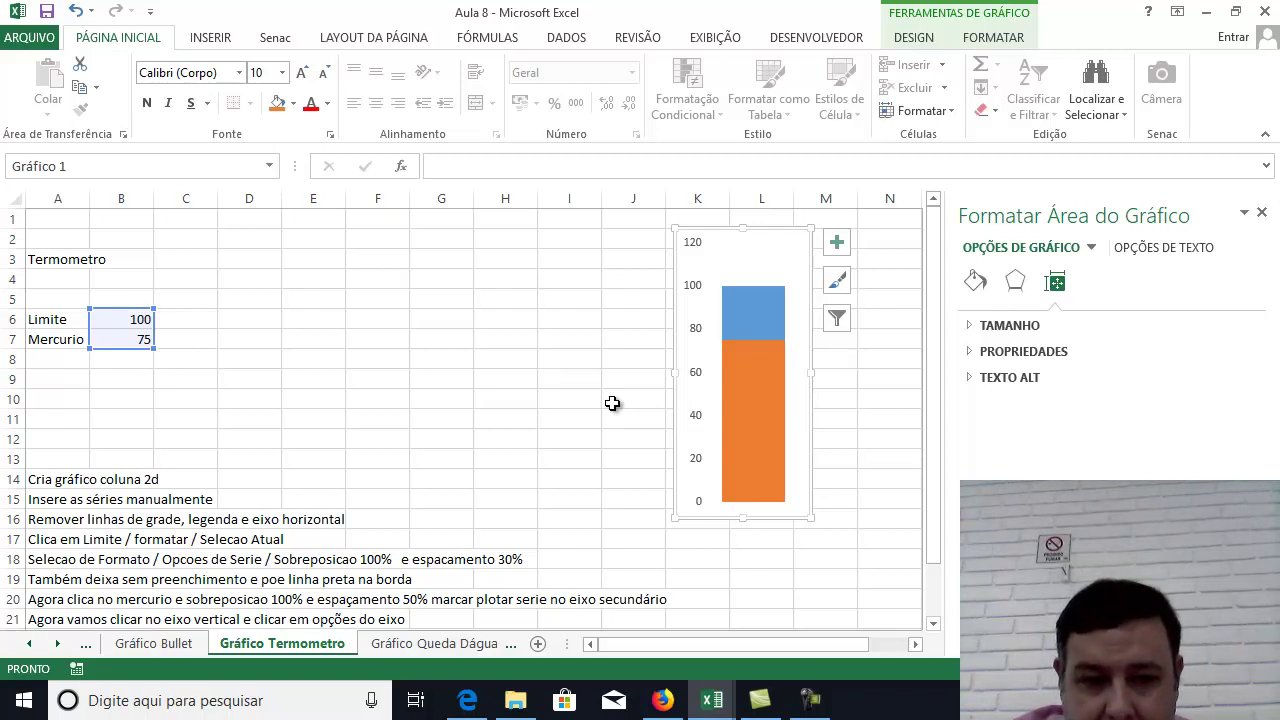
# Open the vertical axis options of the chart and set the maximum bound to 100.
pyautogui.scroll(-1, 612, 403)
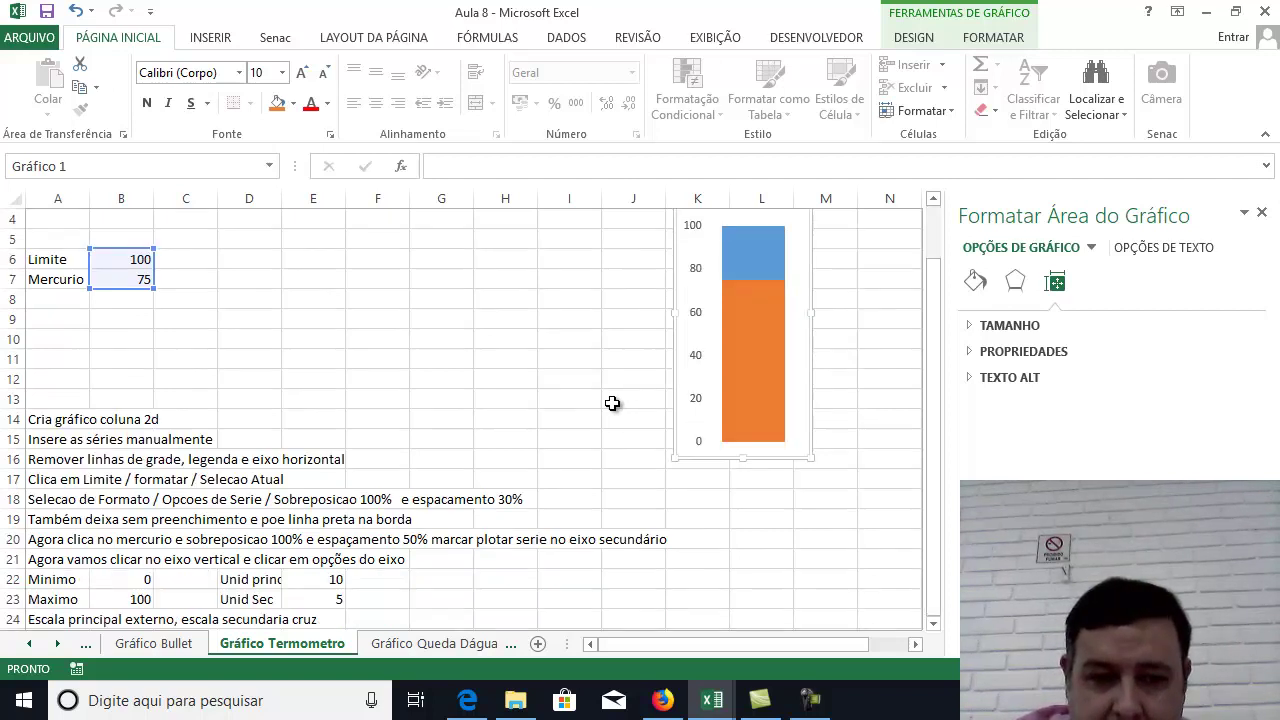
pyautogui.scroll(1, 612, 403)
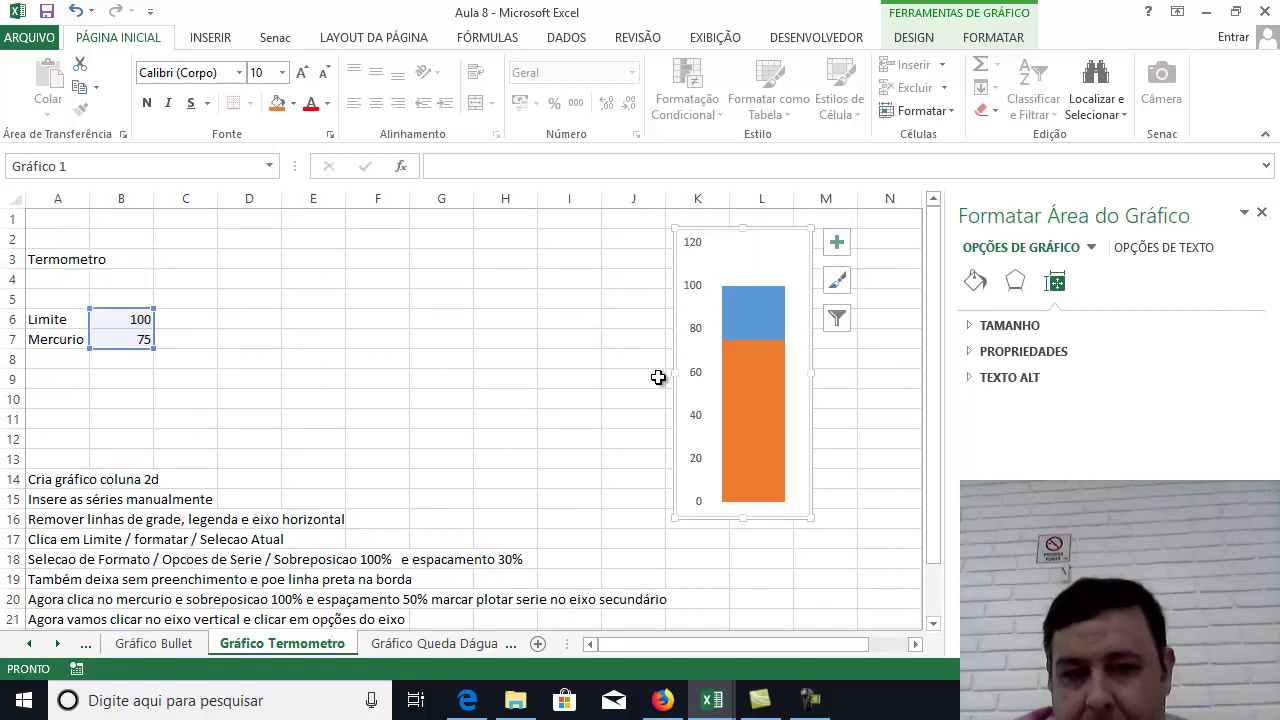
pyautogui.click(690, 256)
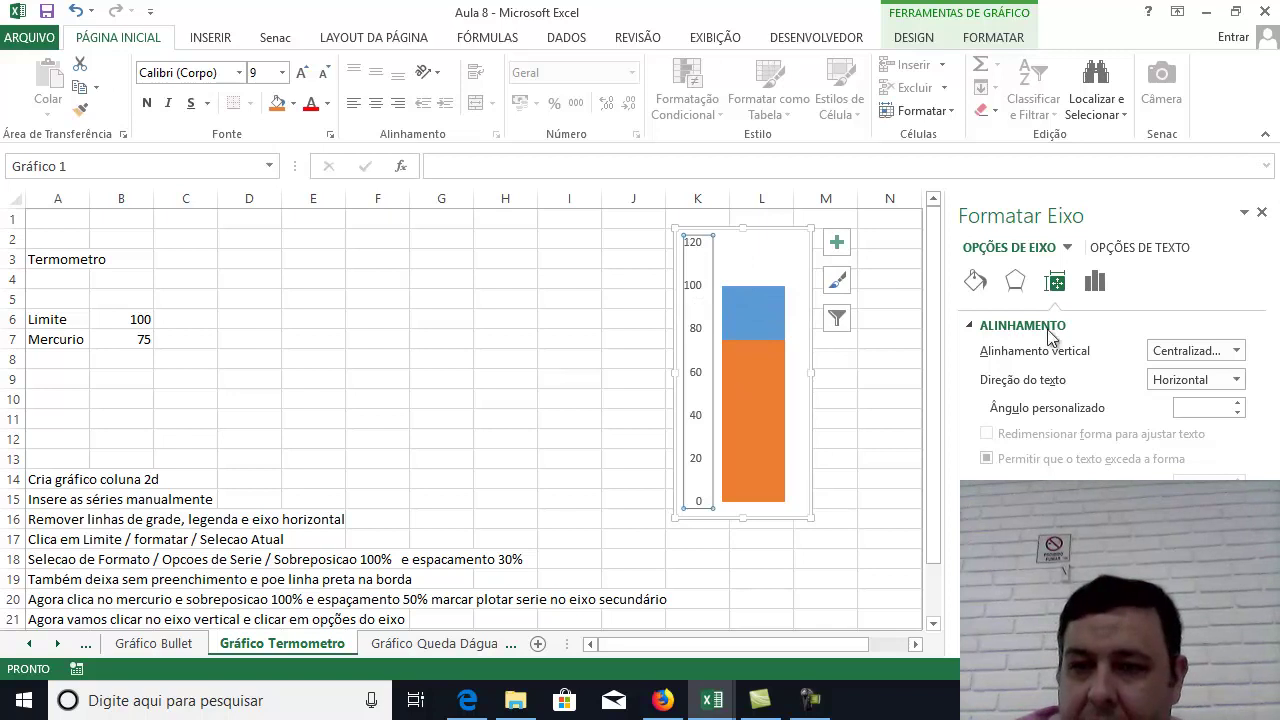
pyautogui.click(1095, 281)
pyautogui.click(980, 322)
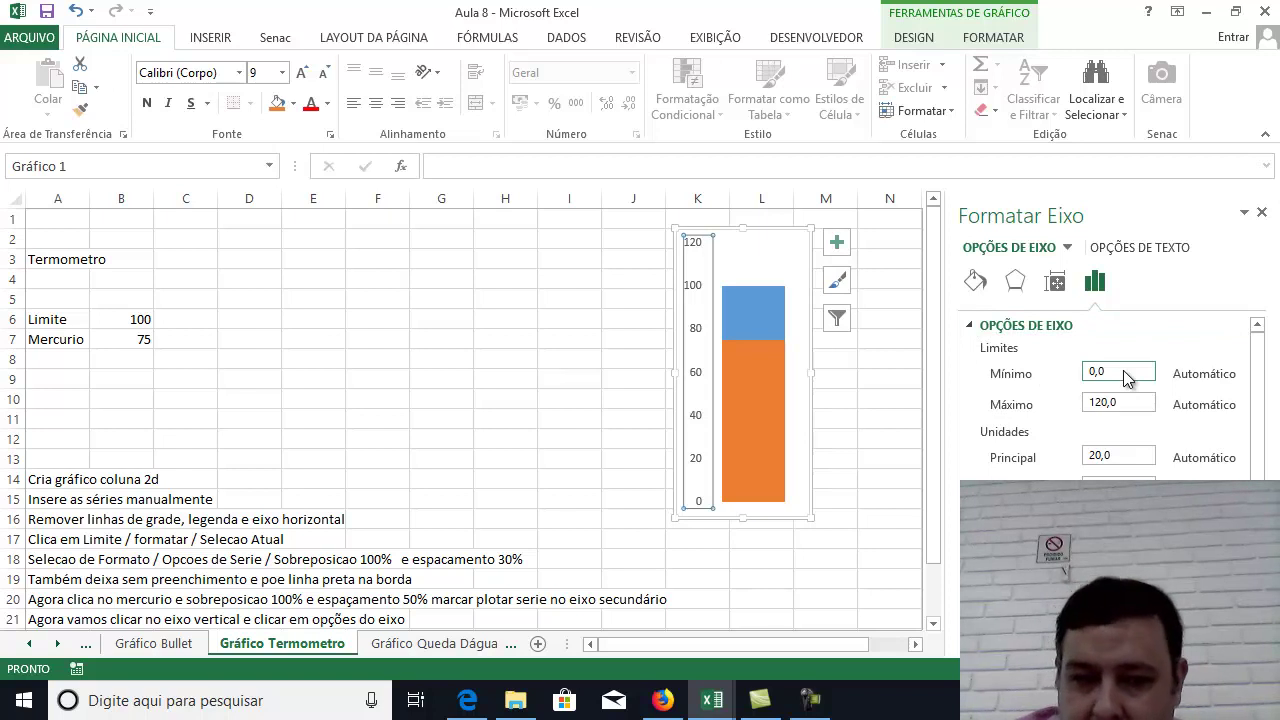
pyautogui.click(1110, 374)
pyautogui.moveTo(1110, 374); pyautogui.dragTo(1077, 373)
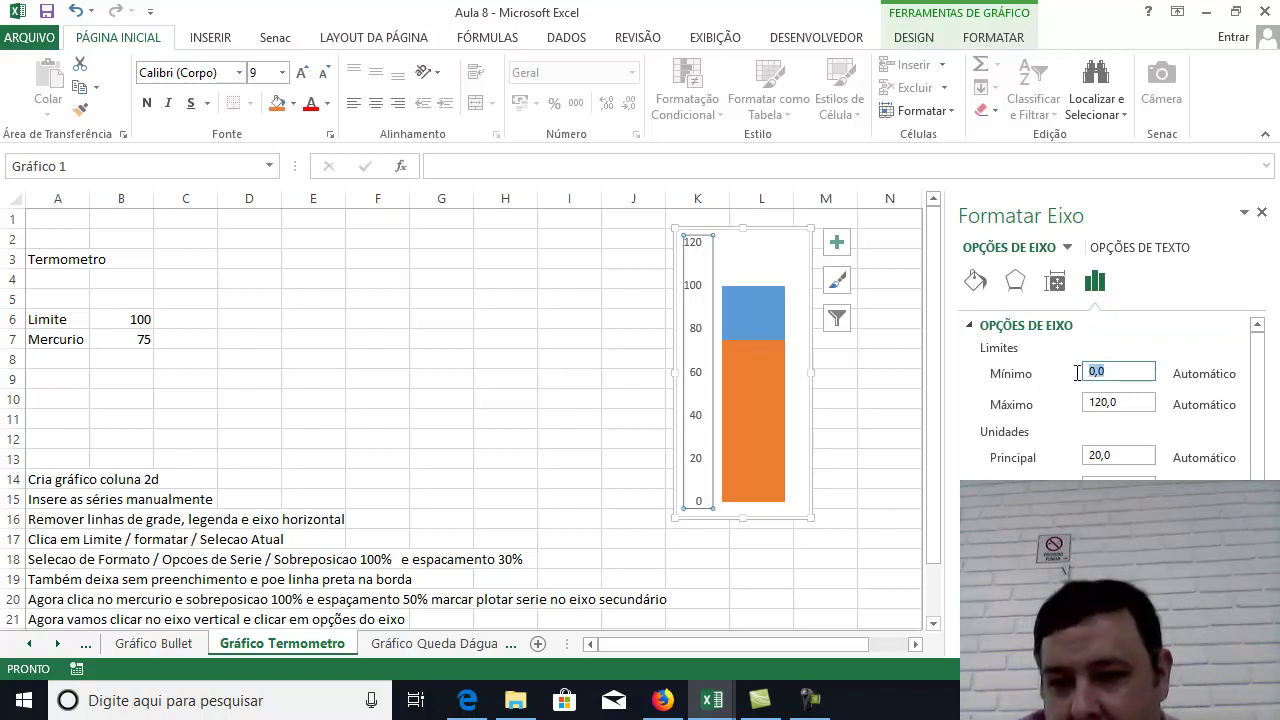
pyautogui.doubleClick(1120, 403)
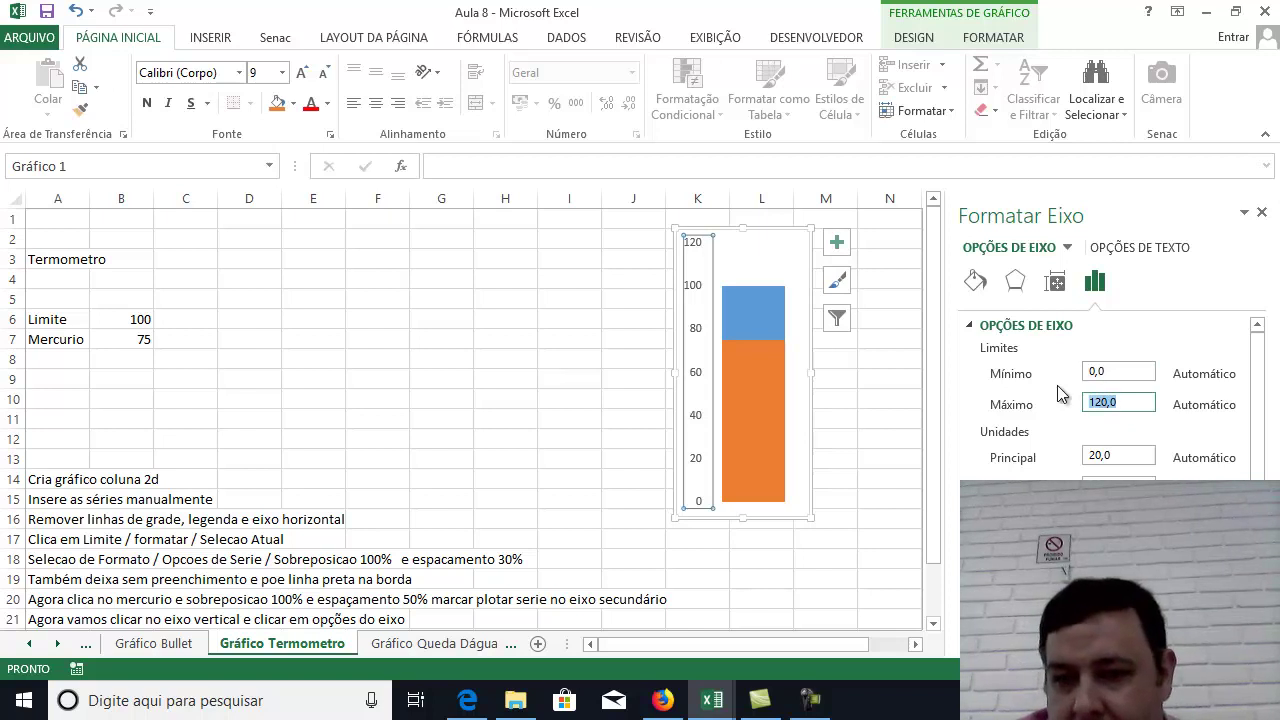
pyautogui.write('100')
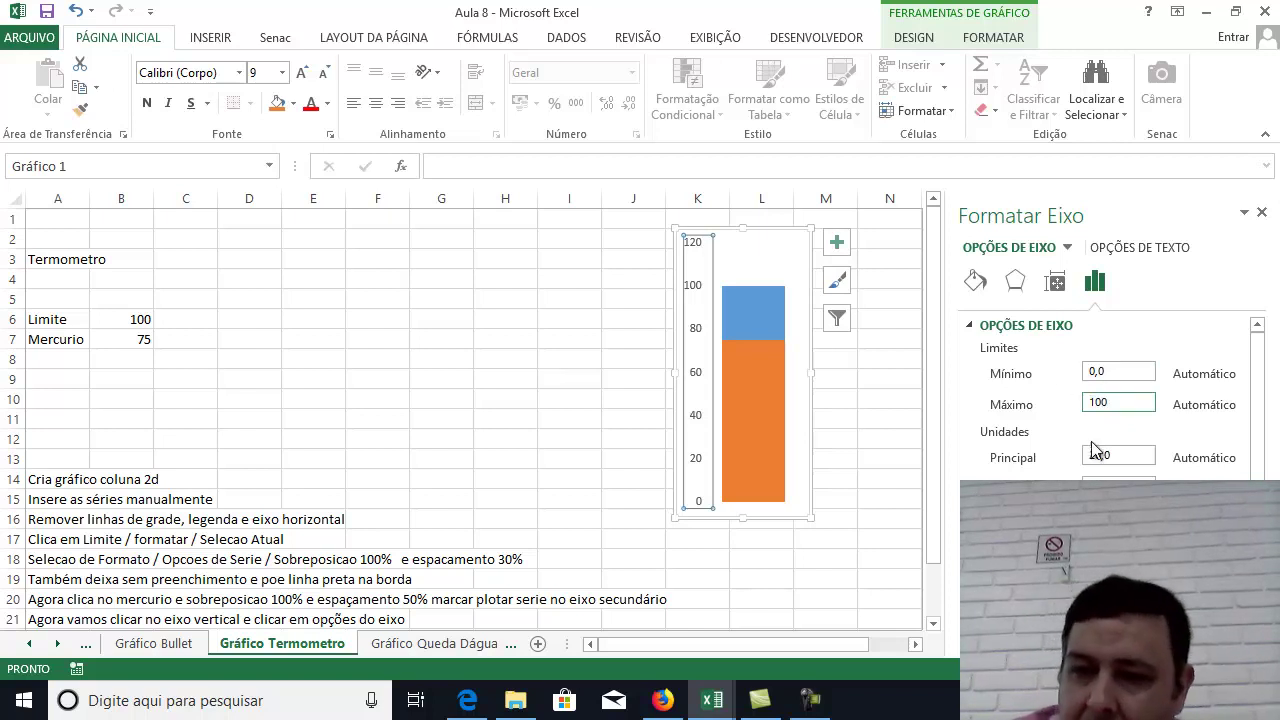
# Set the vertical axis's major unit to 10 and its minor unit to 5.
pyautogui.moveTo(1119, 455); pyautogui.dragTo(1080, 459)
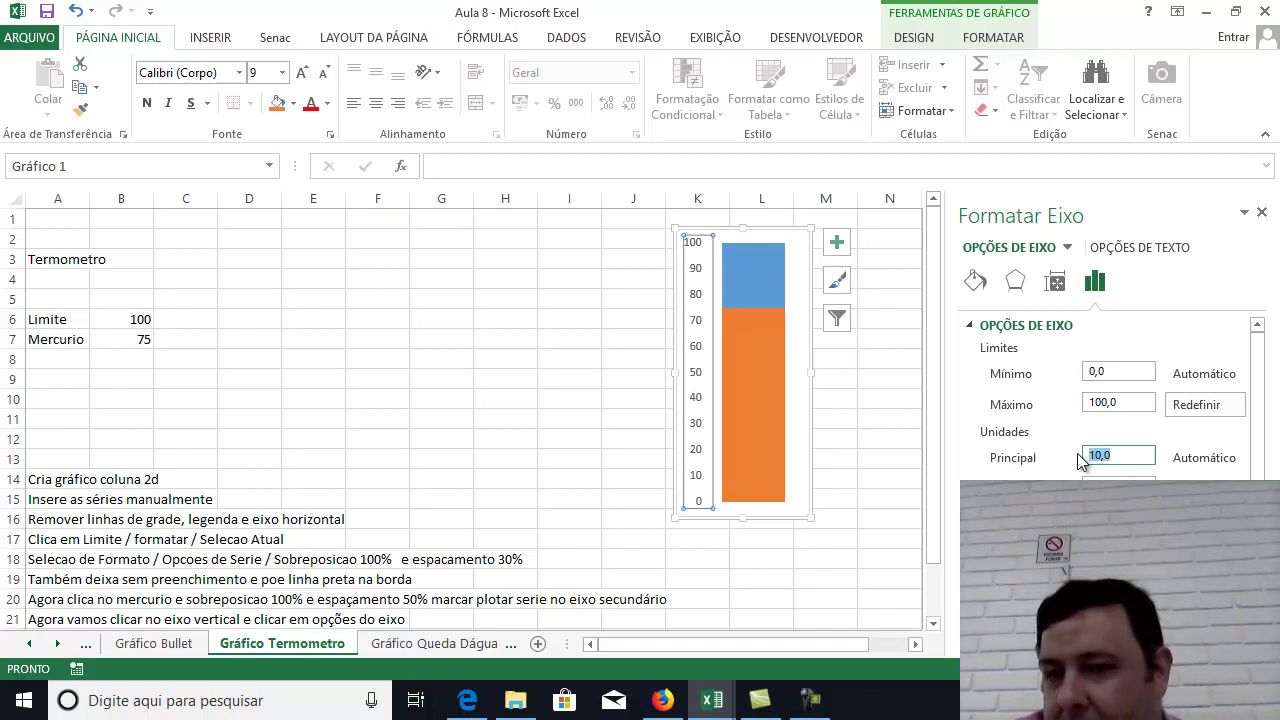
pyautogui.write('10')
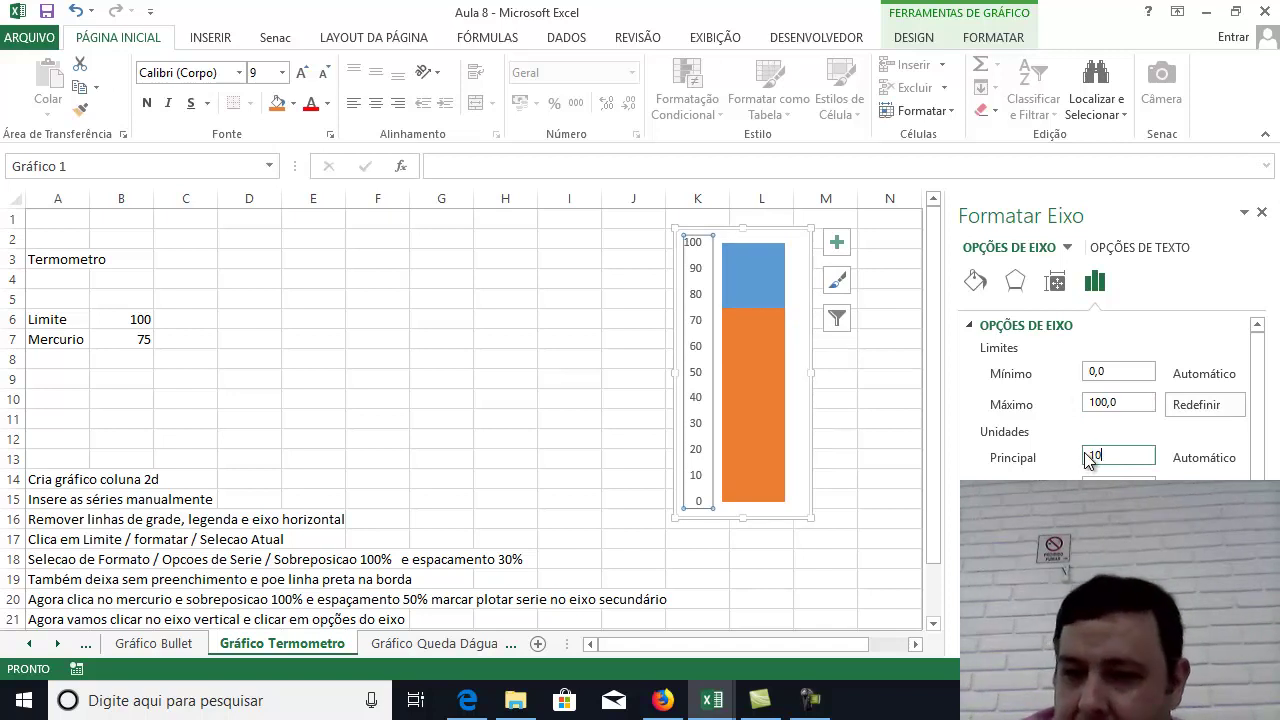
pyautogui.click(1121, 482)
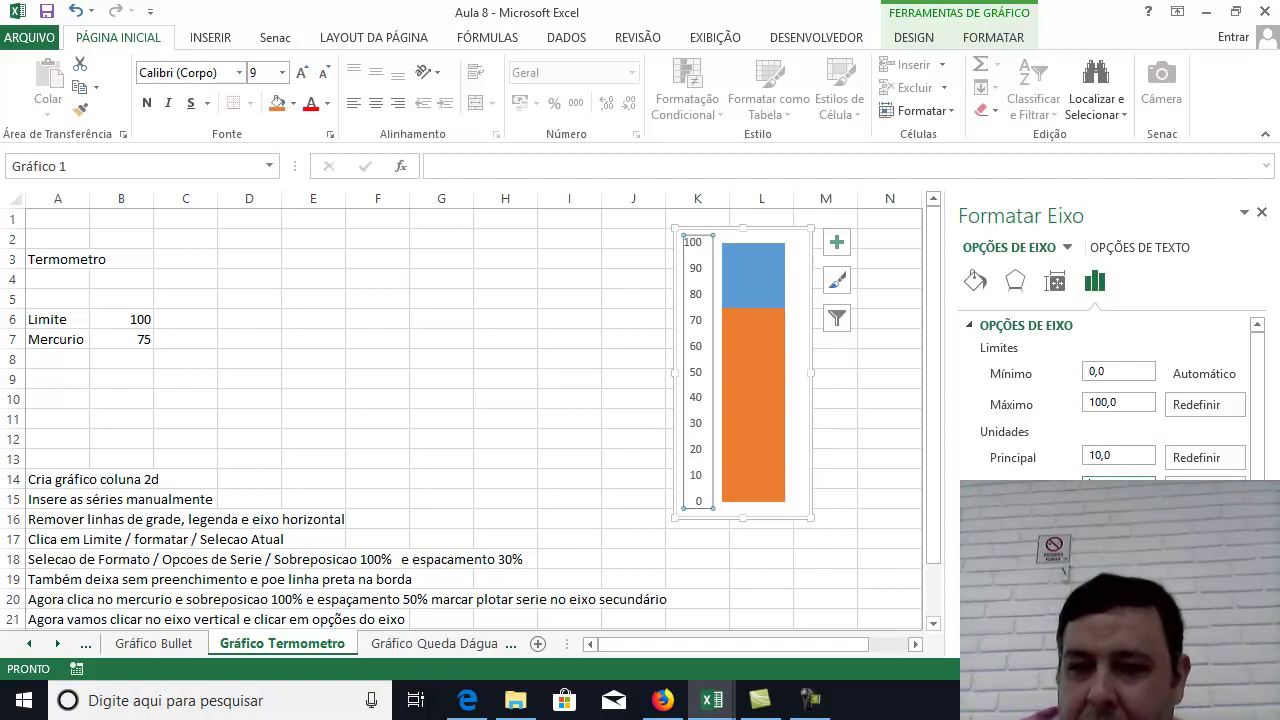
pyautogui.click(526, 400)
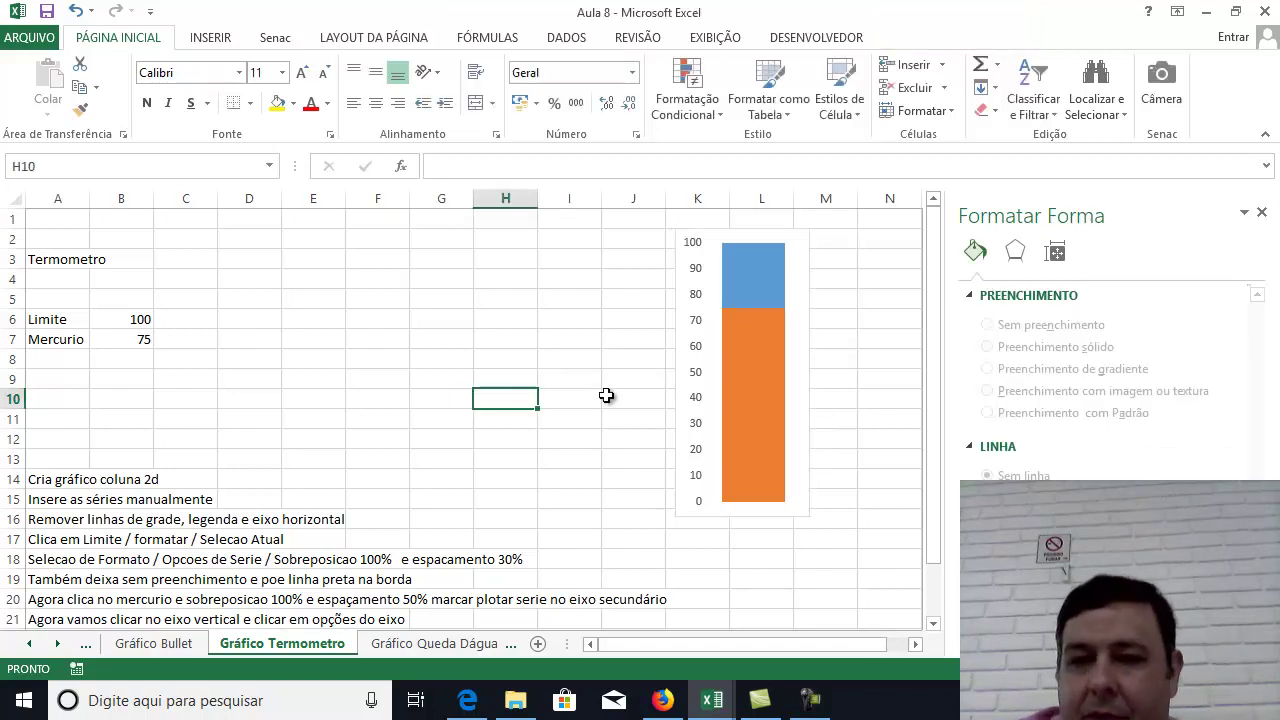
# Add major and minor tick marks to the chart's vertical axis, with the axis line in red.
pyautogui.scroll(-1, 627, 472)
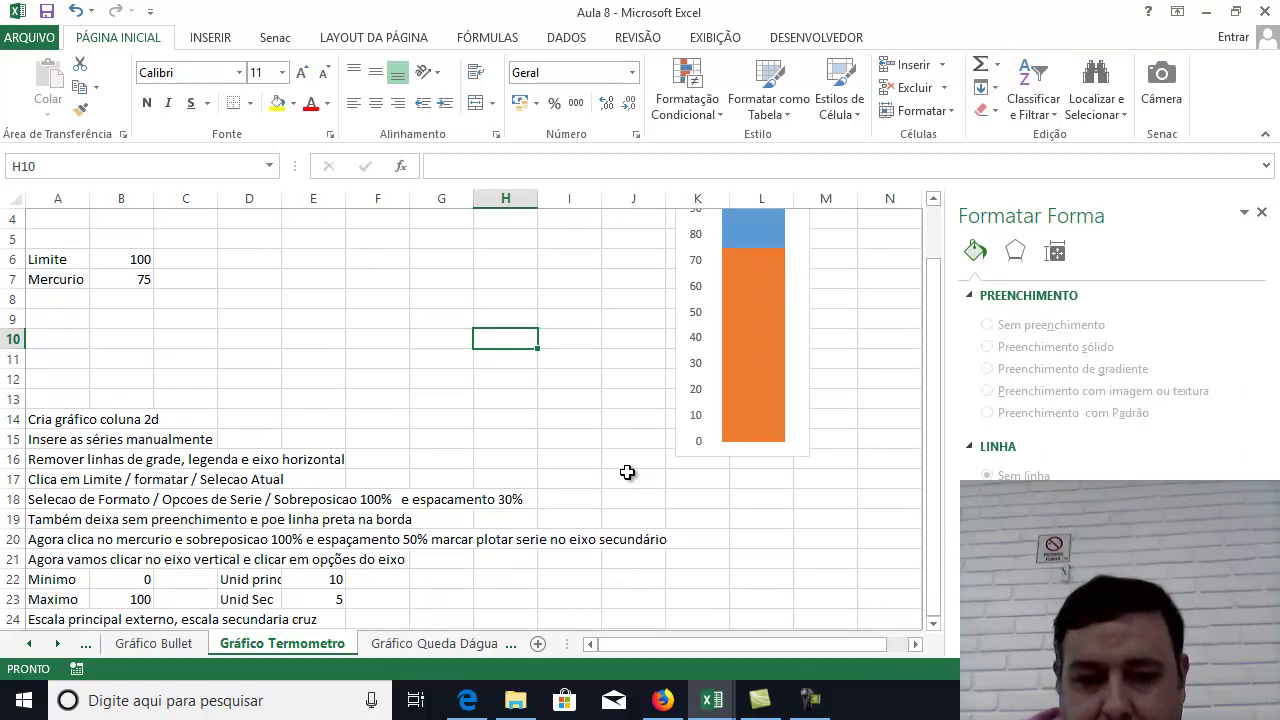
pyautogui.scroll(-1, 627, 472)
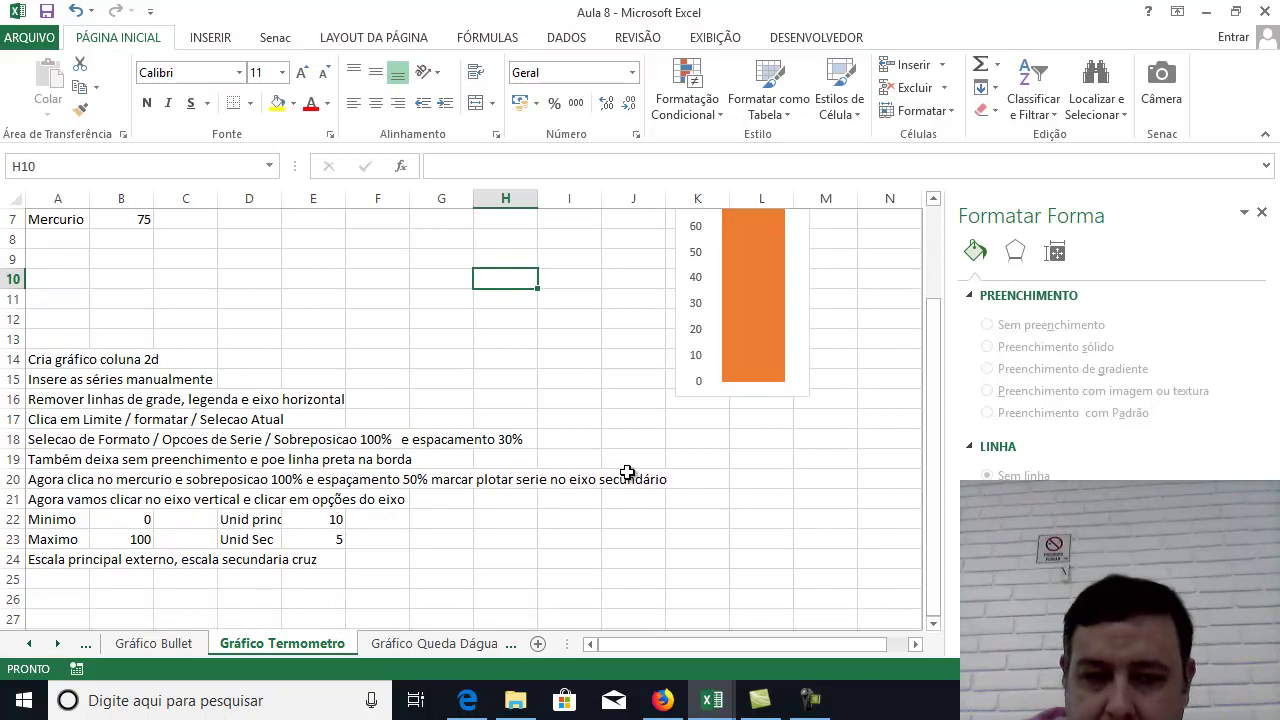
pyautogui.scroll(1, 627, 472)
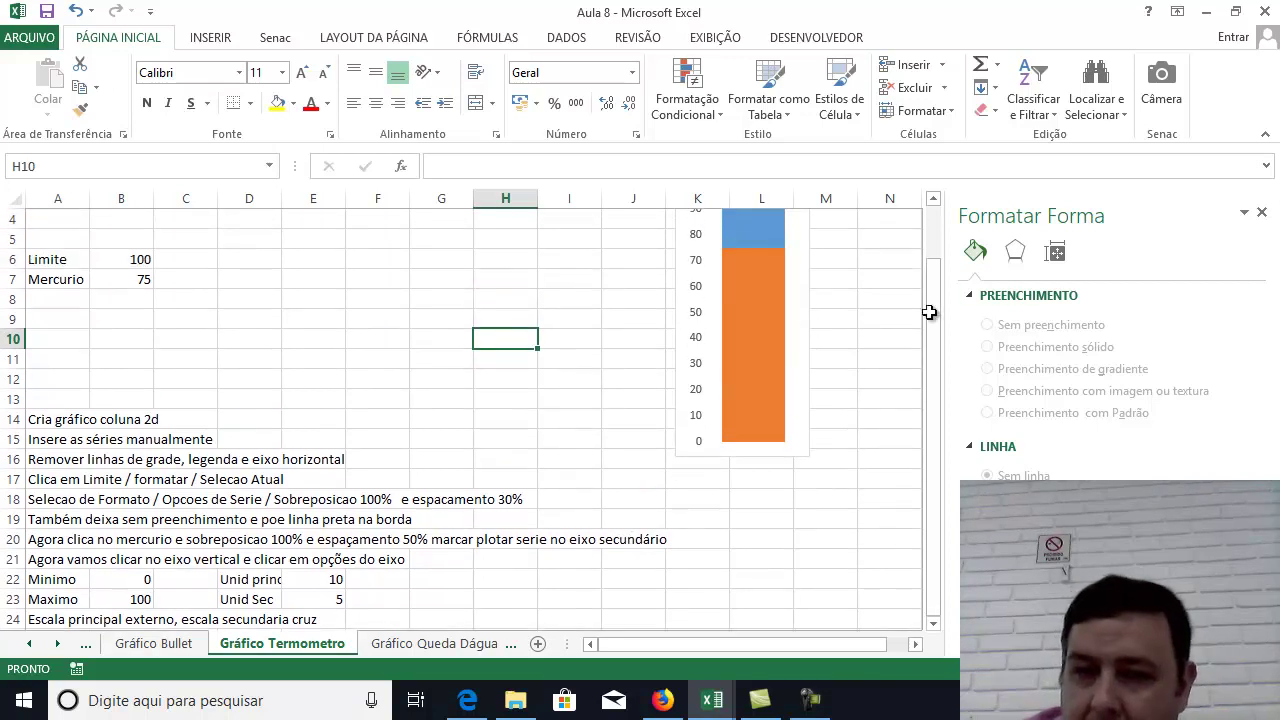
pyautogui.click(697, 290)
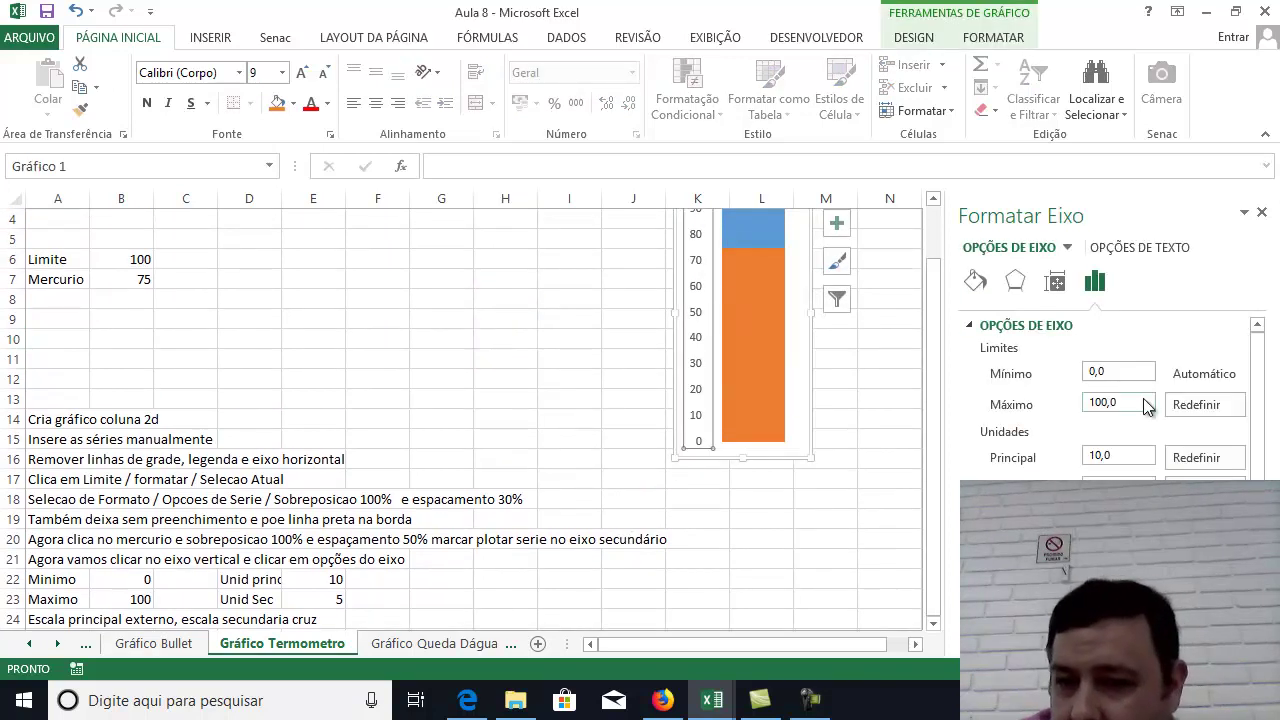
pyautogui.scroll(-3, 1100, 425)
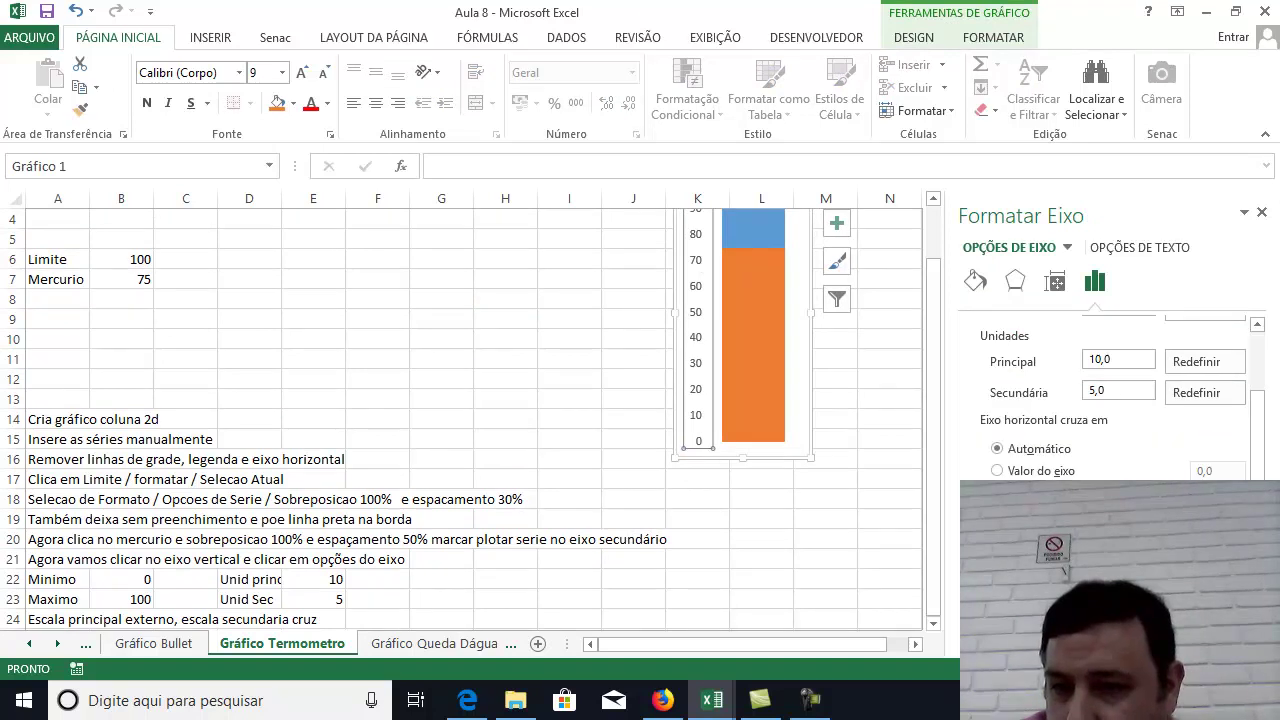
pyautogui.scroll(-1, 1110, 400)
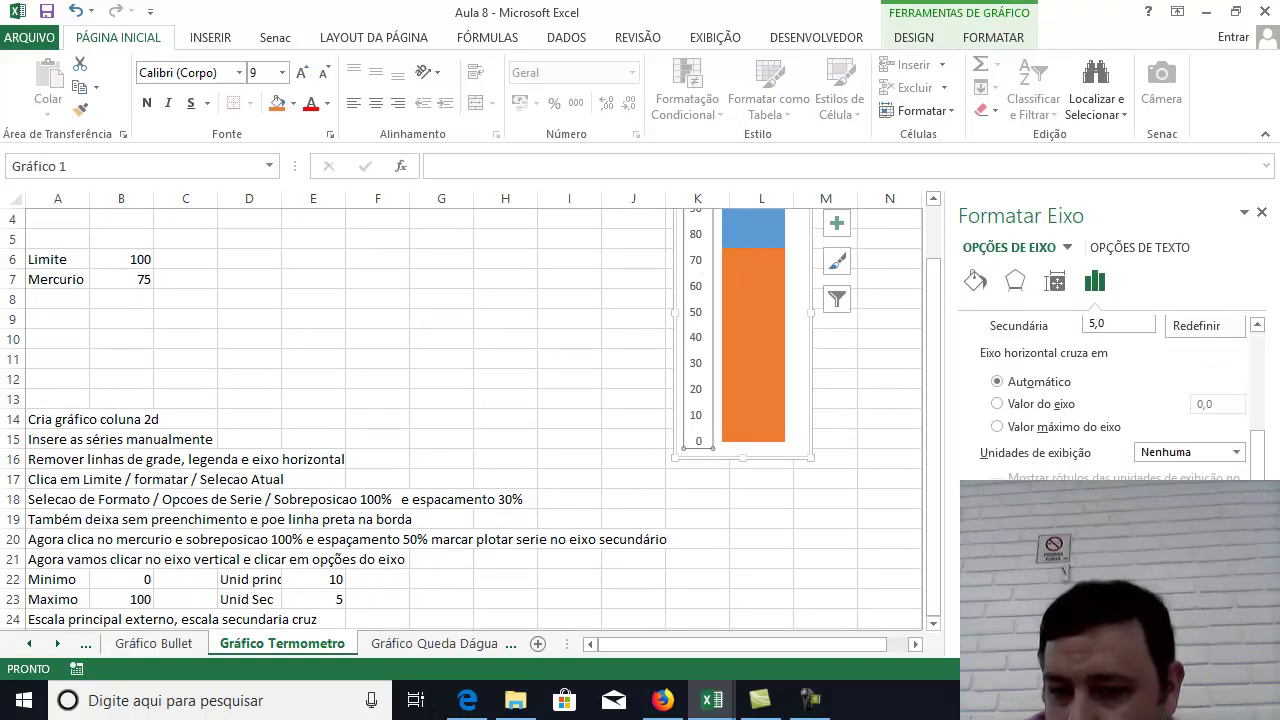
pyautogui.scroll(-1, 1110, 400)
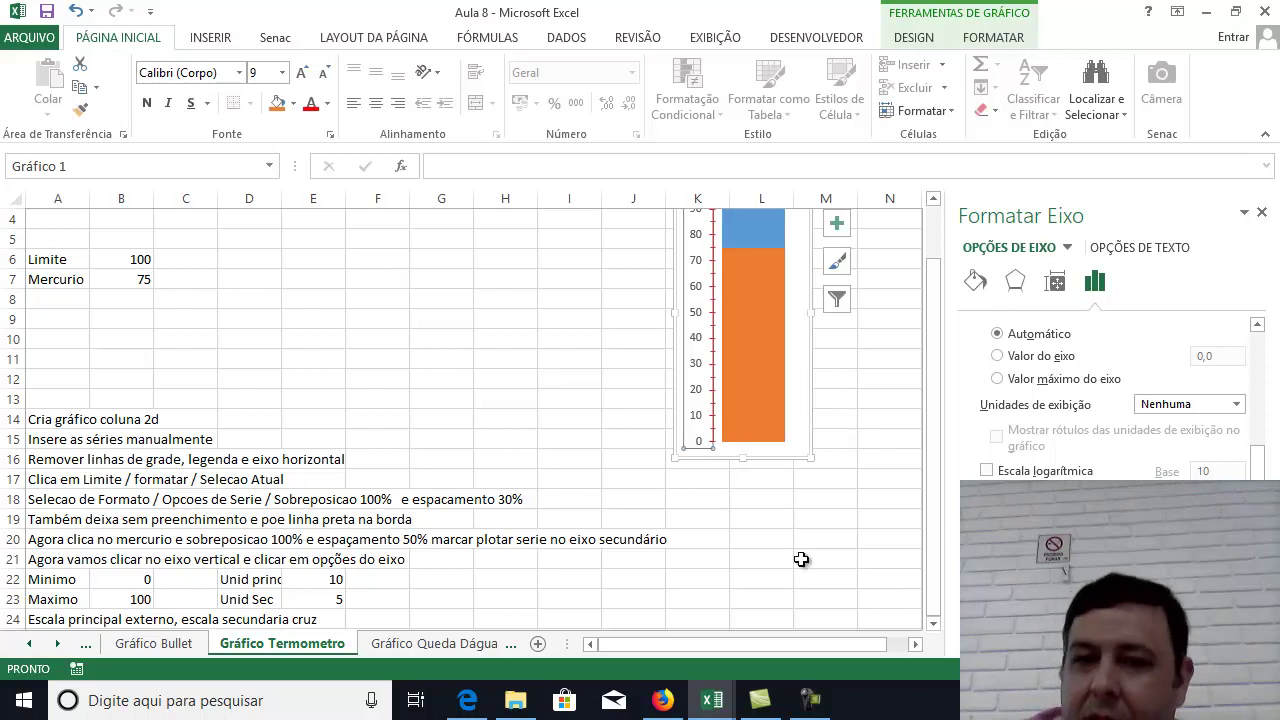
pyautogui.scroll(1, 617, 438)
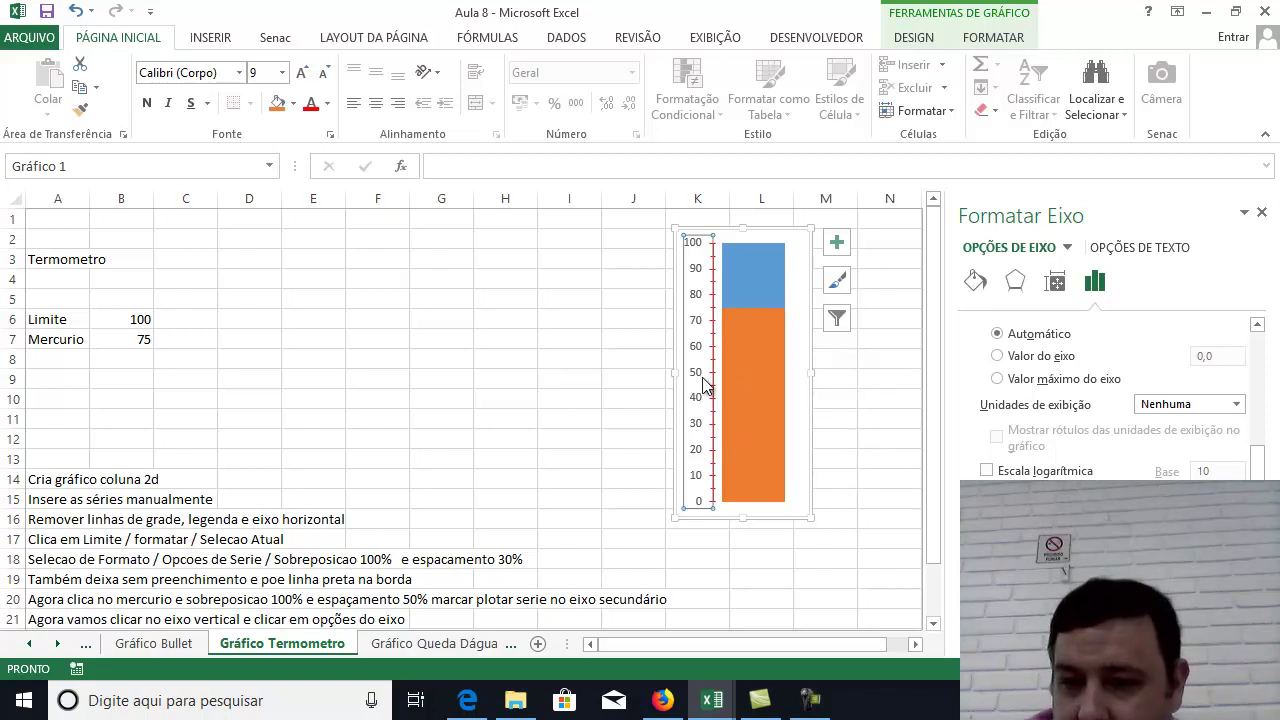
pyautogui.click(480, 397)
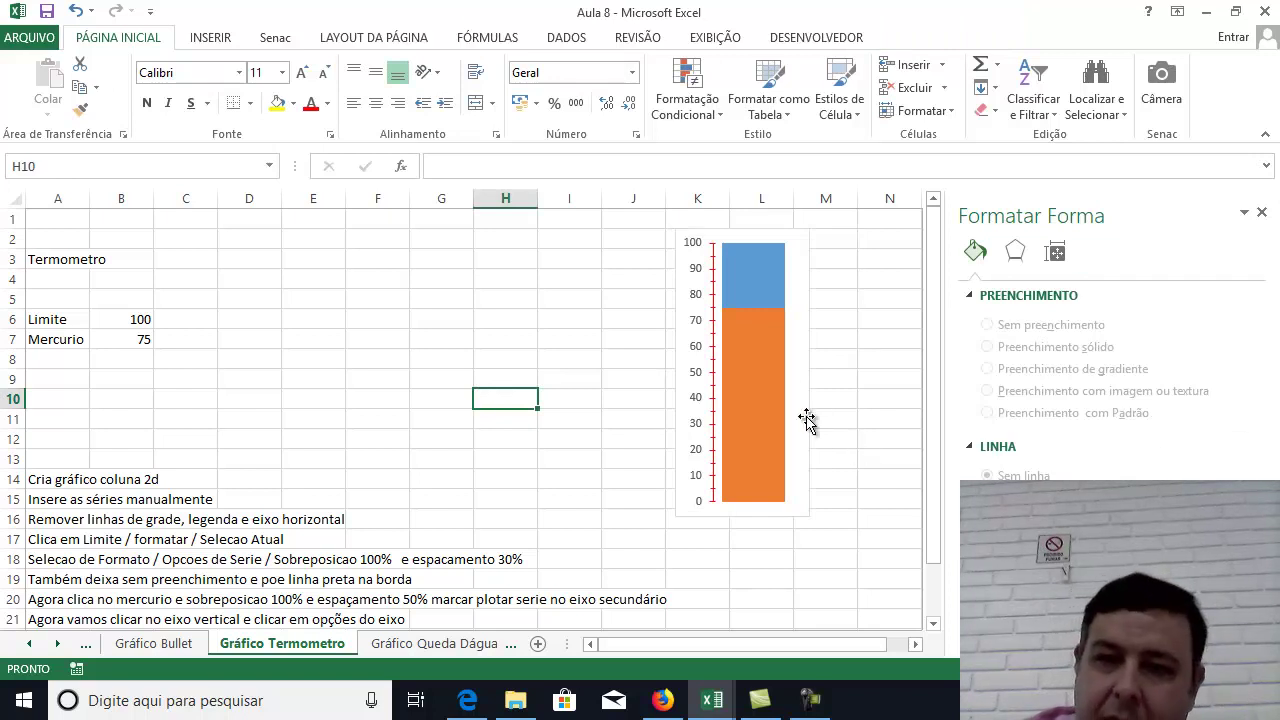
# Give the orange Mercurio series a solid red fill.
pyautogui.click(763, 286)
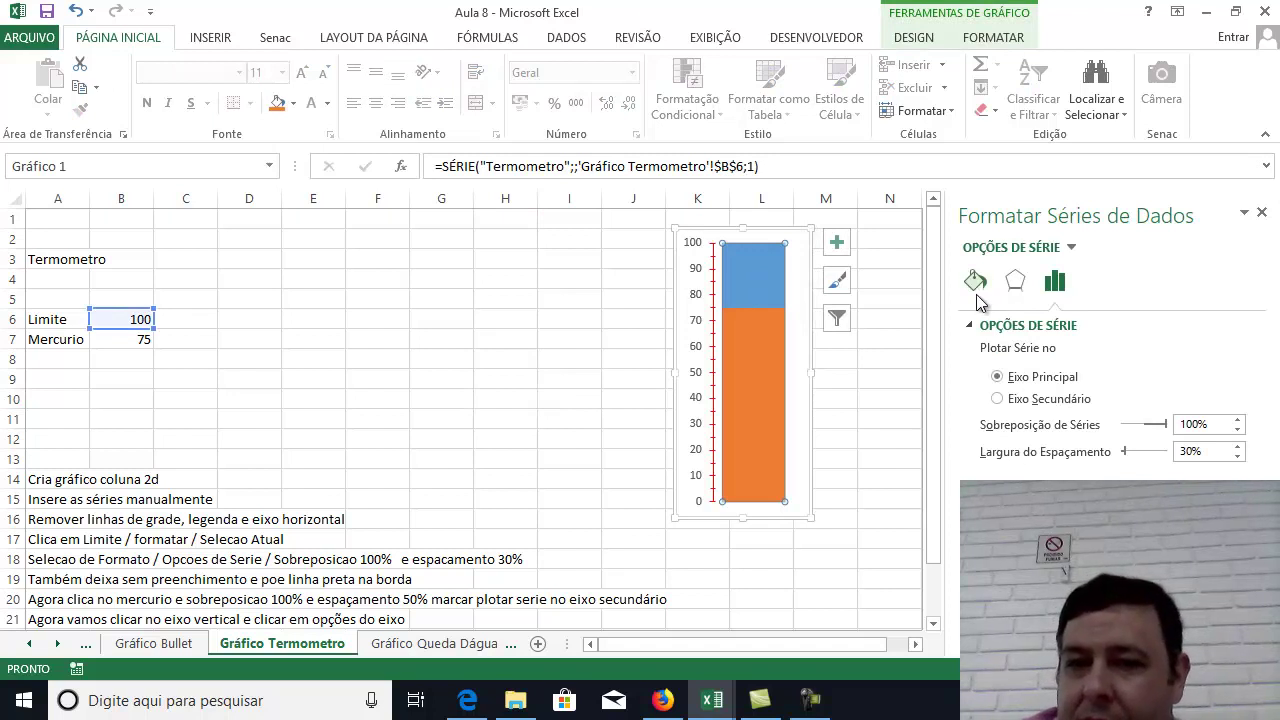
pyautogui.click(751, 385)
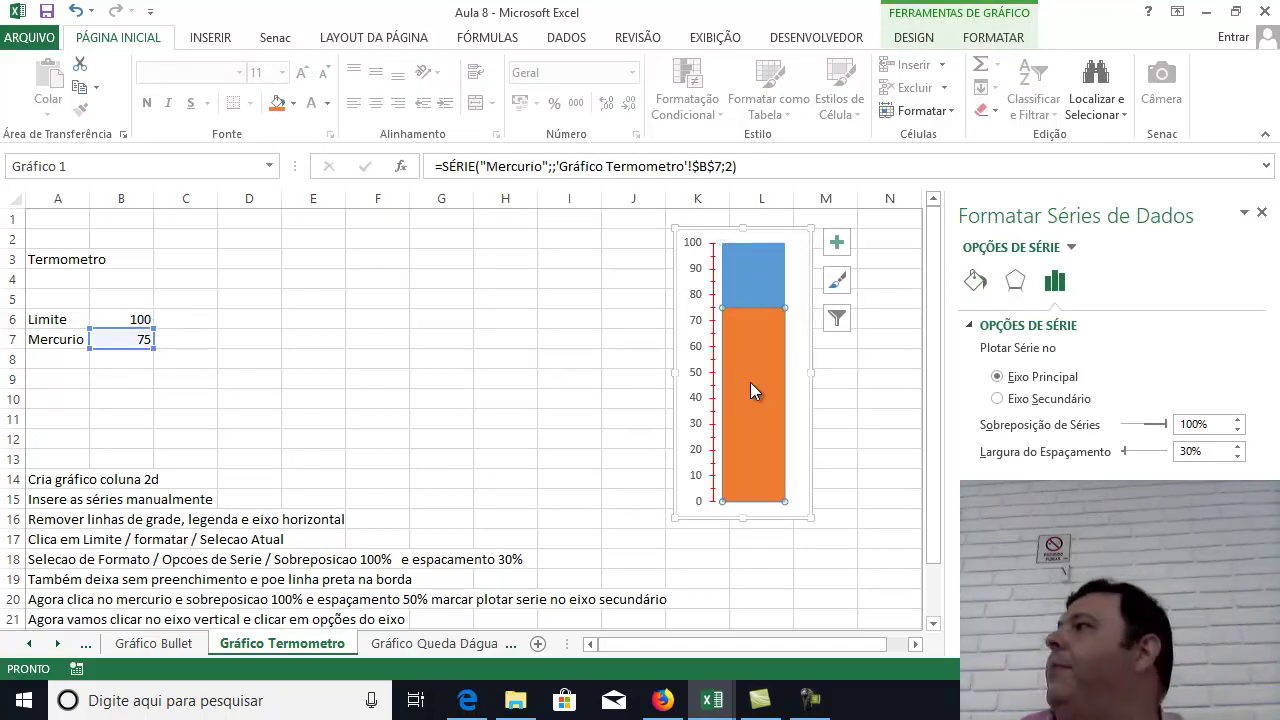
pyautogui.click(1016, 282)
pyautogui.click(975, 281)
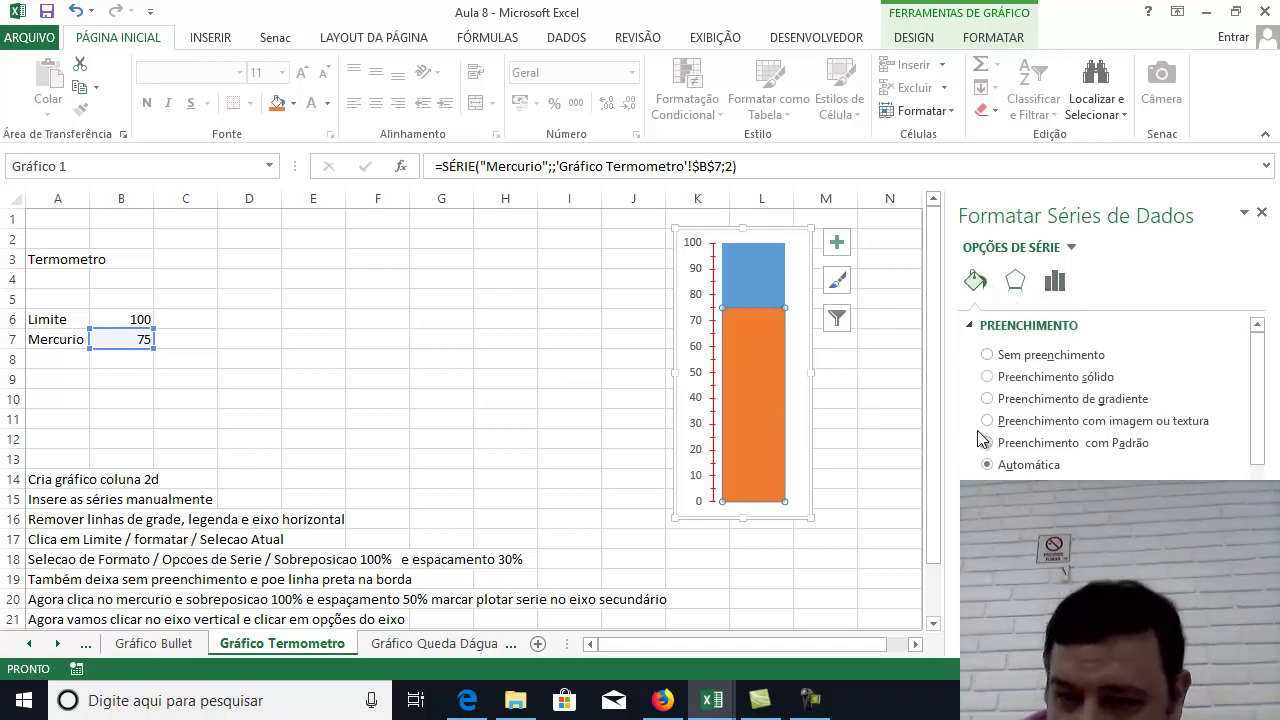
pyautogui.click(988, 377)
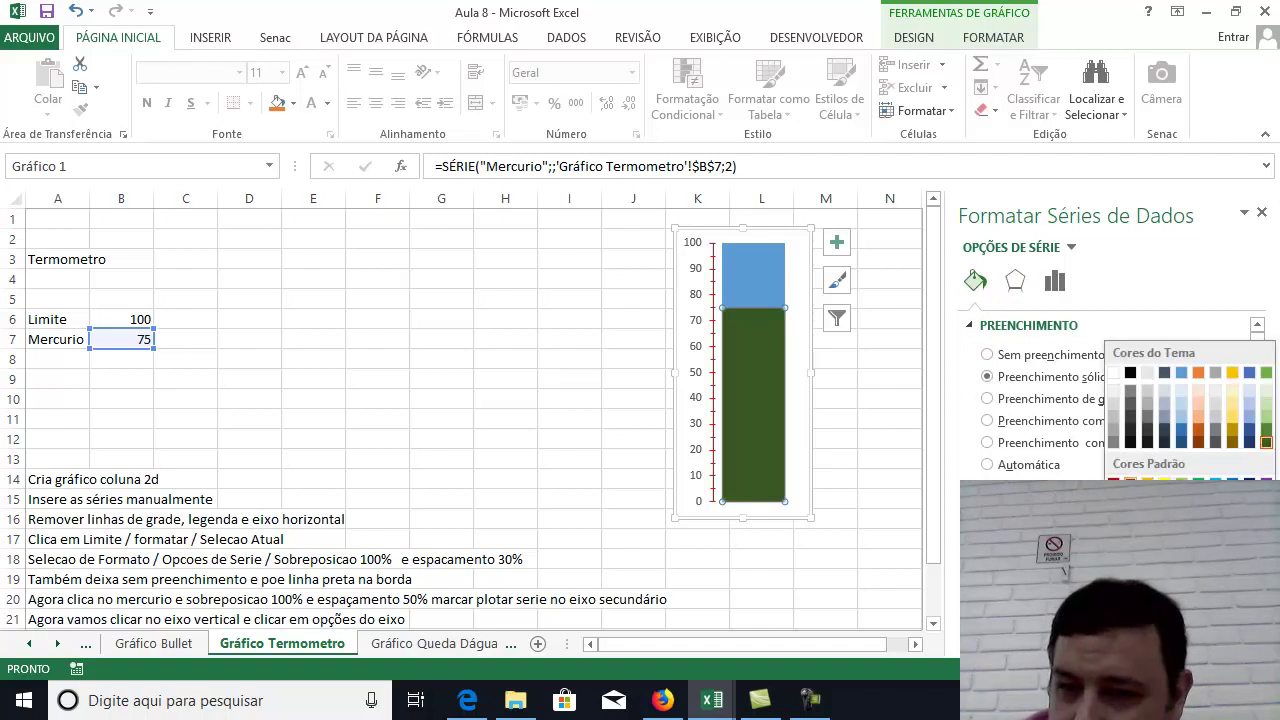
pyautogui.click(1130, 481)
pyautogui.click(866, 438)
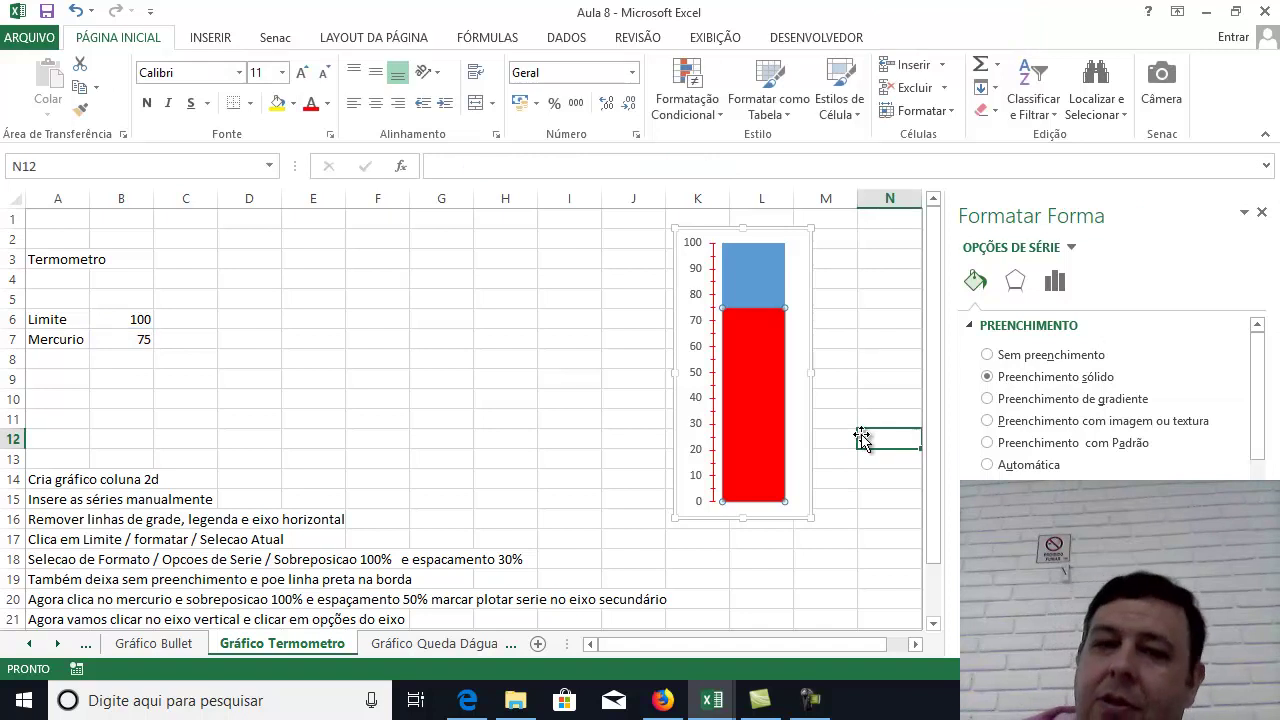
# Examine the thermometer chart's vertical axis options, including bounds, major and minor units, alignment, fill and horizontal axis crossing.
pyautogui.moveTo(730, 441)
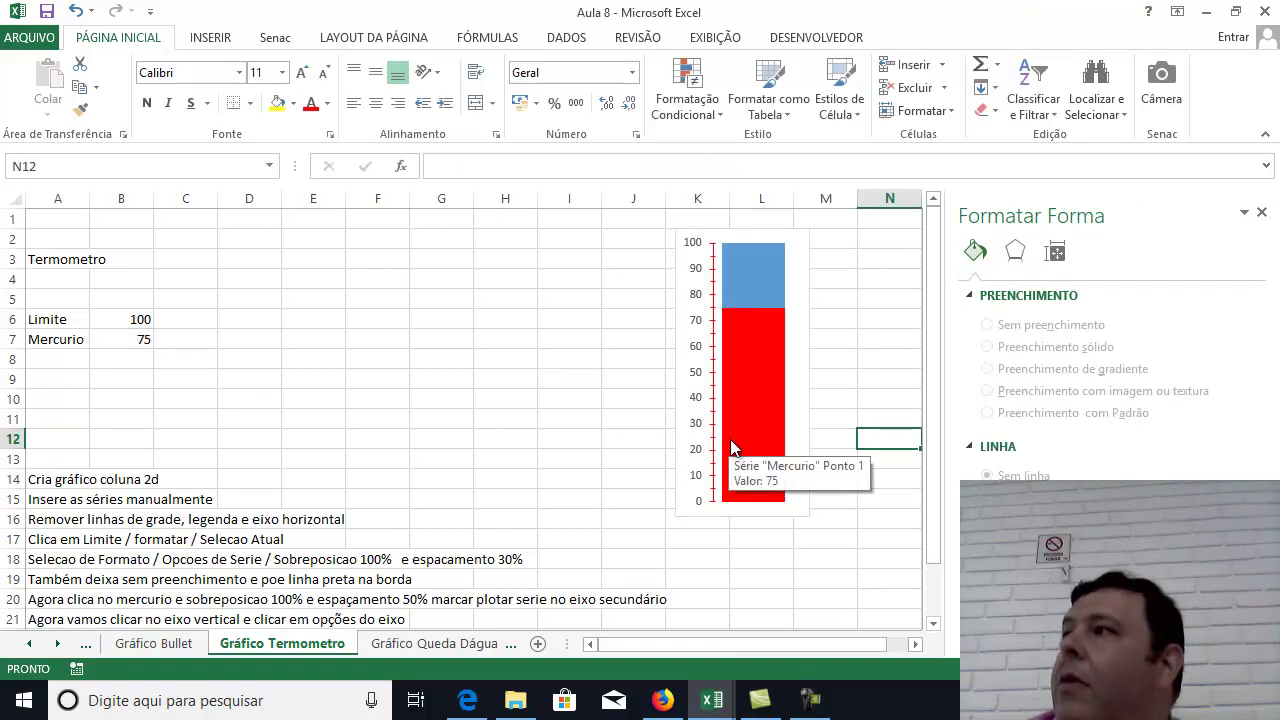
pyautogui.click(706, 290)
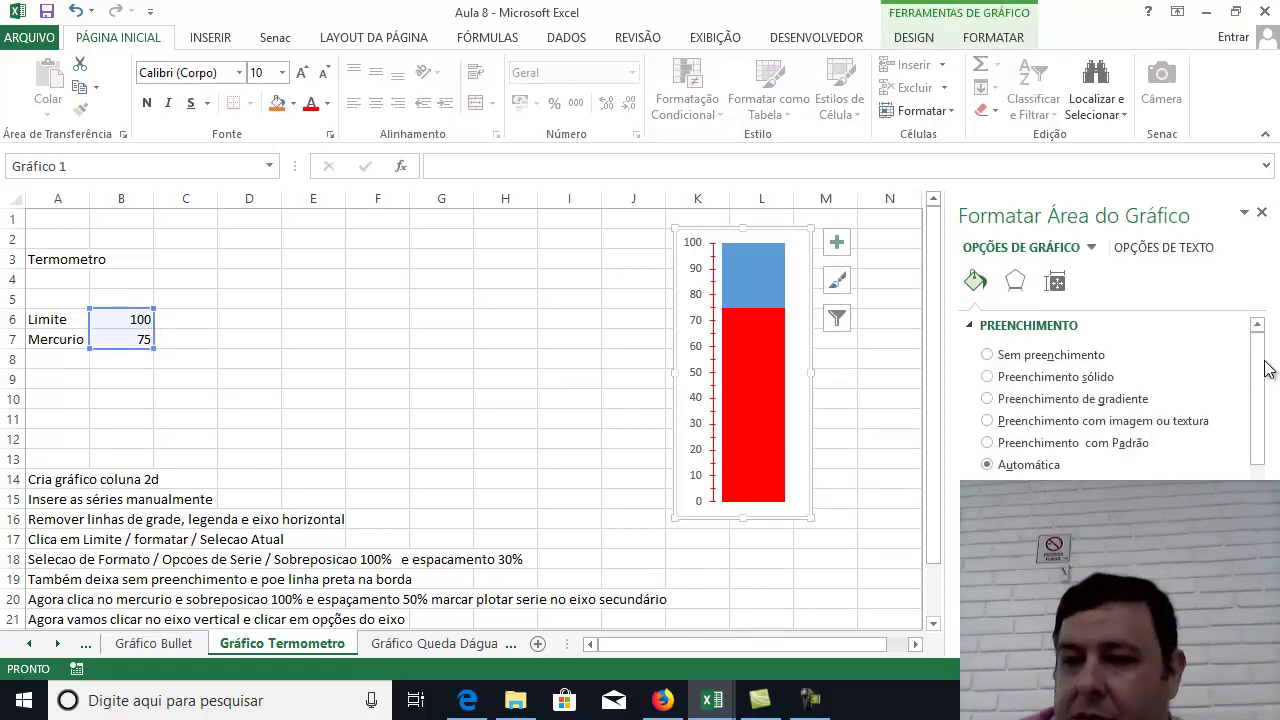
pyautogui.click(1055, 281)
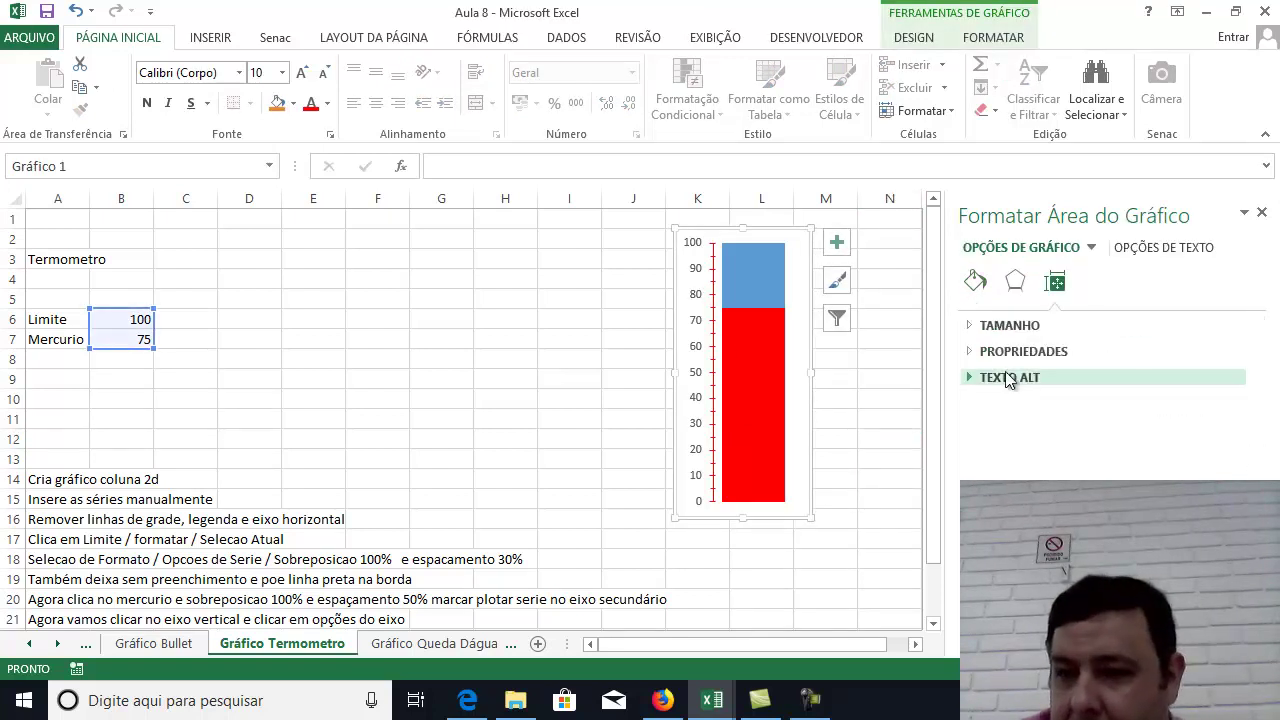
pyautogui.click(697, 290)
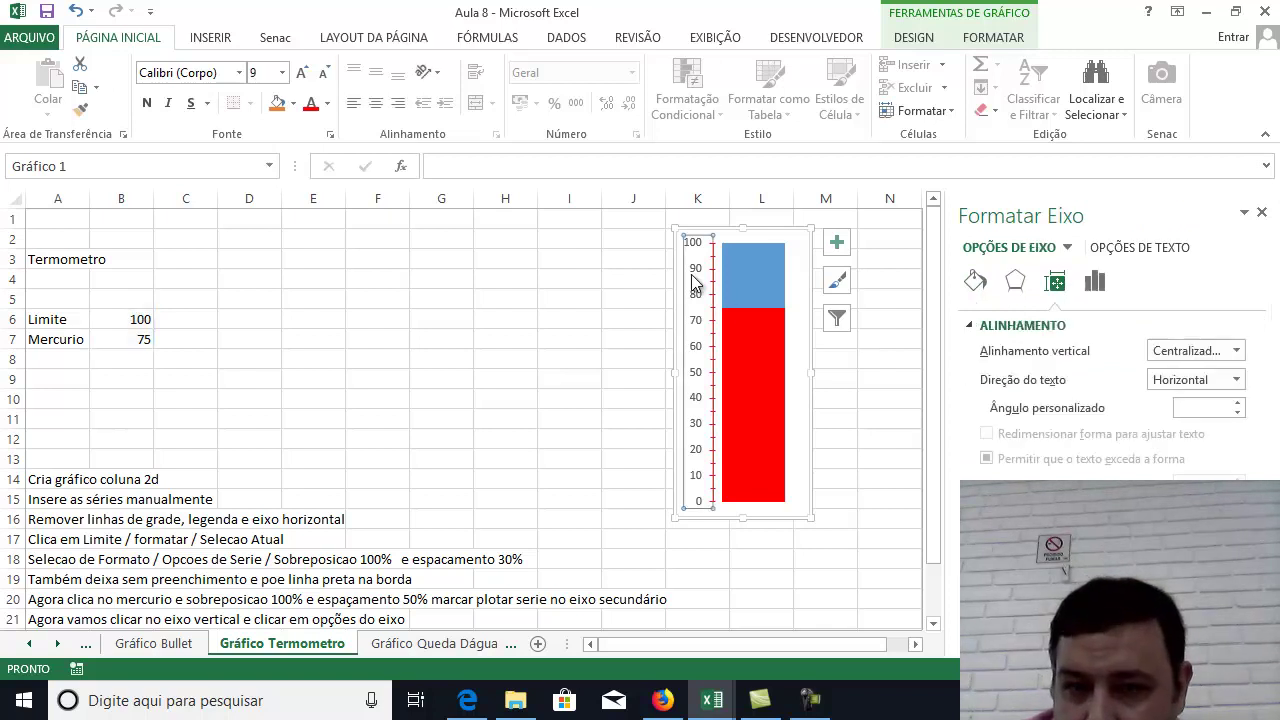
pyautogui.click(1095, 282)
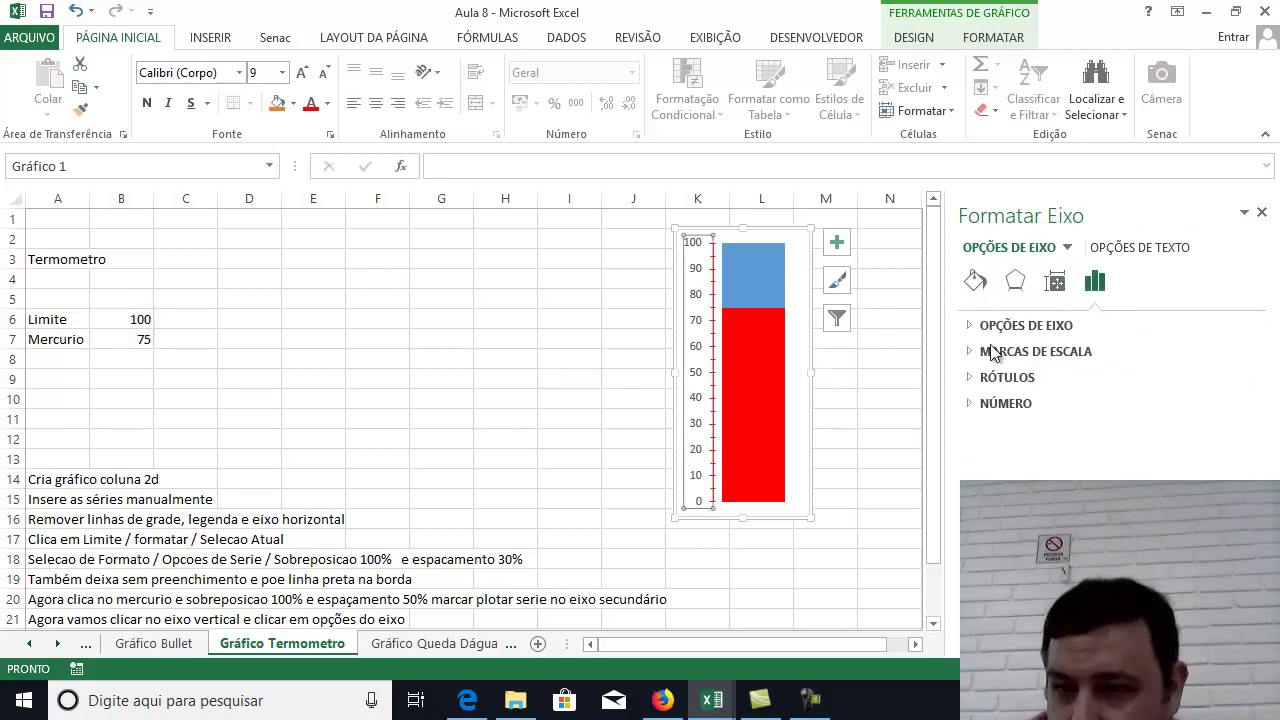
pyautogui.click(986, 326)
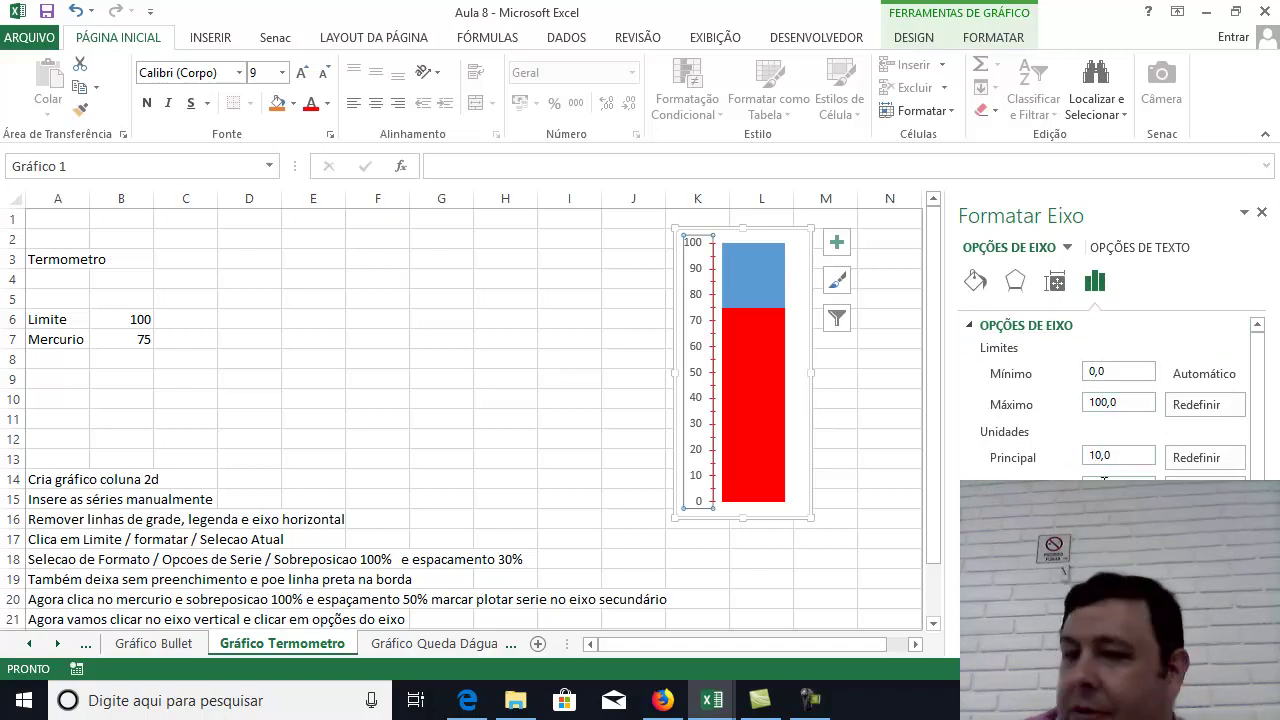
pyautogui.scroll(-3, 1115, 477)
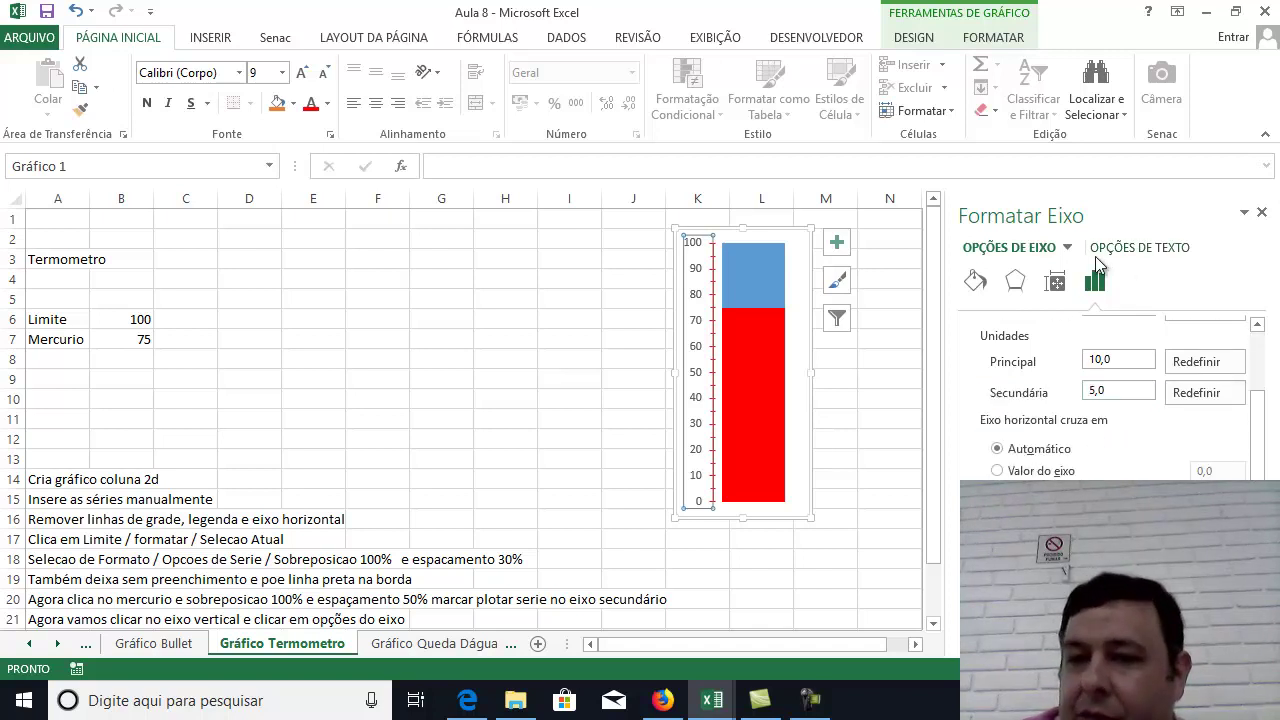
pyautogui.click(1056, 288)
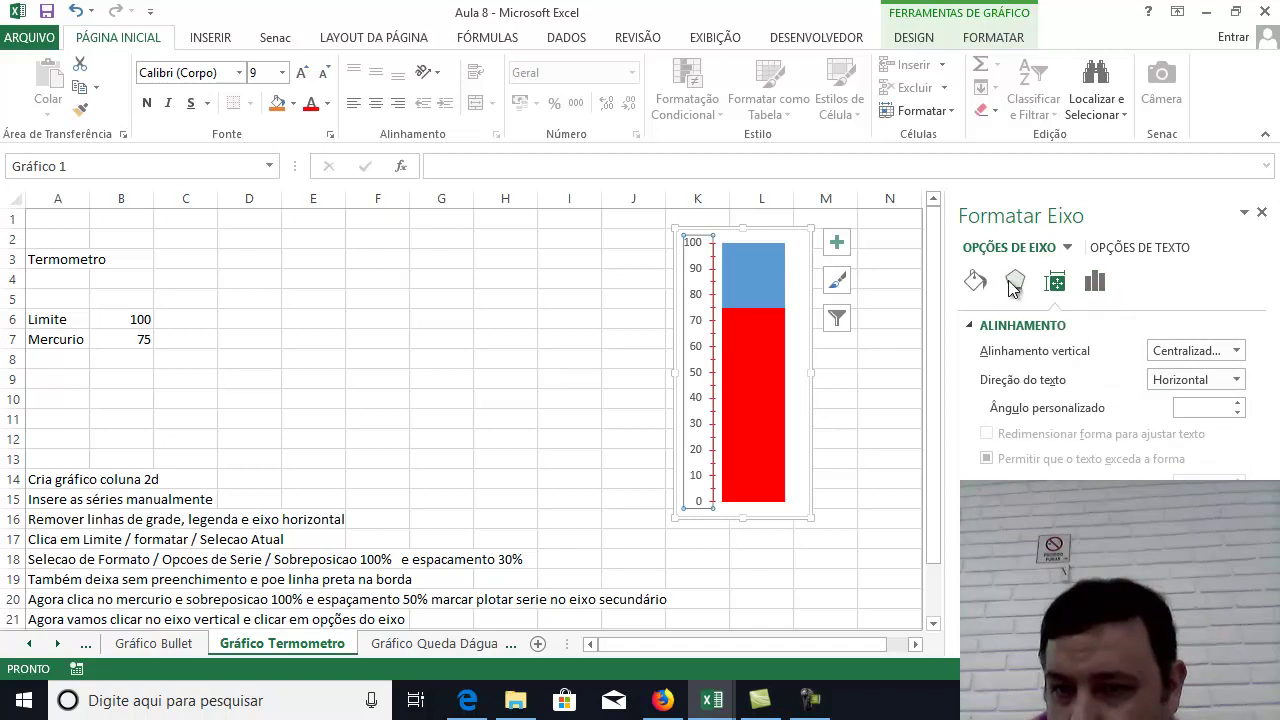
pyautogui.click(972, 276)
pyautogui.click(1067, 248)
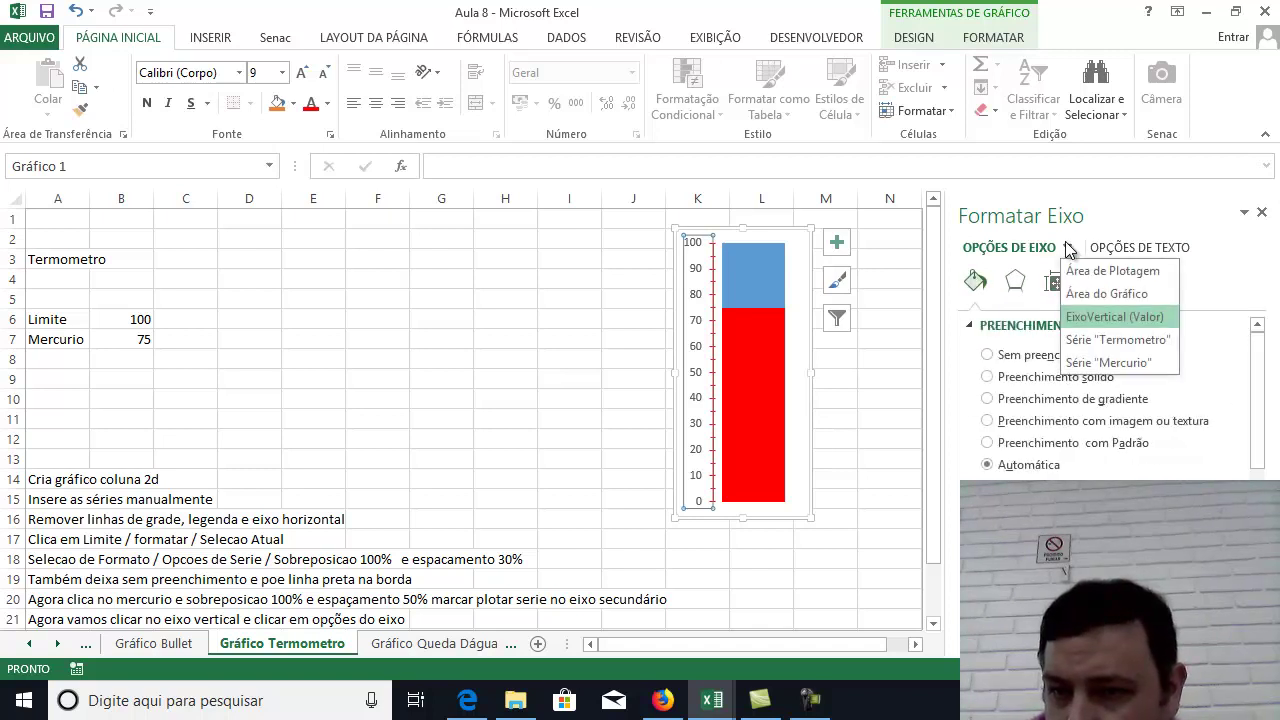
pyautogui.click(1226, 272)
pyautogui.click(1094, 281)
pyautogui.scroll(-3, 1020, 334)
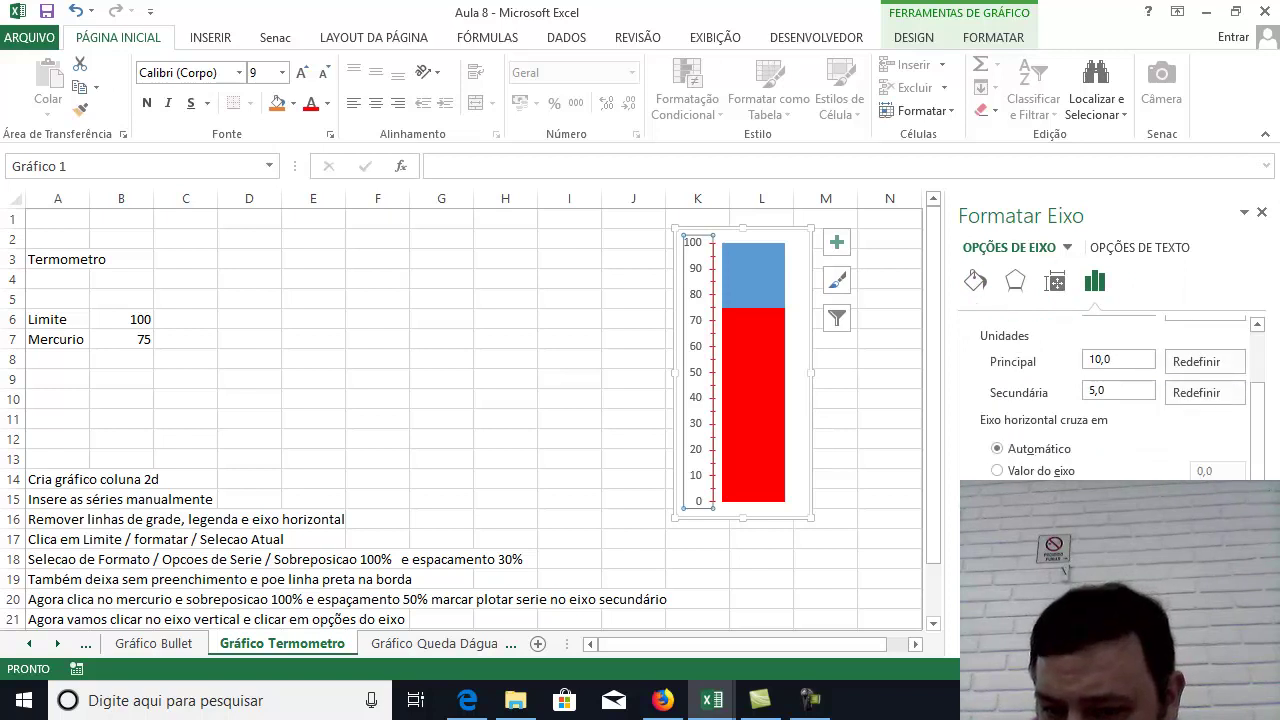
pyautogui.scroll(-1, 1100, 390)
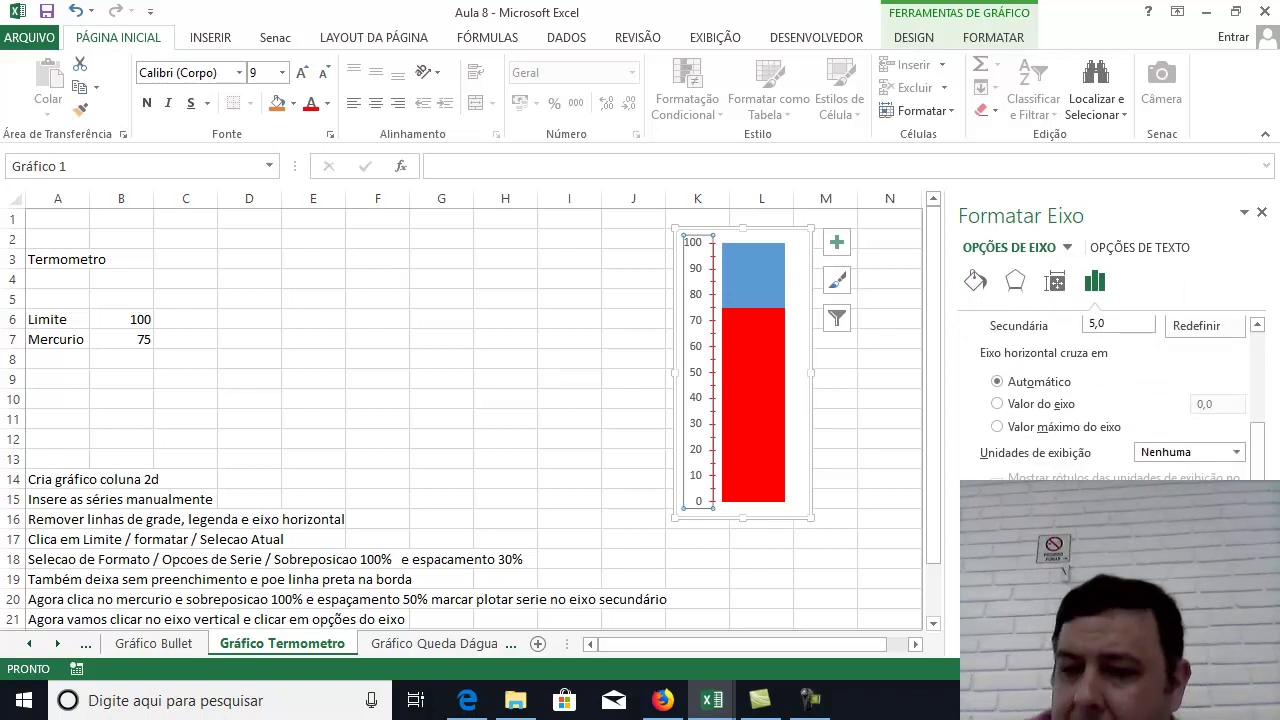
pyautogui.scroll(-2, 1110, 400)
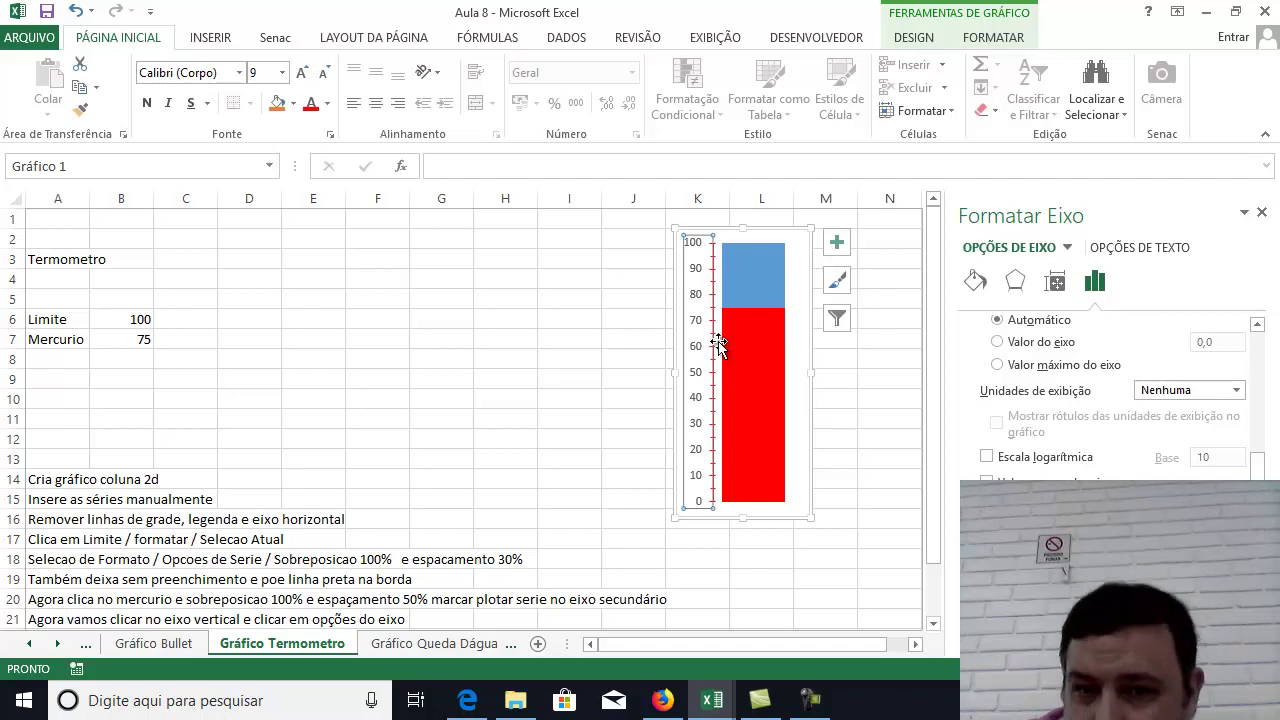
pyautogui.click(522, 397)
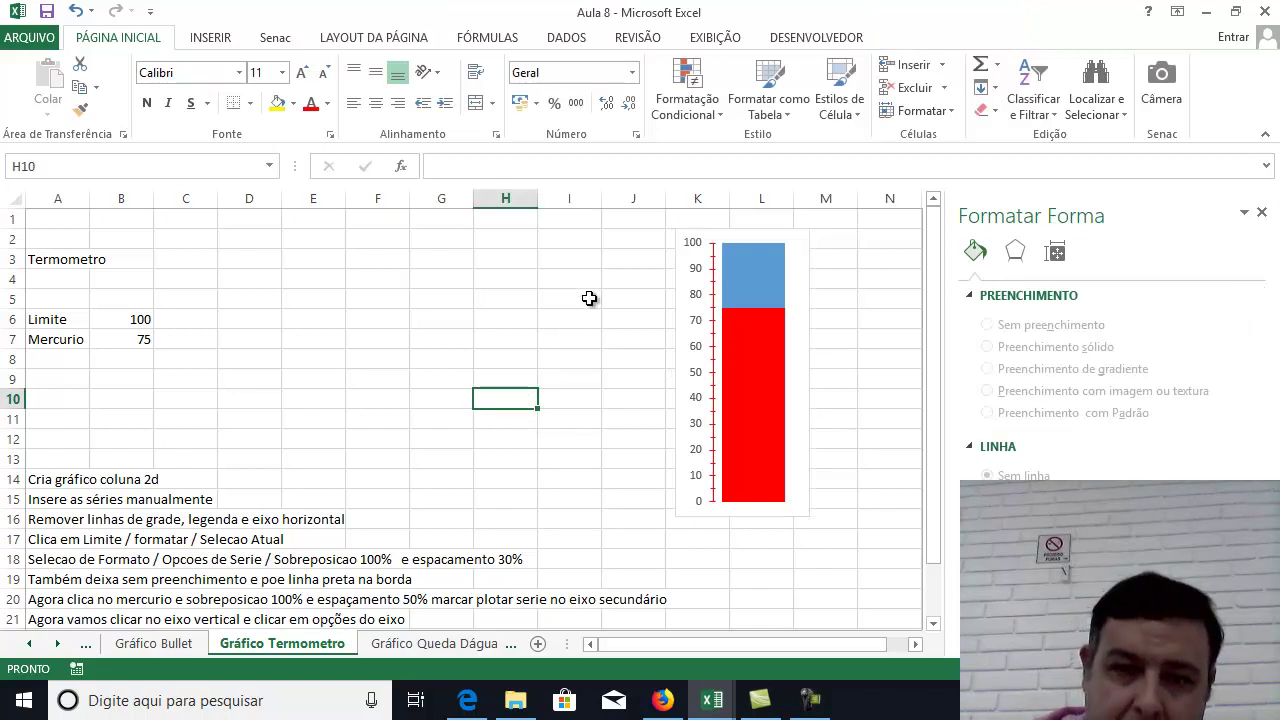
pyautogui.scroll(-3, 589, 298)
pyautogui.scroll(3, 603, 354)
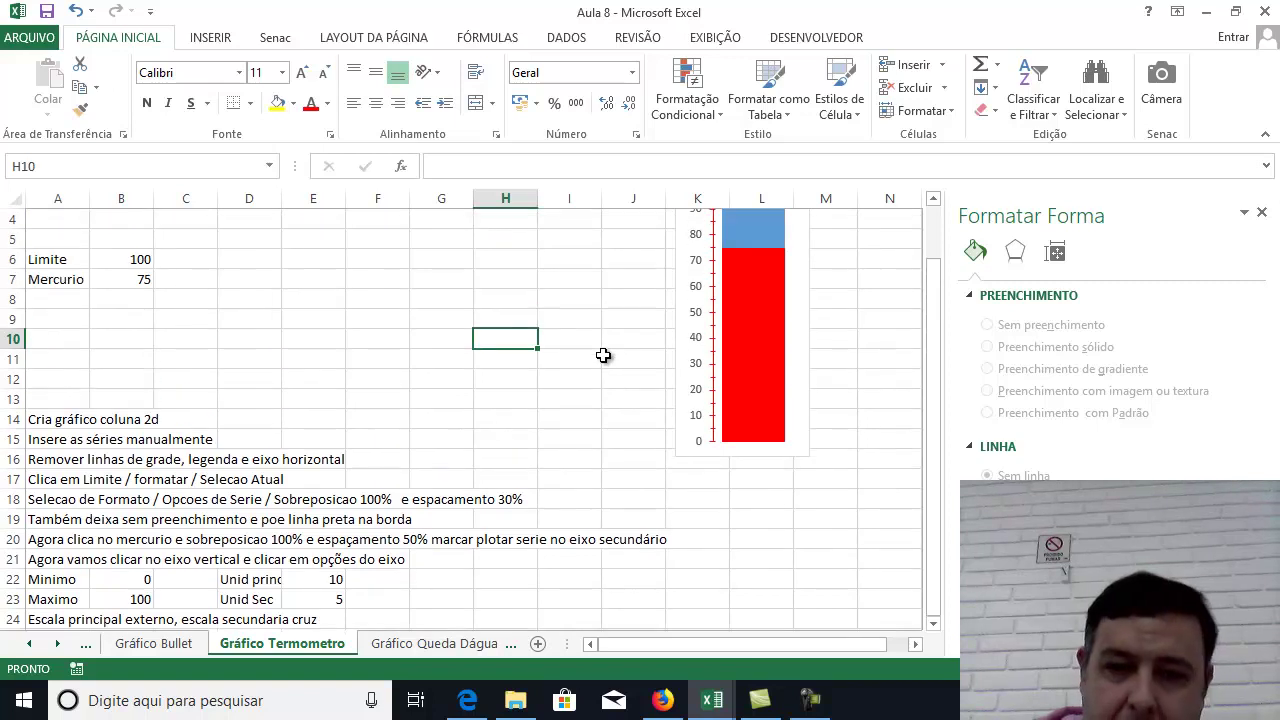
# Move the thermometer chart slightly left and down, and draw a circle about 2.3 cm across on the empty cells beside it.
pyautogui.moveTo(808, 260); pyautogui.dragTo(780, 270)
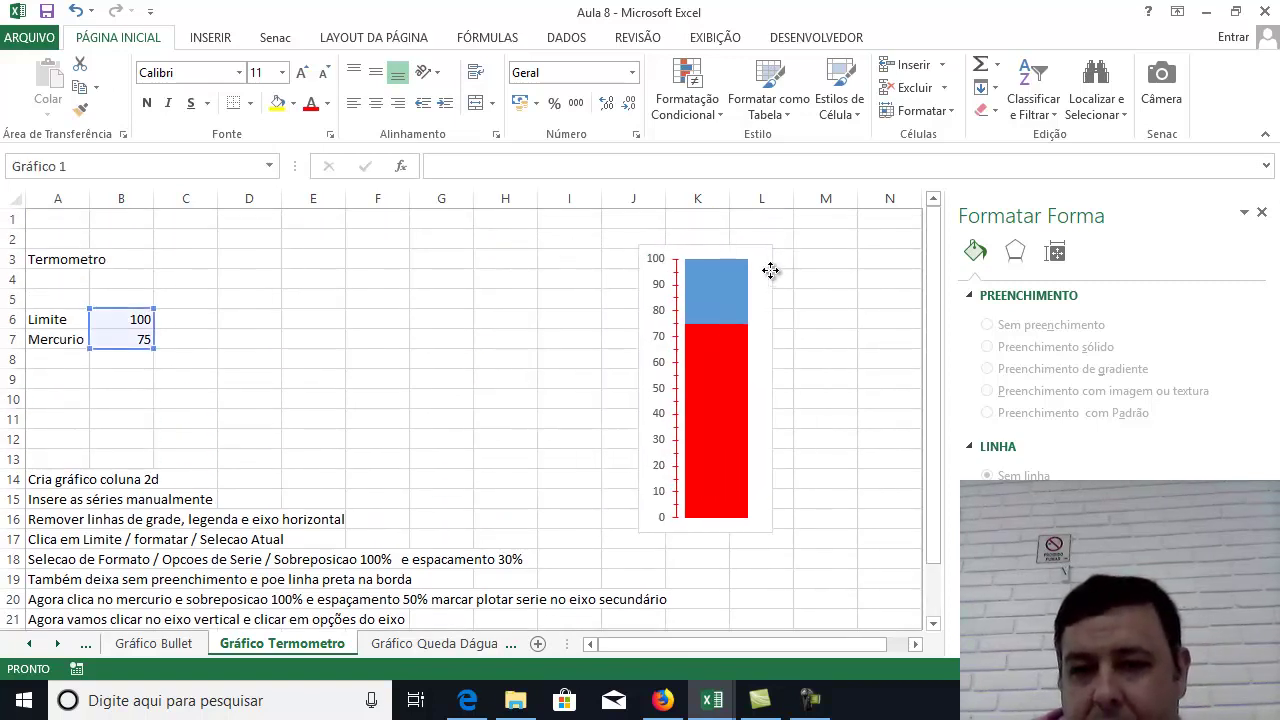
pyautogui.click(575, 279)
pyautogui.click(208, 38)
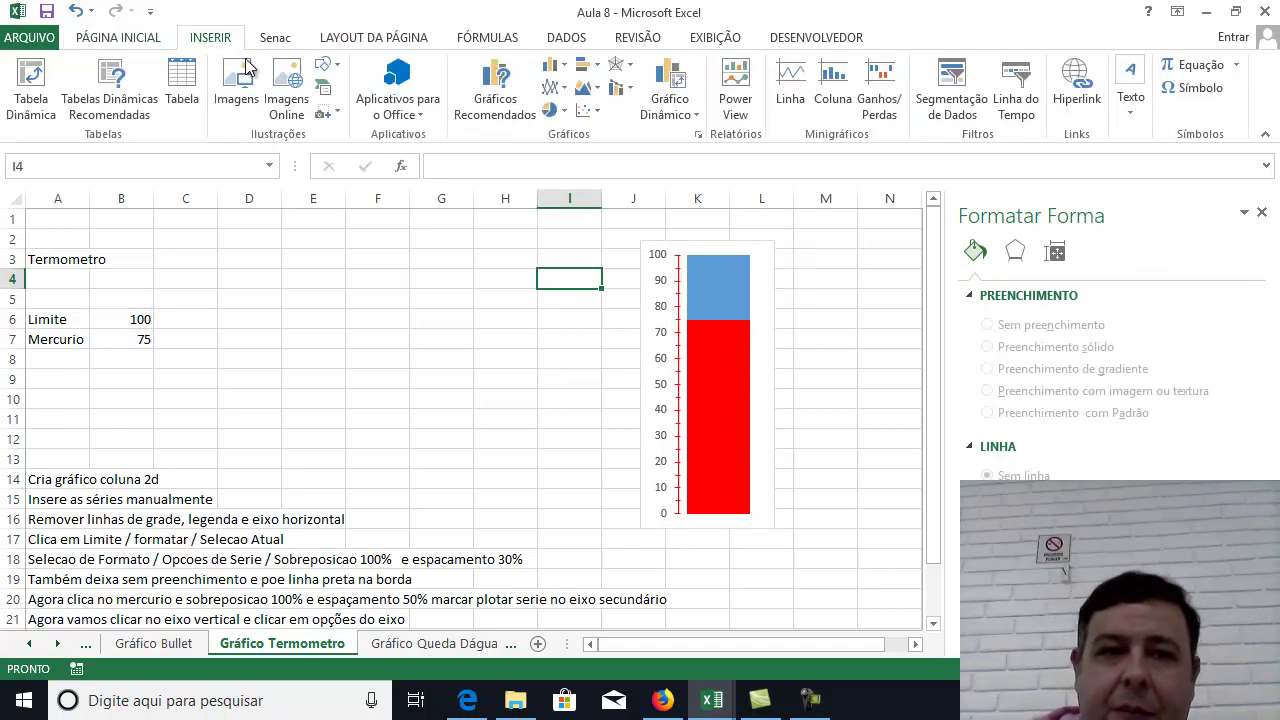
pyautogui.click(324, 66)
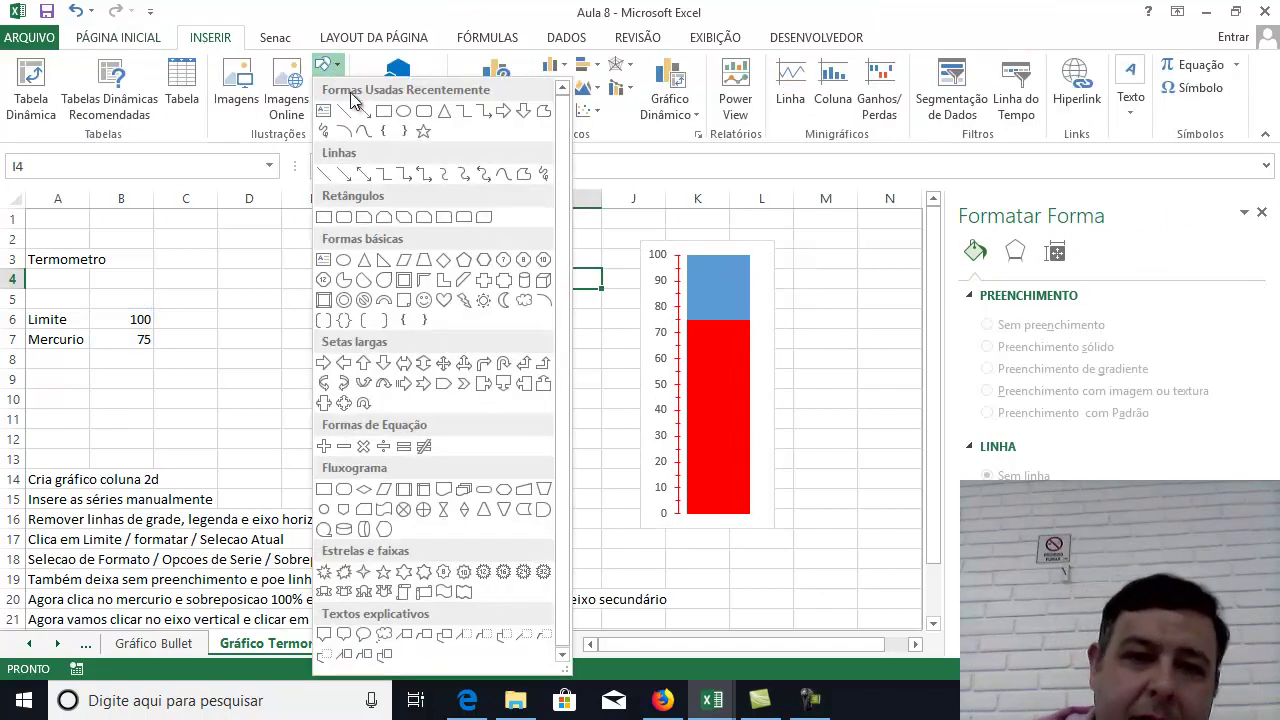
pyautogui.click(404, 112)
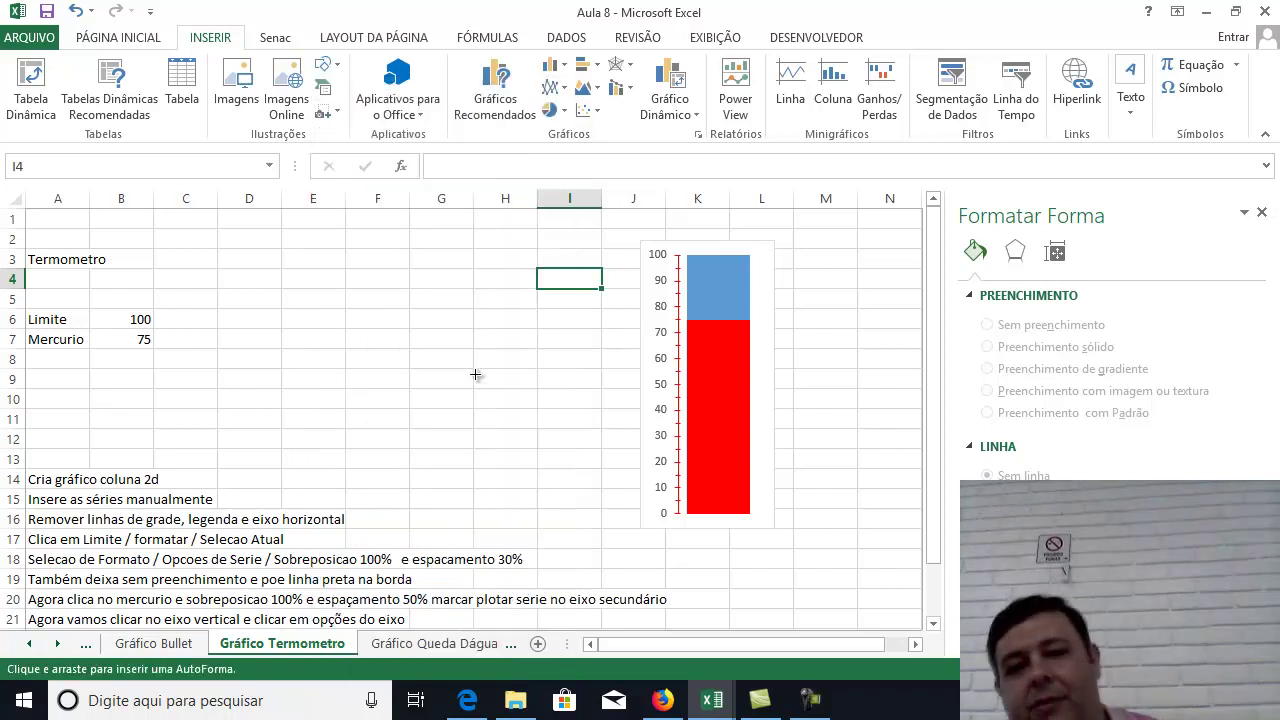
pyautogui.moveTo(475, 373); pyautogui.dragTo(562, 460)
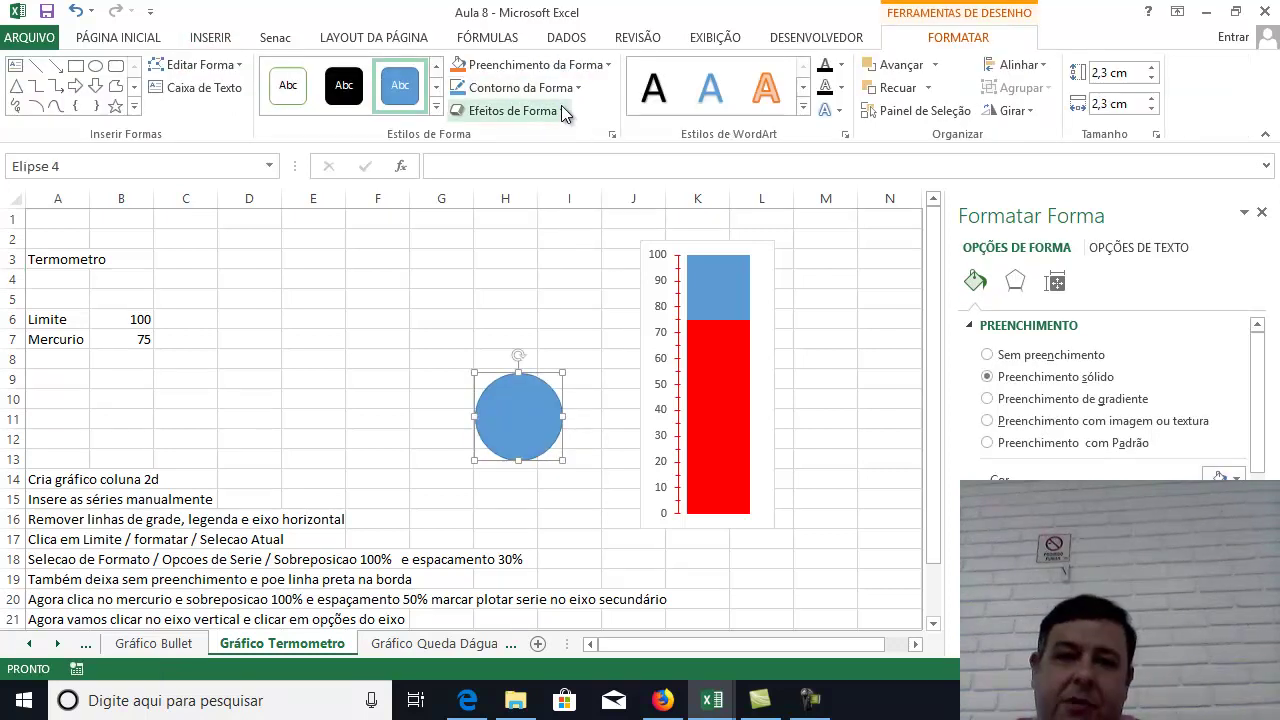
# Fill the circle with standard red and apply the third preset shape effect in the first row to it.
pyautogui.click(607, 66)
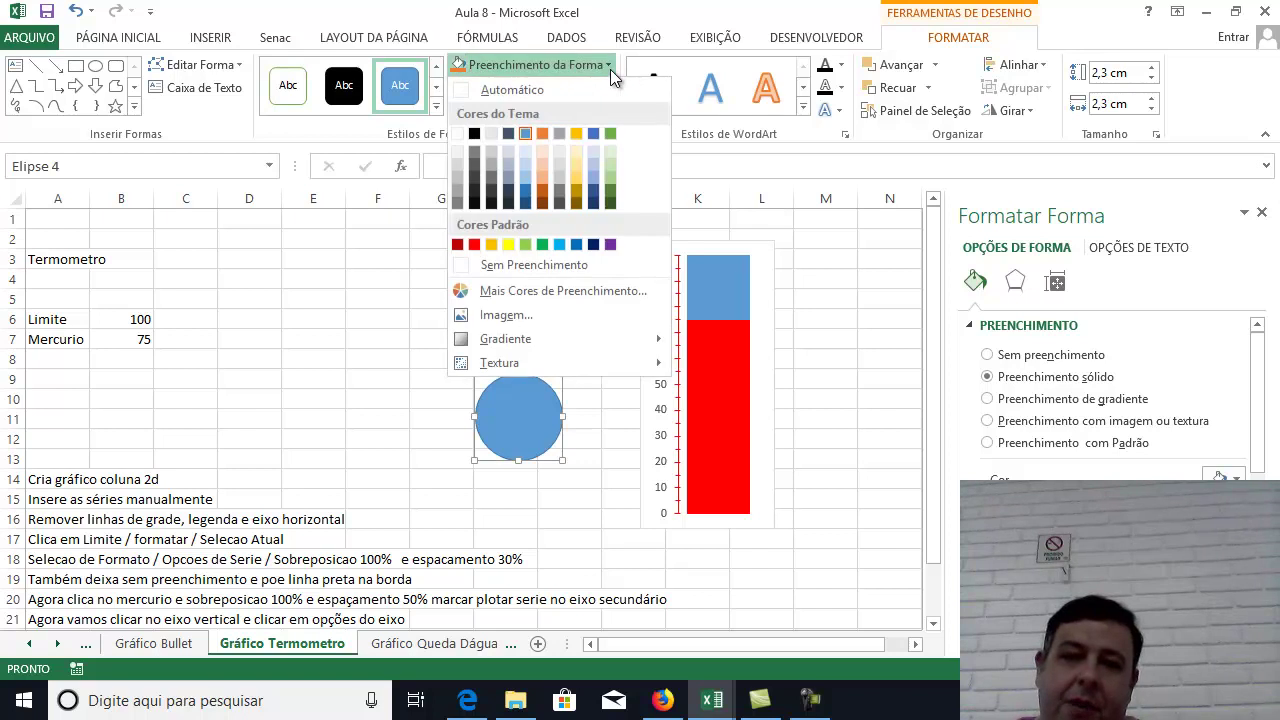
pyautogui.click(475, 245)
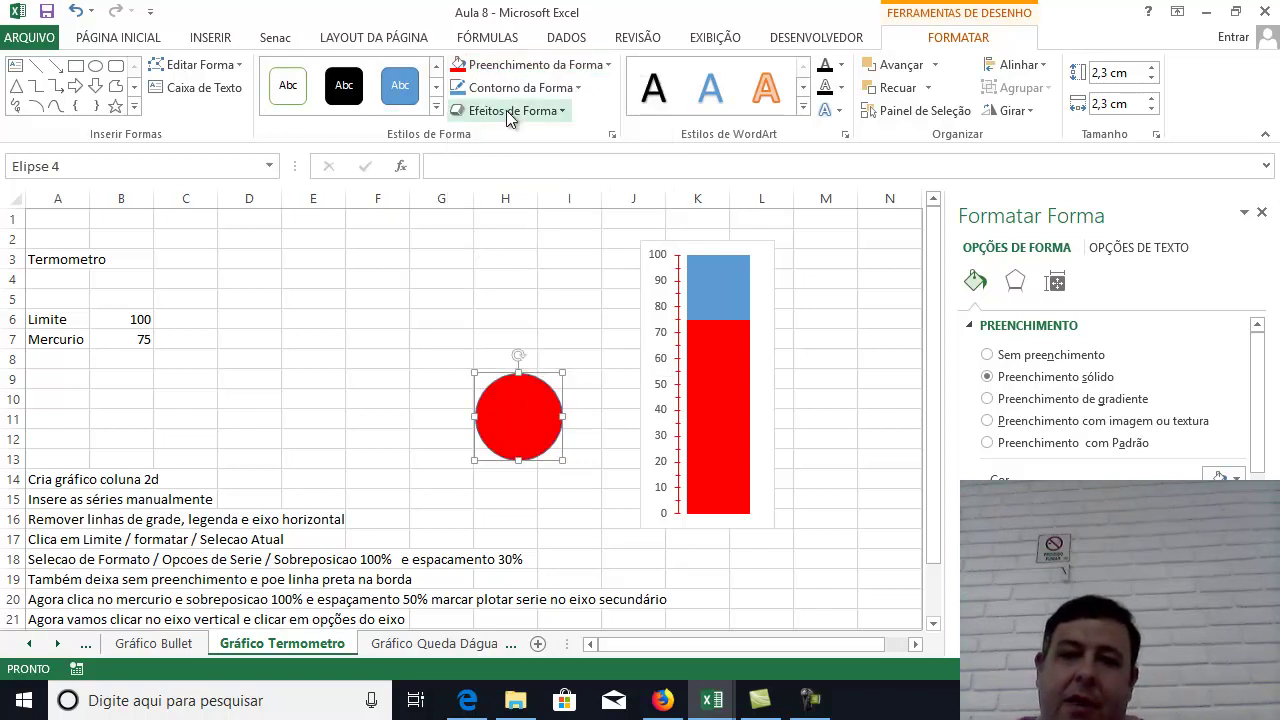
pyautogui.click(560, 113)
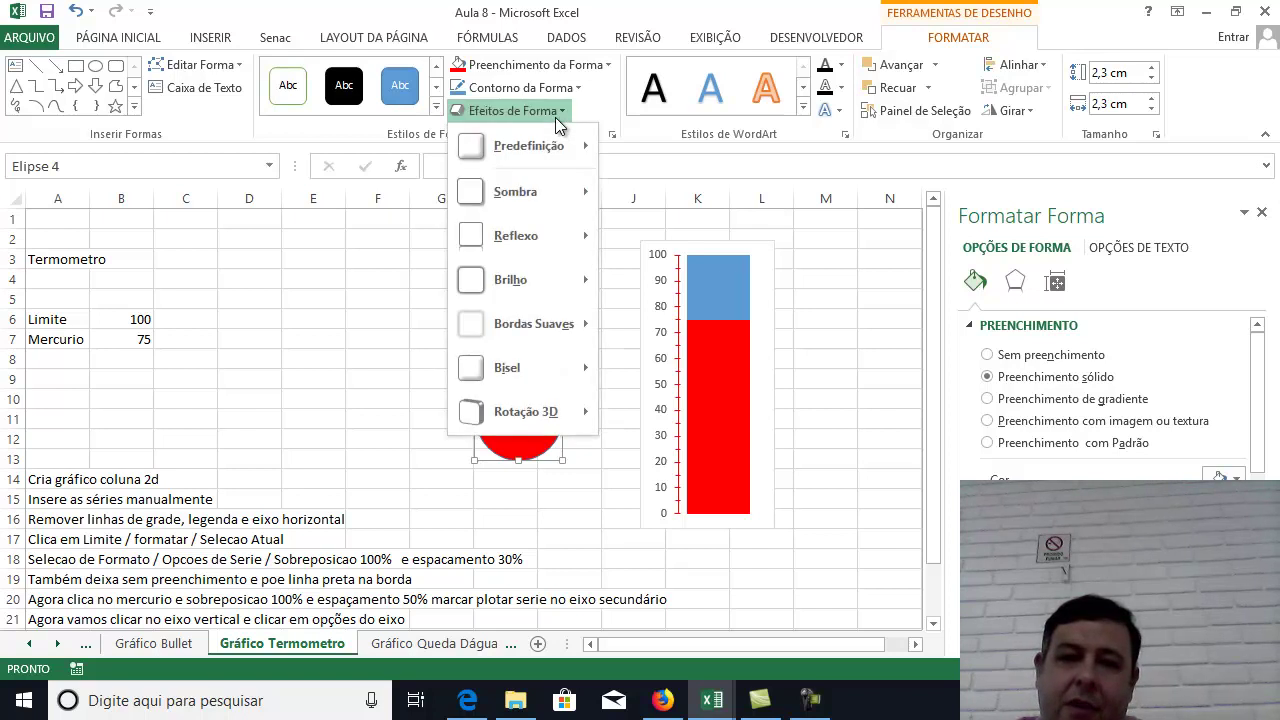
pyautogui.moveTo(550, 148)
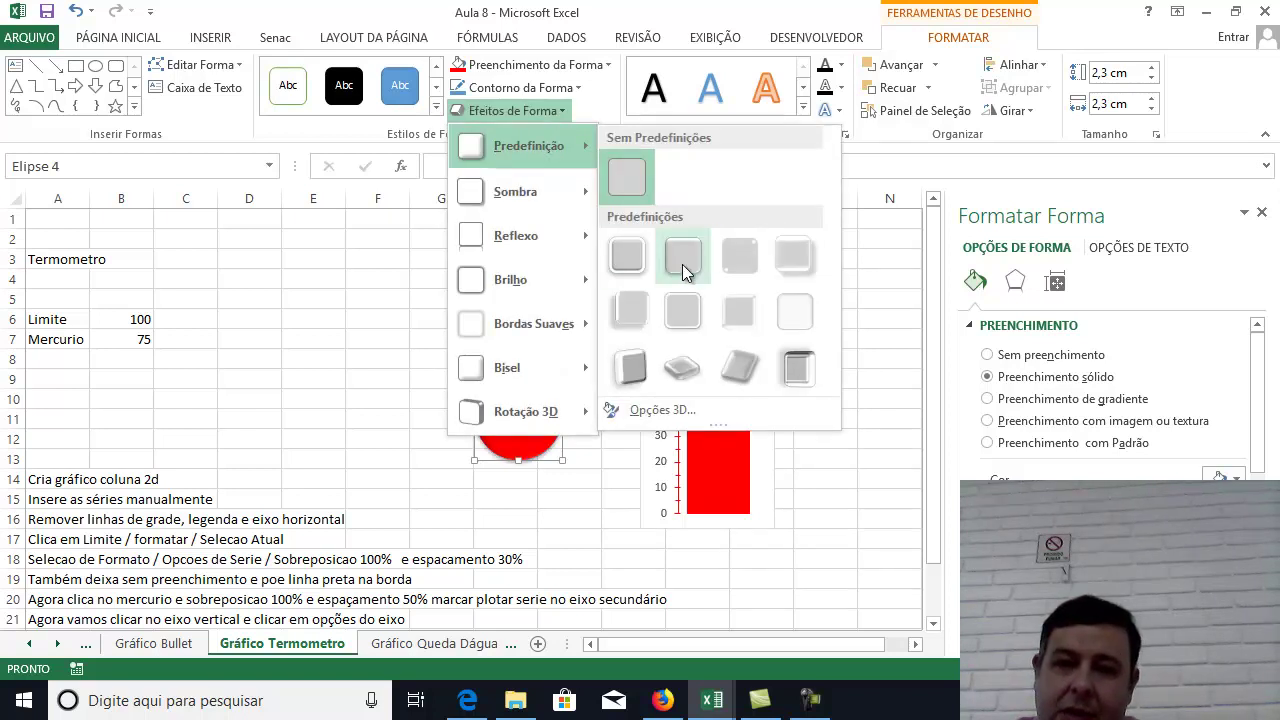
pyautogui.click(727, 268)
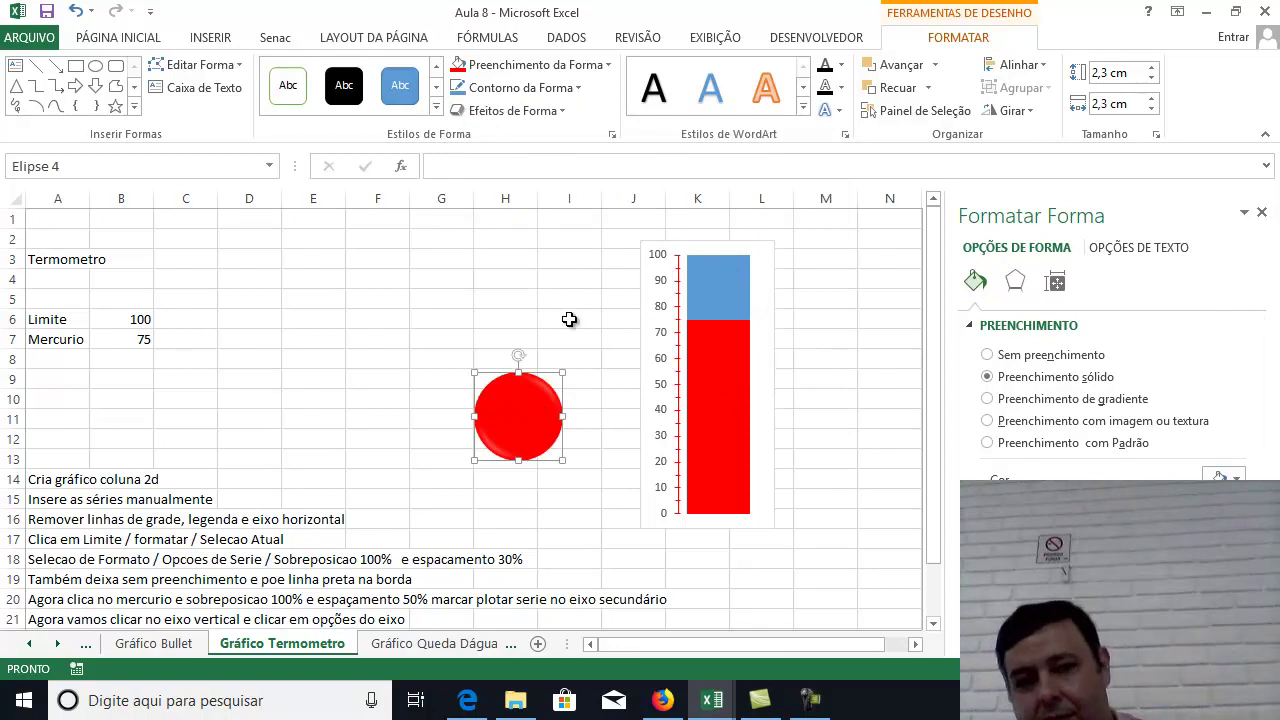
pyautogui.click(568, 281)
# Move the red circle to the base of the thermometer column so it forms the bulb, centred under the red bar.
pyautogui.click(543, 422)
pyautogui.moveTo(531, 423); pyautogui.dragTo(731, 544)
pyautogui.click(764, 461)
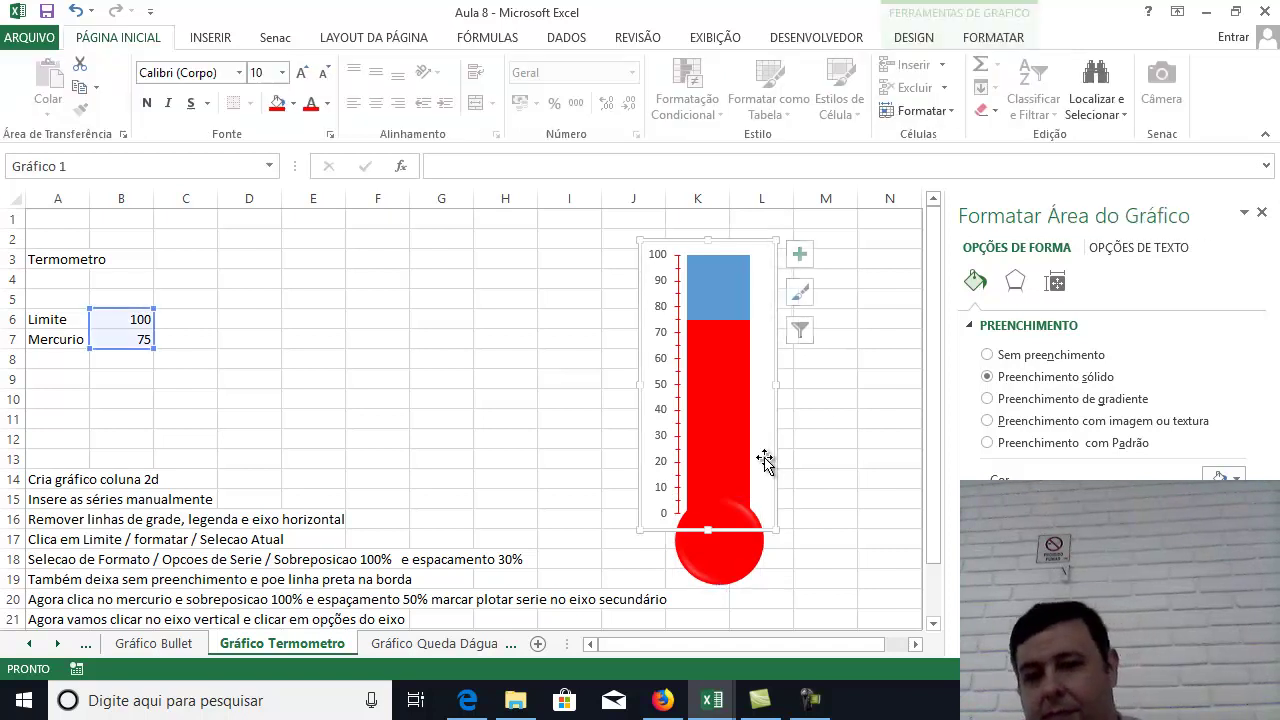
pyautogui.moveTo(823, 406); pyautogui.dragTo(827, 417)
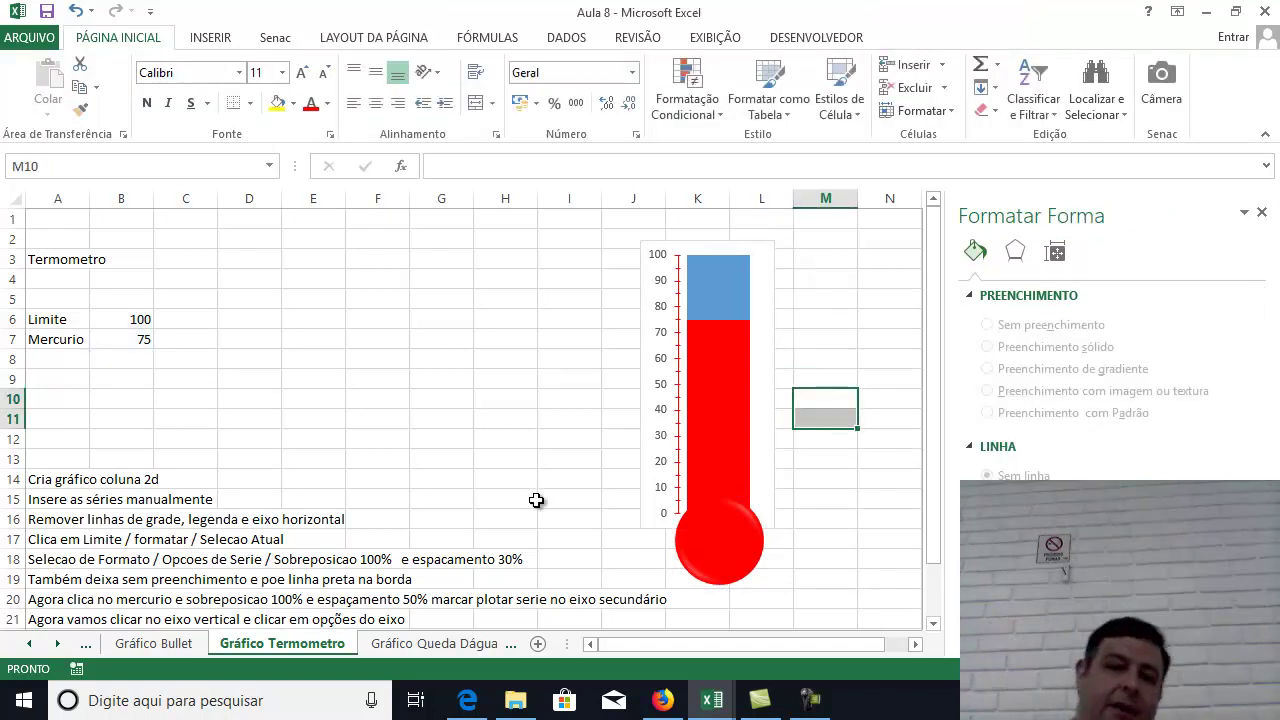
# Set the Mercurio value in cell B7 to 50 to test the thermometer chart.
pyautogui.click(122, 340)
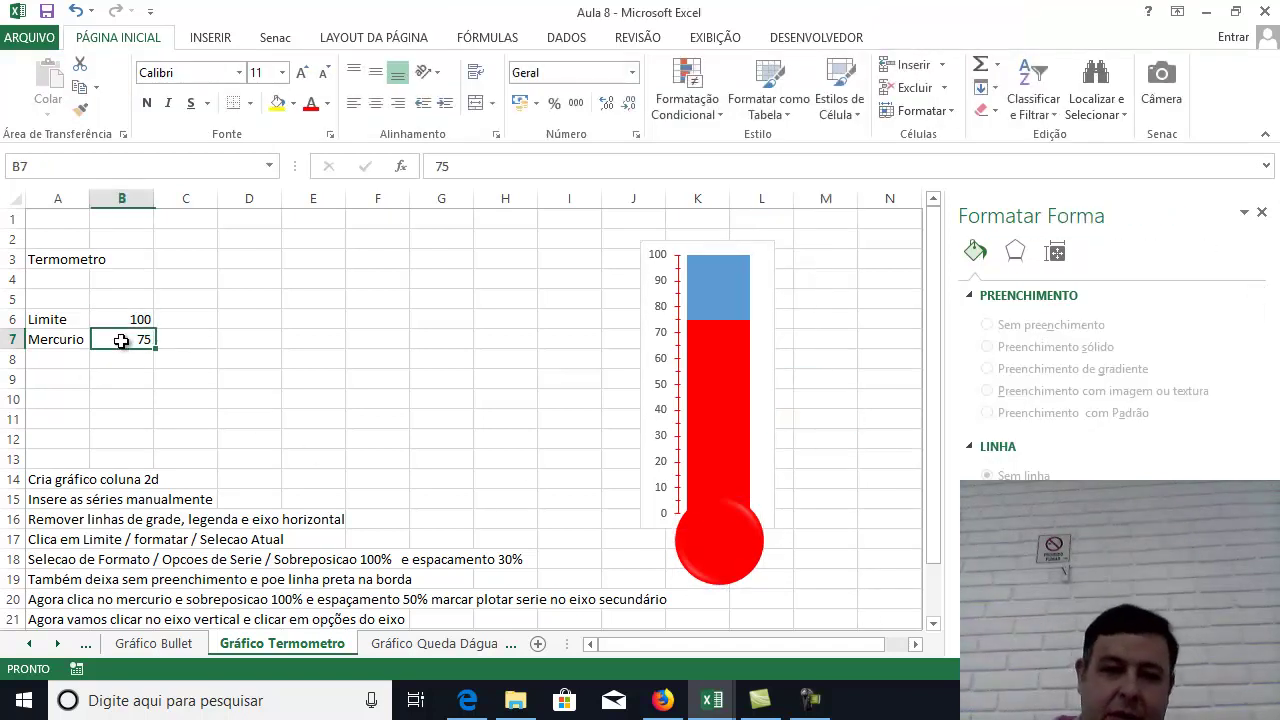
pyautogui.write('50')
pyautogui.press('Return')
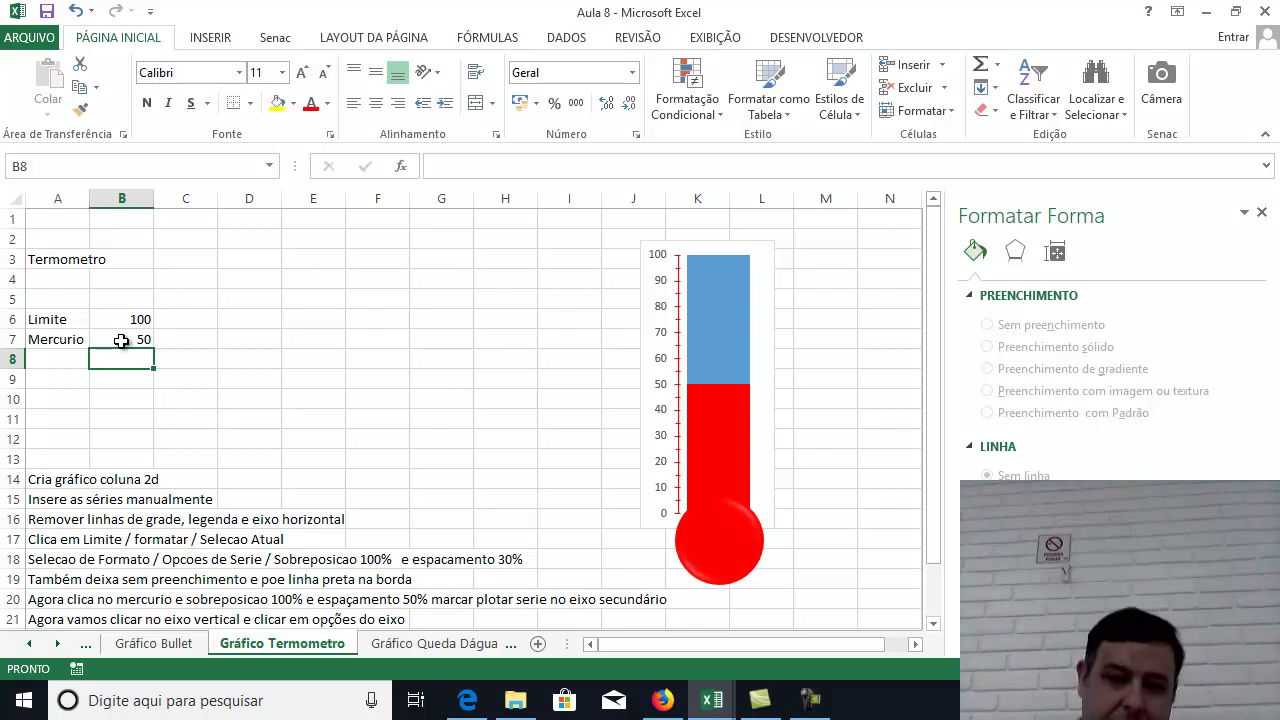
pyautogui.click(369, 413)
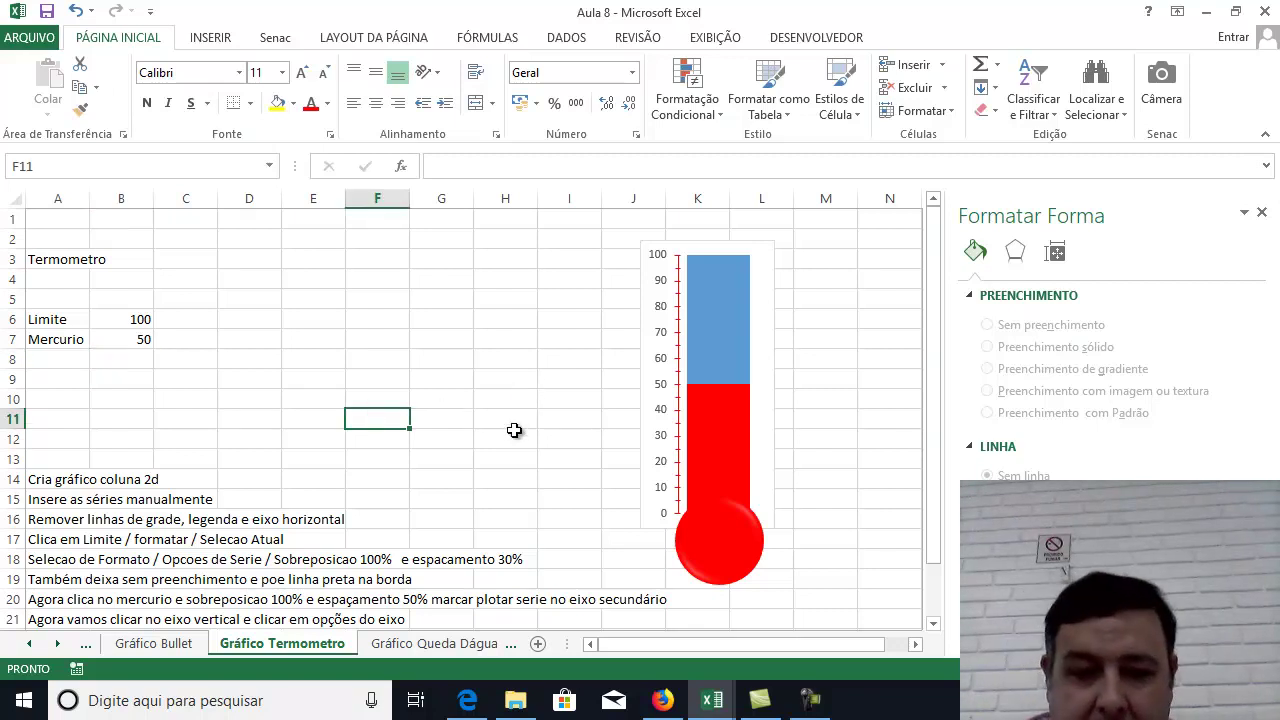
# Switch to the Gráfico Queda Dágua sheet, enlarge the view, and inspect the Visível column's formulas for Impostos and Receitas.
pyautogui.click(412, 644)
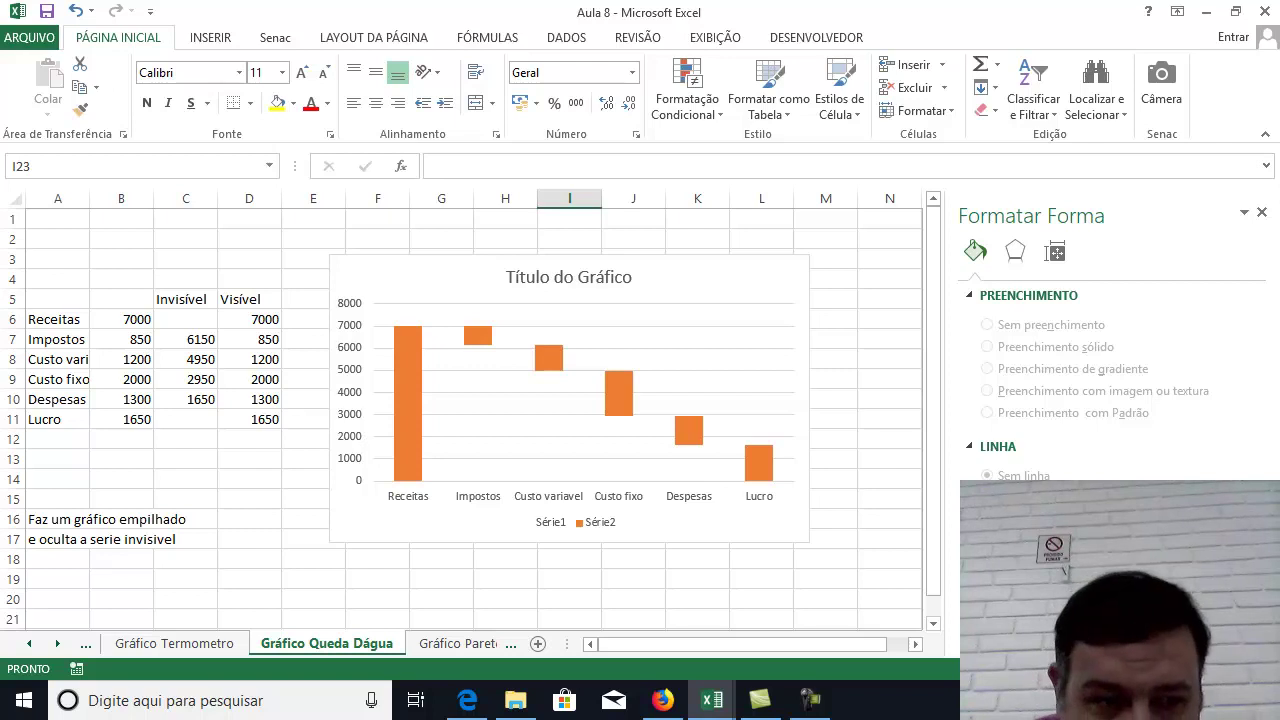
pyautogui.moveTo(1170, 669); pyautogui.dragTo(1176, 669)
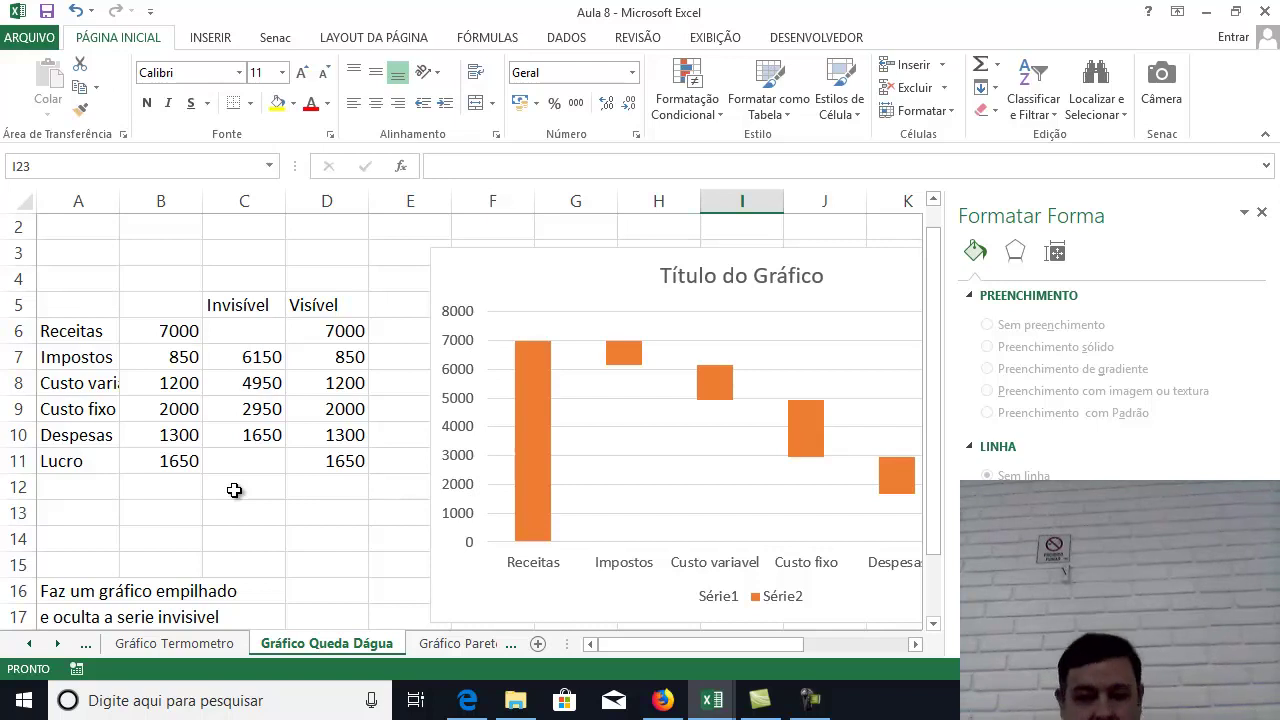
pyautogui.click(30, 645)
pyautogui.click(31, 647)
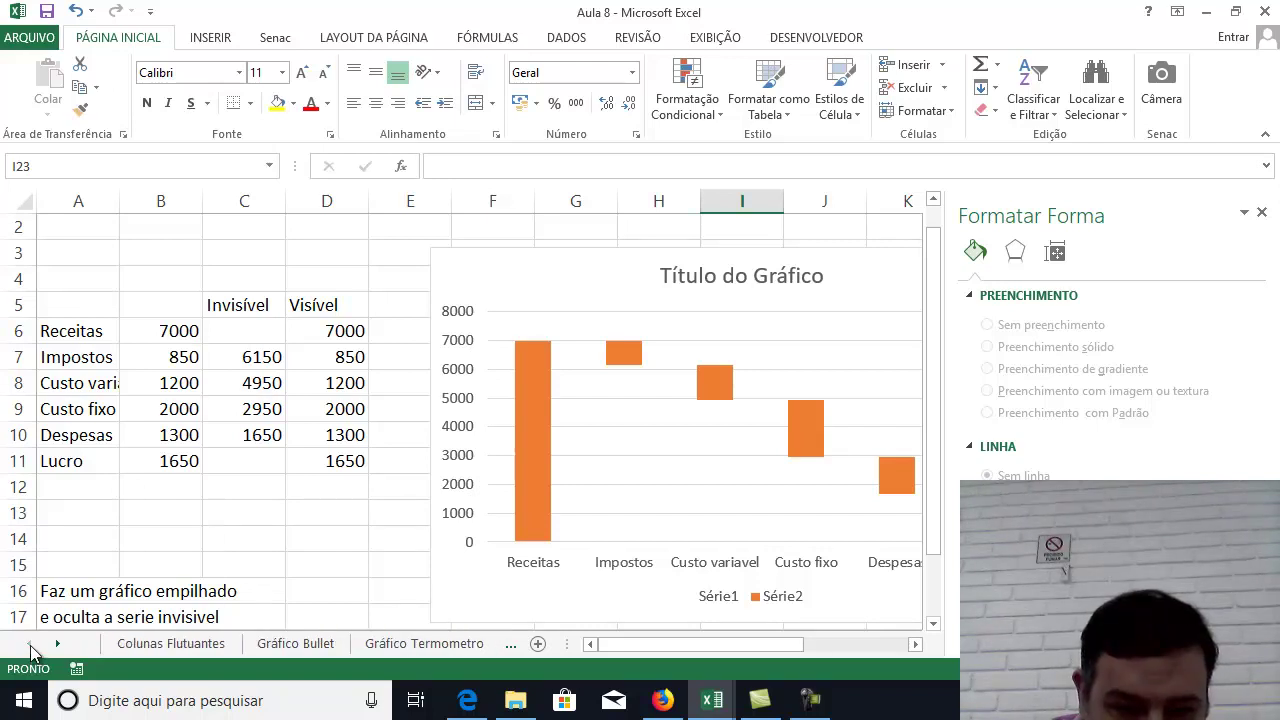
pyautogui.click(61, 651)
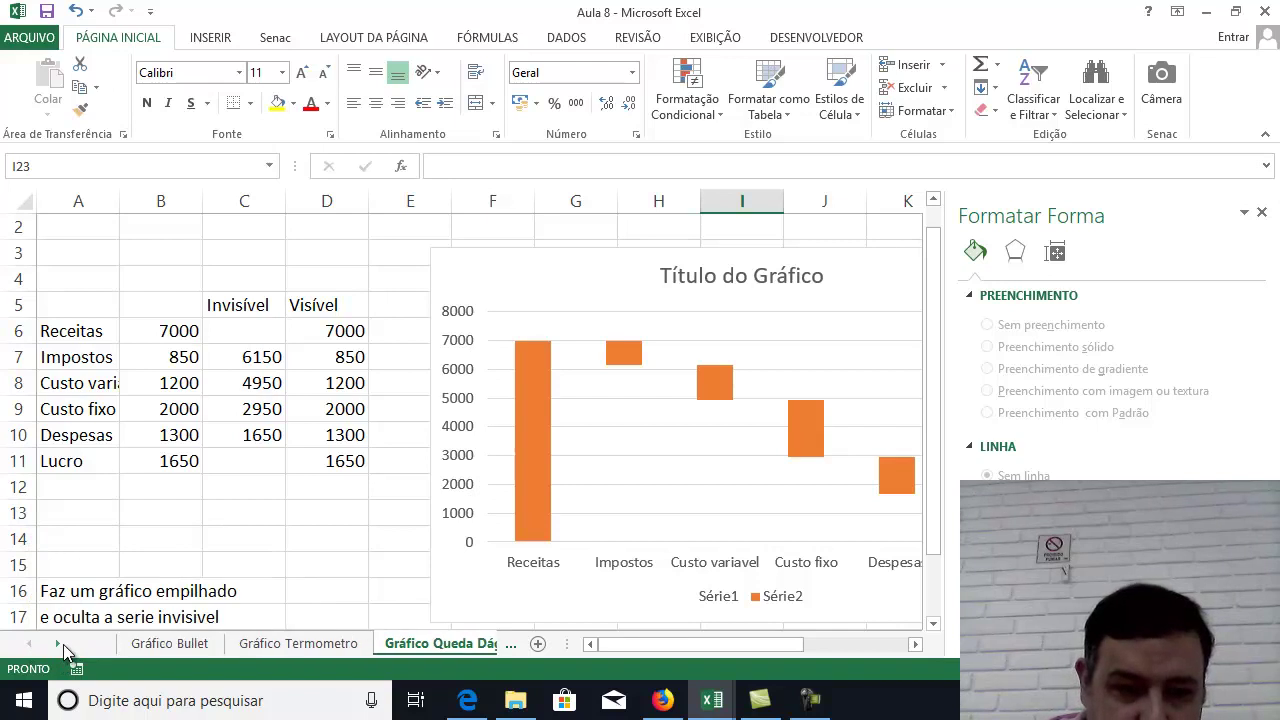
pyautogui.click(61, 651)
pyautogui.click(61, 651)
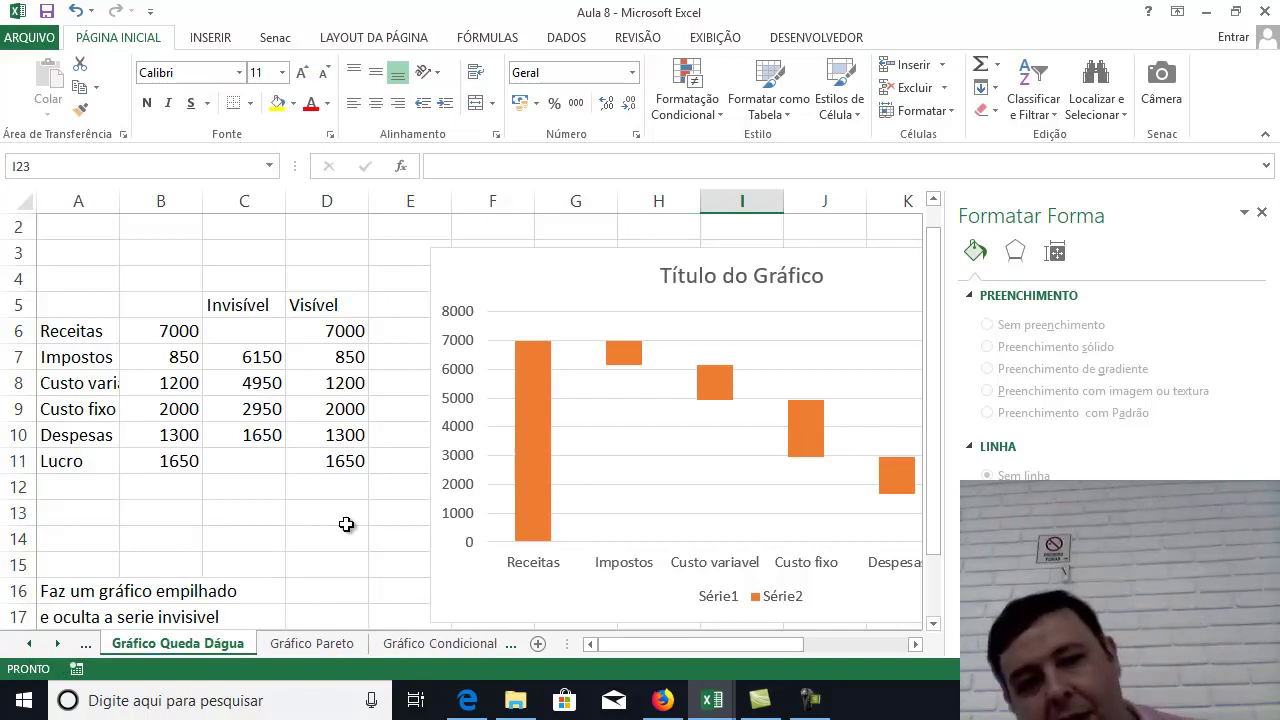
pyautogui.click(347, 355)
pyautogui.click(341, 333)
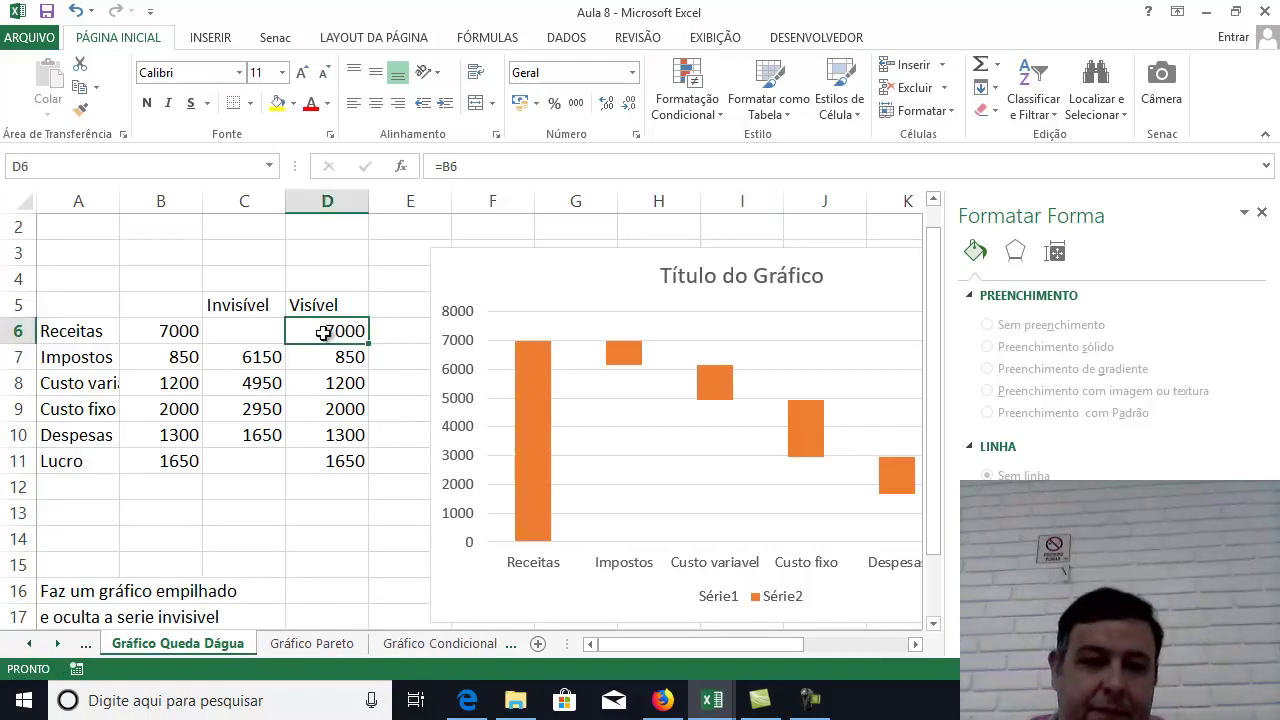
# Re-enter the Visível formula for Receitas in cell D6 as =B6.
pyautogui.click(191, 338)
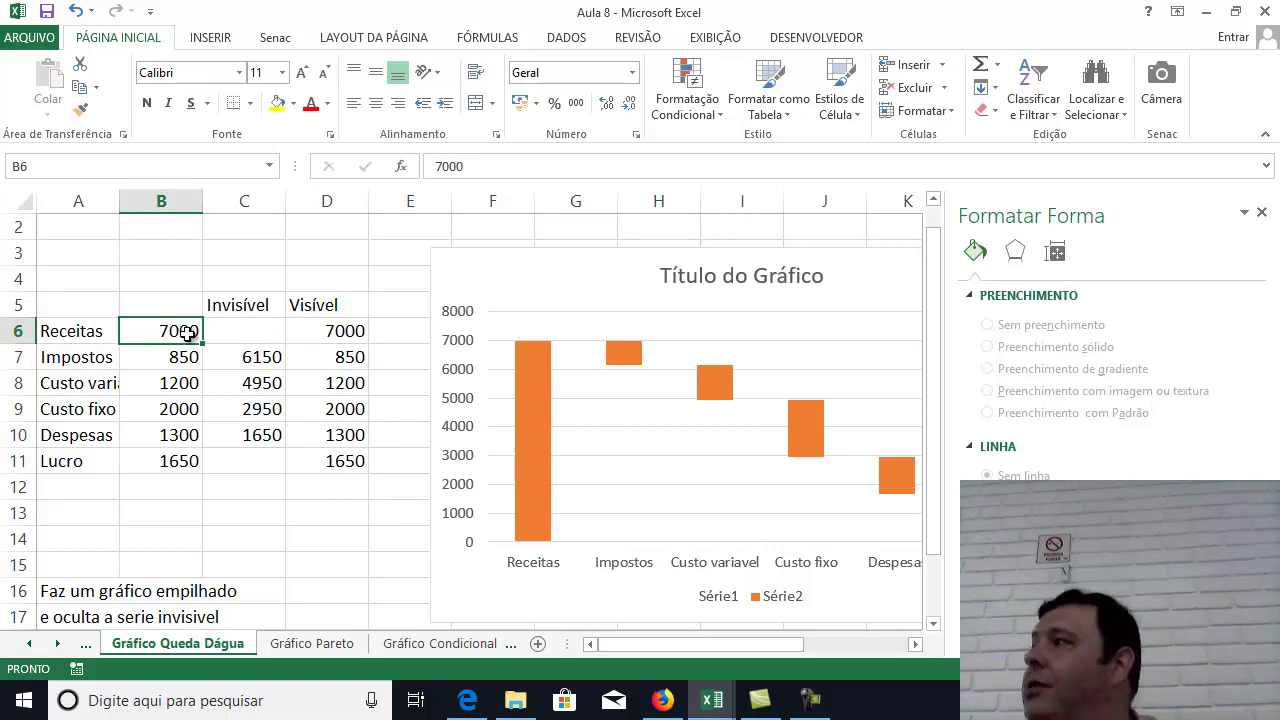
pyautogui.moveTo(188, 333); pyautogui.dragTo(175, 462)
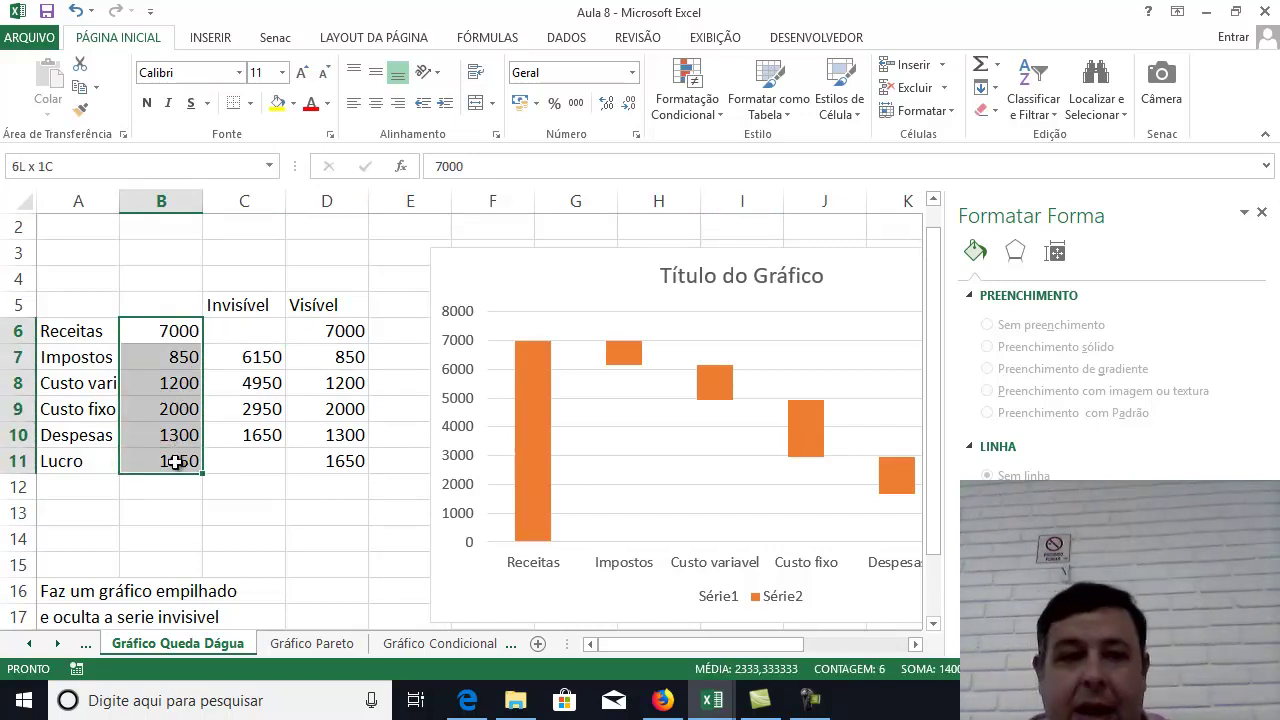
pyautogui.click(345, 334)
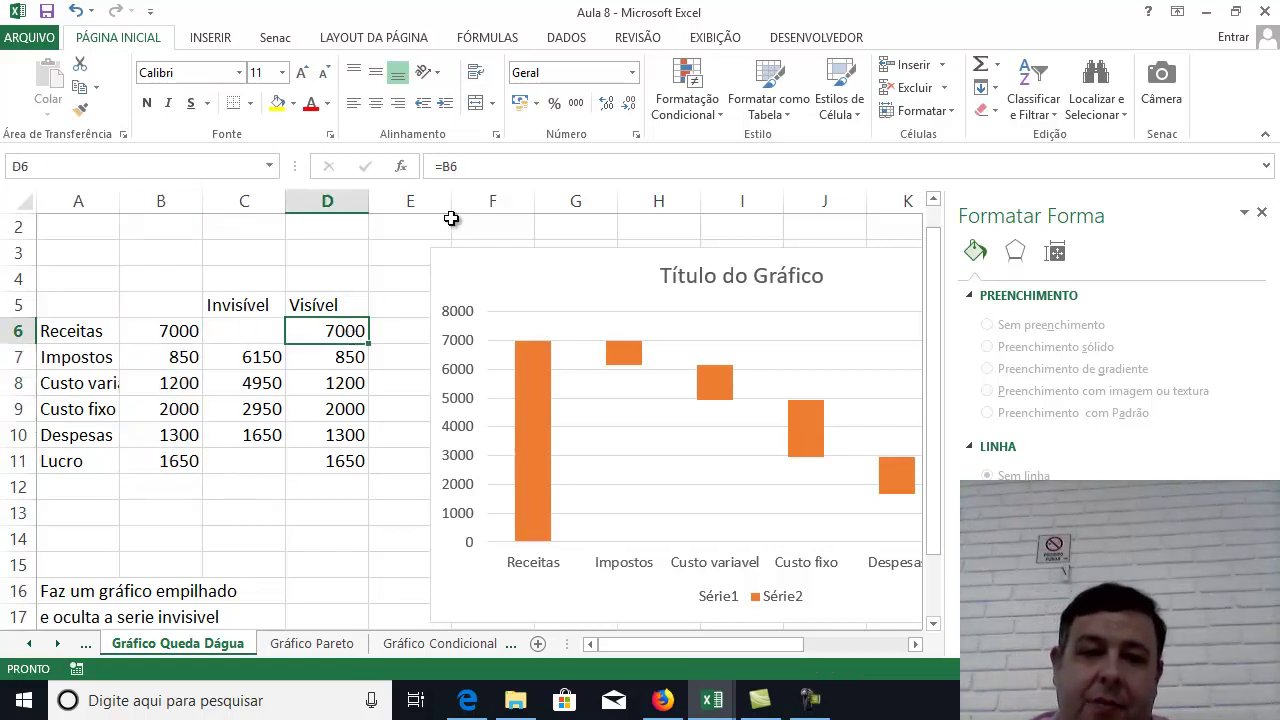
pyautogui.write('=')
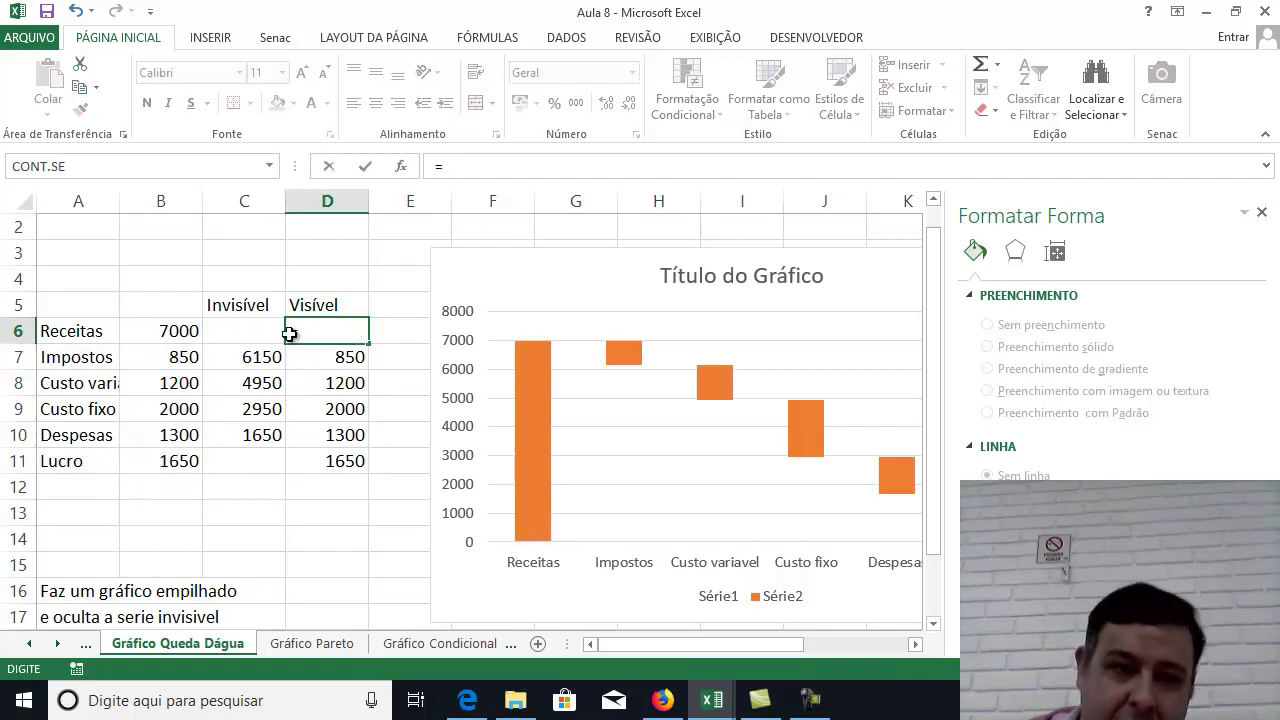
pyautogui.click(198, 334)
pyautogui.press('Return')
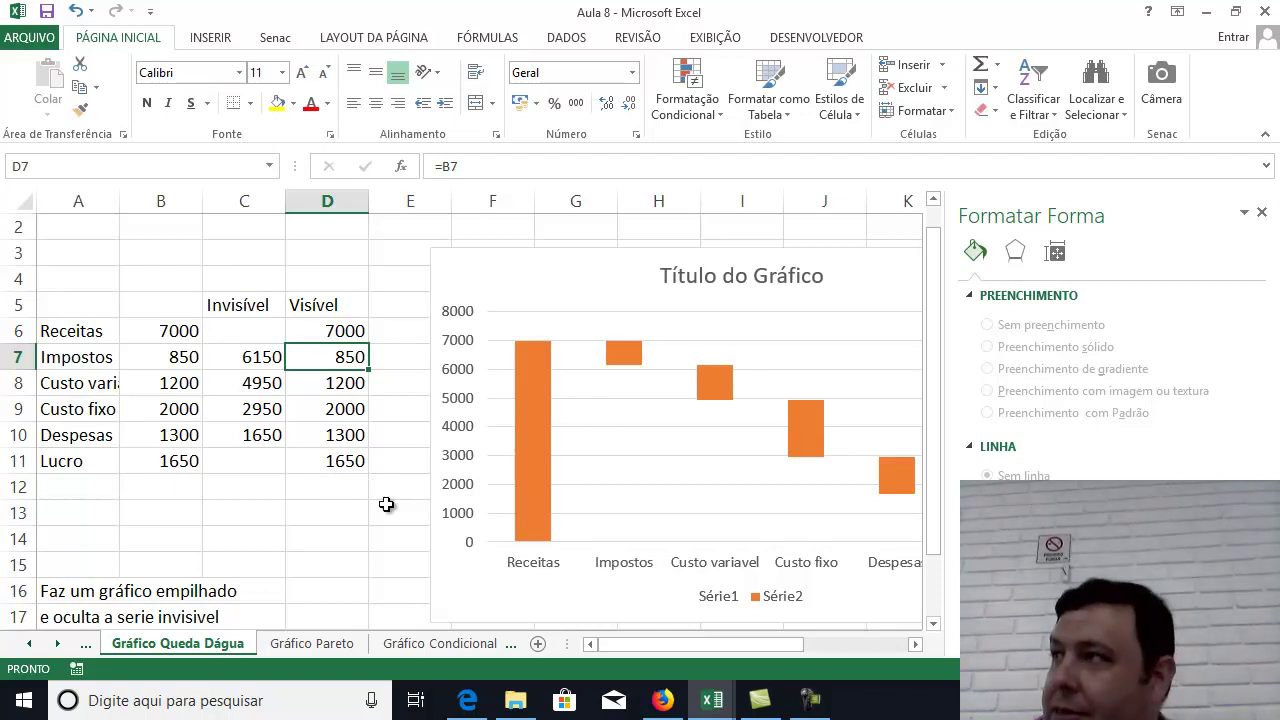
# Close the Formatar Forma pane and inspect the source data of the chart's orange series.
pyautogui.click(290, 509)
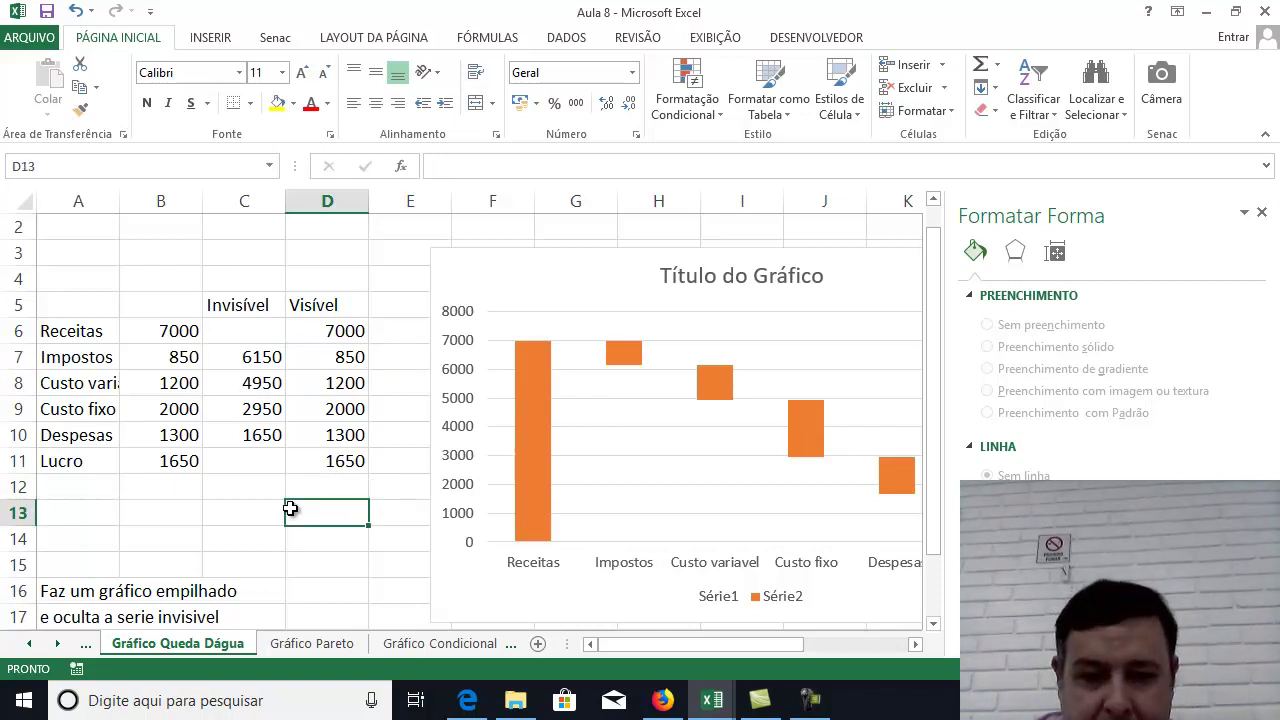
pyautogui.click(1262, 212)
pyautogui.click(958, 232)
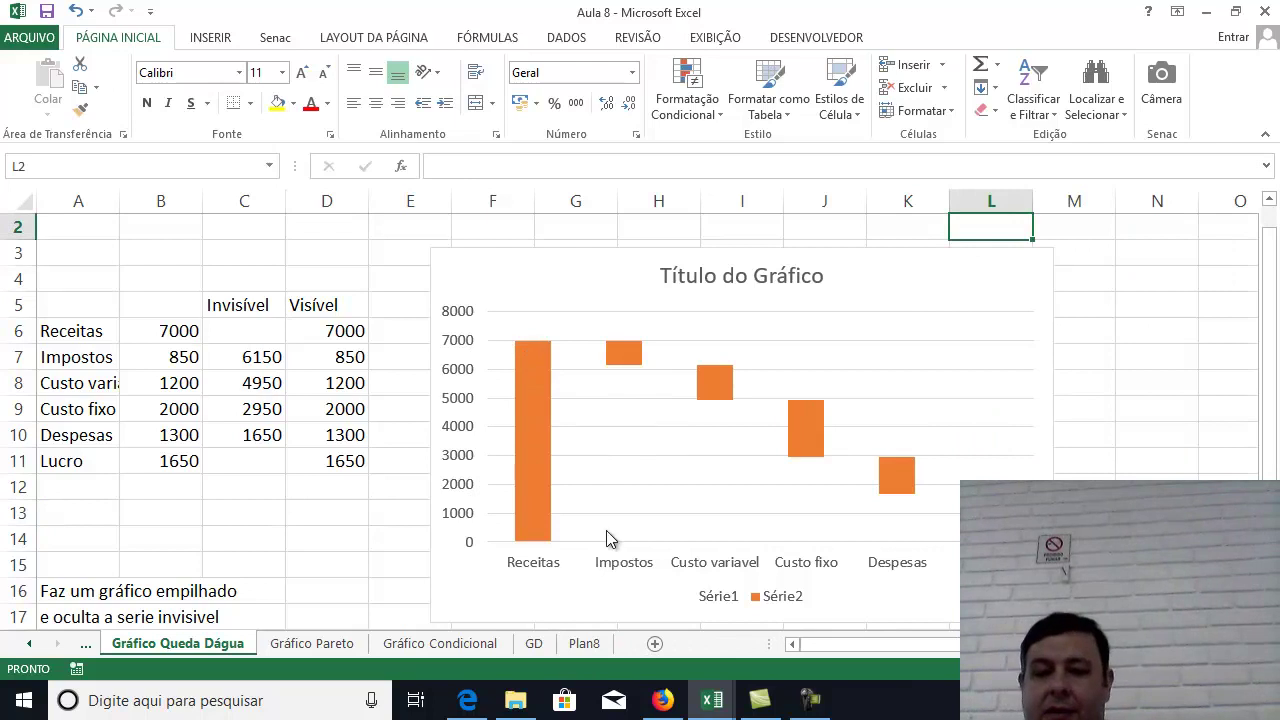
pyautogui.click(621, 350)
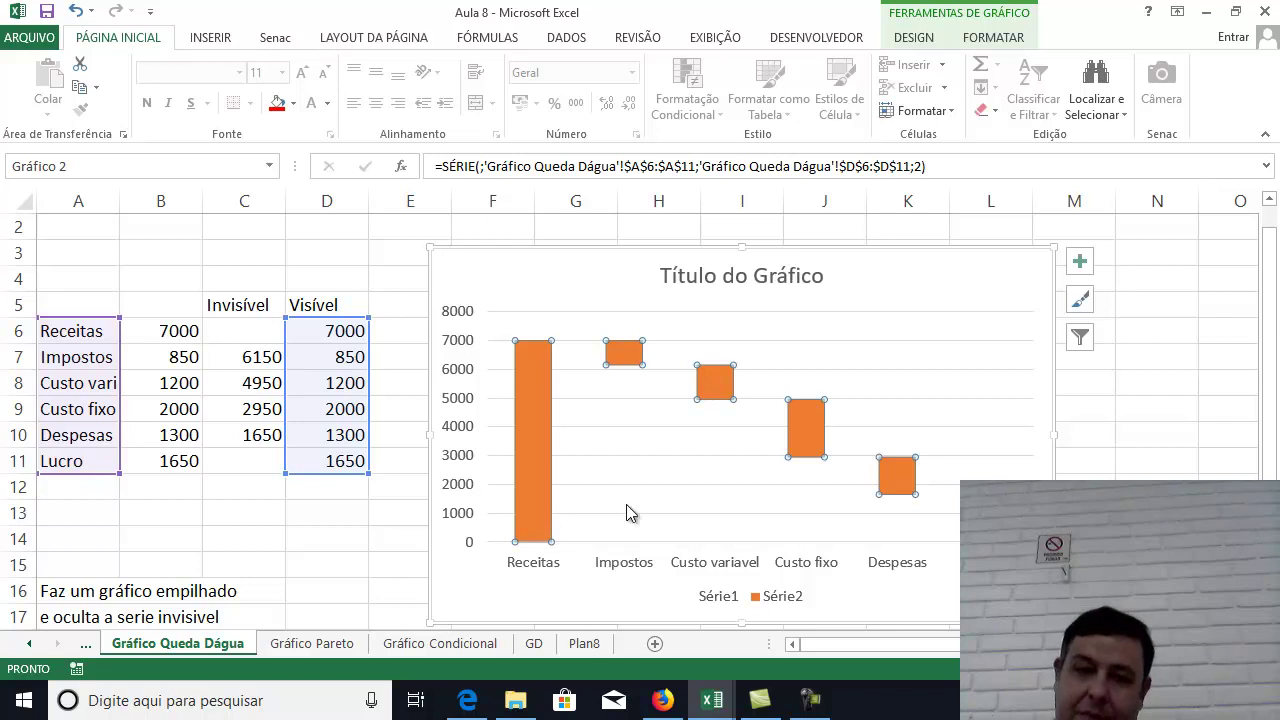
pyautogui.click(268, 538)
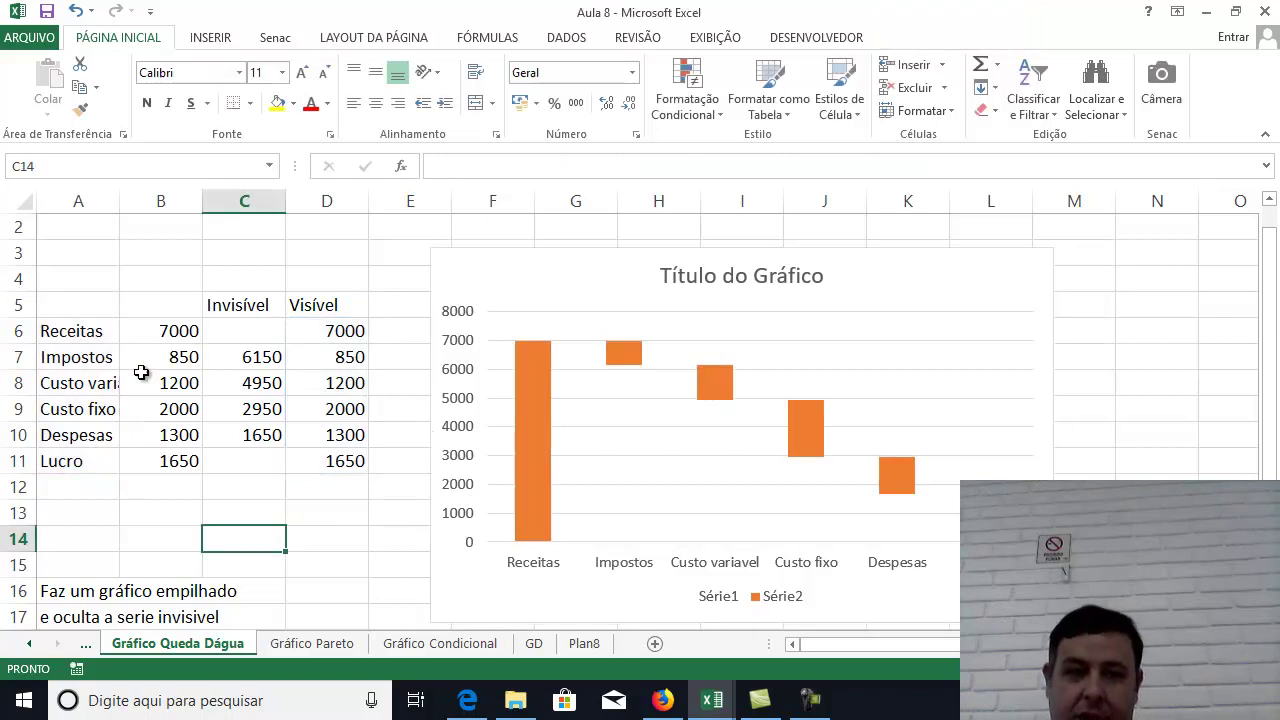
# Widen column A to fit its longest label, Custo variavel.
pyautogui.click(170, 384)
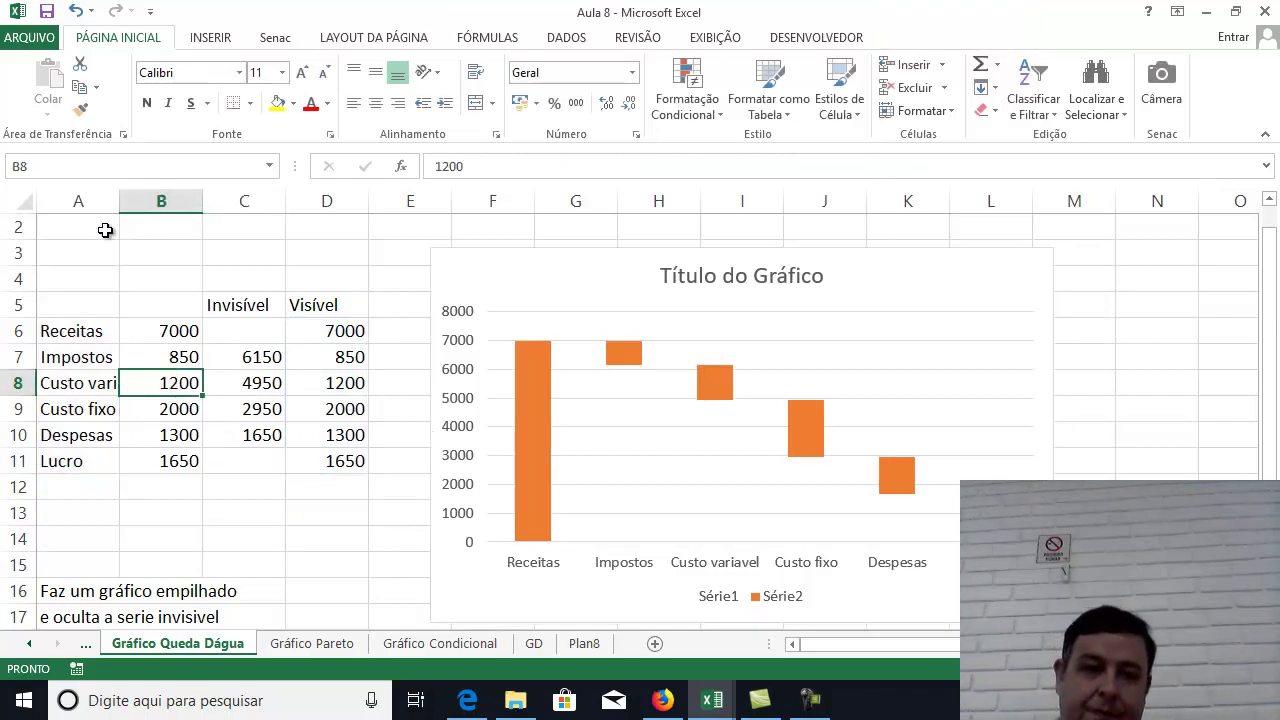
pyautogui.doubleClick(119, 201)
pyautogui.moveTo(256, 201); pyautogui.dragTo(174, 204)
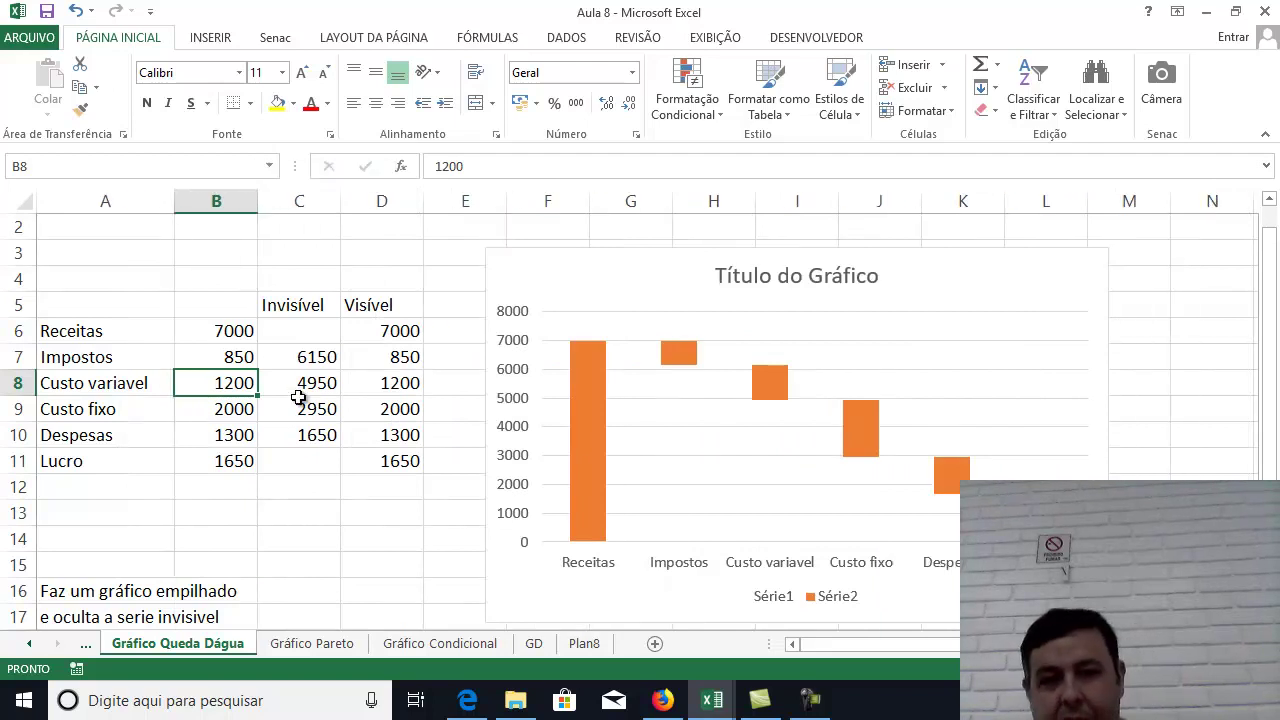
# Move the existing waterfall chart far from the data table, to around column V, and return to the table.
pyautogui.click(300, 364)
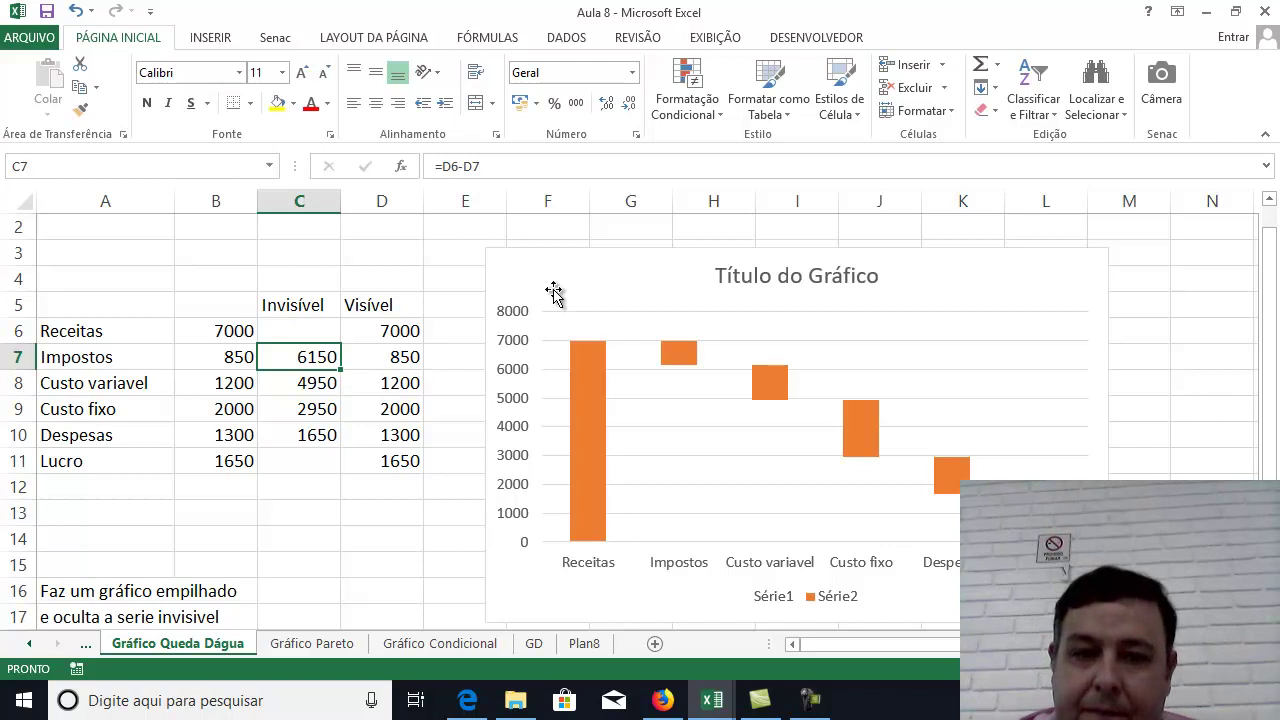
pyautogui.click(509, 246)
pyautogui.moveTo(510, 246); pyautogui.dragTo(1252, 280)
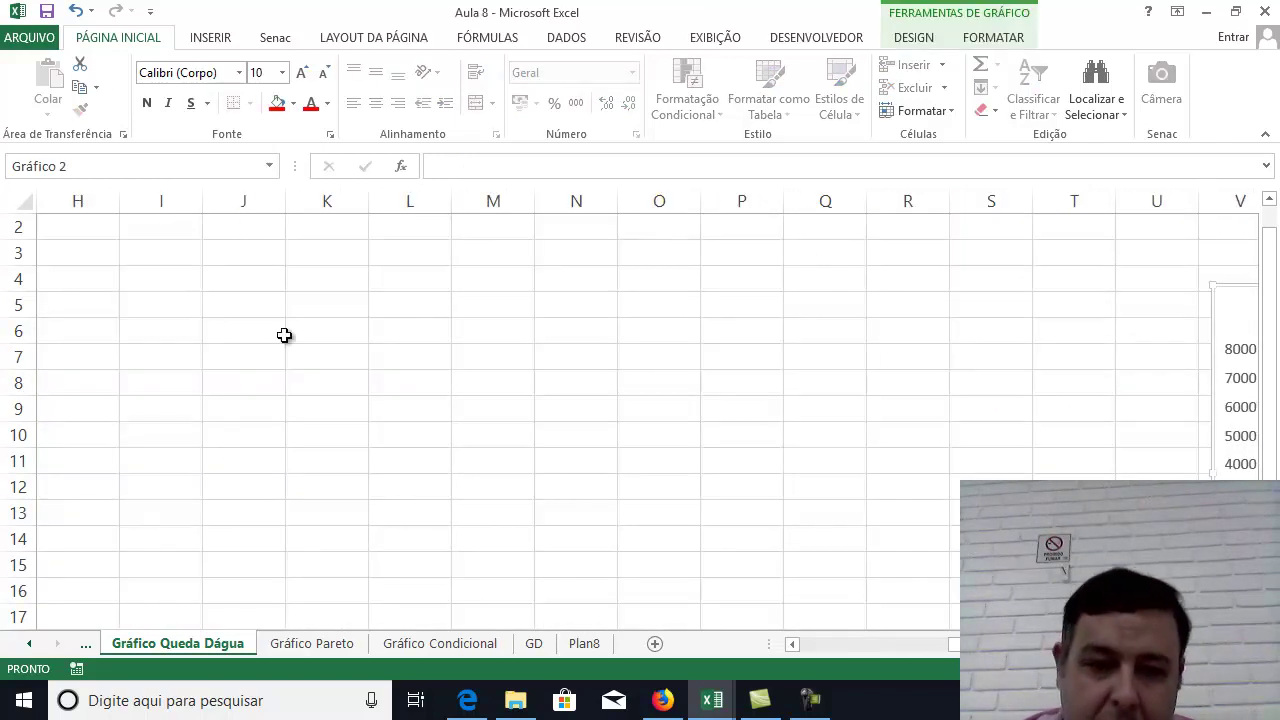
pyautogui.moveTo(817, 650); pyautogui.dragTo(814, 646)
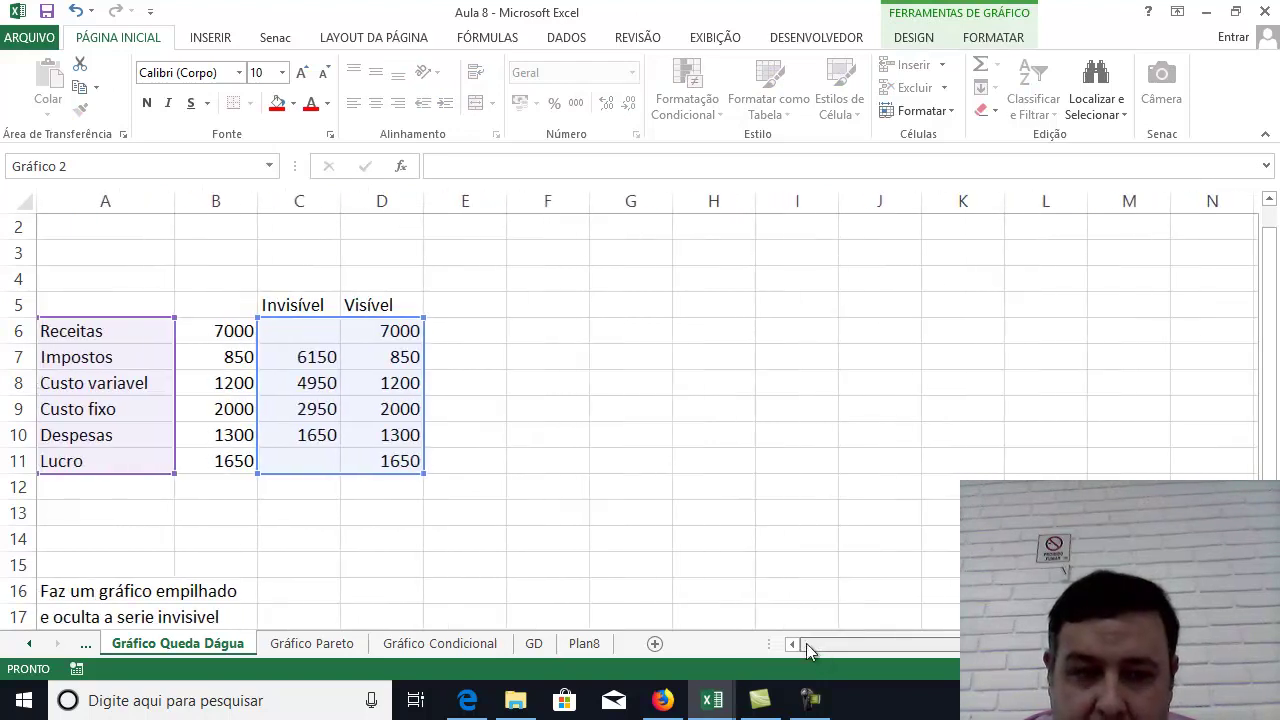
pyautogui.click(630, 508)
# Examine the Invisível column's subtraction formulas from Impostos to Despesas and the cells they reference, leaving them unedited.
pyautogui.click(311, 355)
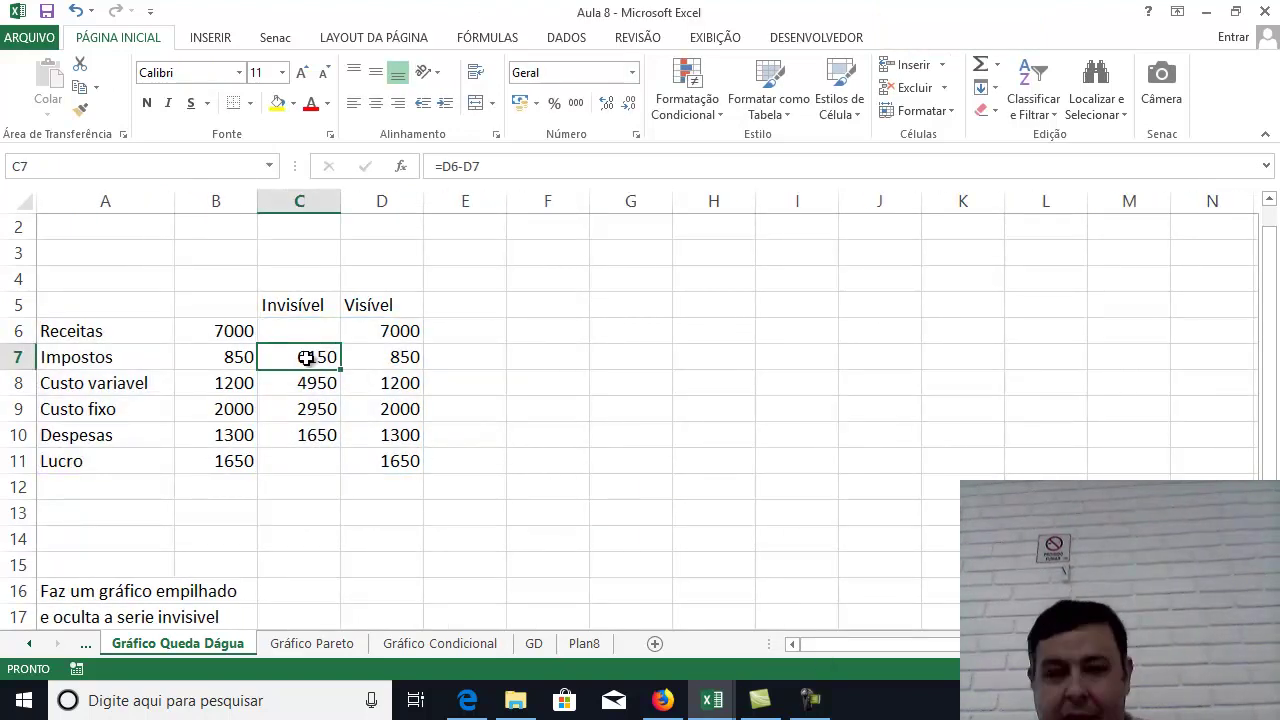
pyautogui.click(404, 360)
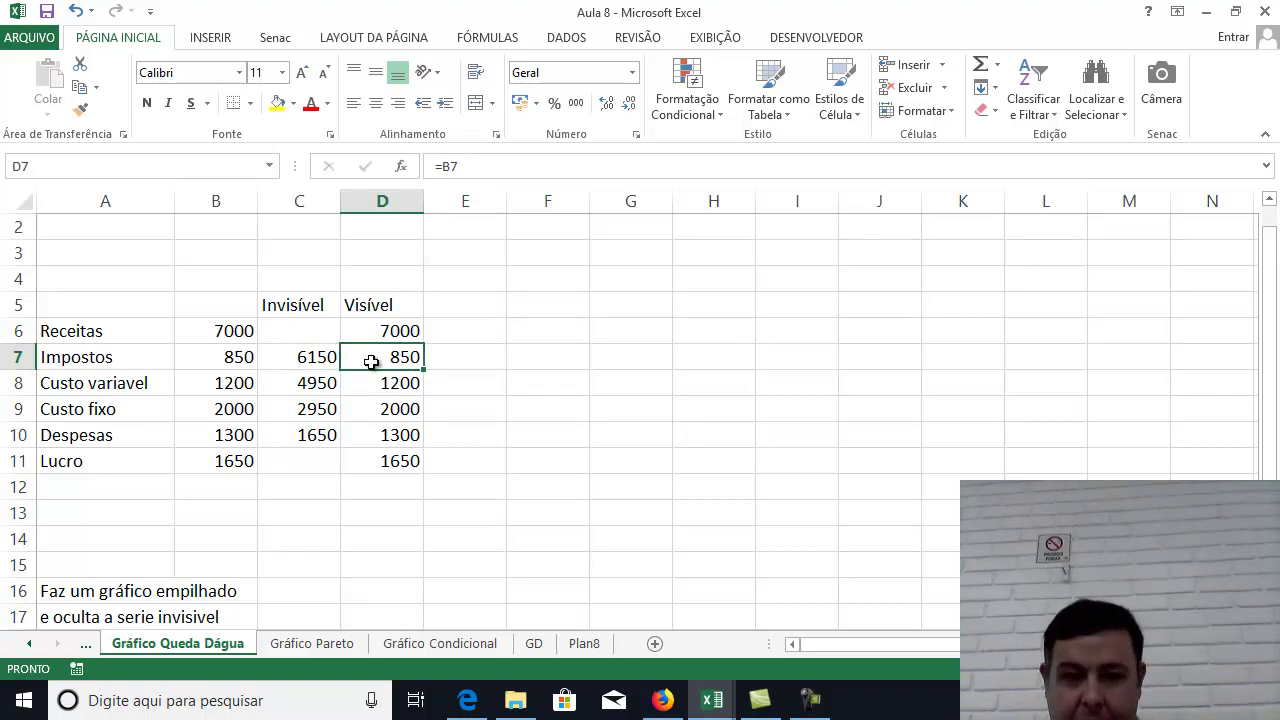
pyautogui.click(336, 358)
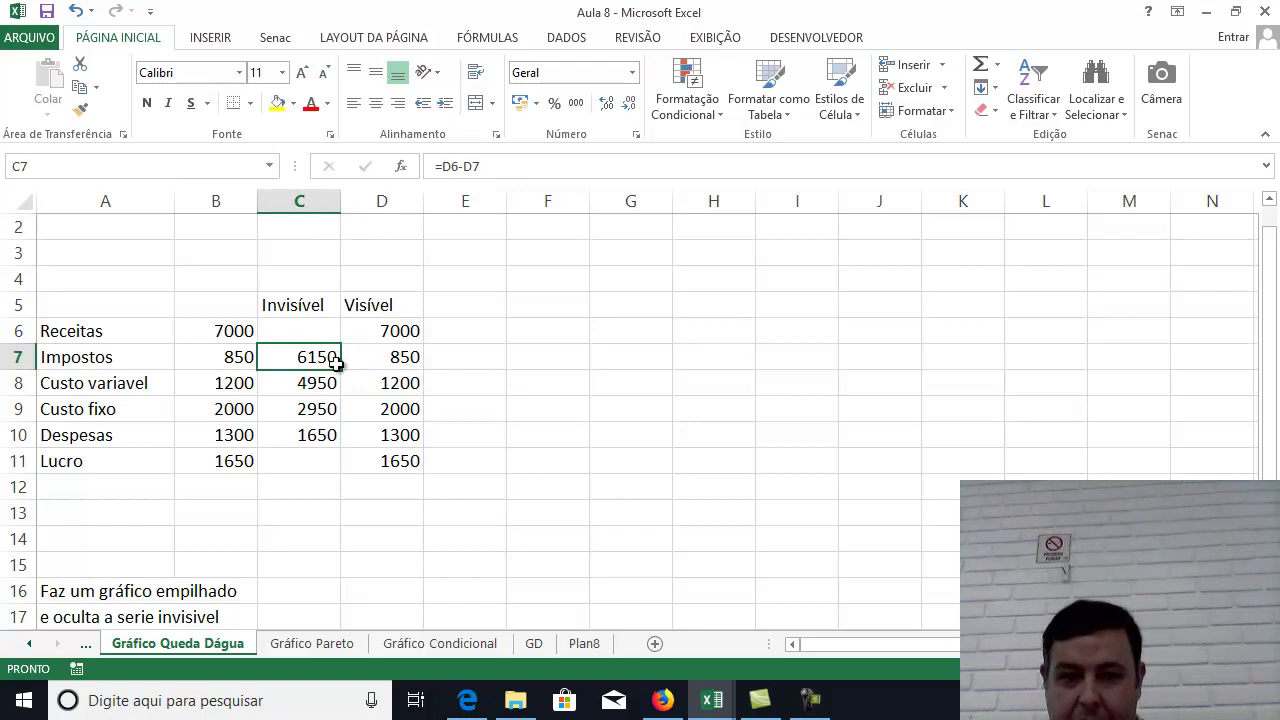
pyautogui.click(326, 384)
pyautogui.doubleClick(320, 382)
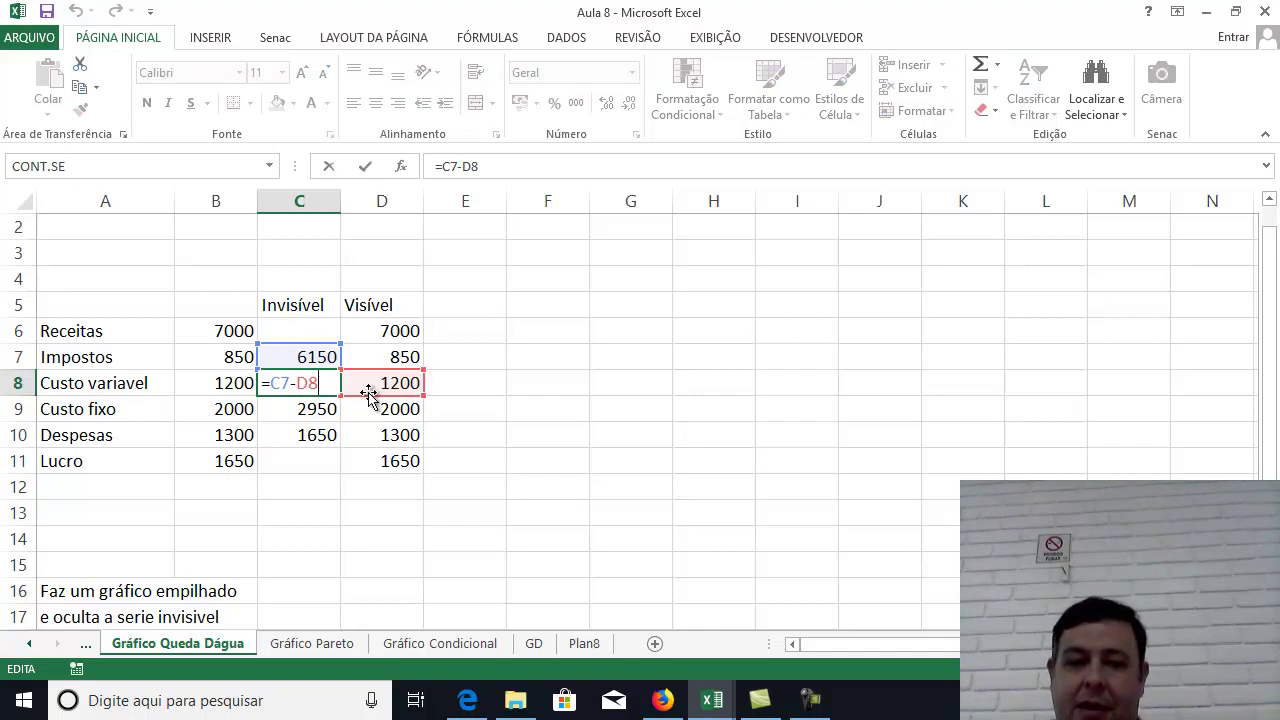
pyautogui.press('Escape')
pyautogui.doubleClick(309, 409)
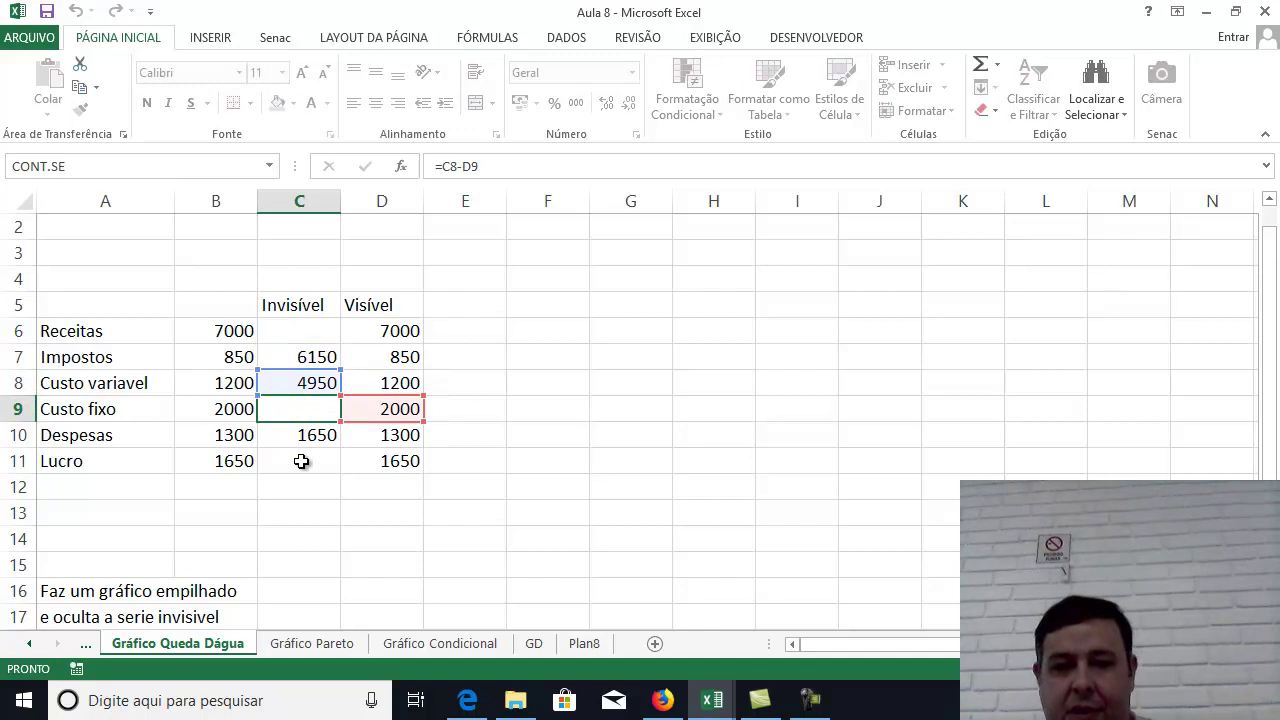
pyautogui.press('Escape')
pyautogui.doubleClick(308, 436)
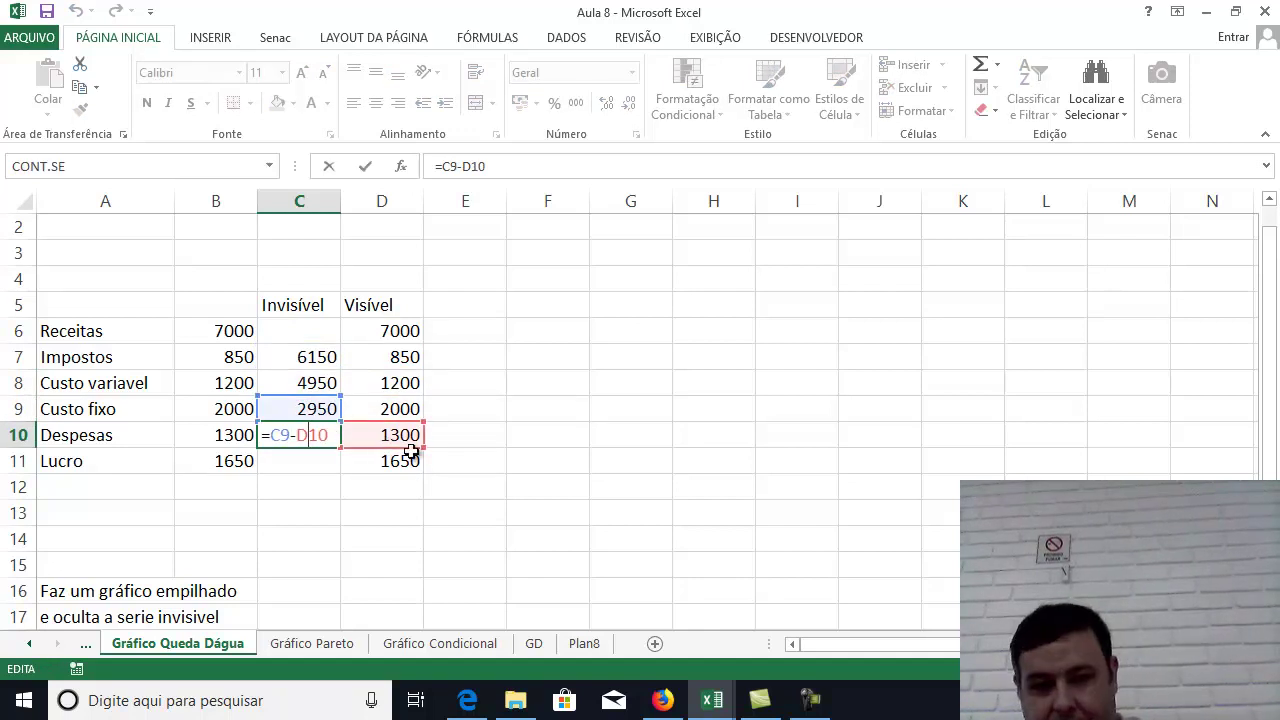
pyautogui.click(508, 489)
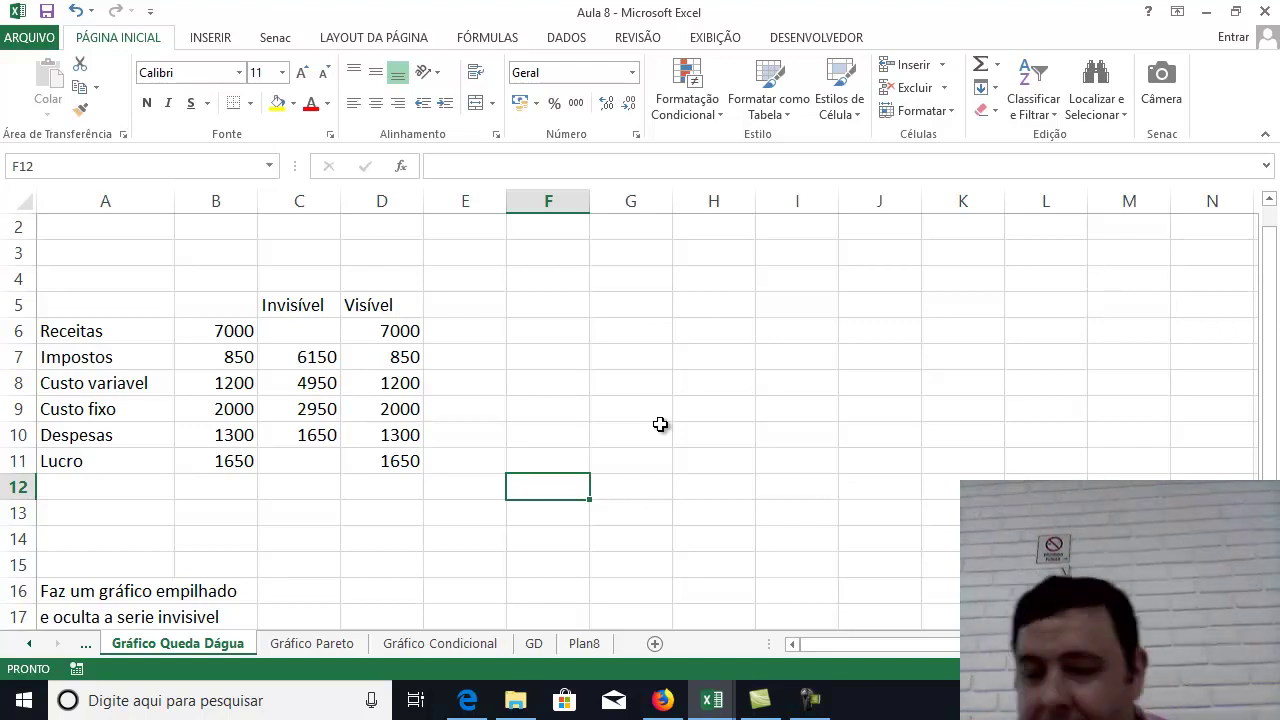
# Review the Invisível formulas in C7:C10 again and compare them with the Visível formulas in D6:D8.
pyautogui.click(329, 363)
pyautogui.click(330, 383)
pyautogui.click(327, 408)
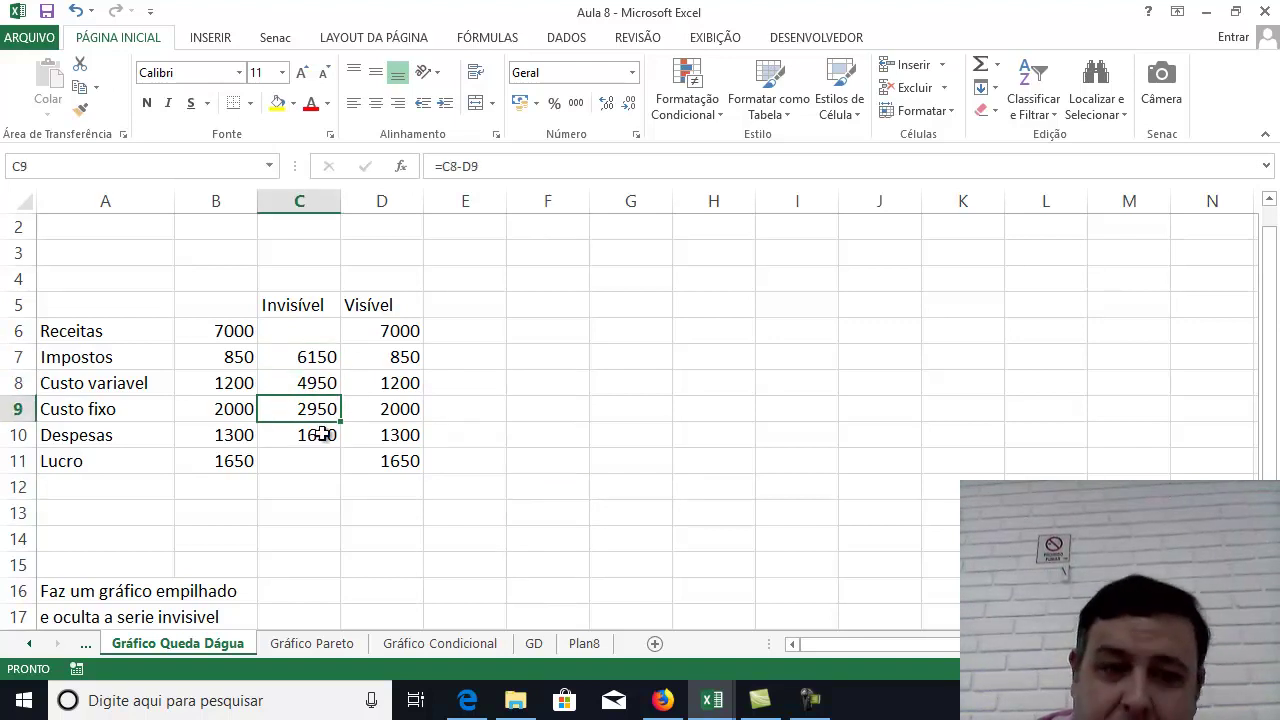
pyautogui.click(323, 436)
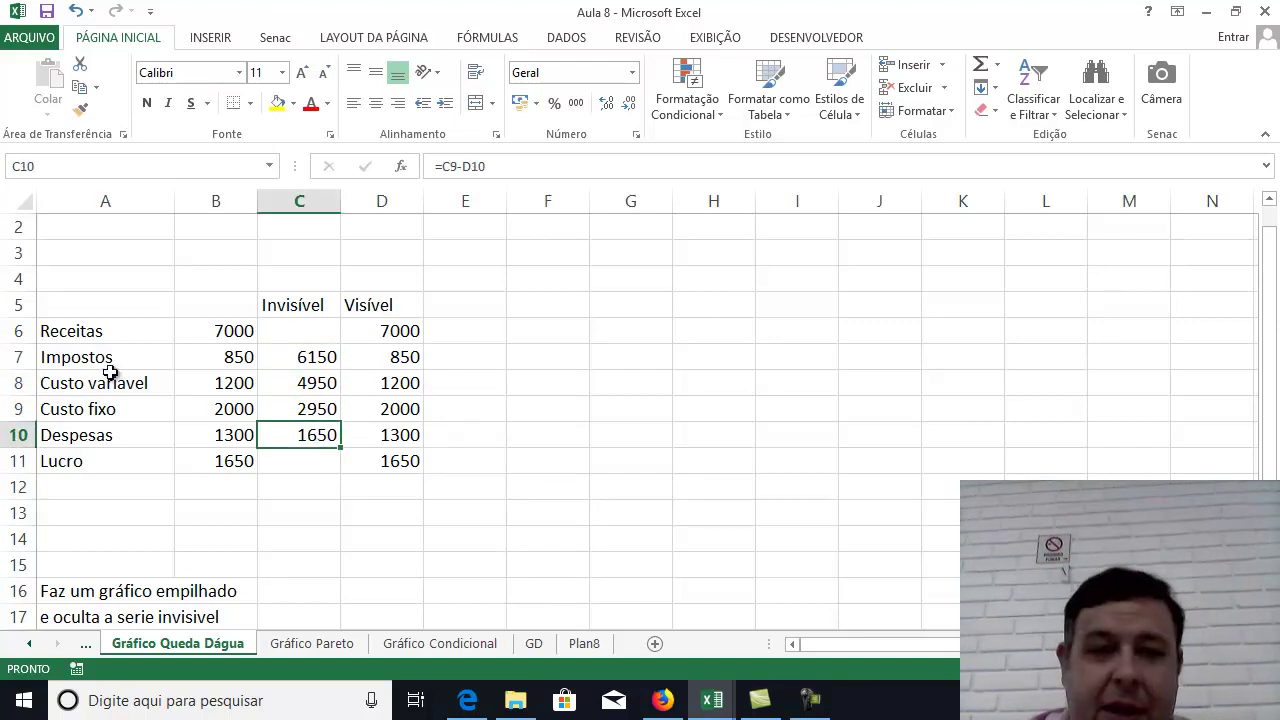
pyautogui.click(397, 375)
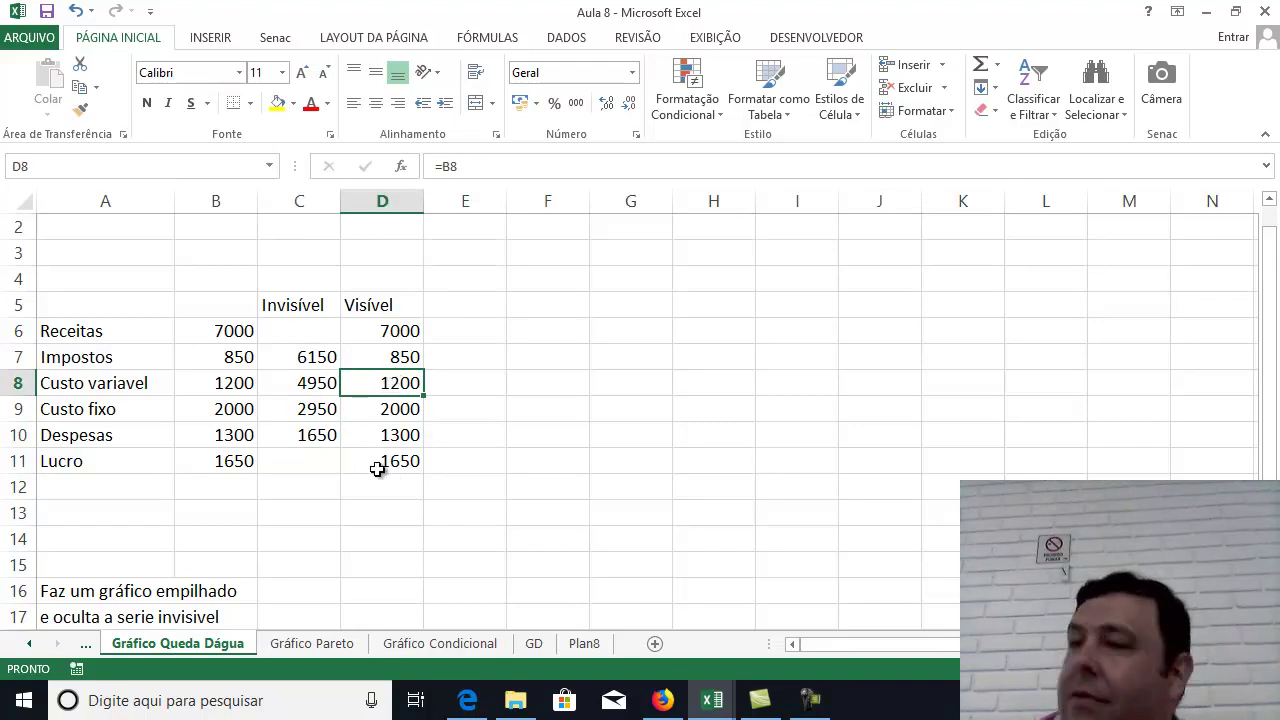
pyautogui.click(404, 334)
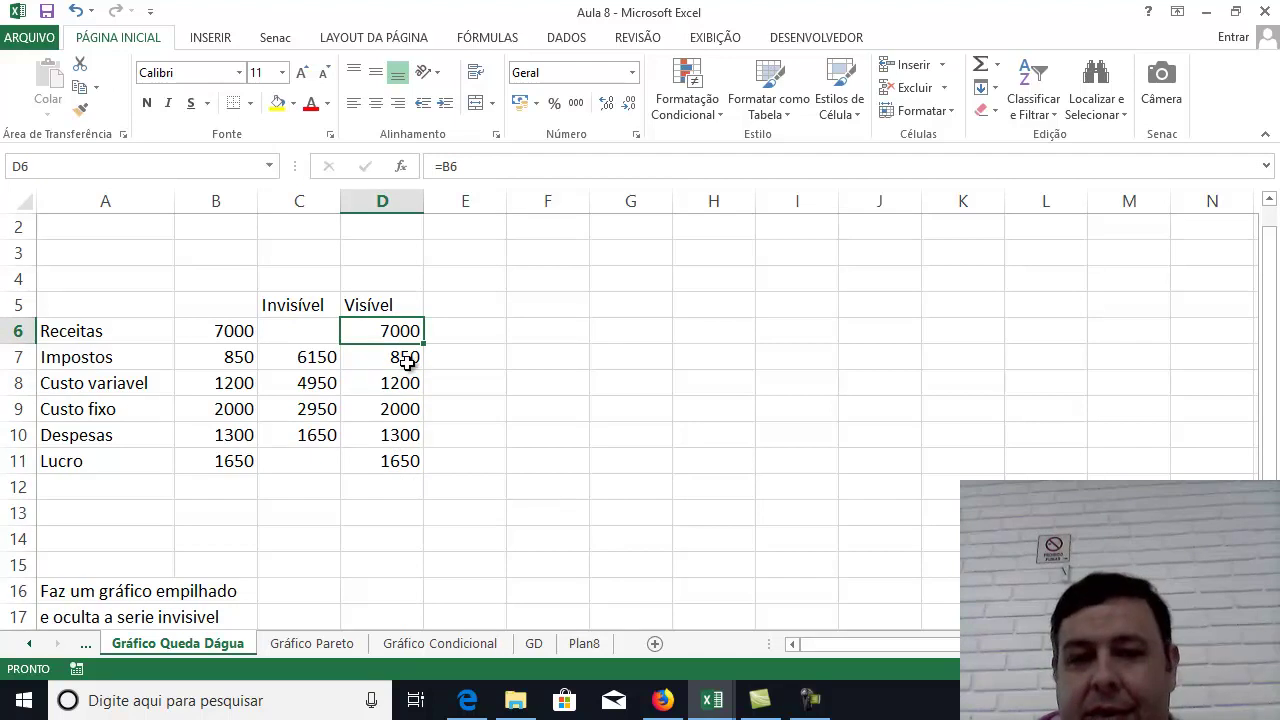
pyautogui.click(376, 363)
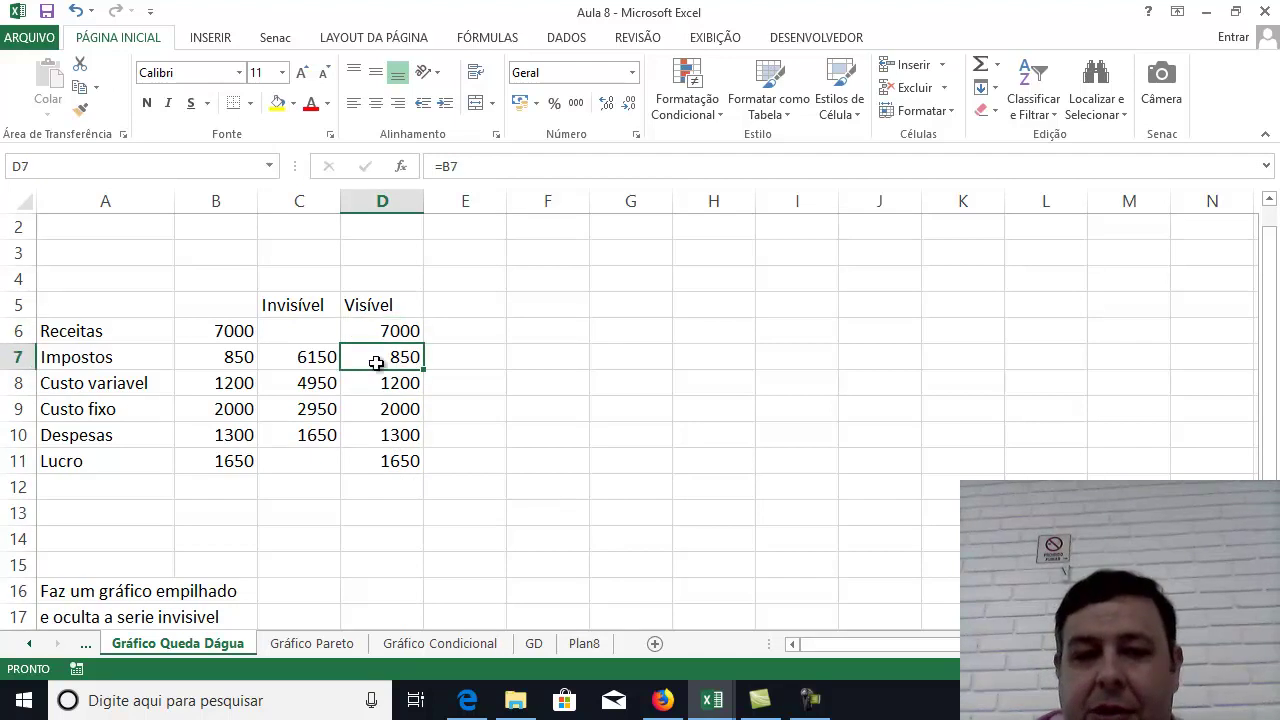
pyautogui.click(324, 354)
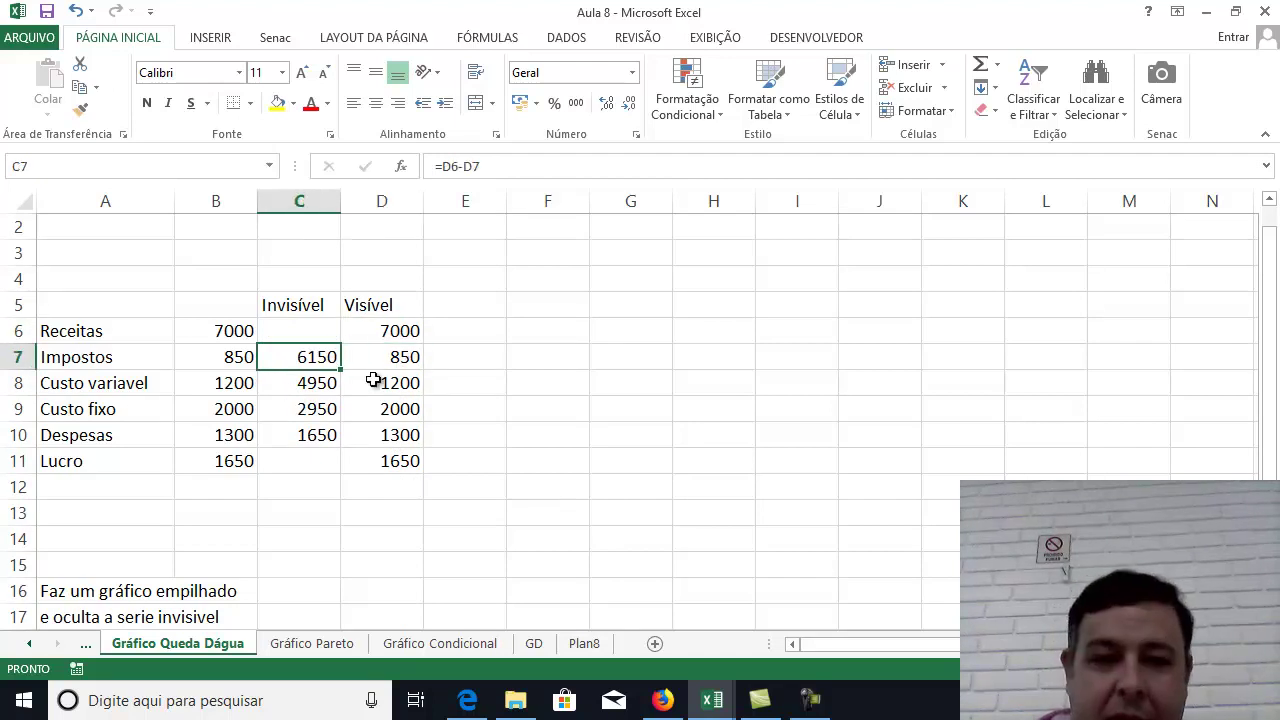
# Examine the formulas in the Invisível and Visível columns for rows 7 to 11 of the waterfall table.
pyautogui.click(414, 385)
pyautogui.click(310, 385)
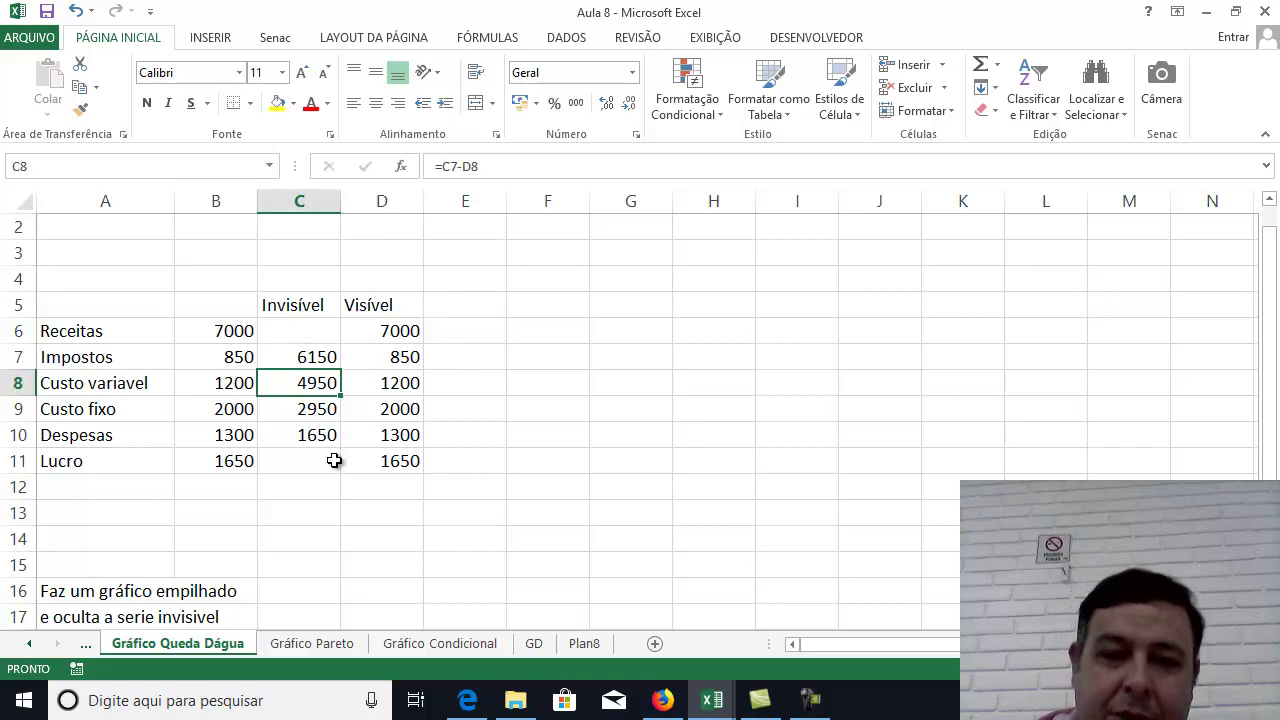
pyautogui.click(387, 408)
pyautogui.click(316, 411)
pyautogui.click(408, 441)
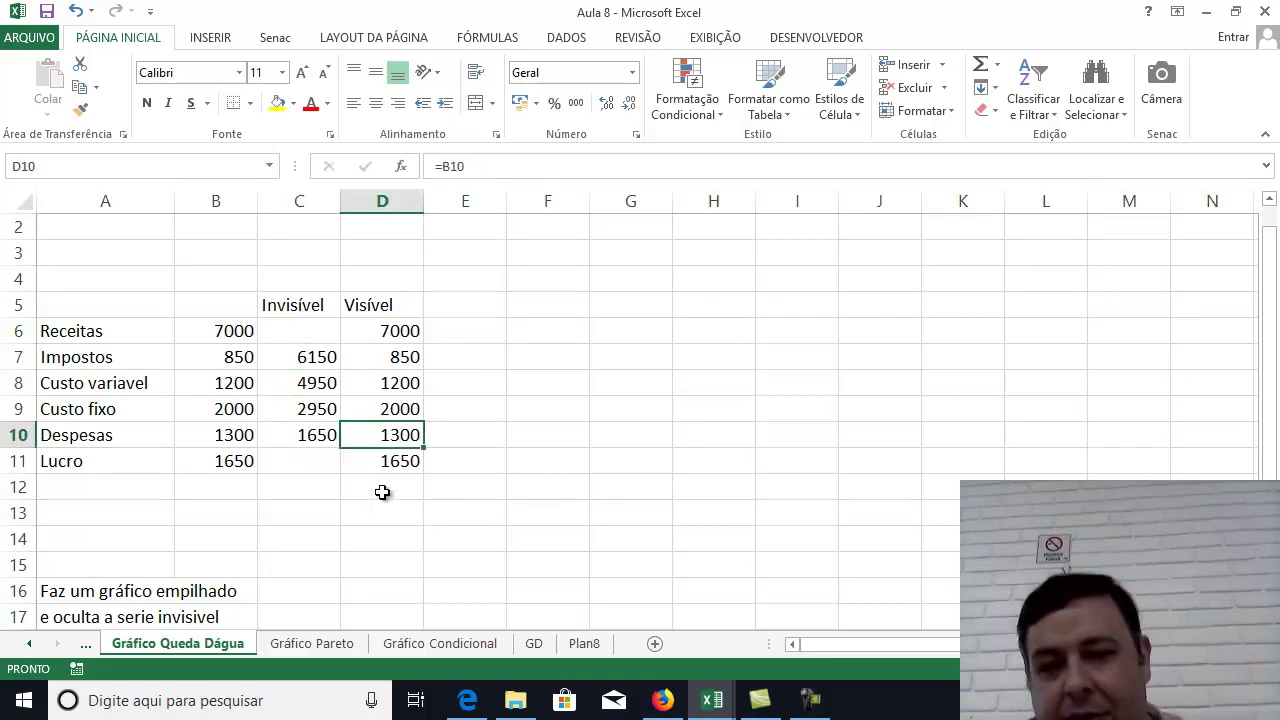
pyautogui.click(310, 428)
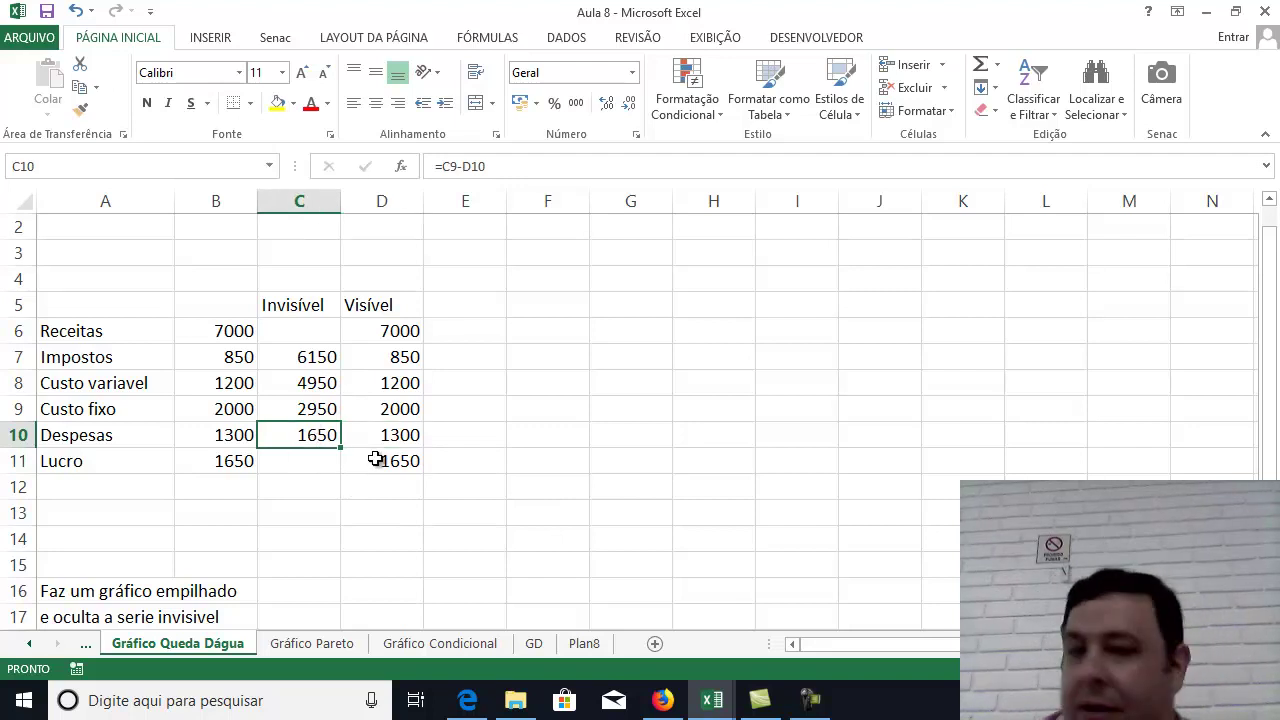
pyautogui.click(420, 480)
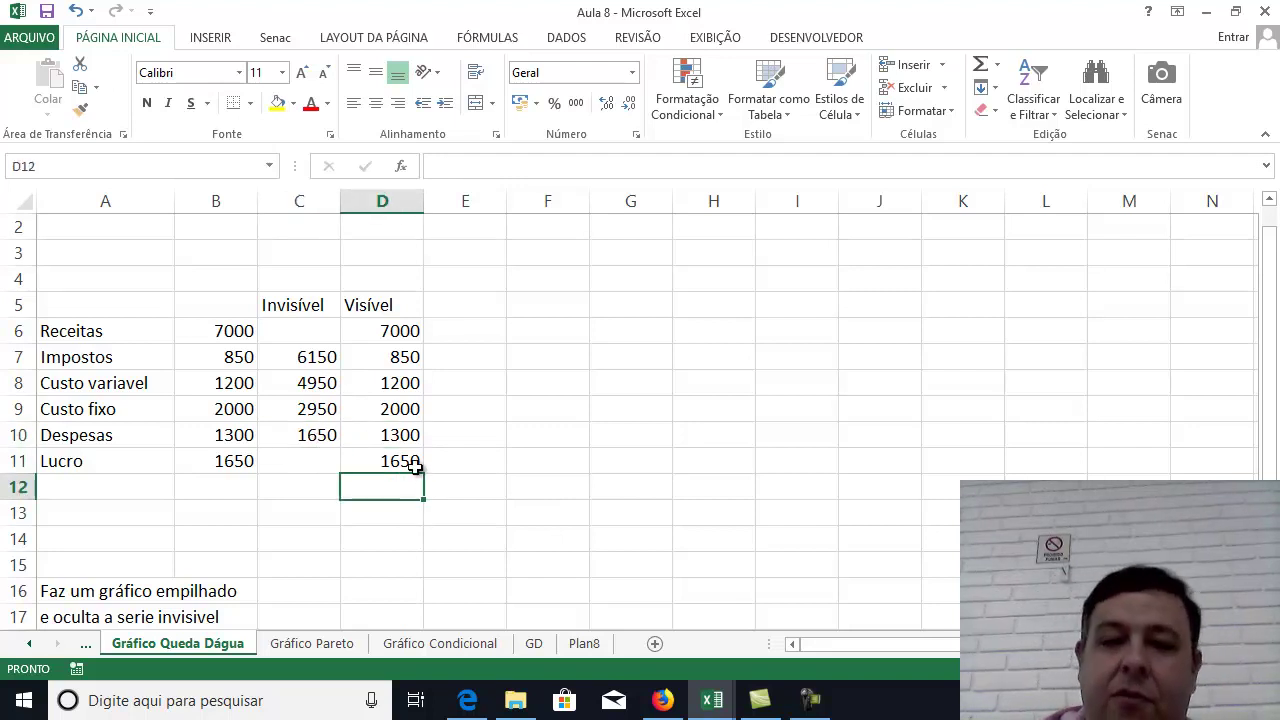
pyautogui.click(415, 464)
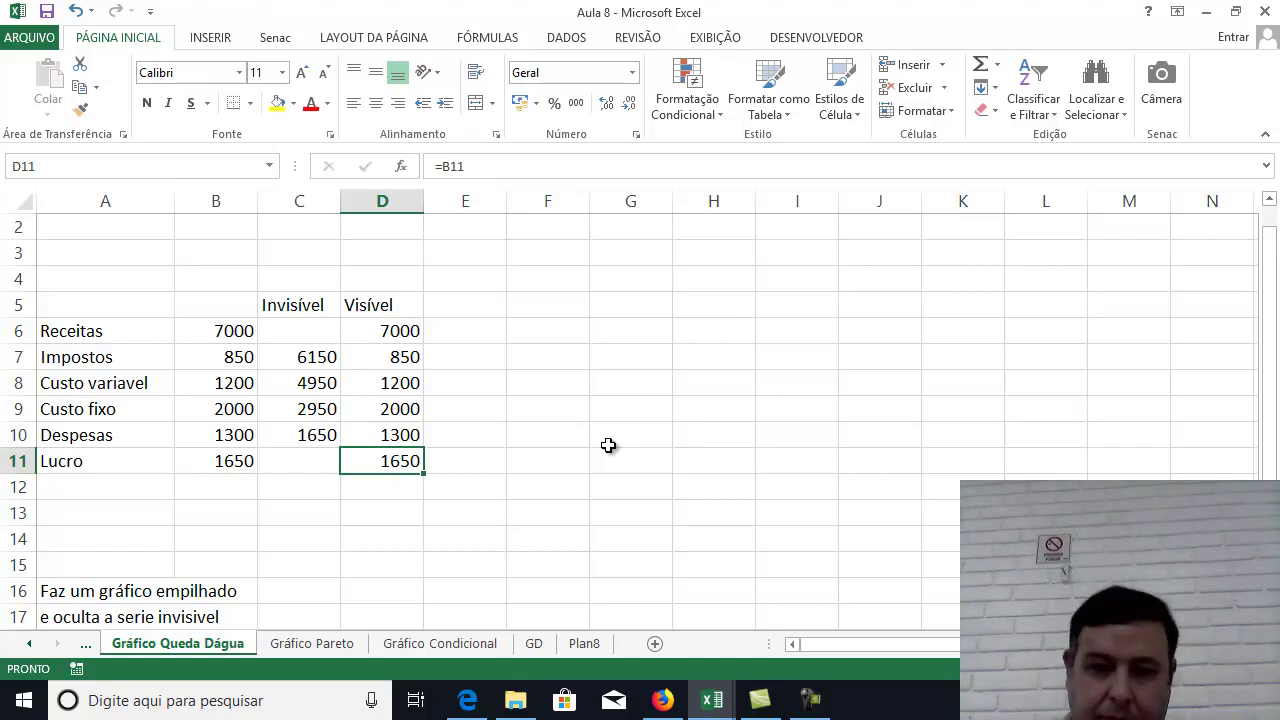
pyautogui.scroll(-1, 608, 445)
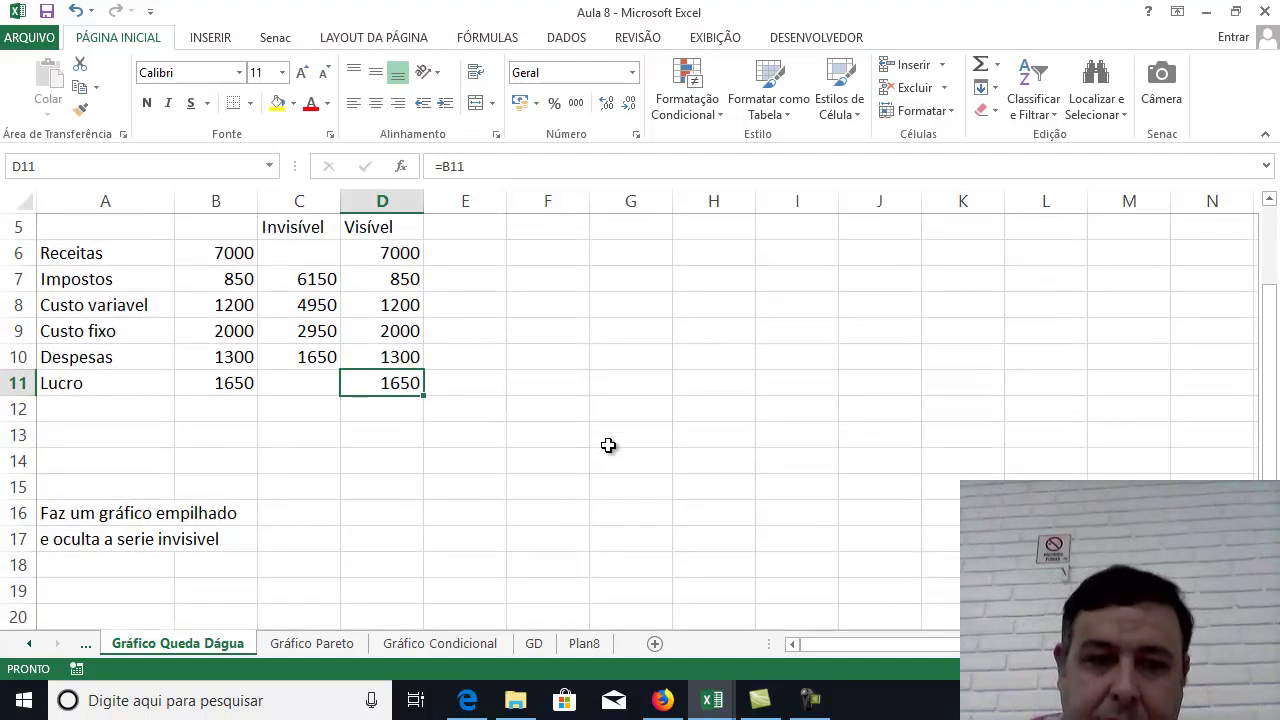
pyautogui.scroll(1, 608, 445)
pyautogui.scroll(-1, 608, 445)
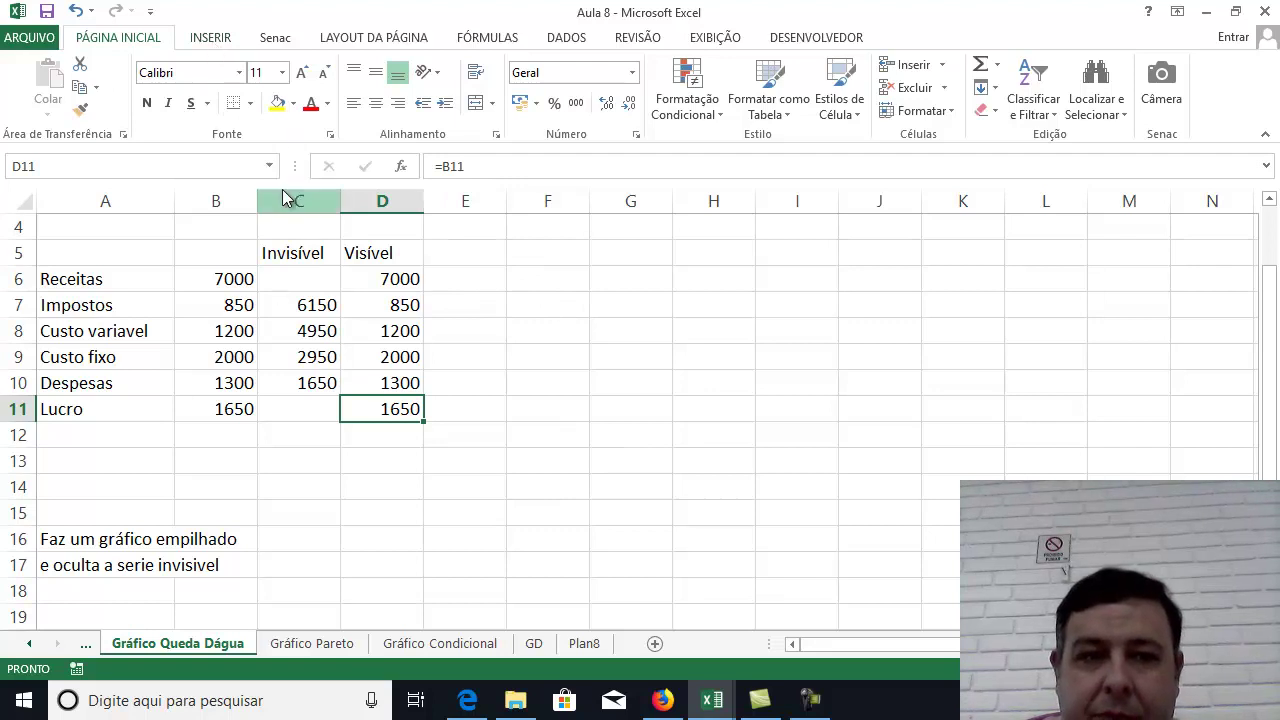
# Insert a 3D stacked column chart from C5:D11 and move it clear of the data table.
pyautogui.moveTo(296, 253); pyautogui.dragTo(404, 416)
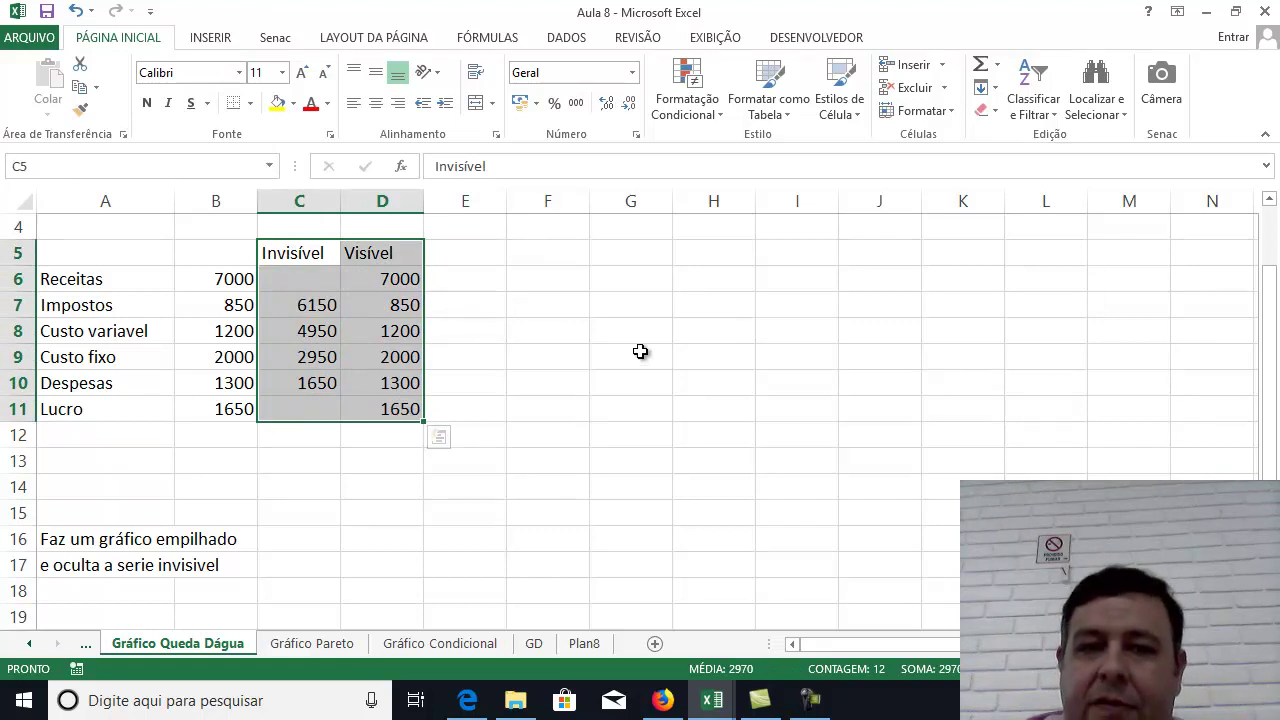
pyautogui.click(218, 40)
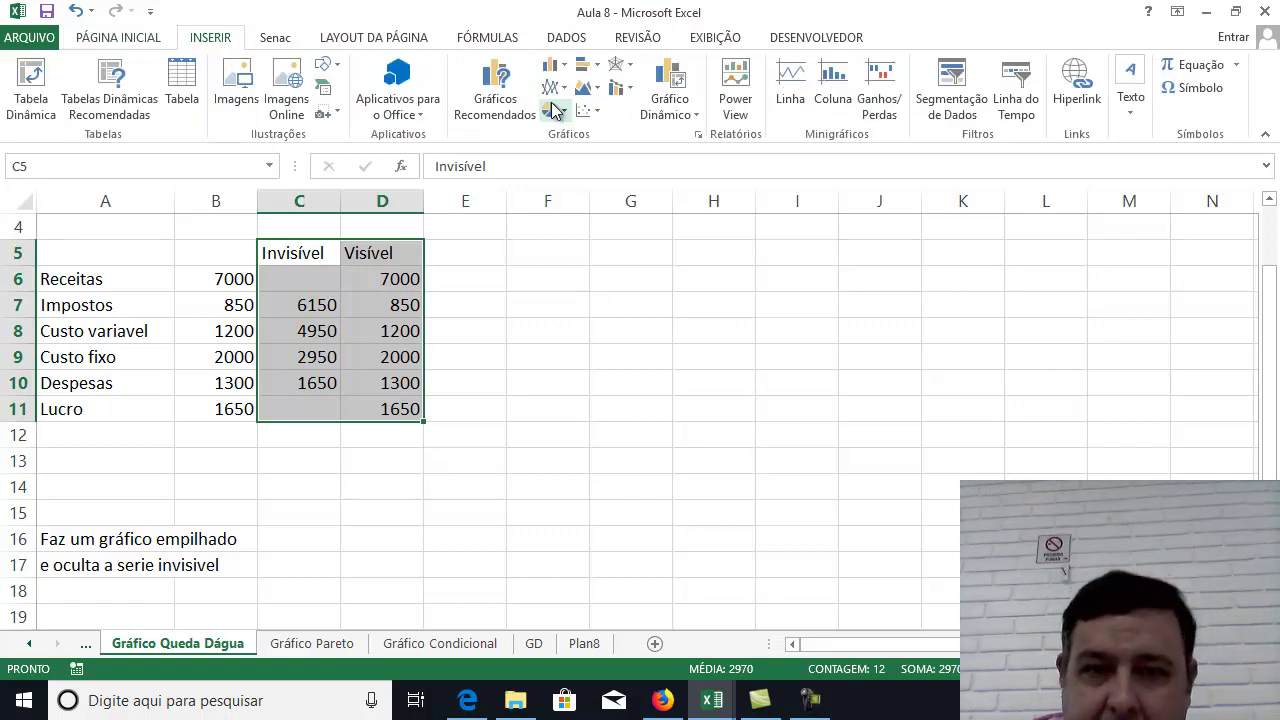
pyautogui.click(563, 66)
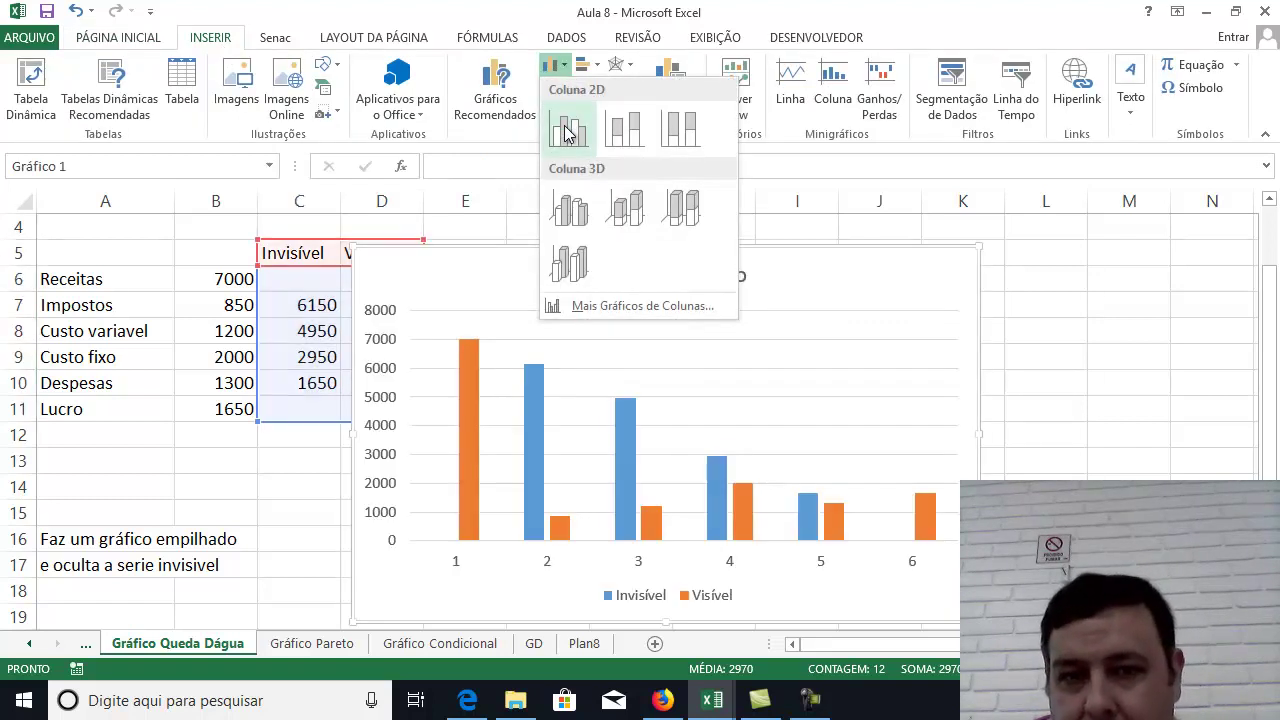
pyautogui.click(628, 228)
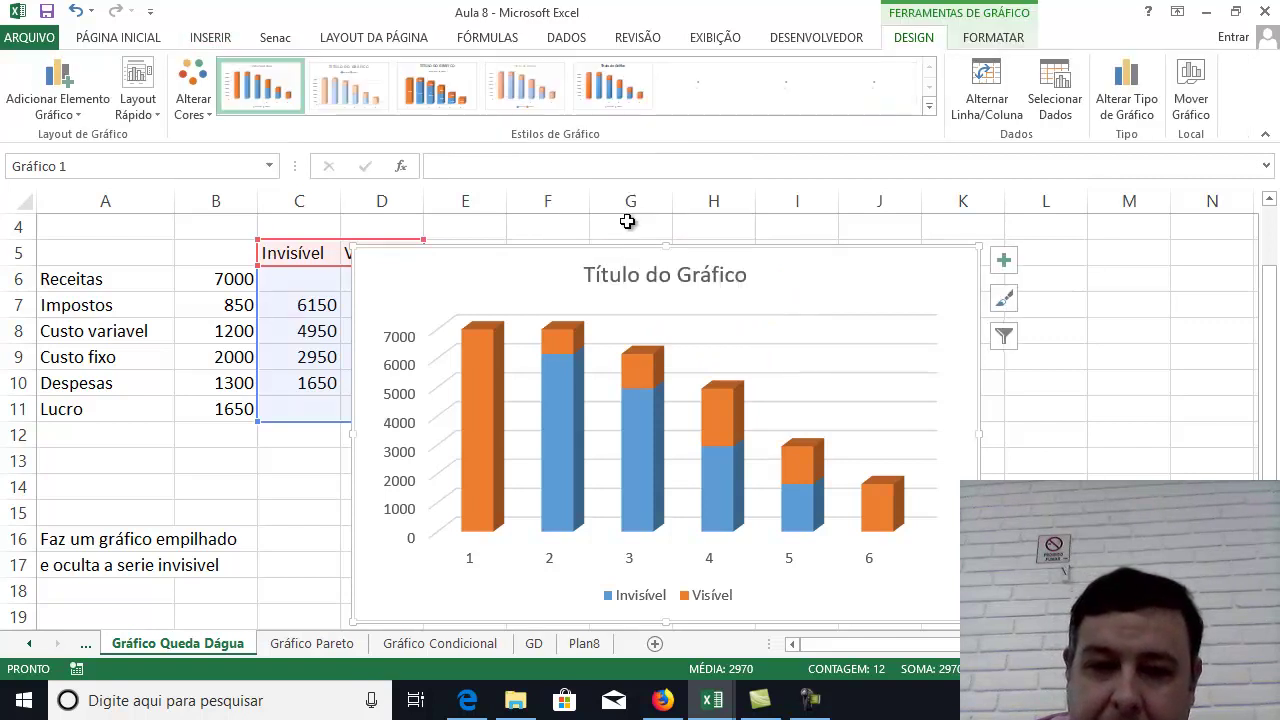
pyautogui.moveTo(777, 251)
pyautogui.mouseDown()
pyautogui.moveTo(827, 261)
pyautogui.moveTo(880, 229)
pyautogui.moveTo(867, 230)
pyautogui.mouseUp()
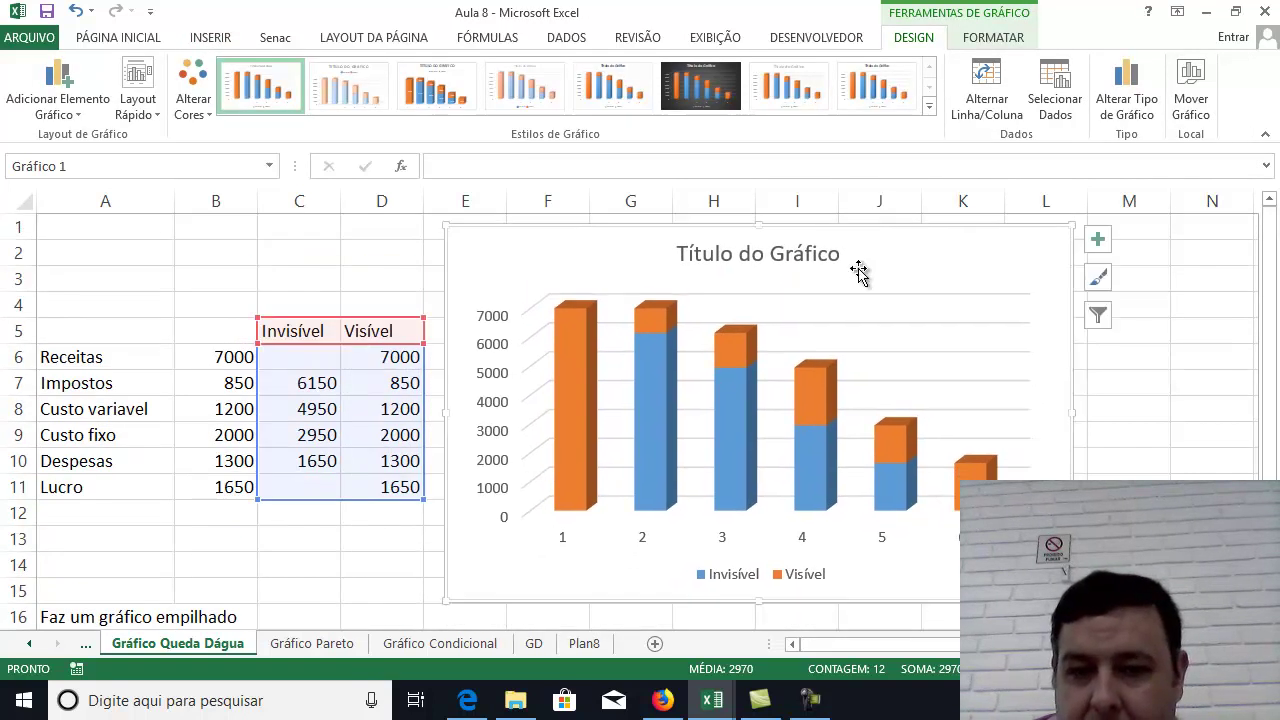
# Apply the dark-background chart style and set the Invisível series to no fill (Sem preenchimento).
pyautogui.moveTo(727, 404)
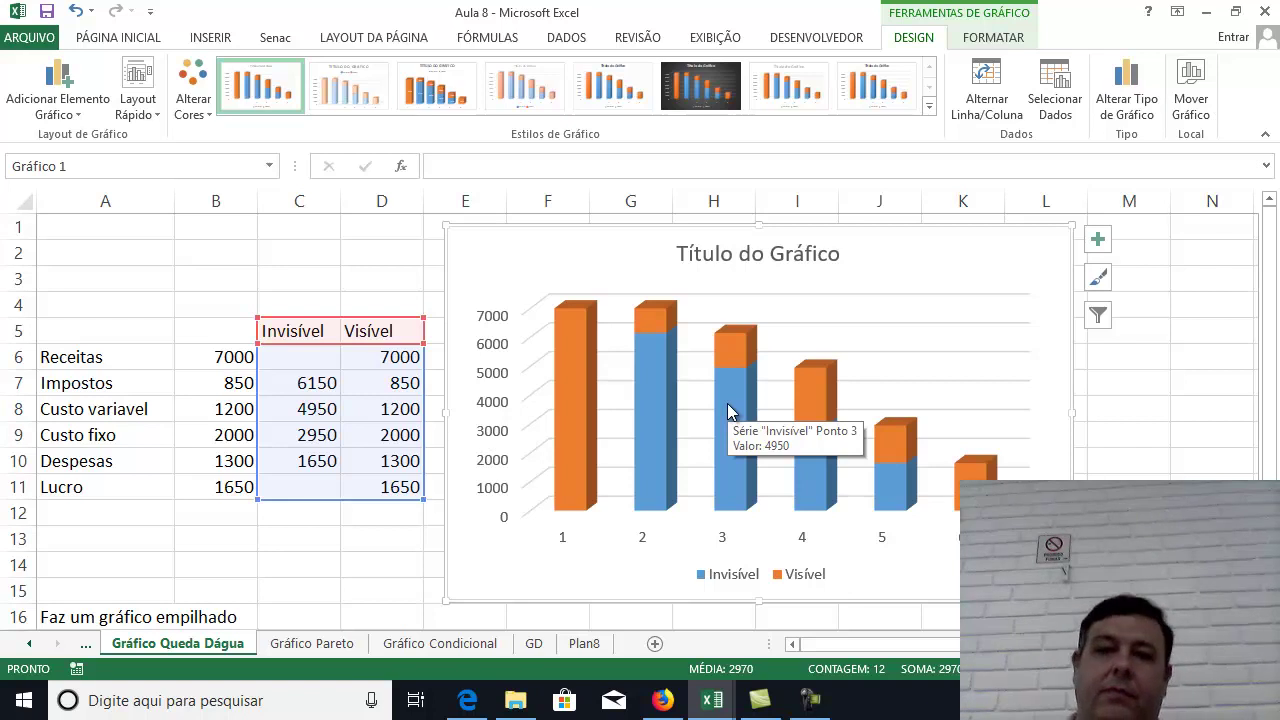
pyautogui.click(727, 92)
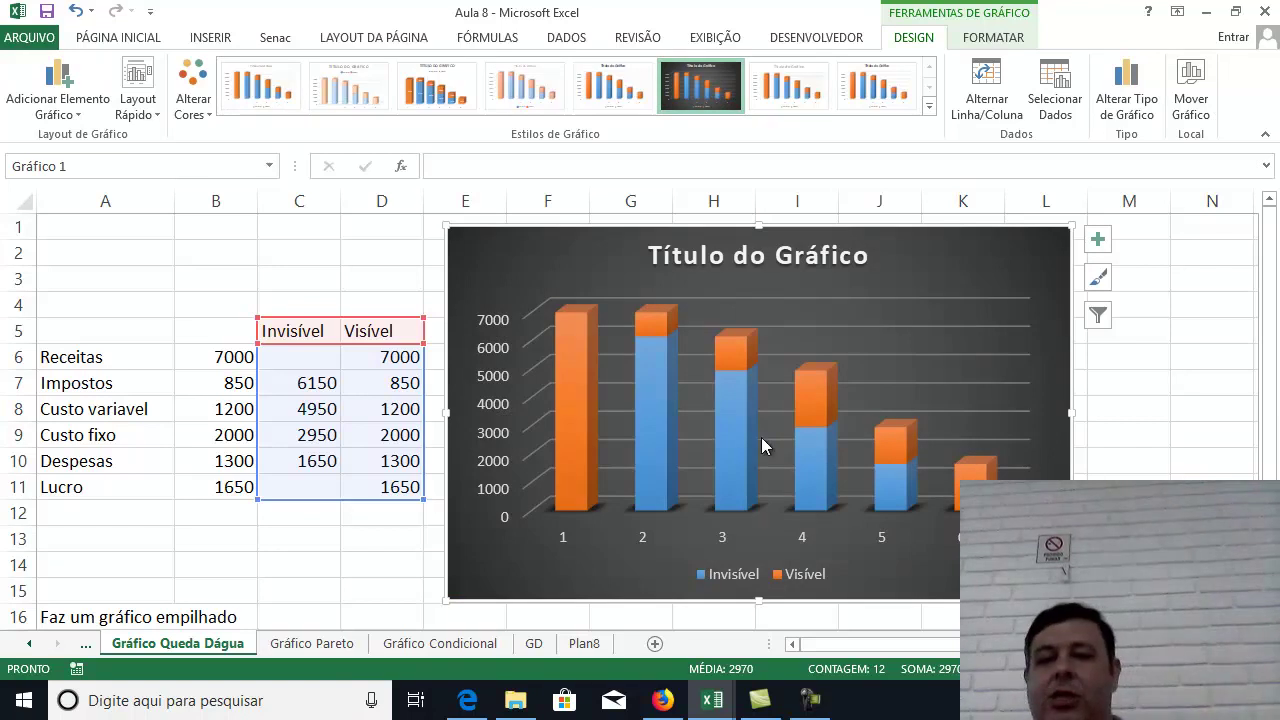
pyautogui.click(652, 425)
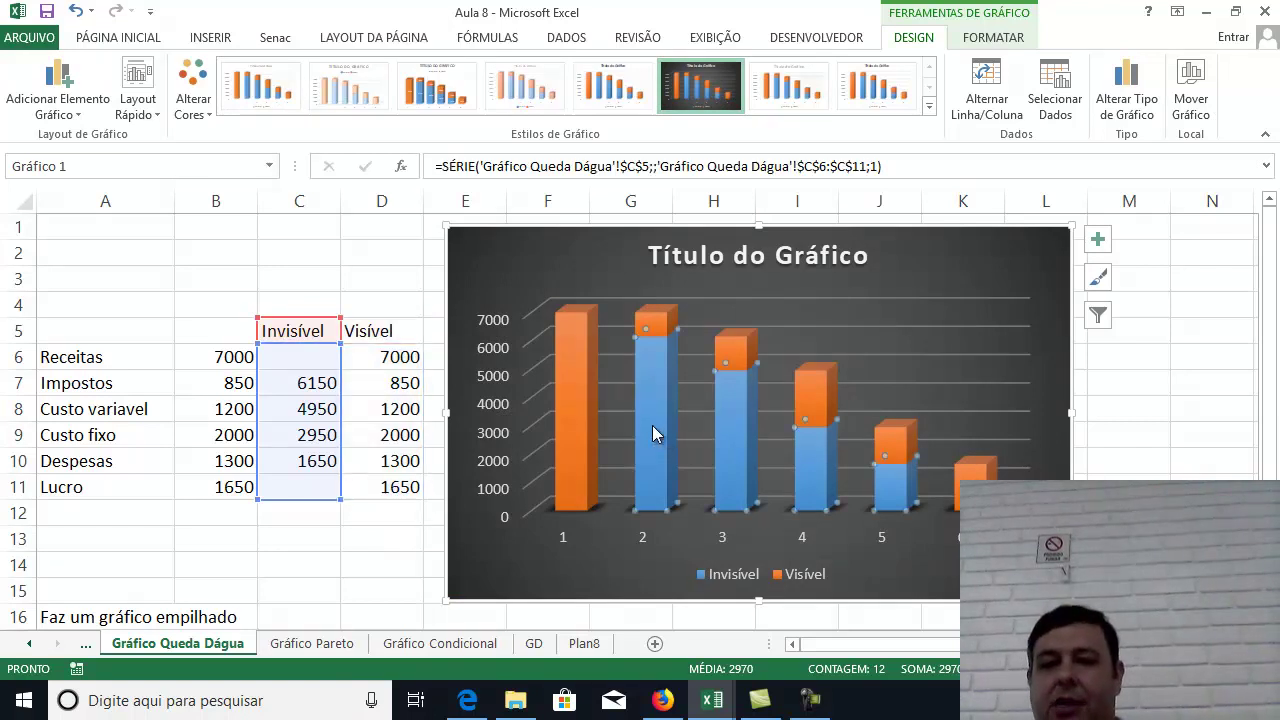
pyautogui.click(1107, 285)
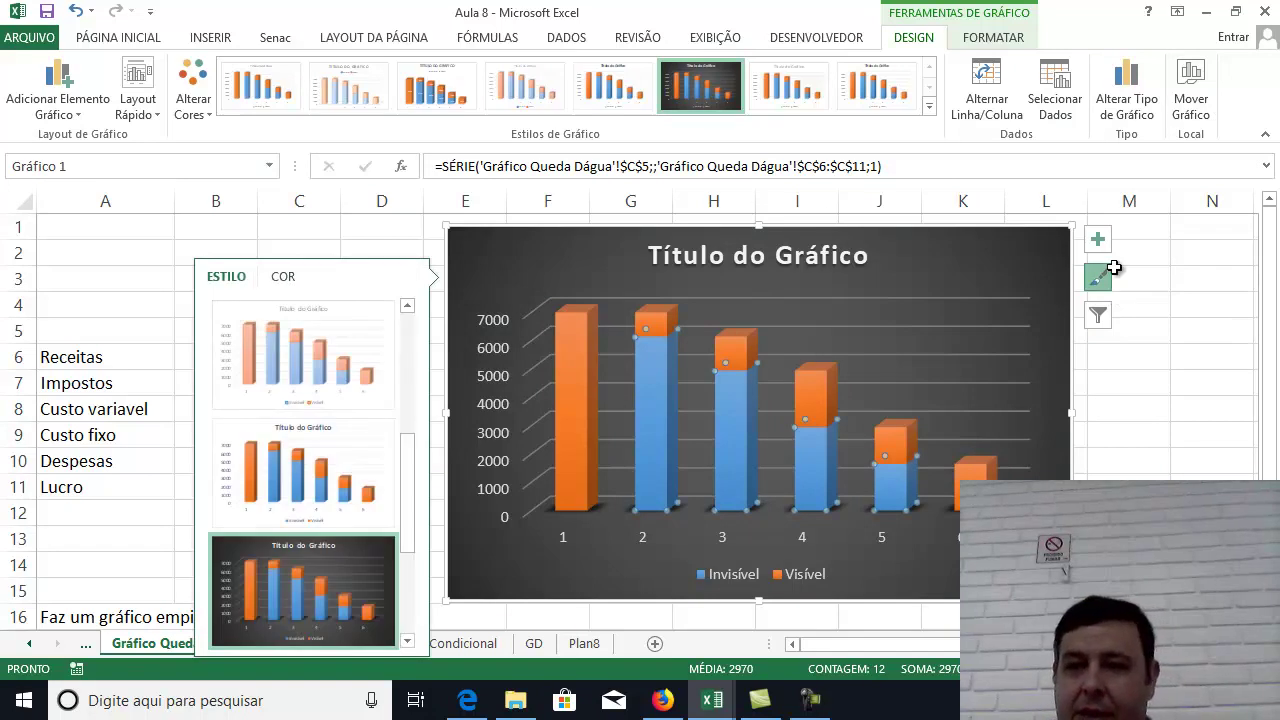
pyautogui.click(993, 40)
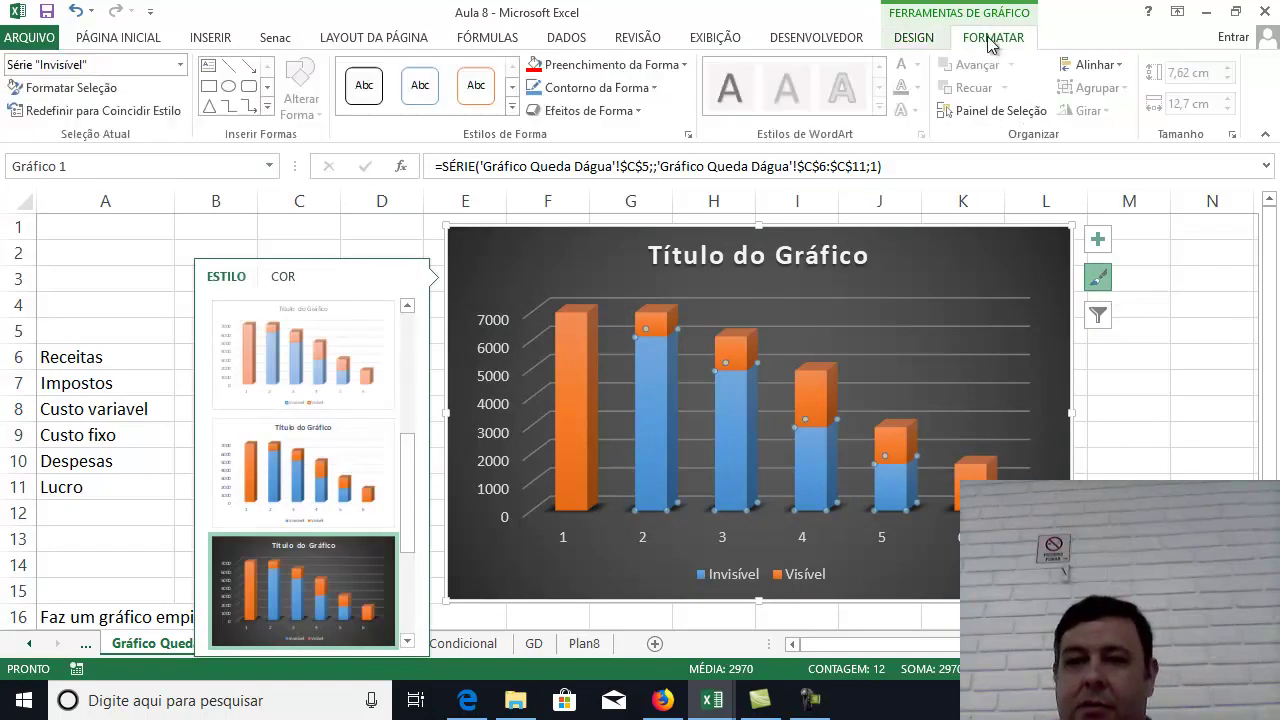
pyautogui.click(35, 92)
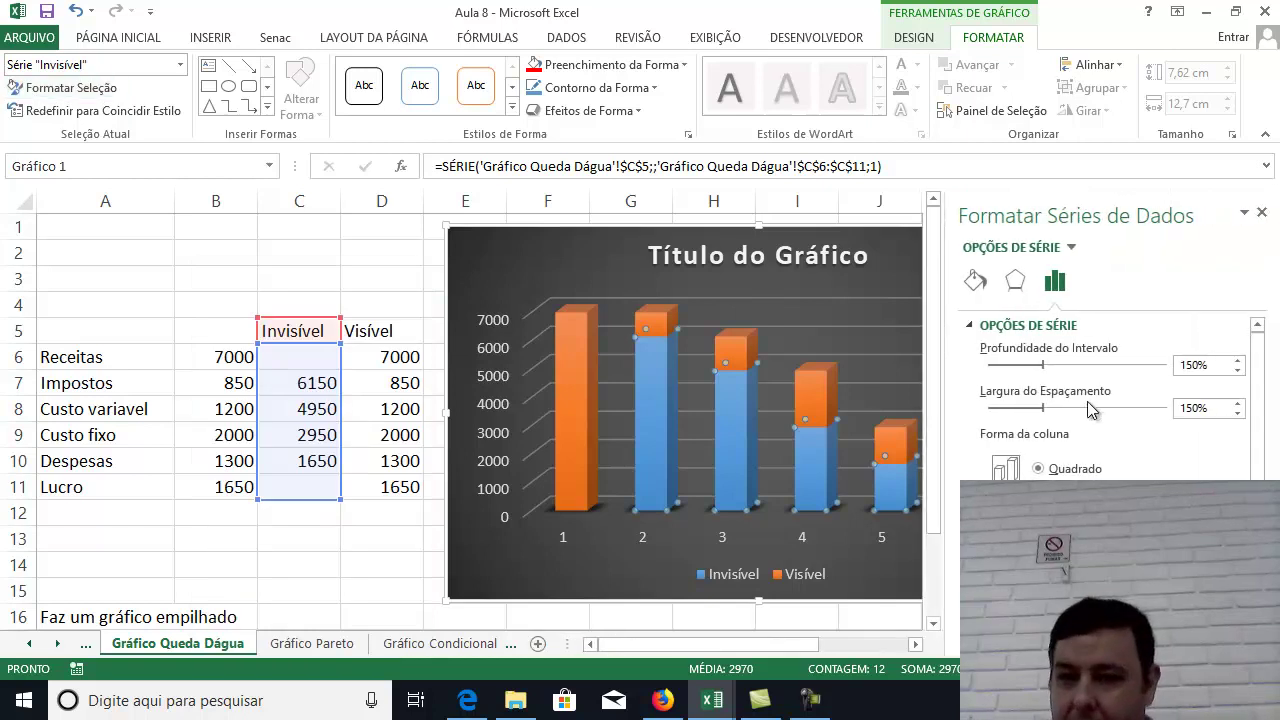
pyautogui.click(975, 281)
pyautogui.click(987, 354)
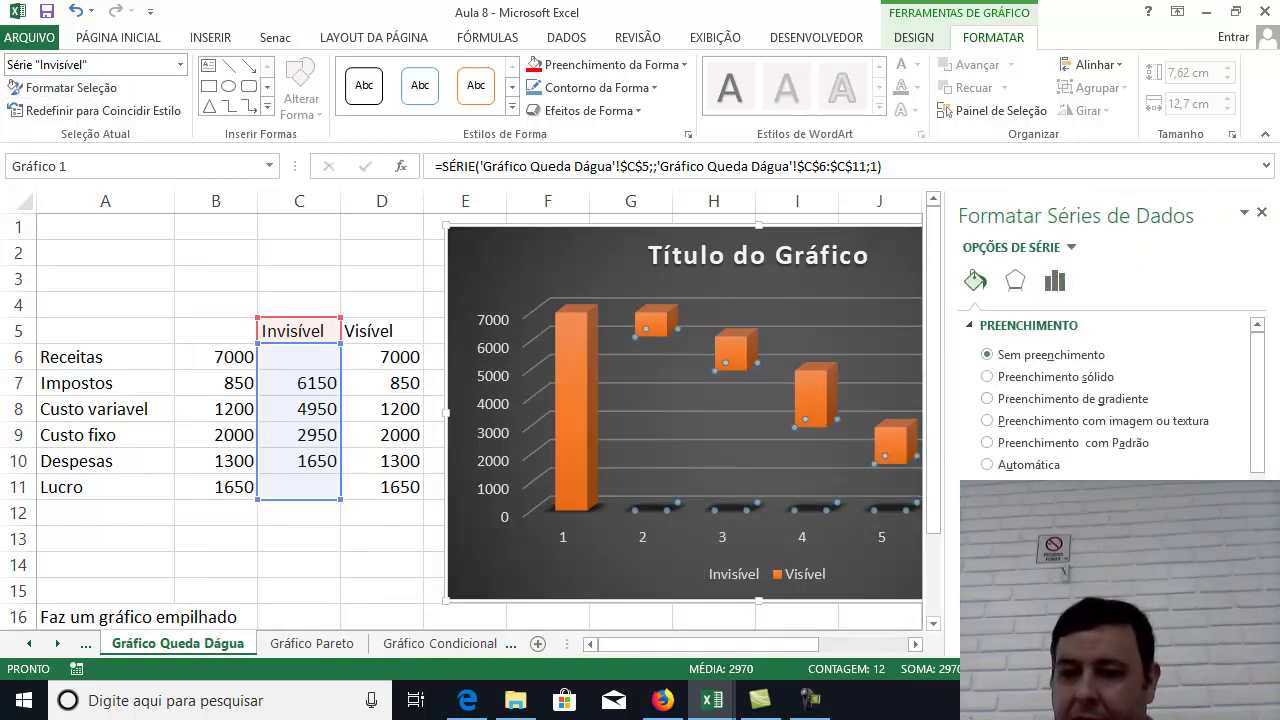
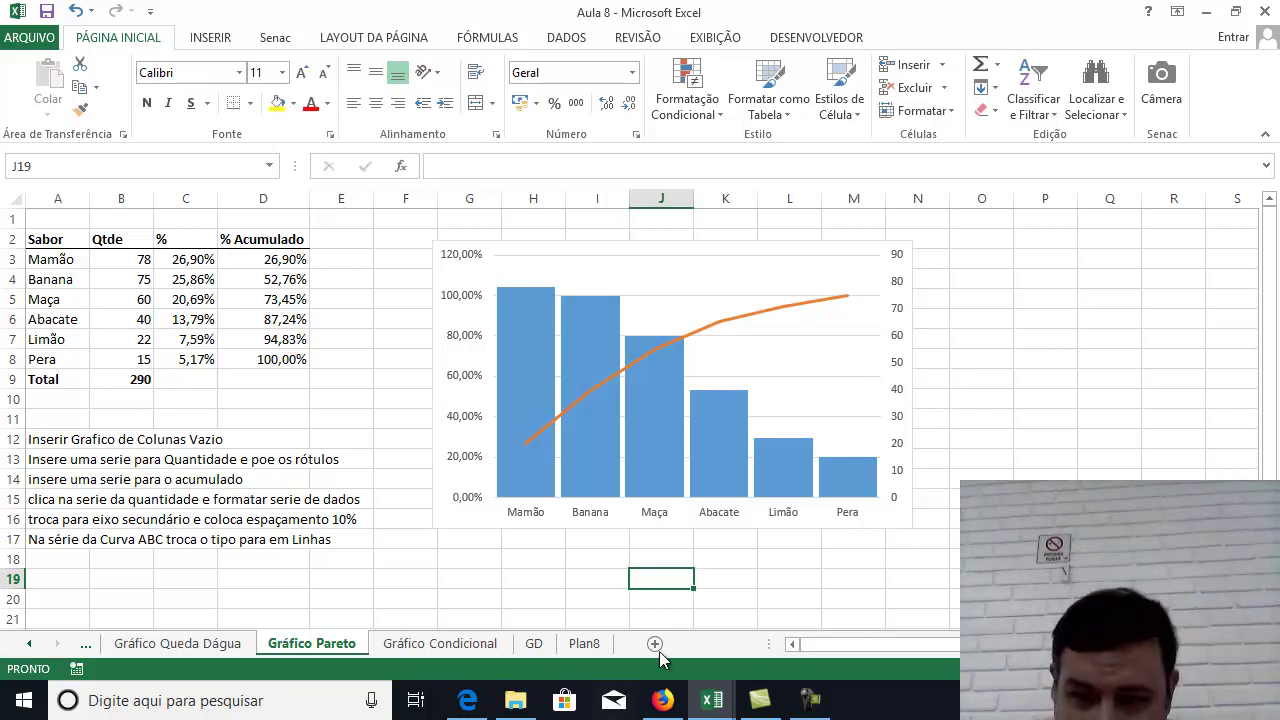
# Examine the flavours, their Qtde values and the % formula in the Gráfico Pareto table.
pyautogui.keyDown('ctrl'); pyautogui.scroll(2, 794, 586); pyautogui.keyUp('ctrl')
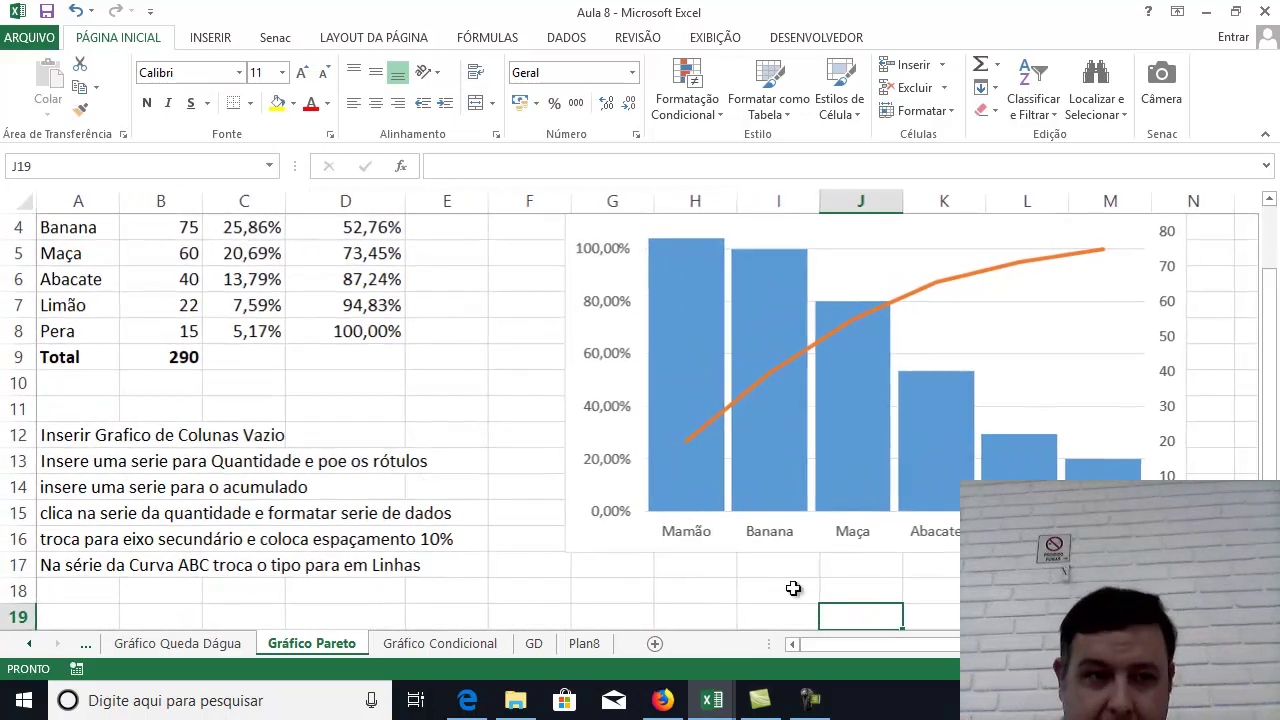
pyautogui.scroll(1, 428, 460)
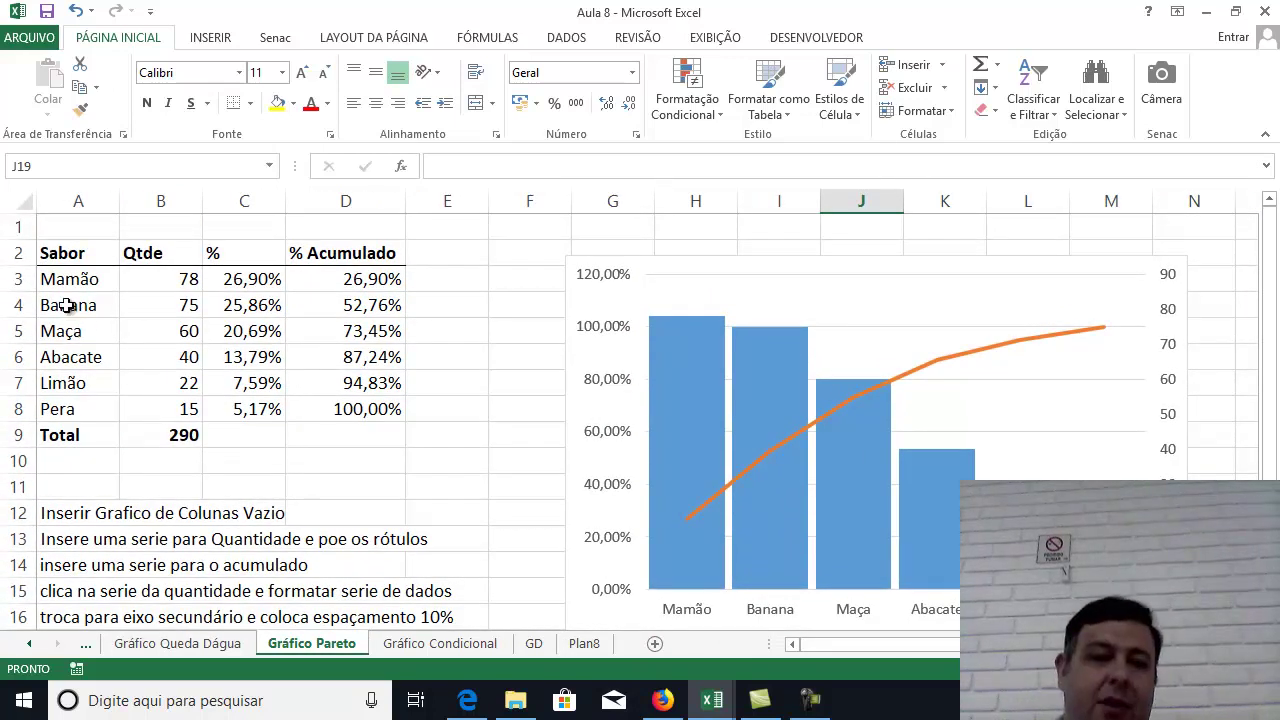
pyautogui.click(45, 279)
pyautogui.press('Right')
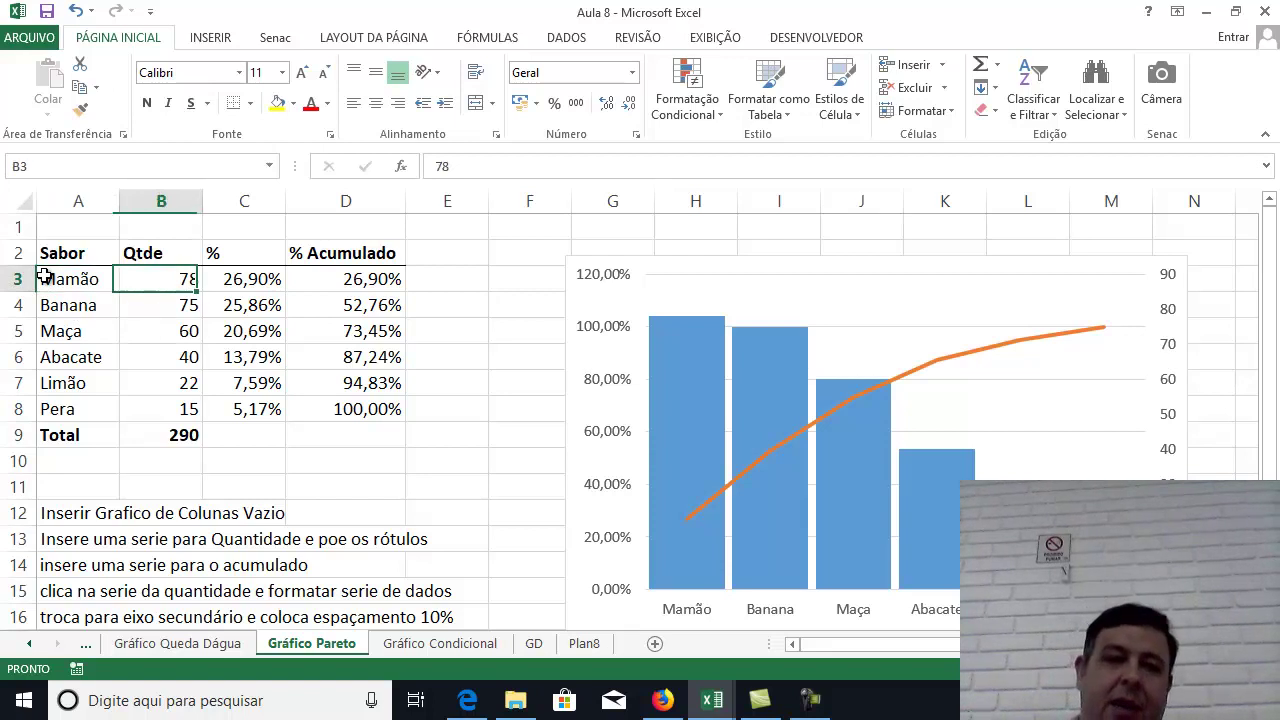
pyautogui.press('Down')
pyautogui.press('Down')
pyautogui.press('Down')
pyautogui.press('Down')
pyautogui.press('Down')
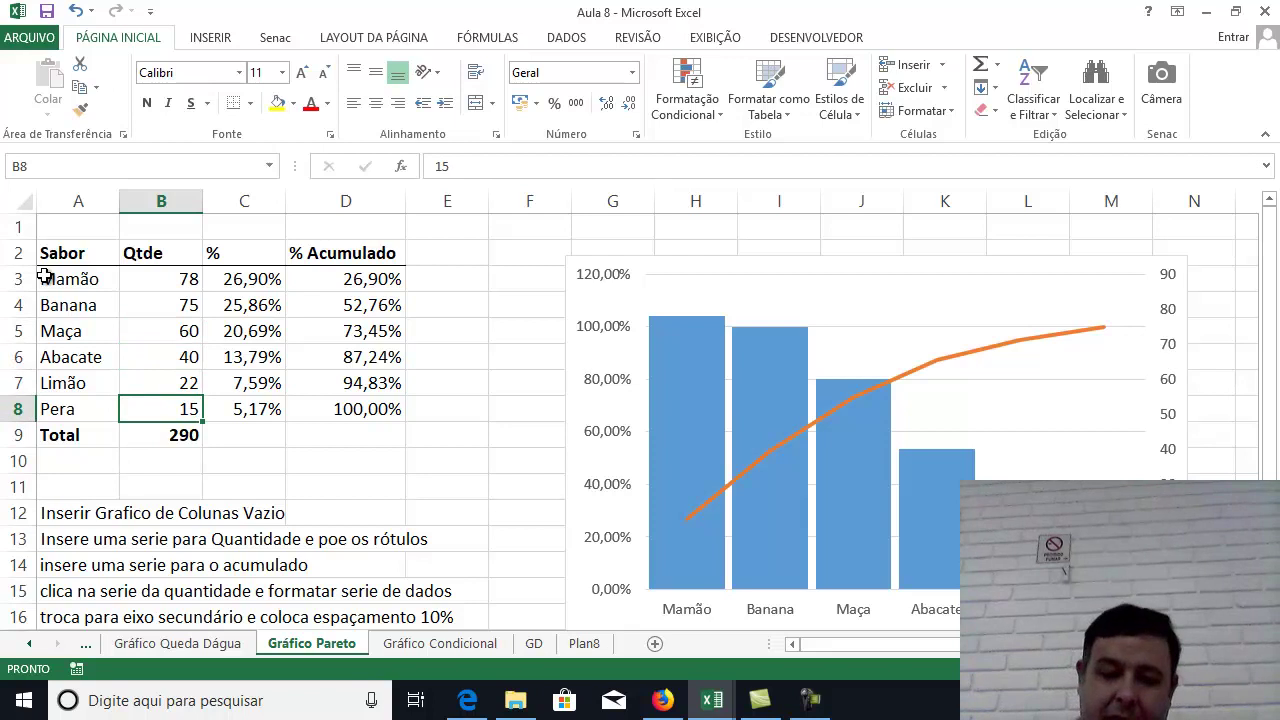
pyautogui.press('Up')
pyautogui.press('Up')
pyautogui.press('Up')
pyautogui.press('Up')
pyautogui.press('Up')
pyautogui.press('Right')
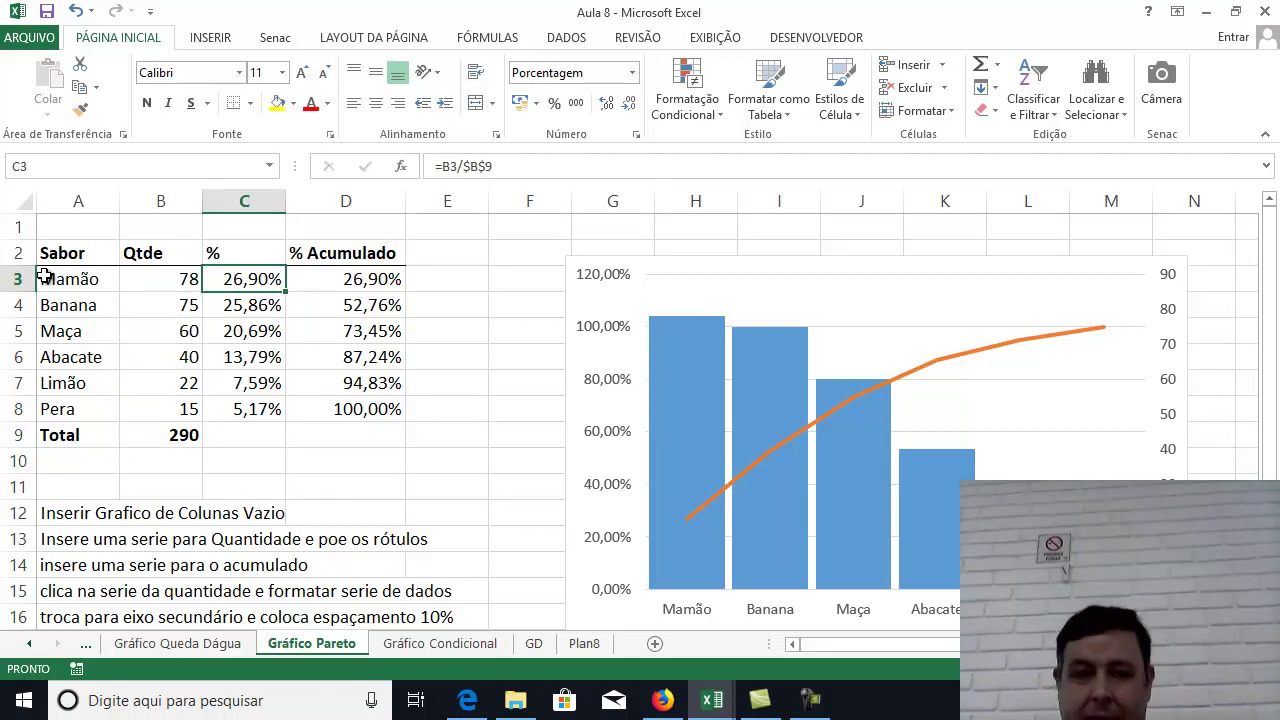
pyautogui.press('Left')
pyautogui.press('Left')
pyautogui.press('Right')
pyautogui.press('Right')
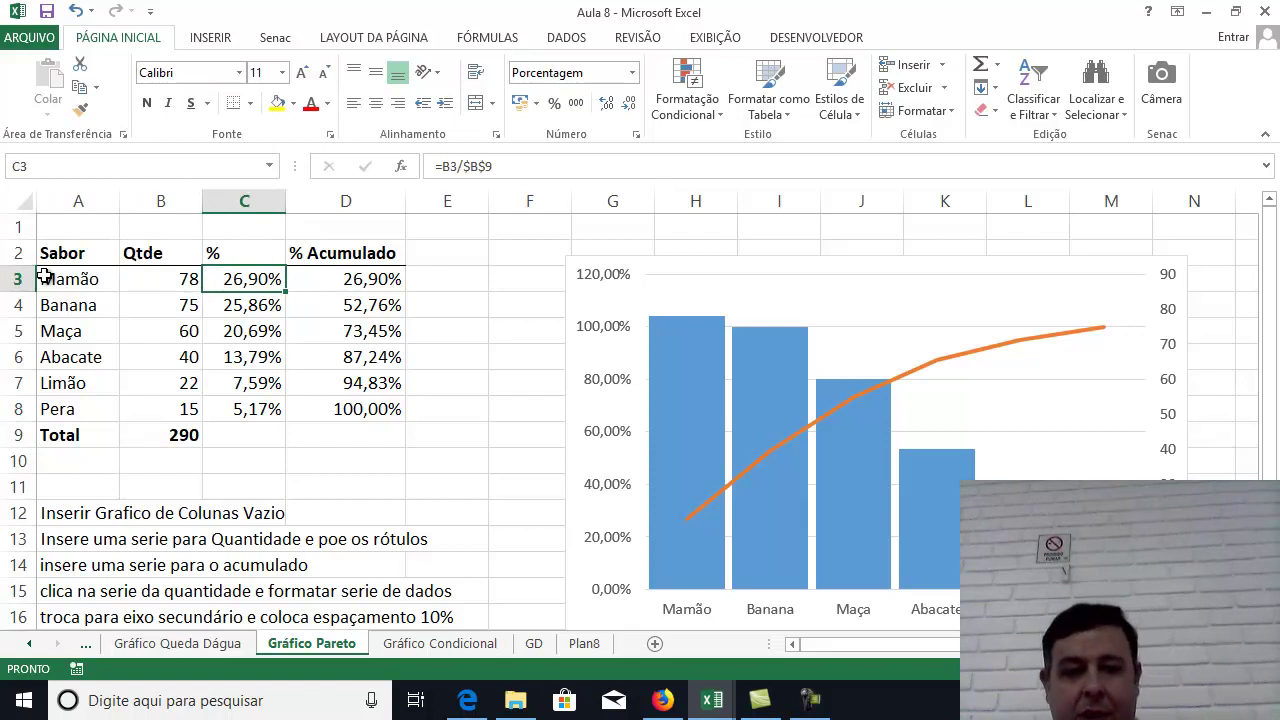
# Clear the percentage formulas in C3:C8 of the Pareto table.
pyautogui.hotkey('shift', 'Down')
pyautogui.hotkey('shift', 'Down')
pyautogui.hotkey('shift', 'Down')
pyautogui.hotkey('shift', 'Down')
pyautogui.hotkey('shift', 'Down')
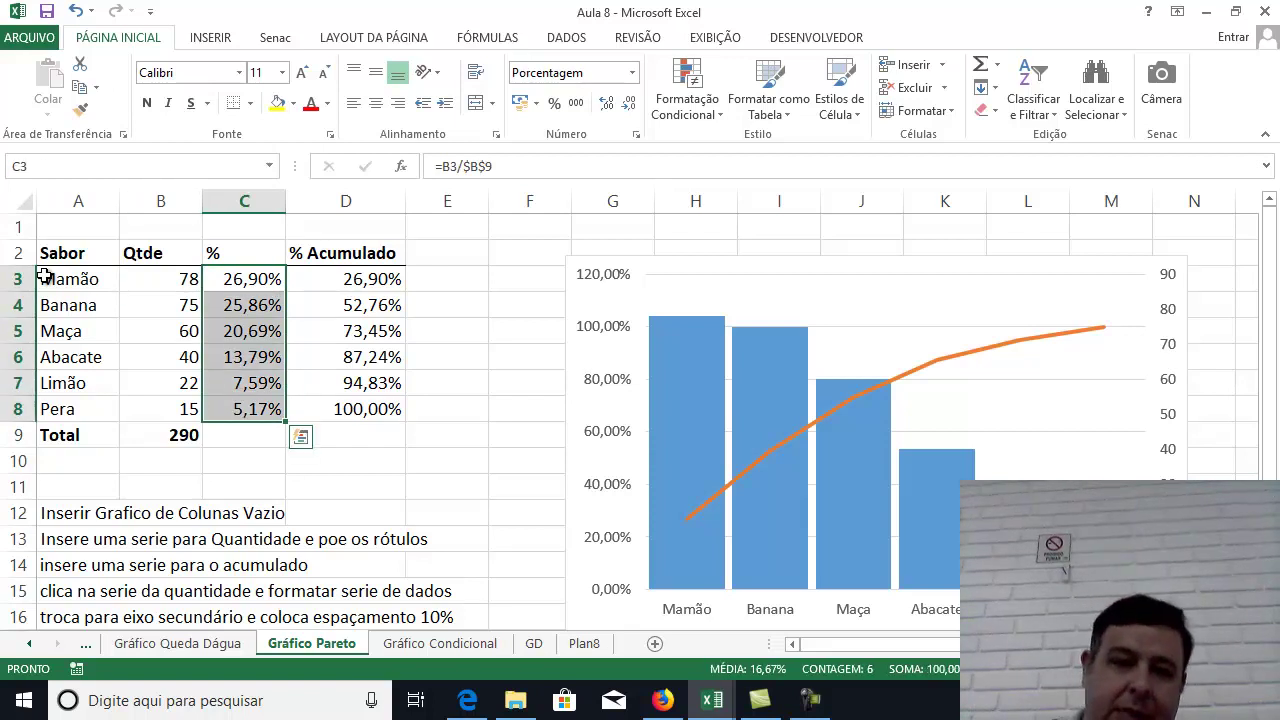
pyautogui.press('Delete')
pyautogui.write('=')
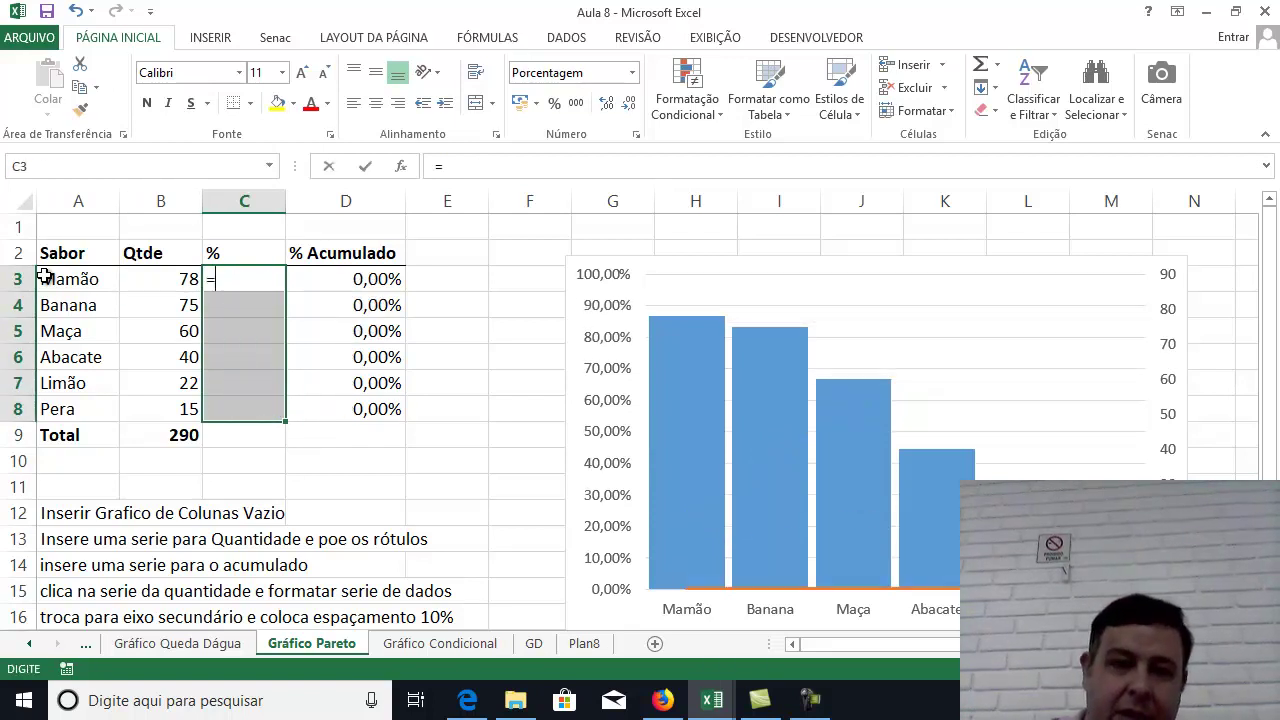
pyautogui.click(268, 490)
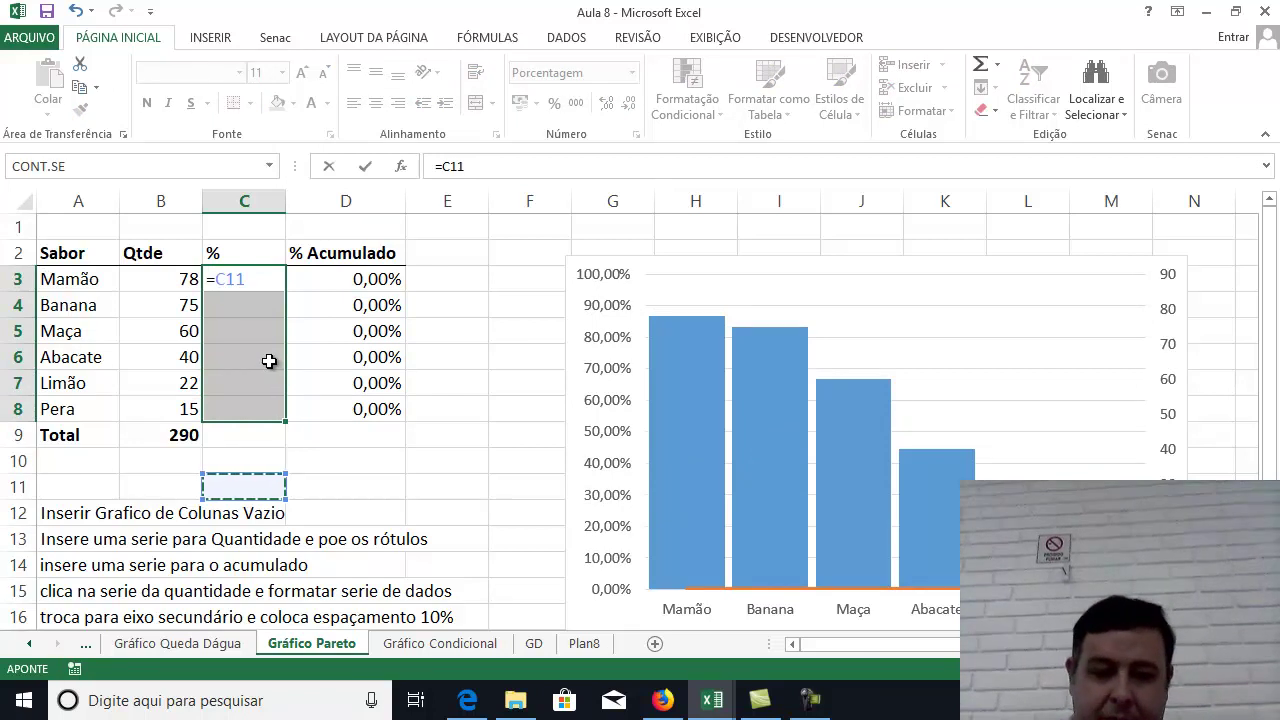
pyautogui.press('Escape')
pyautogui.click(345, 432)
# Enter the formula =B3/$B$9 in C3 to calculate Mamão's share of the total, with the total as an absolute reference.
pyautogui.click(268, 284)
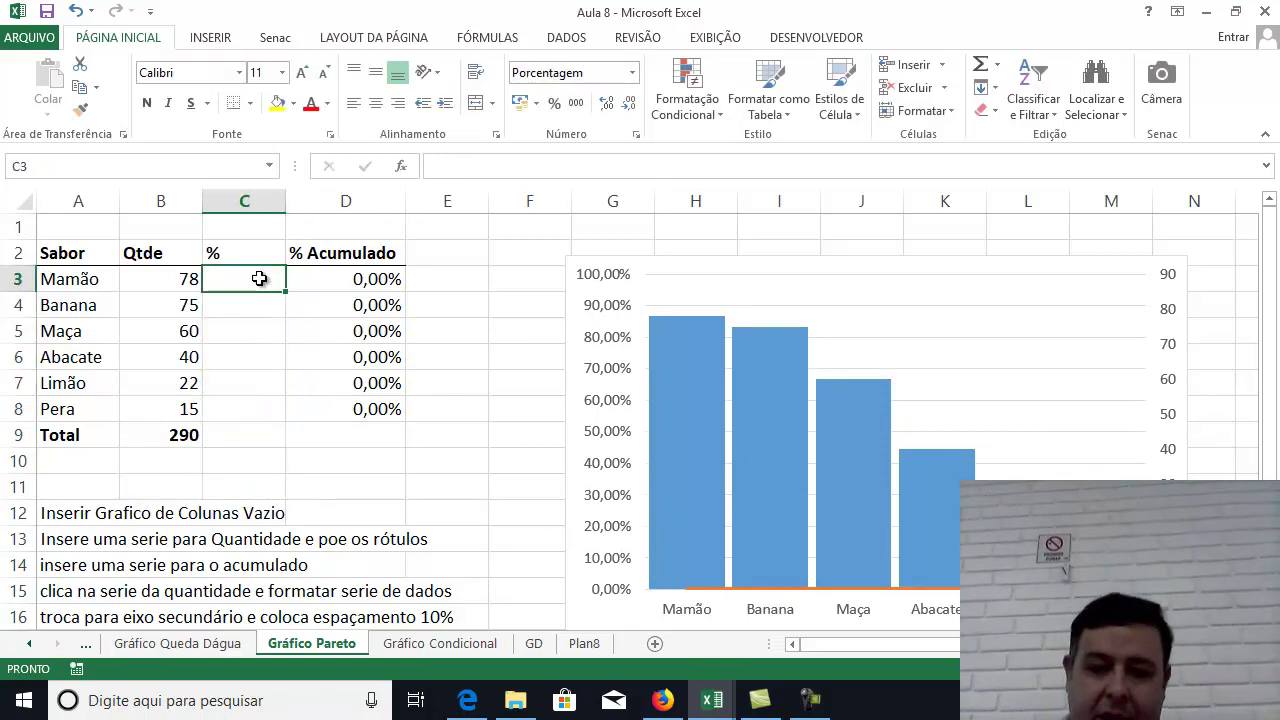
pyautogui.write('=')
pyautogui.click(188, 281)
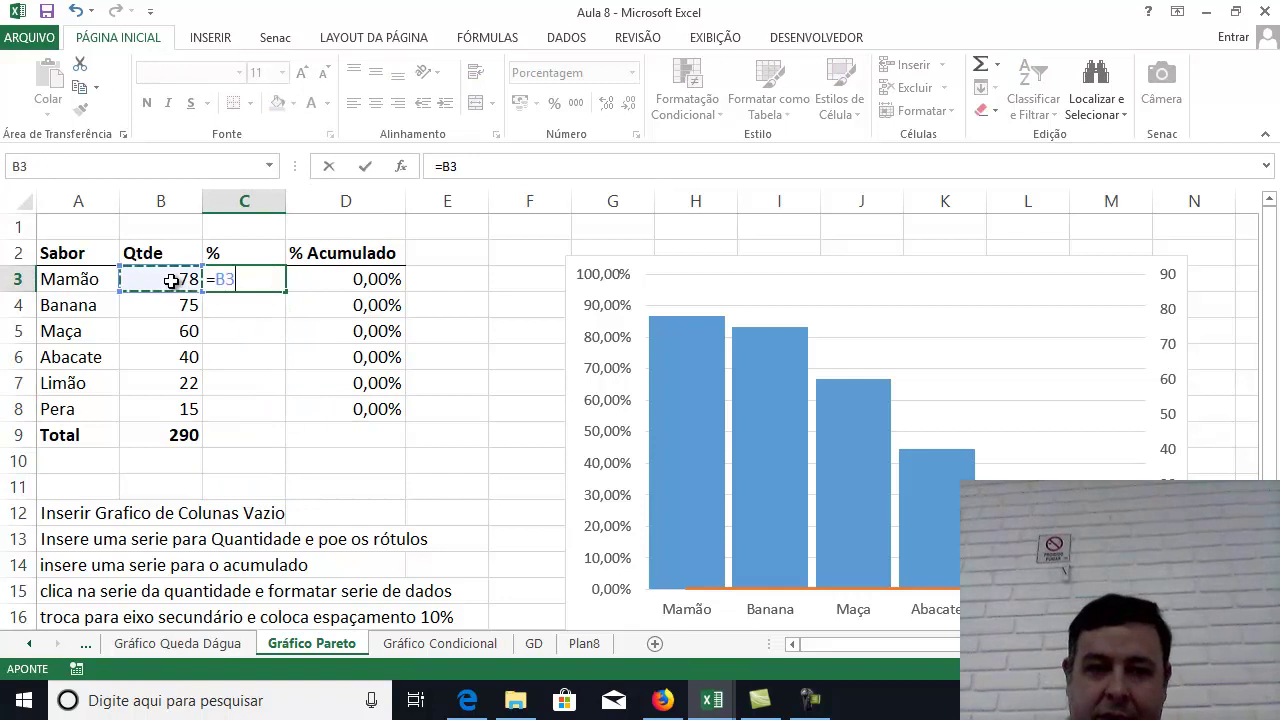
pyautogui.write('/')
pyautogui.click(177, 434)
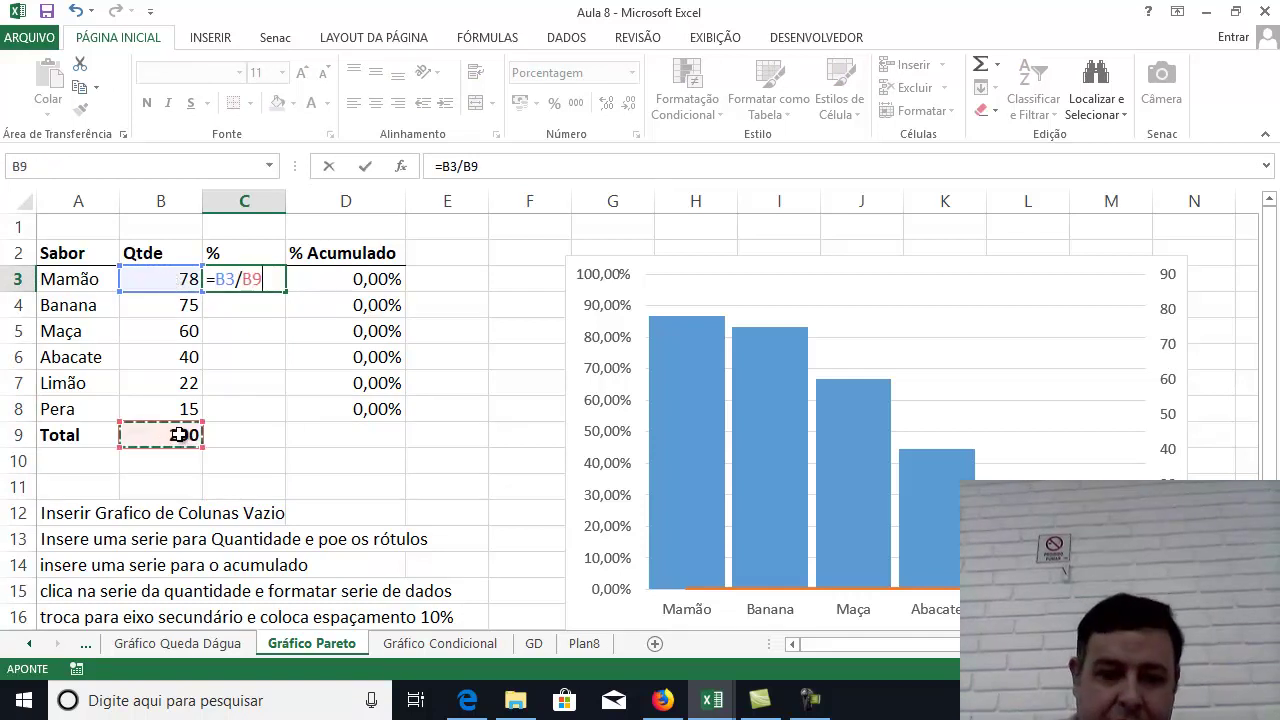
pyautogui.press('F4')
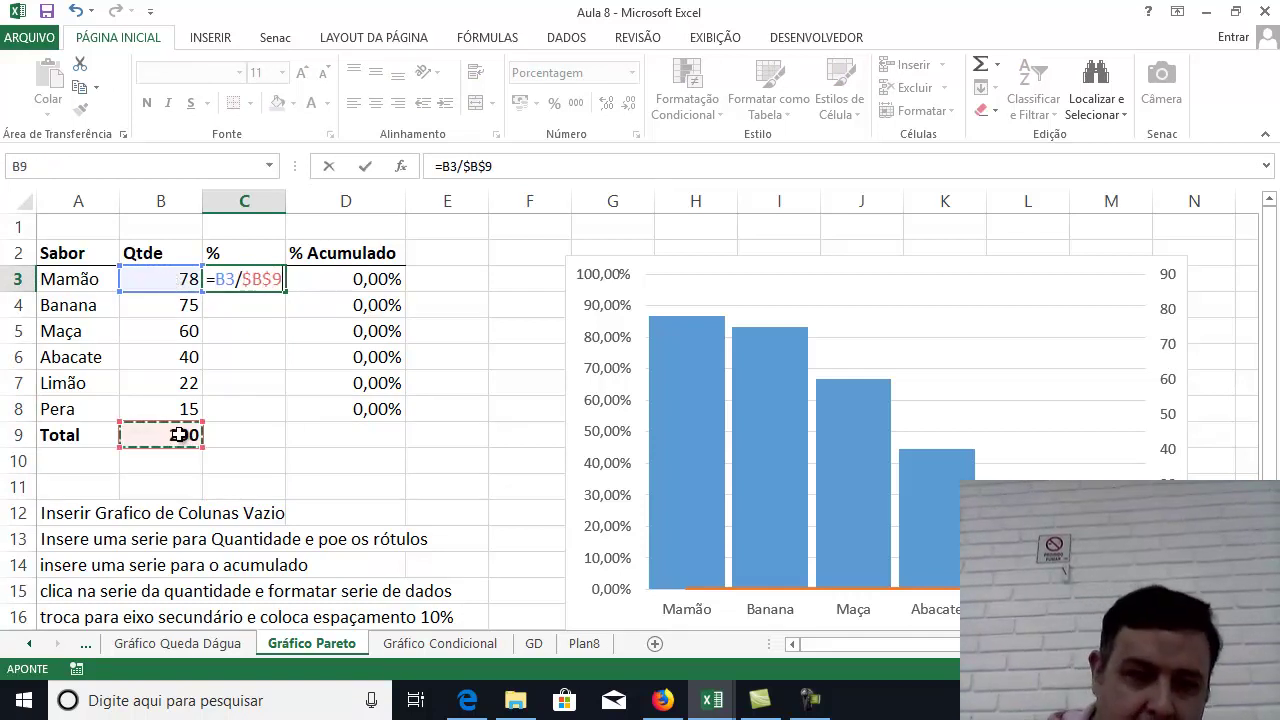
pyautogui.hotkey('ctrl', 'Return')
pyautogui.press('Return')
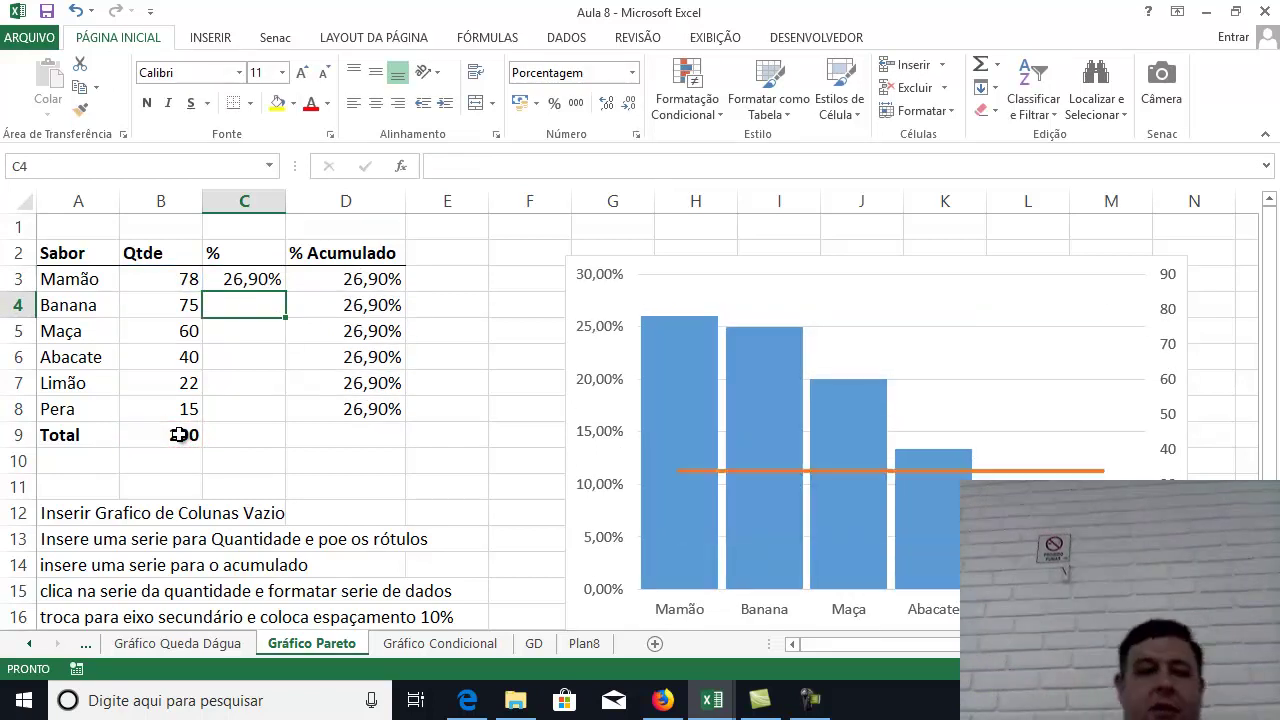
pyautogui.click(263, 280)
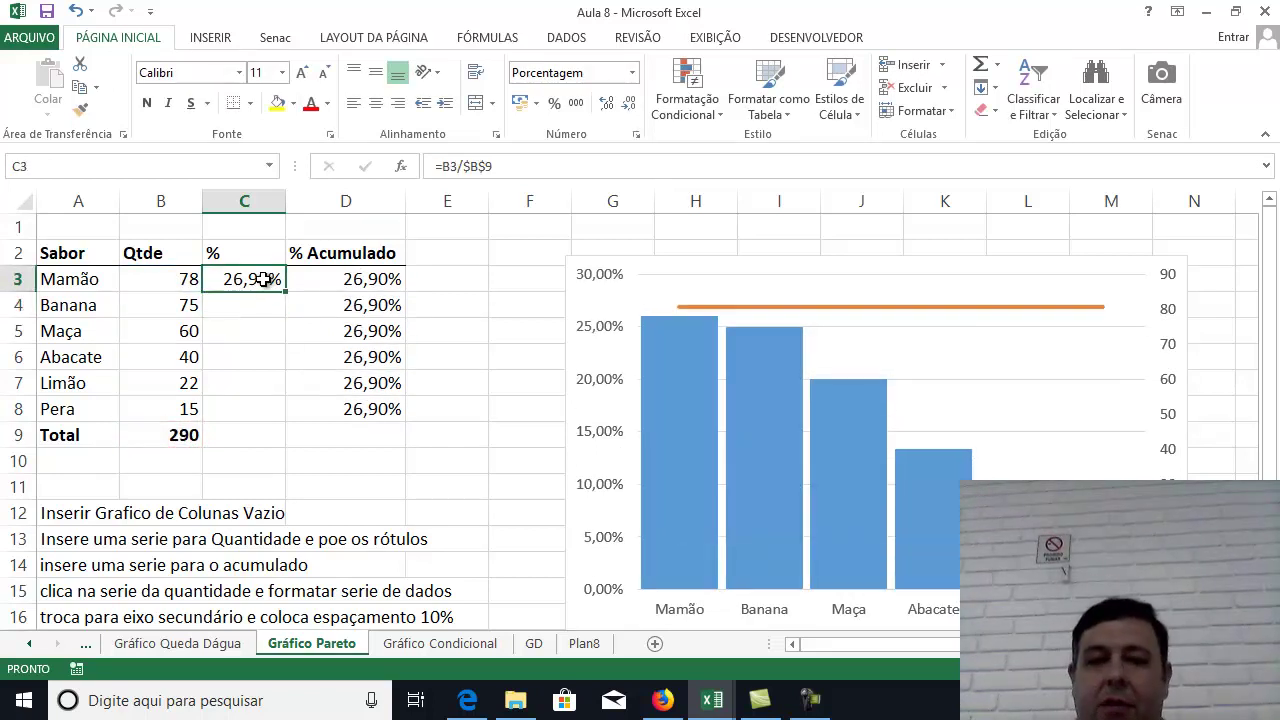
# Fill the percentage formula from C3 down to C8 for the remaining flavours.
pyautogui.moveTo(284, 315); pyautogui.dragTo(283, 425)
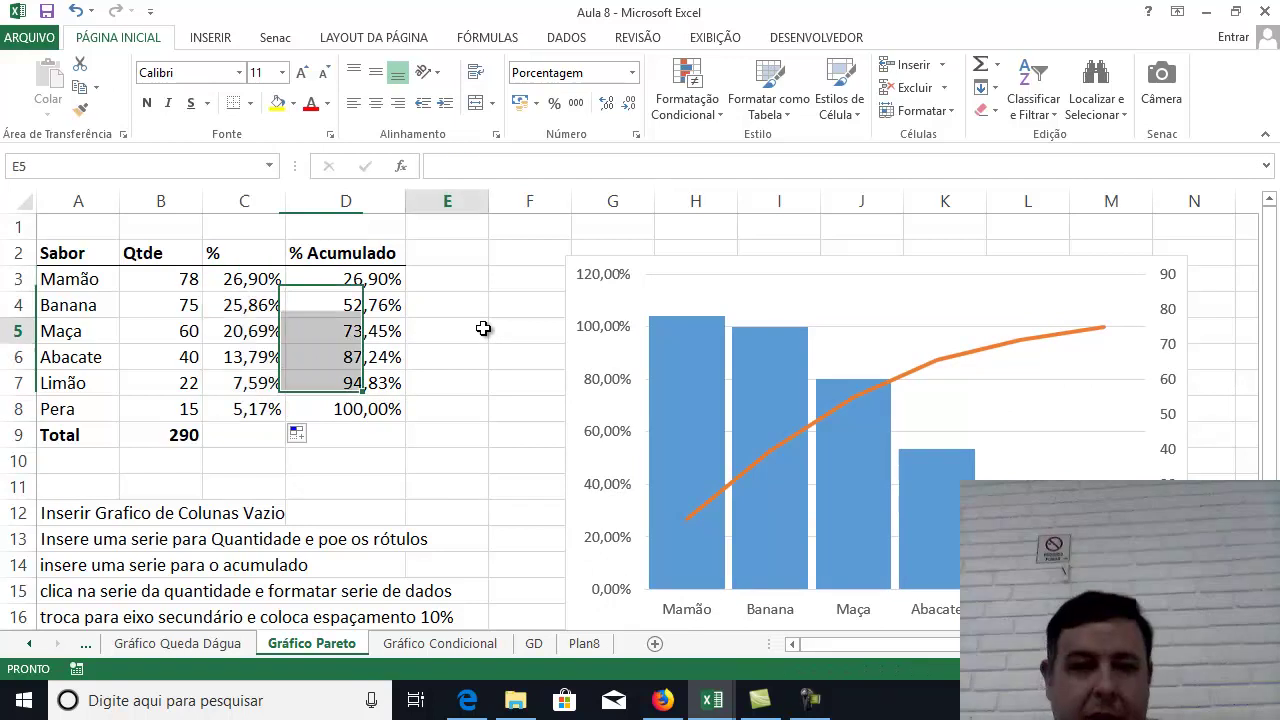
pyautogui.click(484, 330)
# Examine the cumulative percentage formulas in D3:D8 of the % Acumulado column.
pyautogui.click(365, 277)
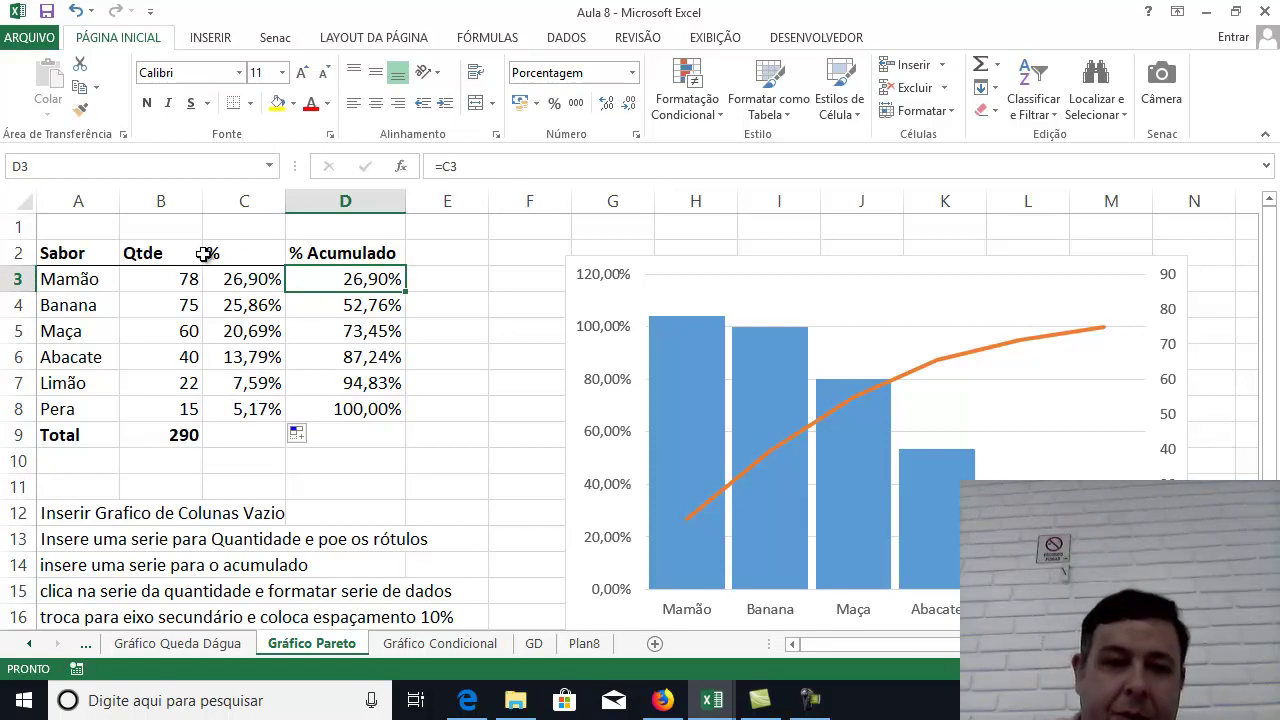
pyautogui.click(335, 312)
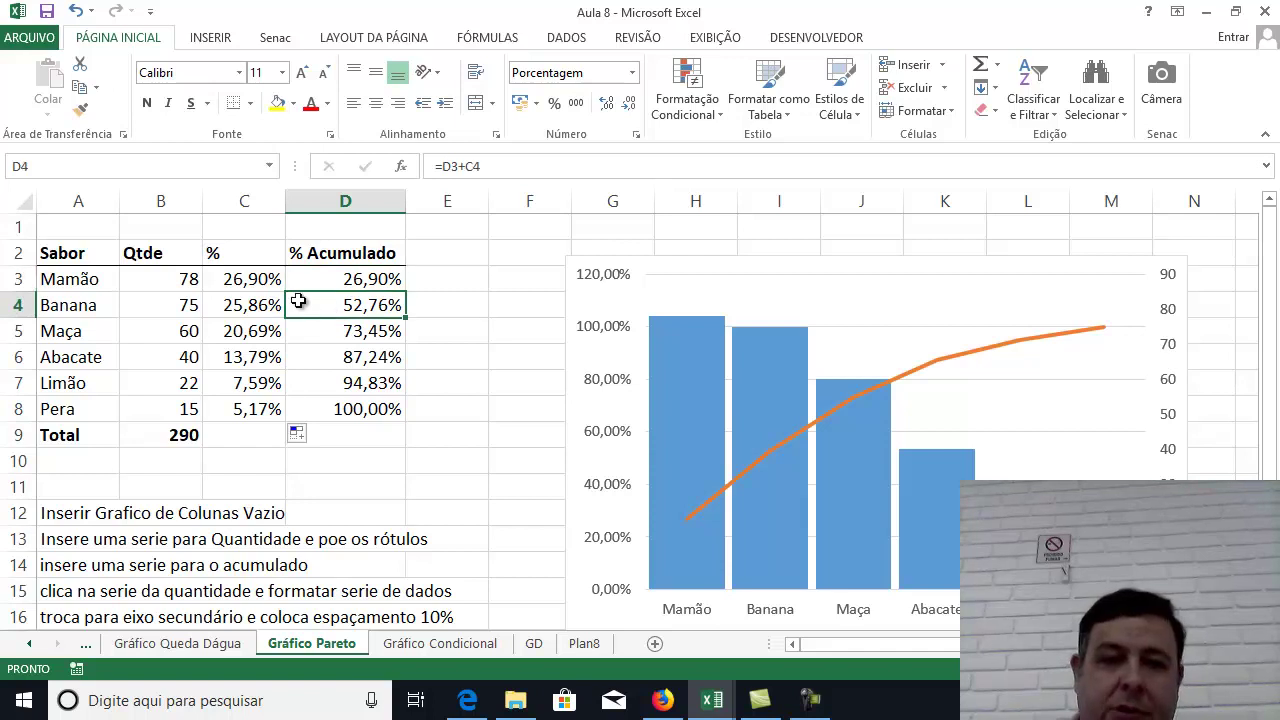
pyautogui.click(357, 337)
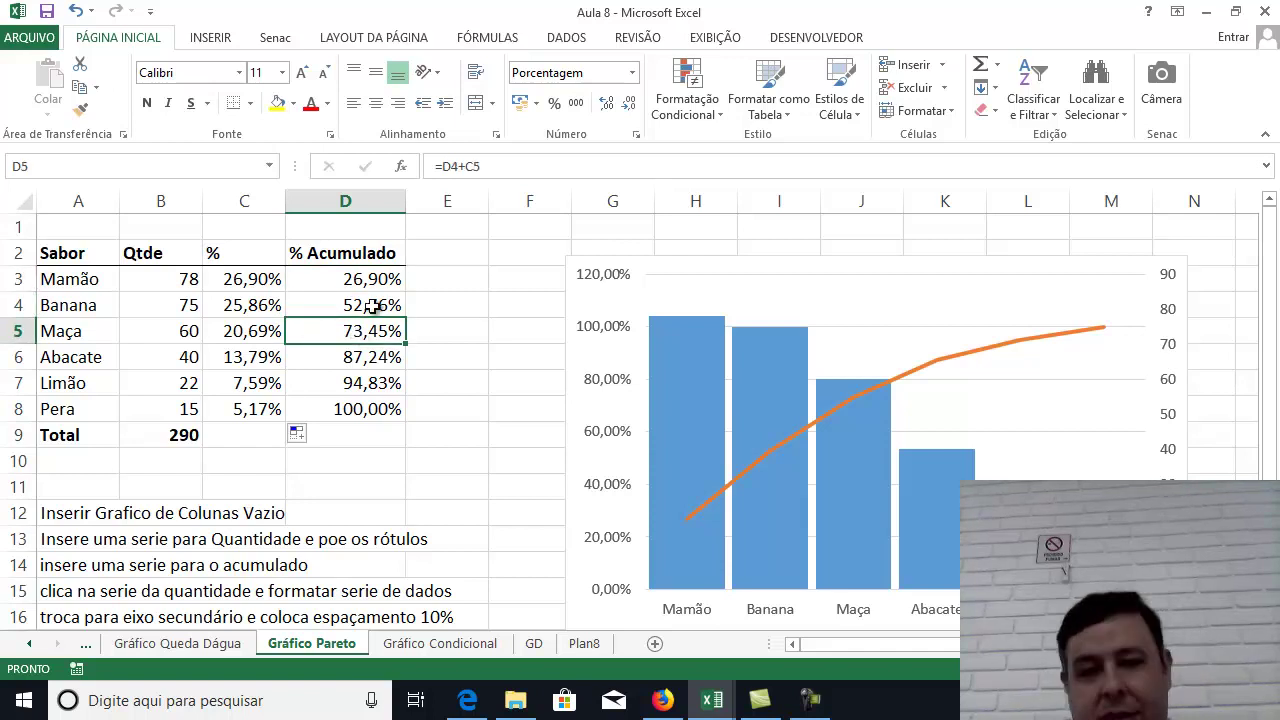
pyautogui.click(342, 360)
pyautogui.click(340, 380)
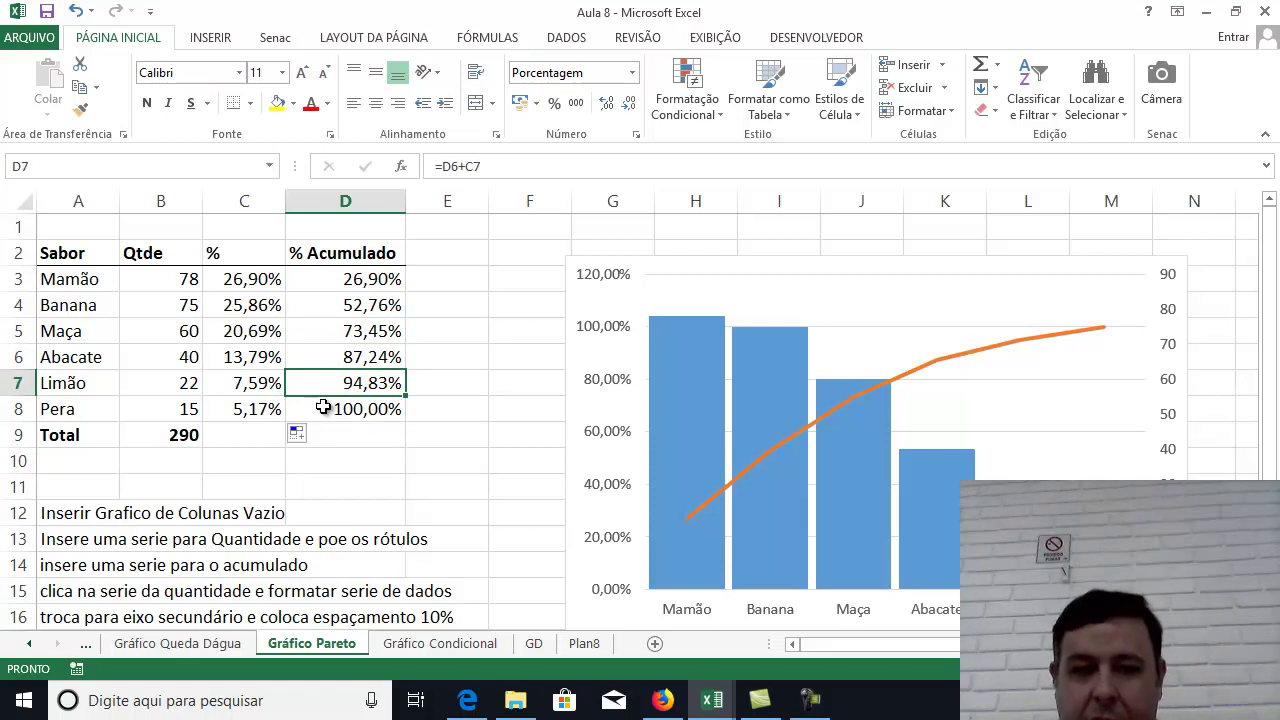
pyautogui.click(323, 407)
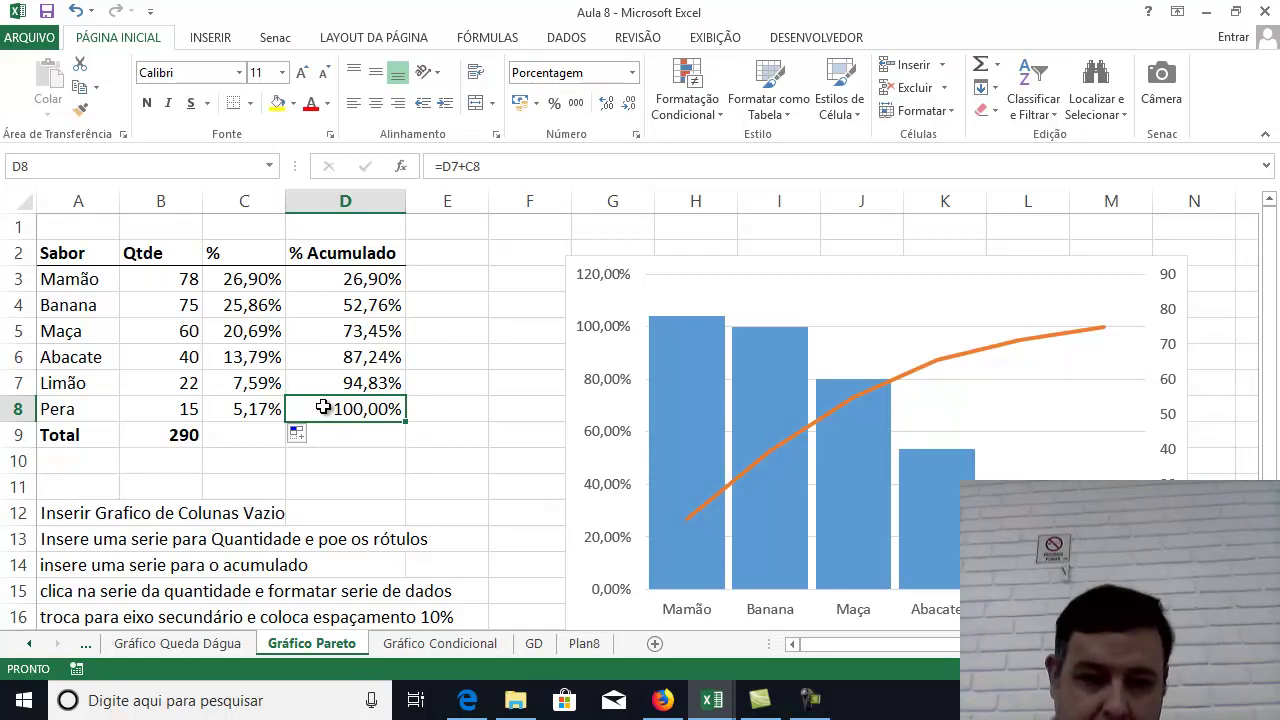
# Move the existing Pareto chart aside, beyond column M, to free the space beside the table.
pyautogui.click(598, 253)
pyautogui.moveTo(598, 253); pyautogui.dragTo(1238, 261)
pyautogui.click(634, 276)
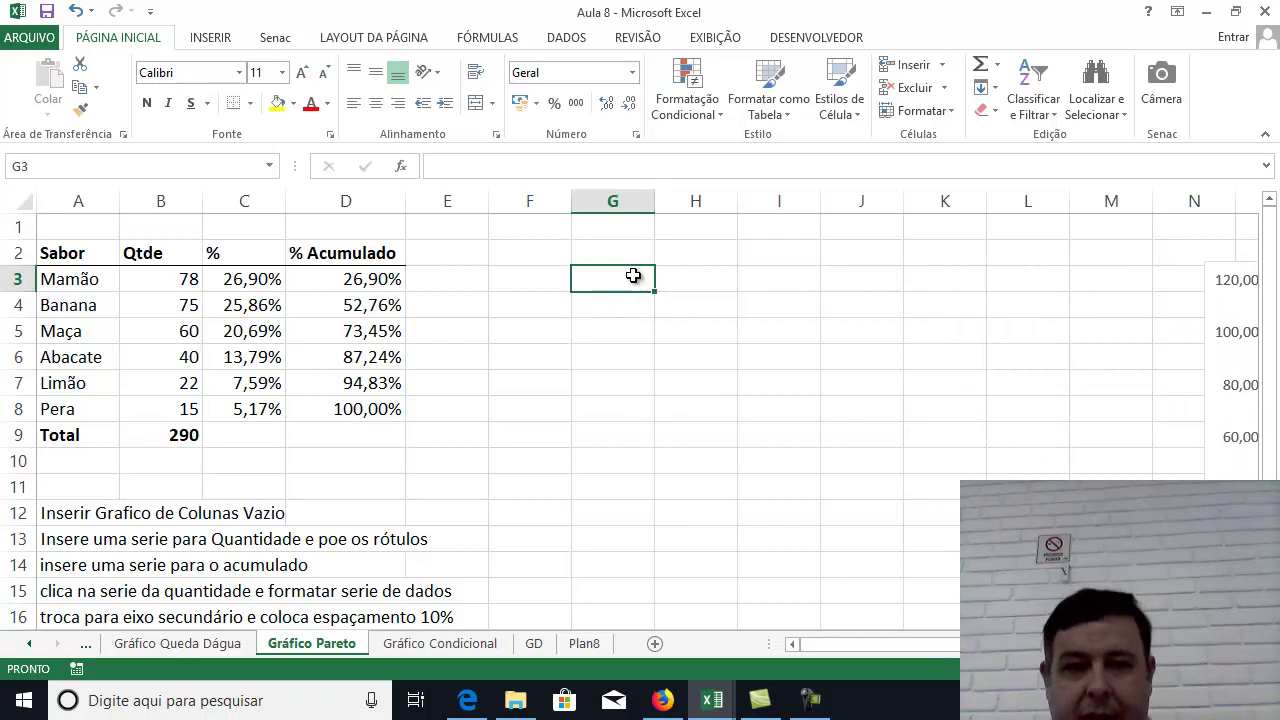
# Insert an empty 2D clustered column chart and place it beside the table, starting around column F.
pyautogui.click(505, 311)
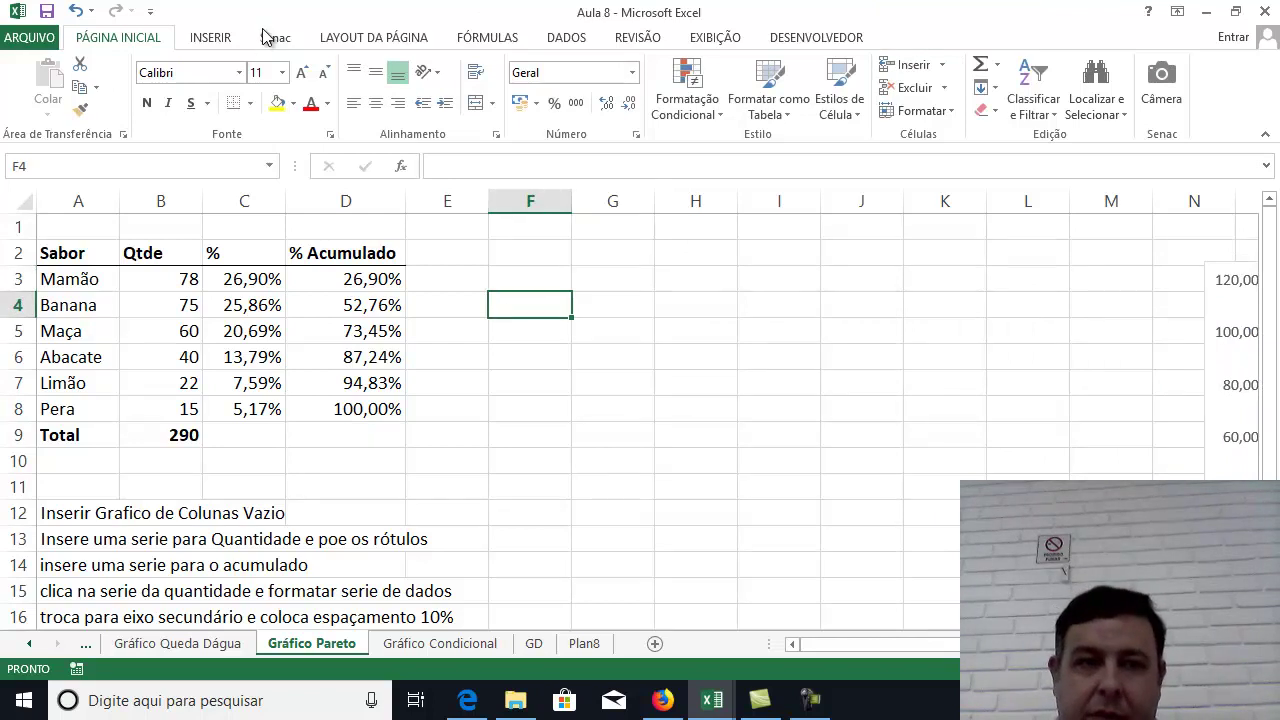
pyautogui.click(222, 40)
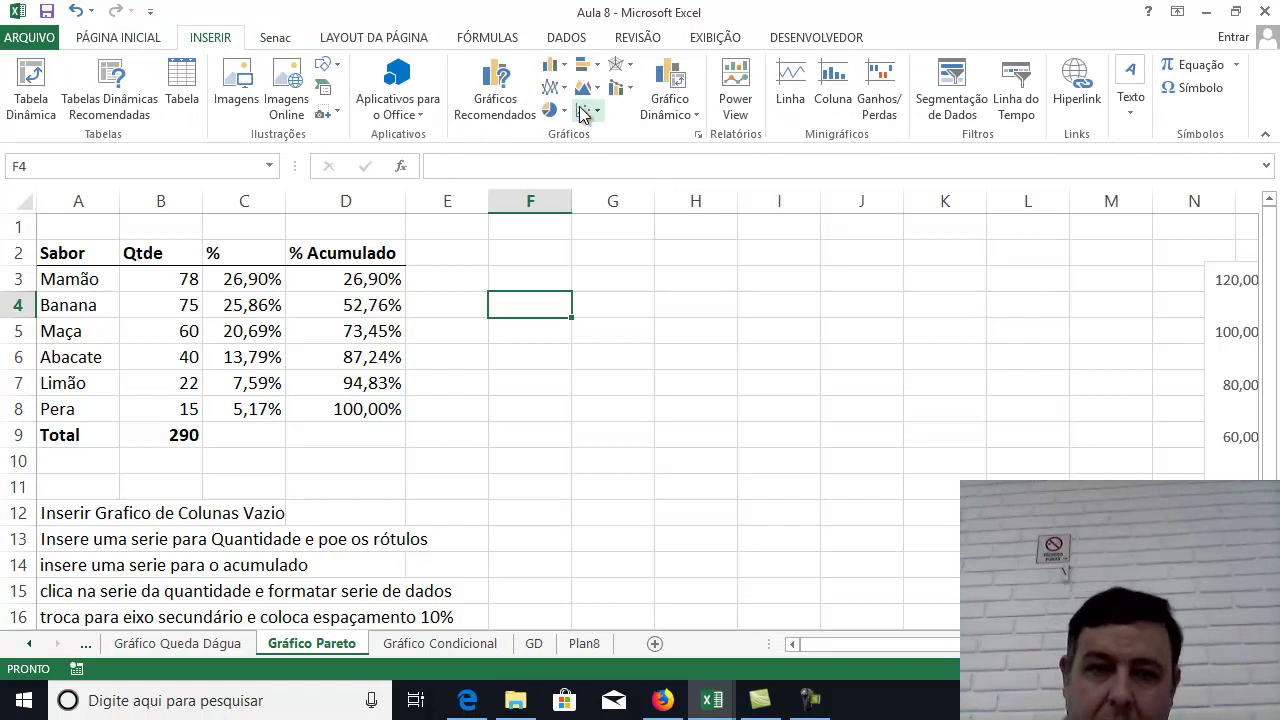
pyautogui.click(565, 68)
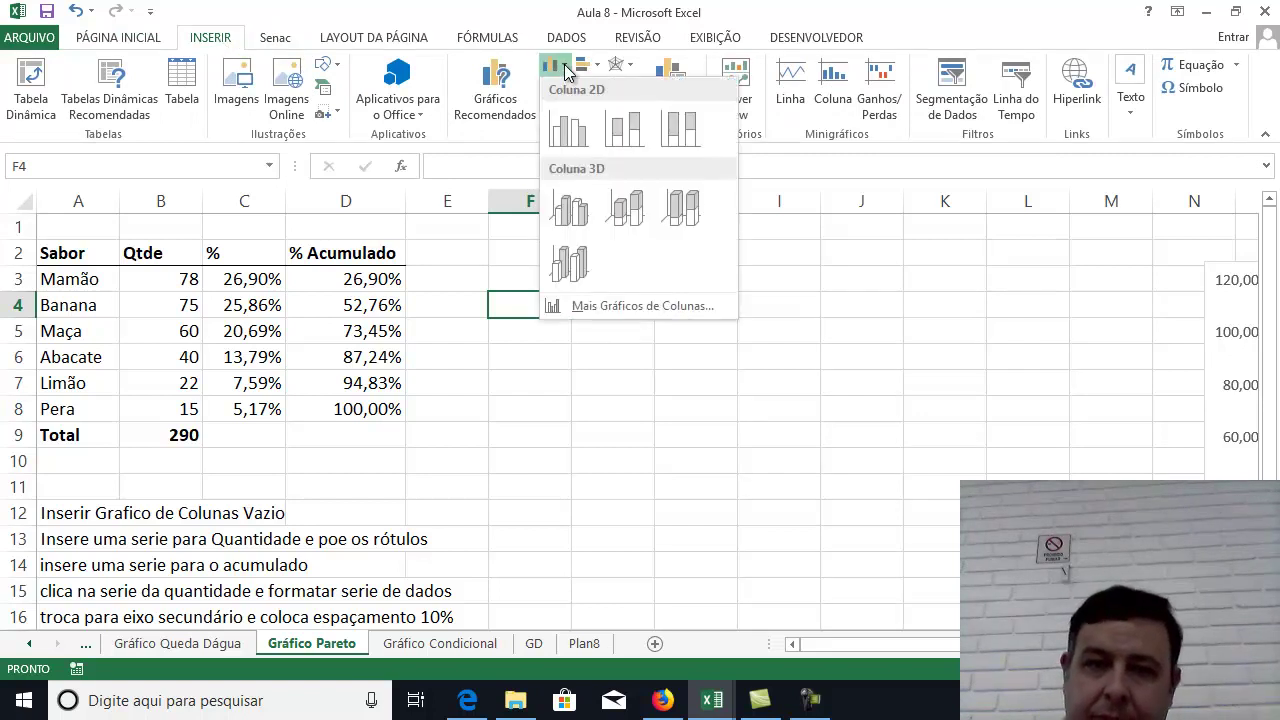
pyautogui.click(566, 130)
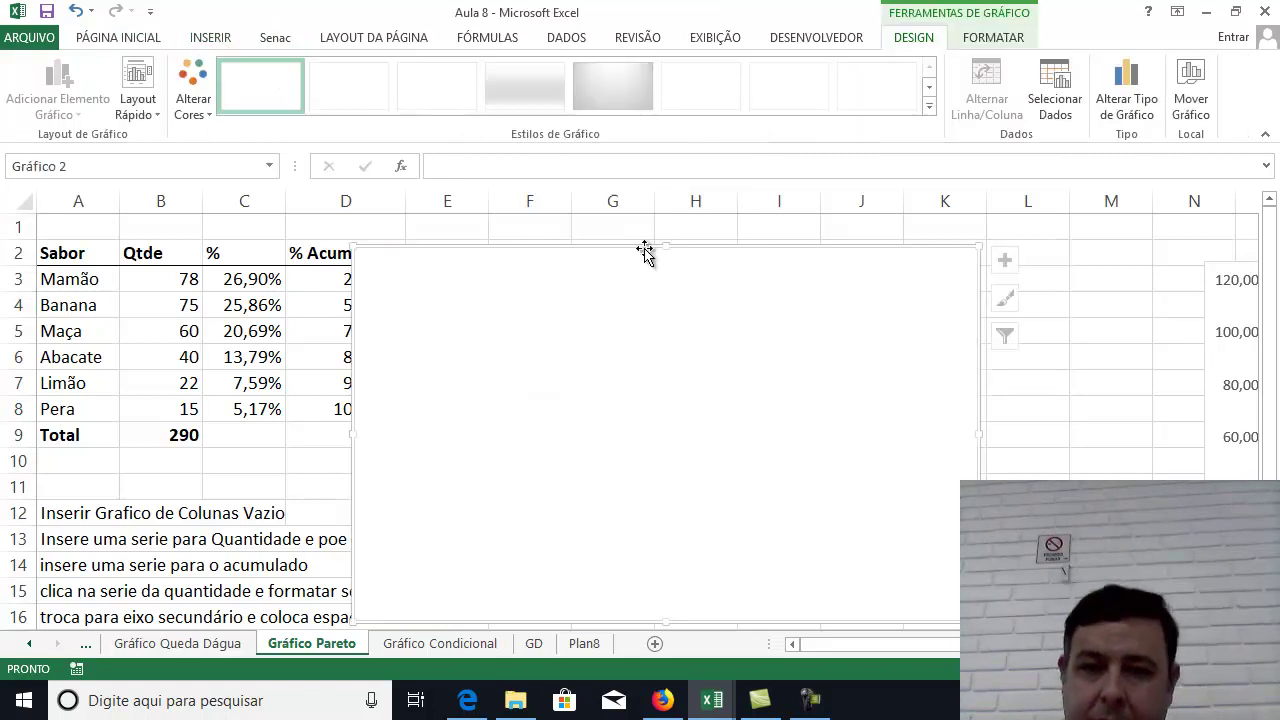
pyautogui.moveTo(637, 254); pyautogui.dragTo(731, 240)
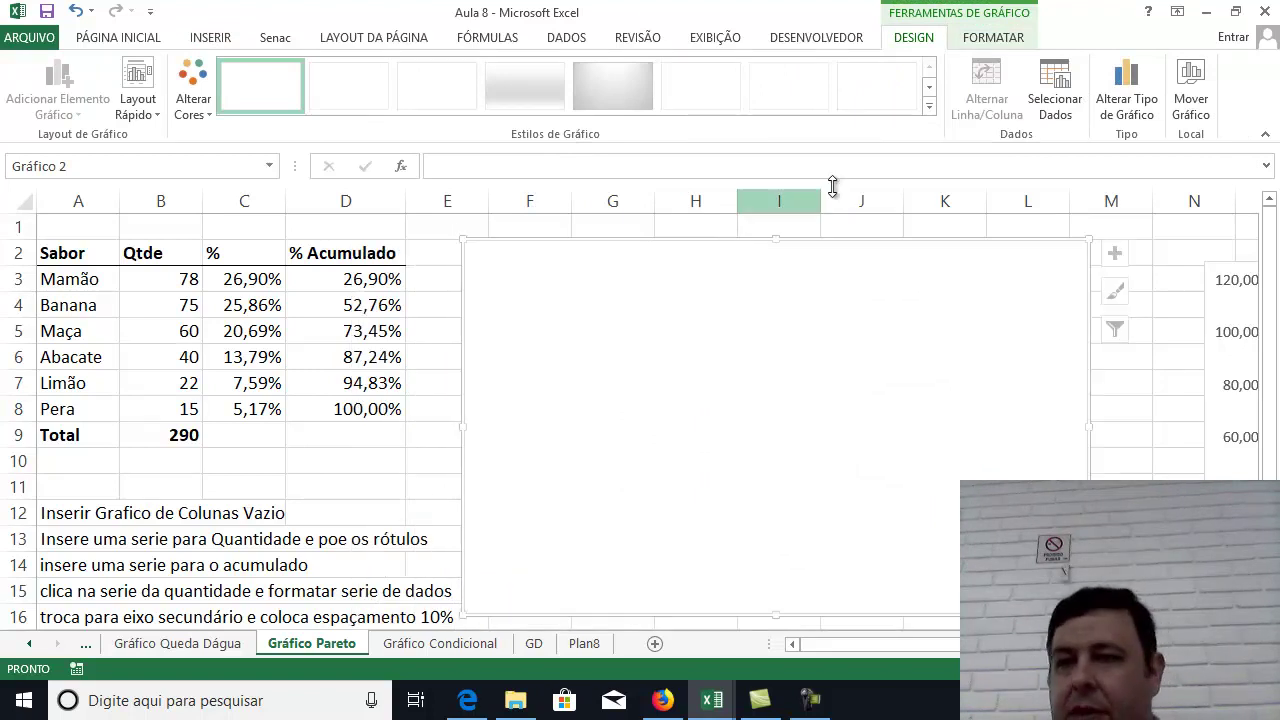
# Set the empty chart's data range to A3:B8, covering the flavours and their quantities.
pyautogui.click(1050, 90)
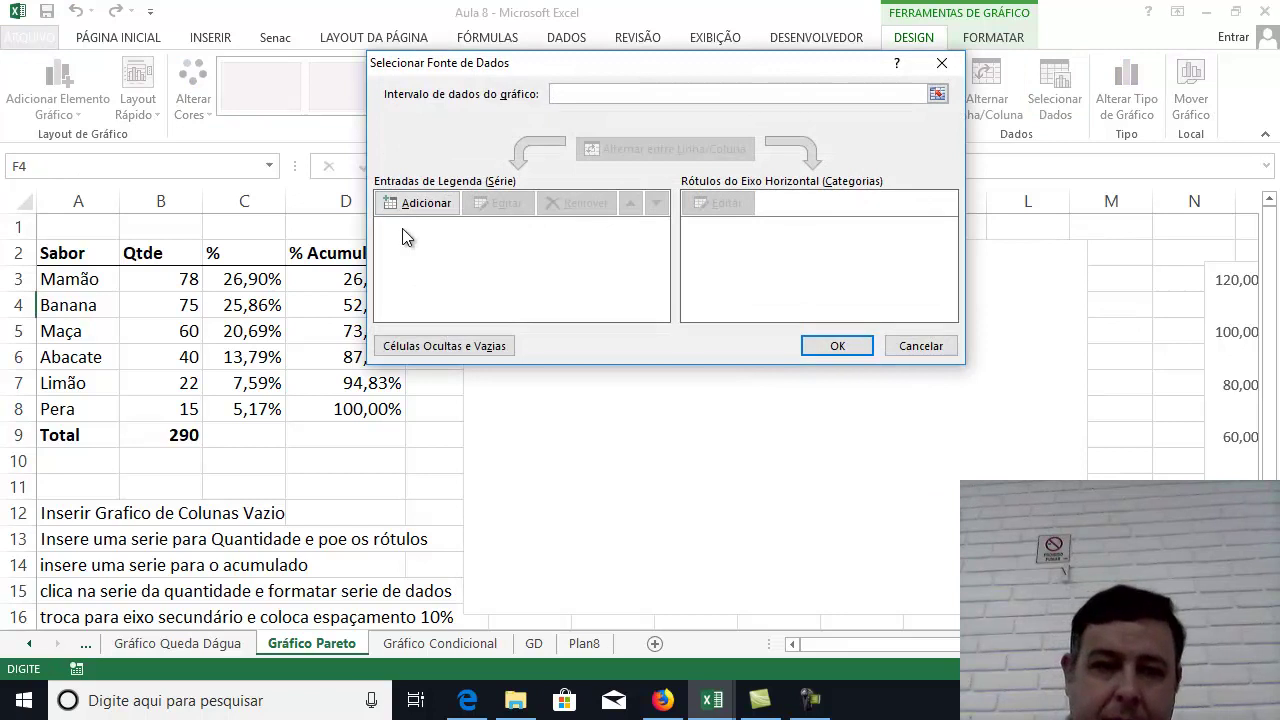
pyautogui.click(939, 95)
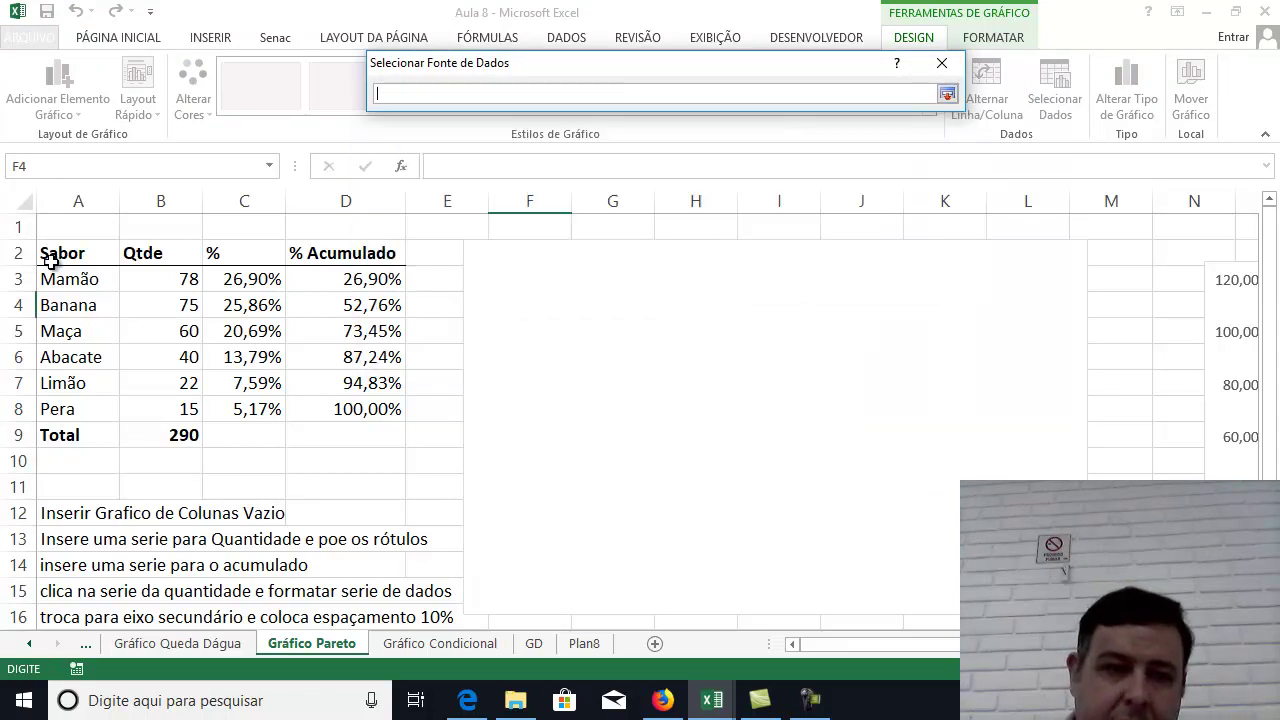
pyautogui.moveTo(58, 280); pyautogui.dragTo(172, 410)
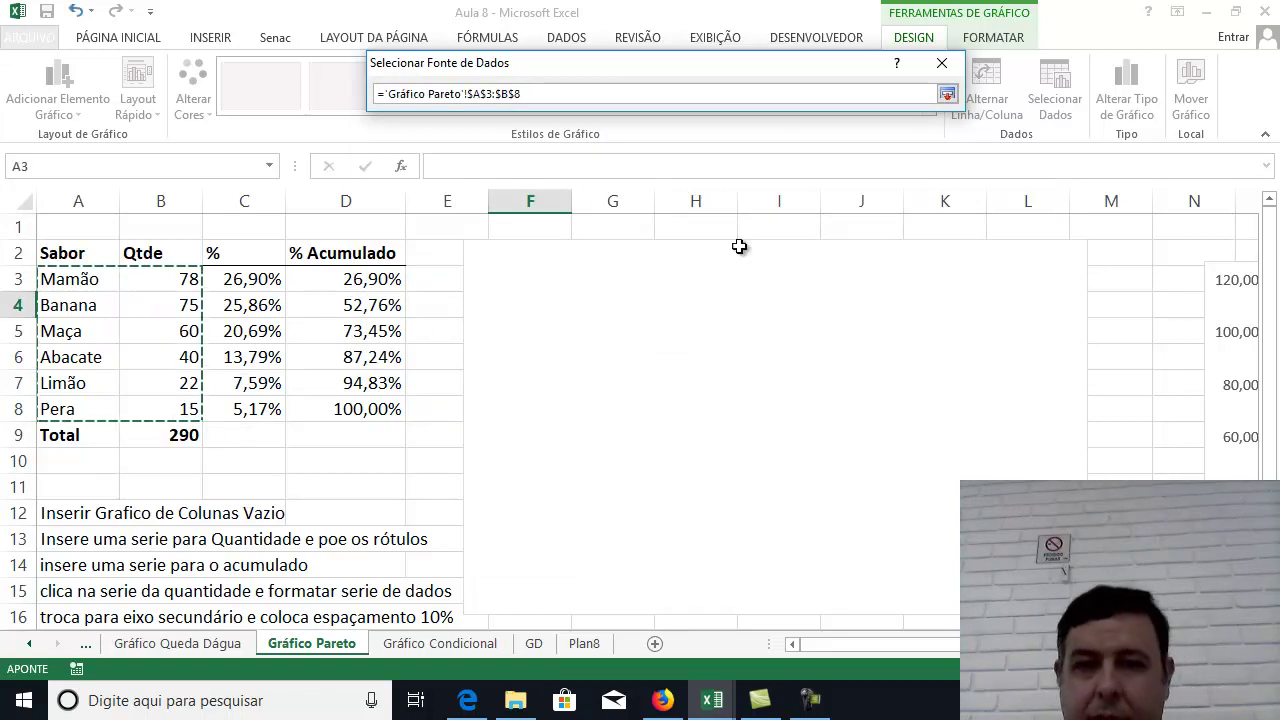
pyautogui.click(946, 94)
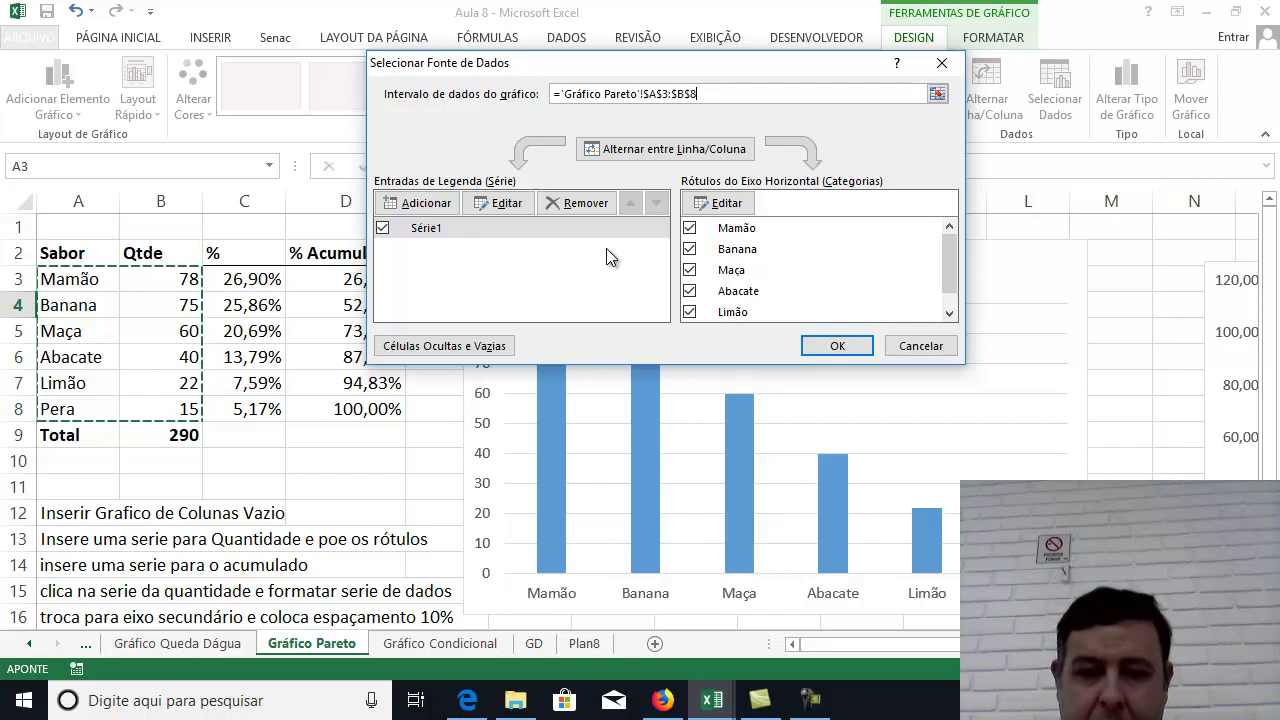
# Add a series named Curva ABC with the cumulative percentages in D3:D8 as values and accept the data source.
pyautogui.click(428, 205)
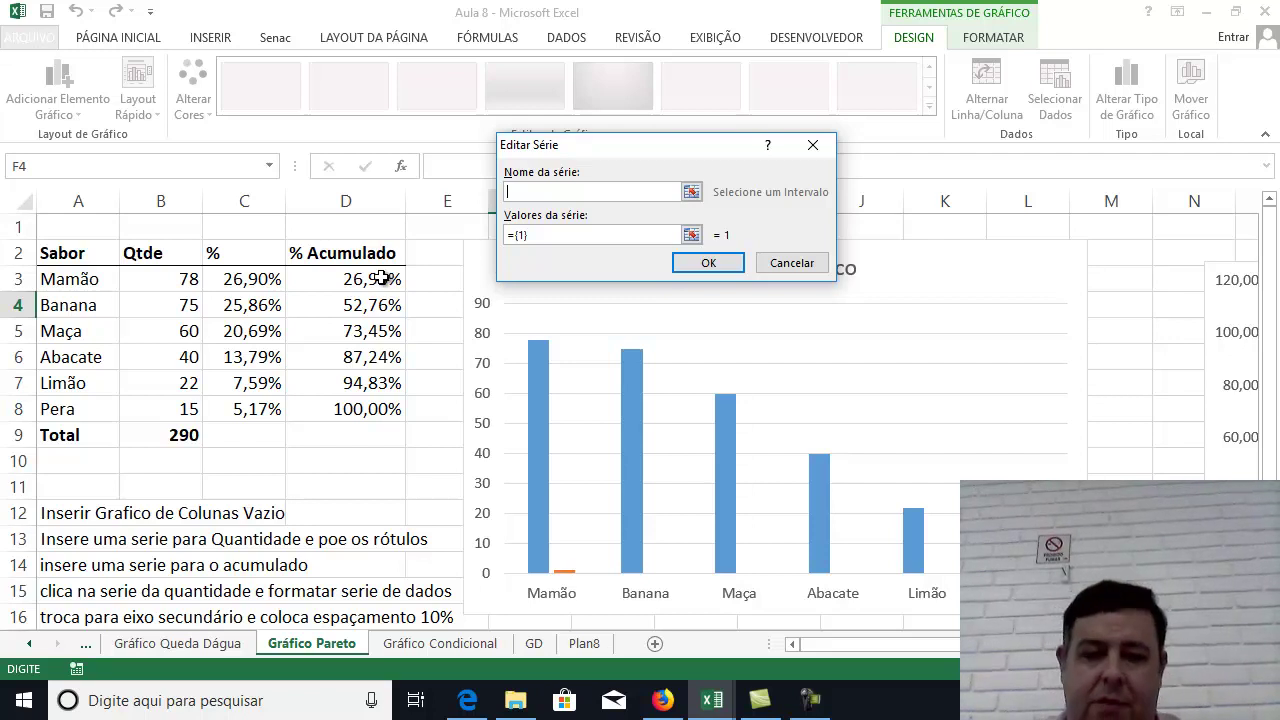
pyautogui.write('urva ABC')
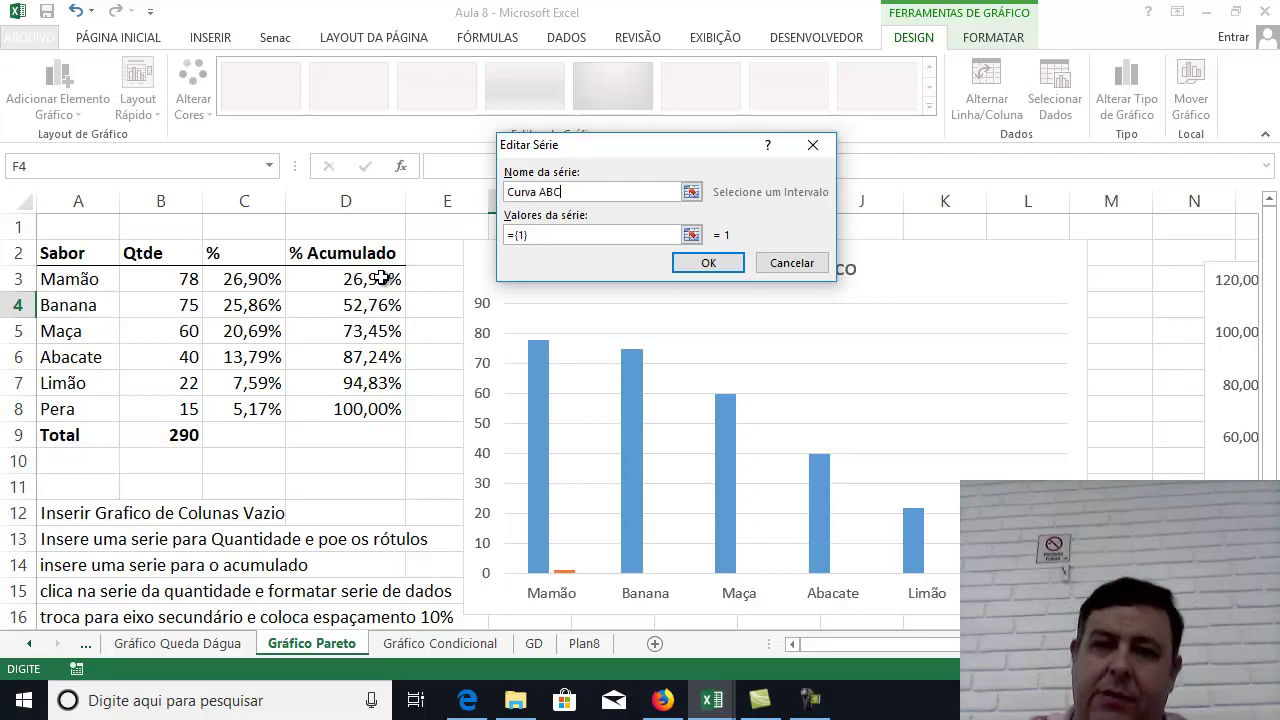
pyautogui.click(588, 233)
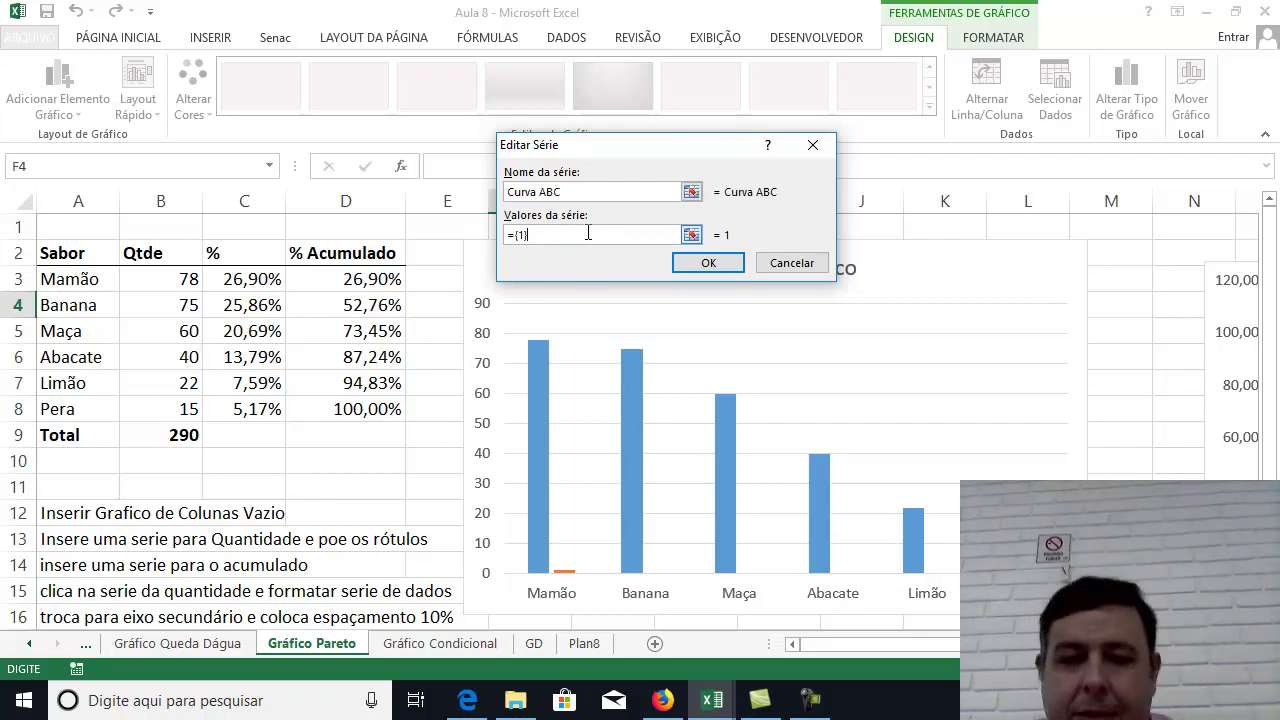
pyautogui.press('BackSpace')
pyautogui.press('BackSpace')
pyautogui.press('BackSpace')
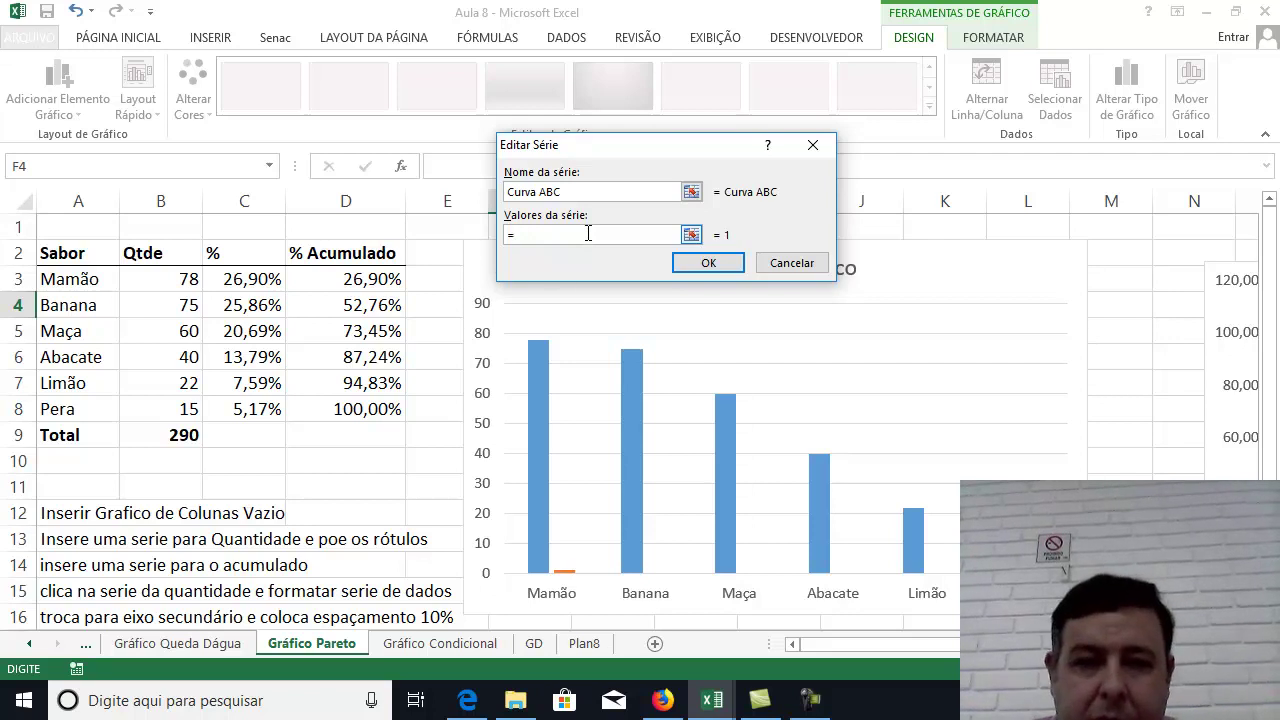
pyautogui.moveTo(363, 283); pyautogui.dragTo(360, 409)
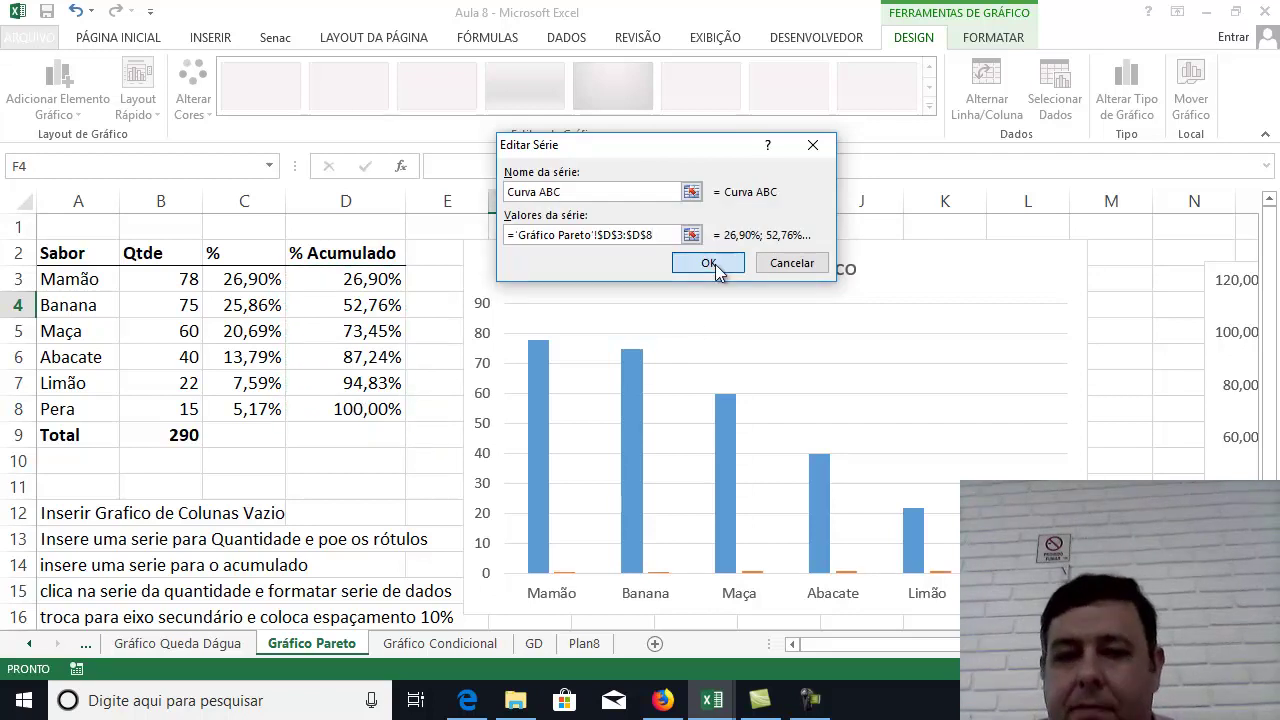
pyautogui.click(708, 265)
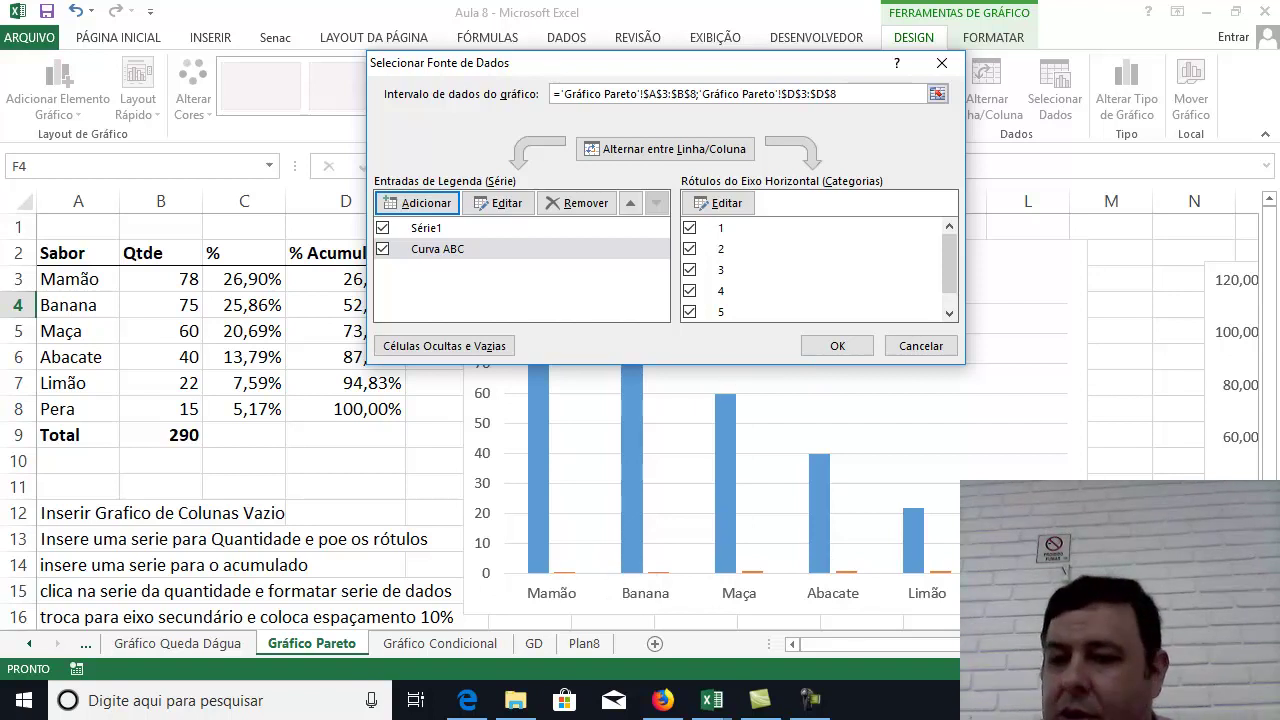
pyautogui.click(832, 344)
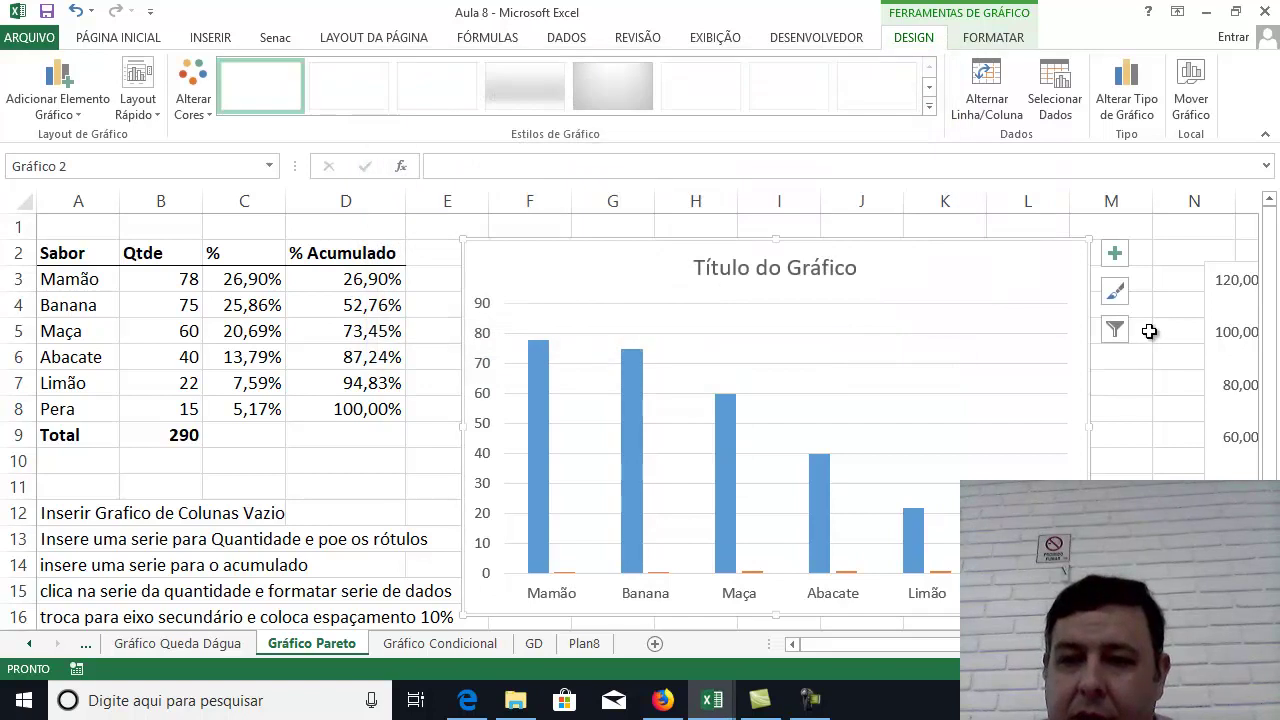
# Open the data series formatting options for the blue quantity columns.
pyautogui.scroll(-3, 1106, 409)
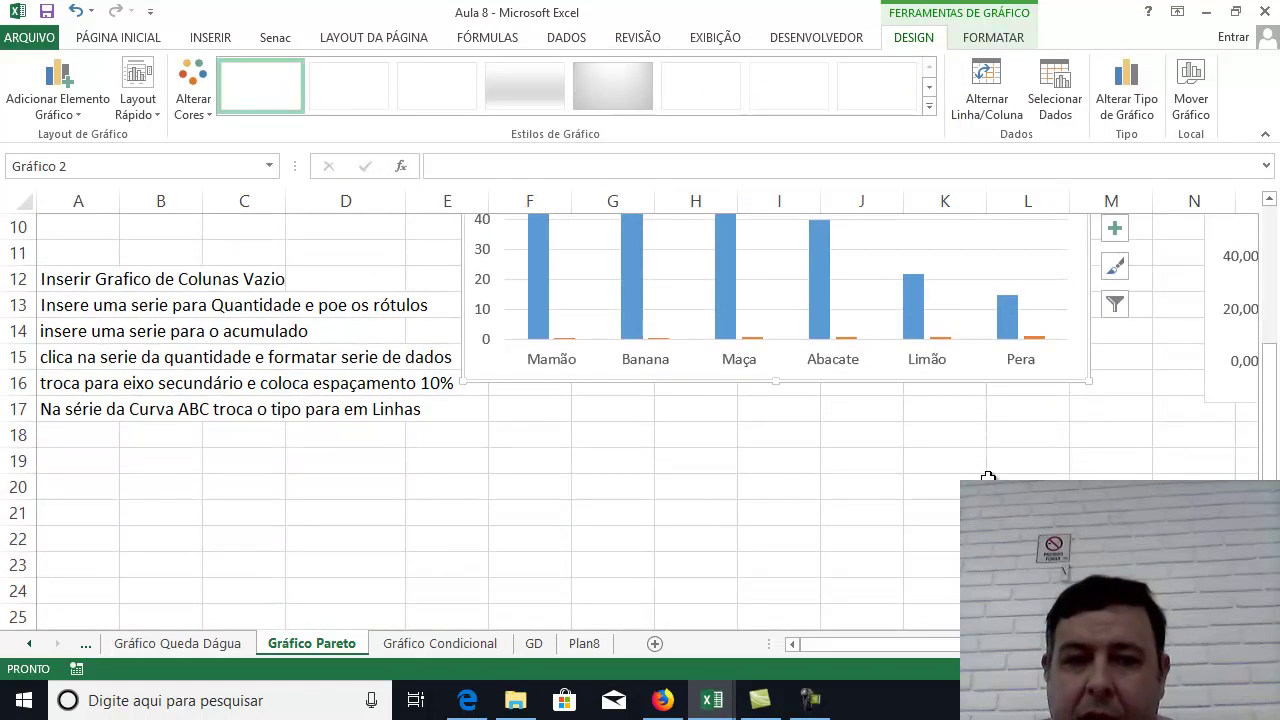
pyautogui.scroll(2, 988, 478)
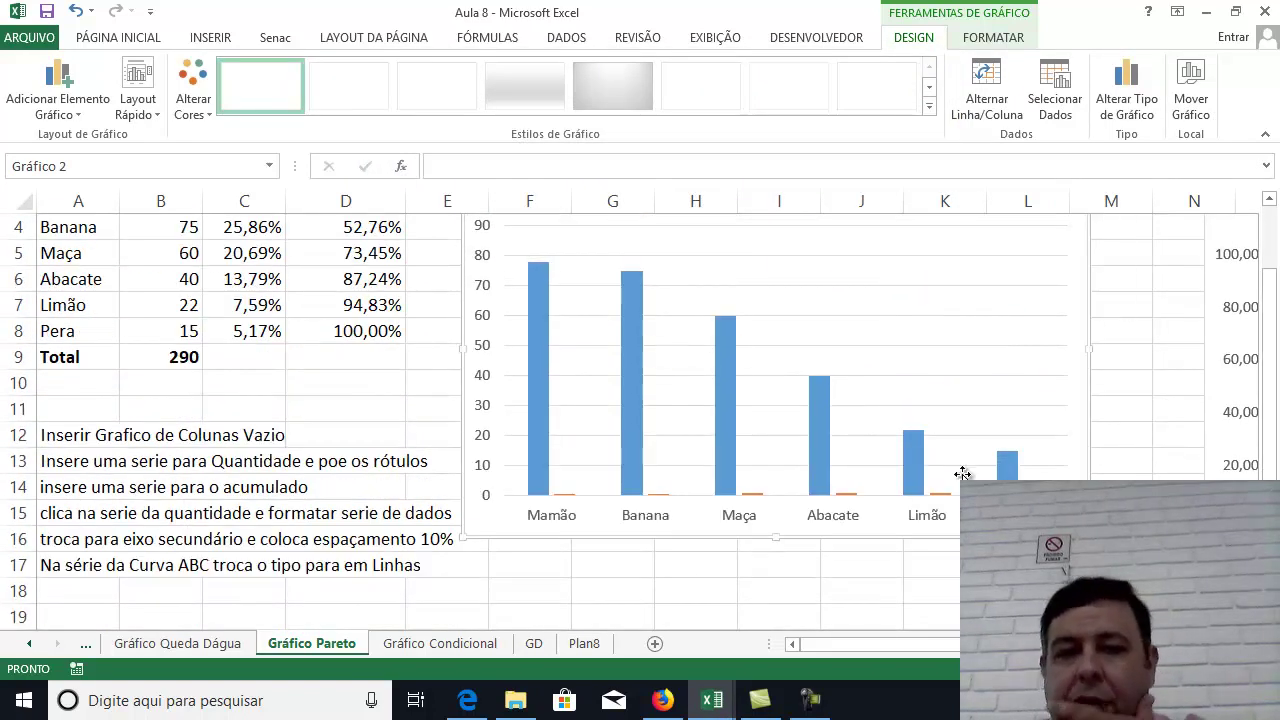
pyautogui.click(632, 294)
pyautogui.rightClick(632, 301)
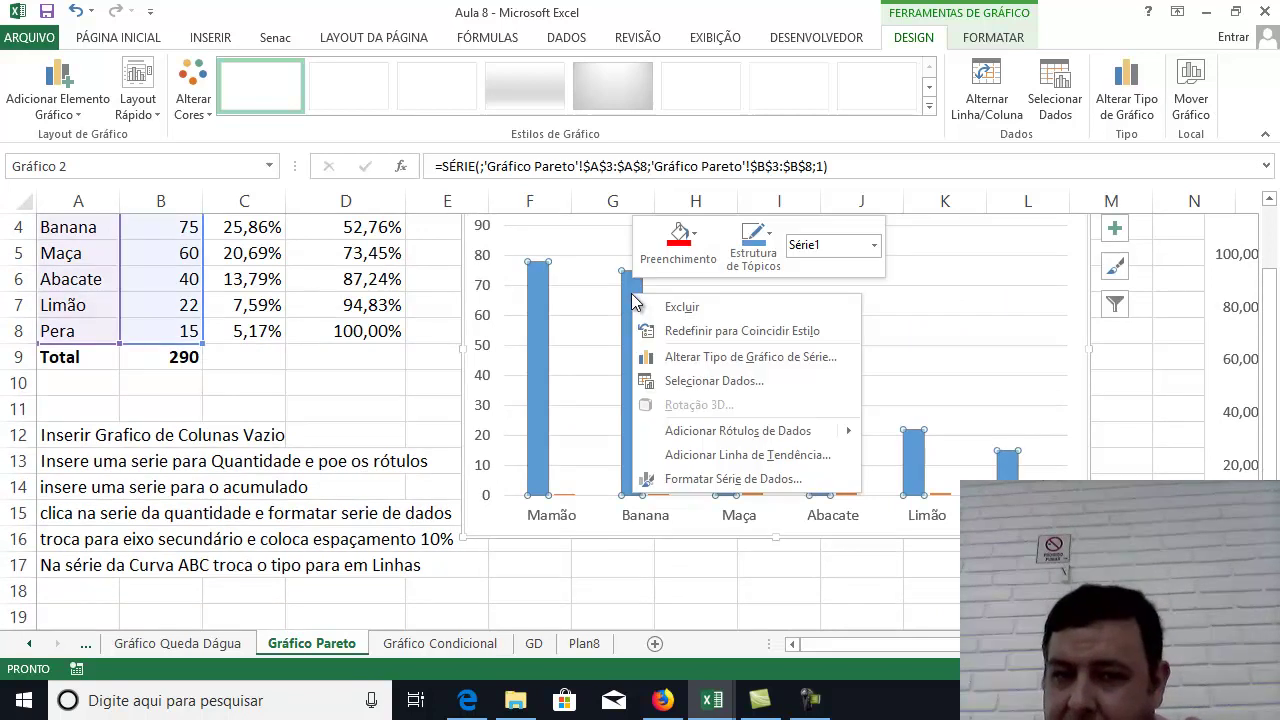
pyautogui.click(766, 479)
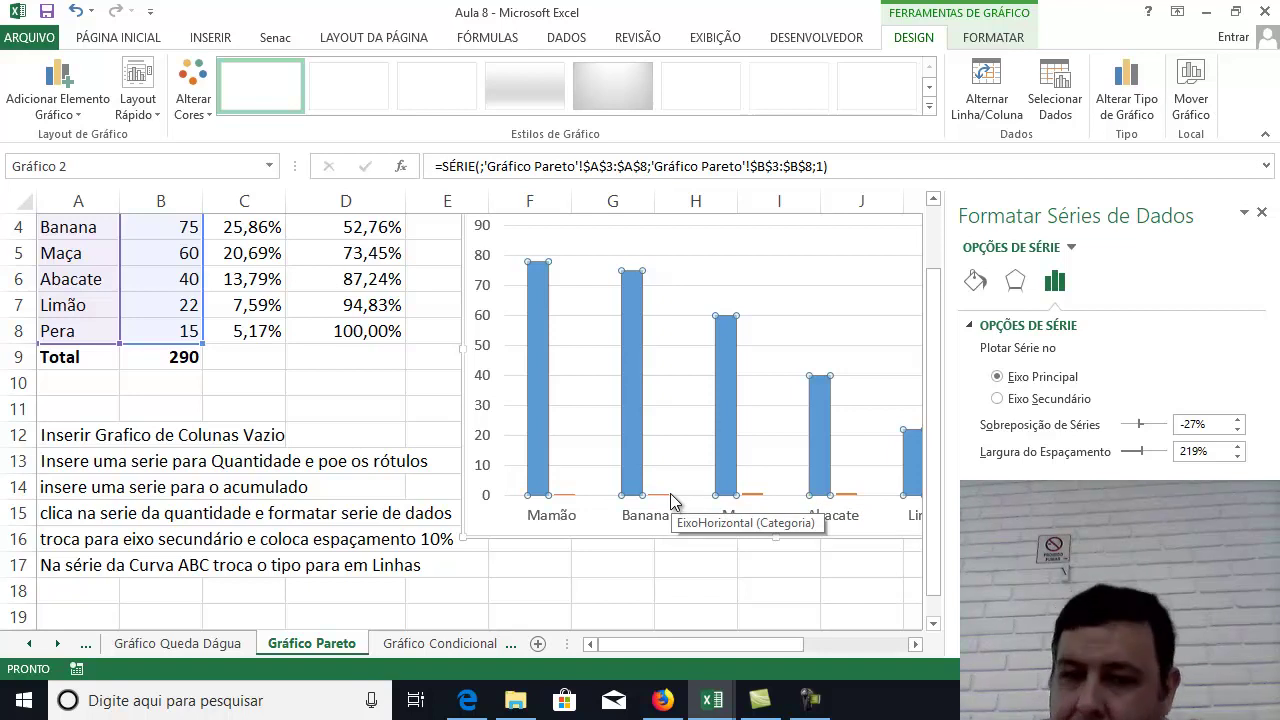
# Change the chart to a custom combination with Curva ABC as a Linhas series on the secondary axis.
pyautogui.rightClick(636, 348)
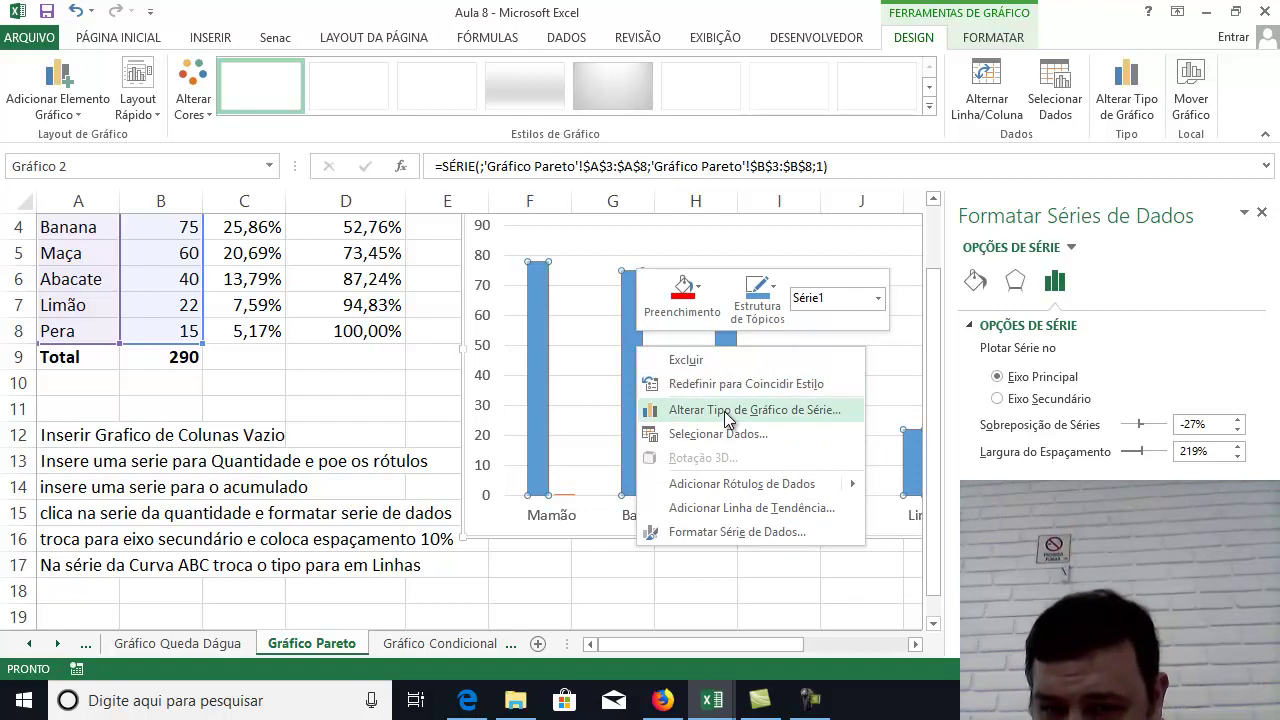
pyautogui.click(727, 412)
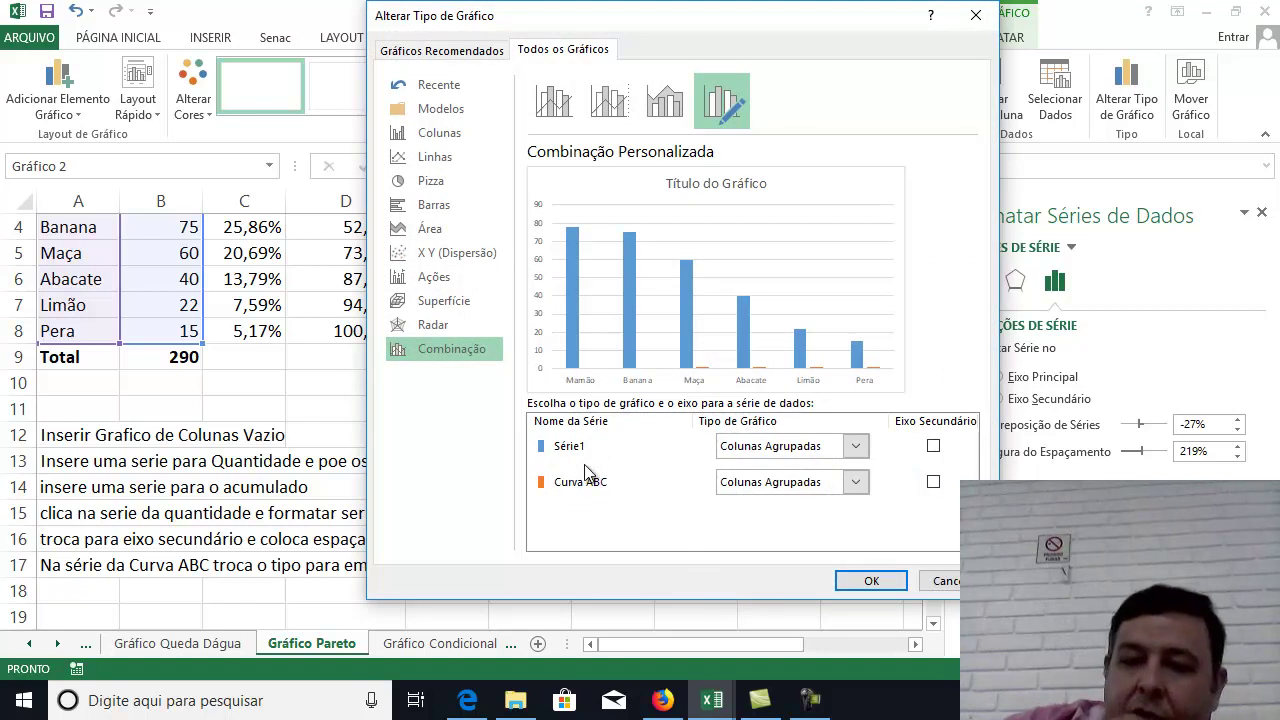
pyautogui.click(934, 483)
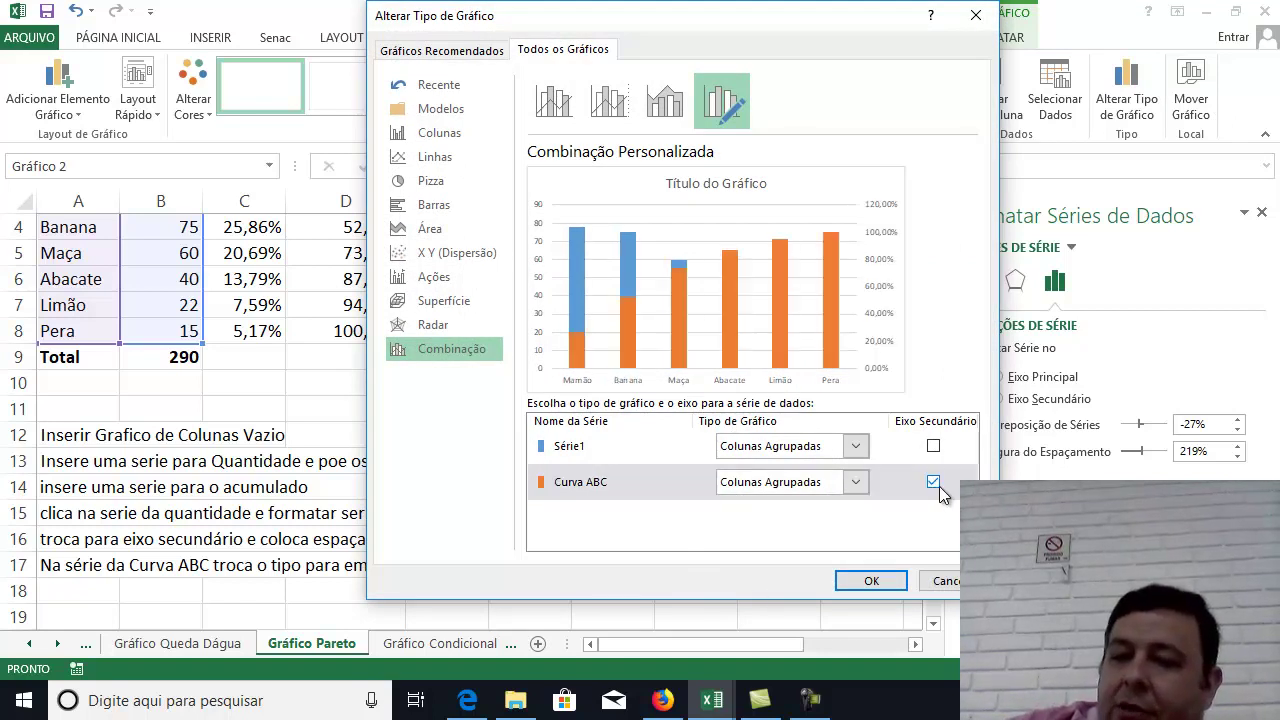
pyautogui.click(847, 484)
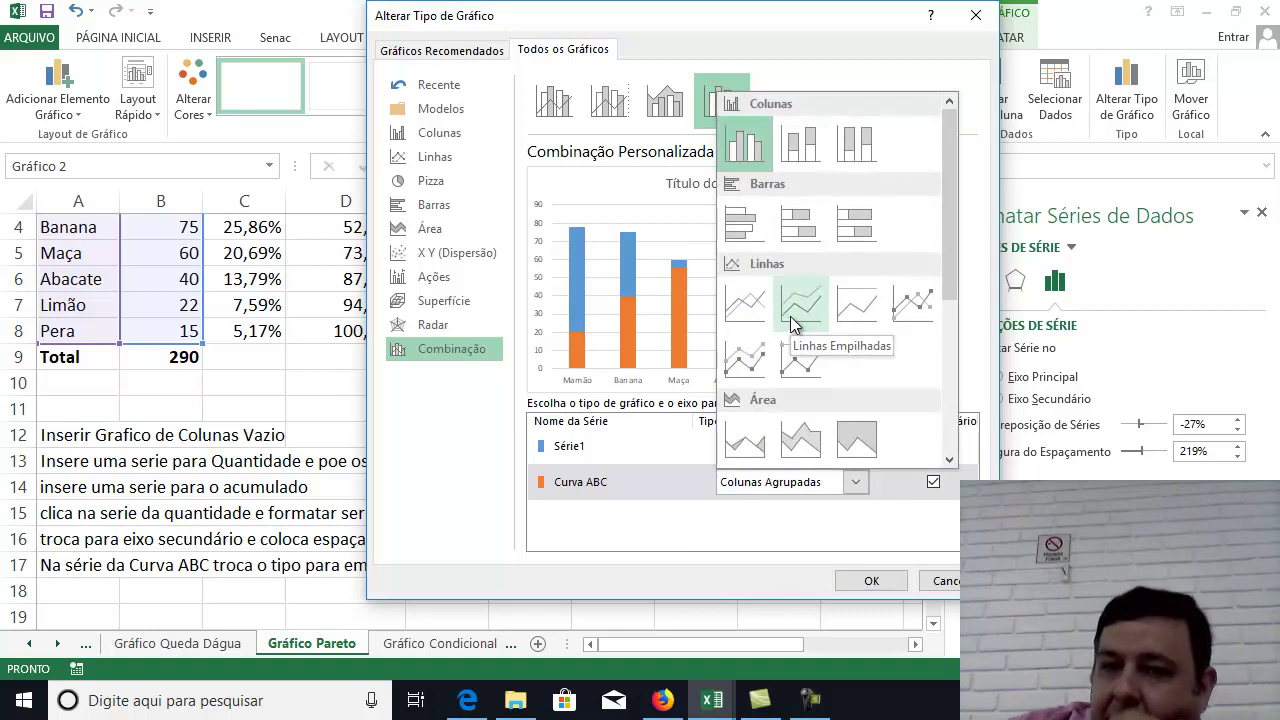
pyautogui.click(752, 312)
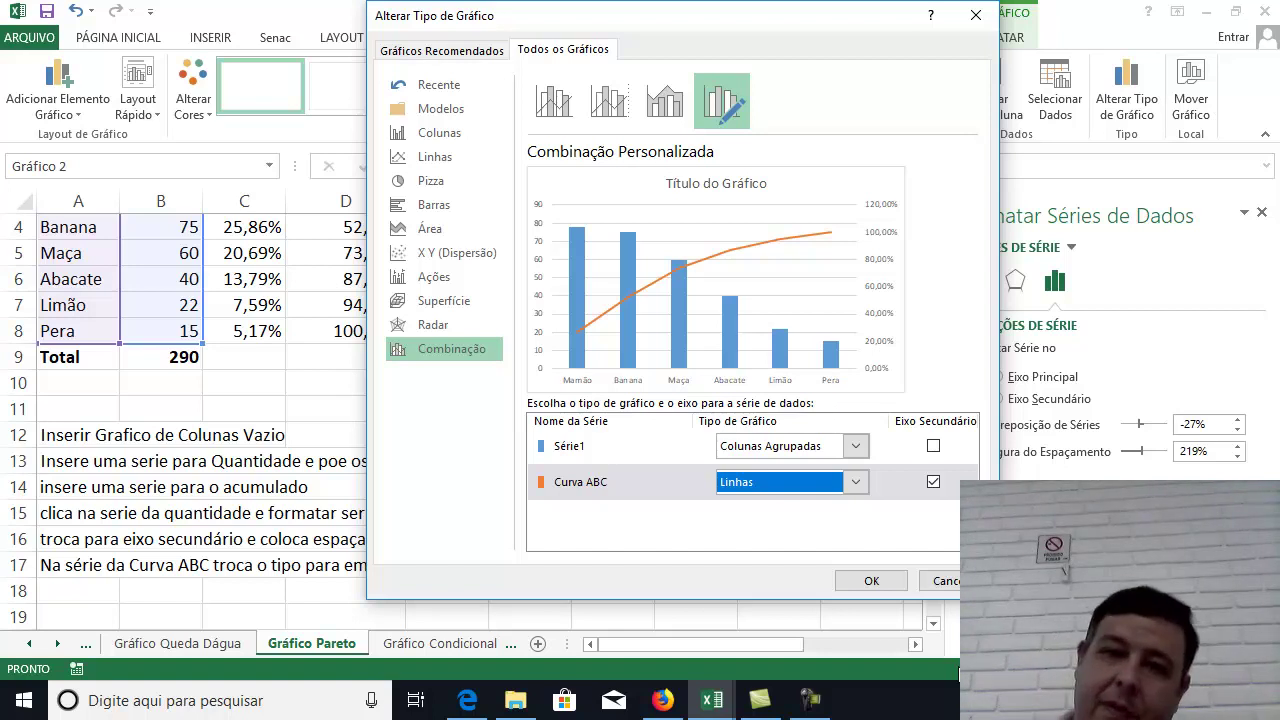
pyautogui.click(869, 582)
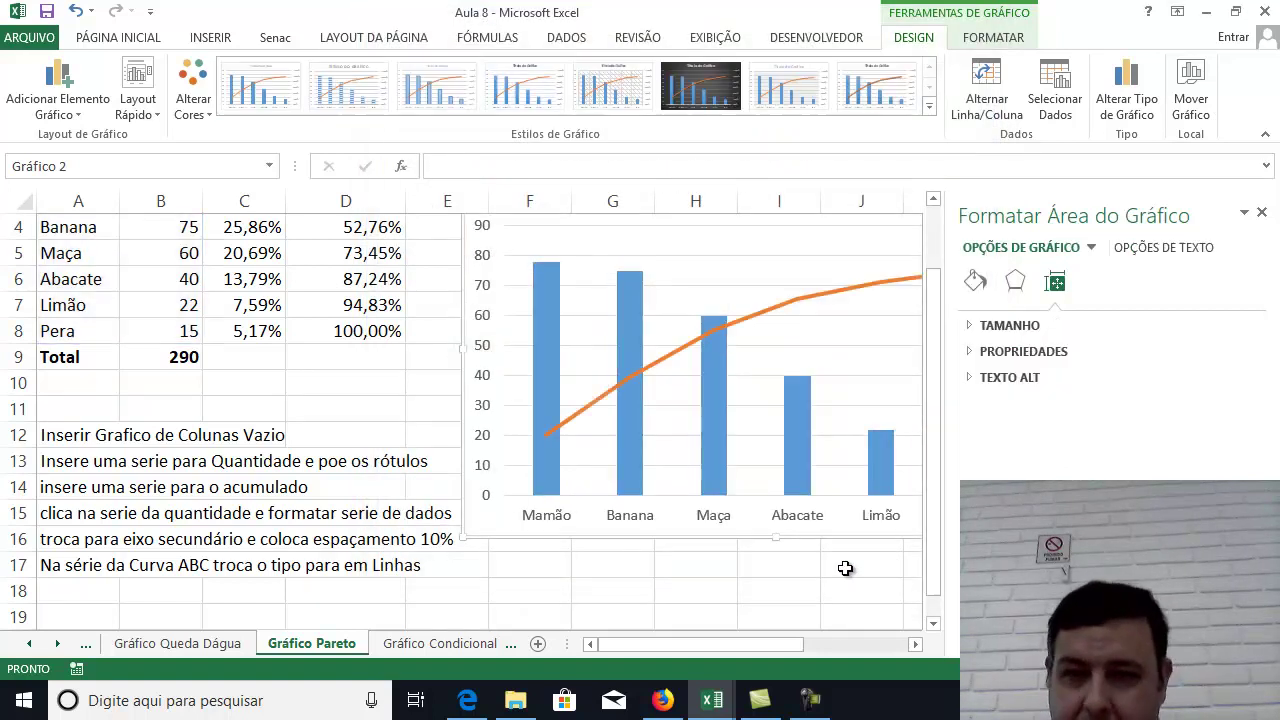
# Apply the dark-background chart style to the new Pareto chart and close the formatting pane.
pyautogui.click(700, 85)
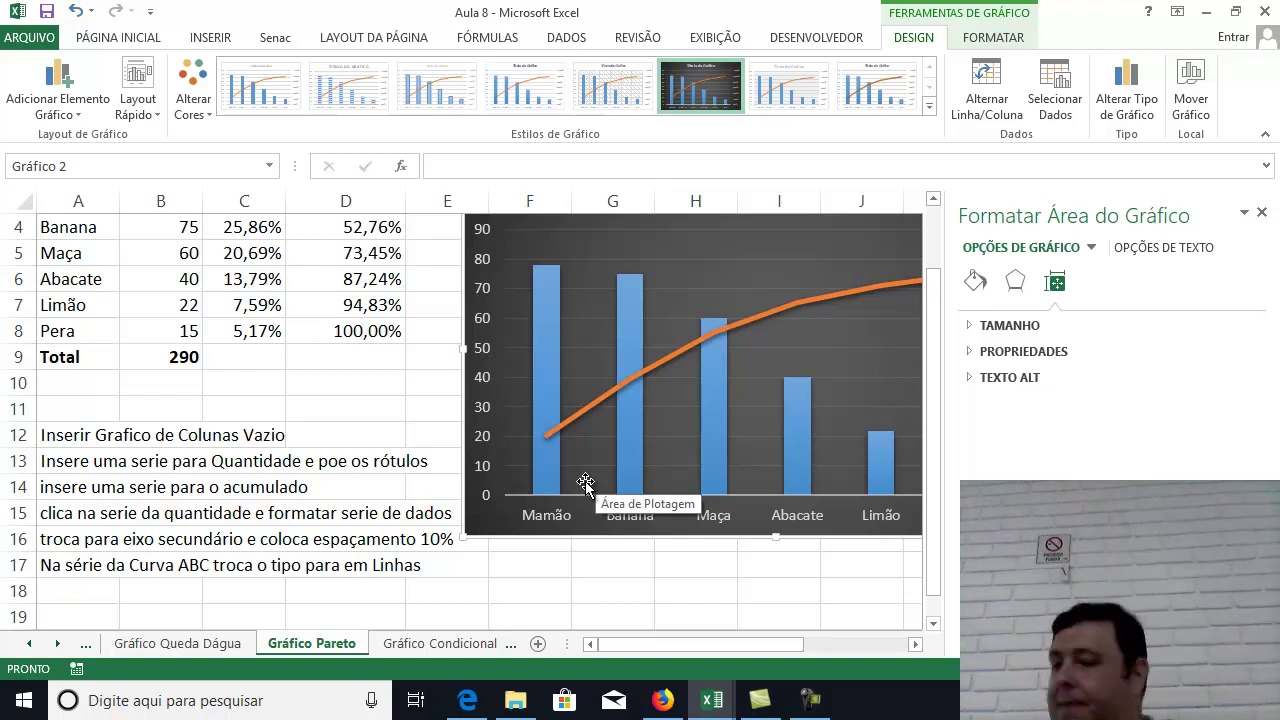
pyautogui.click(1263, 214)
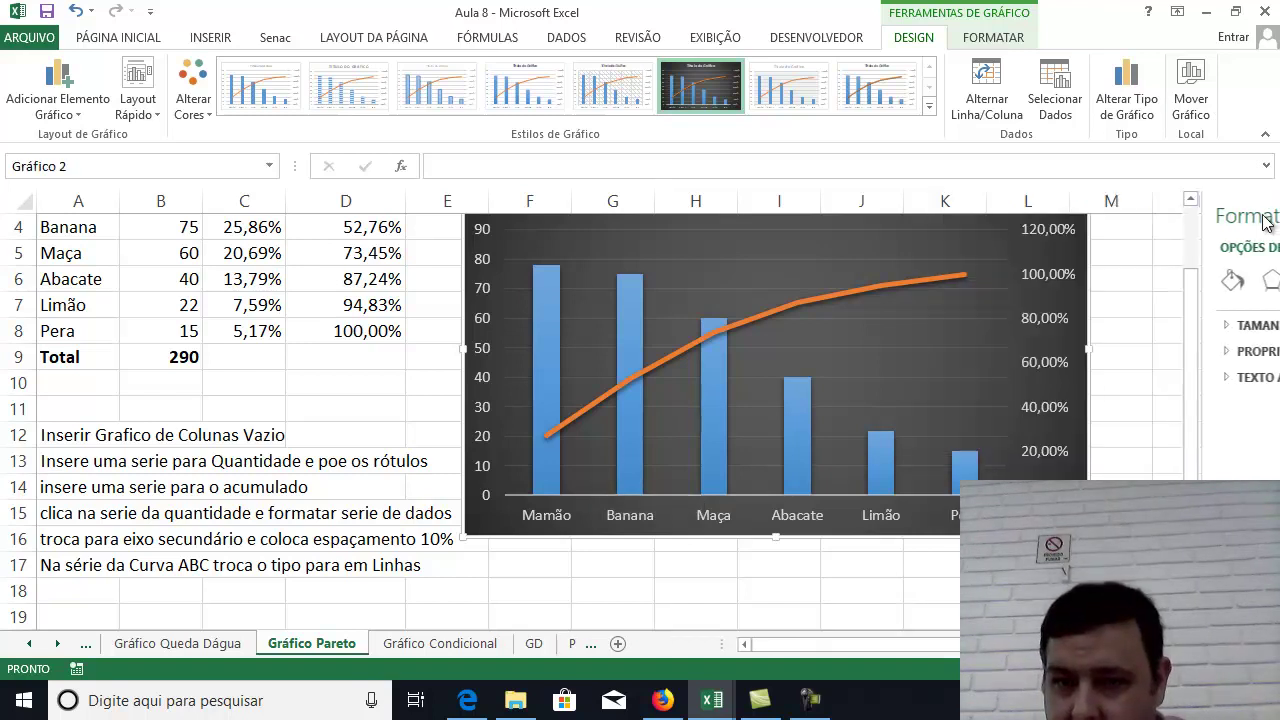
# Deselect the Pareto chart and switch to the Gráfico Condicional sheet.
pyautogui.click(1134, 468)
pyautogui.click(860, 598)
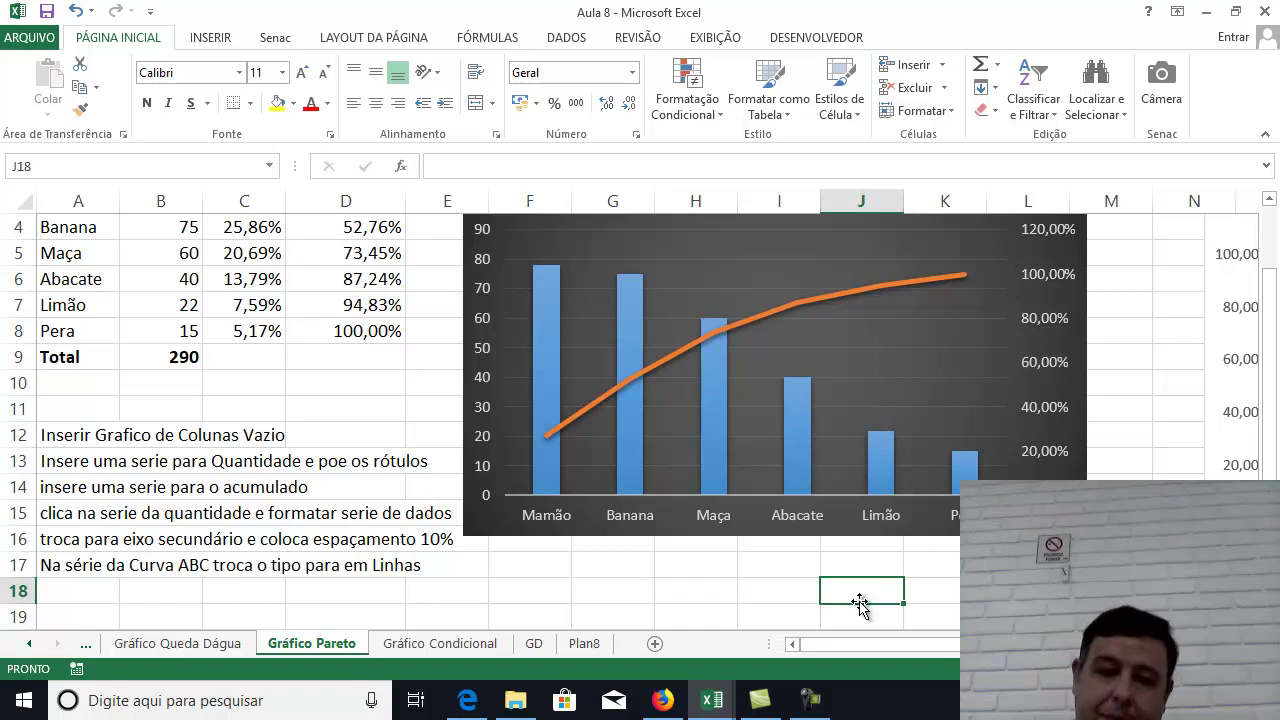
pyautogui.click(455, 648)
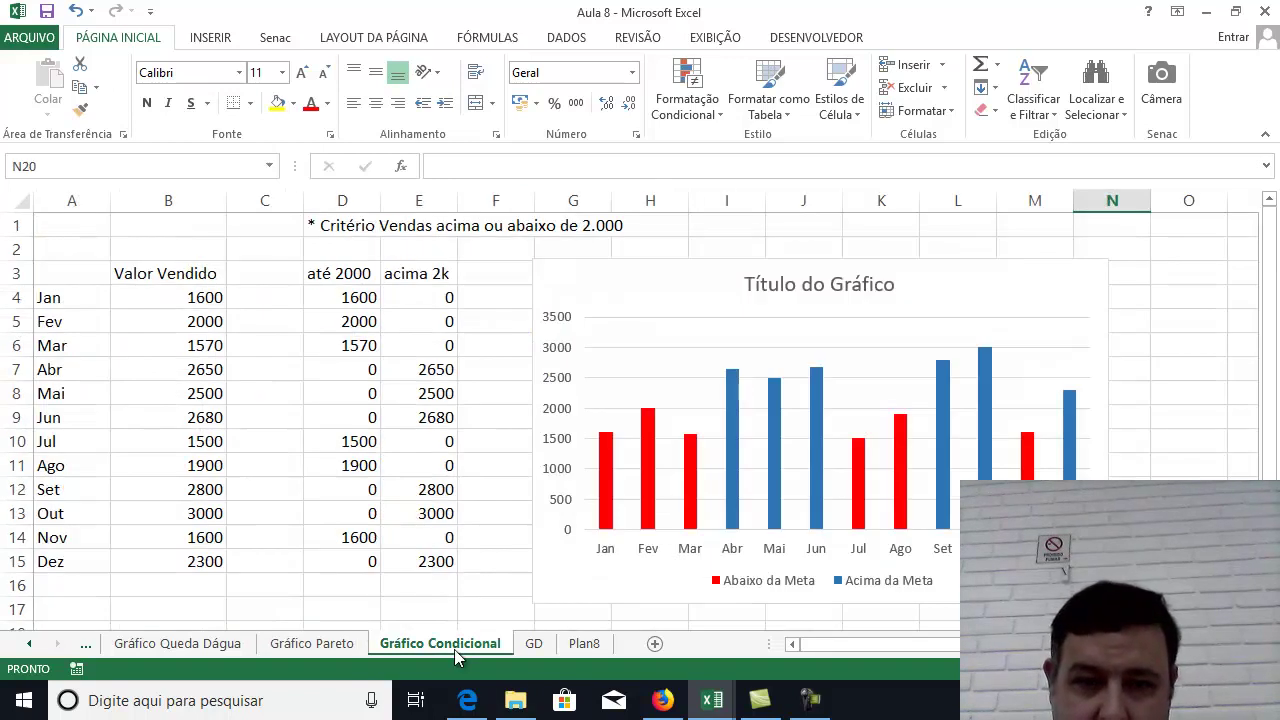
pyautogui.click(1210, 444)
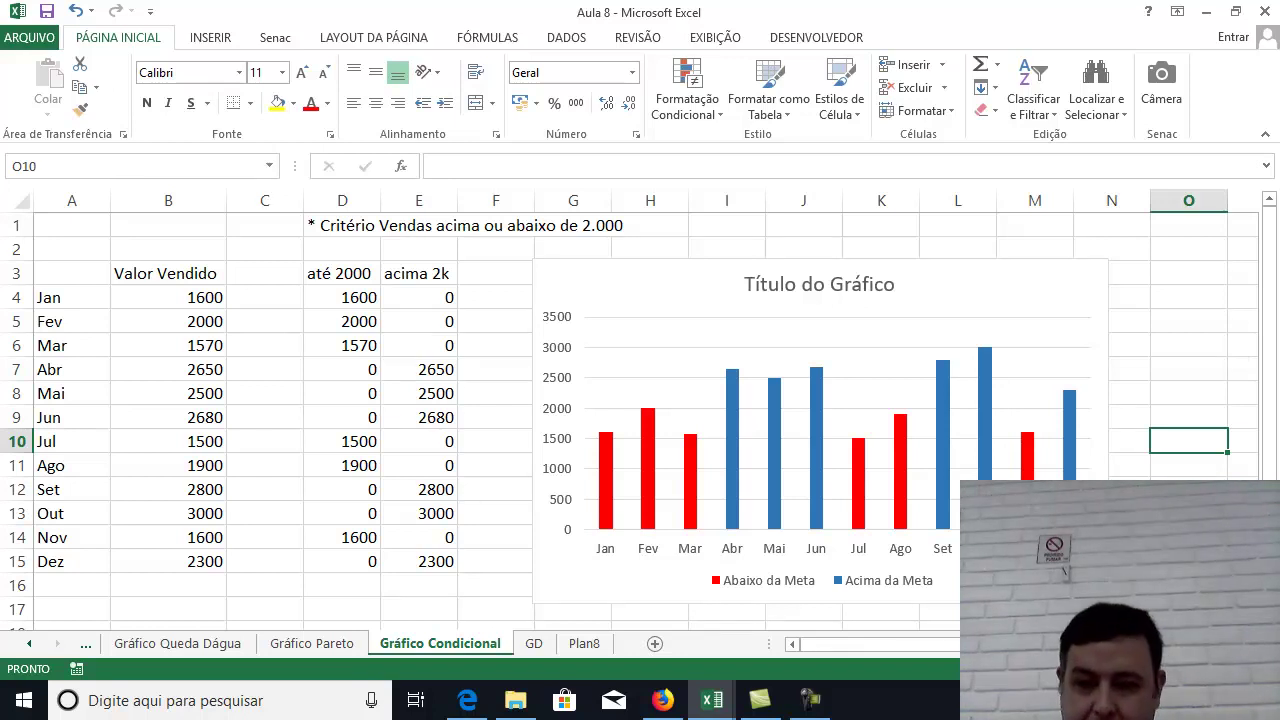
# Examine the monthly sales table, the 2.000 sales criterion and the two colour-coded series of the existing conditional chart.
pyautogui.moveTo(55, 302); pyautogui.dragTo(209, 557)
pyautogui.click(1038, 305)
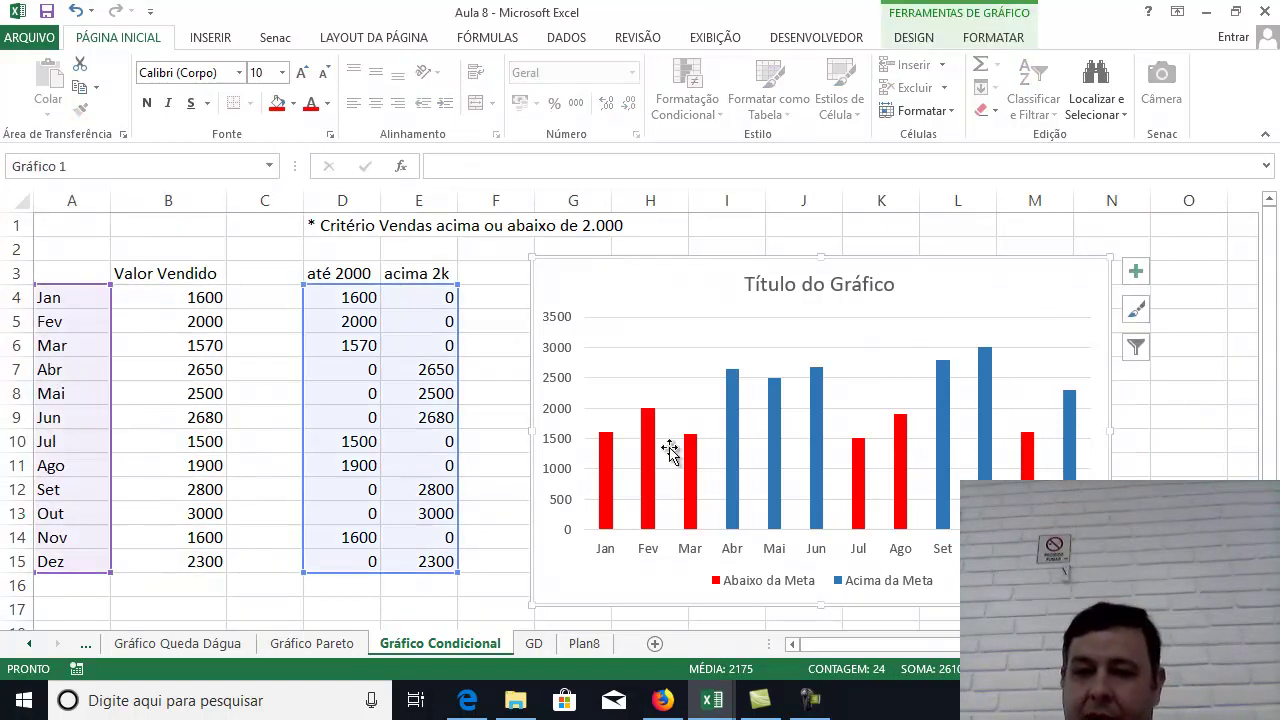
pyautogui.click(165, 490)
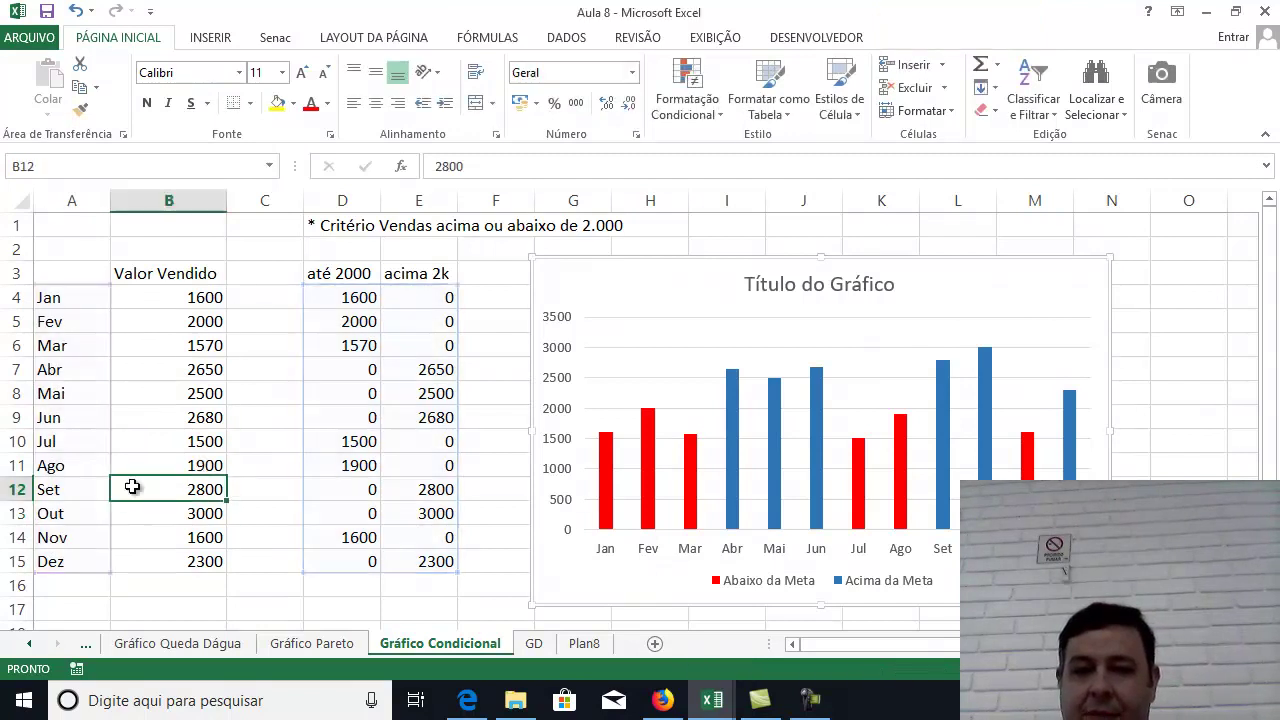
pyautogui.click(597, 227)
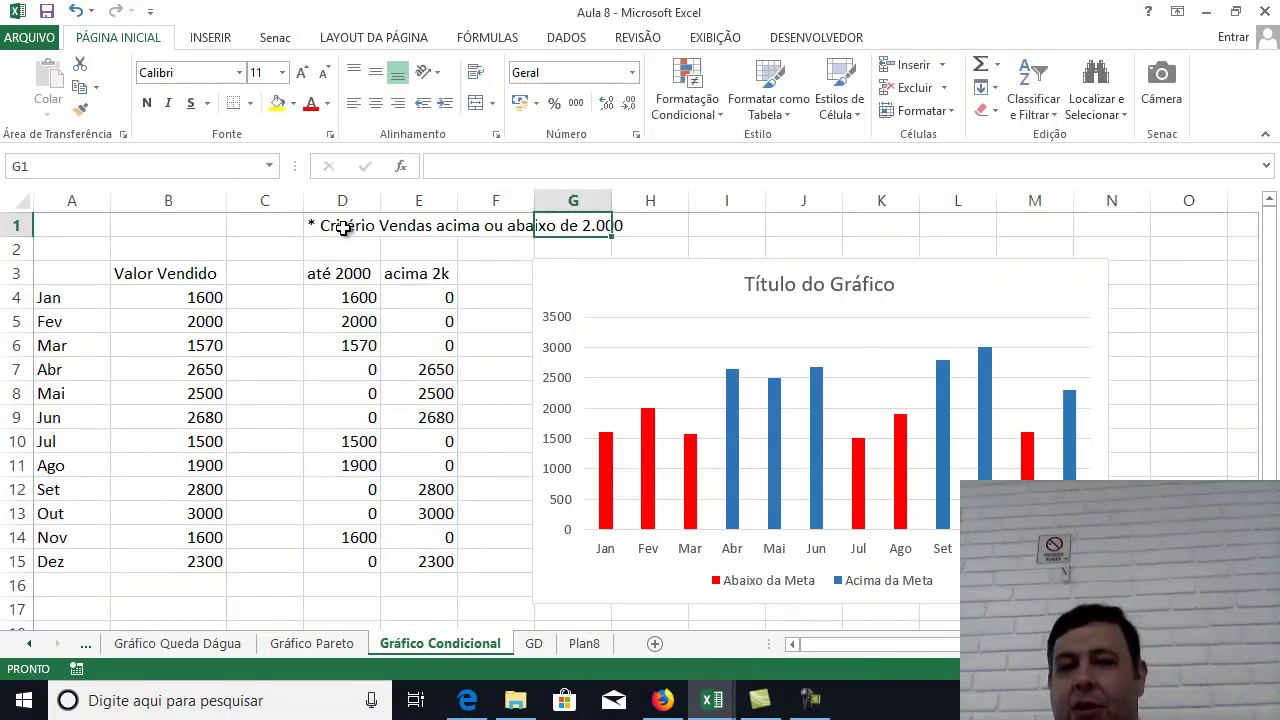
pyautogui.click(346, 229)
pyautogui.click(583, 229)
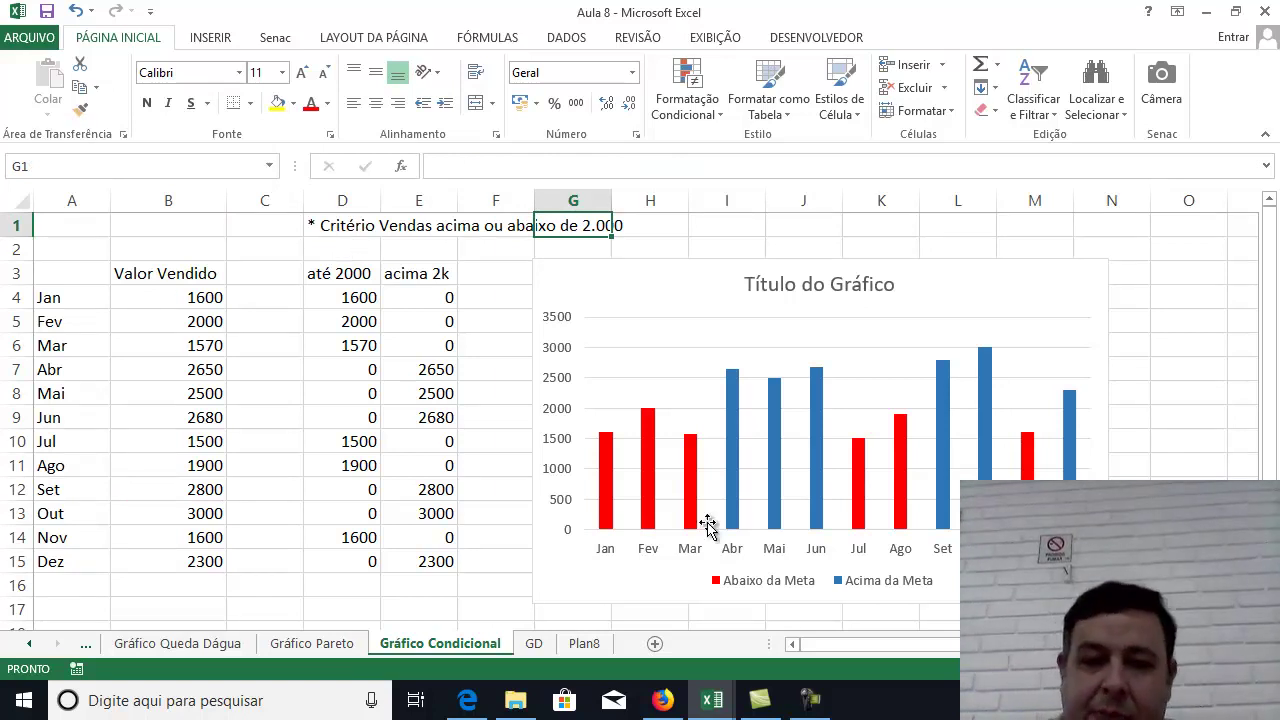
pyautogui.moveTo(686, 512)
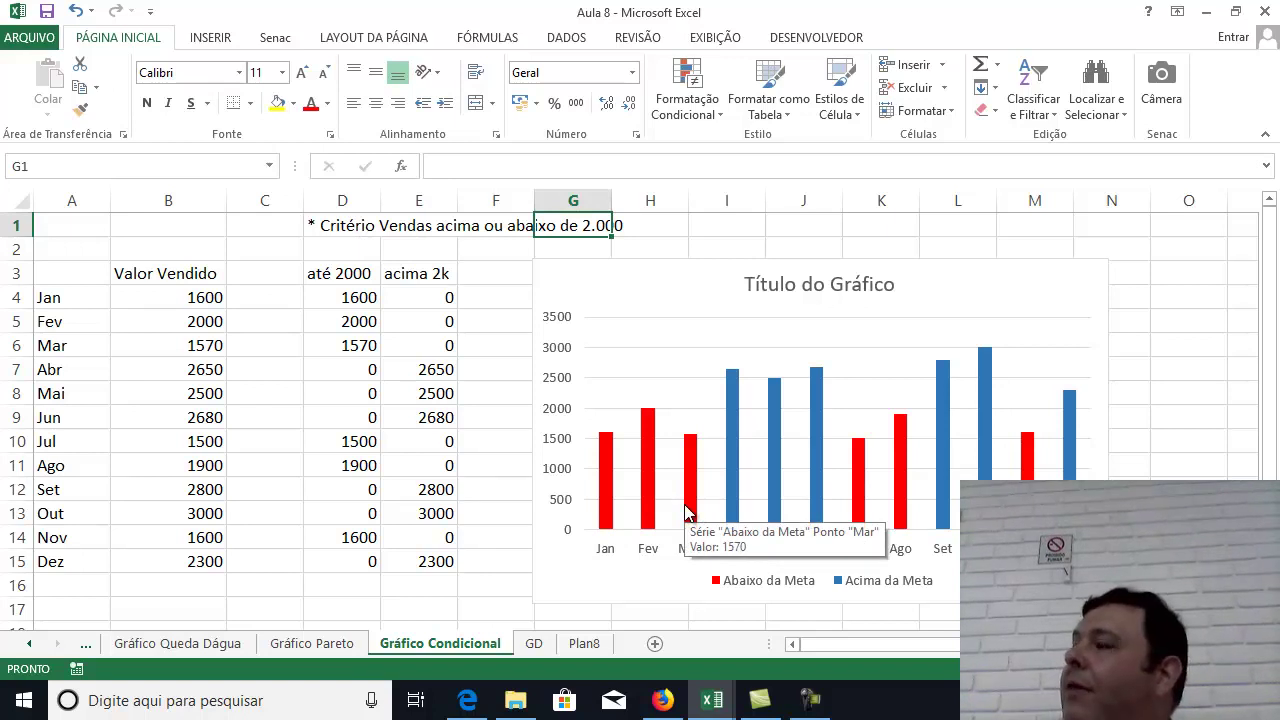
pyautogui.click(775, 500)
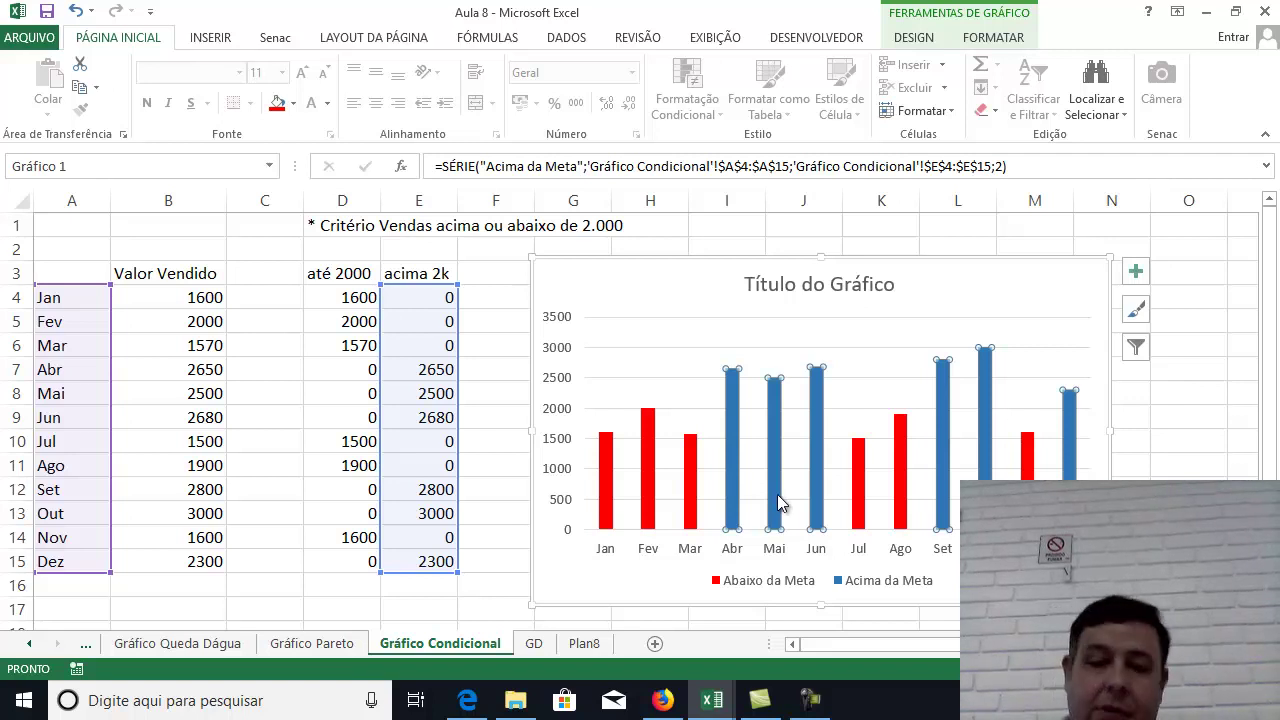
pyautogui.click(299, 607)
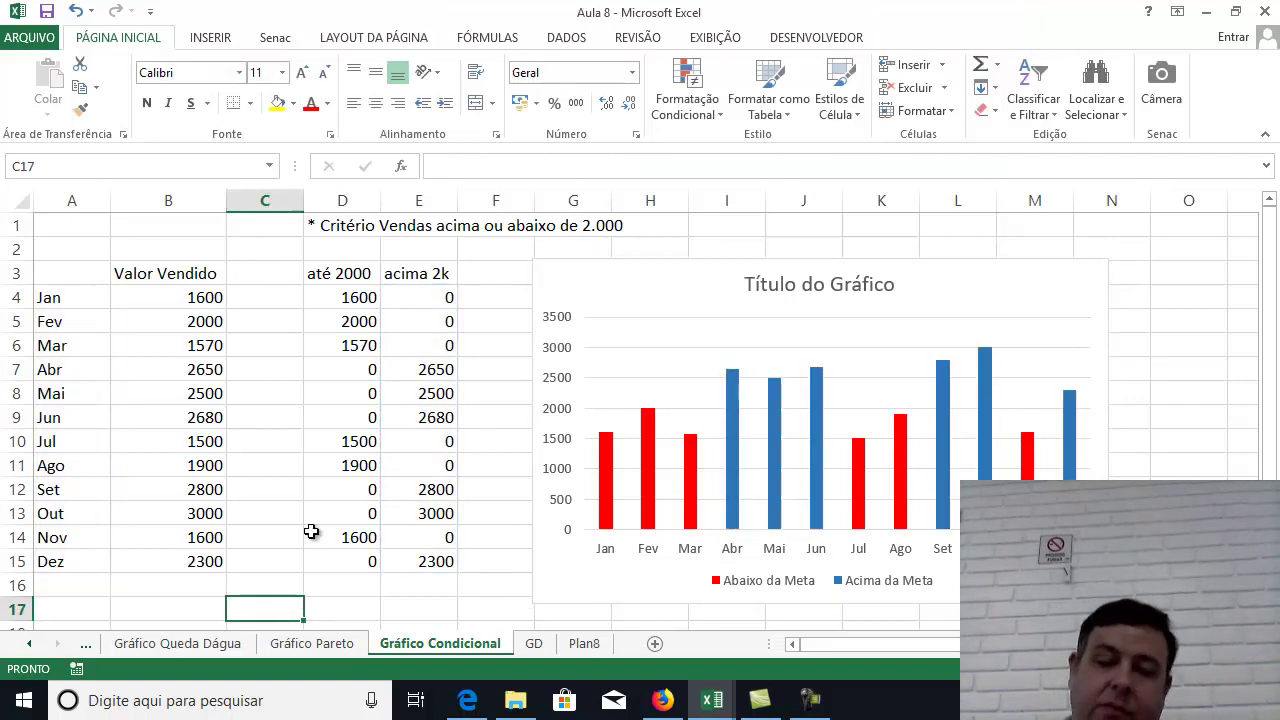
# Examine the SE formulas behind the até 2000 and acima 2k columns, leaving both formulas as they are.
pyautogui.click(352, 302)
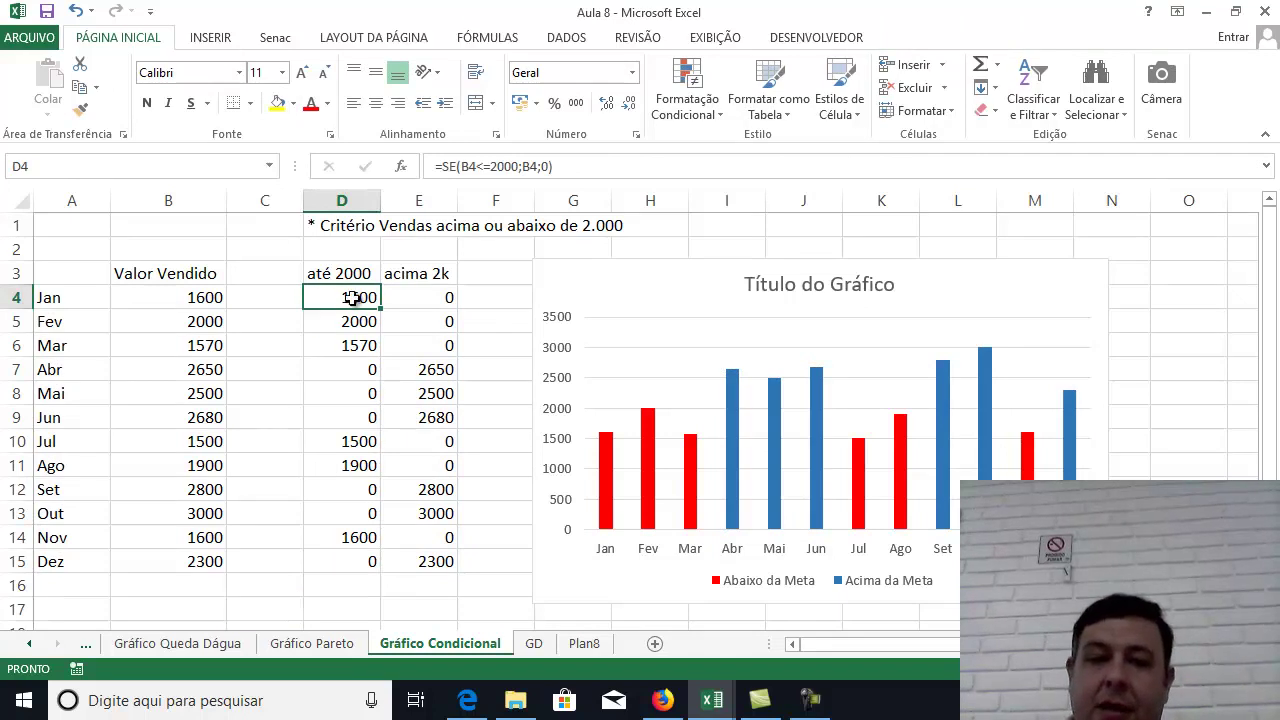
pyautogui.moveTo(352, 297); pyautogui.dragTo(326, 561)
pyautogui.moveTo(337, 274); pyautogui.dragTo(327, 566)
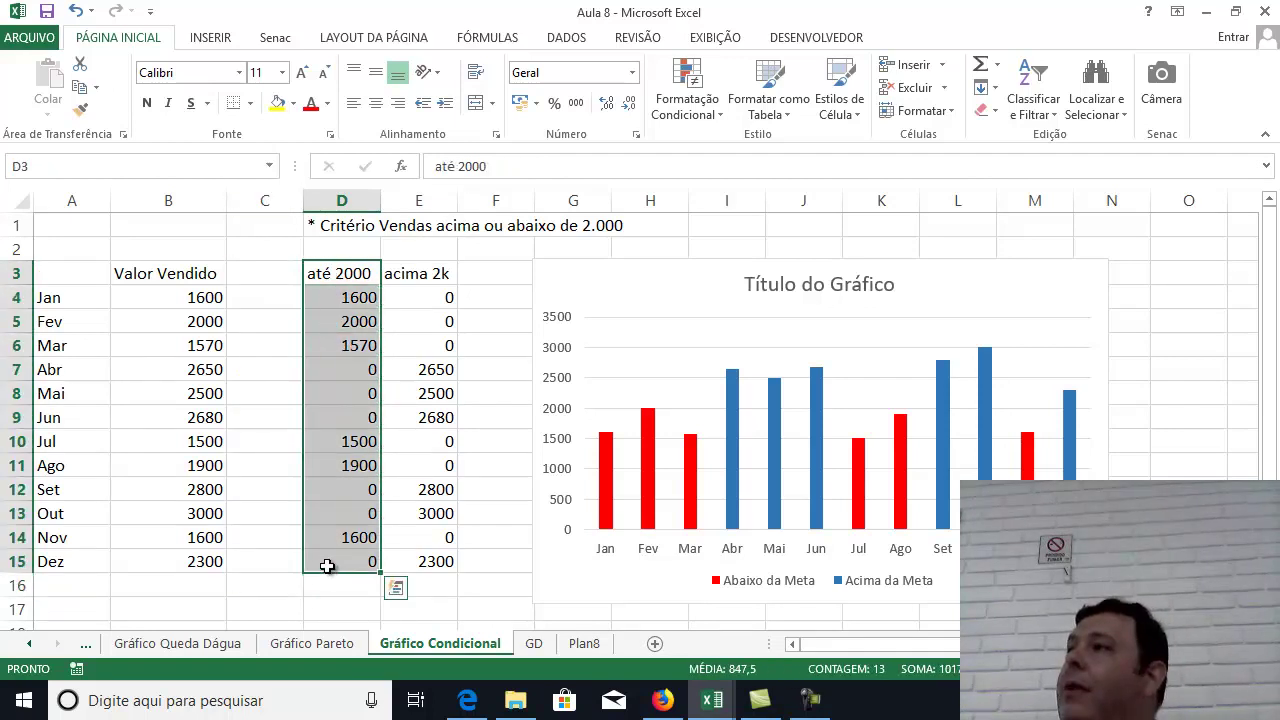
pyautogui.moveTo(421, 274); pyautogui.dragTo(408, 562)
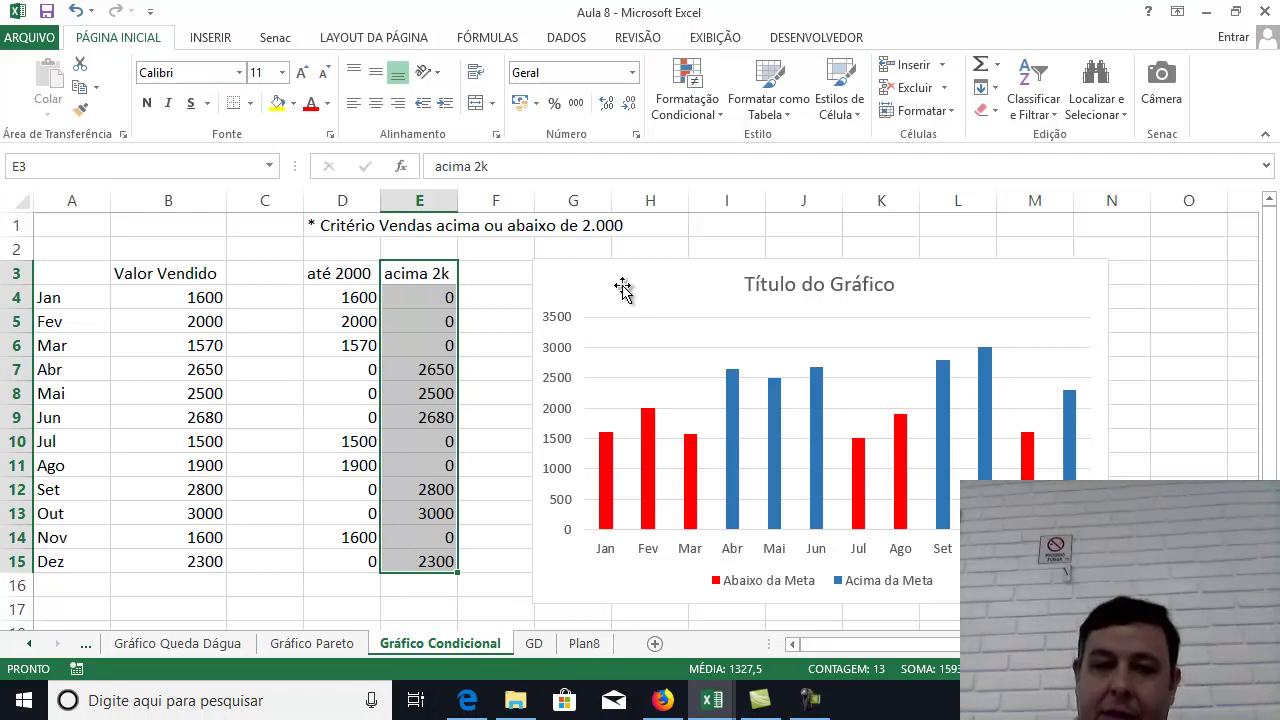
pyautogui.click(429, 316)
pyautogui.doubleClick(416, 296)
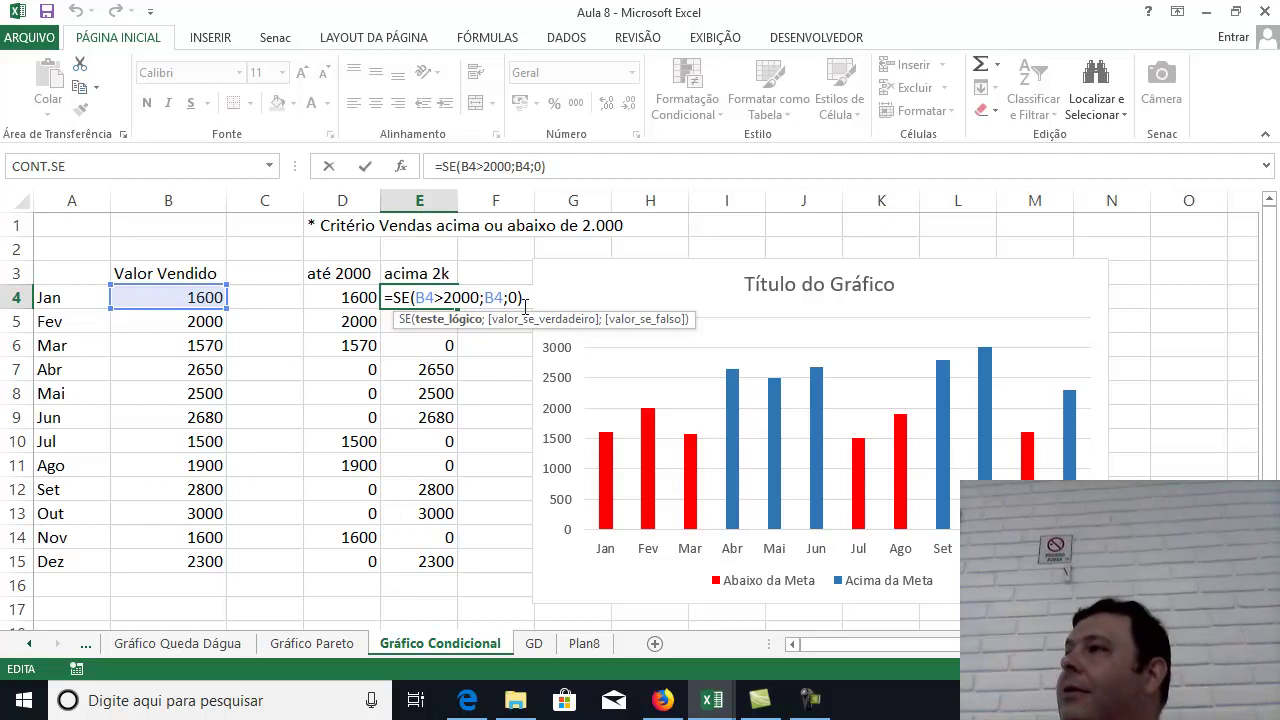
pyautogui.click(342, 297)
pyautogui.press('BackSpace')
pyautogui.press('BackSpace')
pyautogui.hotkey('ctrl', 'Return')
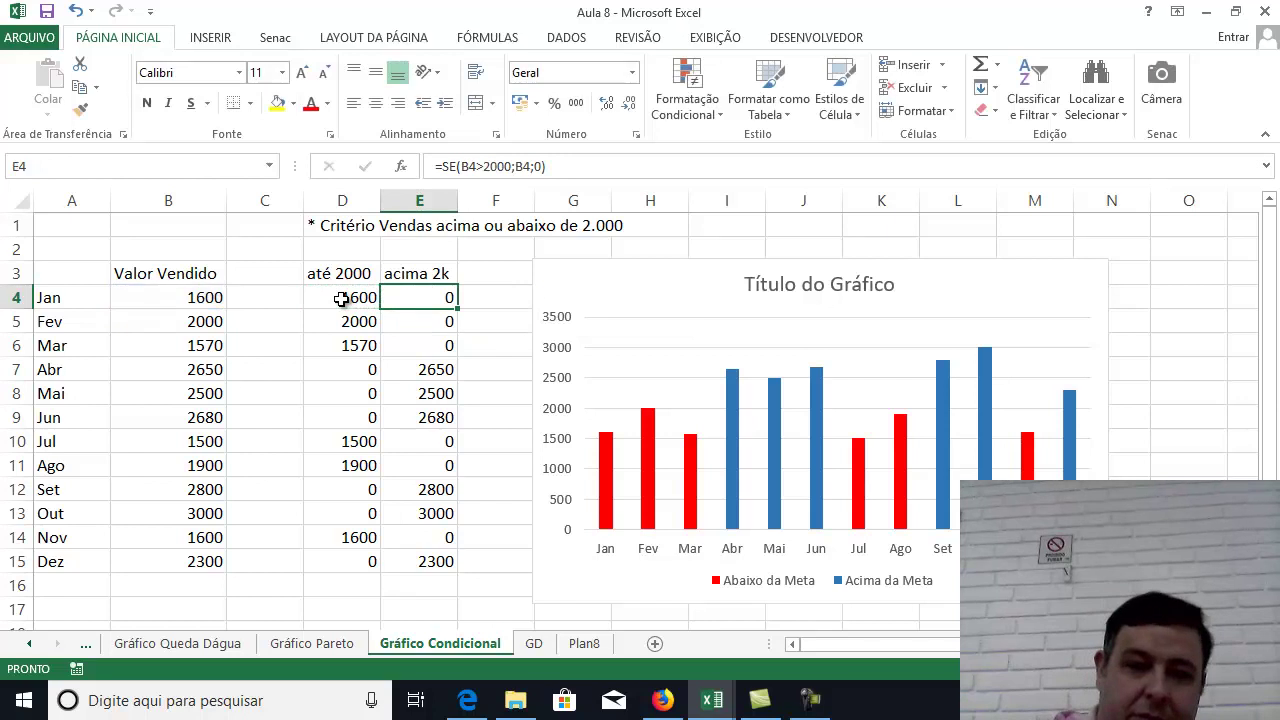
pyautogui.click(341, 298)
pyautogui.doubleClick(341, 298)
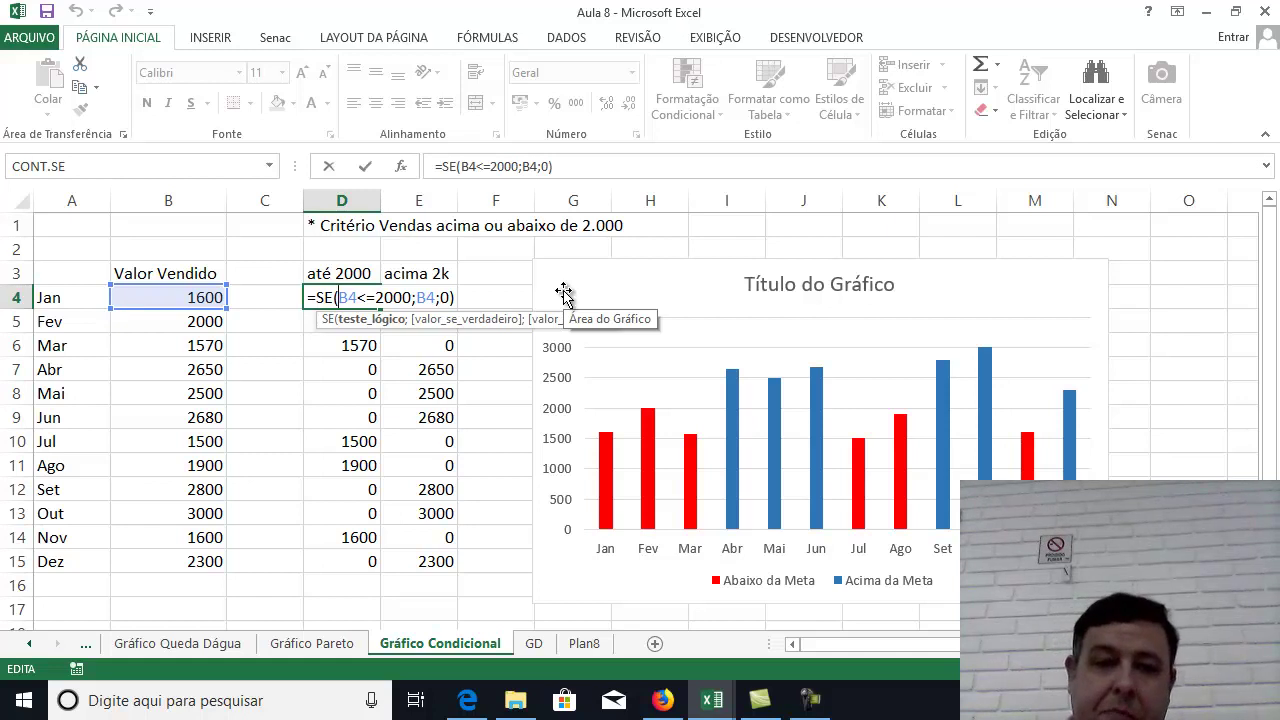
pyautogui.press('Return')
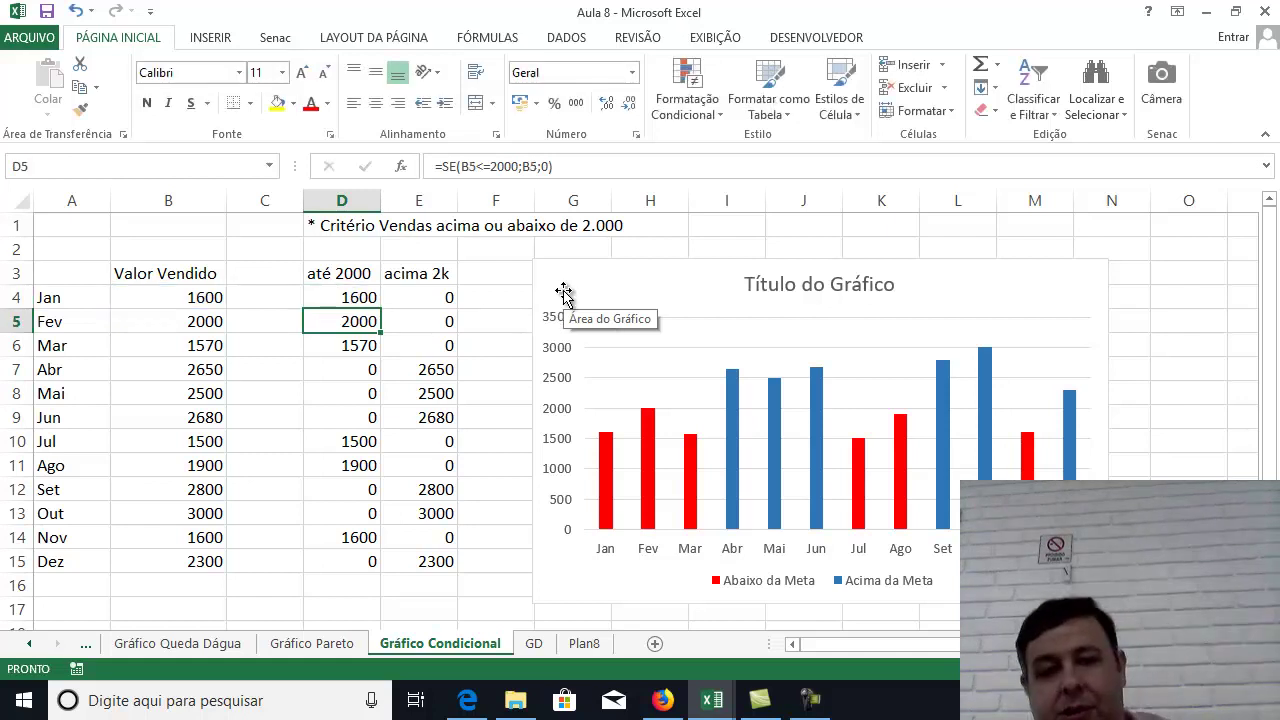
# Clear the formulas in D4:E15 under the até 2000 and acima 2k headings.
pyautogui.moveTo(357, 290); pyautogui.dragTo(420, 563)
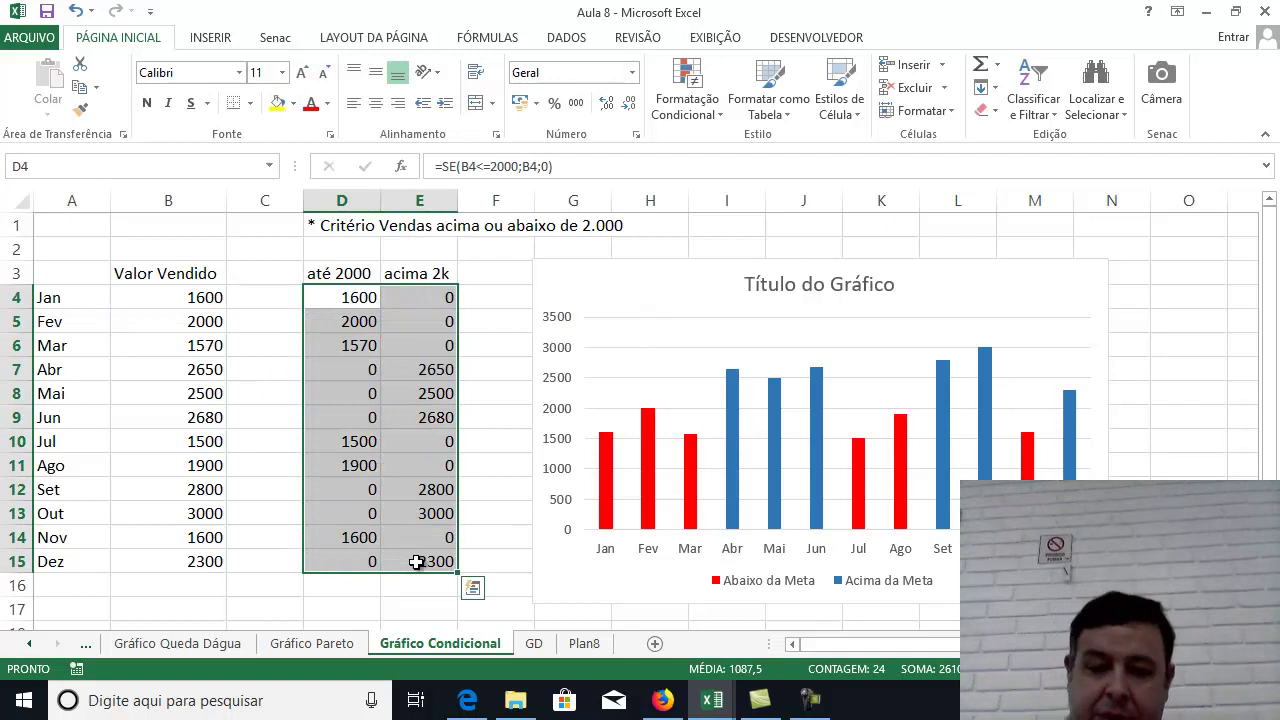
pyautogui.press('Delete')
pyautogui.click(343, 411)
# Enter =SE(B4<=2000;B4;0) in D4 and fill it down the até 2000 column to D15.
pyautogui.click(358, 298)
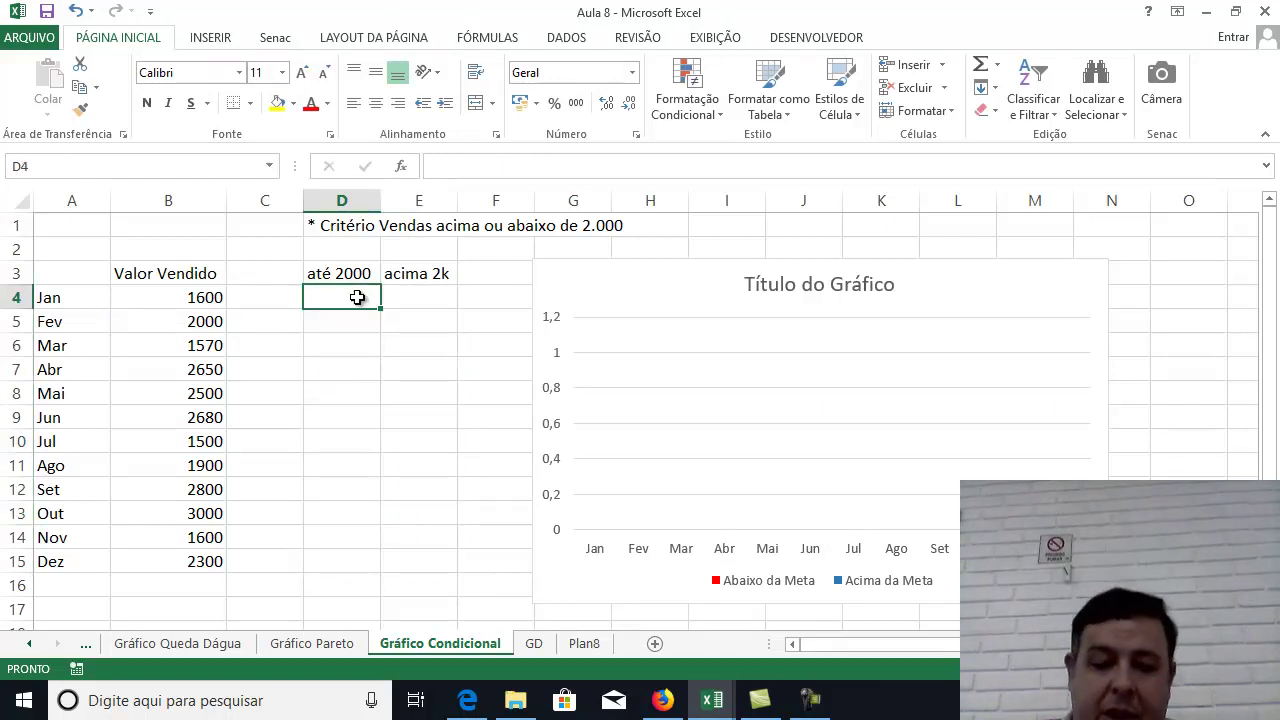
pyautogui.write('=Se(')
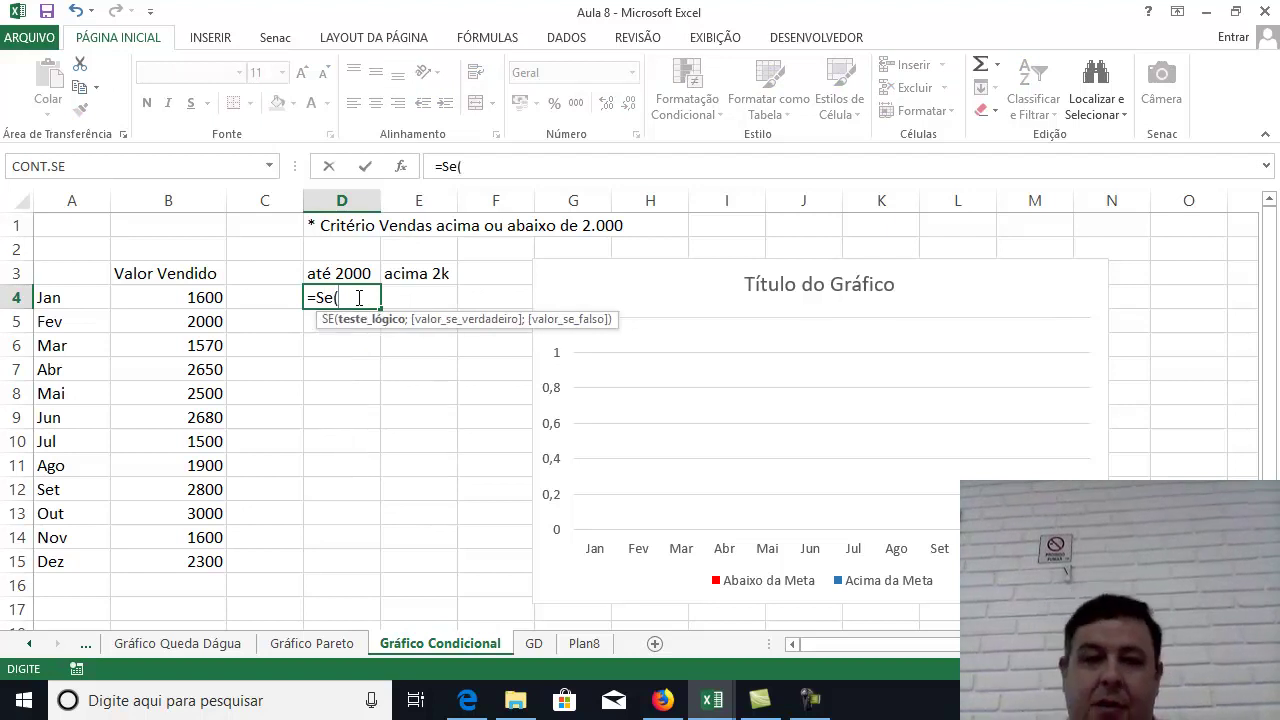
pyautogui.click(189, 297)
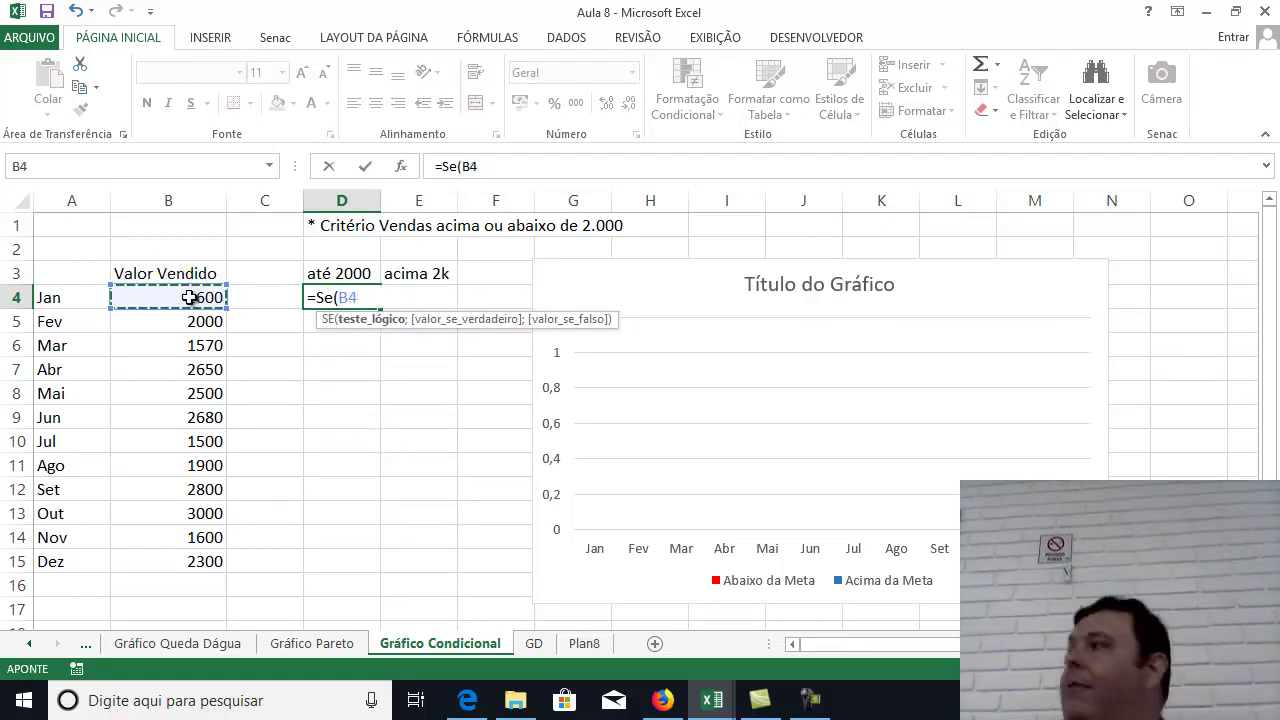
pyautogui.write('<=2')
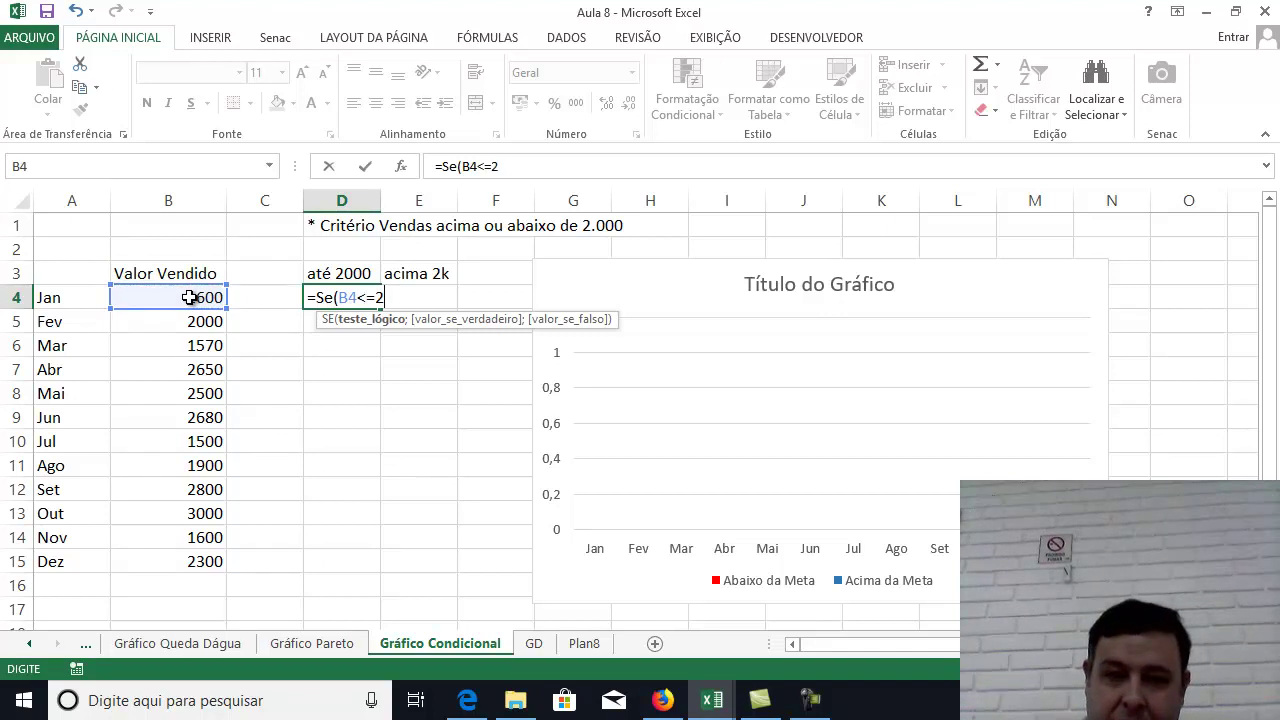
pyautogui.write('000;')
pyautogui.click(189, 297)
pyautogui.write(';0')
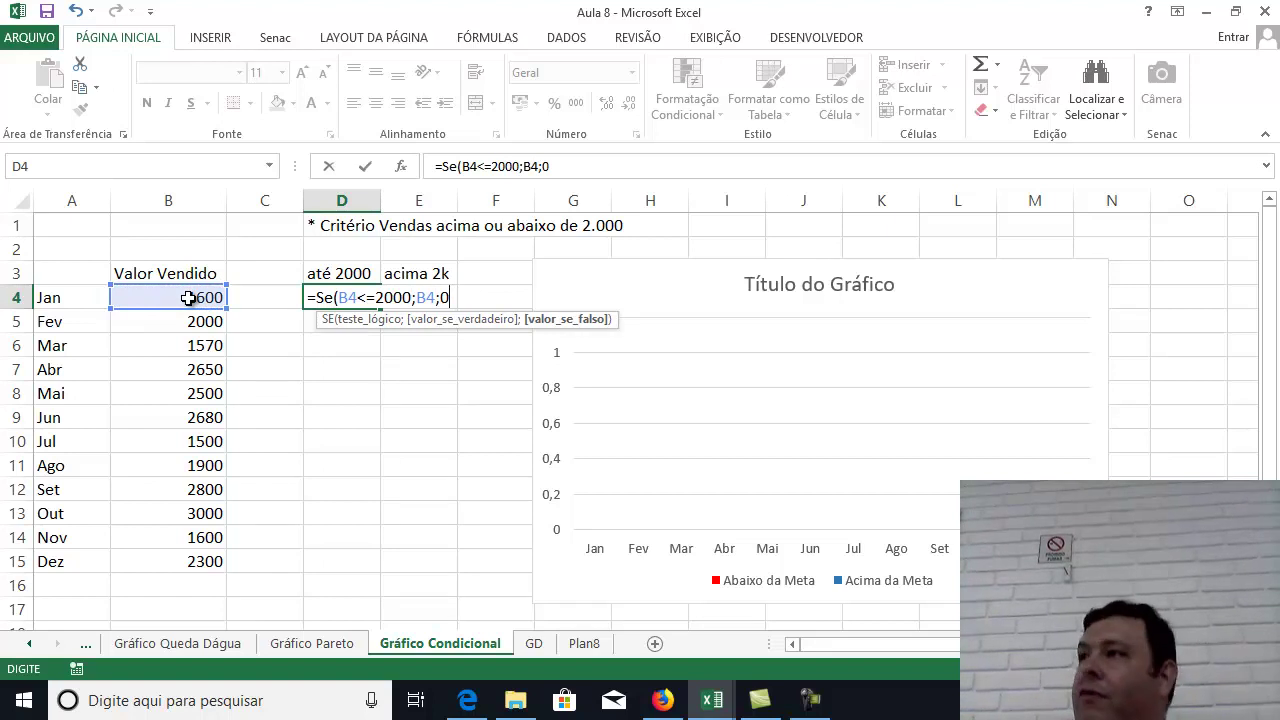
pyautogui.press('Return')
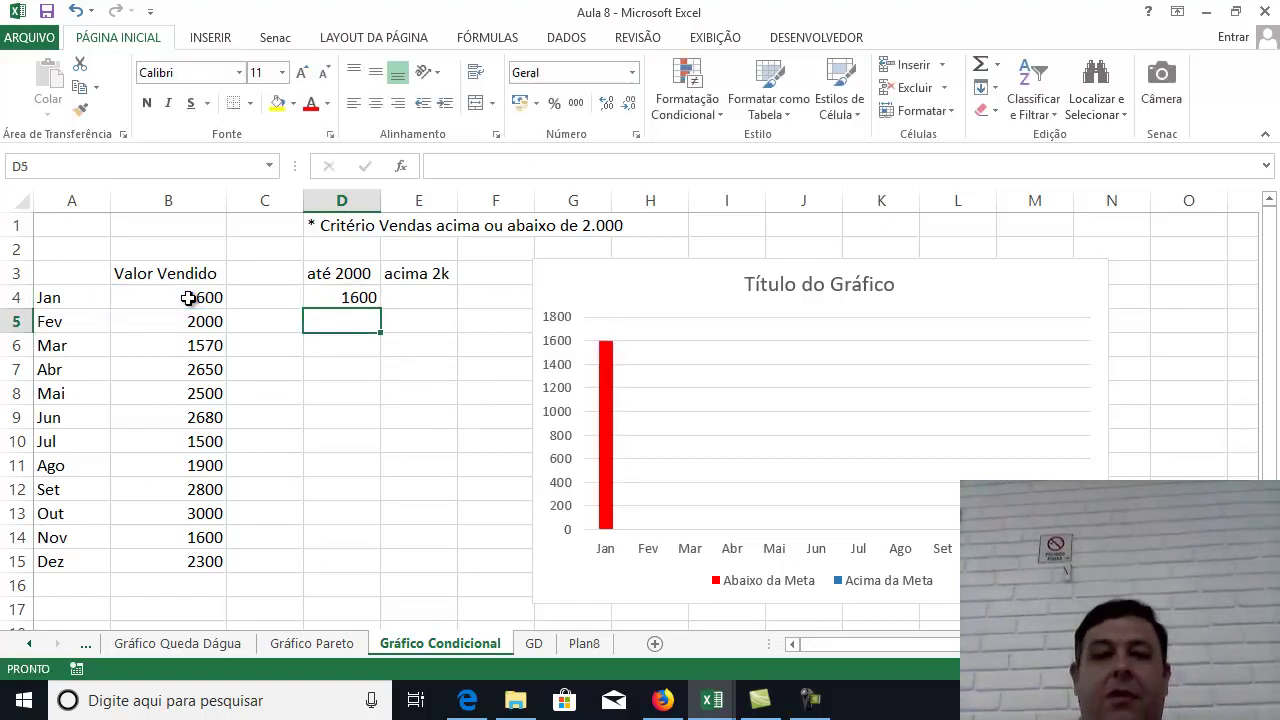
pyautogui.click(358, 300)
pyautogui.moveTo(380, 307); pyautogui.dragTo(375, 572)
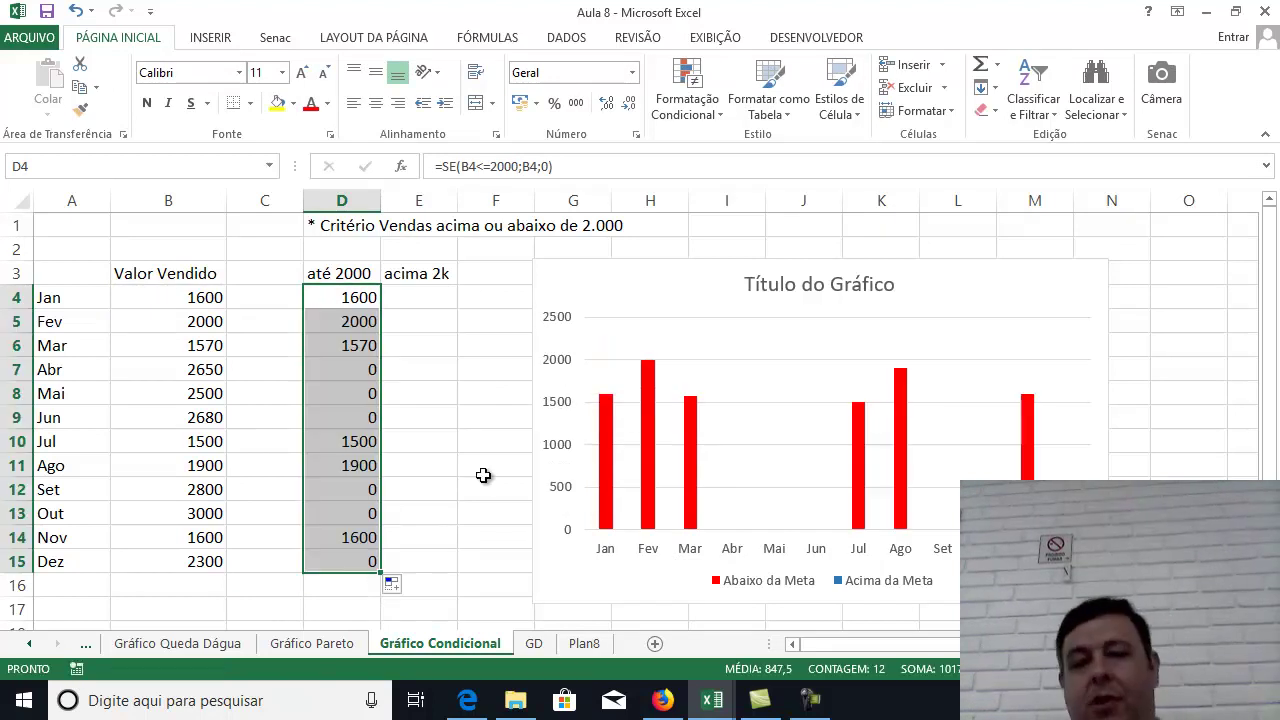
# Enter =SE(B4>2000;B4;0) in E4 and fill it down the acima 2k column to E15.
pyautogui.click(423, 302)
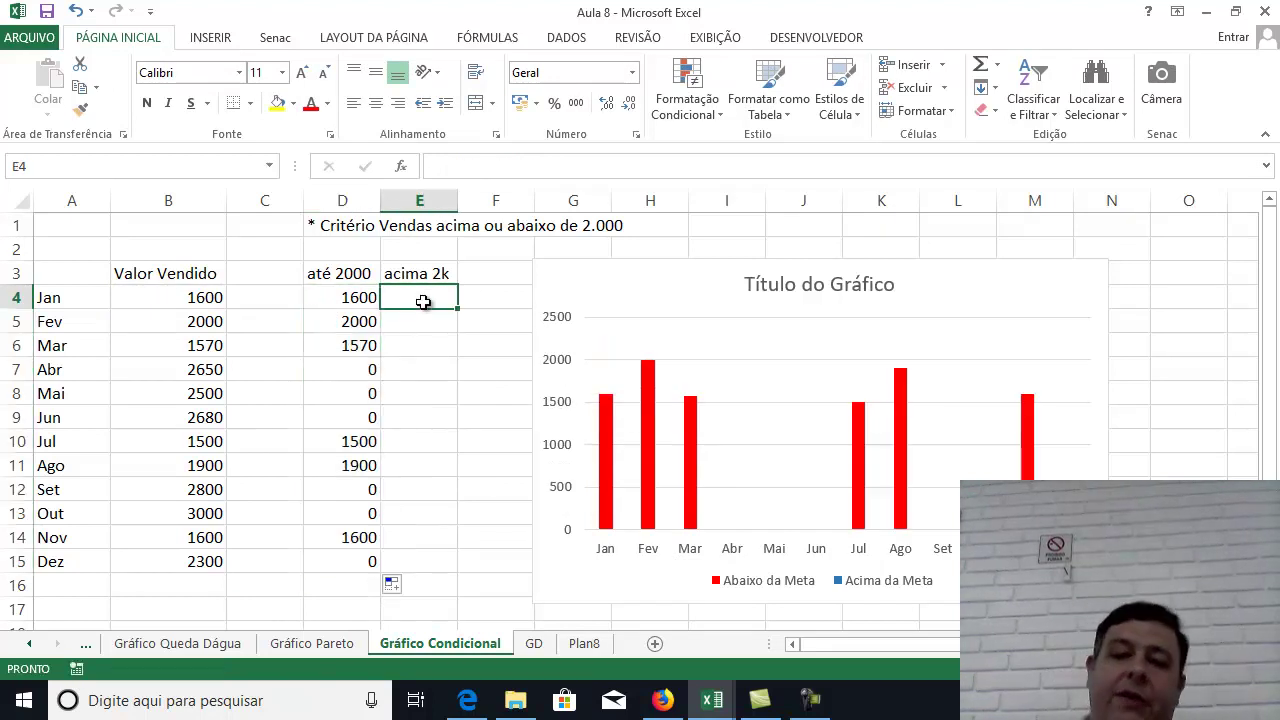
pyautogui.write('=')
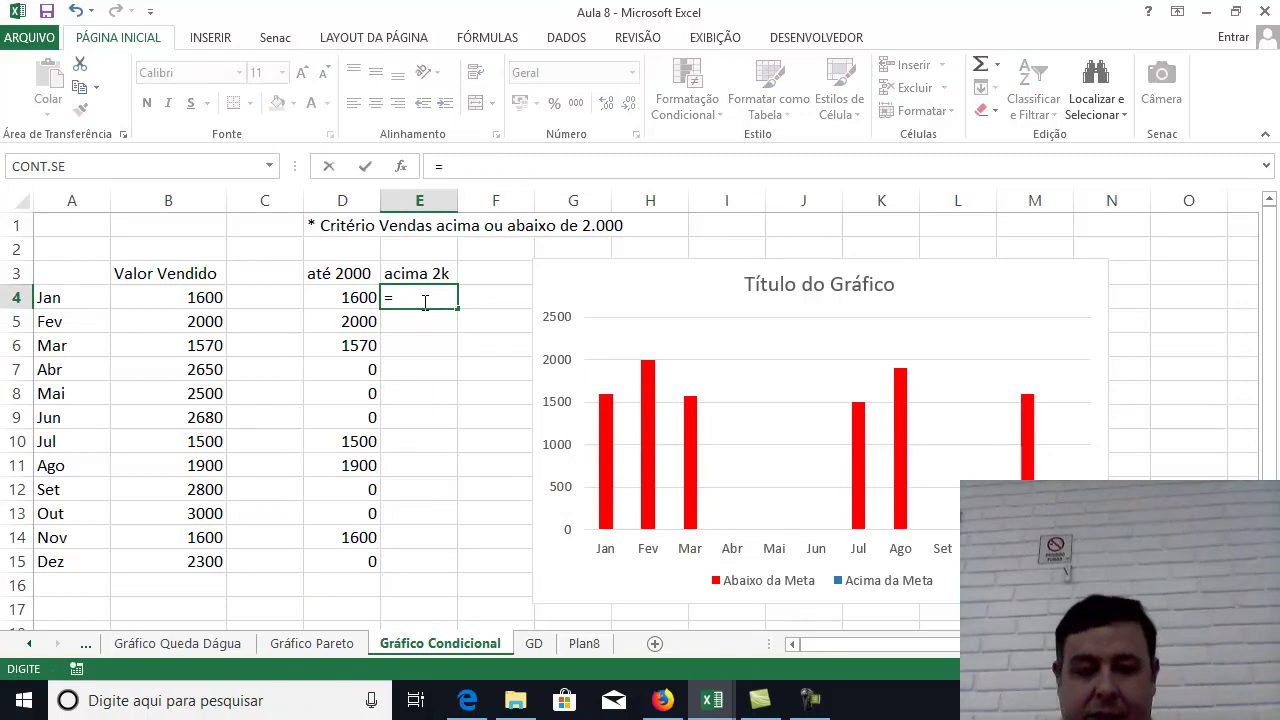
pyautogui.write('se(')
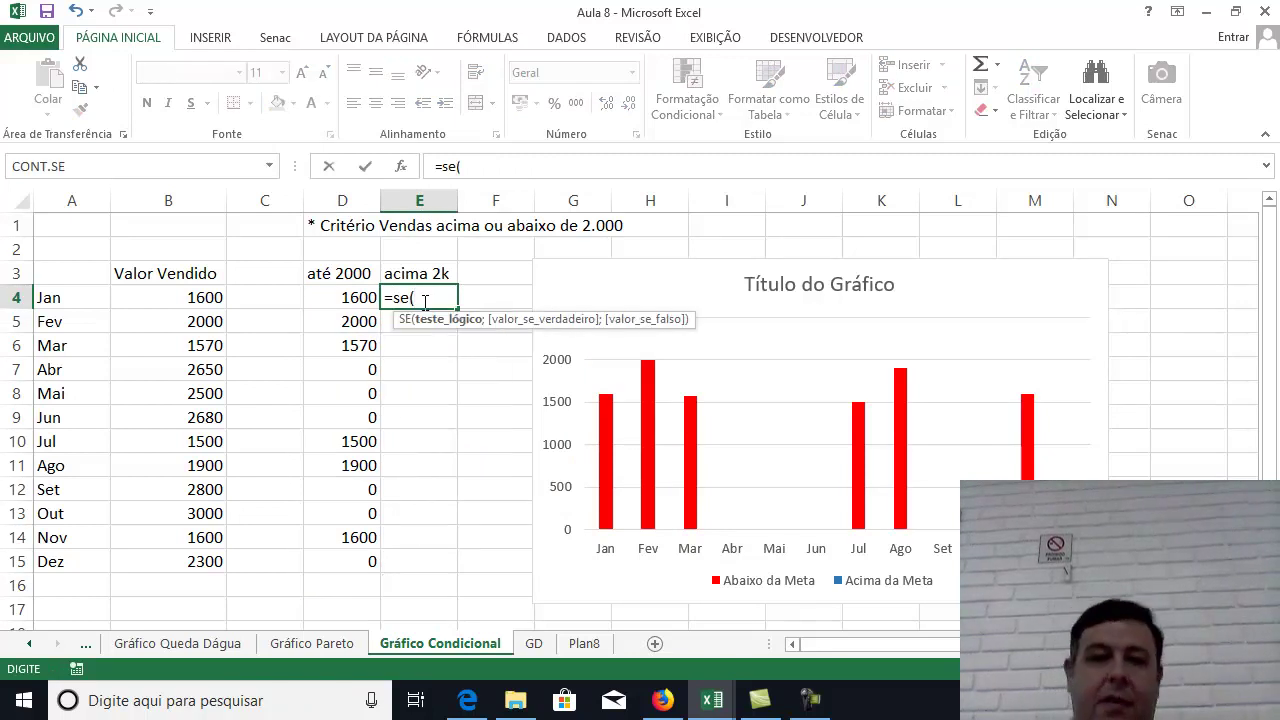
pyautogui.click(207, 297)
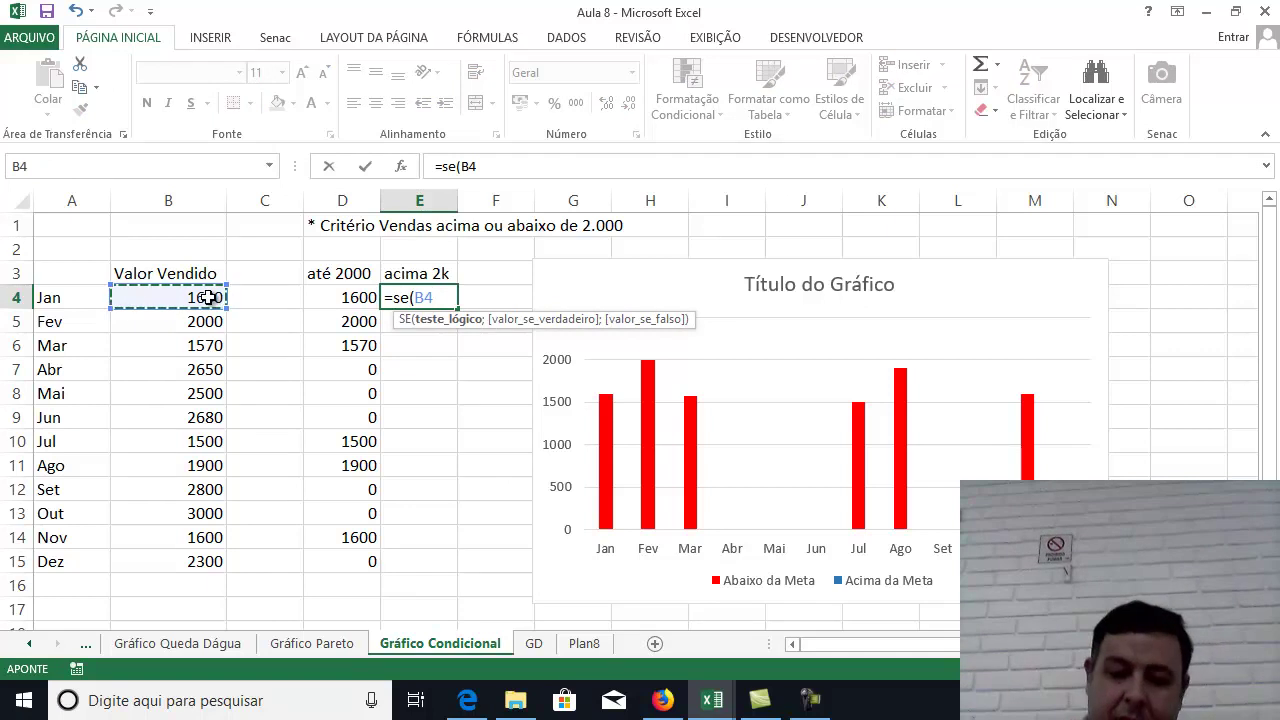
pyautogui.write('>2000;')
pyautogui.click(207, 297)
pyautogui.write(';0')
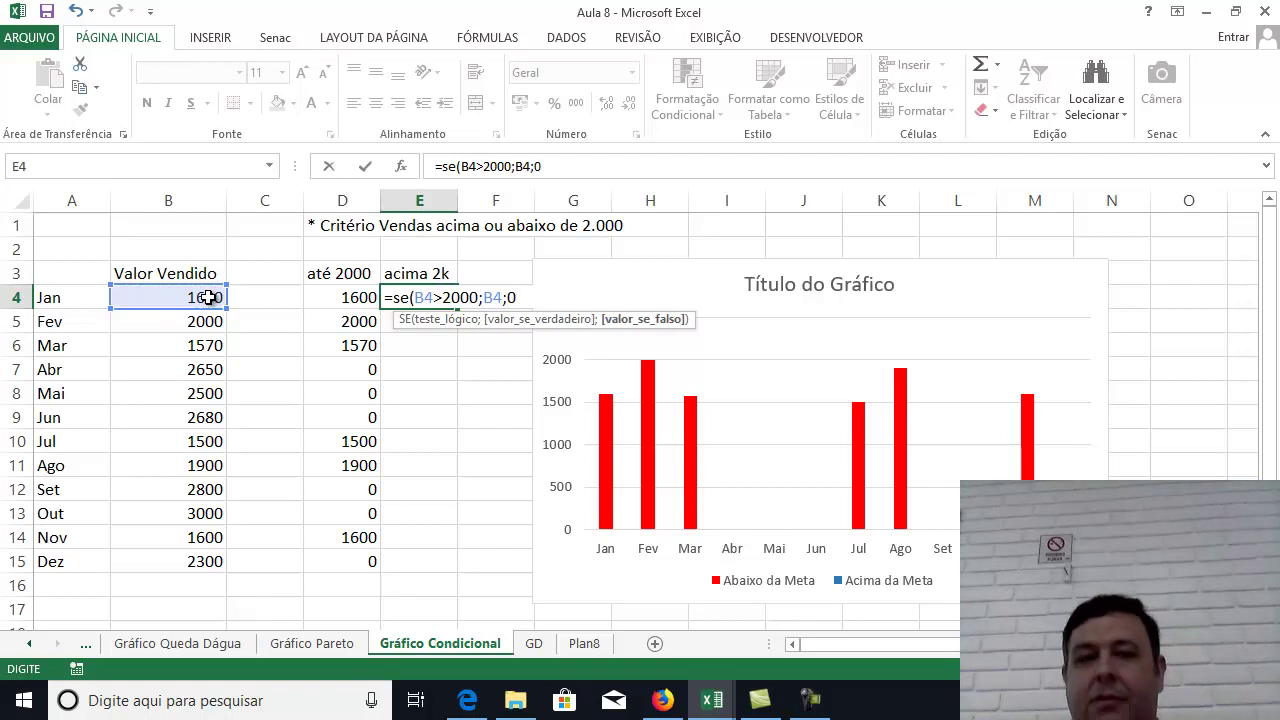
pyautogui.press('Return')
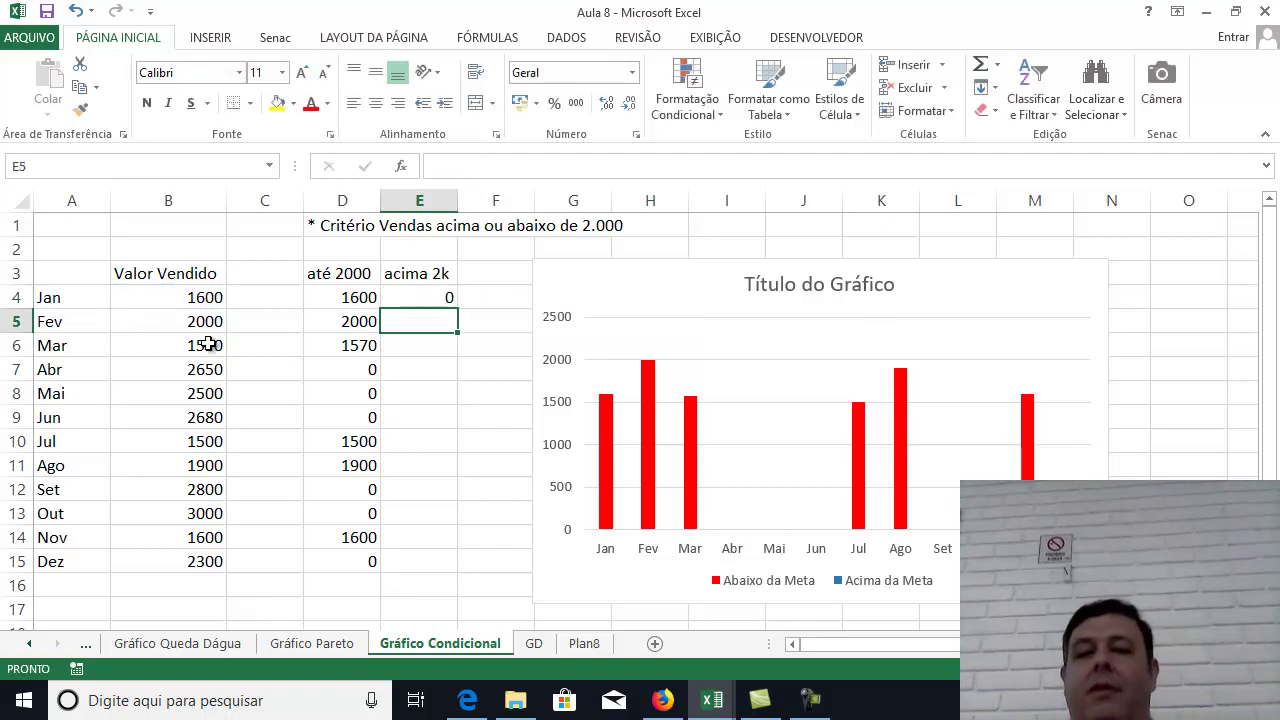
pyautogui.click(432, 300)
pyautogui.moveTo(457, 310); pyautogui.dragTo(460, 572)
pyautogui.click(485, 268)
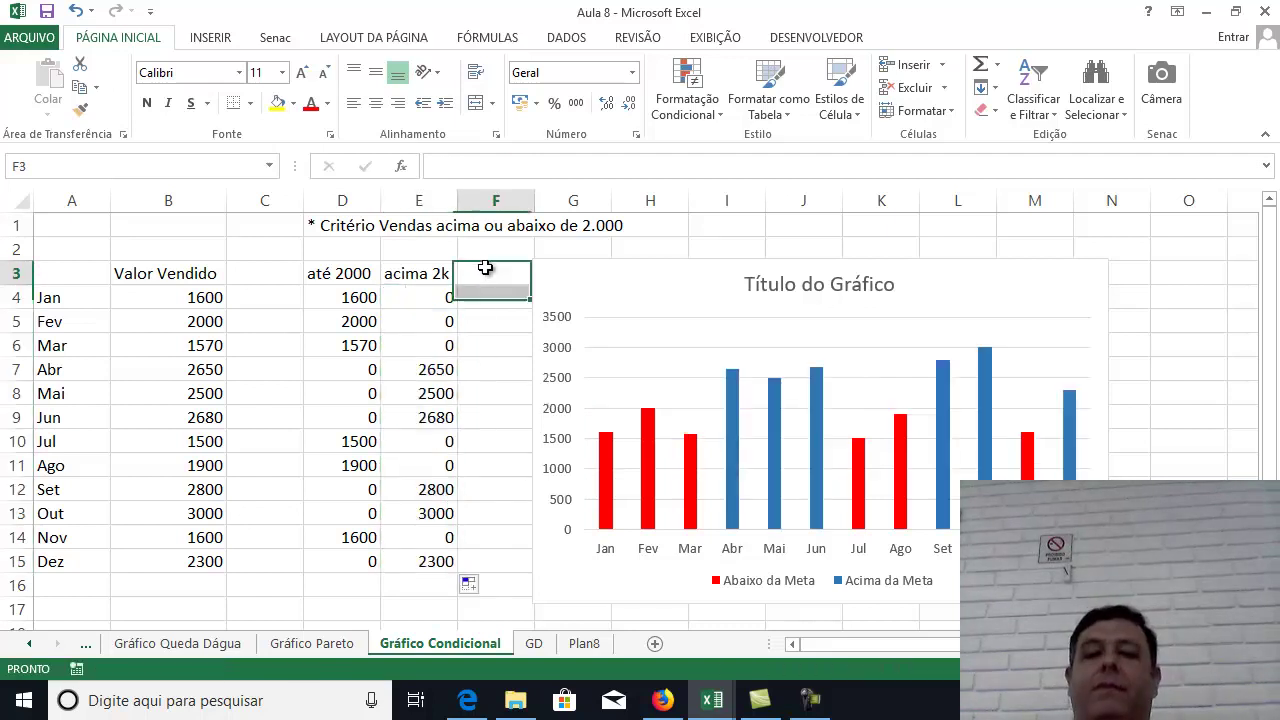
# Move the existing conditional chart away from the table so it starts at about column O, and deselect it.
pyautogui.click(600, 271)
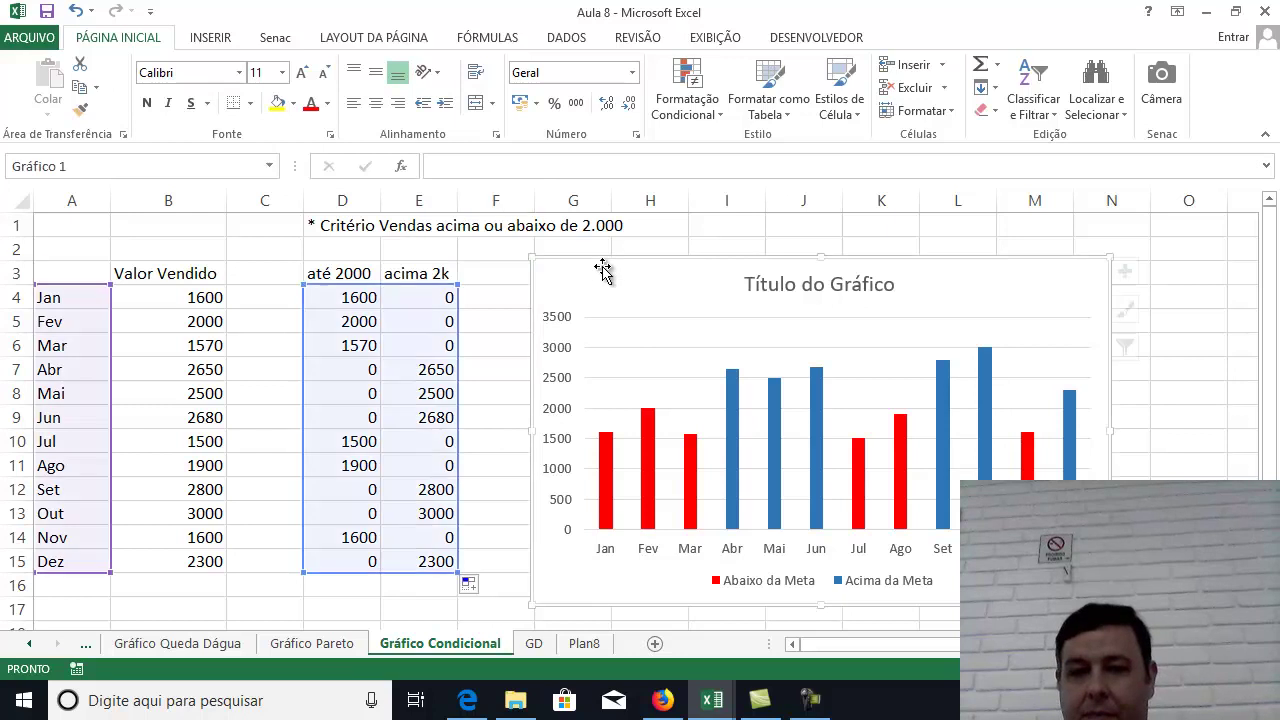
pyautogui.moveTo(563, 260); pyautogui.dragTo(1208, 268)
pyautogui.click(600, 273)
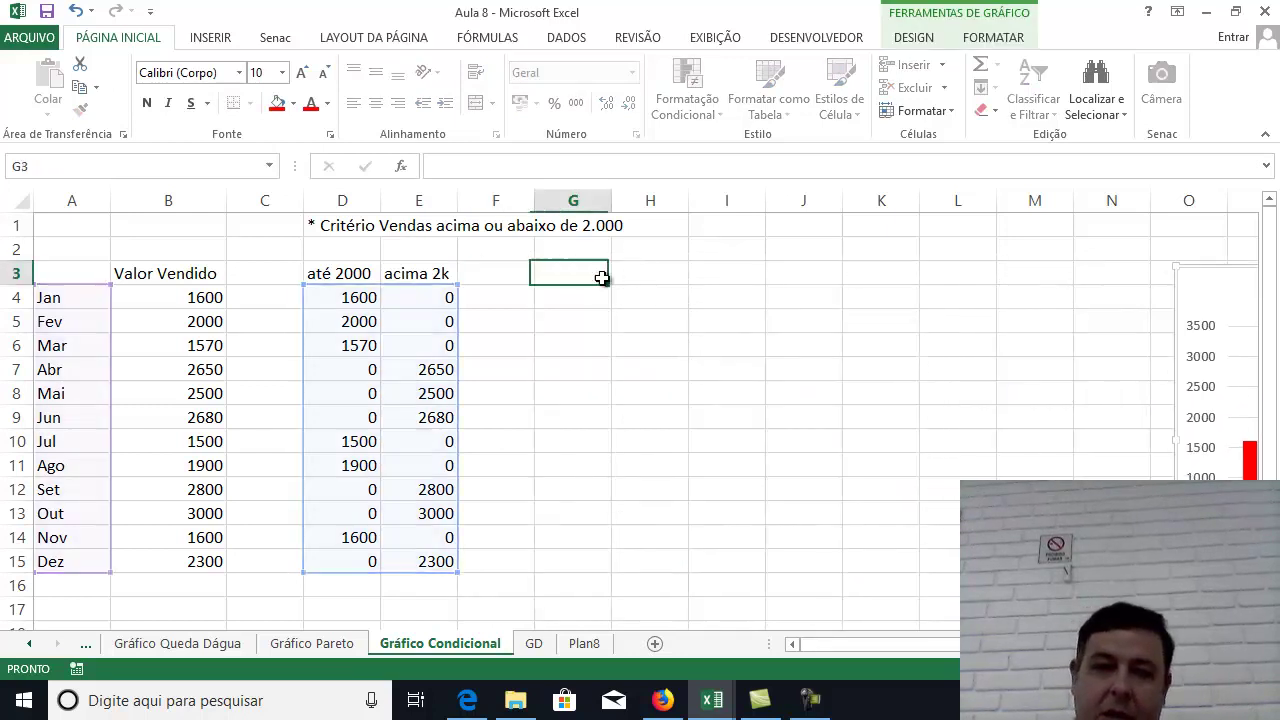
pyautogui.click(496, 293)
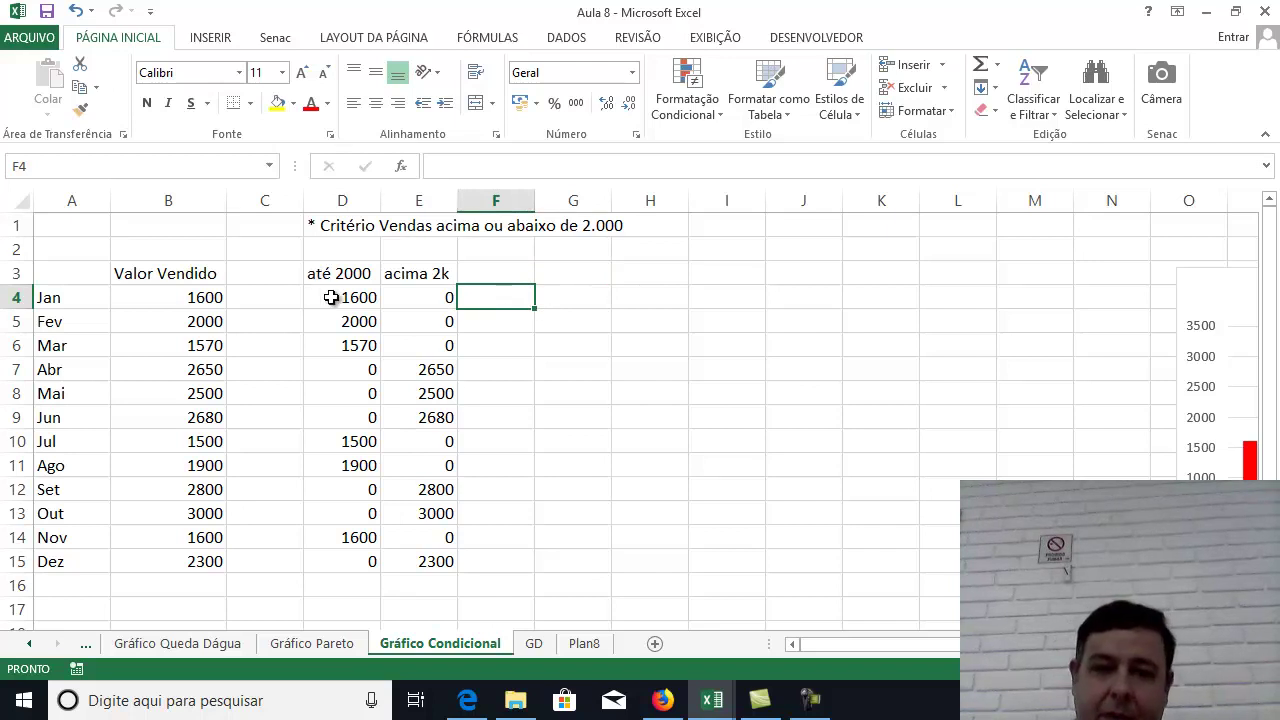
# Insert a clustered column chart from D4:E15 and place it beside the table, starting at about column G.
pyautogui.moveTo(331, 297); pyautogui.dragTo(445, 566)
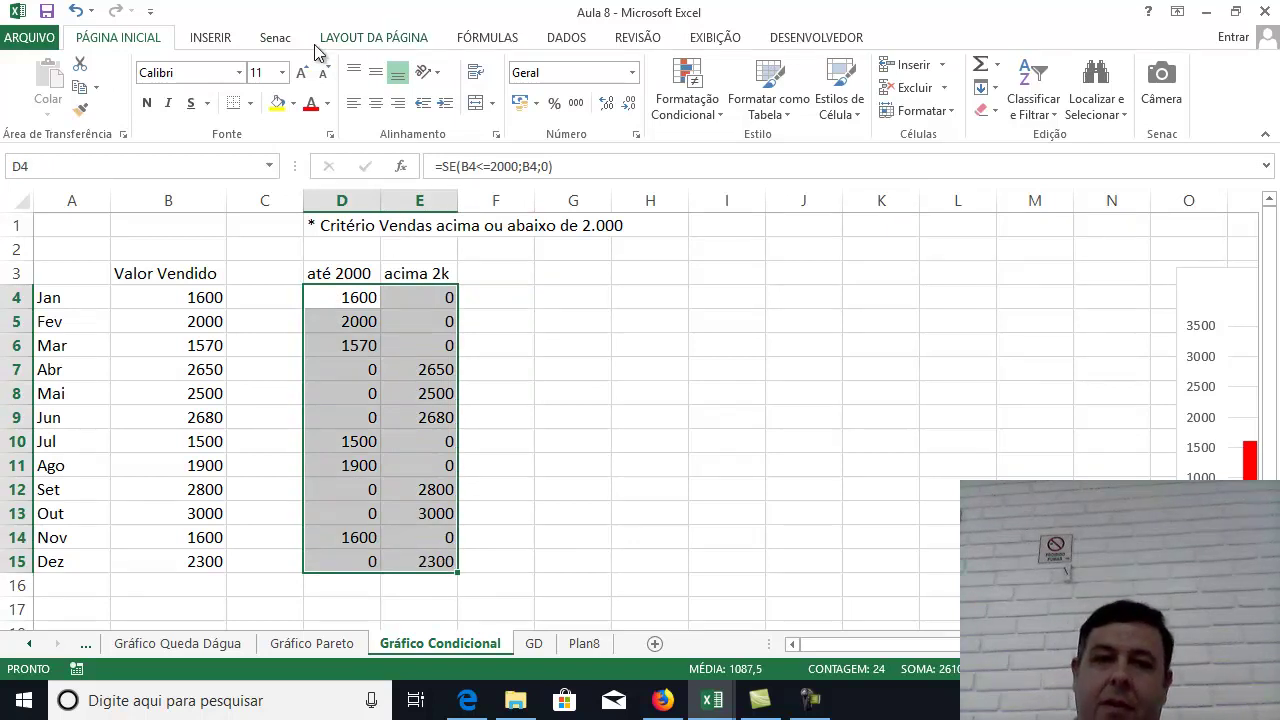
pyautogui.click(212, 38)
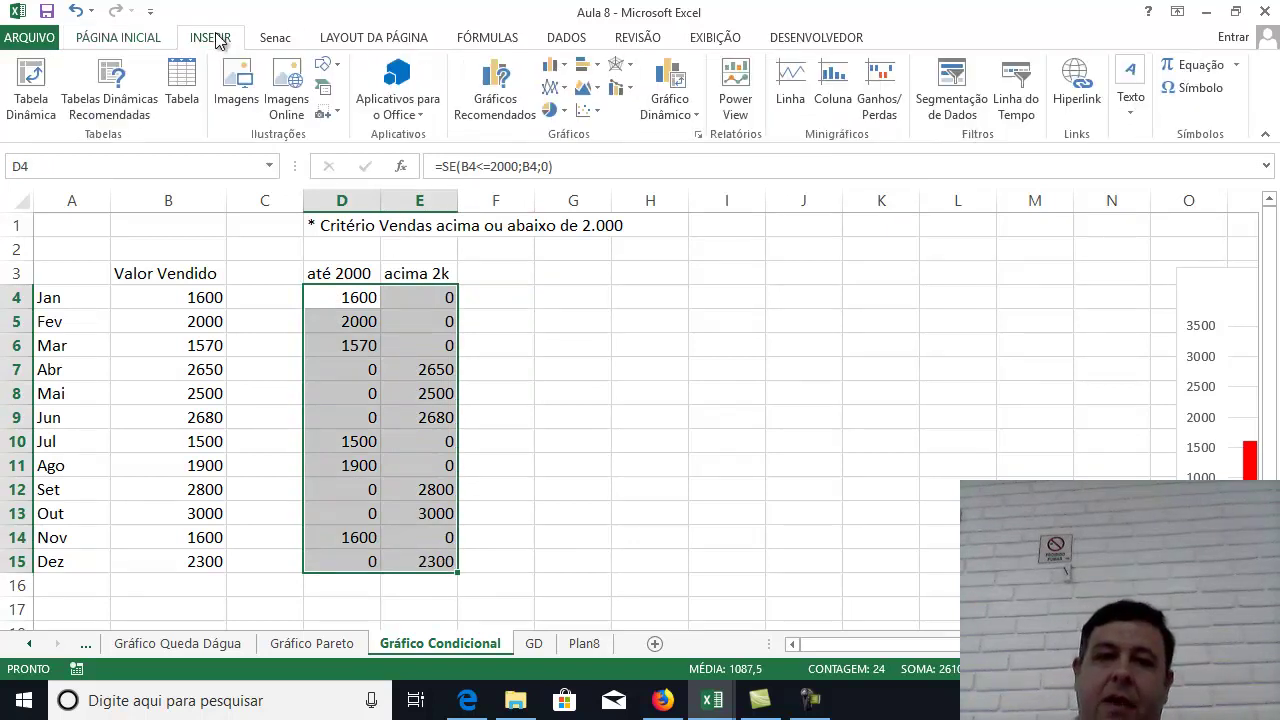
pyautogui.click(559, 70)
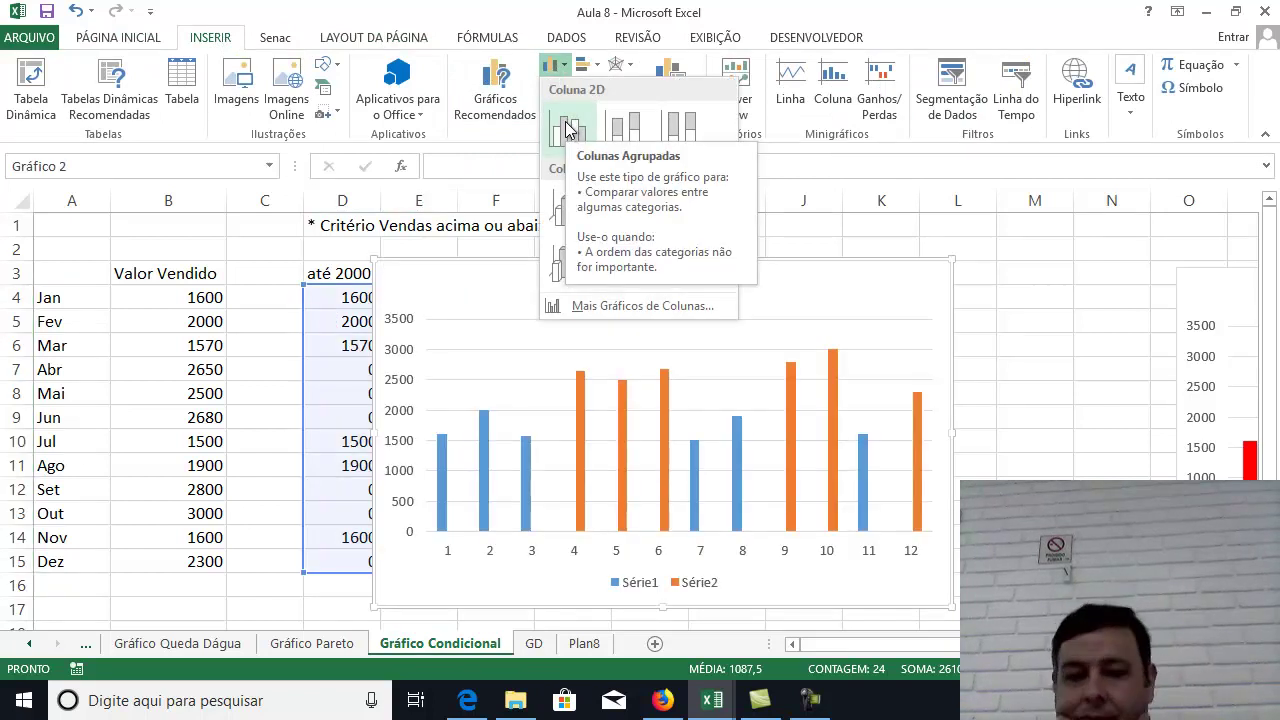
pyautogui.click(566, 130)
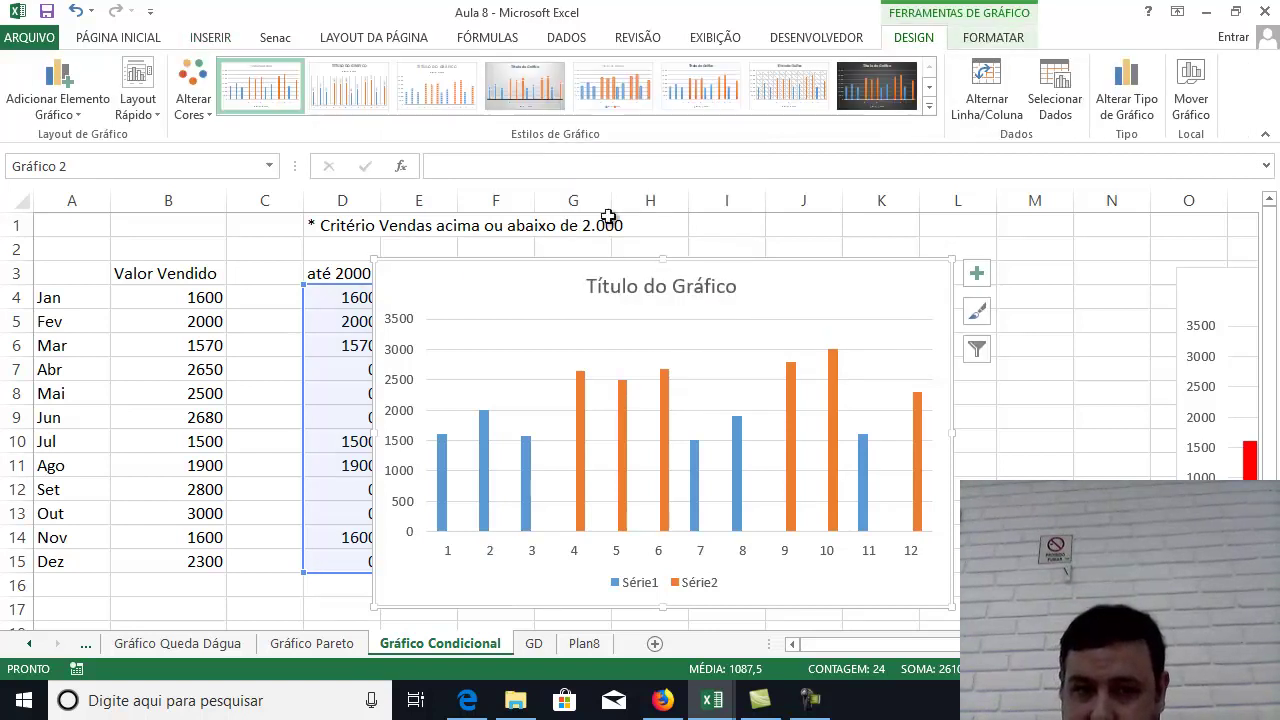
pyautogui.moveTo(686, 263); pyautogui.dragTo(826, 257)
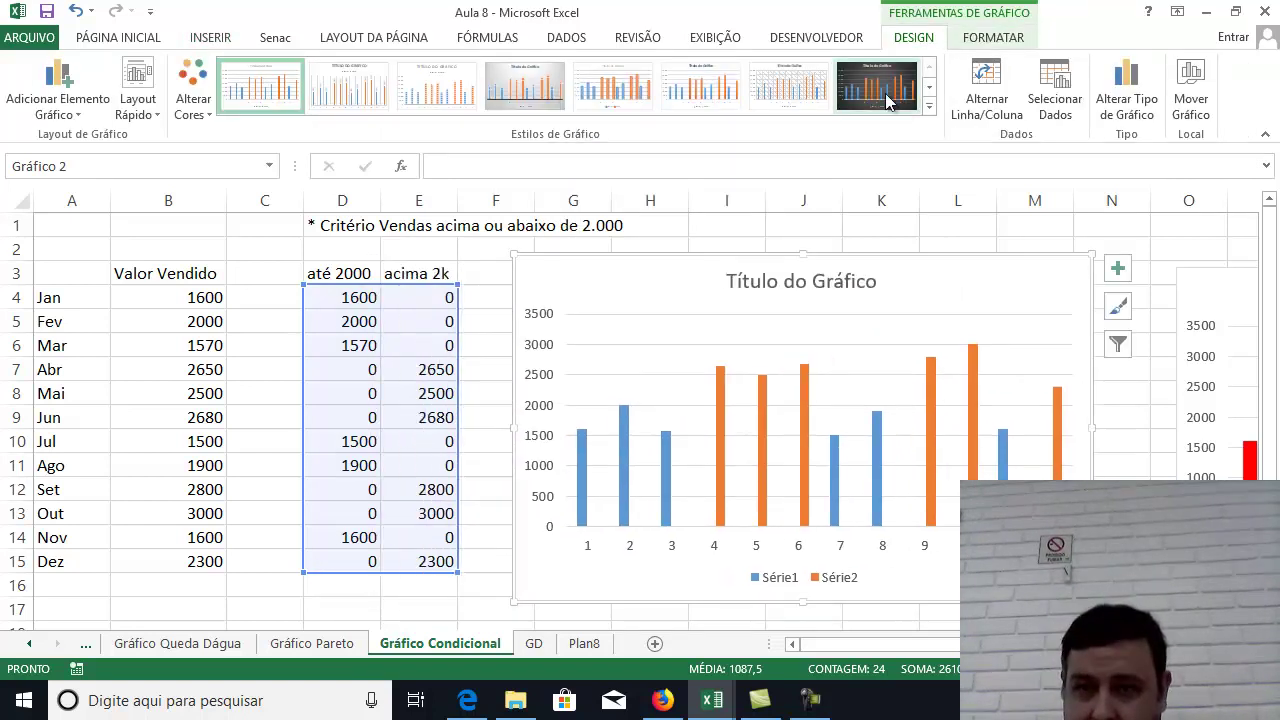
# Apply the dark chart style and use the months in A4:A15 as the horizontal axis labels.
pyautogui.click(876, 85)
pyautogui.click(1040, 112)
pyautogui.click(718, 203)
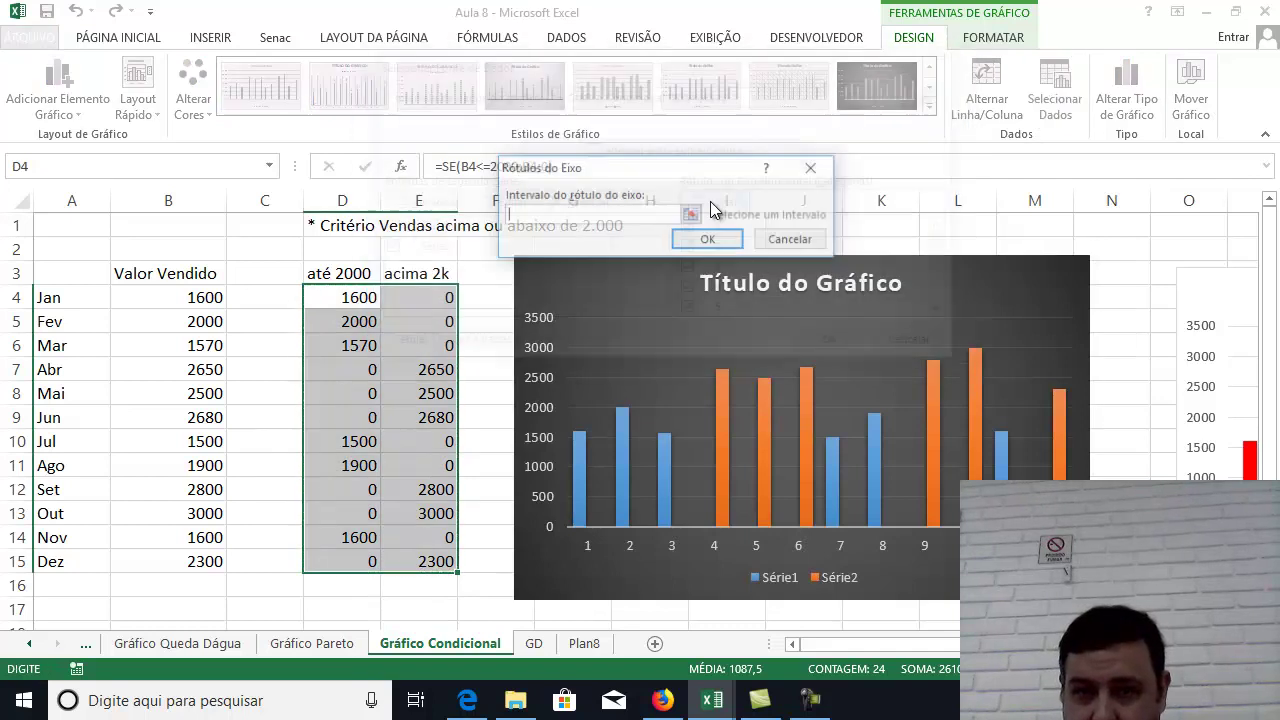
pyautogui.moveTo(65, 296); pyautogui.dragTo(62, 562)
pyautogui.click(719, 245)
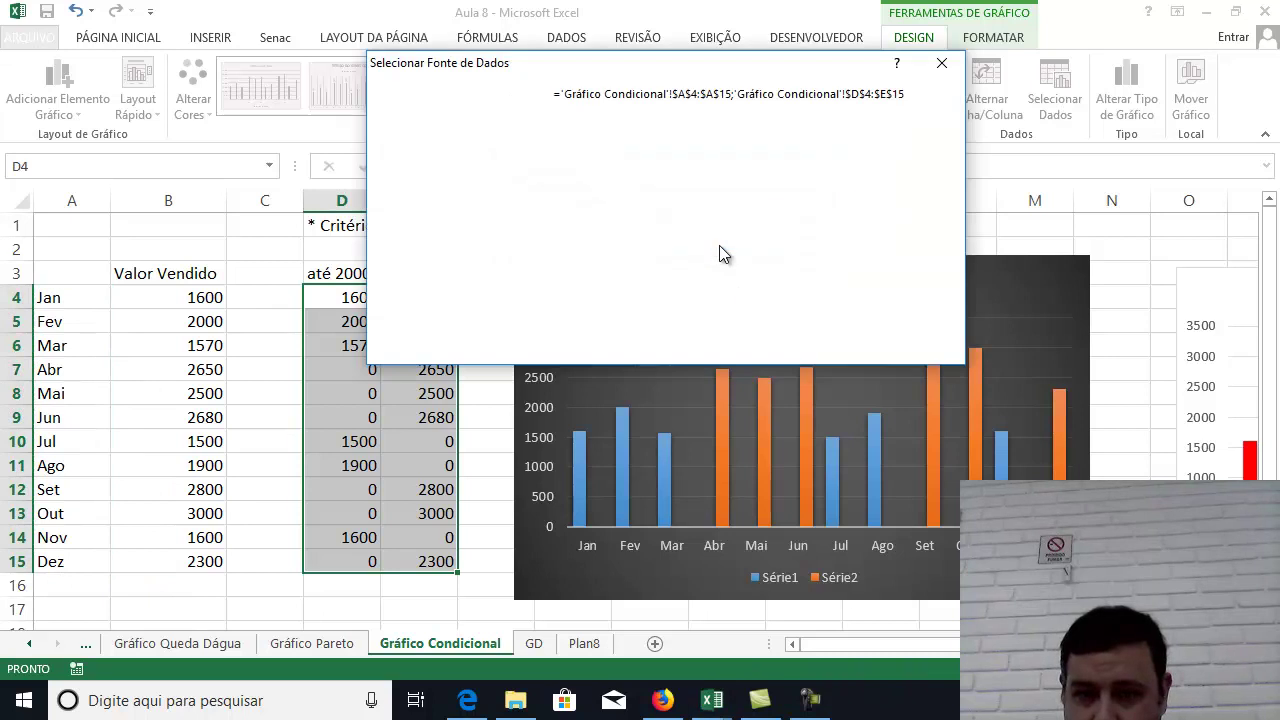
pyautogui.click(835, 346)
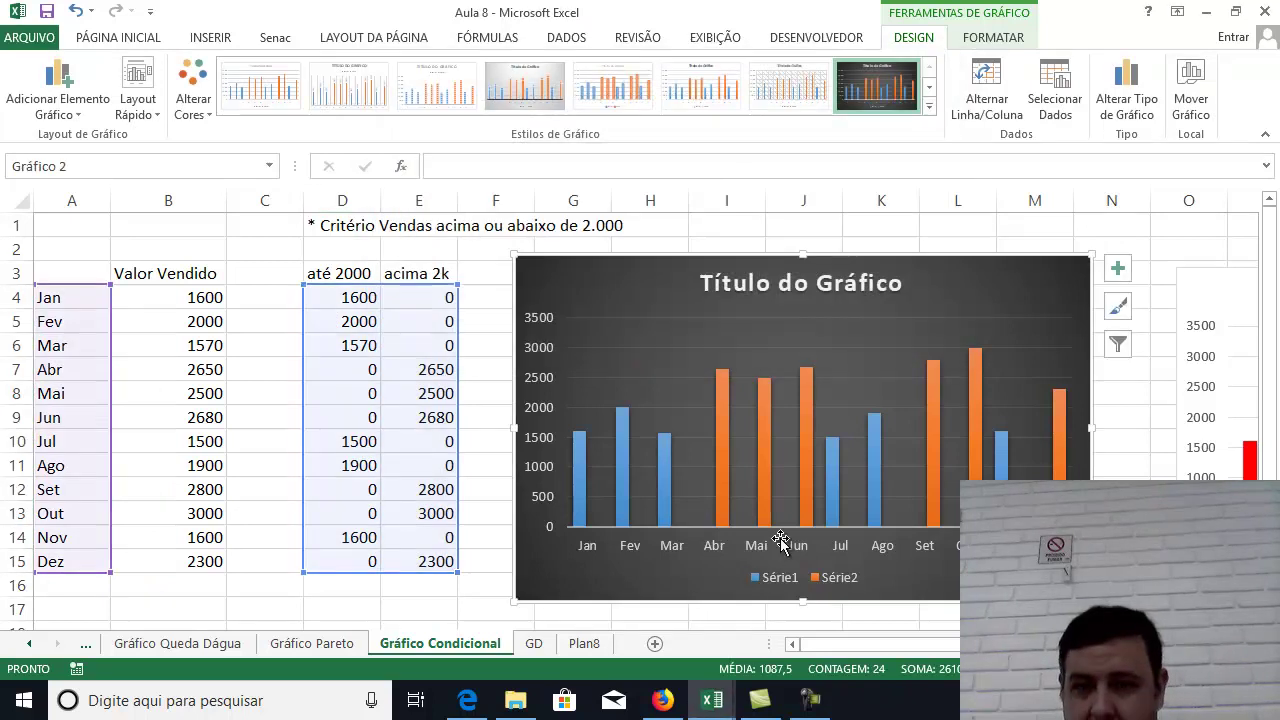
# Give the columns of the acima 2k series a solid darker blue theme fill.
pyautogui.click(725, 438)
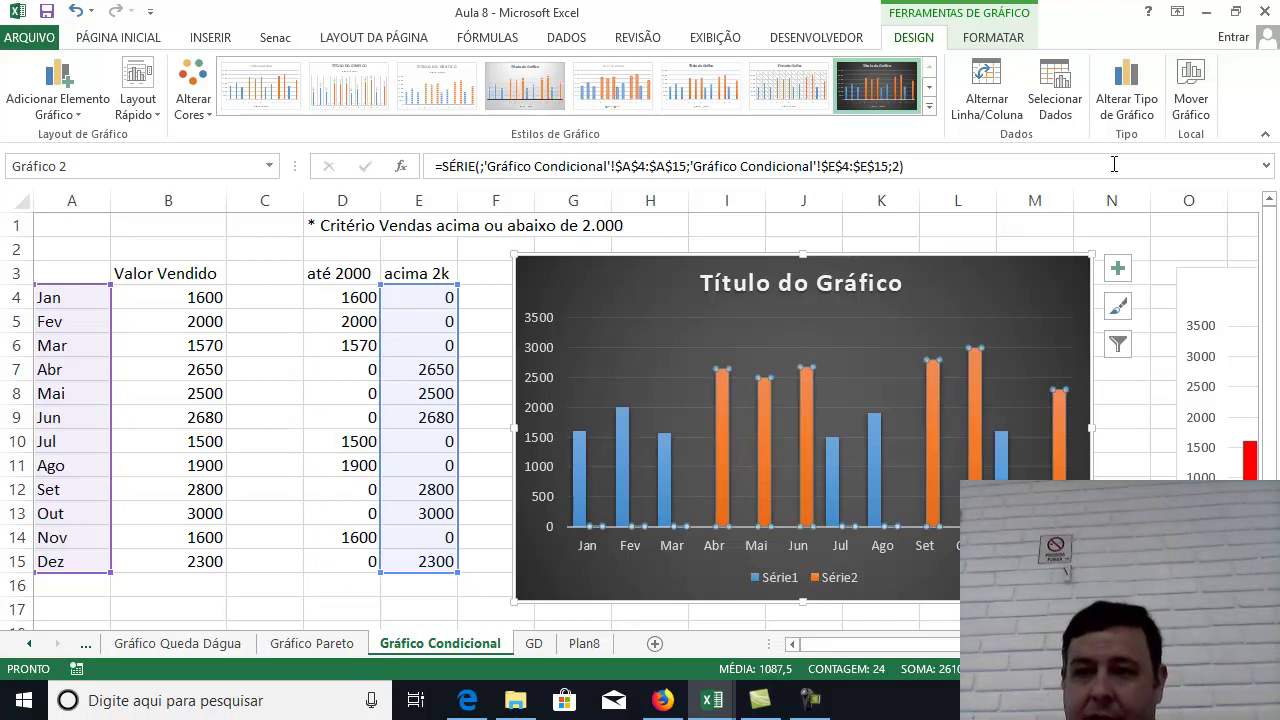
pyautogui.rightClick(808, 395)
pyautogui.click(922, 592)
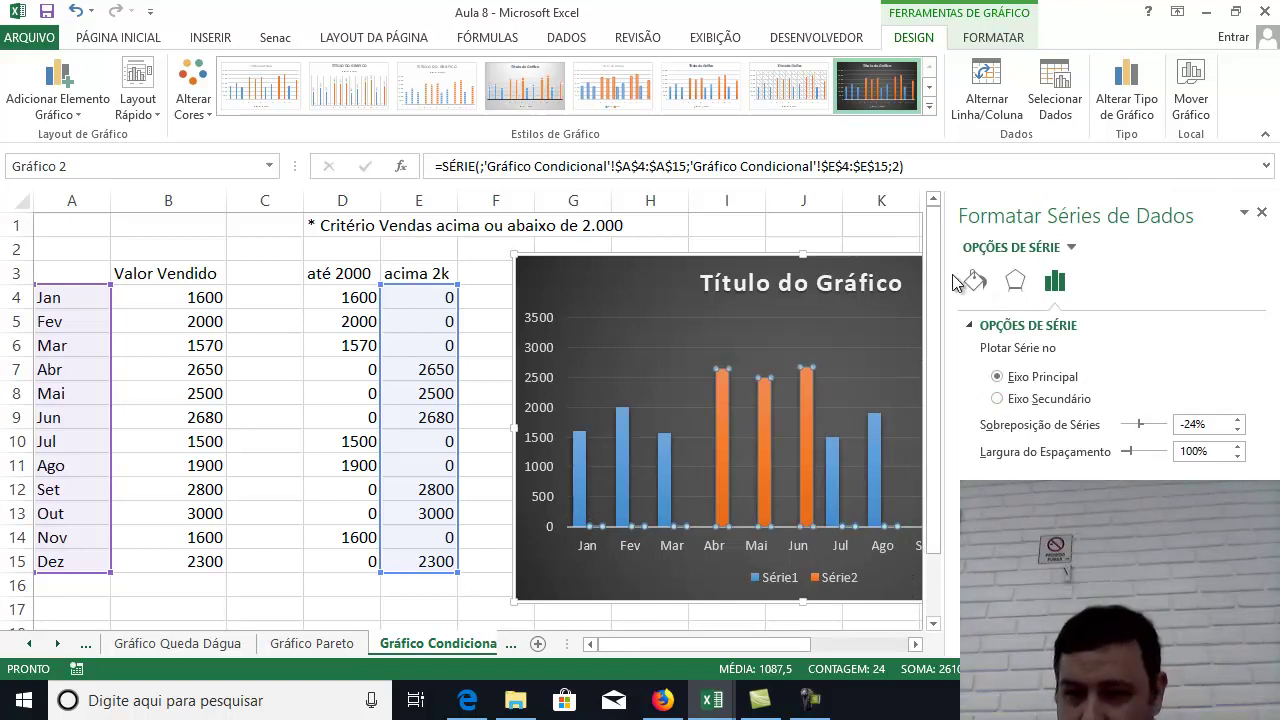
pyautogui.click(973, 281)
pyautogui.click(988, 377)
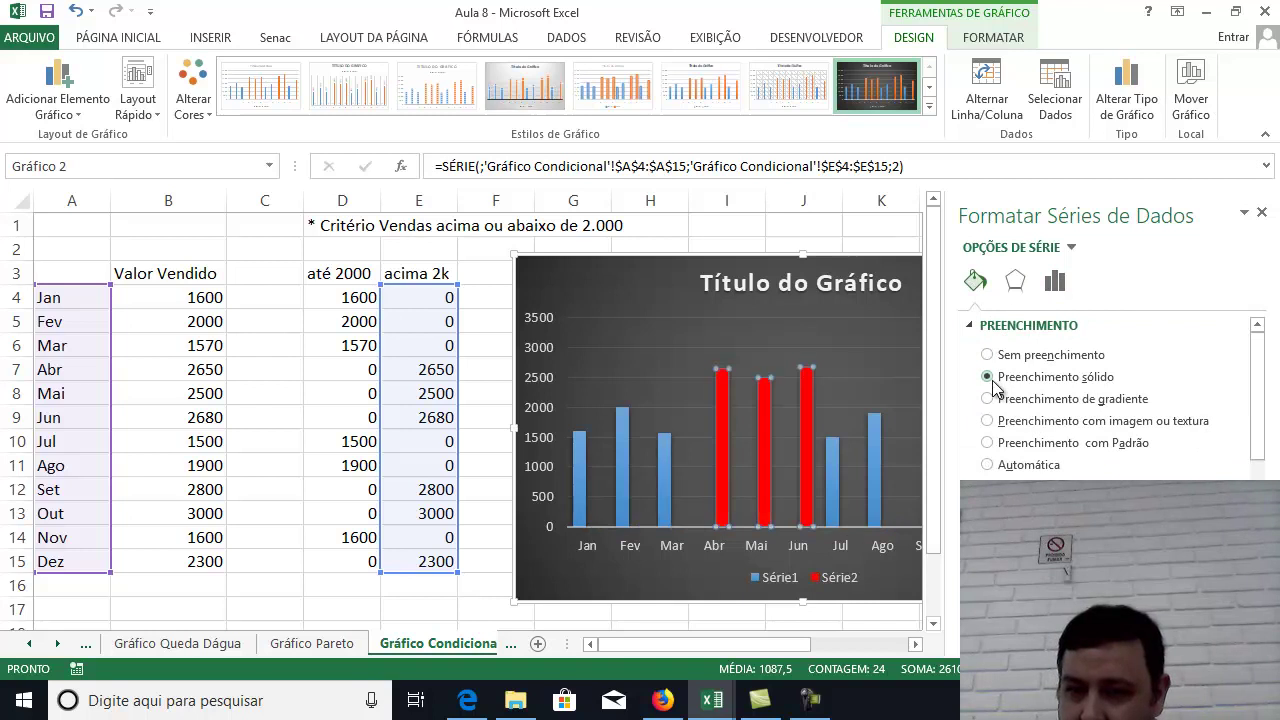
pyautogui.click(1226, 533)
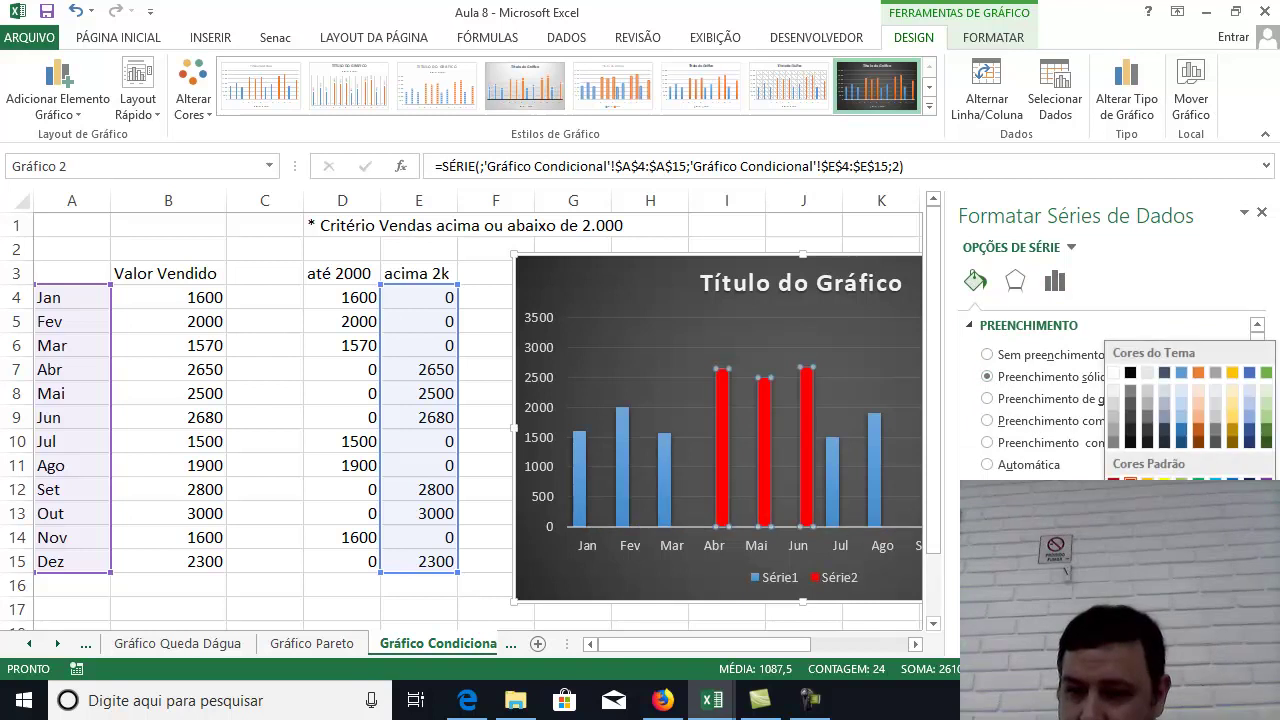
pyautogui.click(1181, 432)
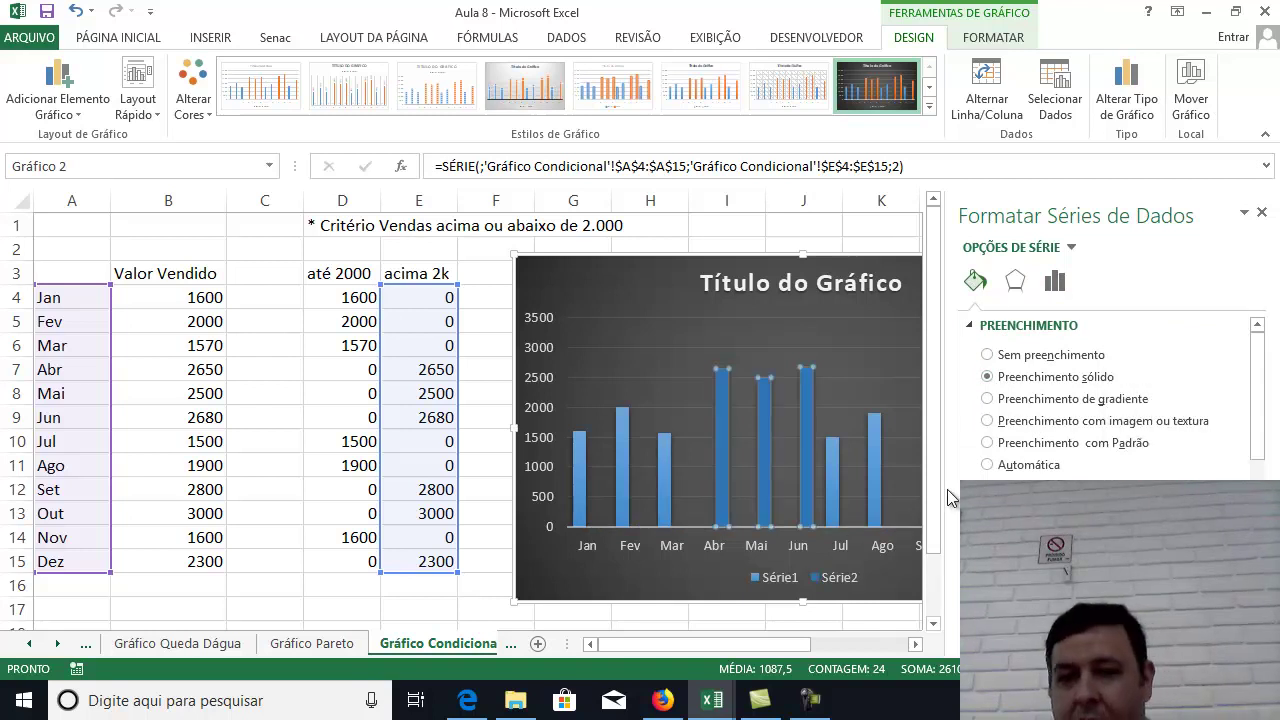
# Give the columns of the até 2000 series a solid red fill, and leave the series formatting.
pyautogui.click(668, 468)
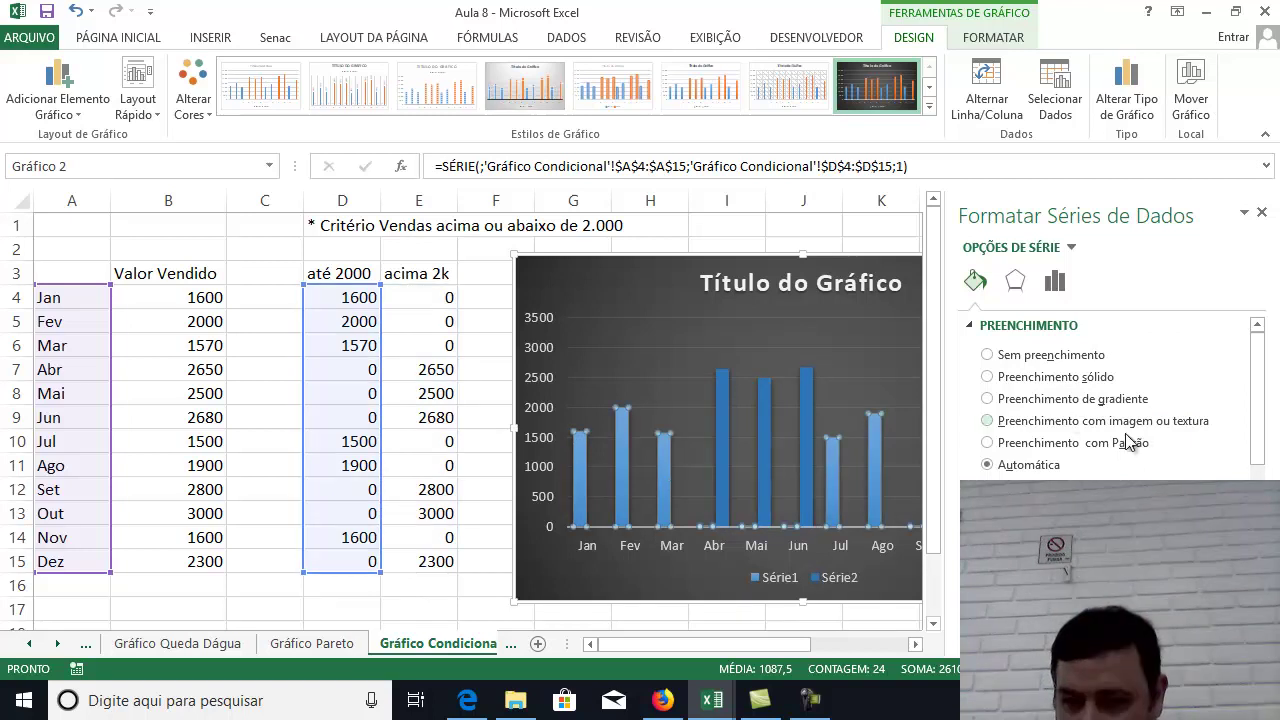
pyautogui.click(1002, 377)
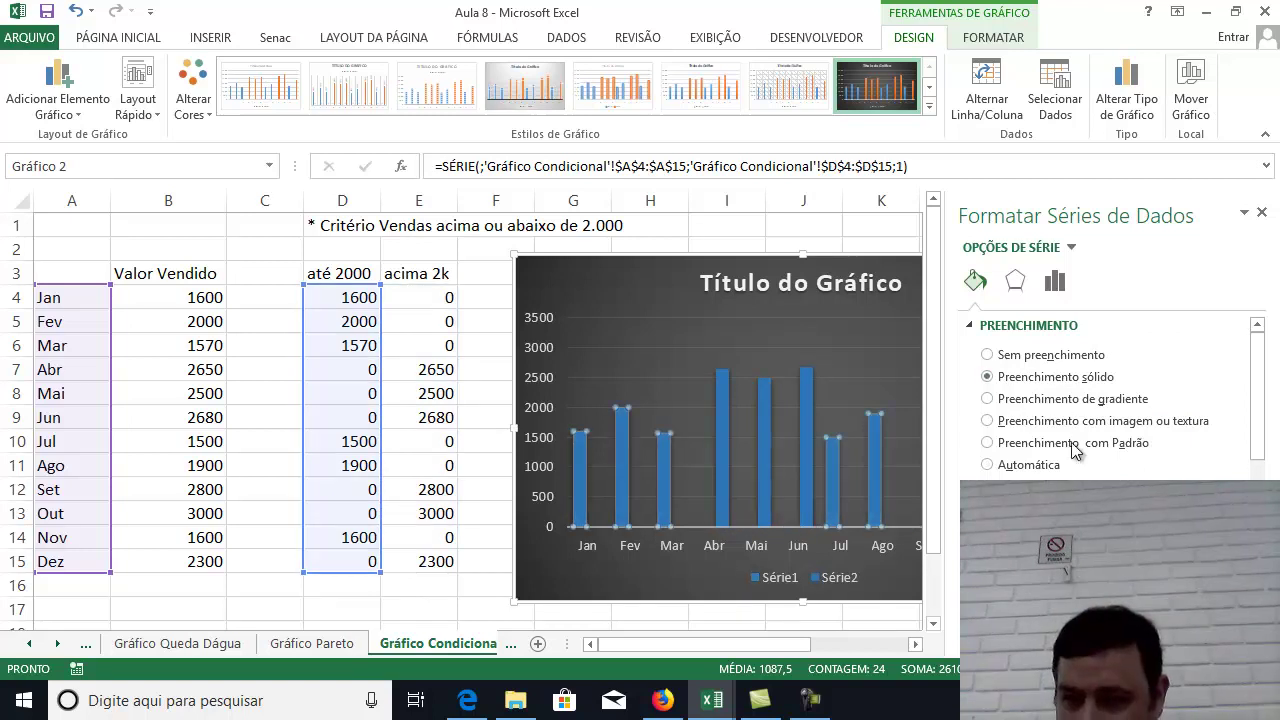
pyautogui.click(1233, 533)
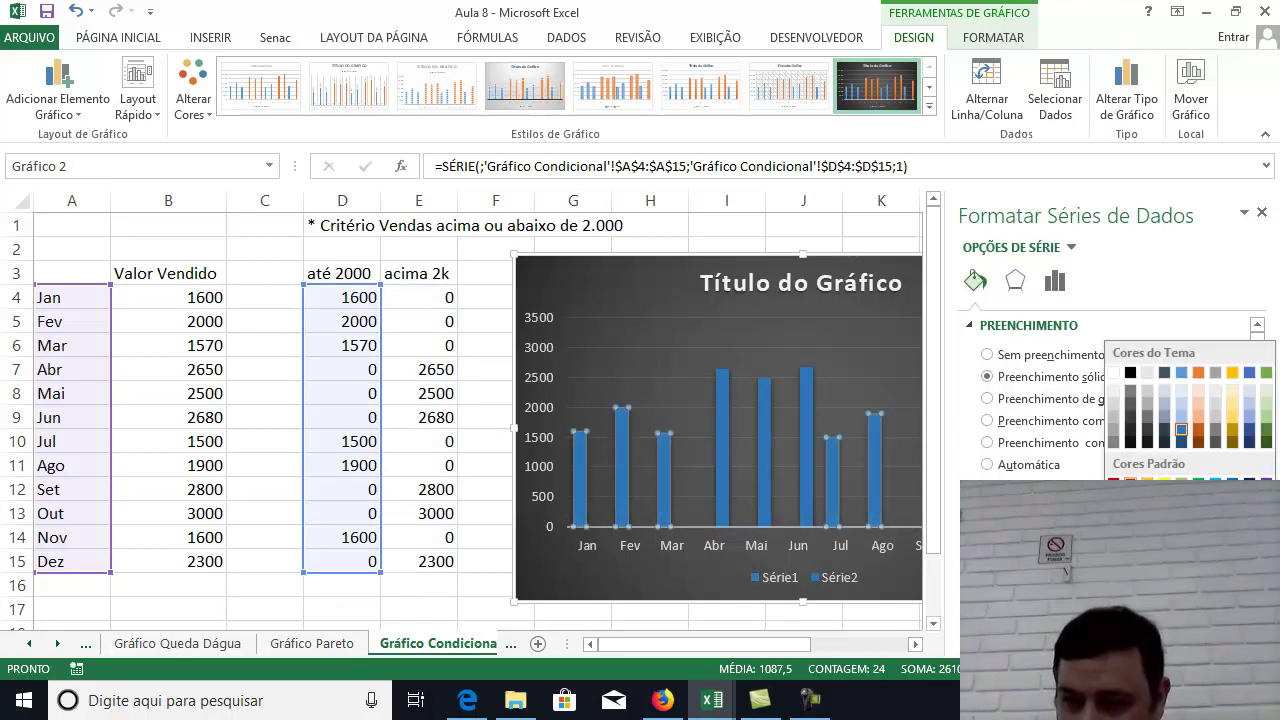
pyautogui.click(1130, 482)
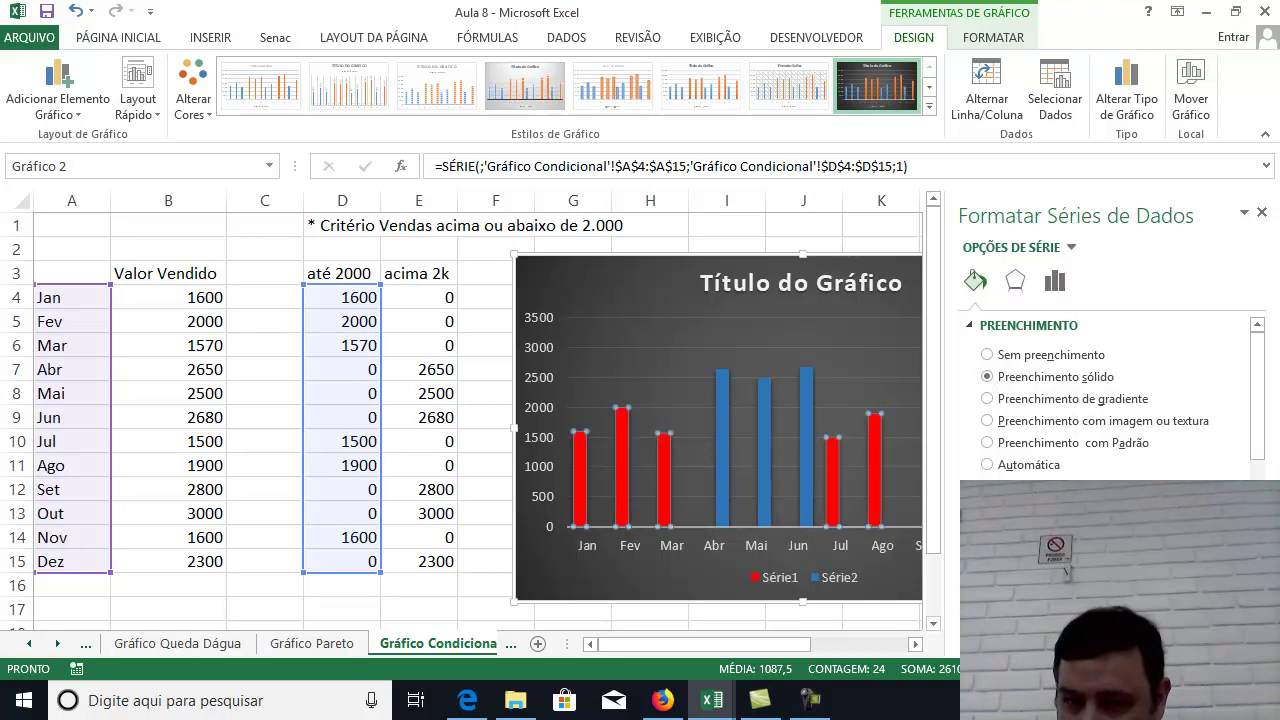
pyautogui.click(1262, 212)
pyautogui.click(1043, 243)
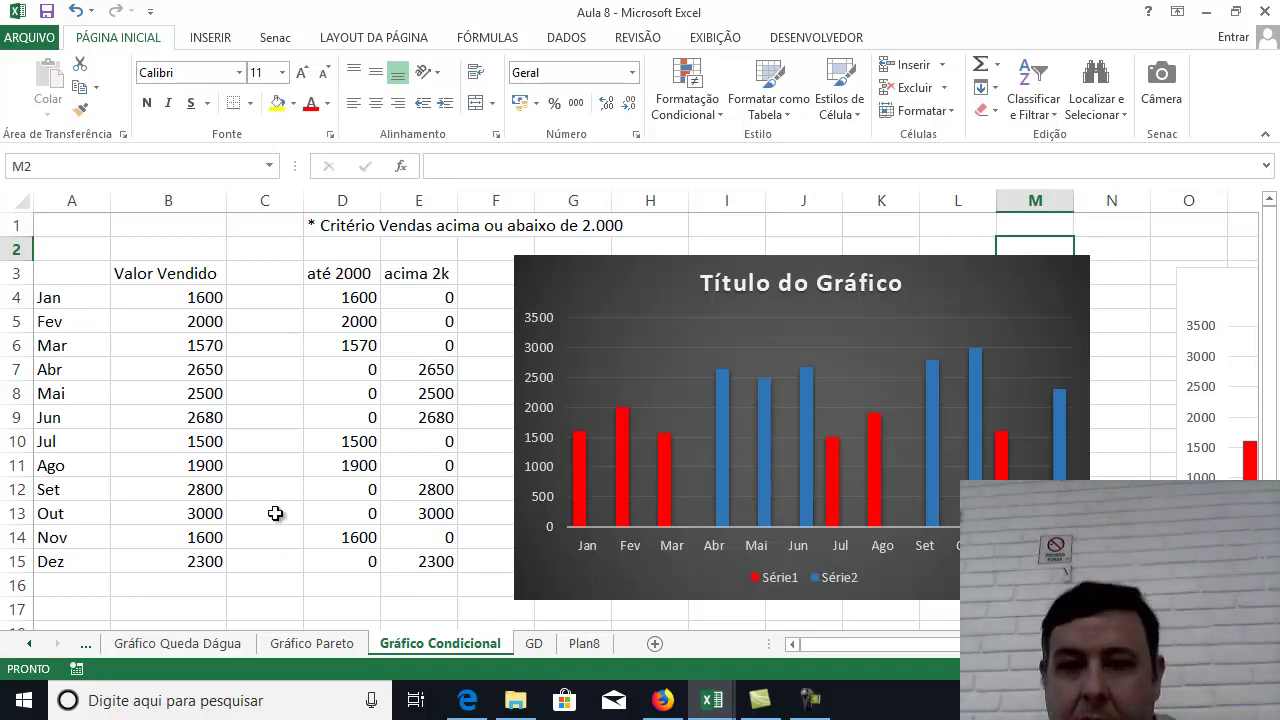
pyautogui.click(594, 320)
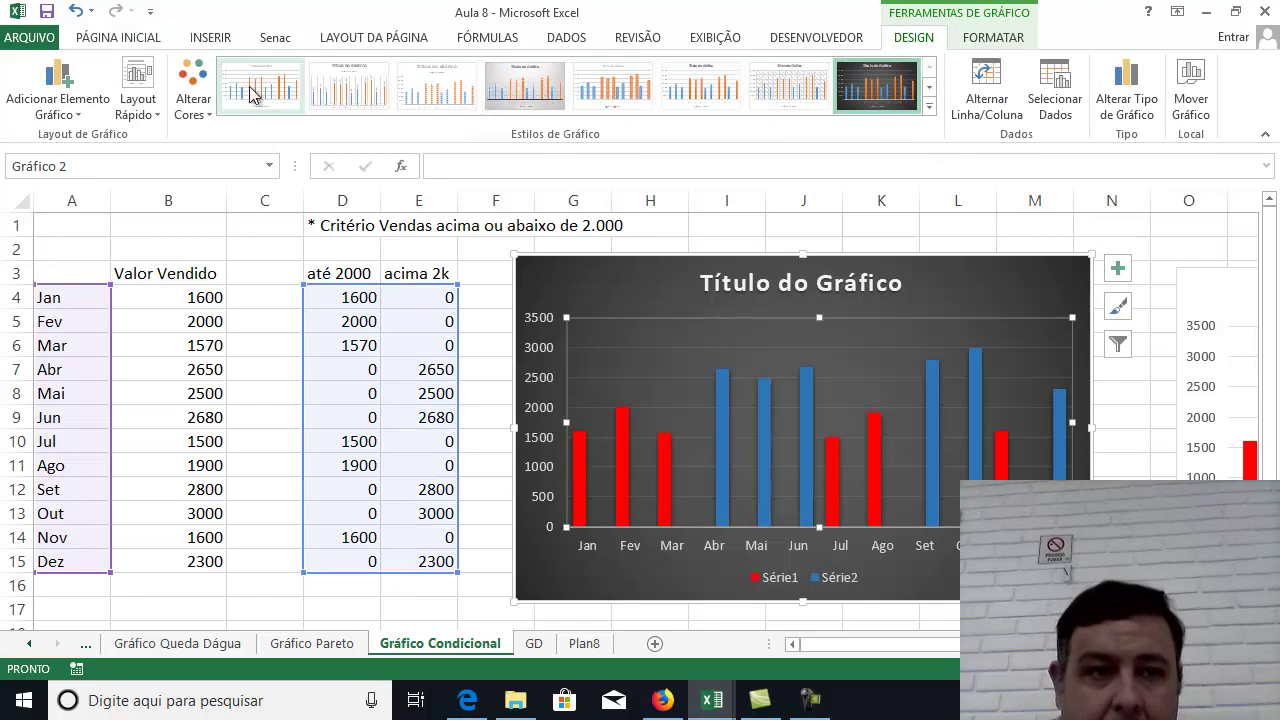
pyautogui.click(480, 283)
pyautogui.click(480, 287)
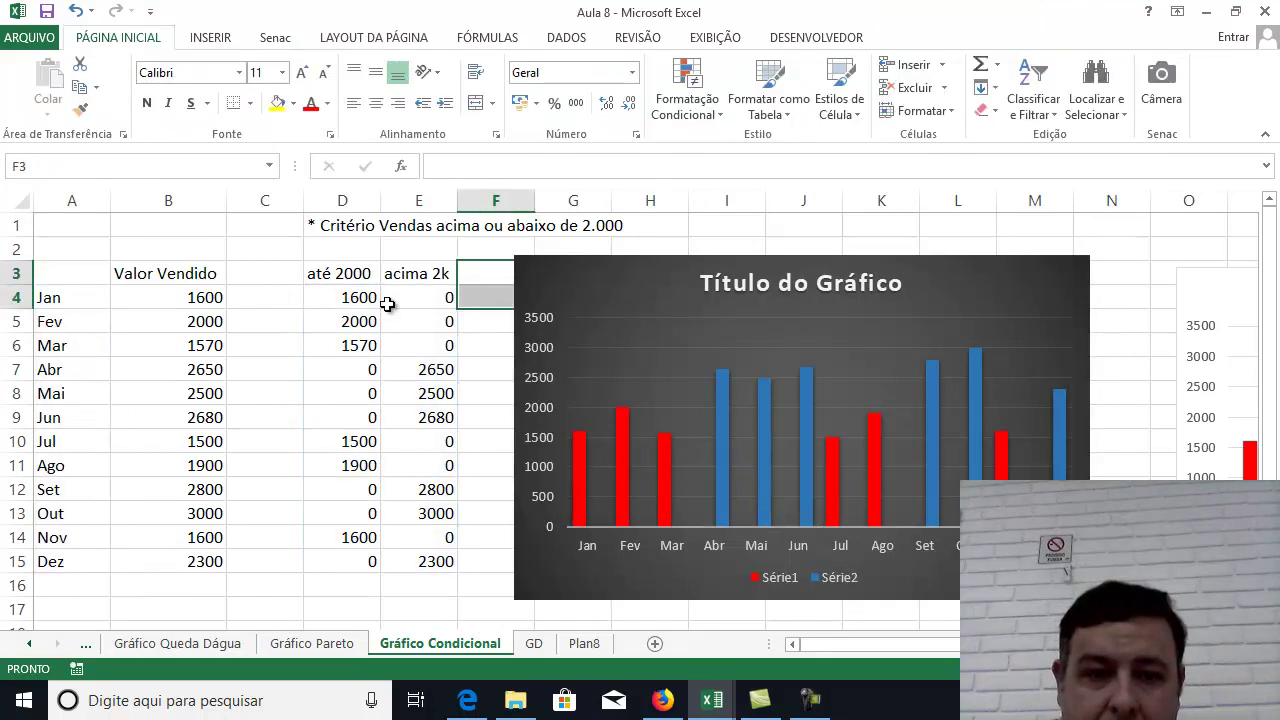
pyautogui.click(210, 38)
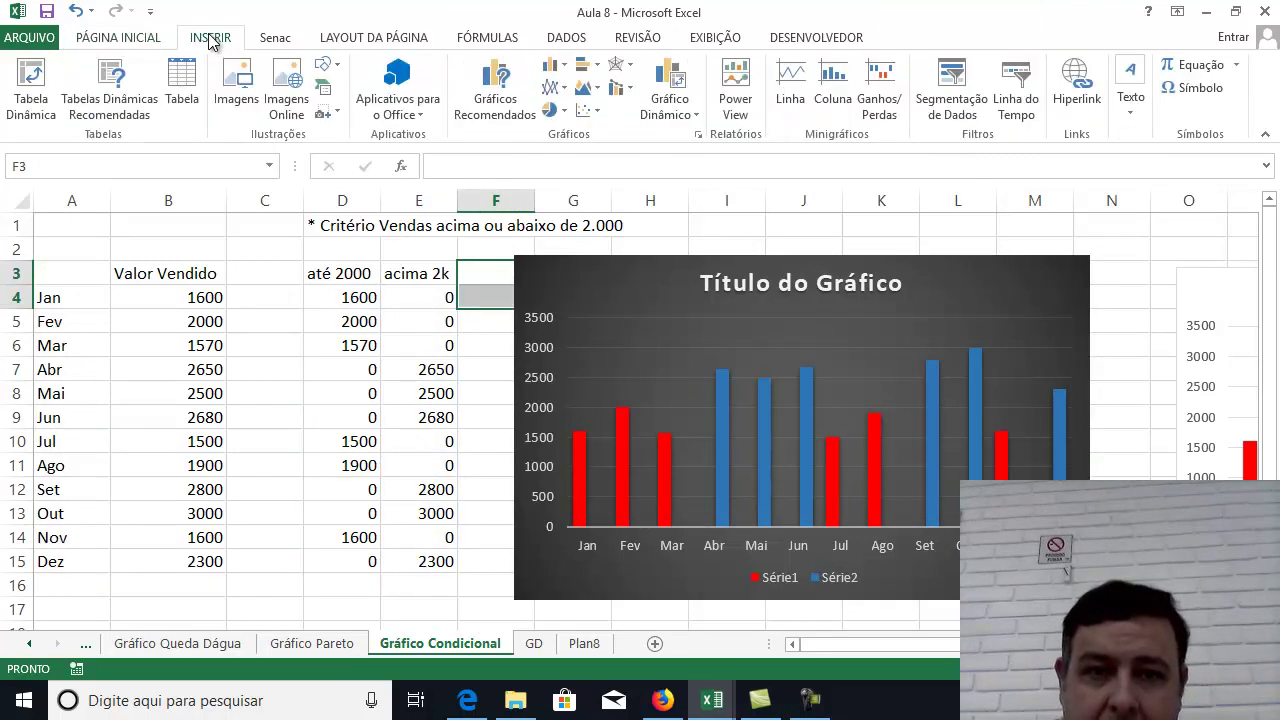
pyautogui.click(561, 68)
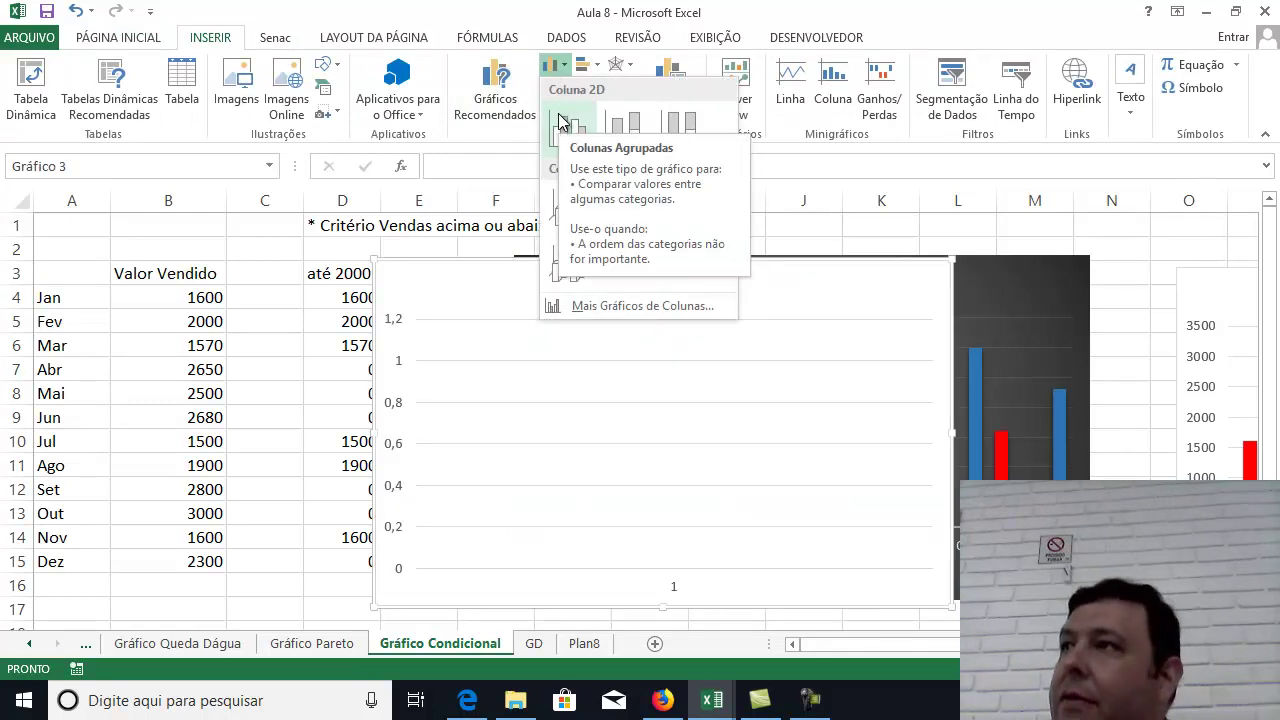
pyautogui.click(788, 193)
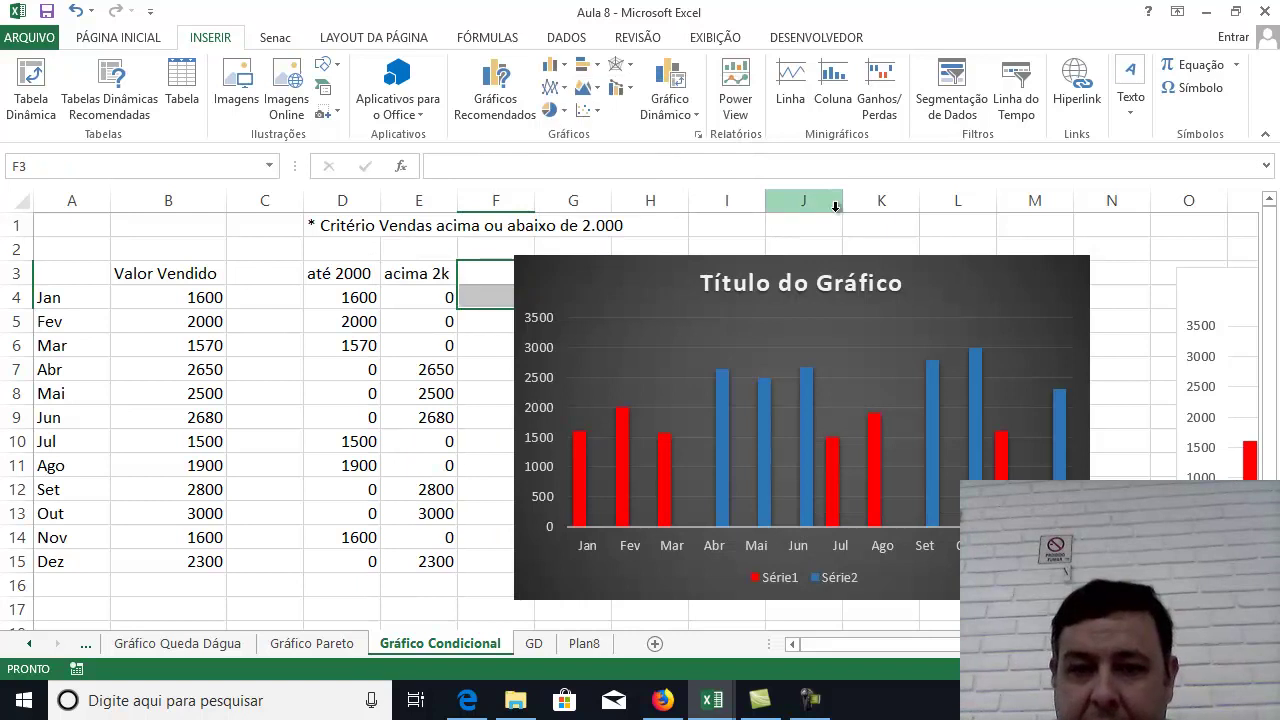
# Delete the dark column chart with red and blue columns beside the table.
pyautogui.moveTo(333, 295); pyautogui.dragTo(417, 556)
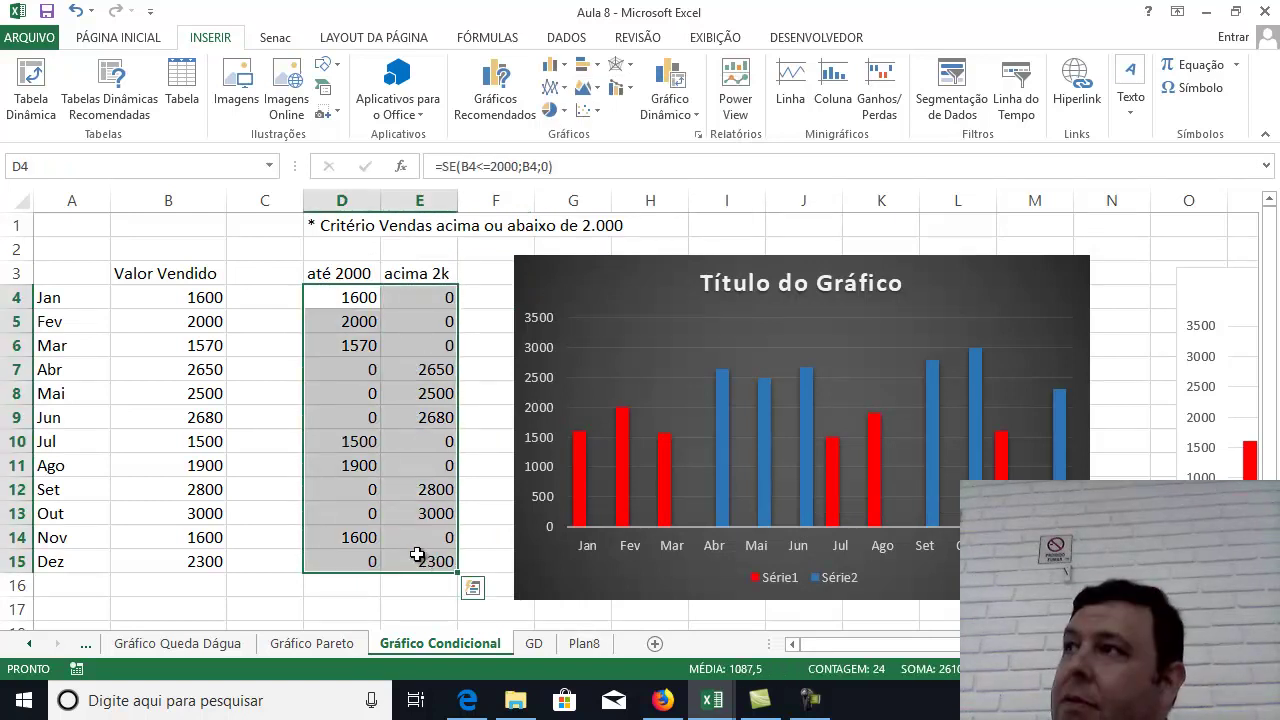
pyautogui.moveTo(540, 259); pyautogui.dragTo(541, 256)
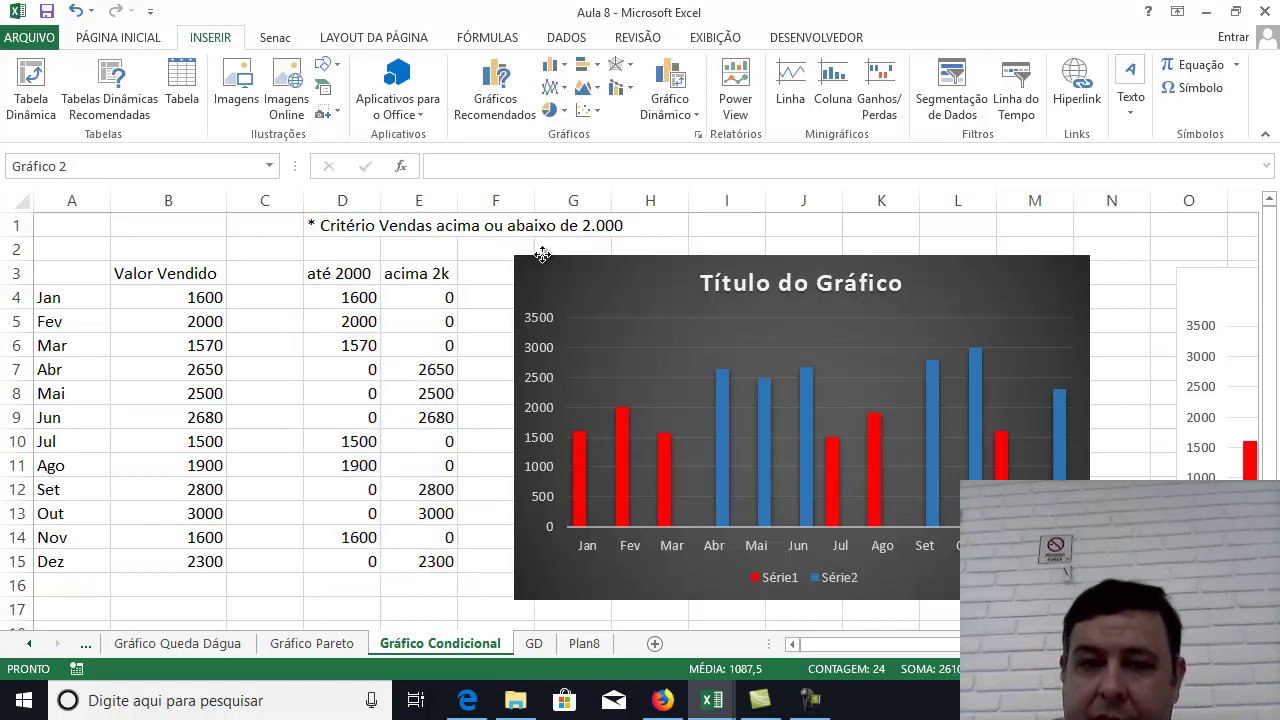
pyautogui.press('Delete')
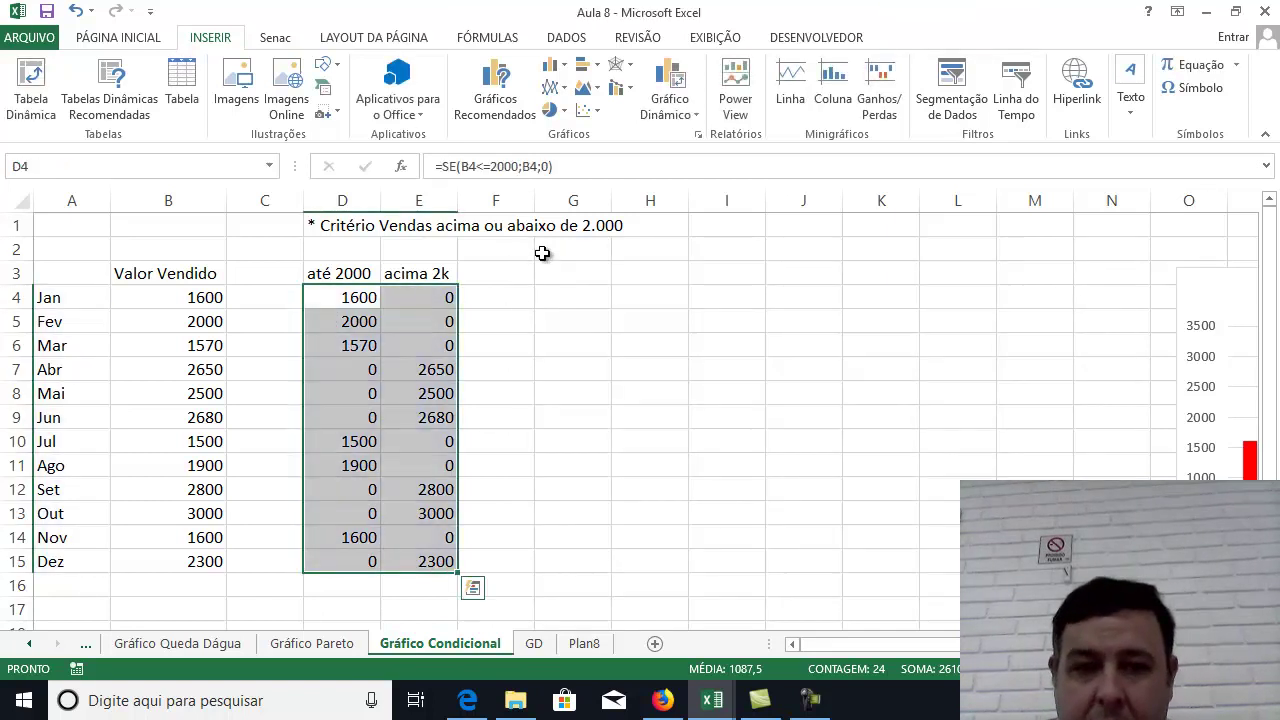
# Insert a clustered column chart with cell F6 selected and place it right beside the table, keeping its title roughly centred.
pyautogui.click(515, 340)
pyautogui.click(562, 68)
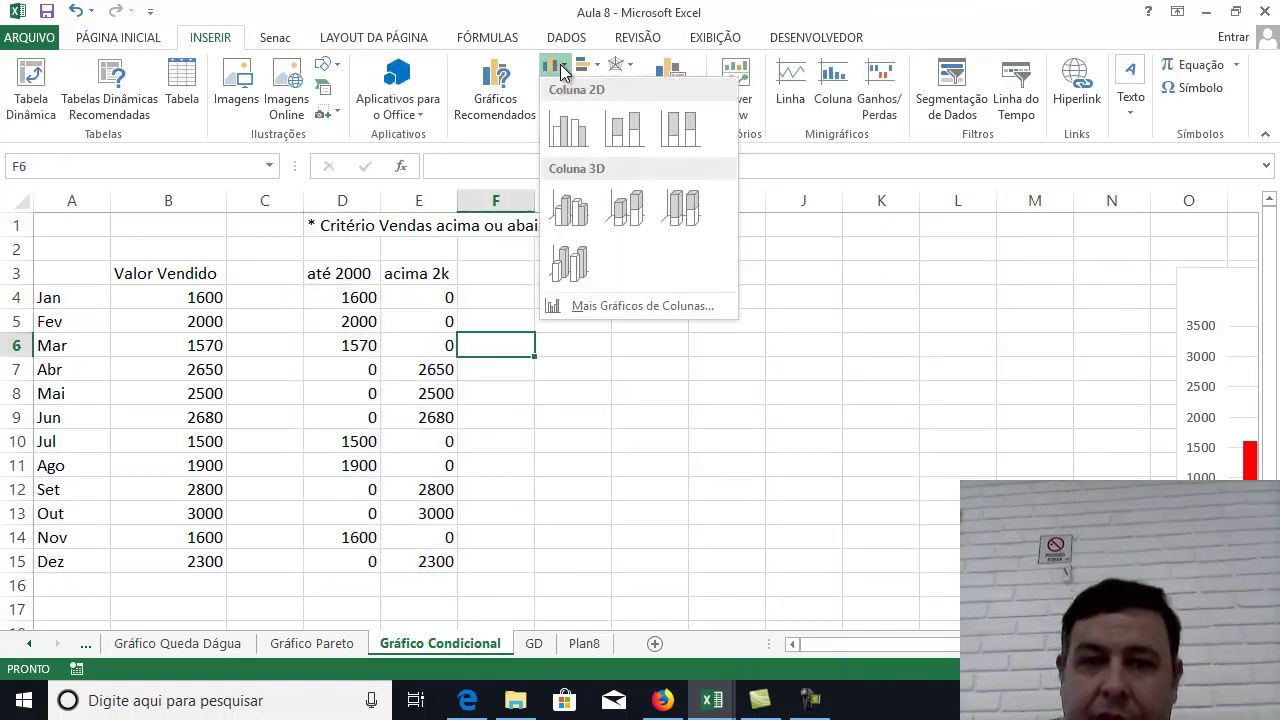
pyautogui.click(568, 128)
pyautogui.moveTo(723, 276); pyautogui.dragTo(866, 253)
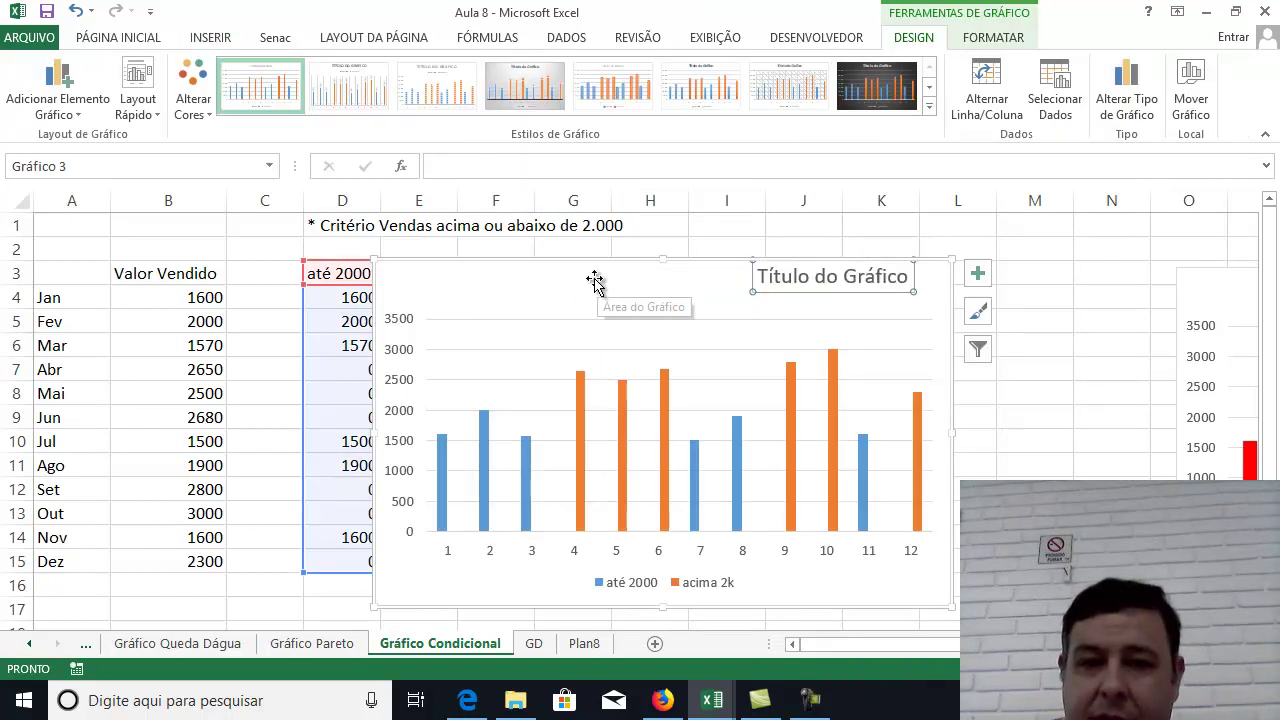
pyautogui.moveTo(578, 275); pyautogui.dragTo(690, 258)
pyautogui.click(914, 280)
pyautogui.moveTo(911, 288); pyautogui.dragTo(730, 295)
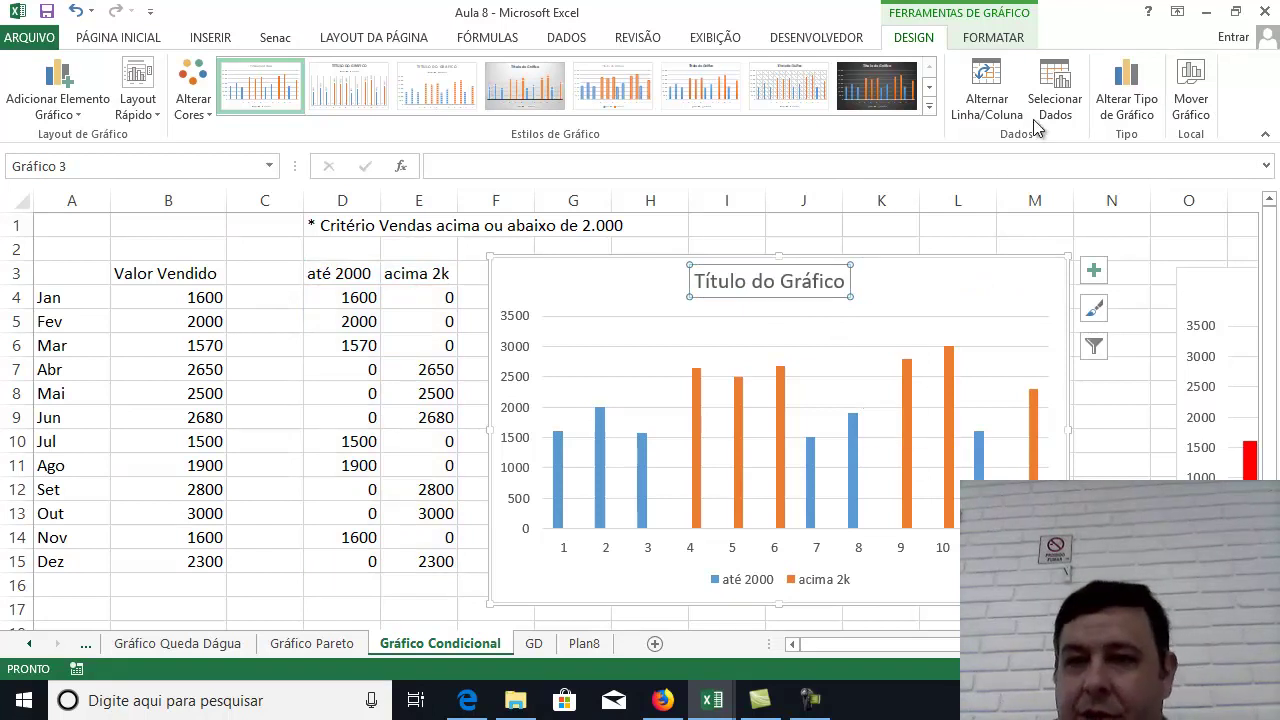
# Remove the até 2000 and acima 2k series from the new chart's data source.
pyautogui.click(1057, 90)
pyautogui.click(566, 204)
pyautogui.click(565, 206)
pyautogui.click(825, 350)
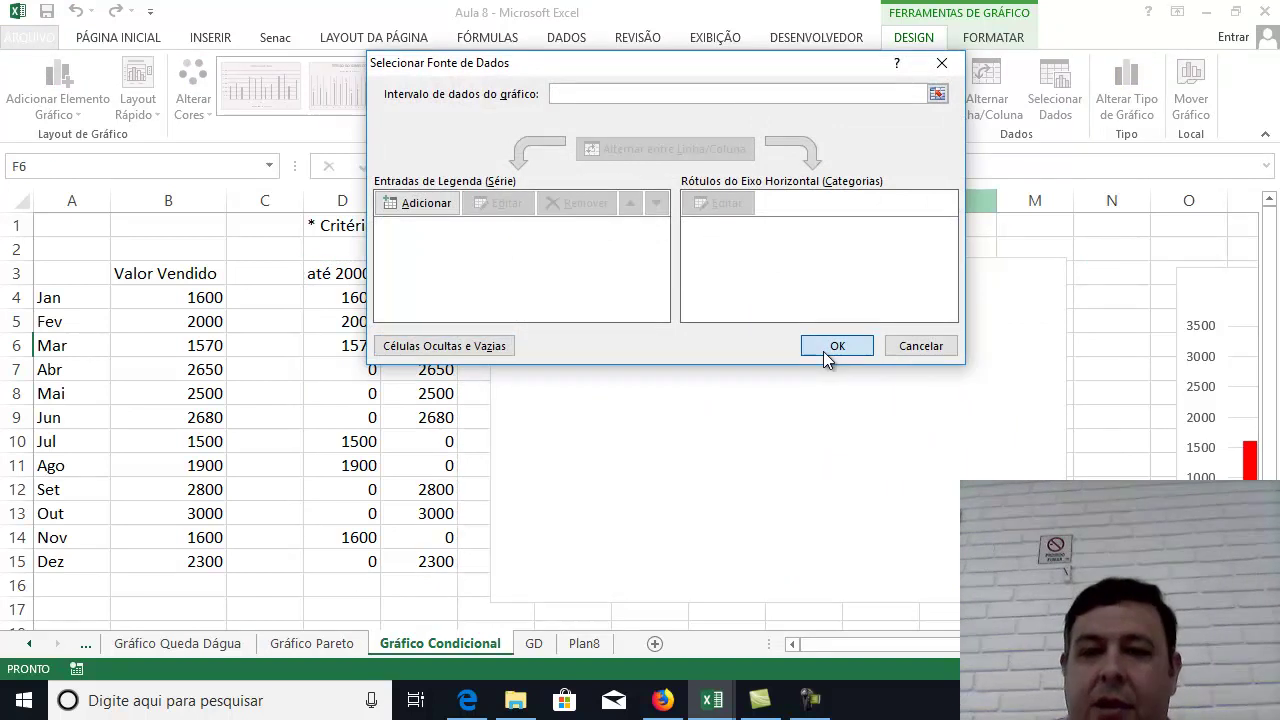
# Set the empty chart's data range to D4:E15 on the Gráfico Condicional sheet.
pyautogui.rightClick(811, 363)
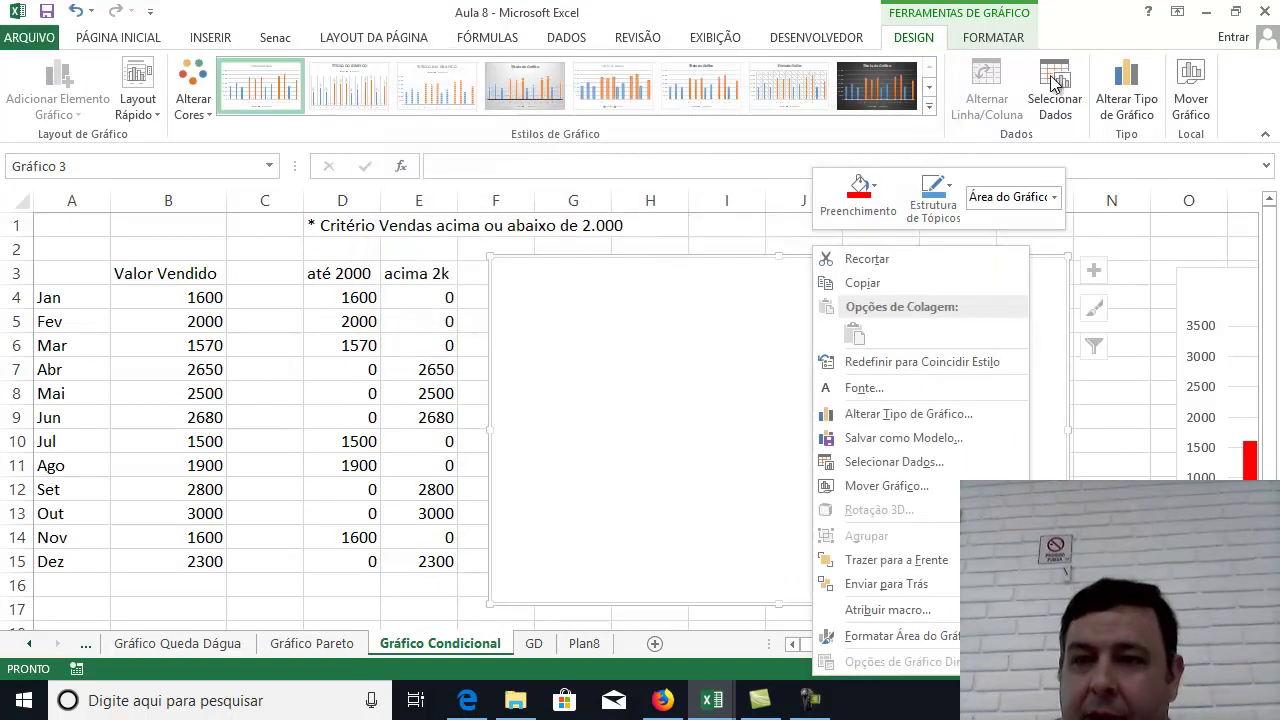
pyautogui.click(1053, 85)
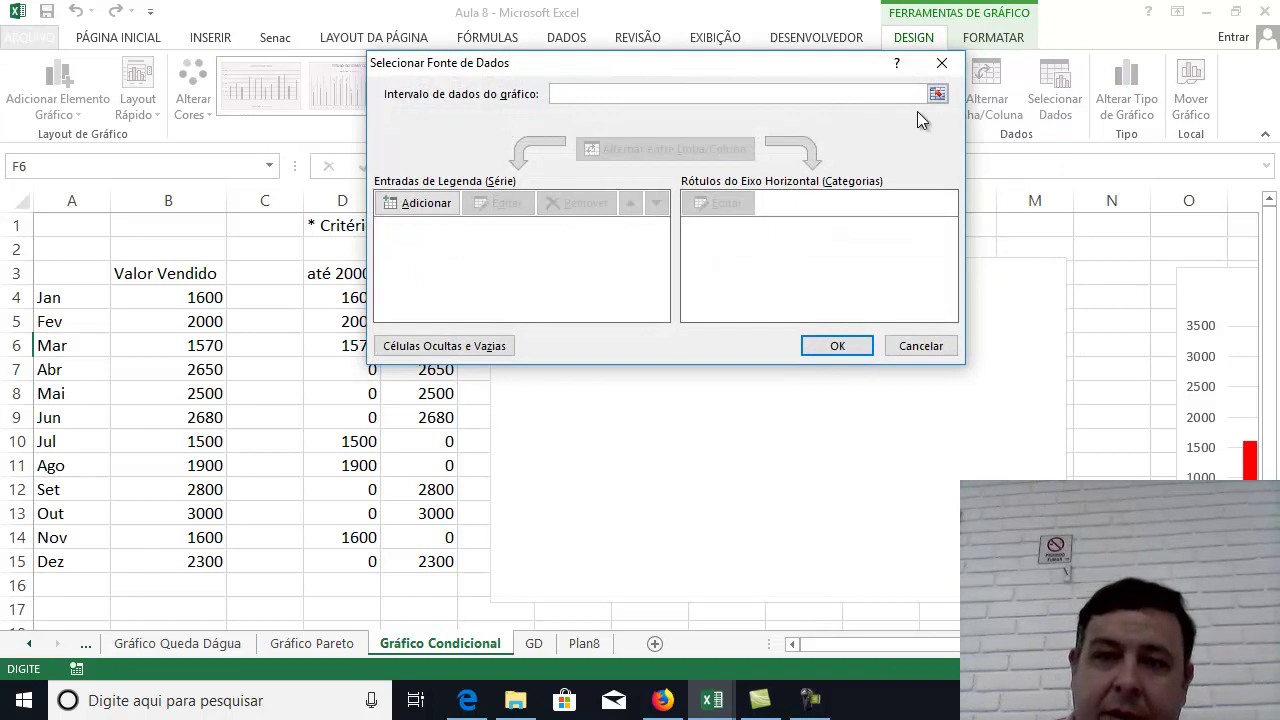
pyautogui.click(938, 94)
pyautogui.moveTo(346, 297); pyautogui.dragTo(395, 568)
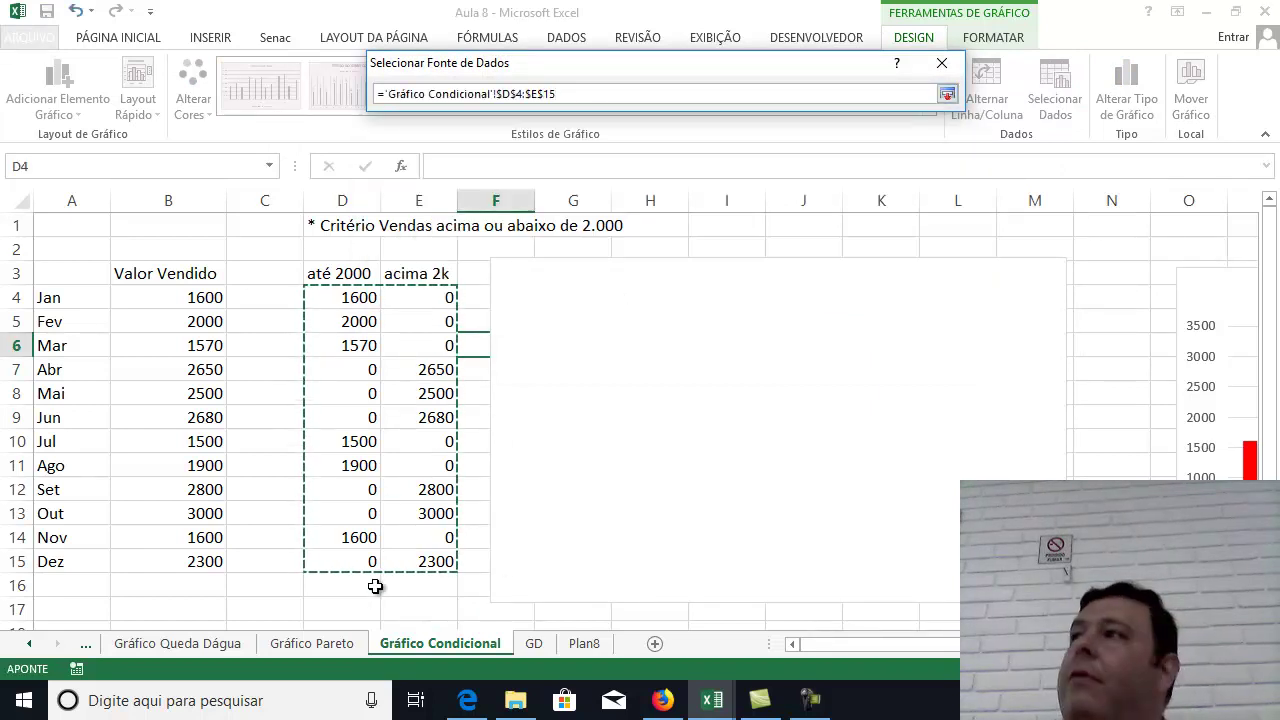
pyautogui.click(945, 95)
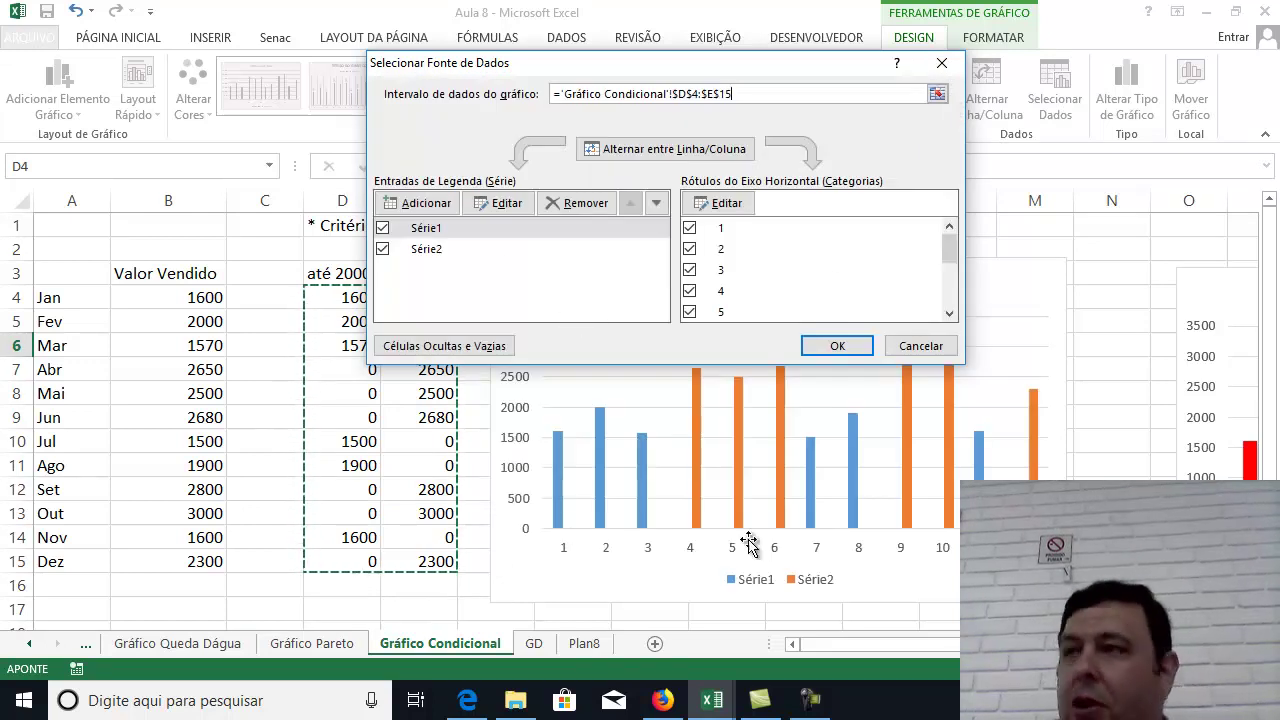
# Set the new chart's horizontal axis labels to the months in A4:A15 and accept the data source.
pyautogui.click(718, 204)
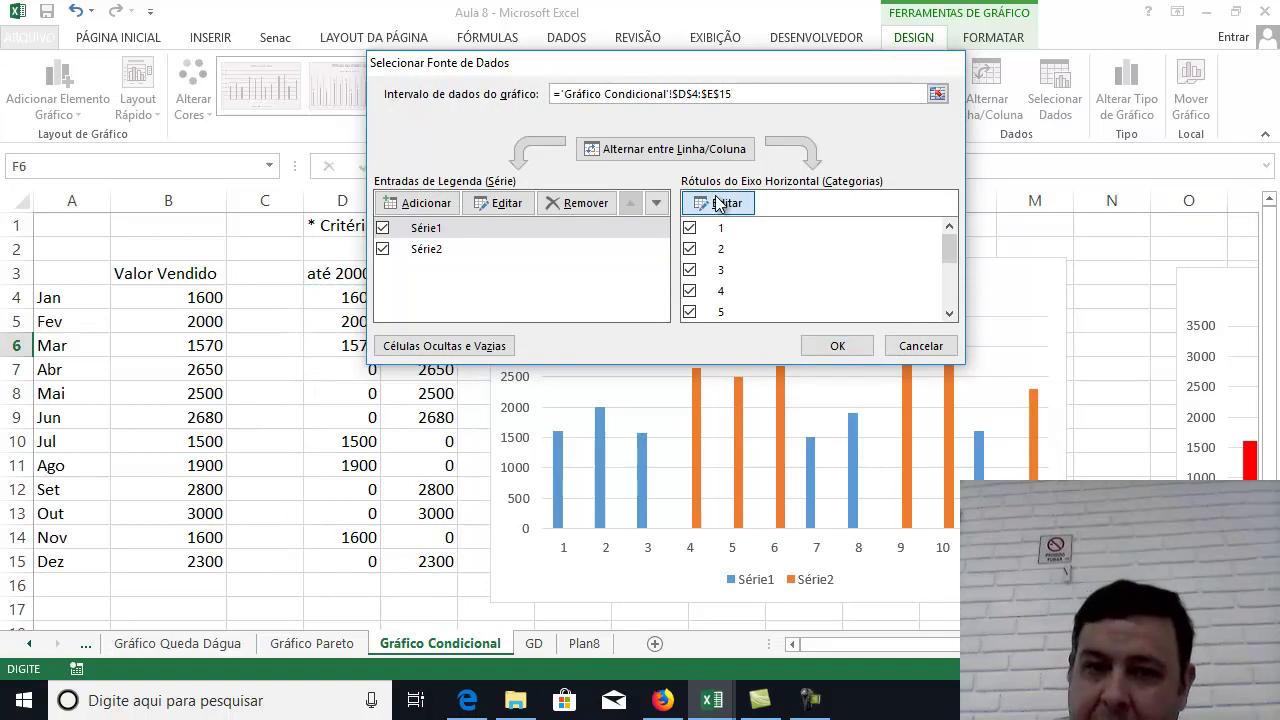
pyautogui.moveTo(58, 305); pyautogui.dragTo(57, 563)
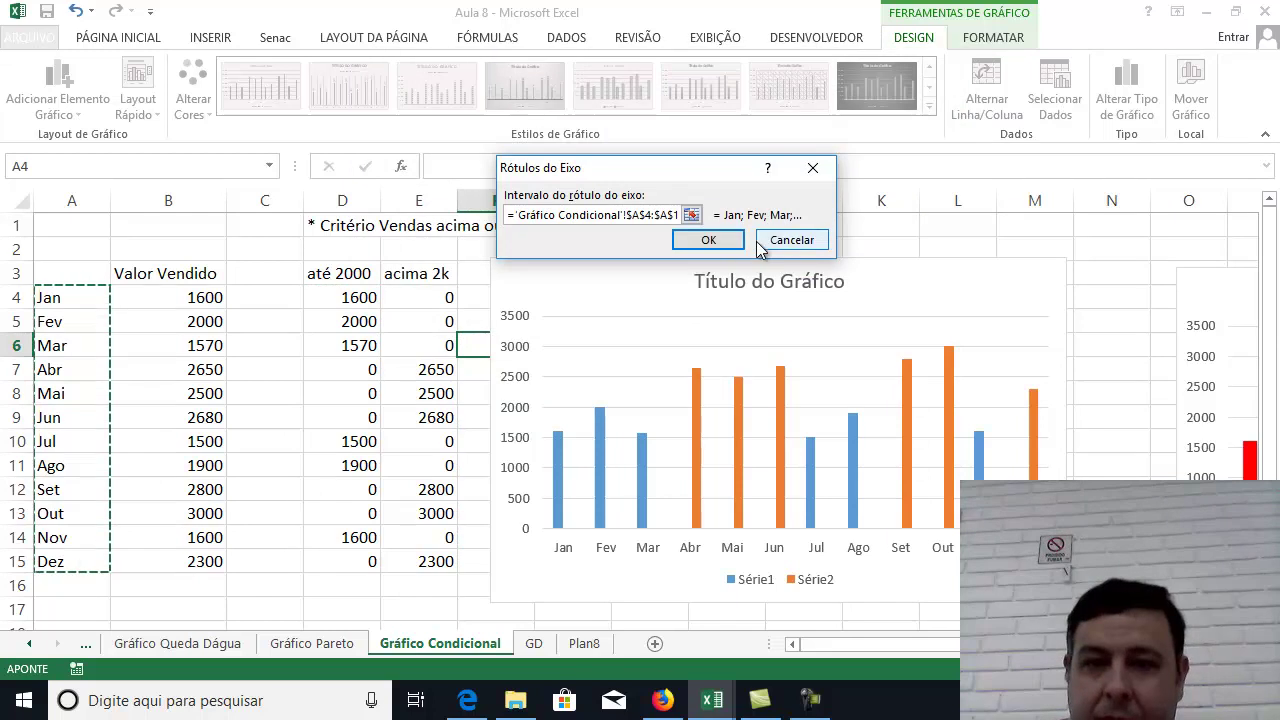
pyautogui.click(722, 244)
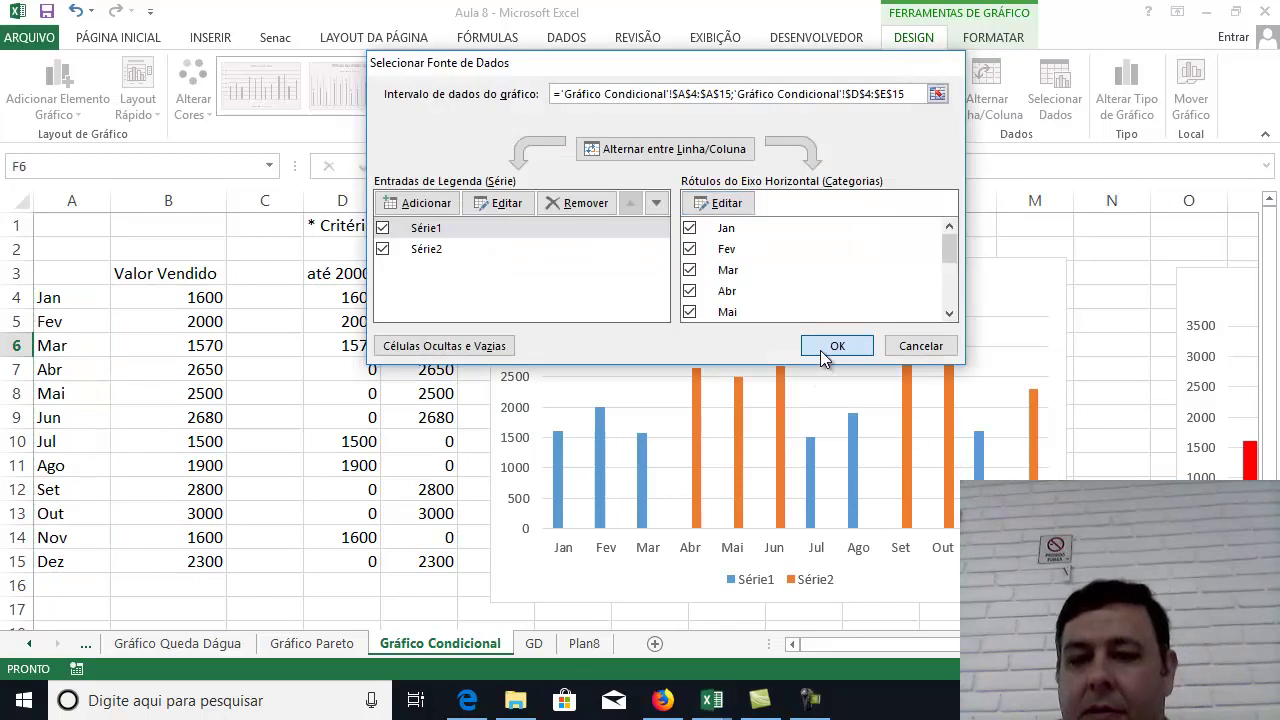
pyautogui.click(820, 350)
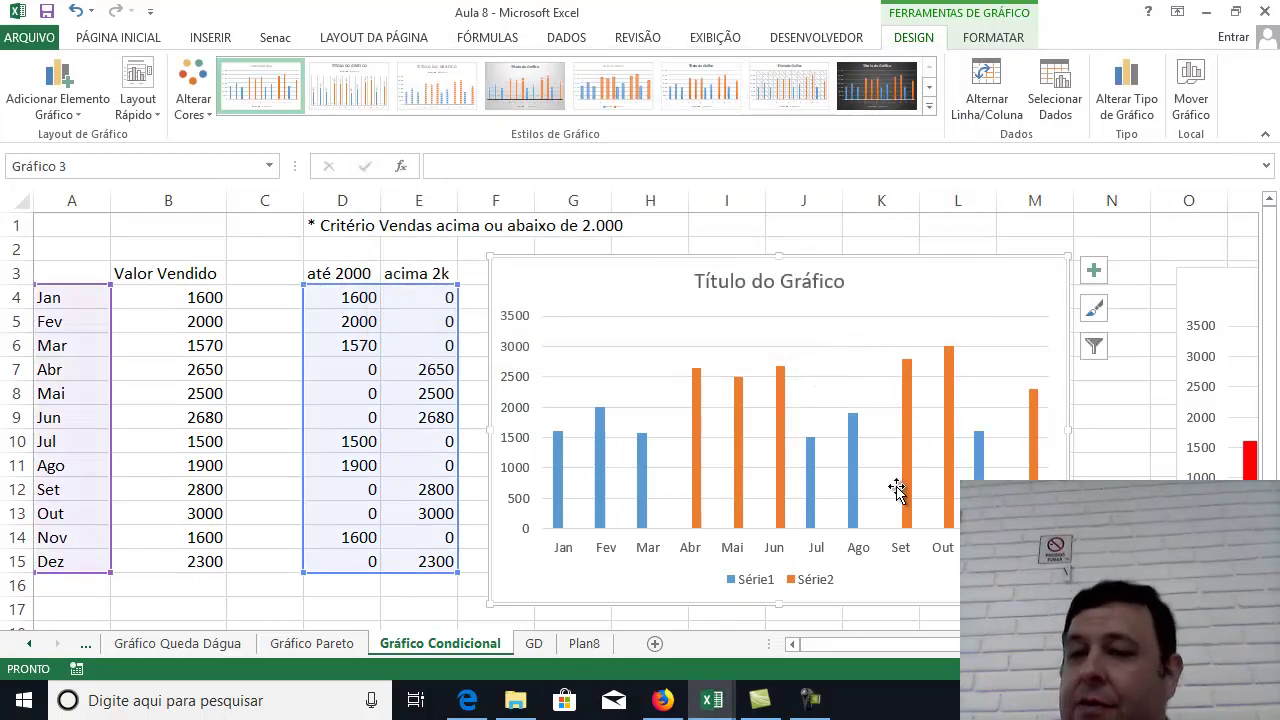
# Give the chart's Série2 columns, the sales above 2000, a solid dark blue fill.
pyautogui.click(952, 433)
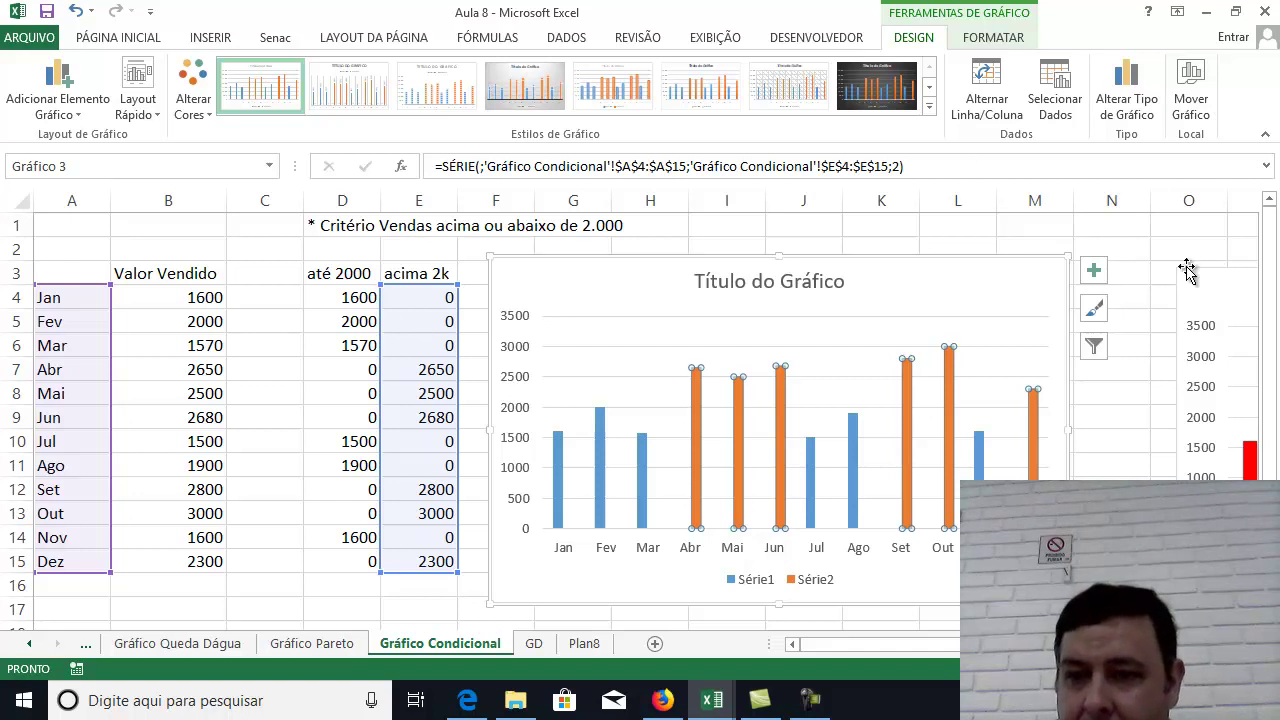
pyautogui.click(1010, 40)
pyautogui.click(62, 88)
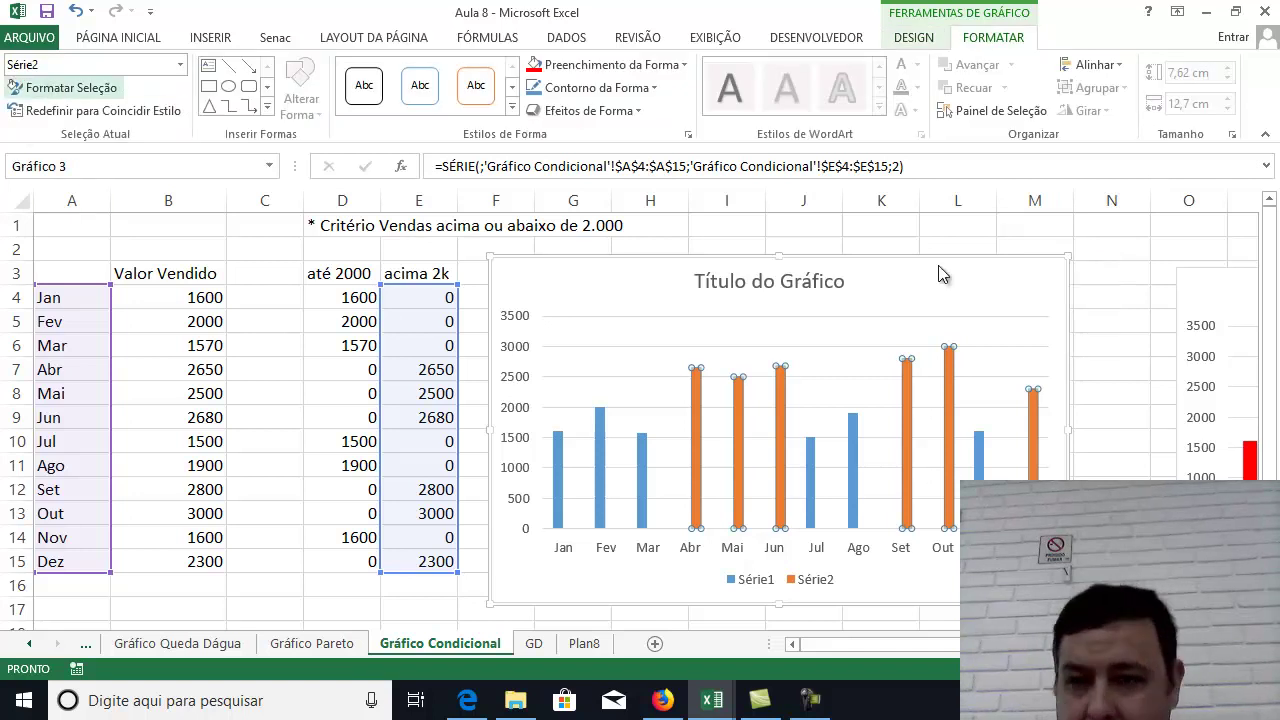
pyautogui.click(976, 284)
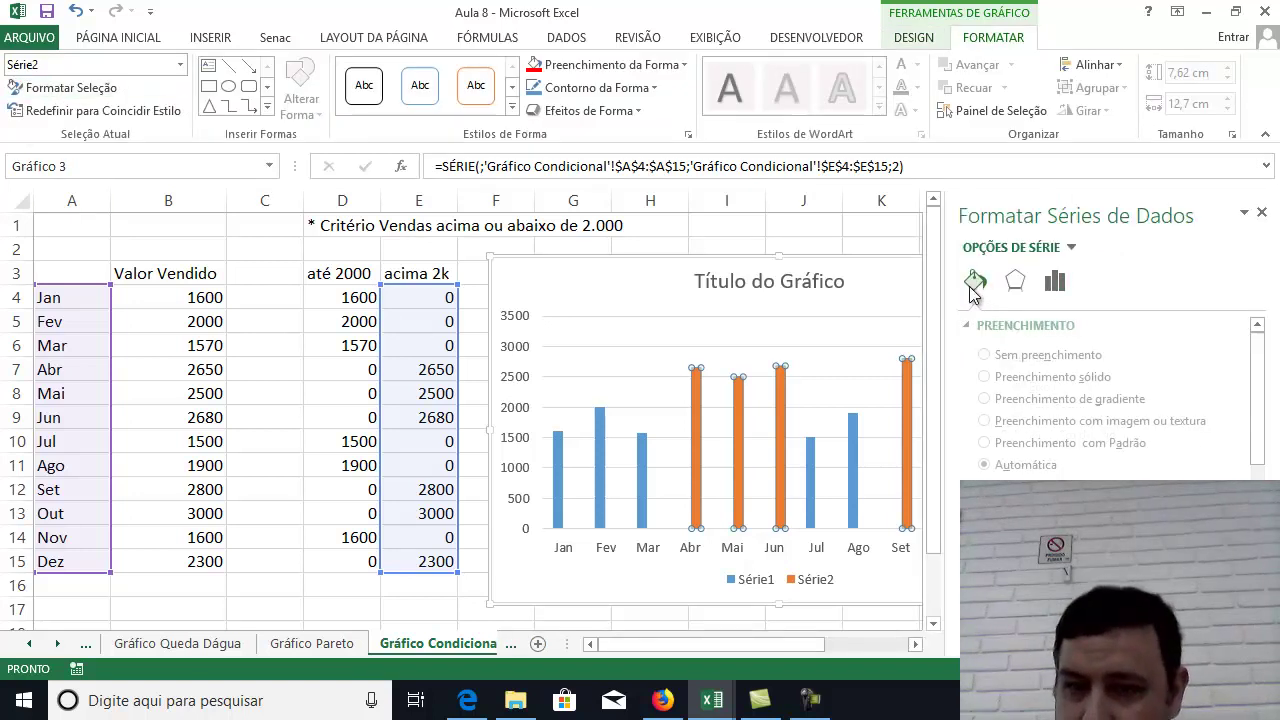
pyautogui.click(987, 377)
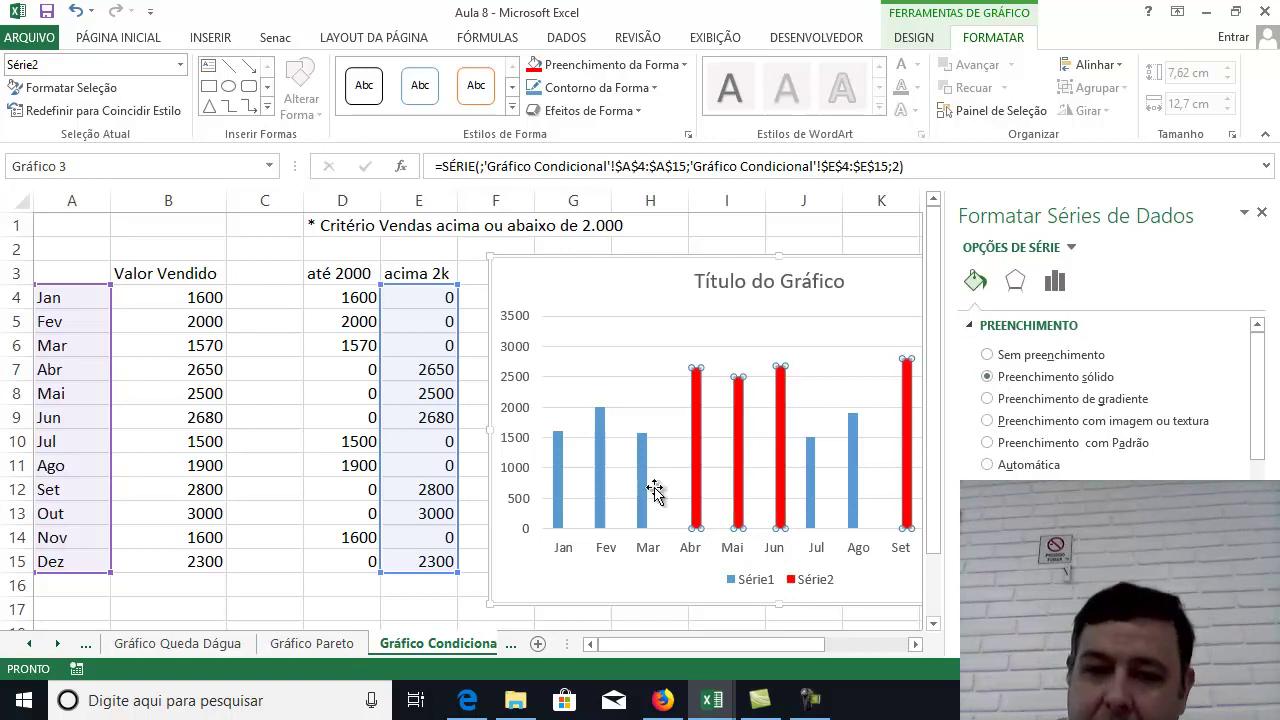
pyautogui.click(1234, 524)
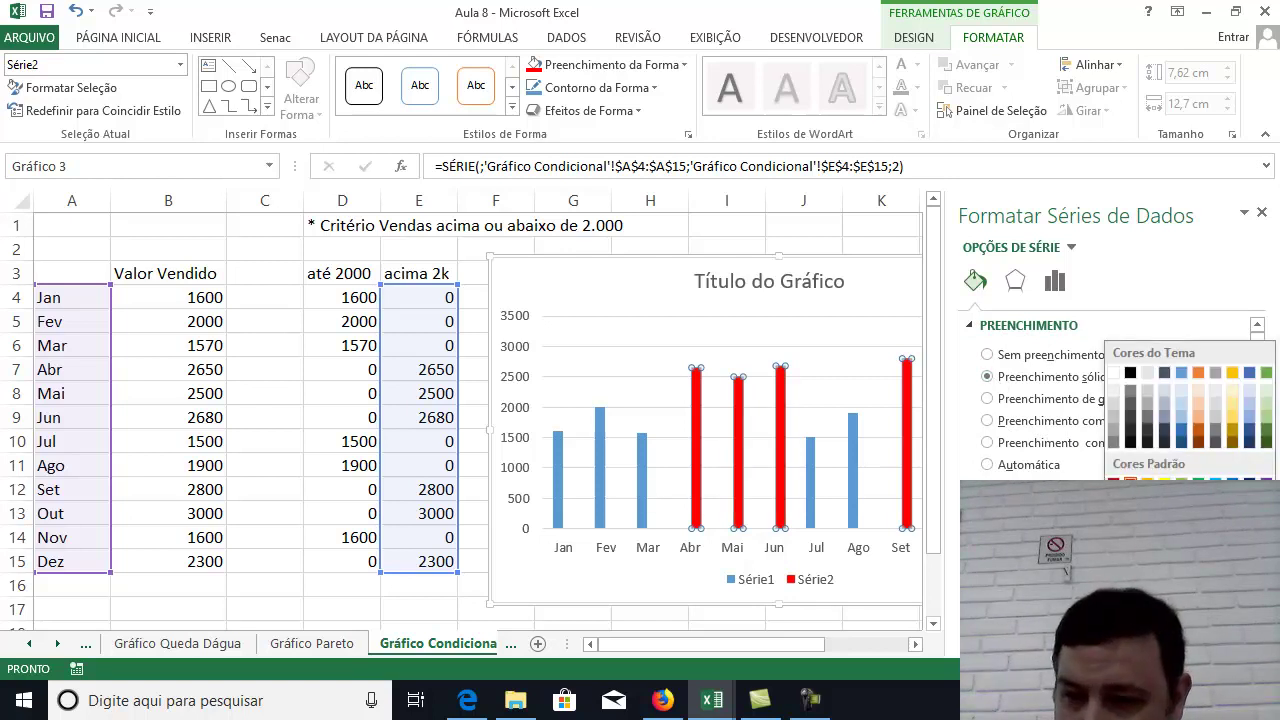
pyautogui.click(1249, 484)
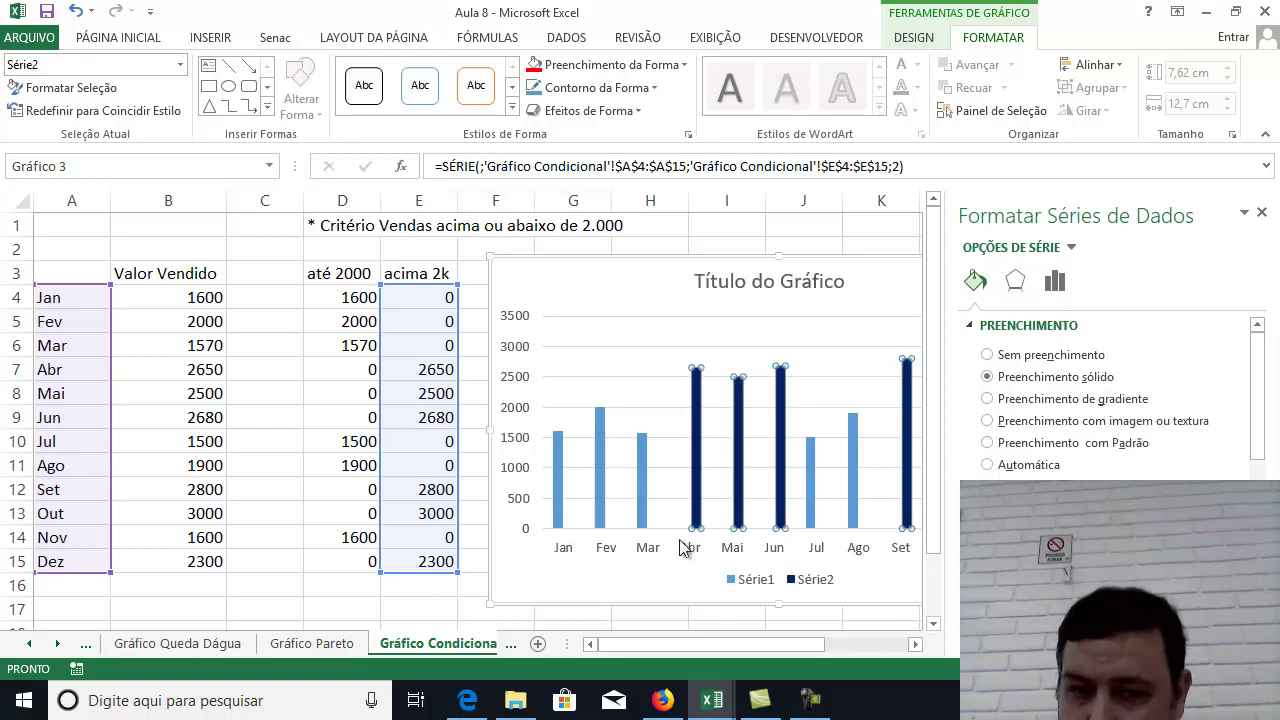
# Give the chart's Série1 columns, the sales up to 2000, a solid red fill and deselect the chart.
pyautogui.click(642, 500)
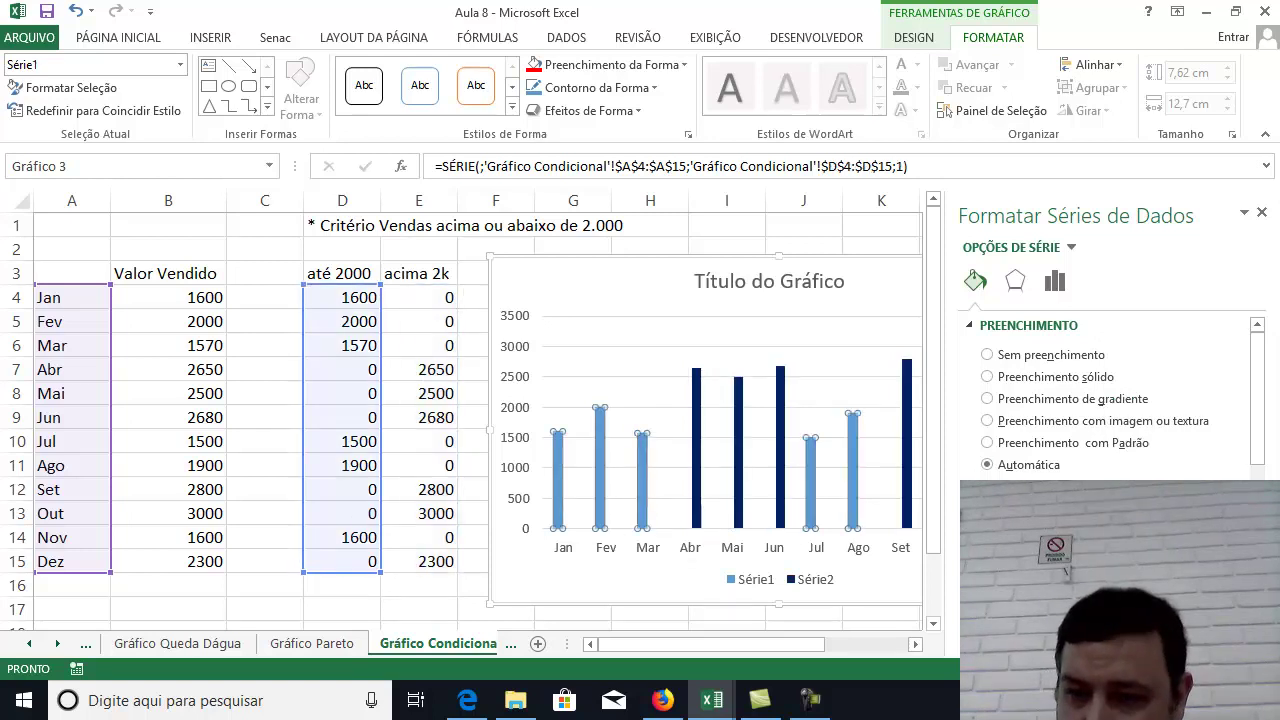
pyautogui.click(1237, 530)
pyautogui.click(996, 382)
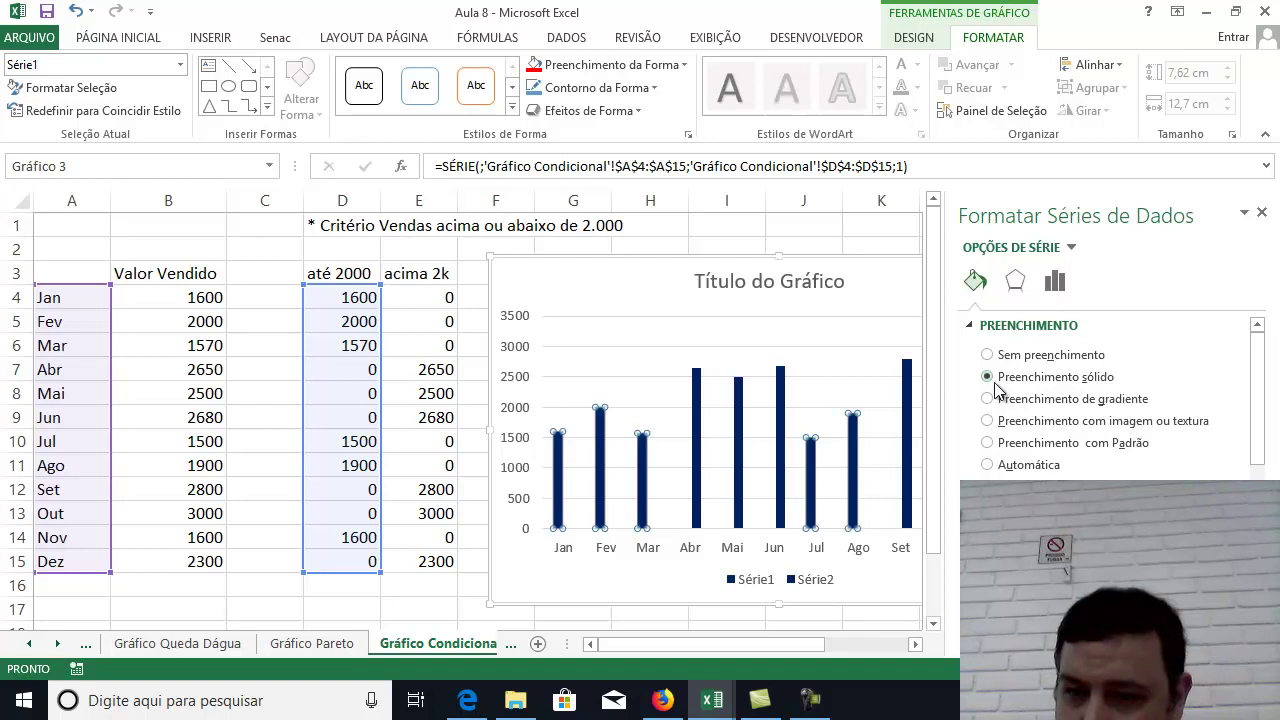
pyautogui.click(1237, 530)
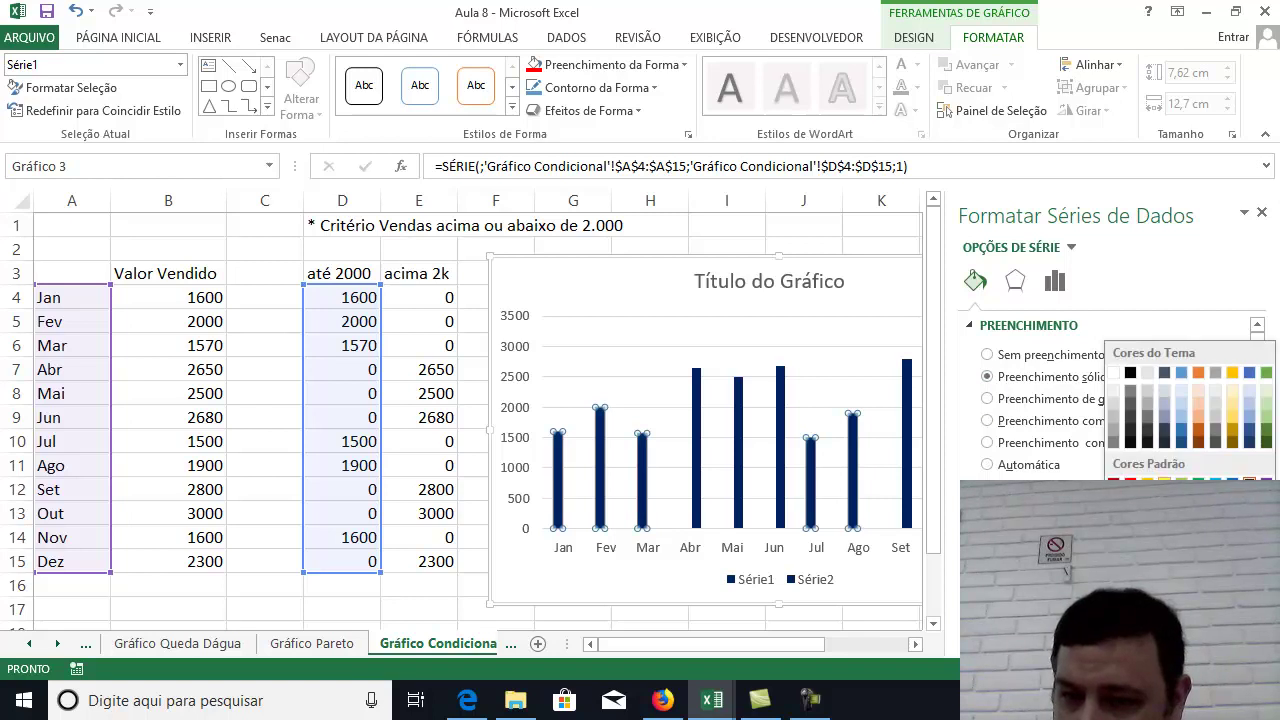
pyautogui.click(1130, 482)
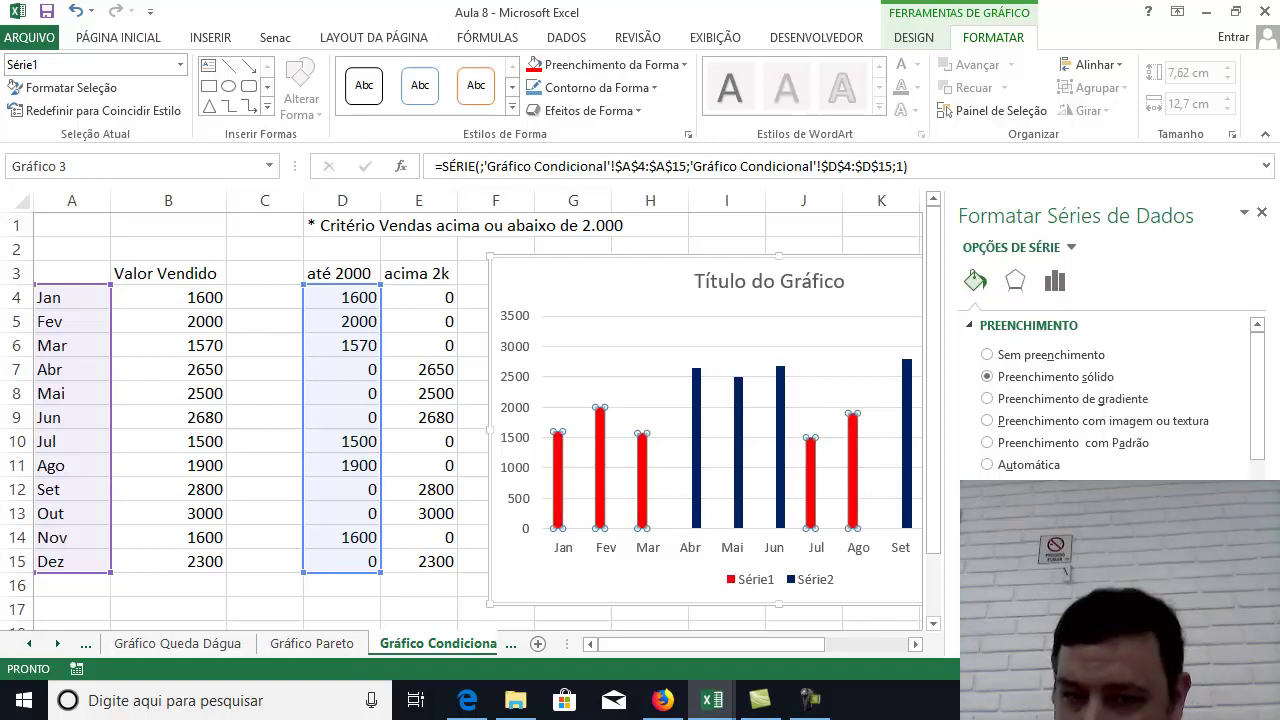
pyautogui.click(655, 592)
pyautogui.click(452, 590)
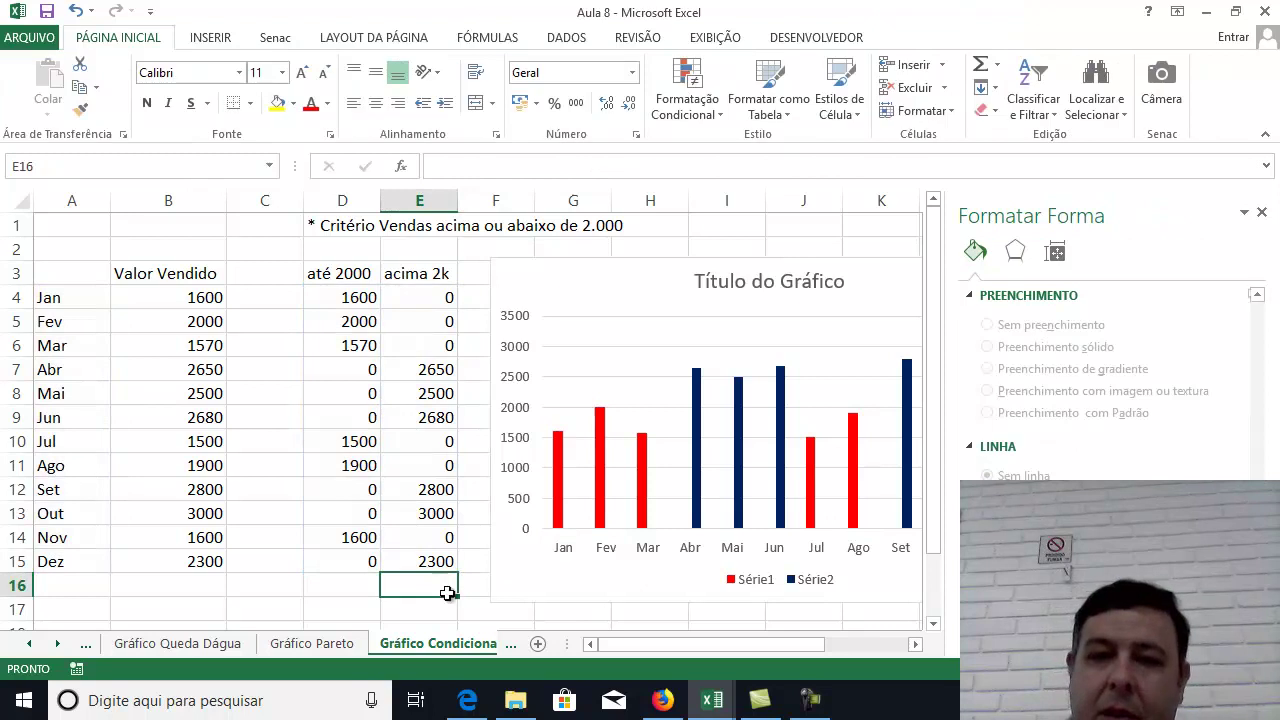
# Close the formatting pane and move the conditional chart slightly down and to the right, then select cell L2.
pyautogui.click(1262, 212)
pyautogui.moveTo(986, 271); pyautogui.dragTo(1012, 292)
pyautogui.click(969, 254)
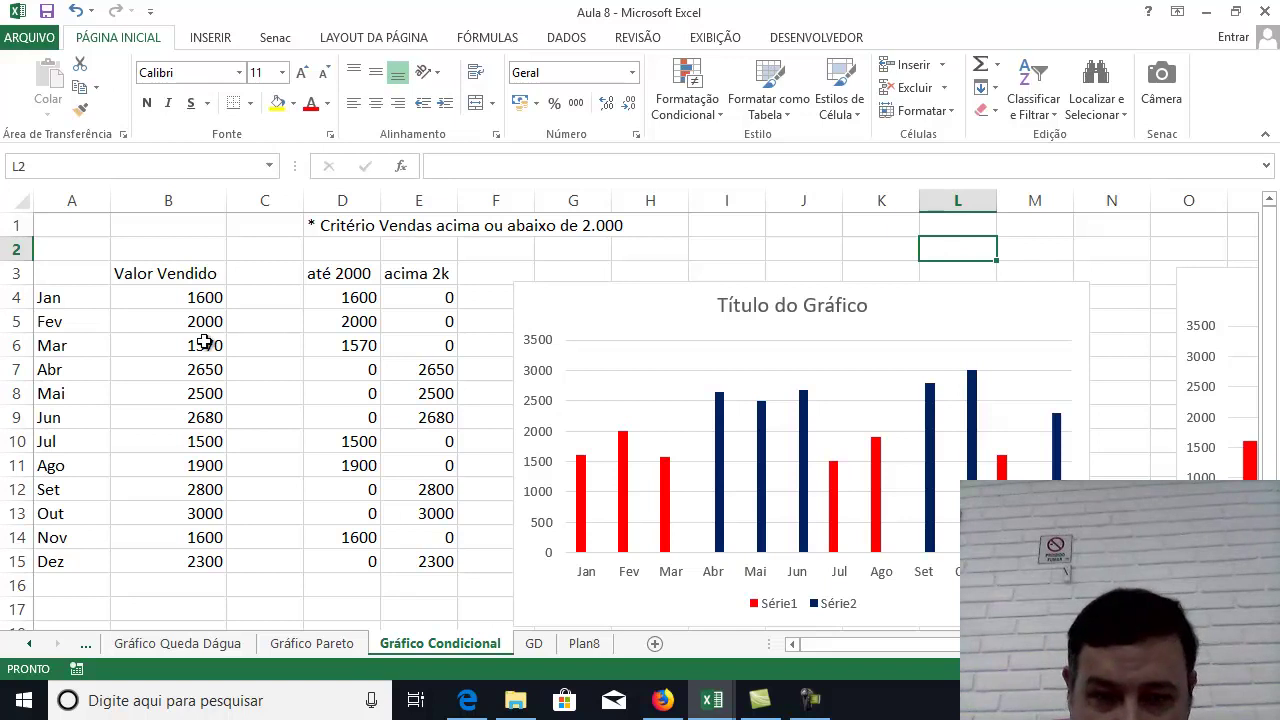
# Set the March value in the Valor Vendido column to 2500.
pyautogui.click(147, 341)
pyautogui.write('250')
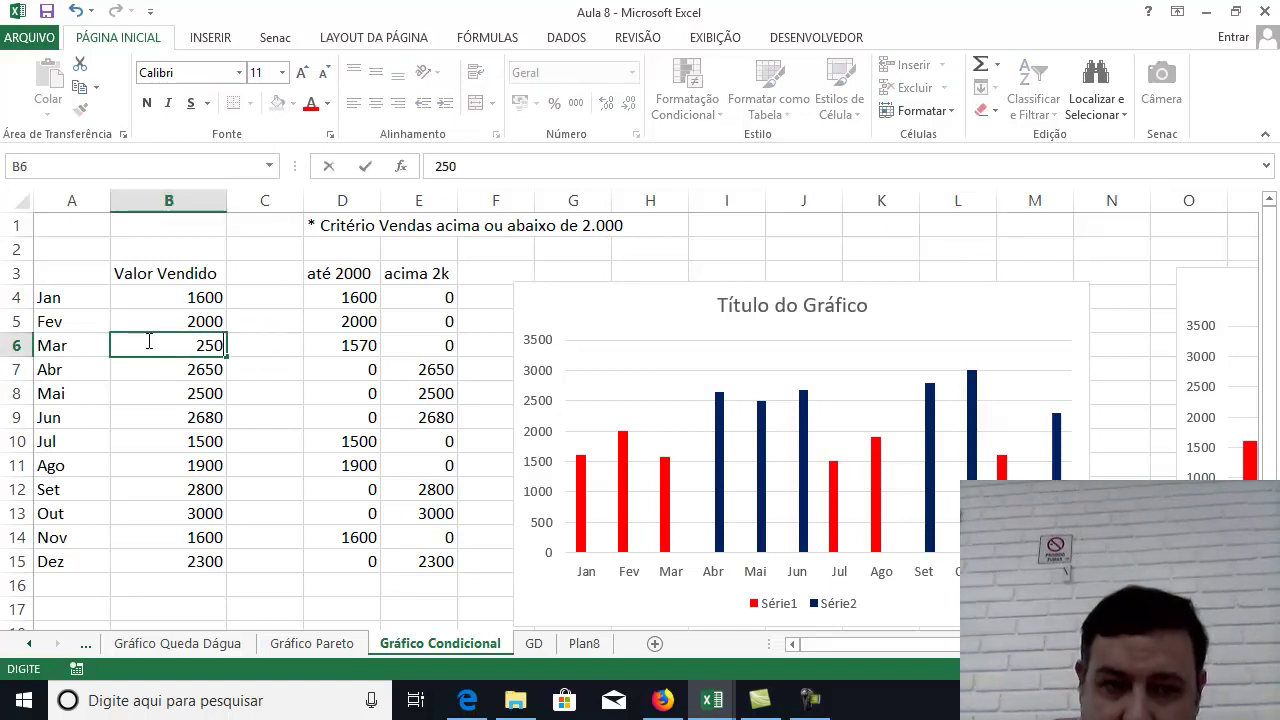
pyautogui.write('0')
pyautogui.press('Return')
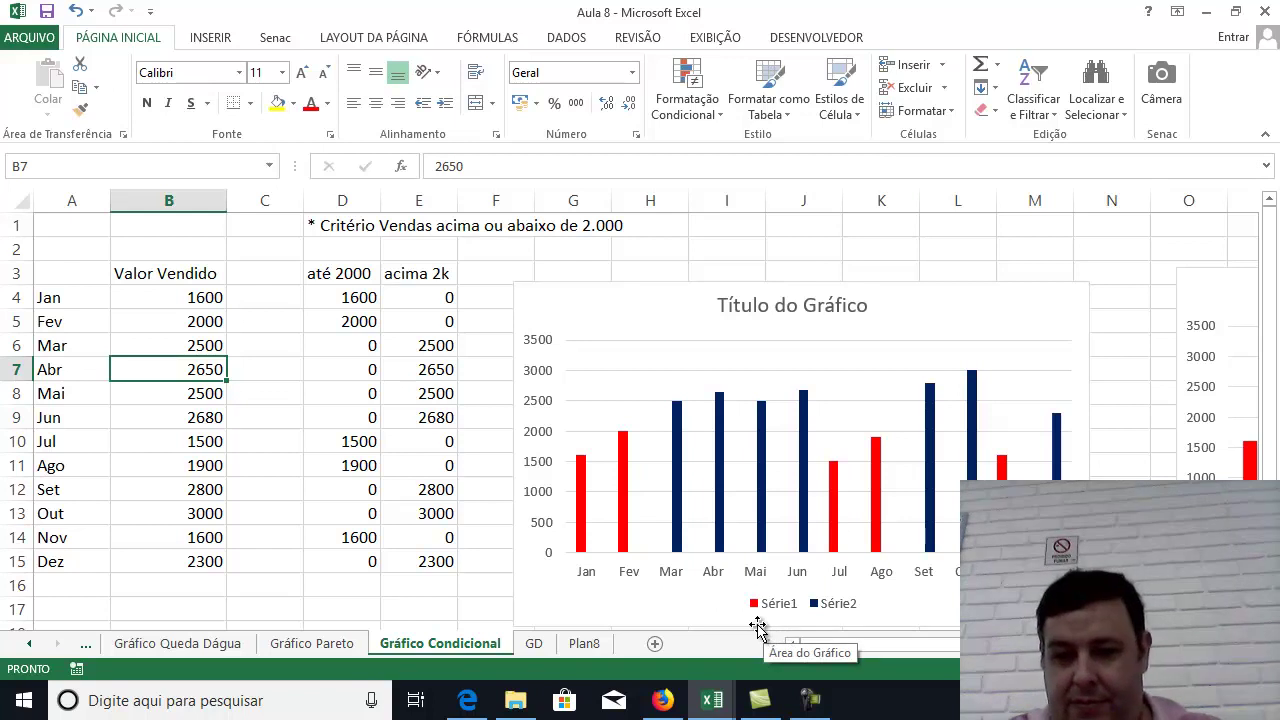
# Open the GD sheet and move its column chart up to row 4, to the right of the zoom and rolagem controls.
pyautogui.click(533, 645)
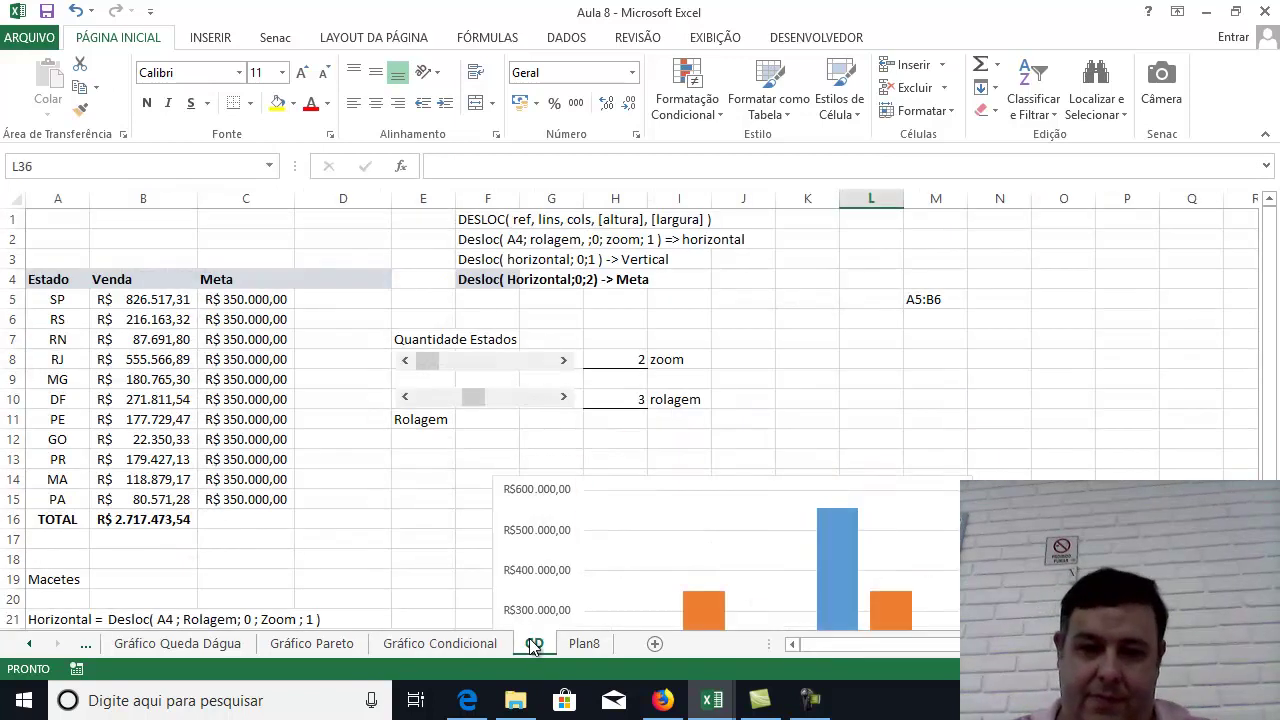
pyautogui.click(1077, 356)
pyautogui.scroll(-2, 1094, 417)
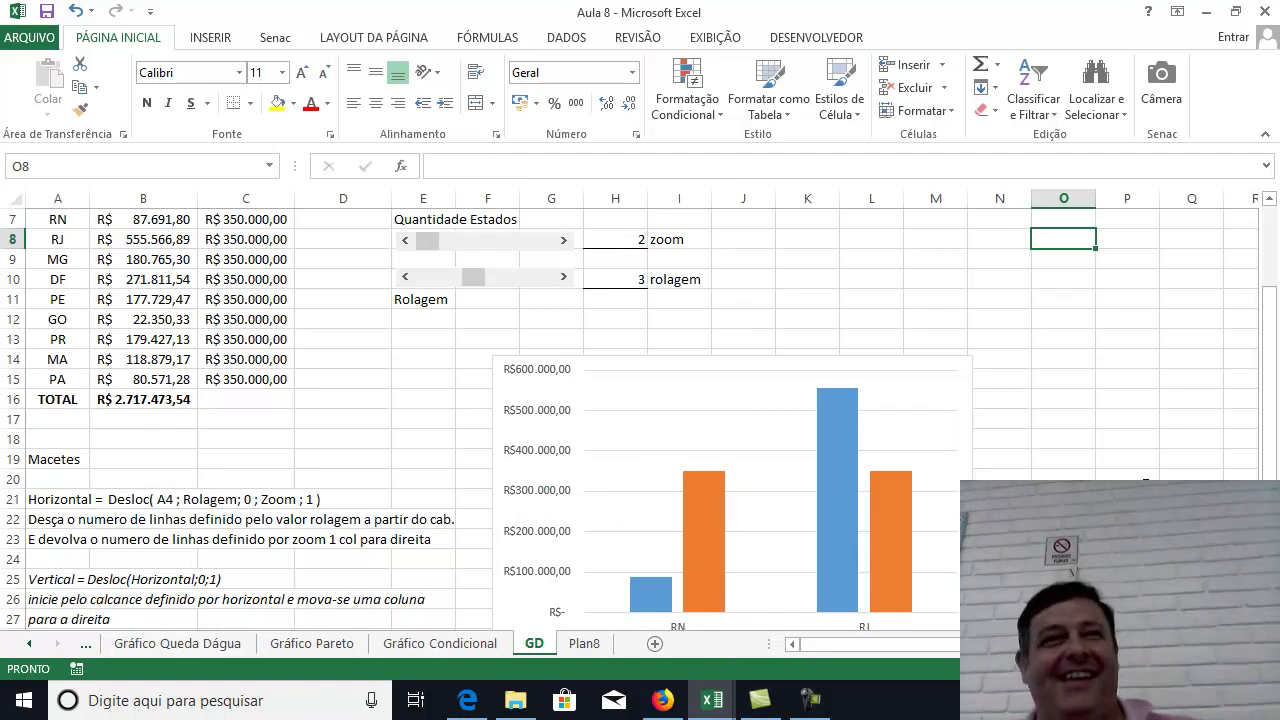
pyautogui.click(967, 360)
pyautogui.moveTo(967, 360); pyautogui.dragTo(1005, 325)
pyautogui.scroll(1, 1130, 331)
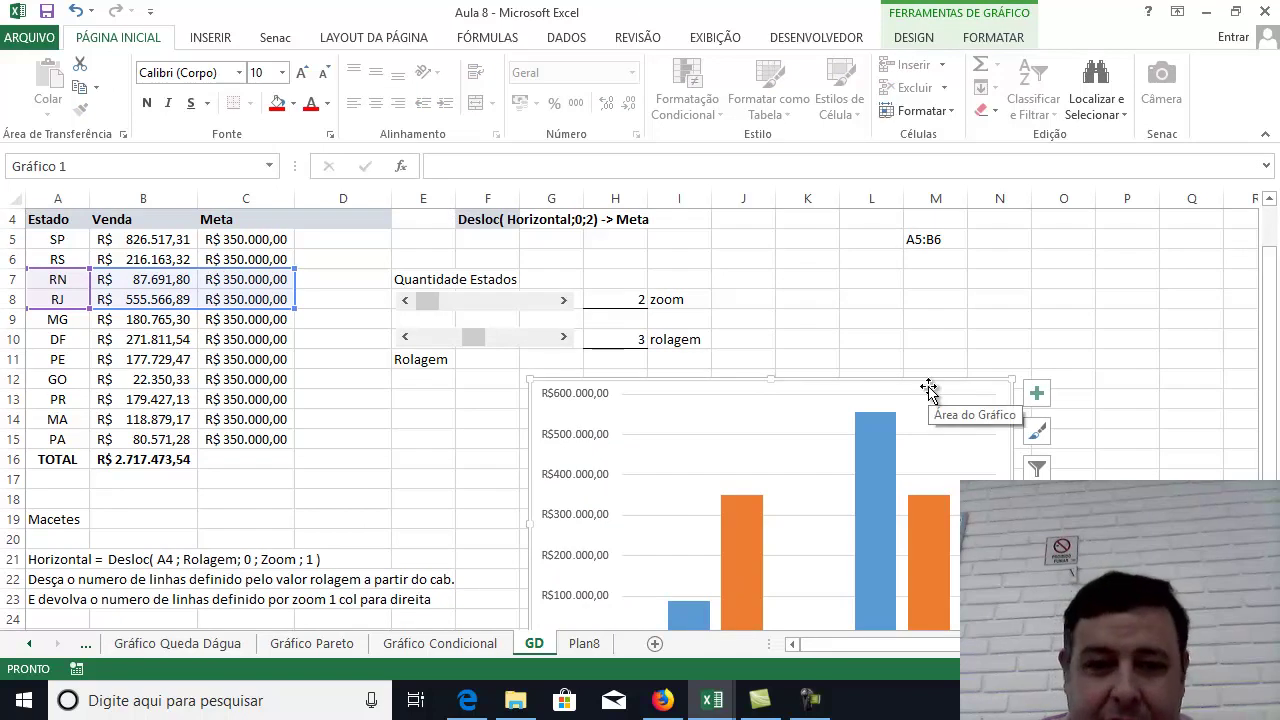
pyautogui.moveTo(929, 388); pyautogui.dragTo(1129, 221)
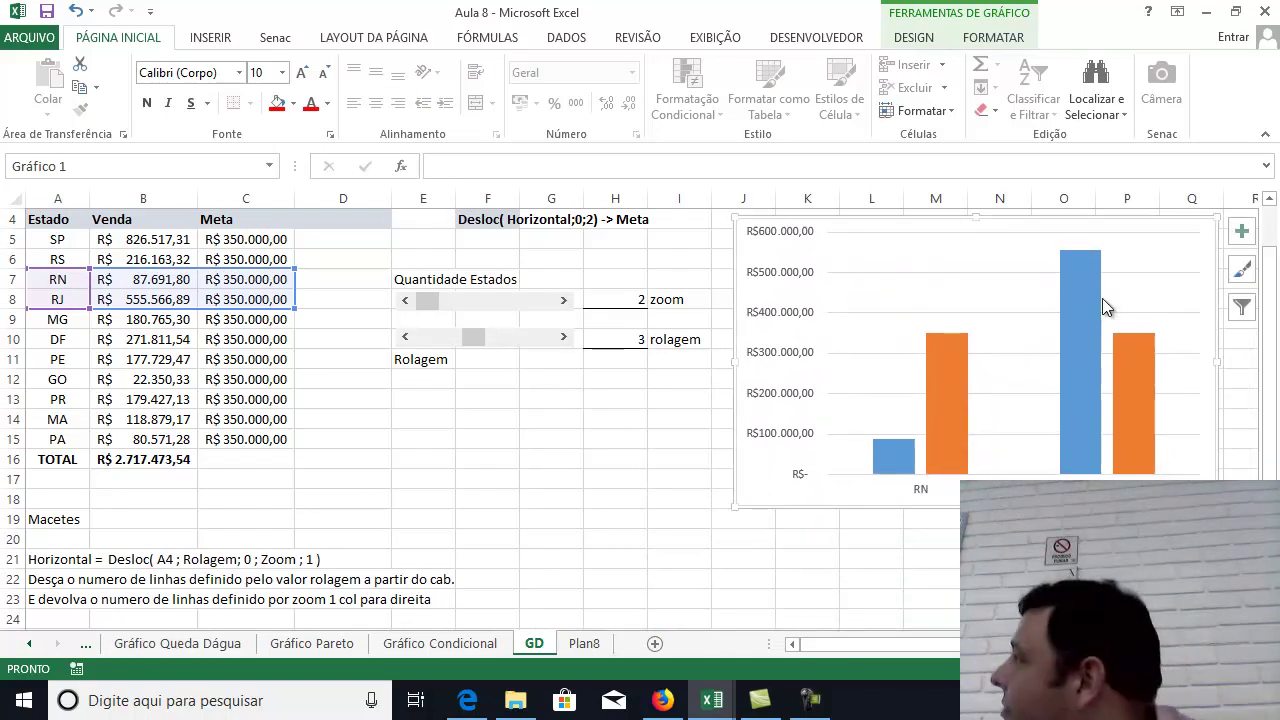
# Lower the Rolagem scroll bar to 1 and raise the Quantidade Estados scroll bar to 5.
pyautogui.moveTo(1102, 298)
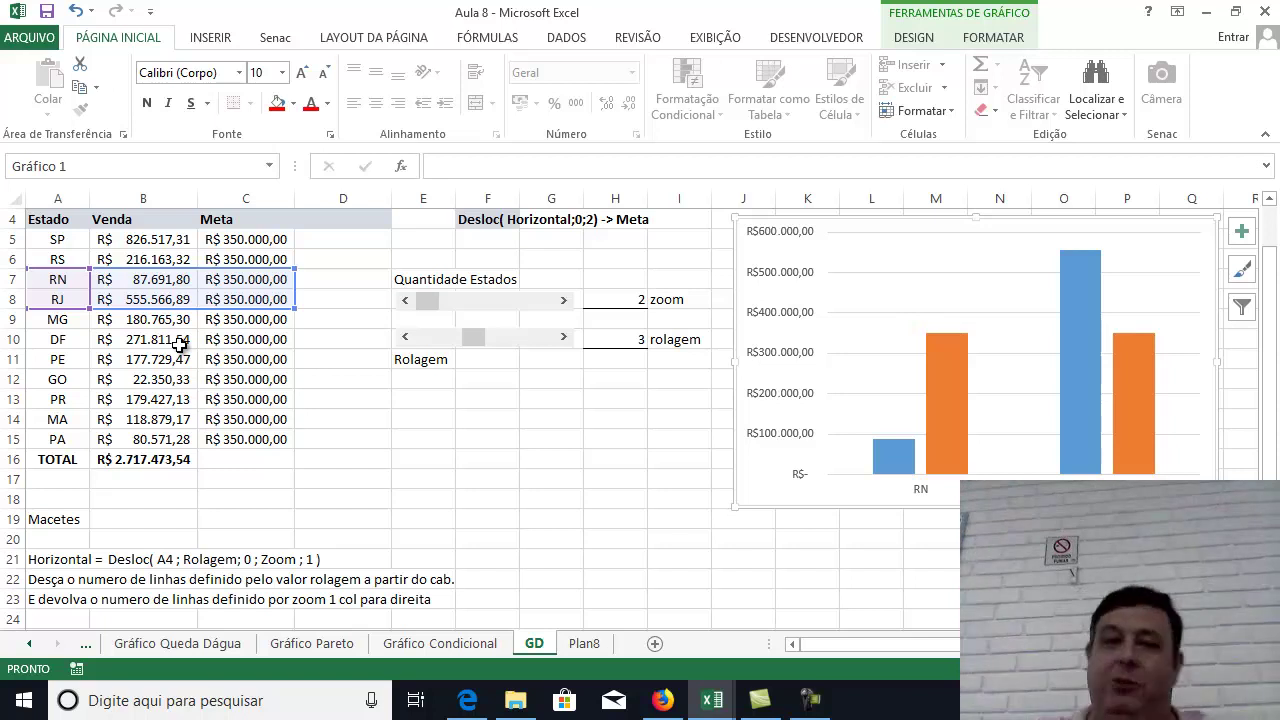
pyautogui.click(405, 339)
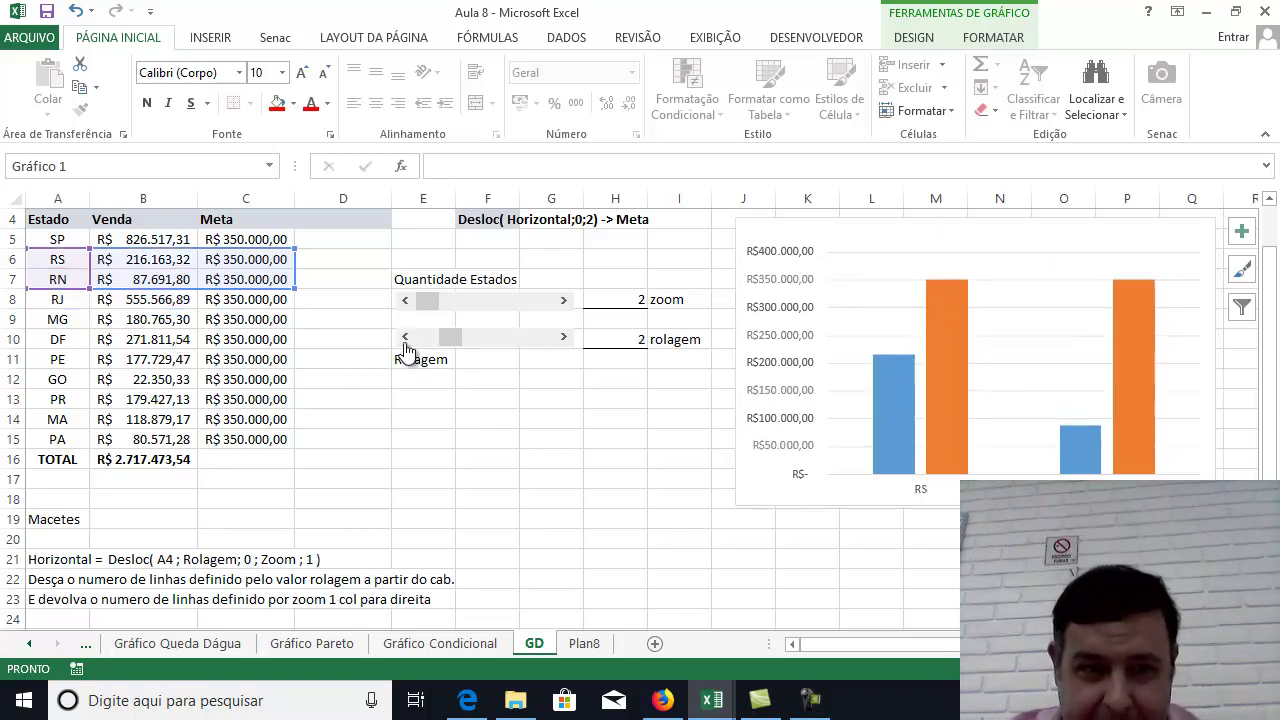
pyautogui.click(405, 339)
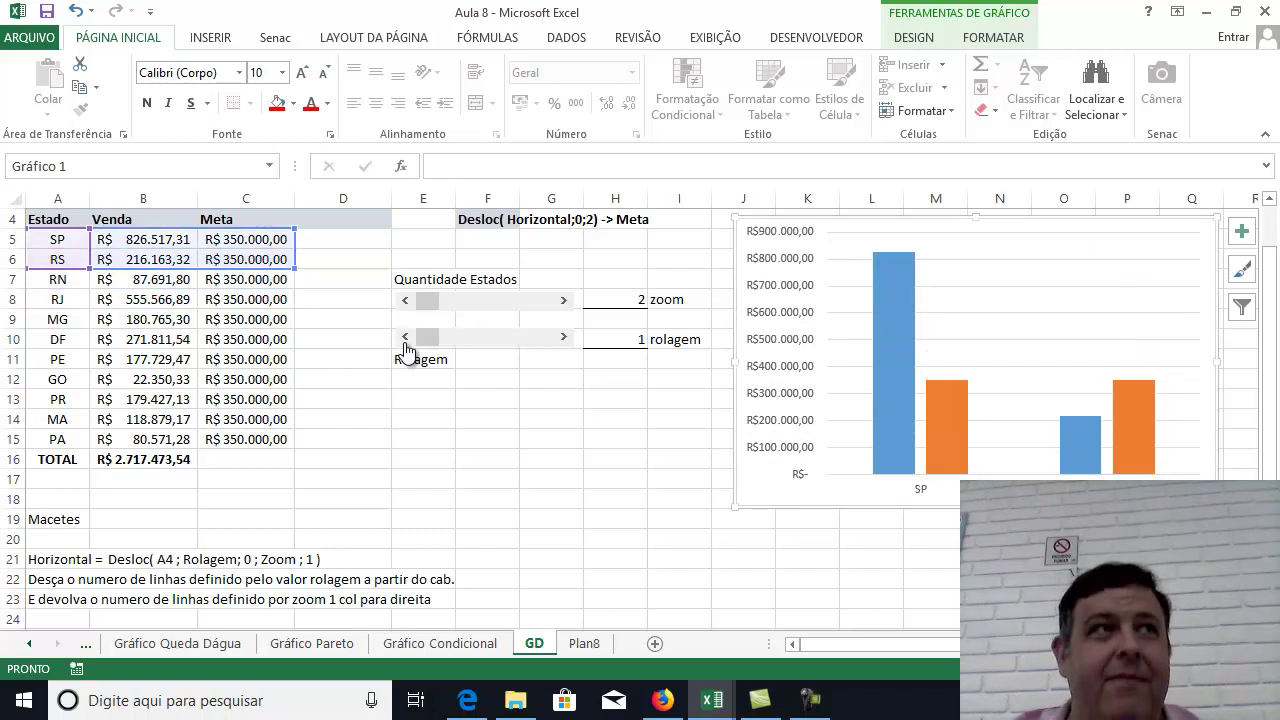
pyautogui.click(564, 304)
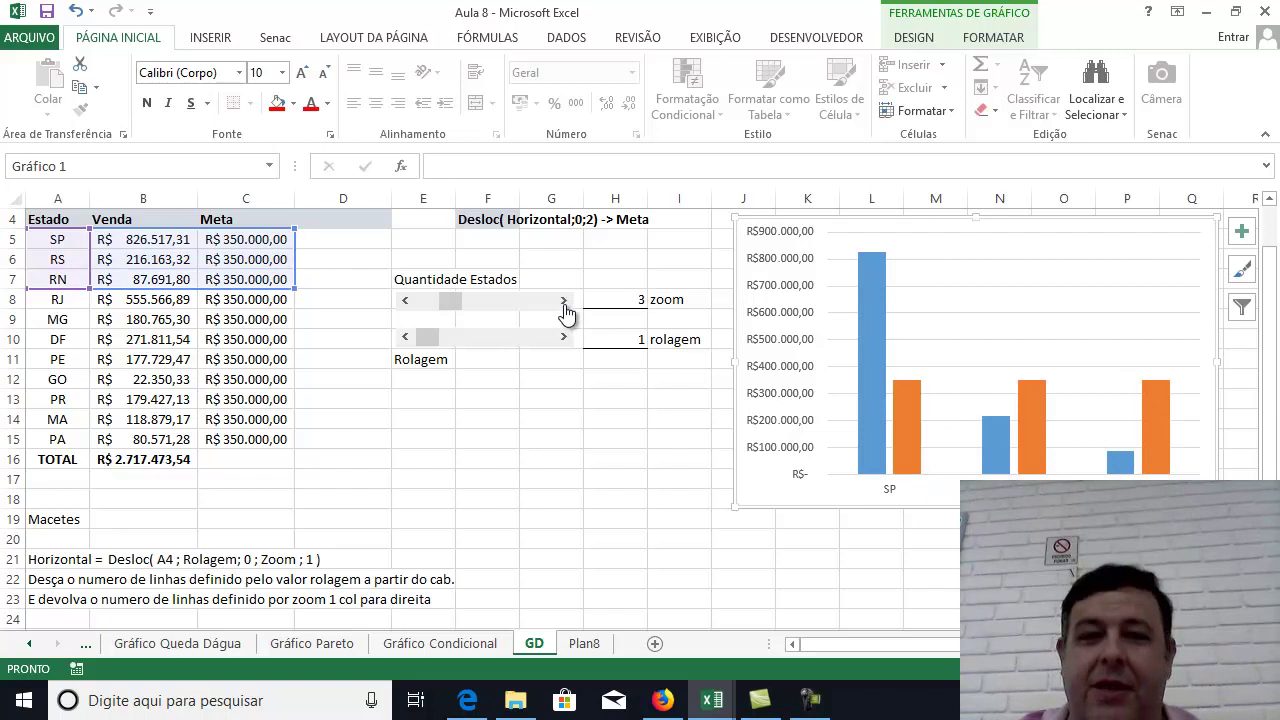
pyautogui.click(564, 304)
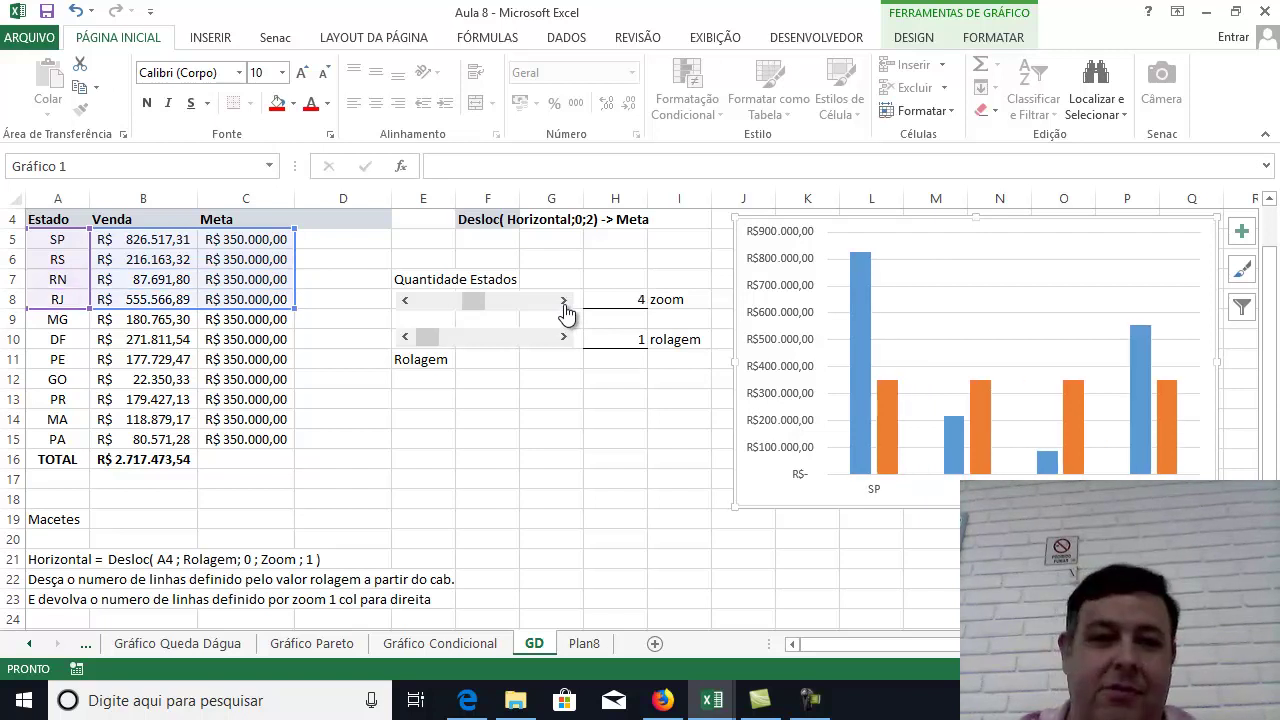
pyautogui.click(564, 304)
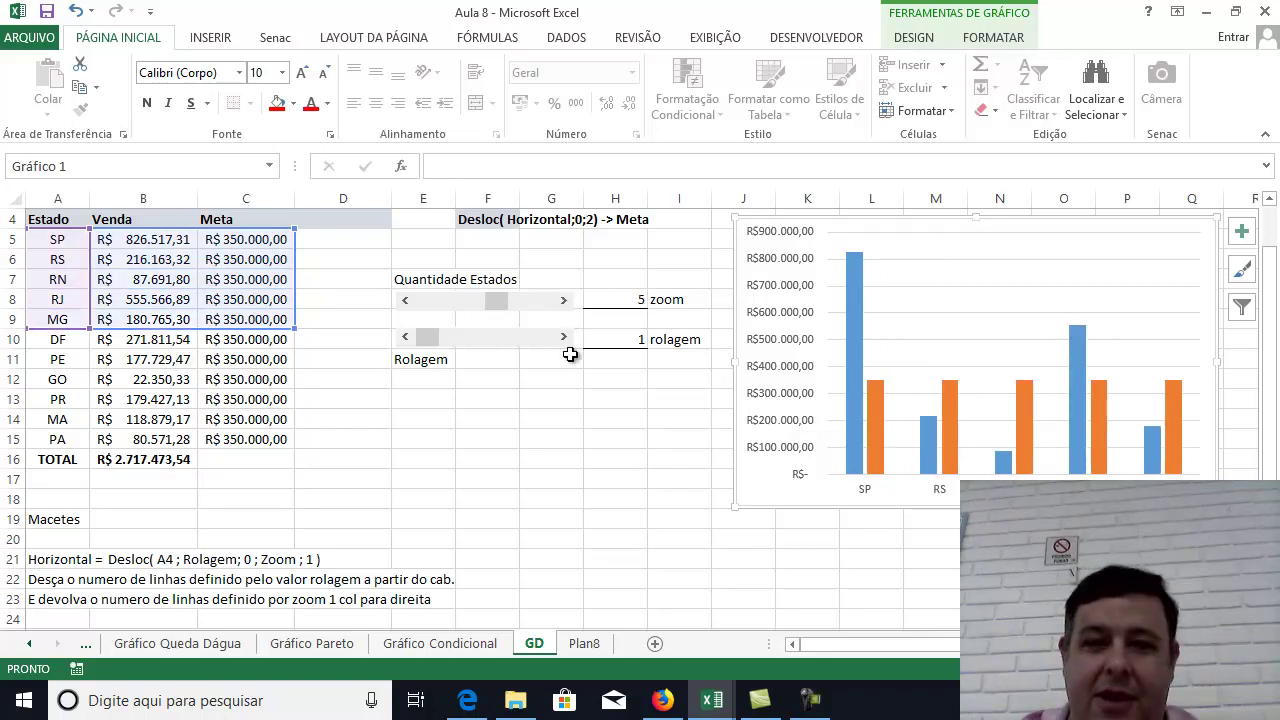
# Raise the Rolagem scroll bar to 4 to shift the range of states shown in the chart.
pyautogui.click(566, 341)
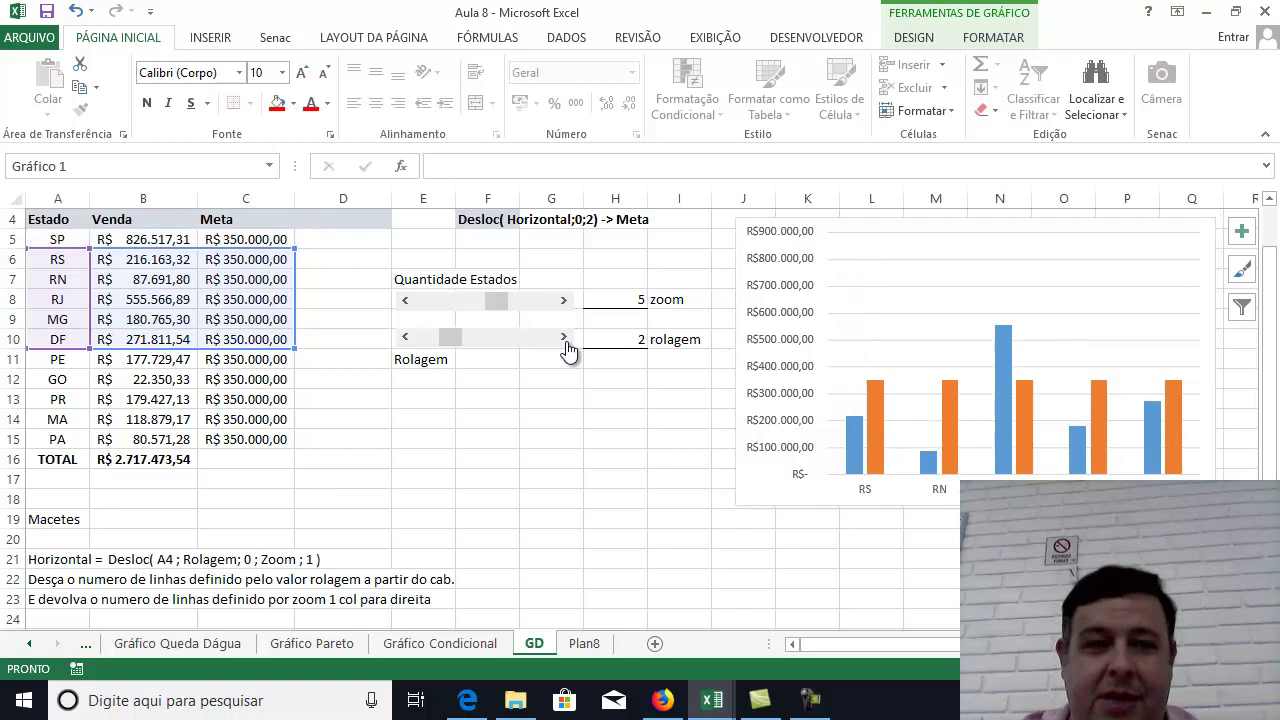
pyautogui.click(566, 341)
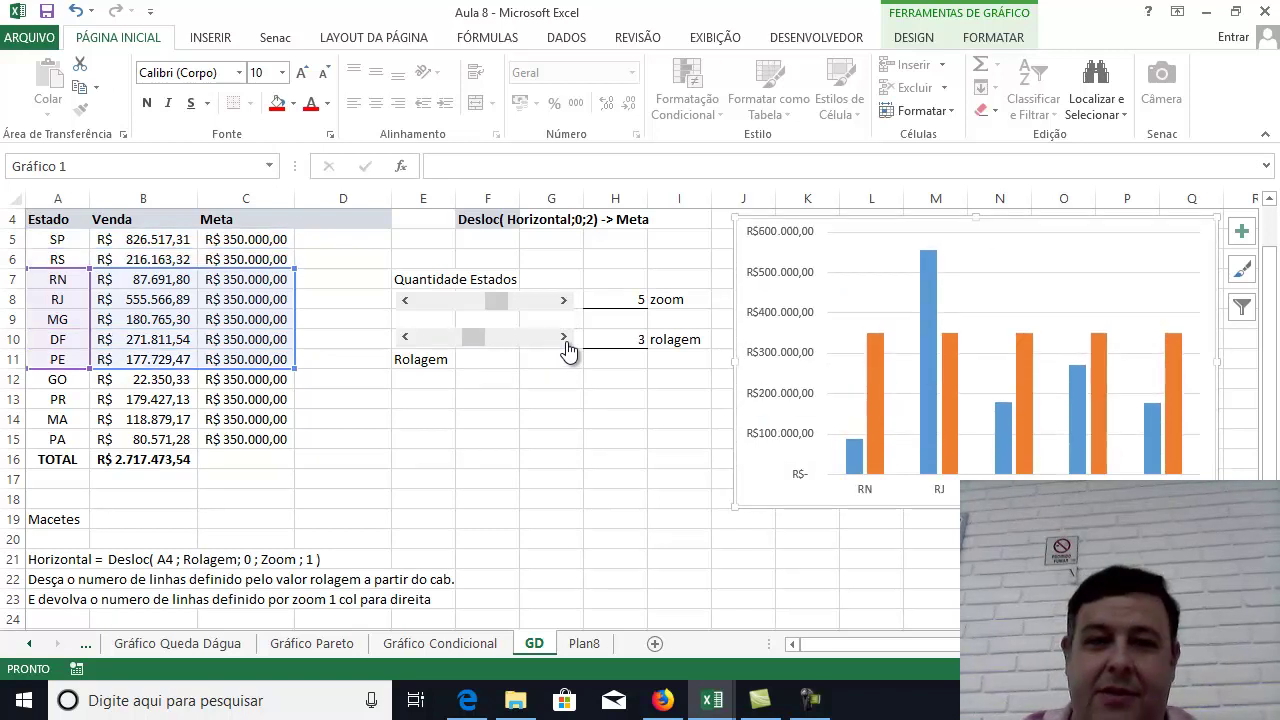
pyautogui.click(564, 339)
# Reduce the Quantidade Estados scroll bar to 2 and the Rolagem scroll bar to 1.
pyautogui.click(405, 300)
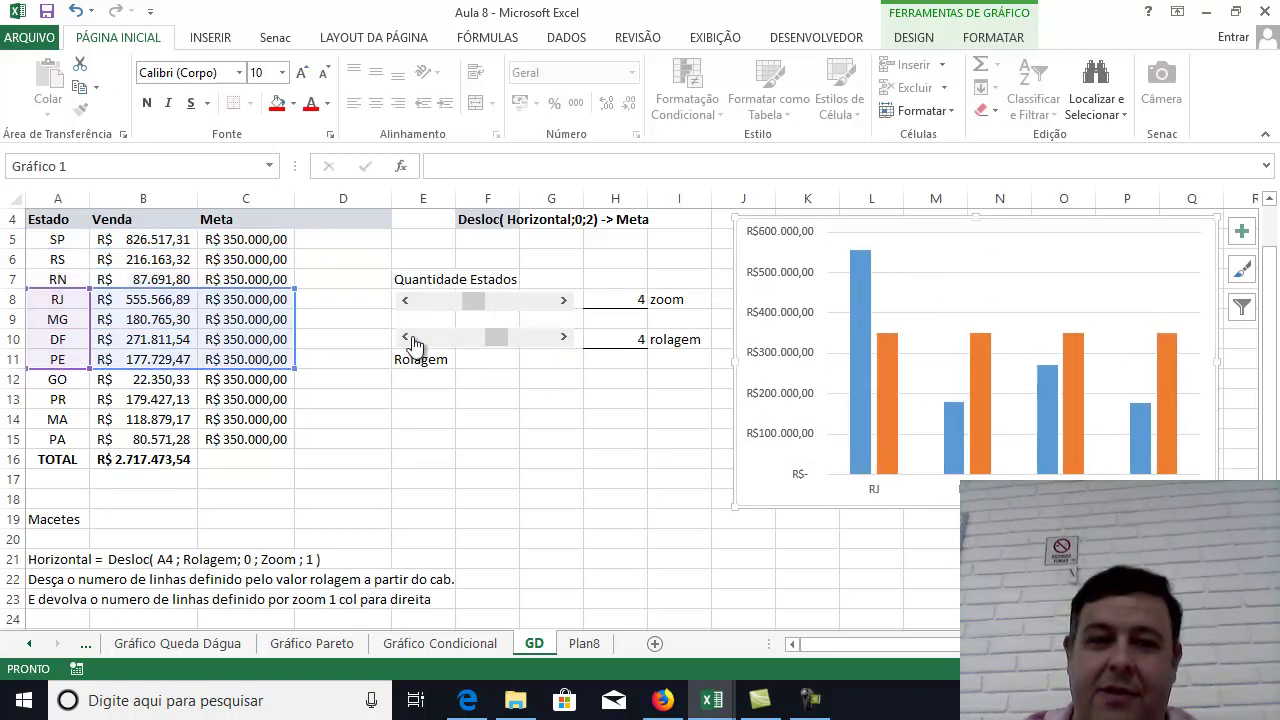
pyautogui.click(410, 340)
pyautogui.click(410, 340)
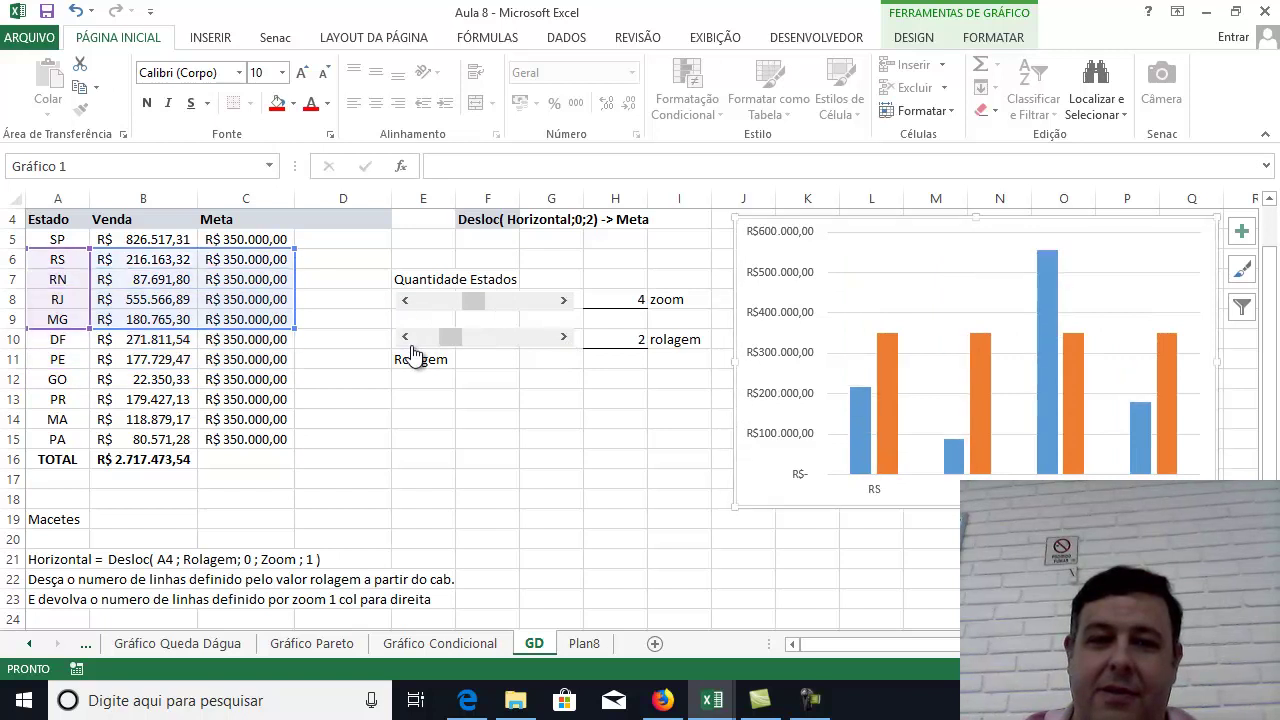
pyautogui.click(403, 305)
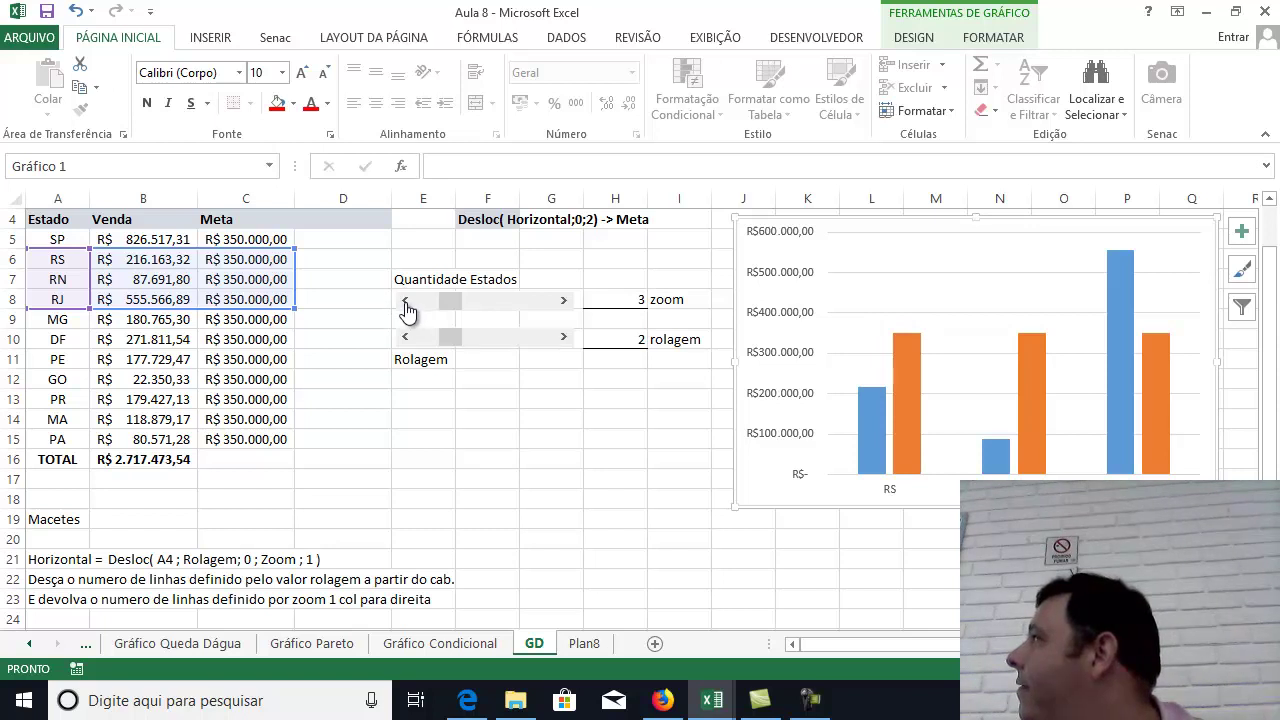
pyautogui.click(405, 304)
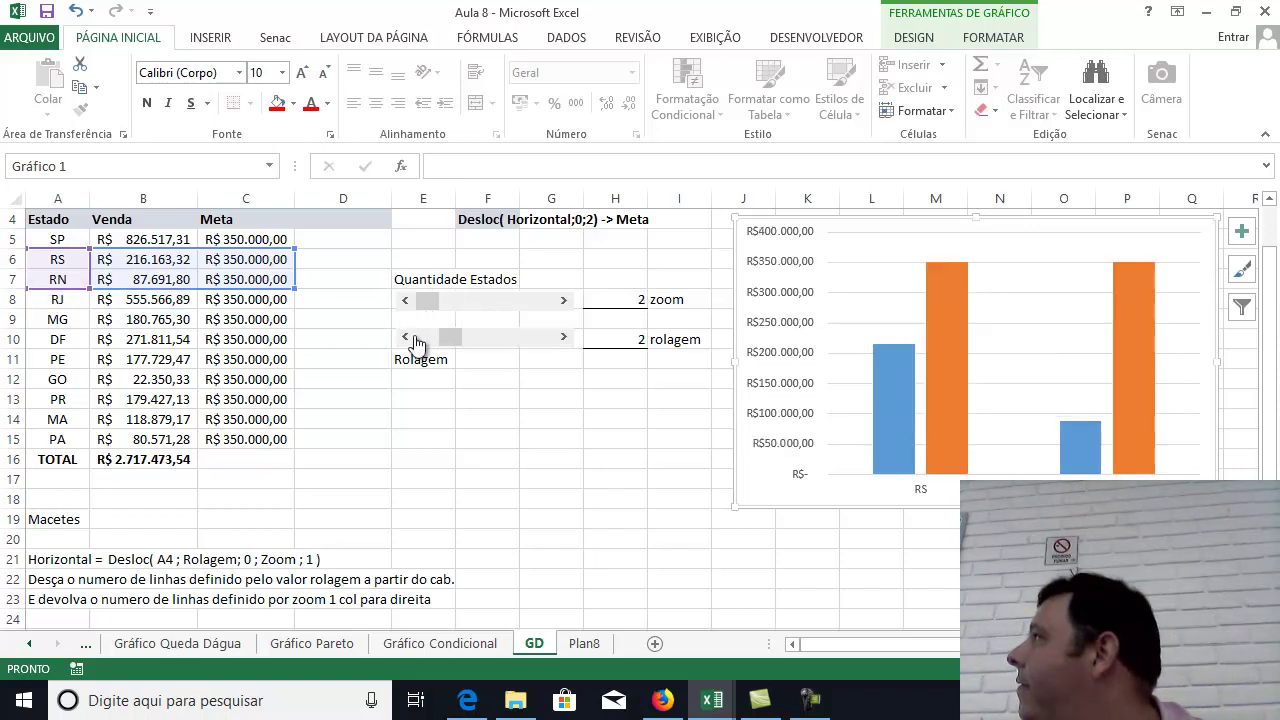
pyautogui.click(407, 337)
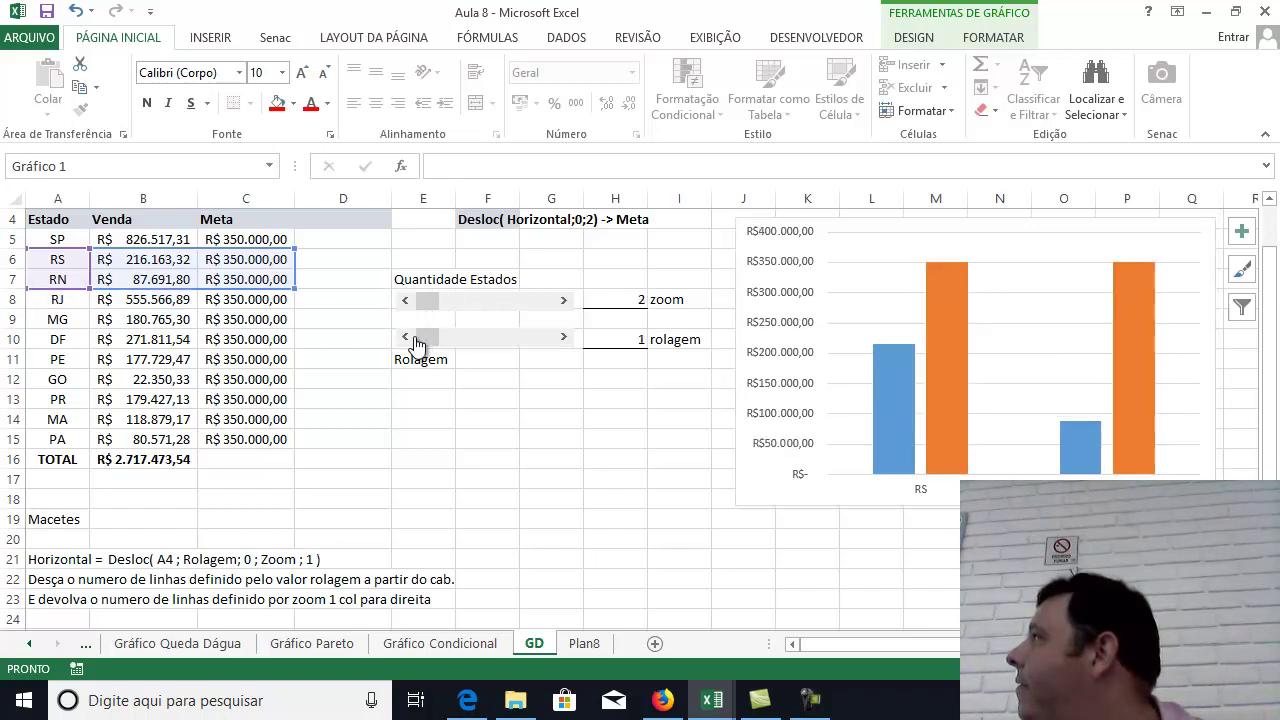
# Move the column chart down just below row 5 so it clears the A5:B6 text in column M.
pyautogui.click(507, 382)
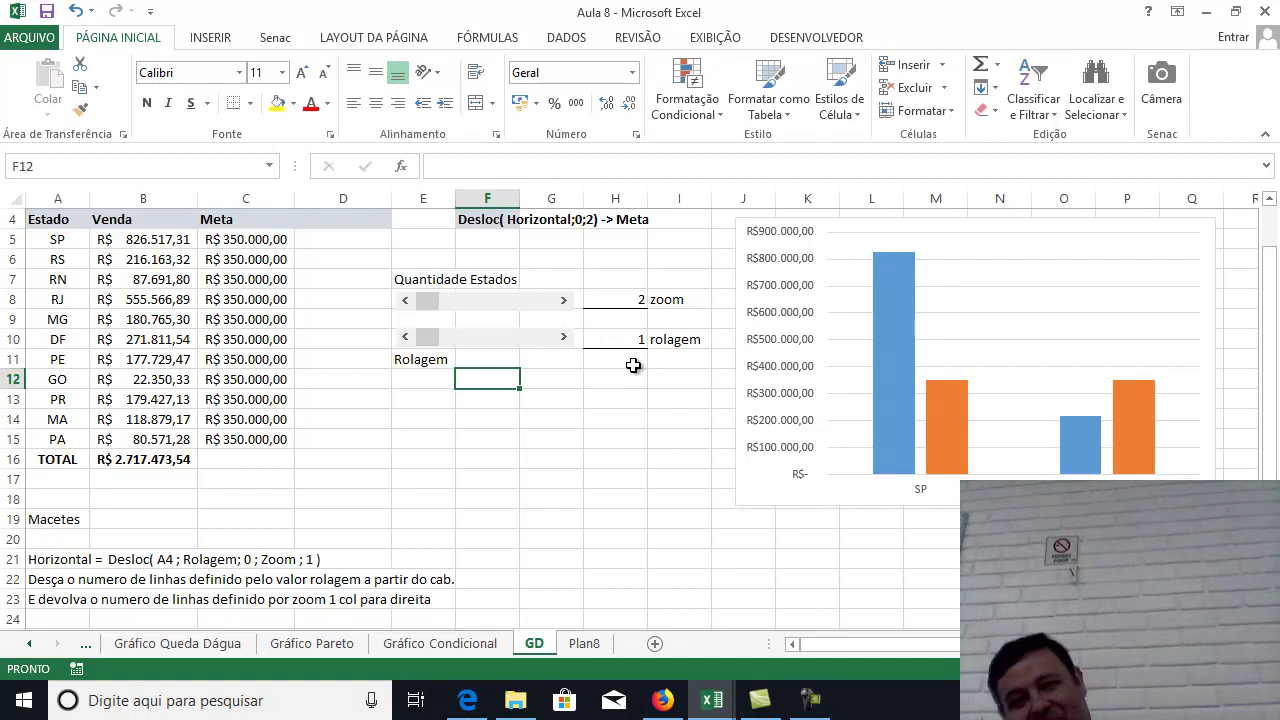
pyautogui.click(581, 447)
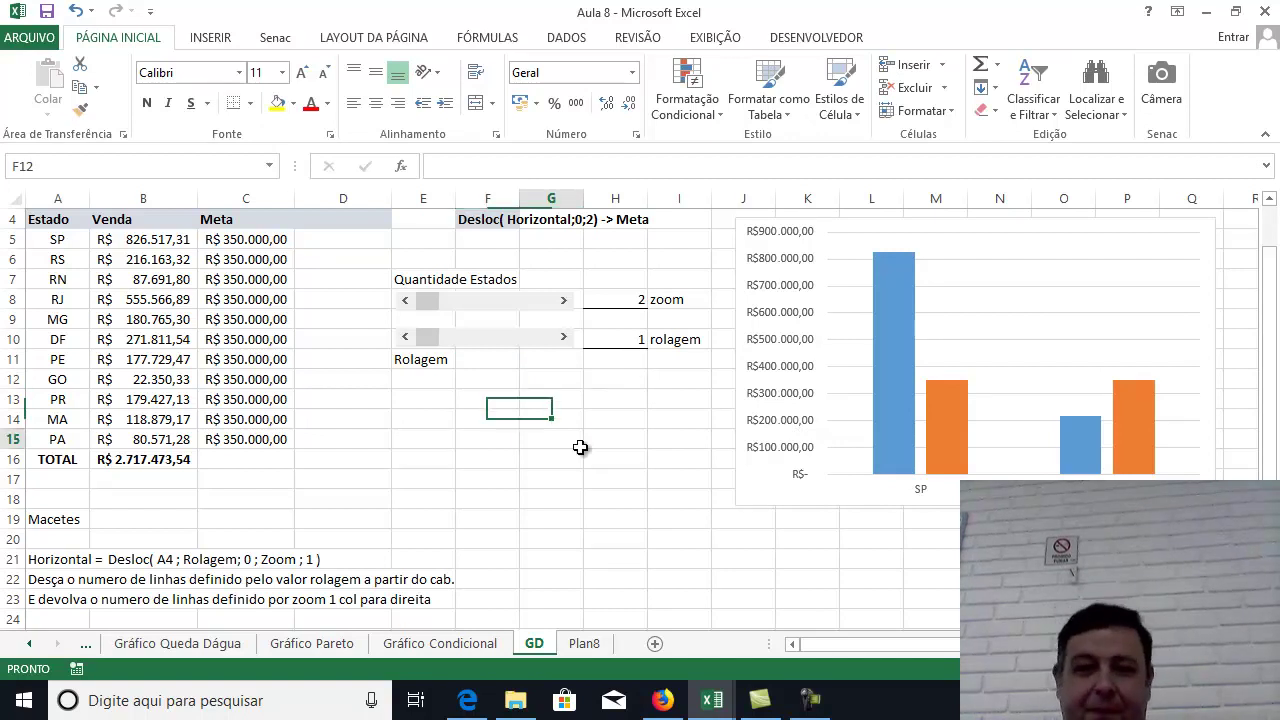
pyautogui.click(664, 537)
pyautogui.click(870, 246)
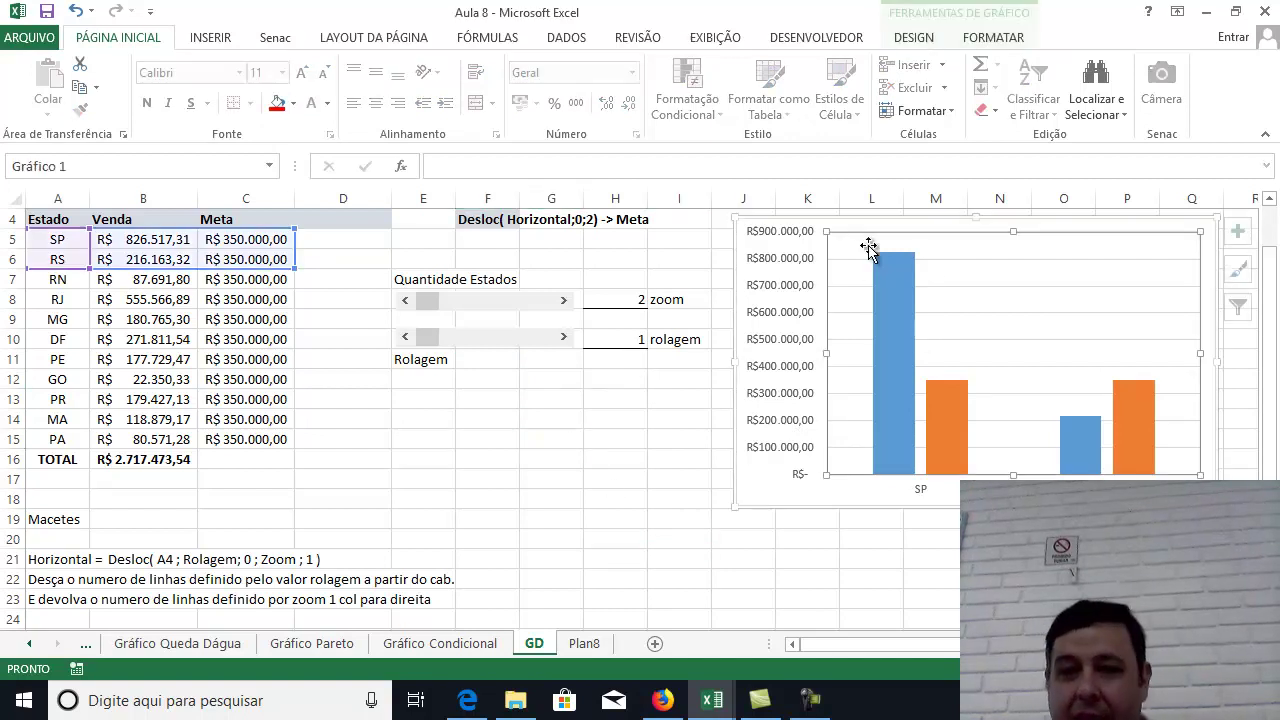
pyautogui.moveTo(770, 503); pyautogui.dragTo(783, 535)
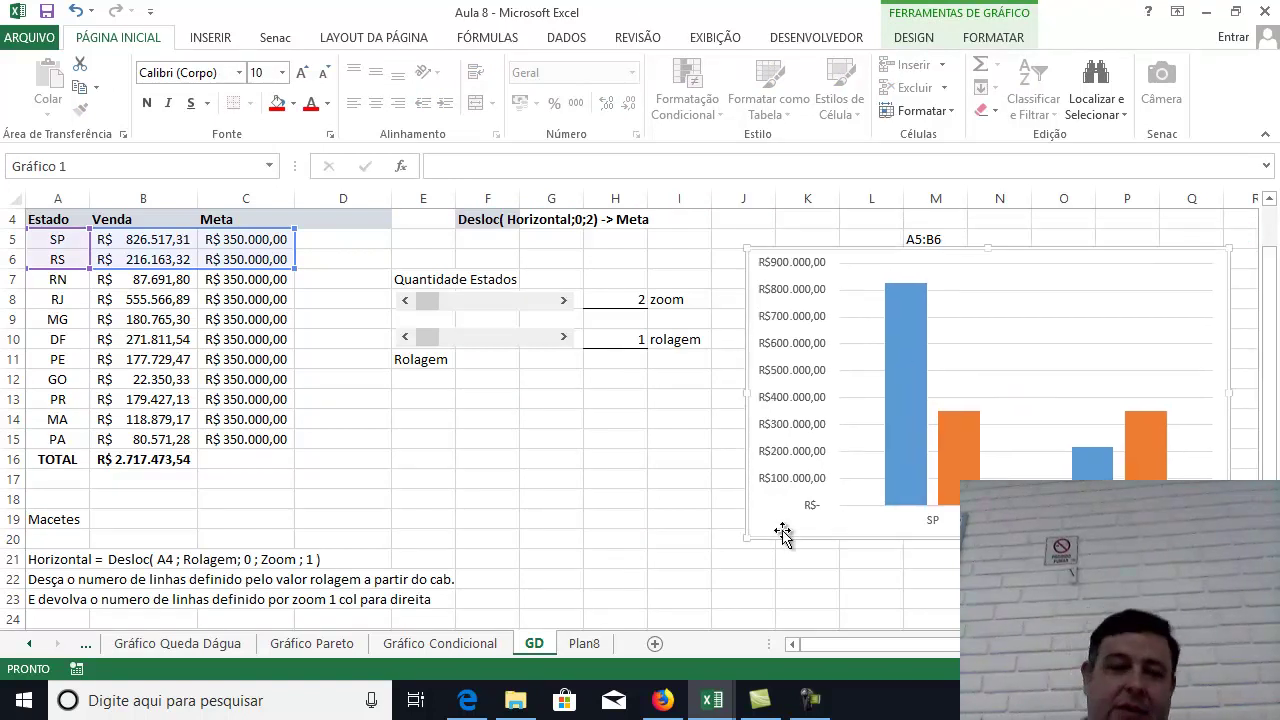
pyautogui.click(512, 480)
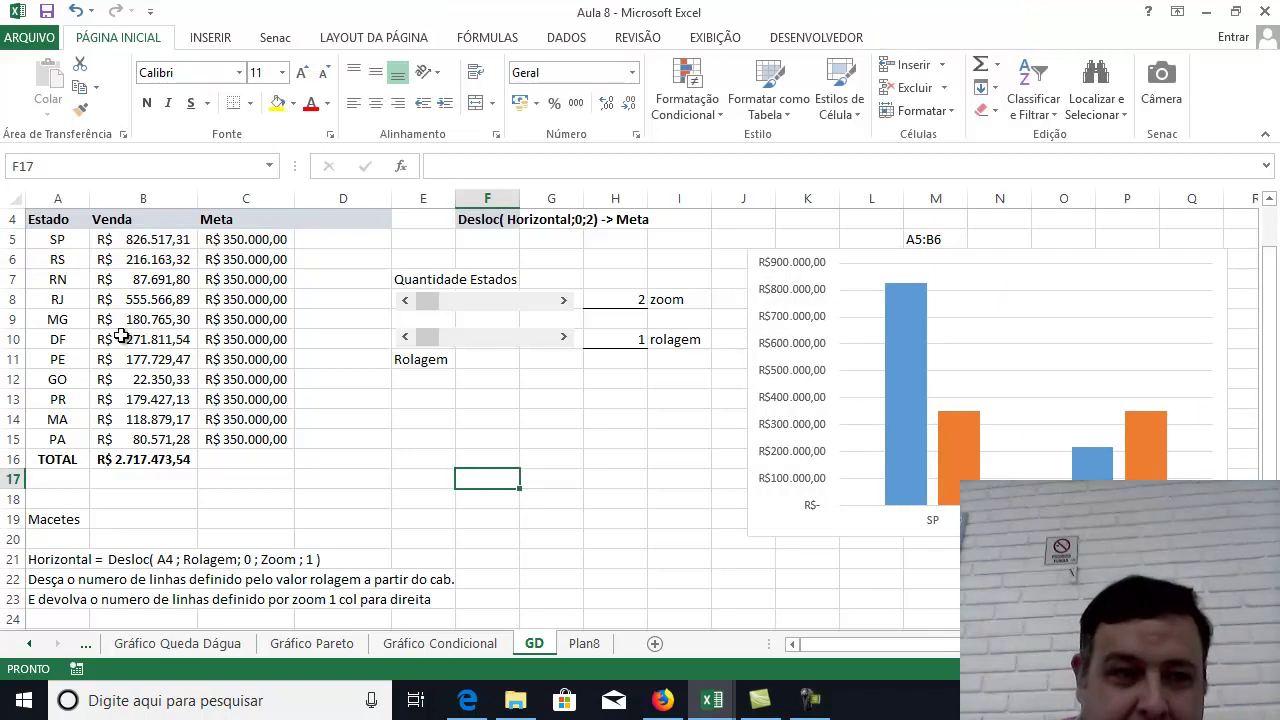
# Highlight the state data in A5:C15, and switch to the Calculos sheet of the Dashboard Aula 8 workbook.
pyautogui.moveTo(45, 246); pyautogui.dragTo(256, 443)
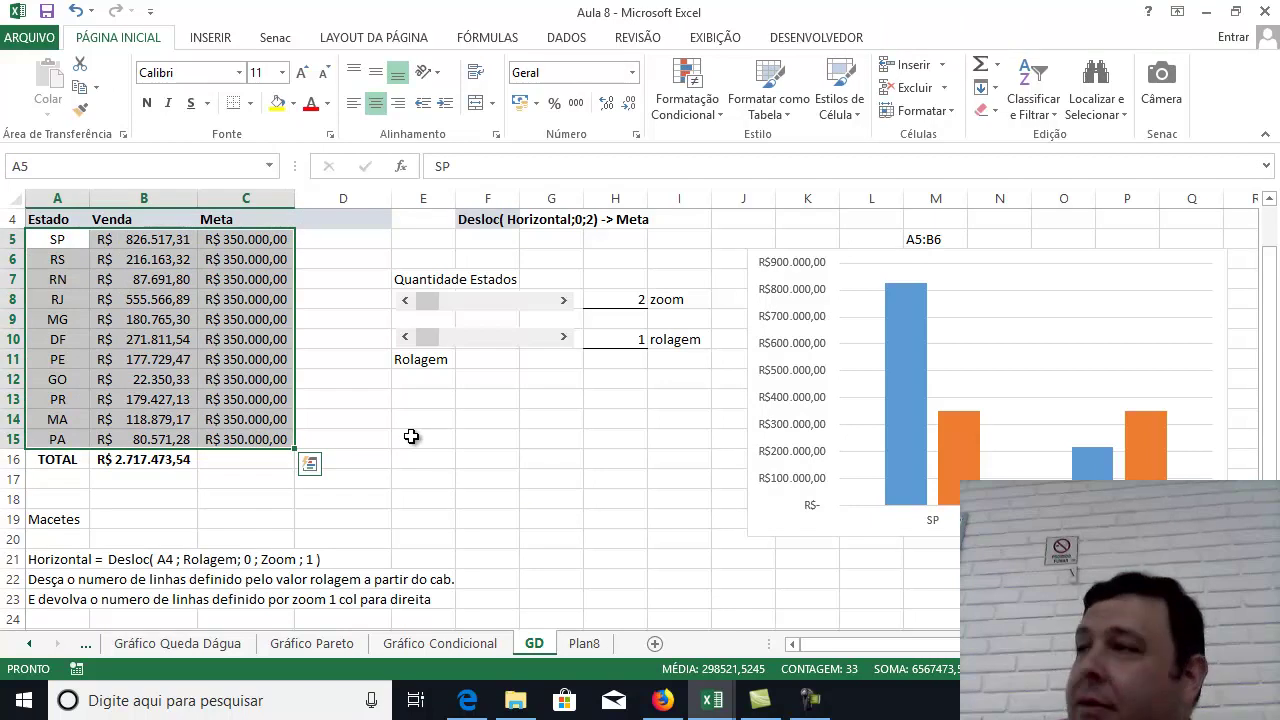
pyautogui.click(411, 436)
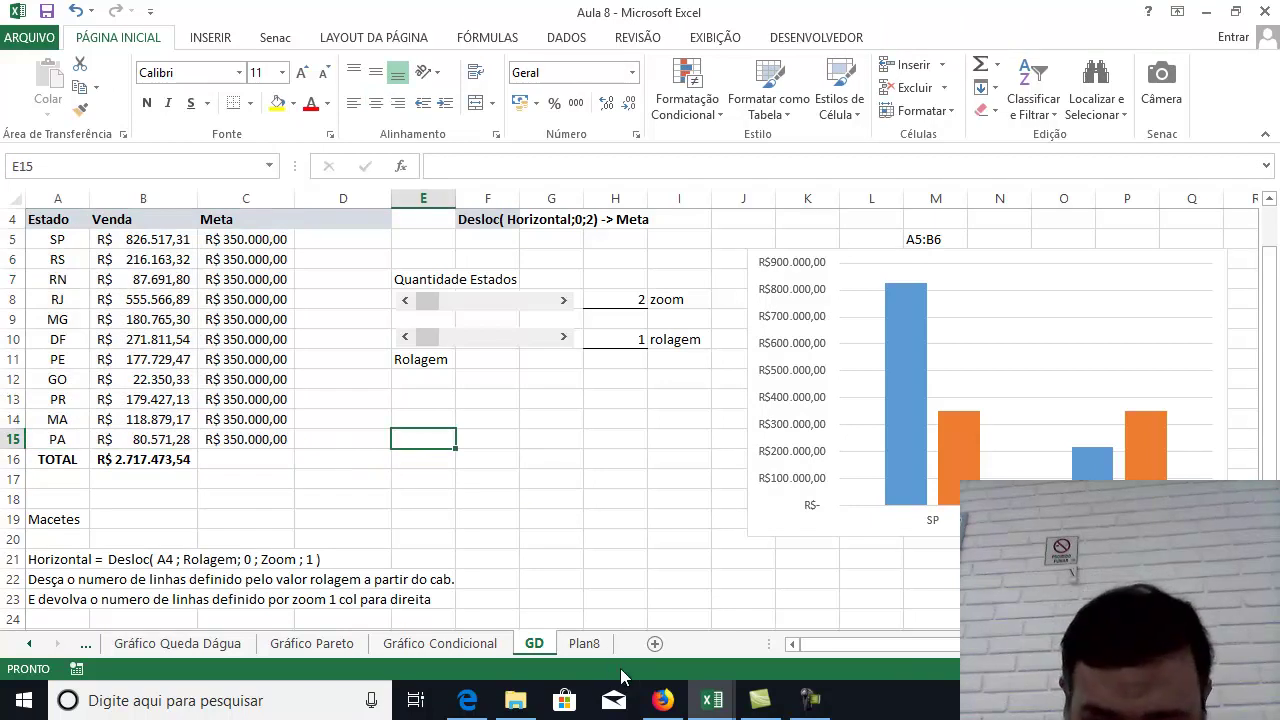
pyautogui.click(517, 700)
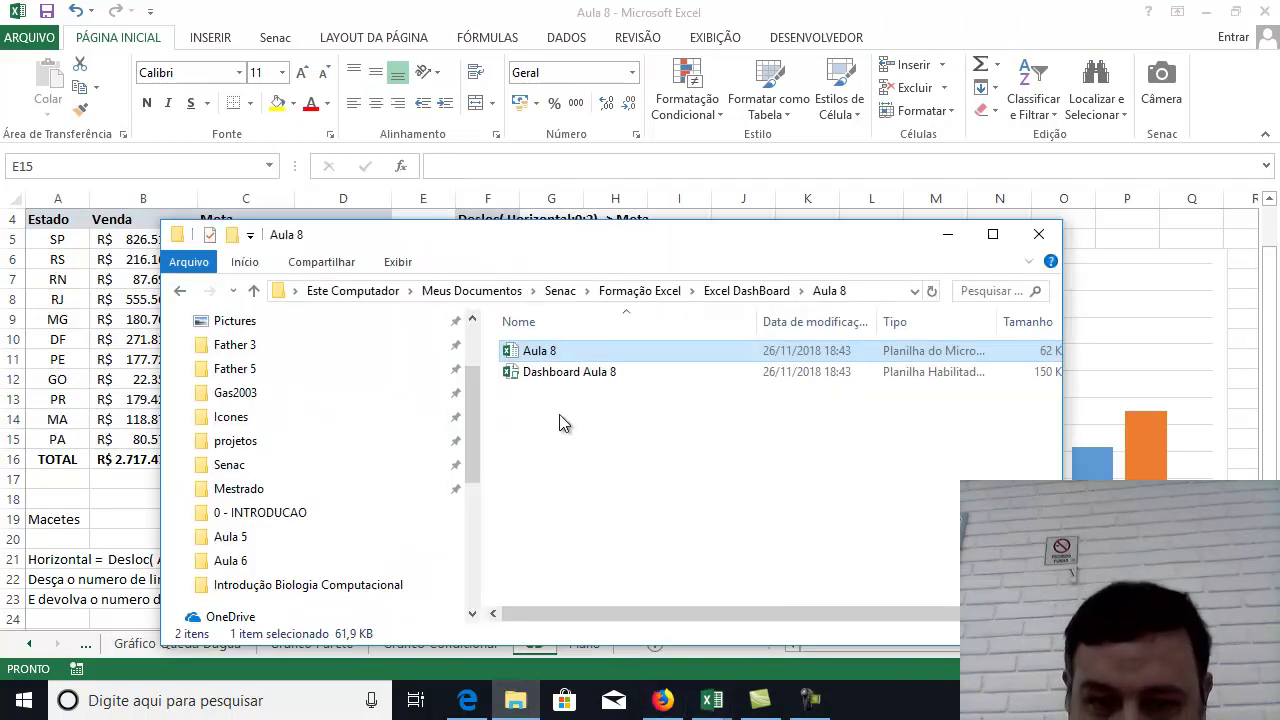
pyautogui.click(557, 378)
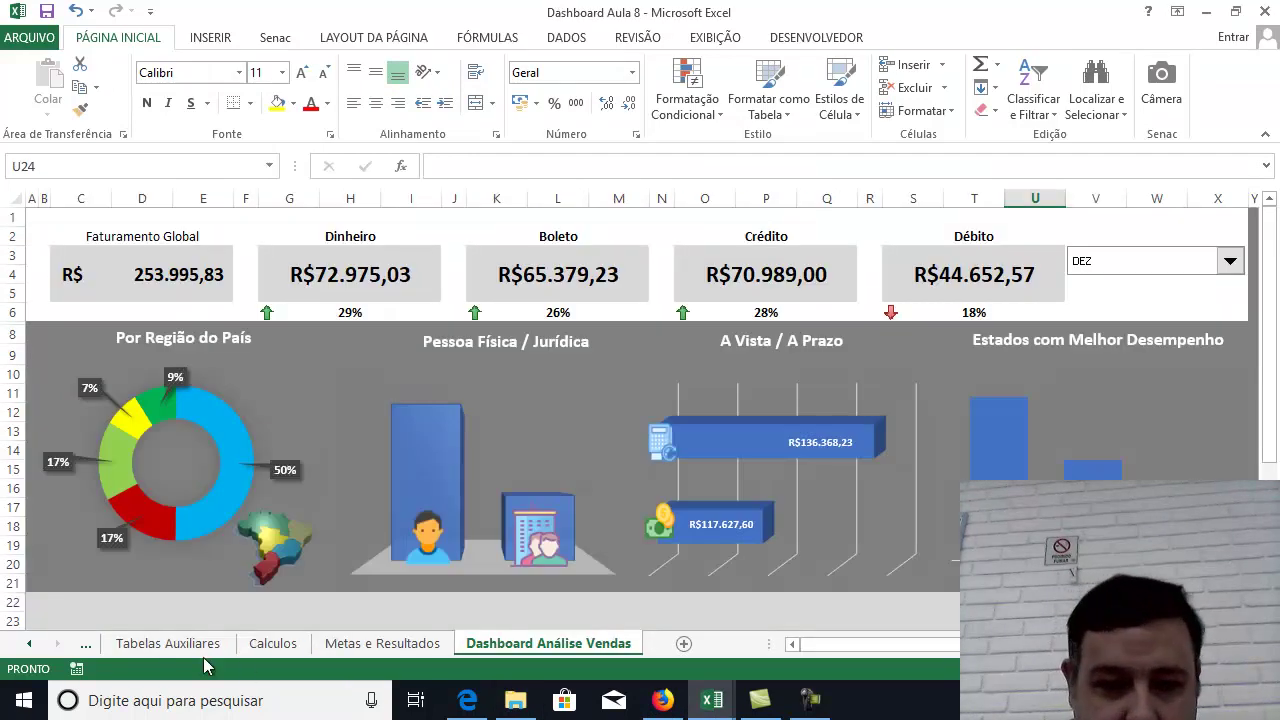
pyautogui.click(172, 643)
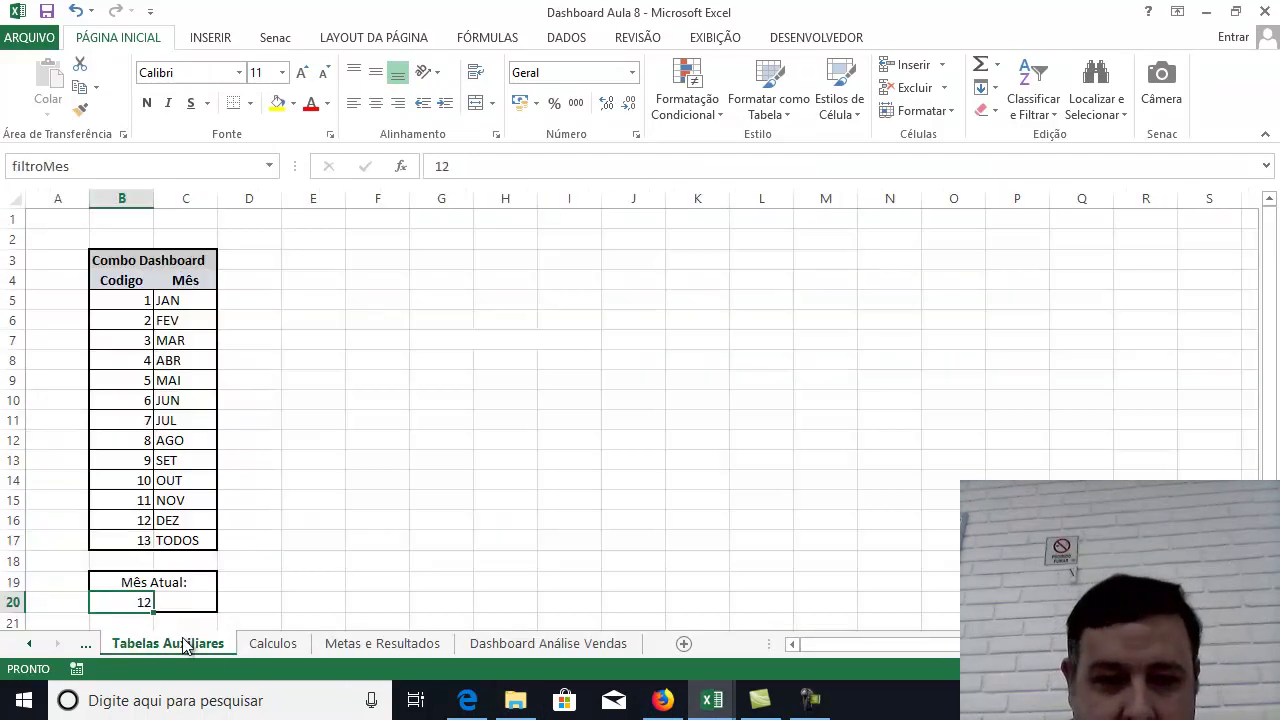
pyautogui.click(278, 644)
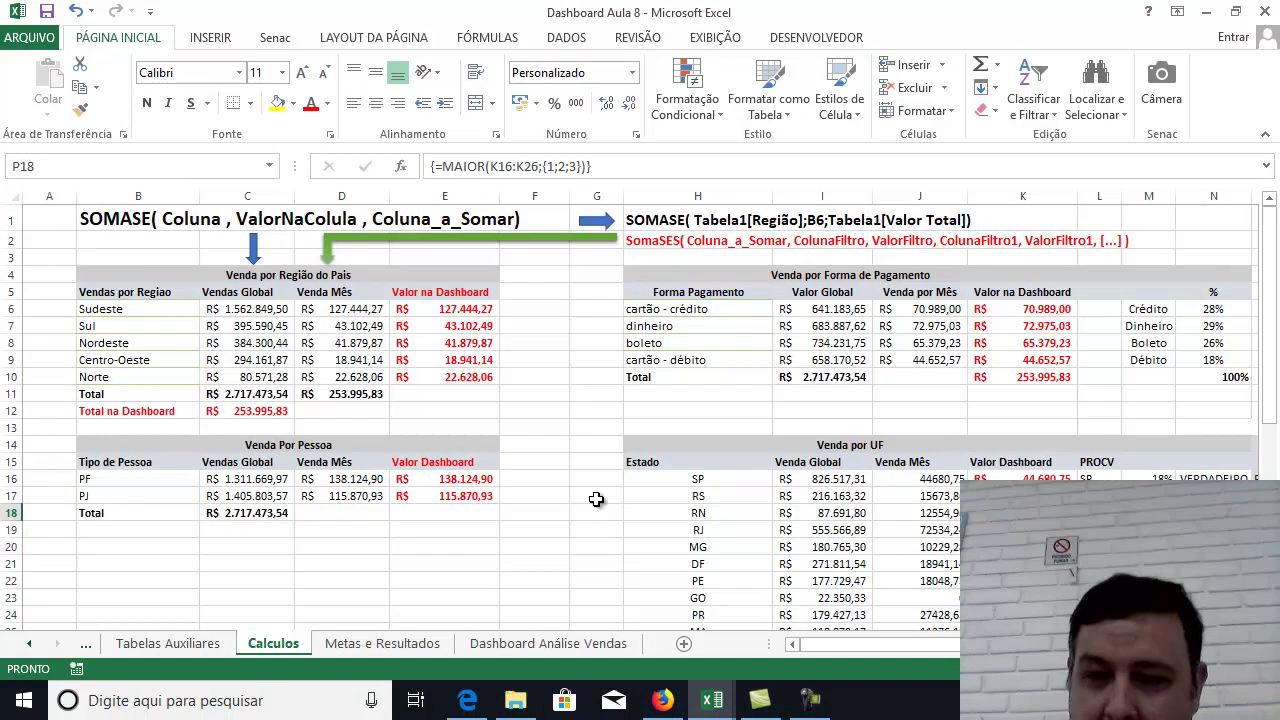
# Highlight the Estado and Venda Global columns of the Venda por UF table, H15:I26, and return to the Aula 8 workbook.
pyautogui.scroll(-1, 619, 476)
pyautogui.click(707, 404)
pyautogui.moveTo(716, 415); pyautogui.dragTo(783, 600)
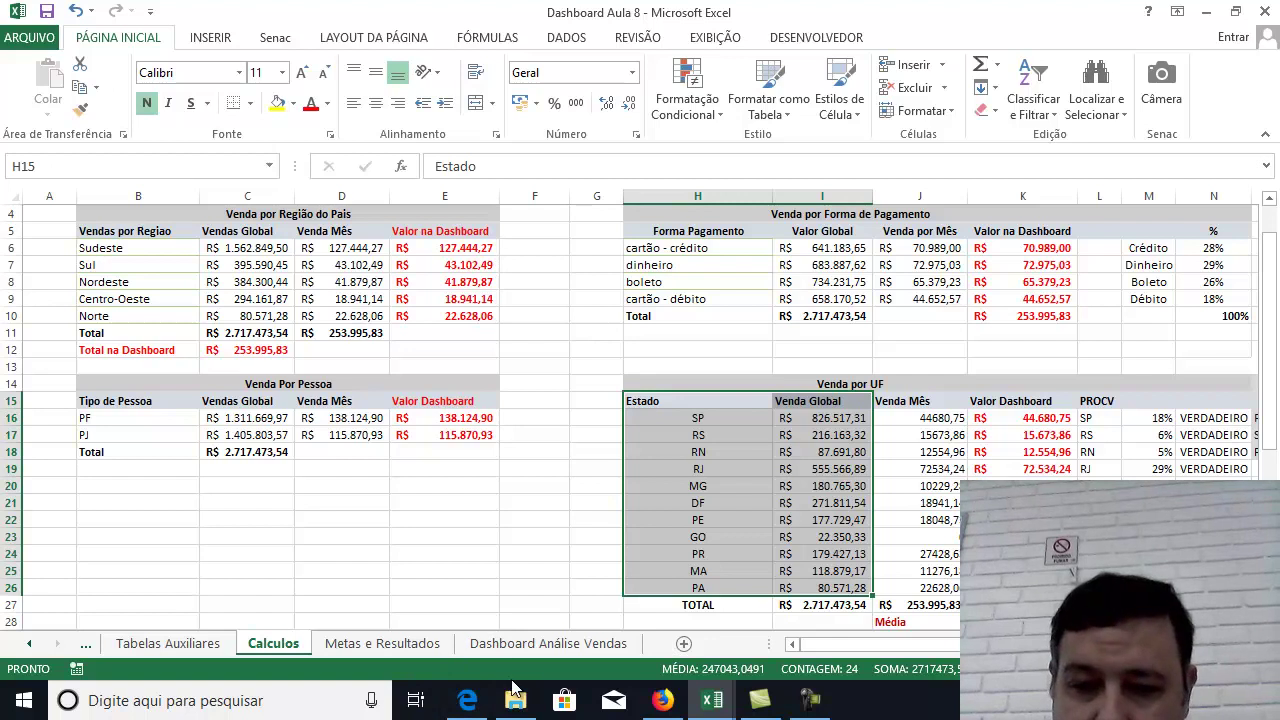
pyautogui.moveTo(740, 705)
pyautogui.moveTo(808, 700)
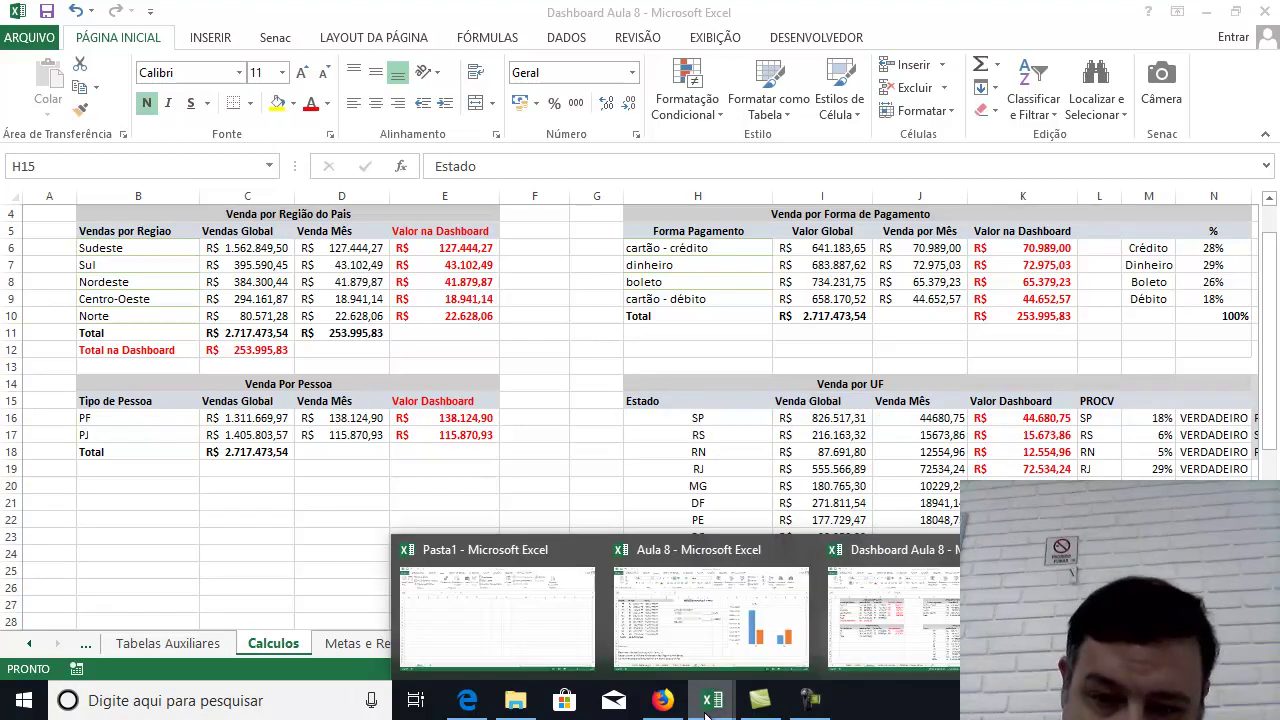
pyautogui.click(704, 627)
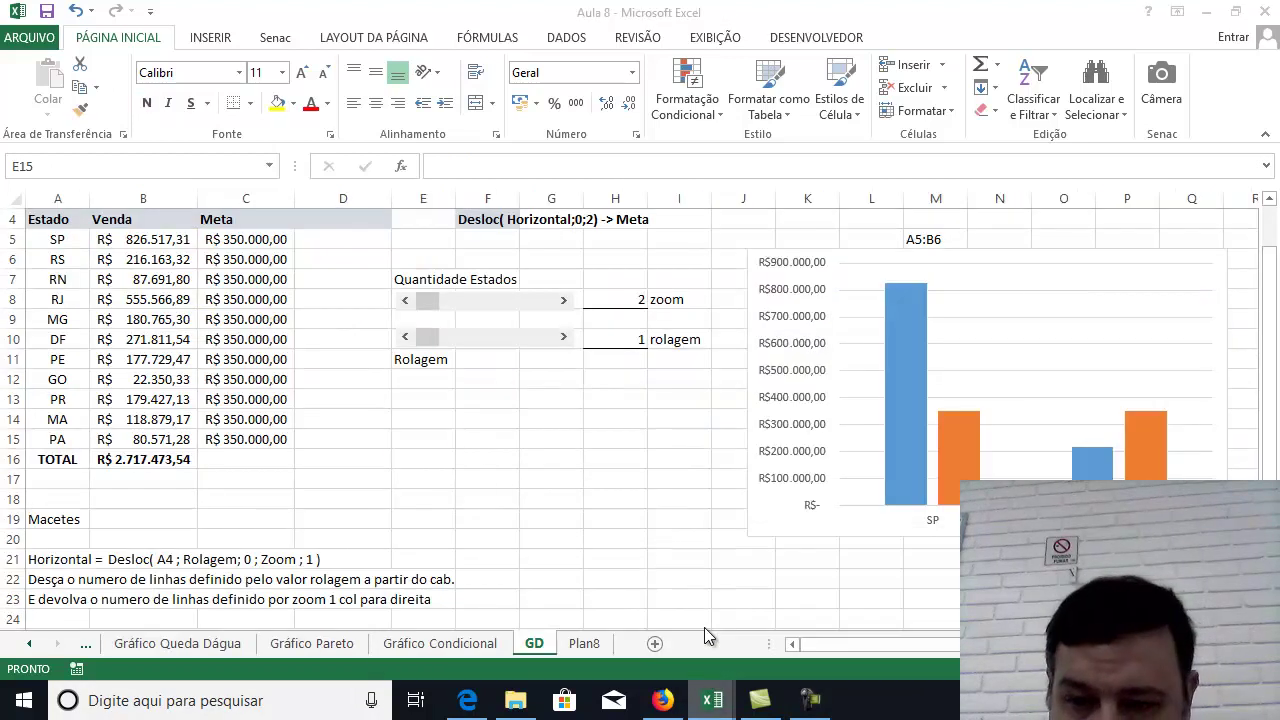
# Examine the Meta column's header and first value in C5, and the DESLOC formula notes above the table.
pyautogui.click(596, 516)
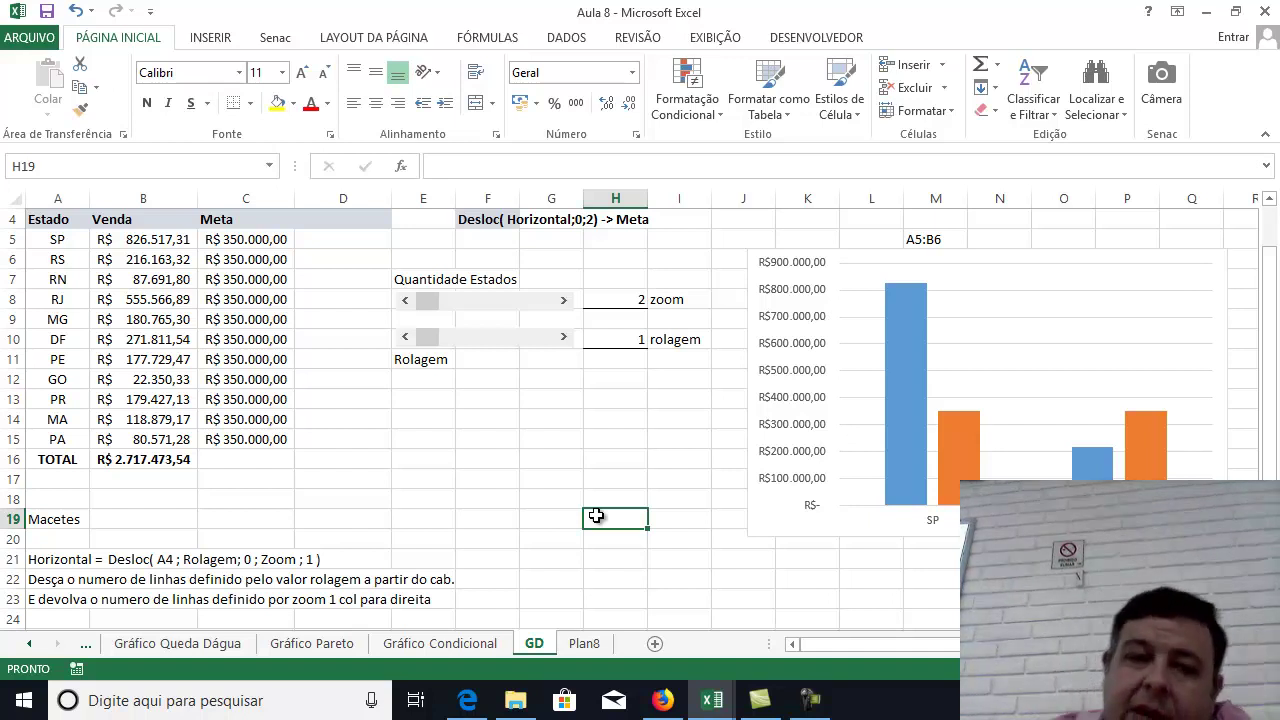
pyautogui.click(262, 220)
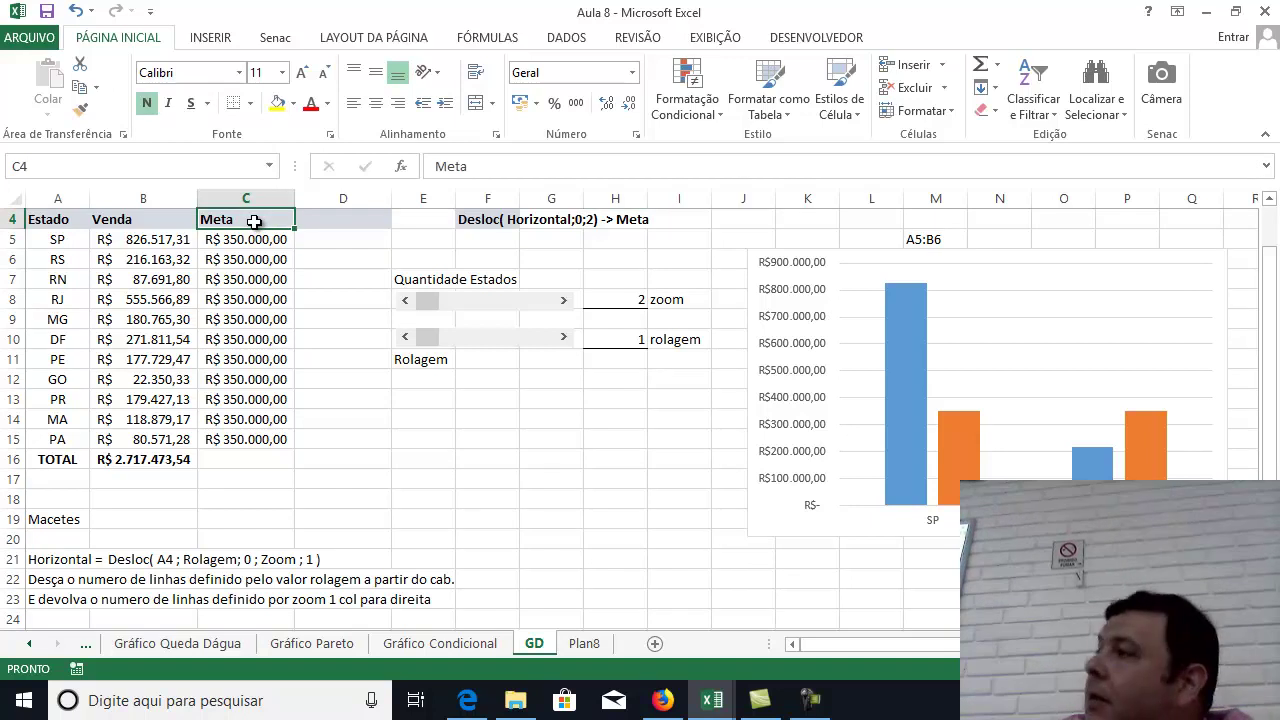
pyautogui.click(240, 245)
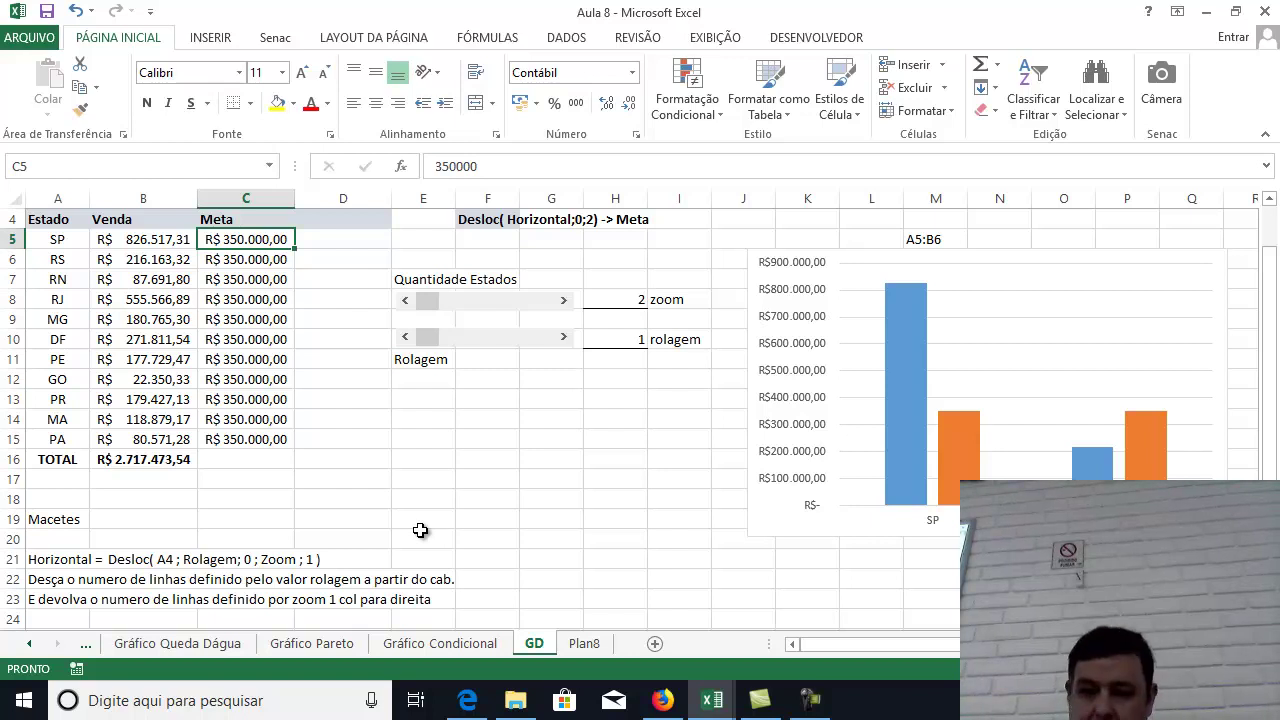
pyautogui.scroll(1, 638, 491)
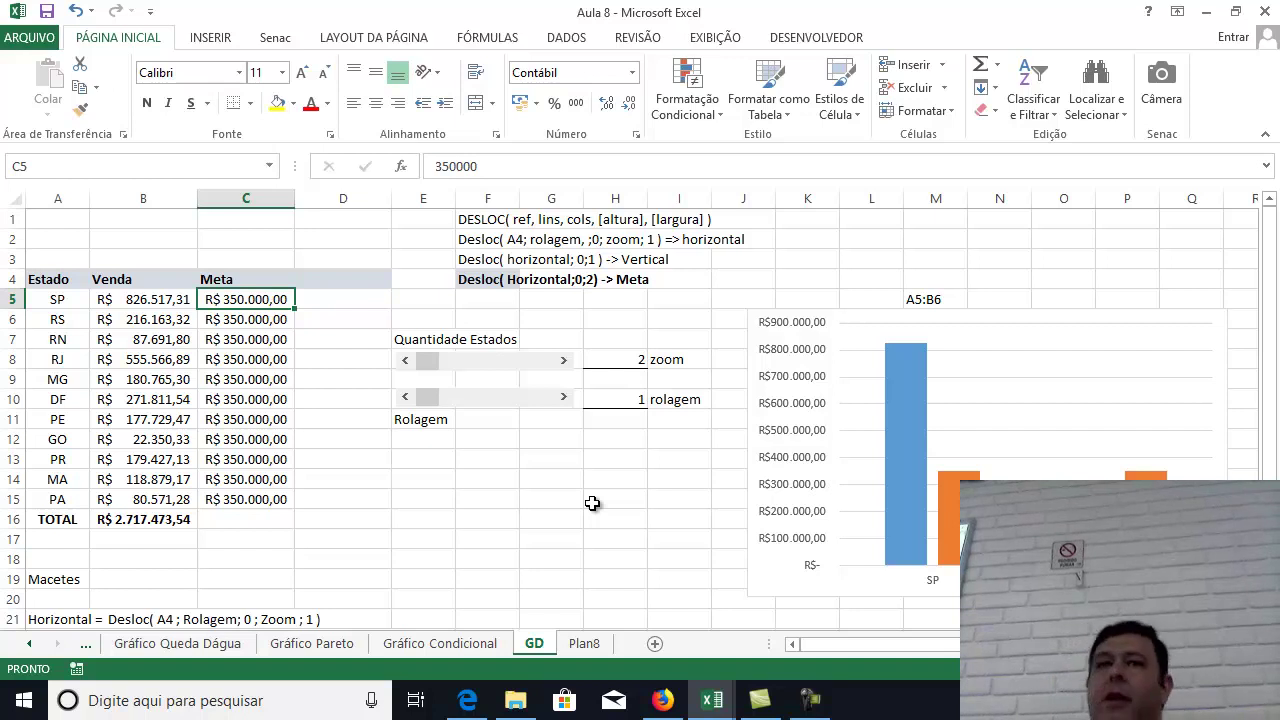
# Show the form controls available for insertion, and raise the Quantidade Estados scroll bar to 7.
pyautogui.click(806, 40)
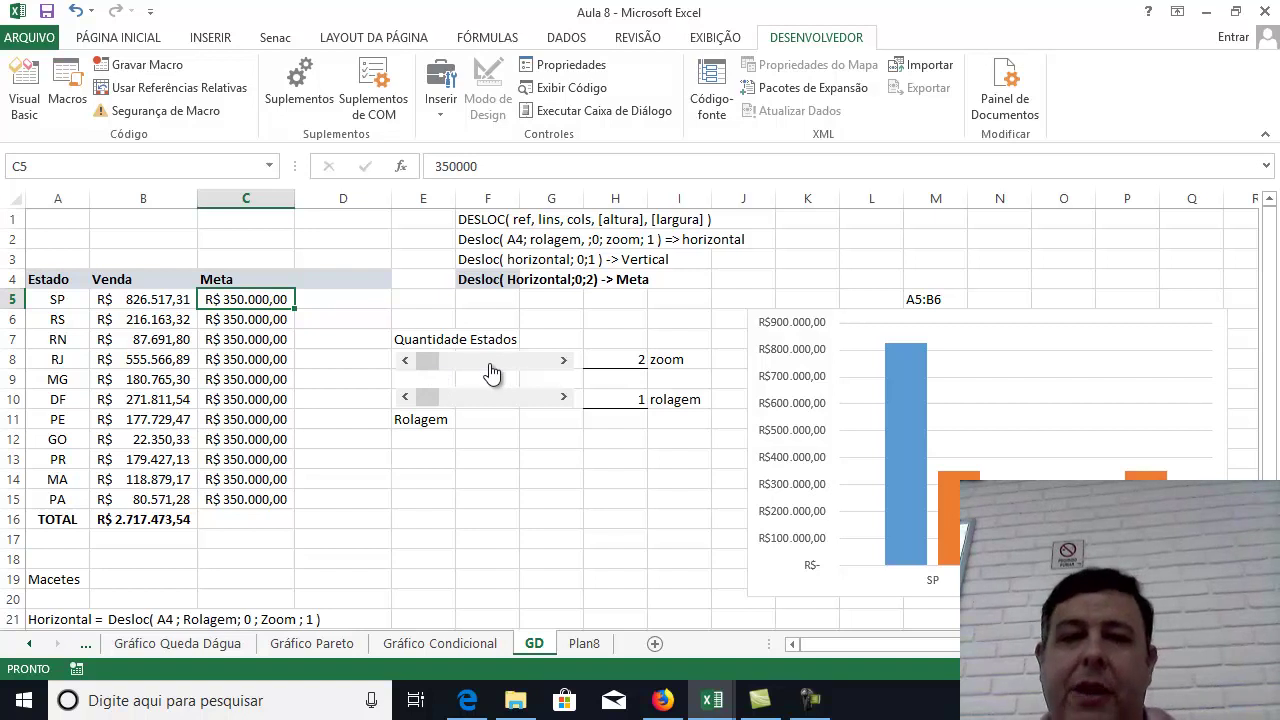
pyautogui.click(440, 95)
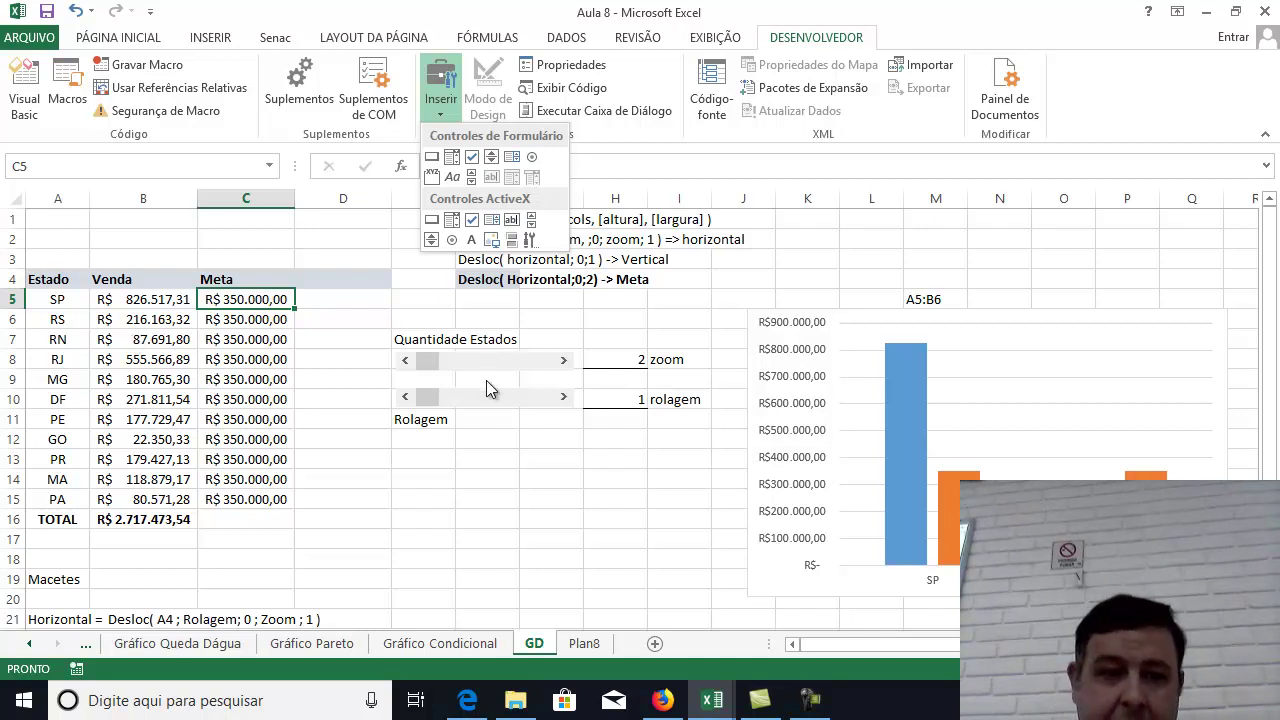
pyautogui.click(569, 366)
pyautogui.click(564, 361)
pyautogui.click(564, 361)
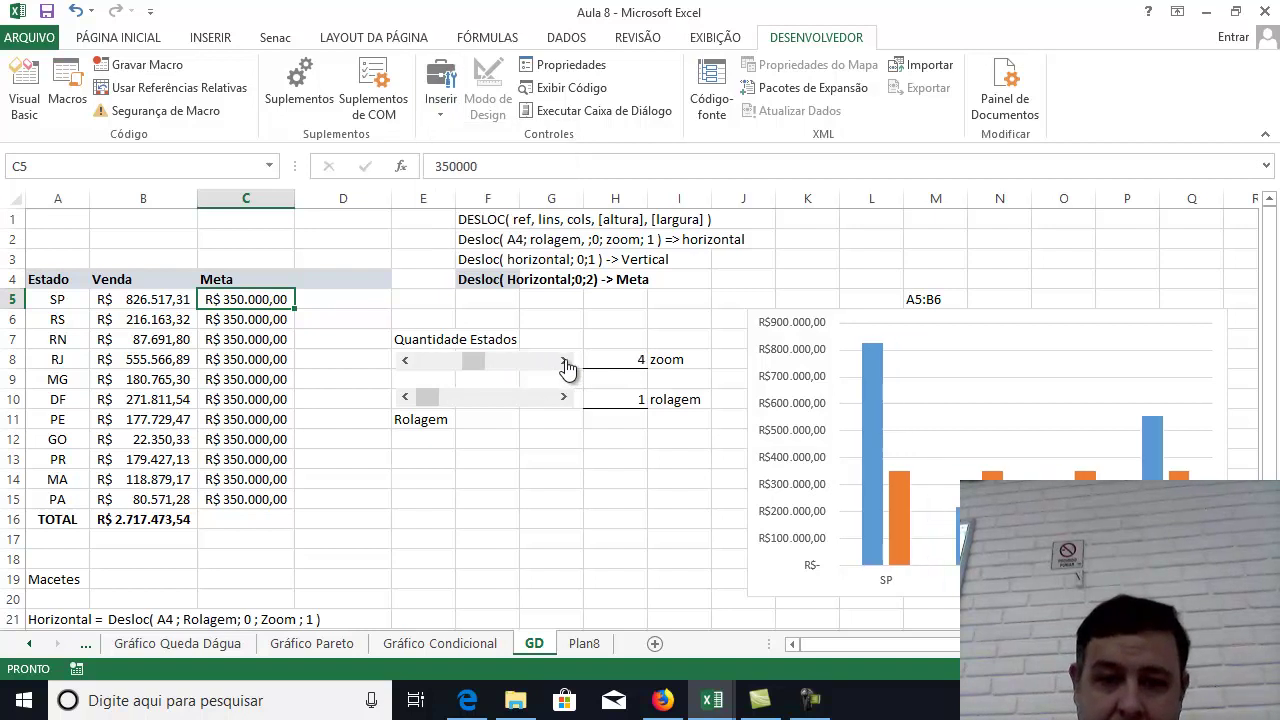
pyautogui.click(564, 361)
pyautogui.click(564, 361)
pyautogui.click(564, 361)
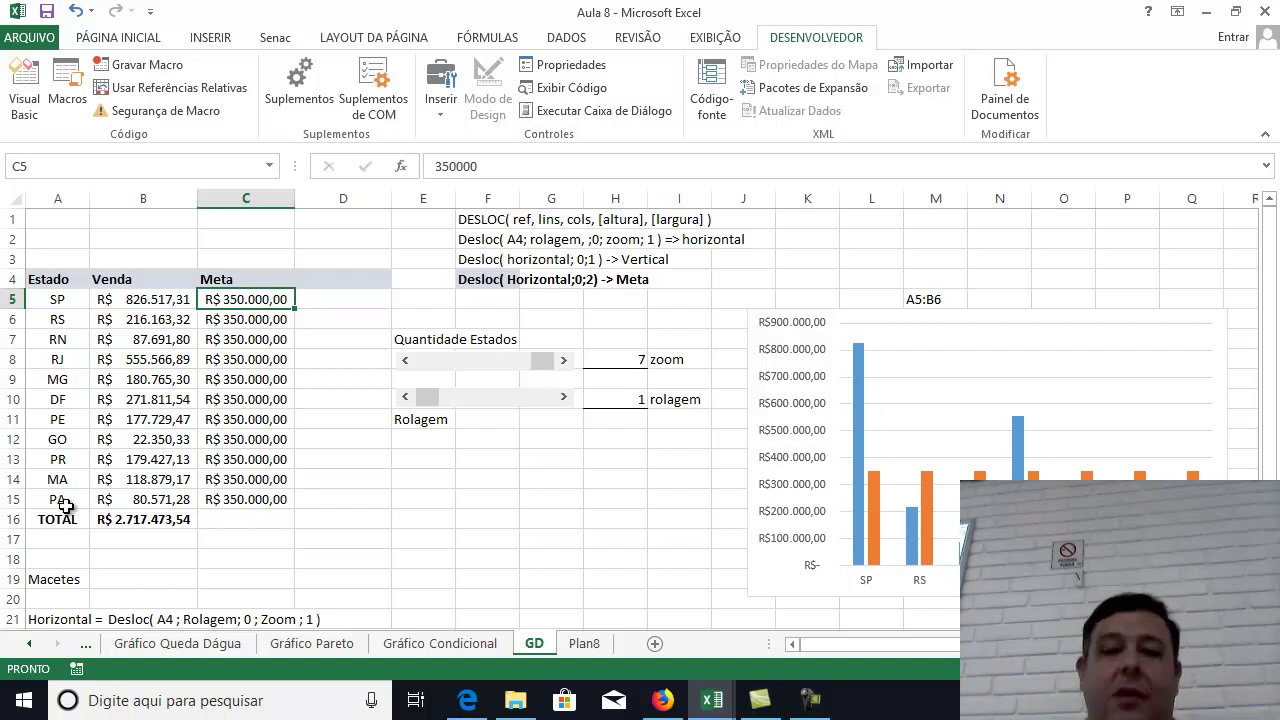
# Examine the Quantidade Estados scroll bar's control settings for minimum, maximum, increment and linked cell, keeping them as they are.
pyautogui.rightClick(481, 369)
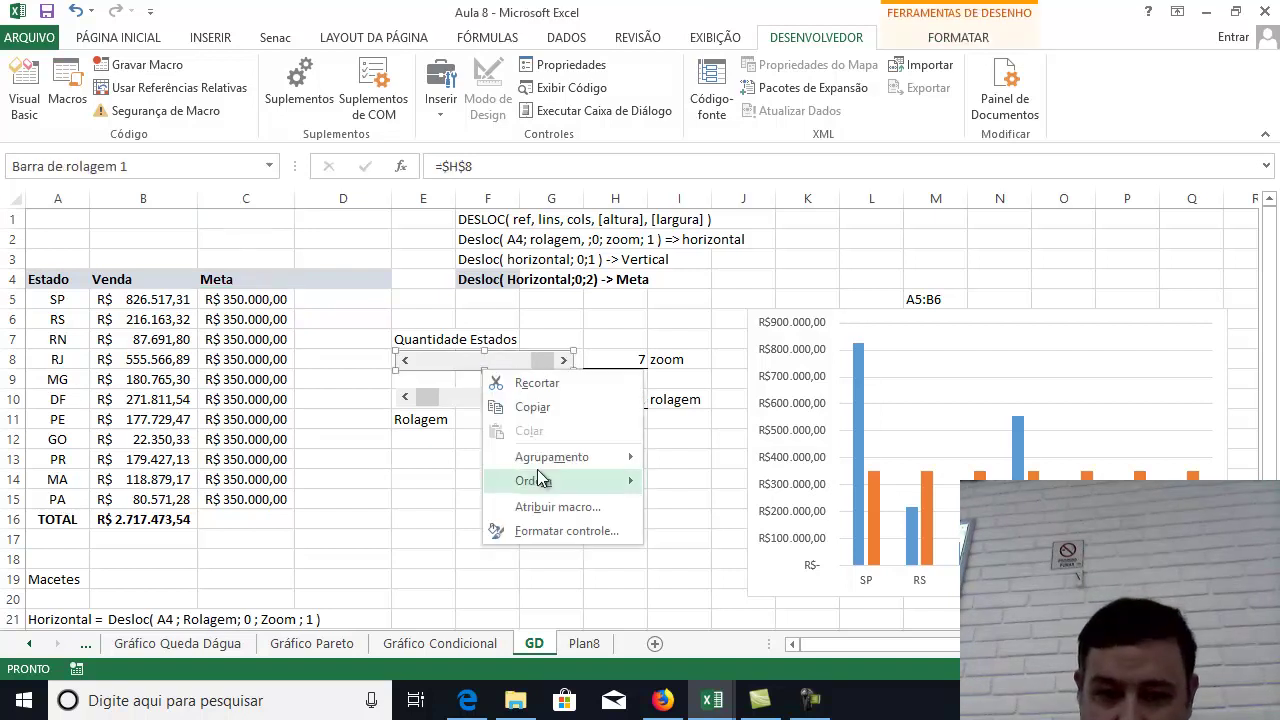
pyautogui.click(541, 530)
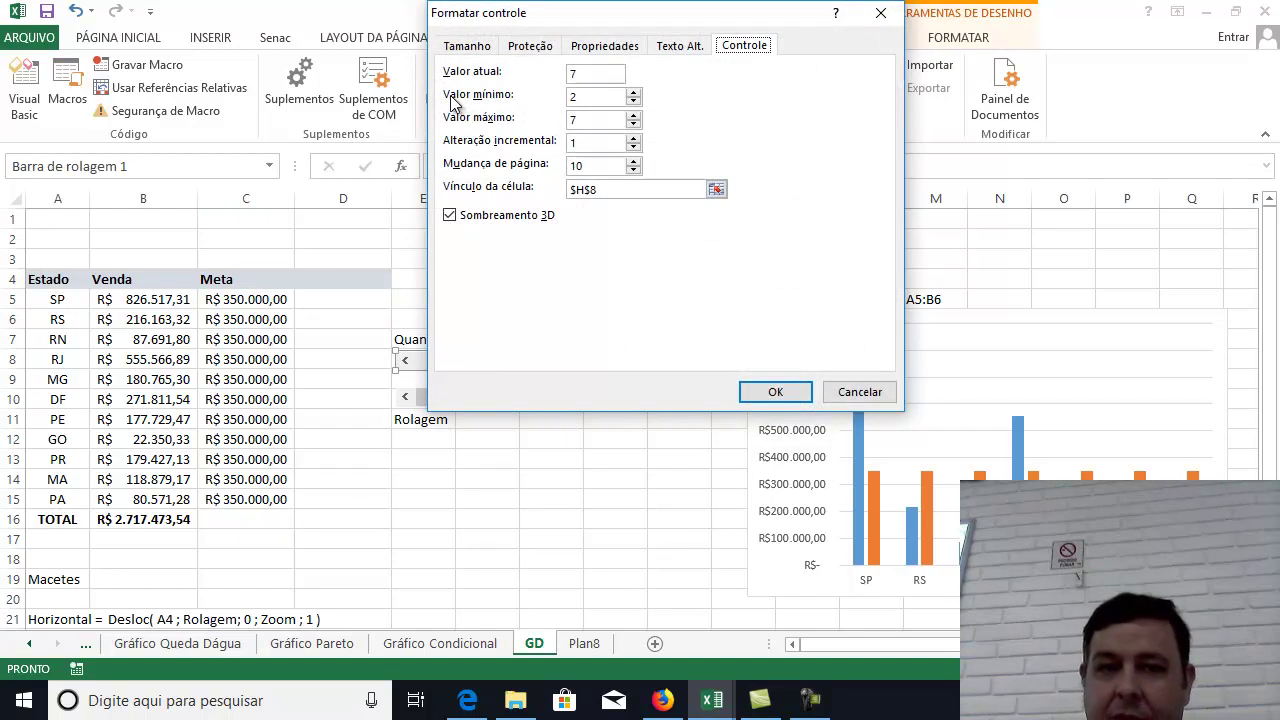
pyautogui.moveTo(617, 20); pyautogui.dragTo(561, 420)
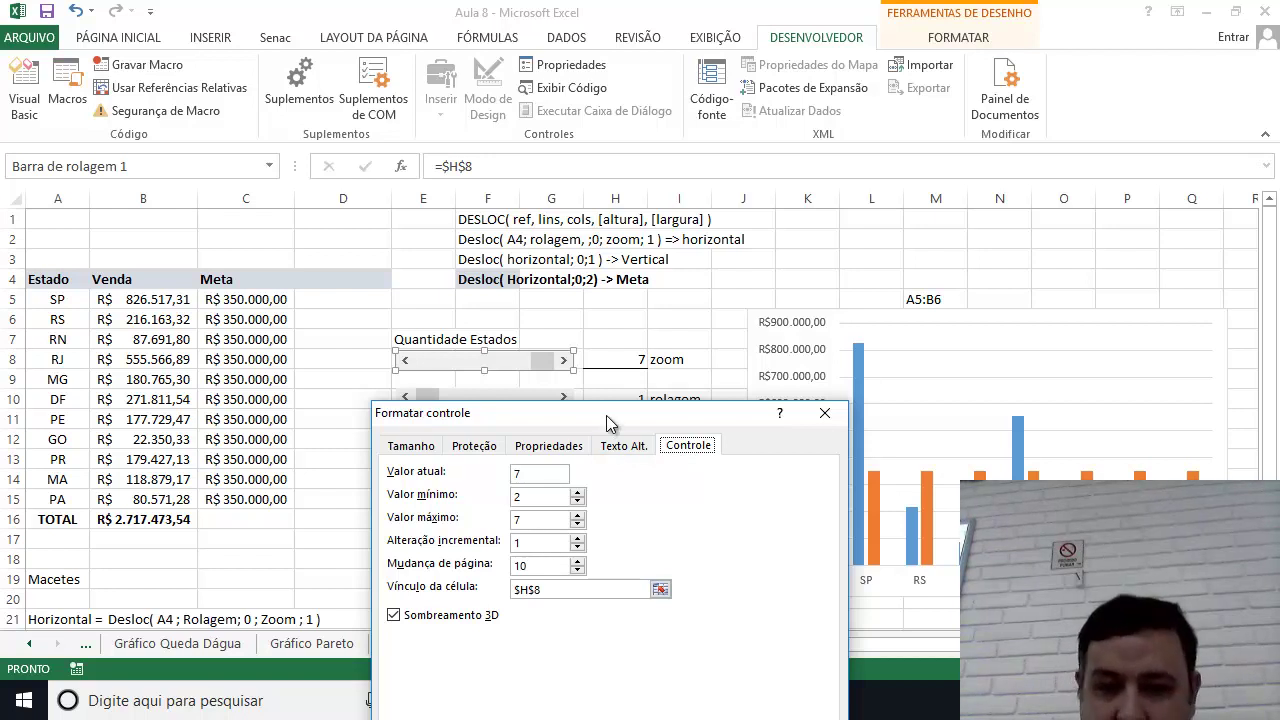
pyautogui.moveTo(605, 414); pyautogui.dragTo(988, 355)
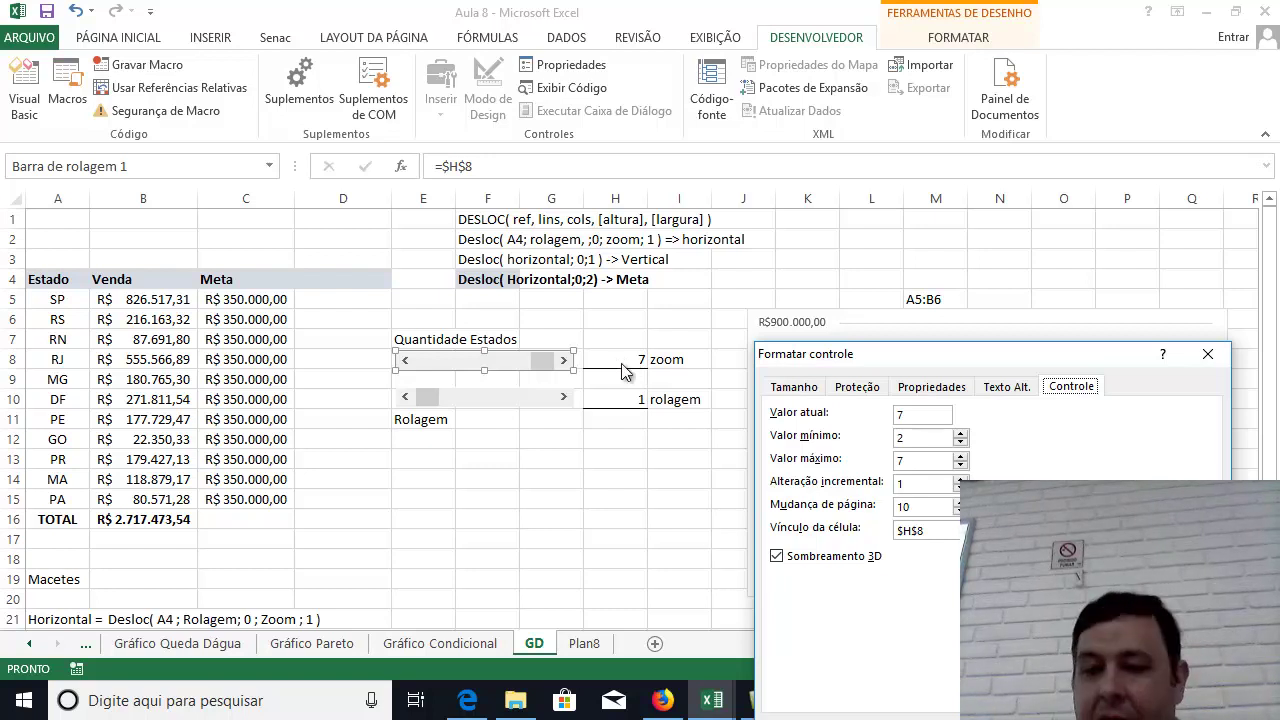
pyautogui.moveTo(915, 353); pyautogui.dragTo(906, 164)
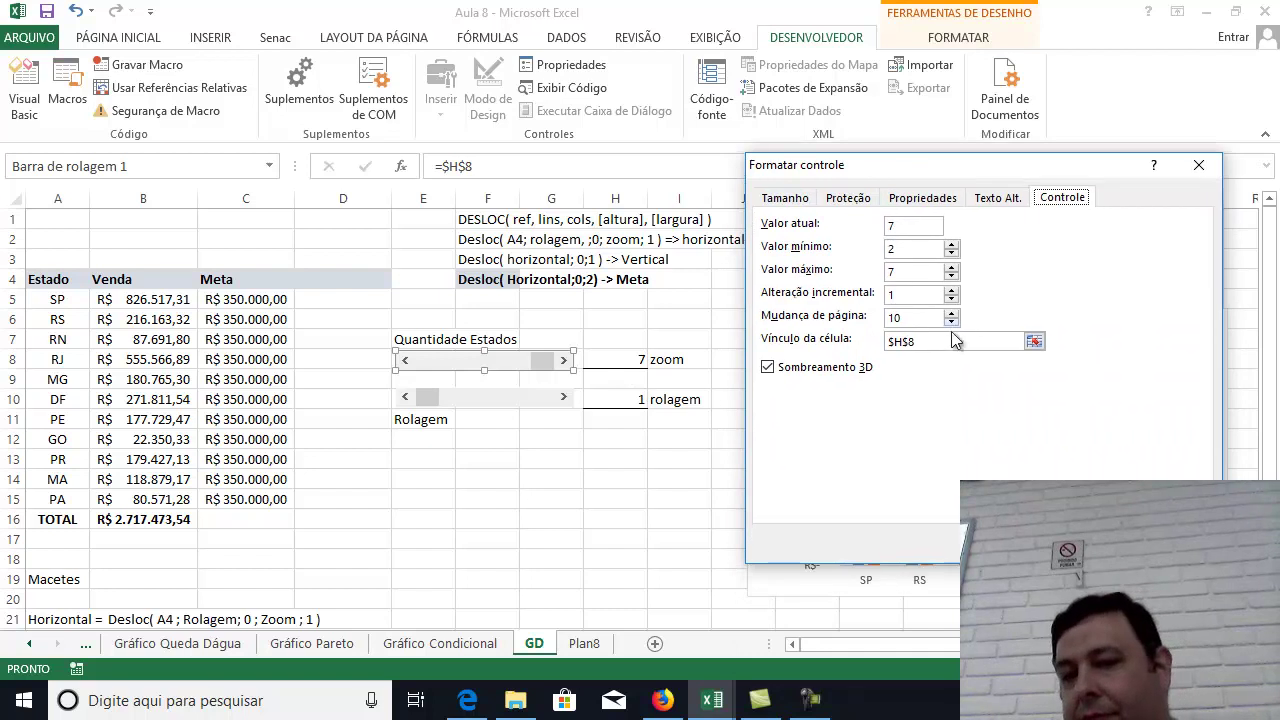
pyautogui.press('Return')
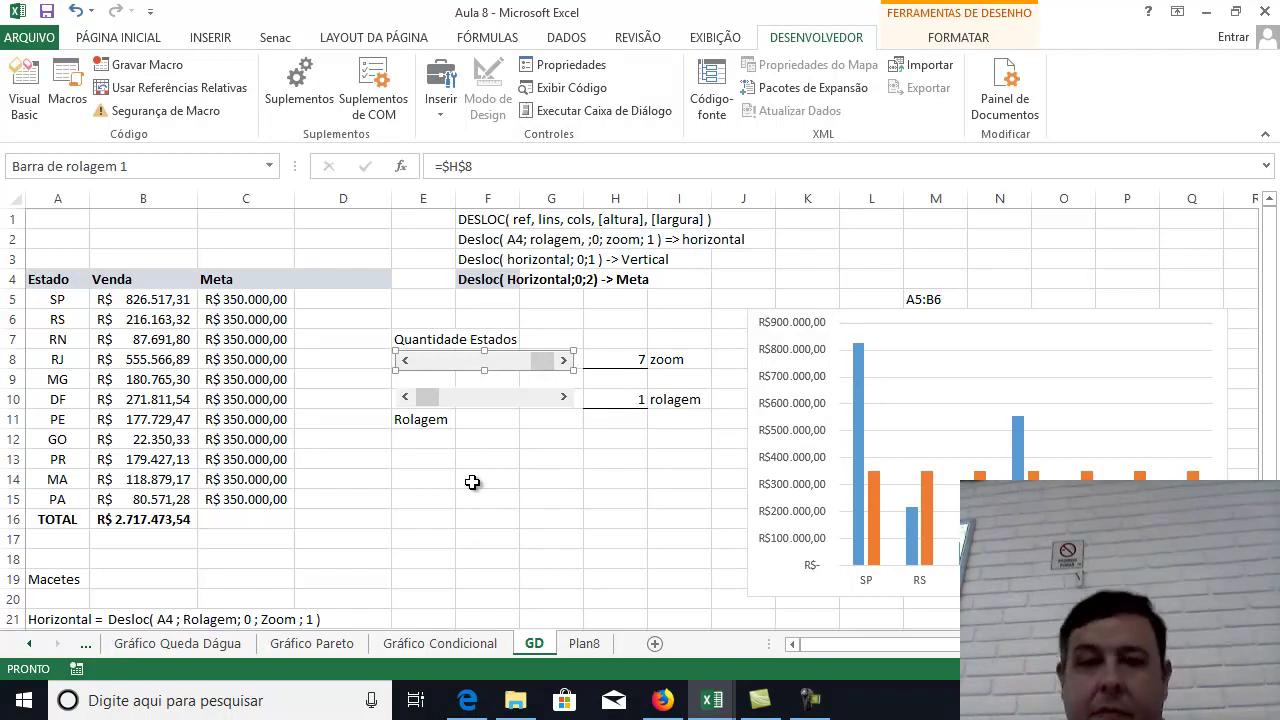
# Examine the Rolagem scroll bar's control settings for its value limits and linked cell, and close them without changes.
pyautogui.rightClick(488, 403)
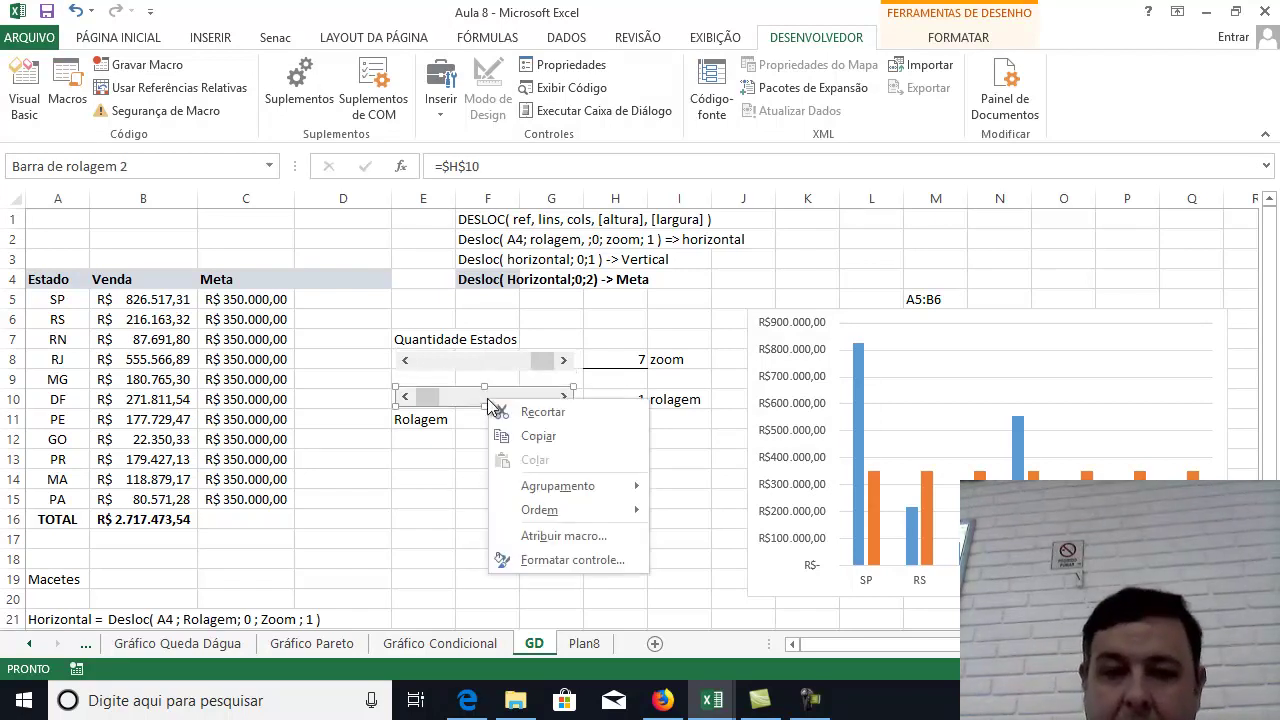
pyautogui.click(553, 560)
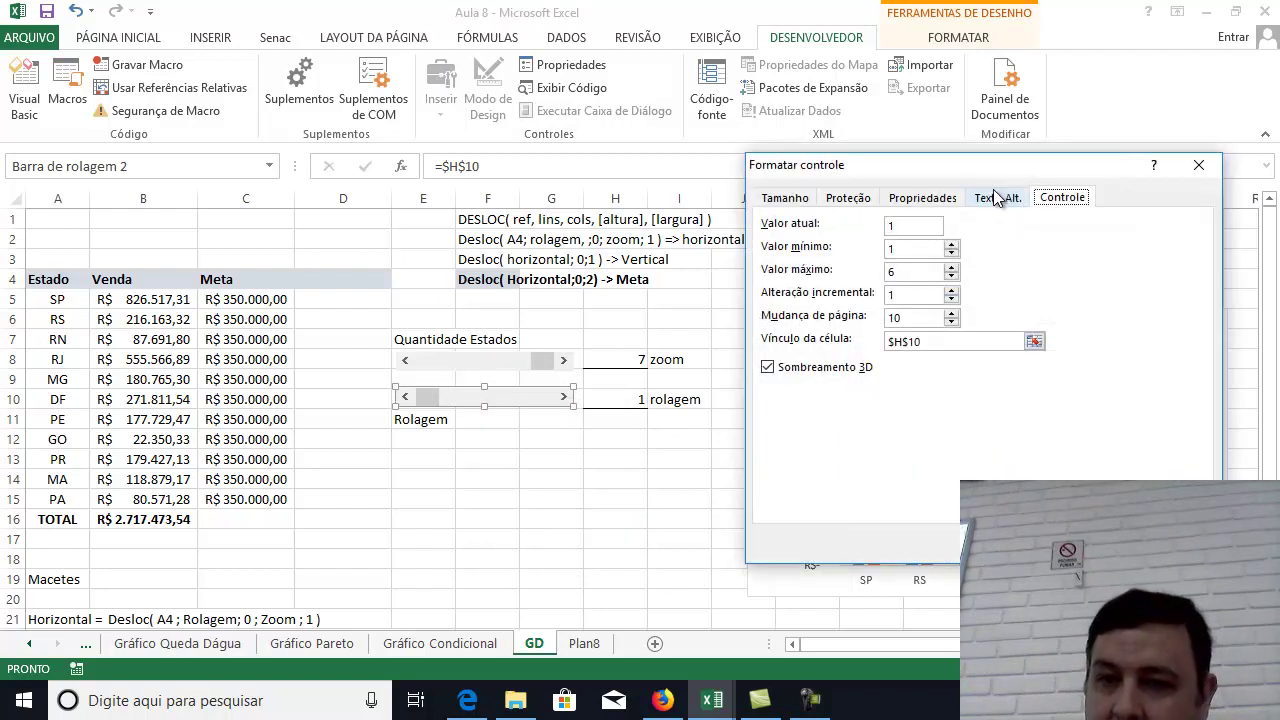
pyautogui.moveTo(985, 168); pyautogui.dragTo(295, 206)
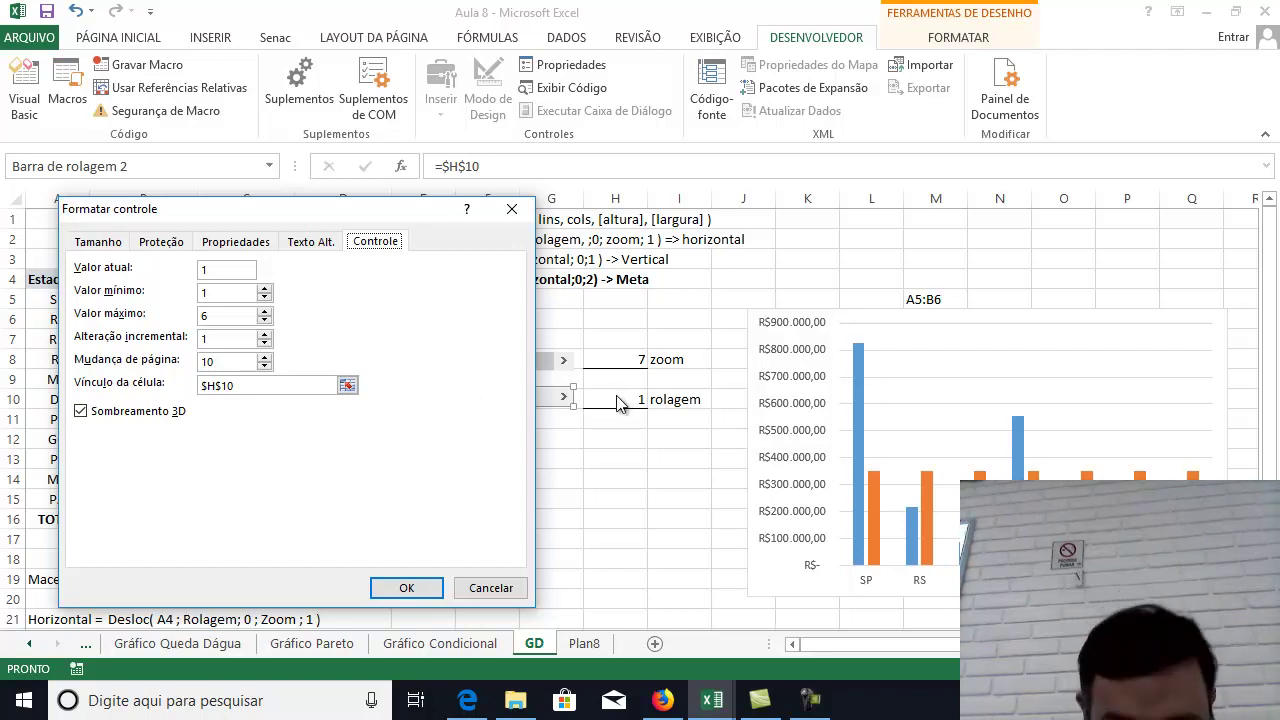
pyautogui.click(406, 588)
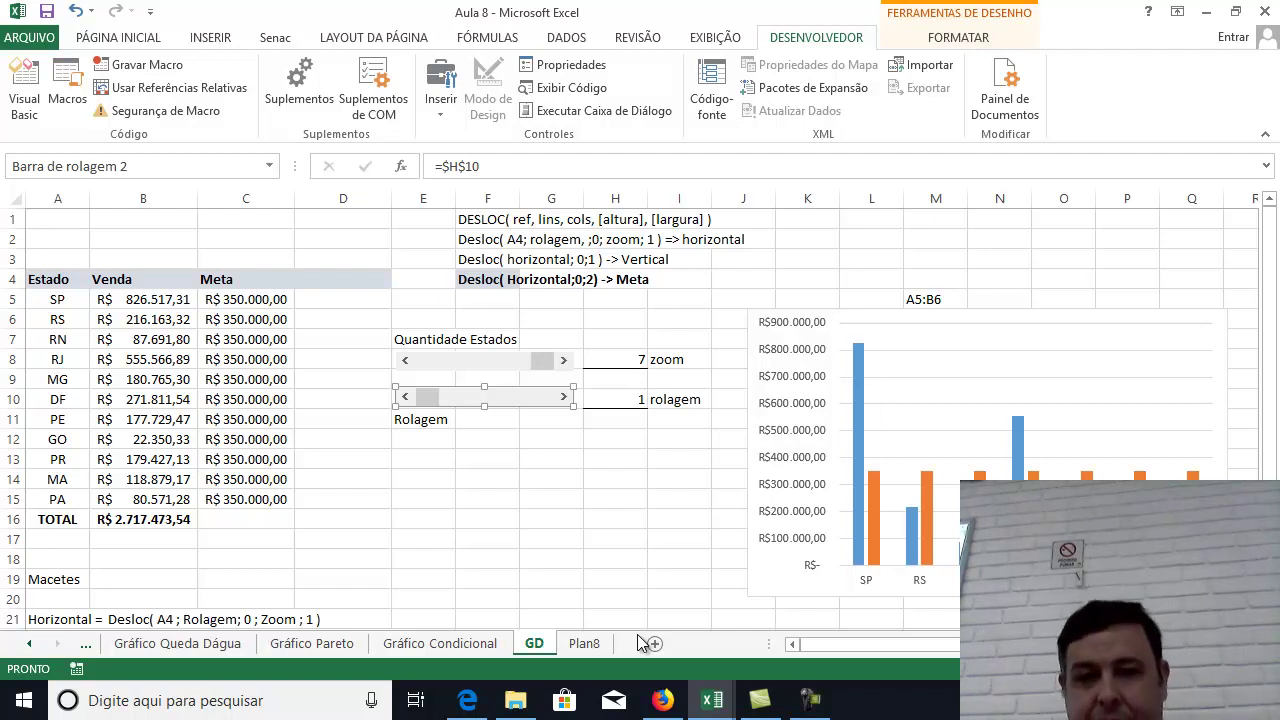
pyautogui.click(600, 522)
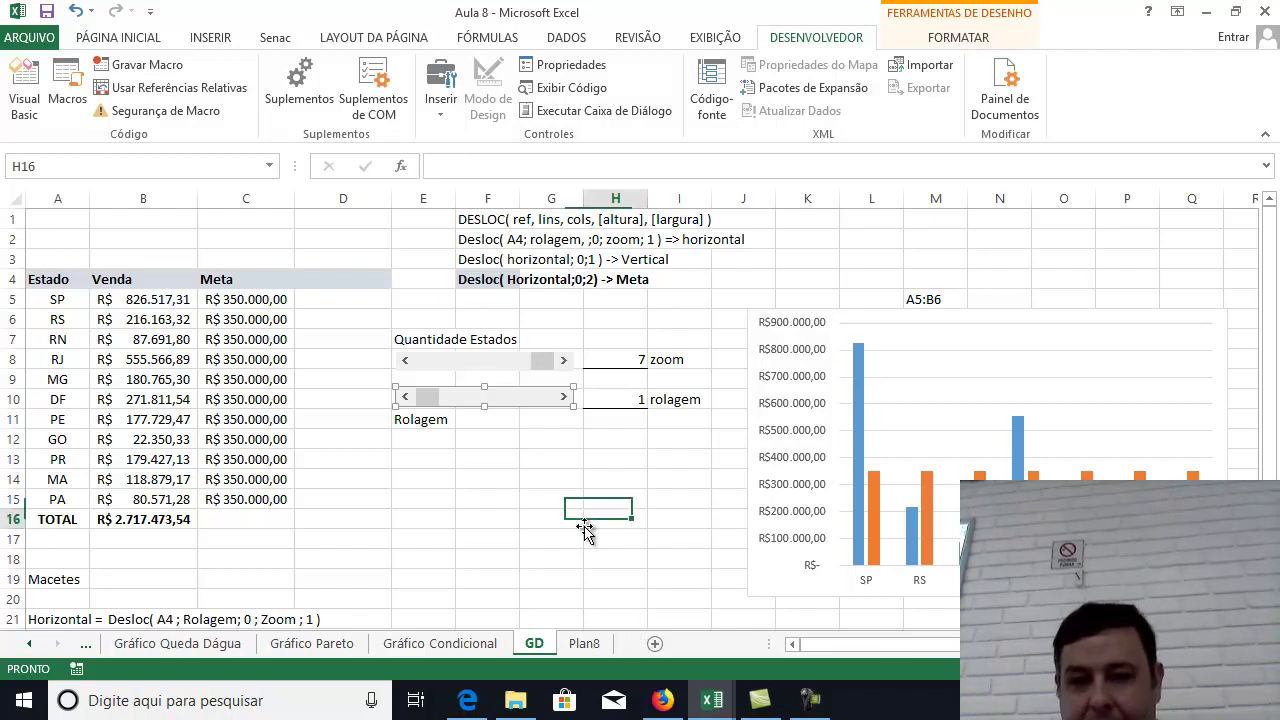
# Check the defined name assigned to cell H8, the linked cell of the Quantidade Estados scroll bar.
pyautogui.click(622, 355)
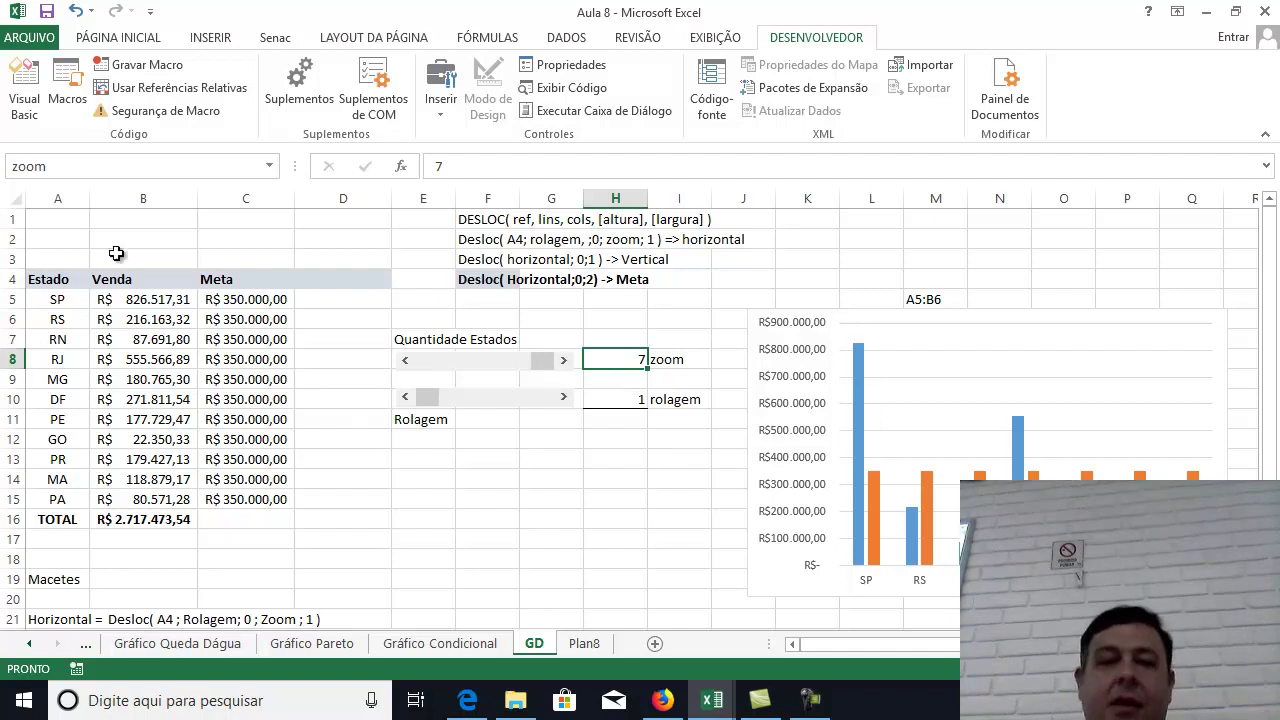
pyautogui.click(60, 162)
pyautogui.press('BackSpace')
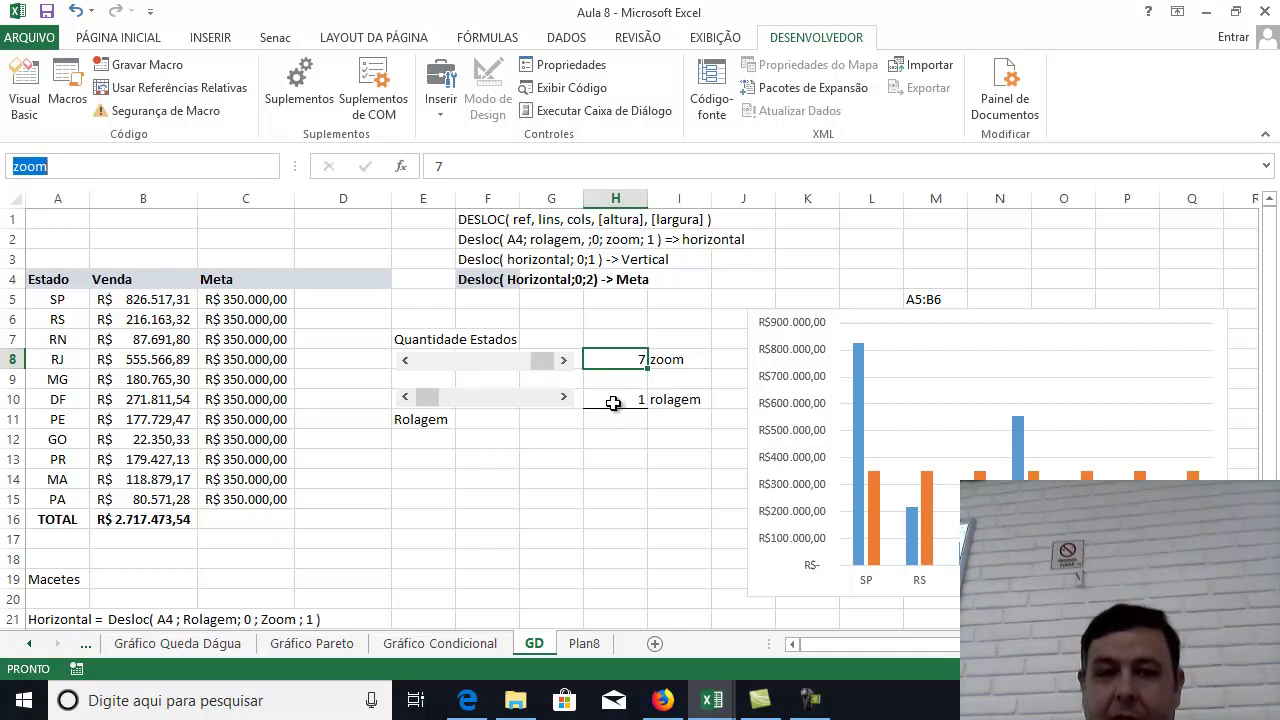
# Check the defined name assigned to cell H10, the linked cell of the Rolagem scroll bar, against its label.
pyautogui.click(628, 448)
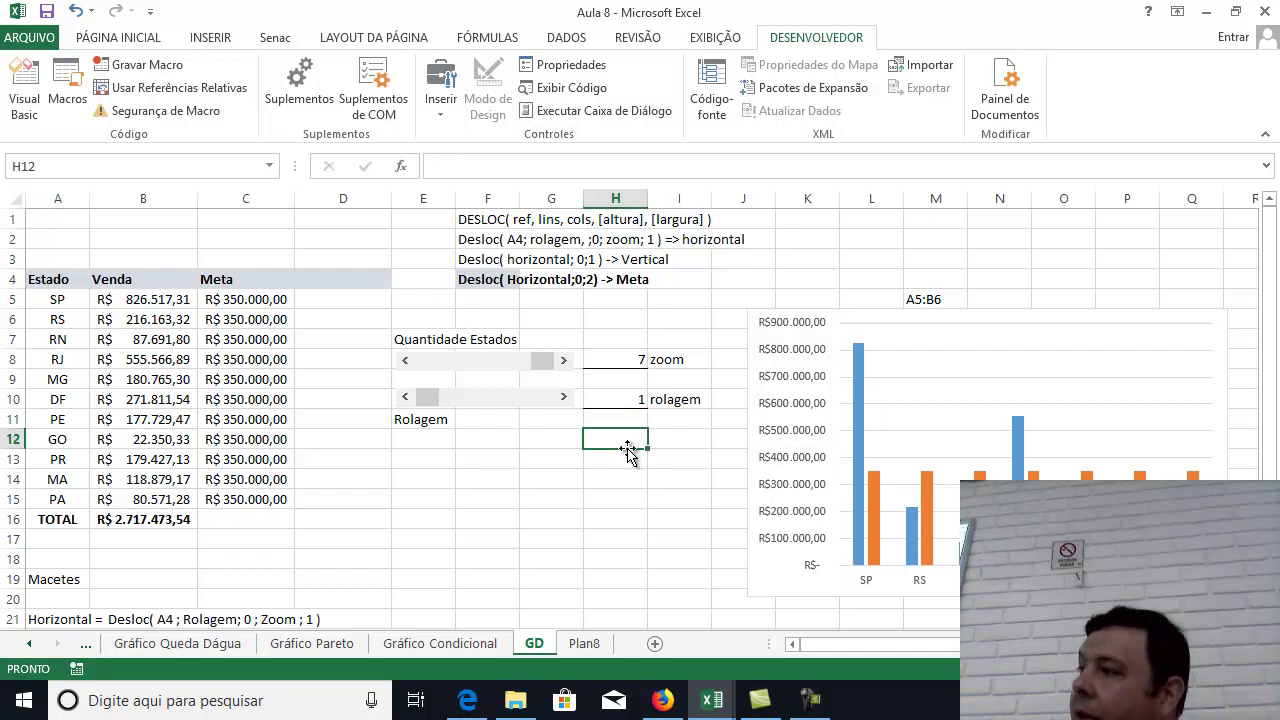
pyautogui.click(621, 400)
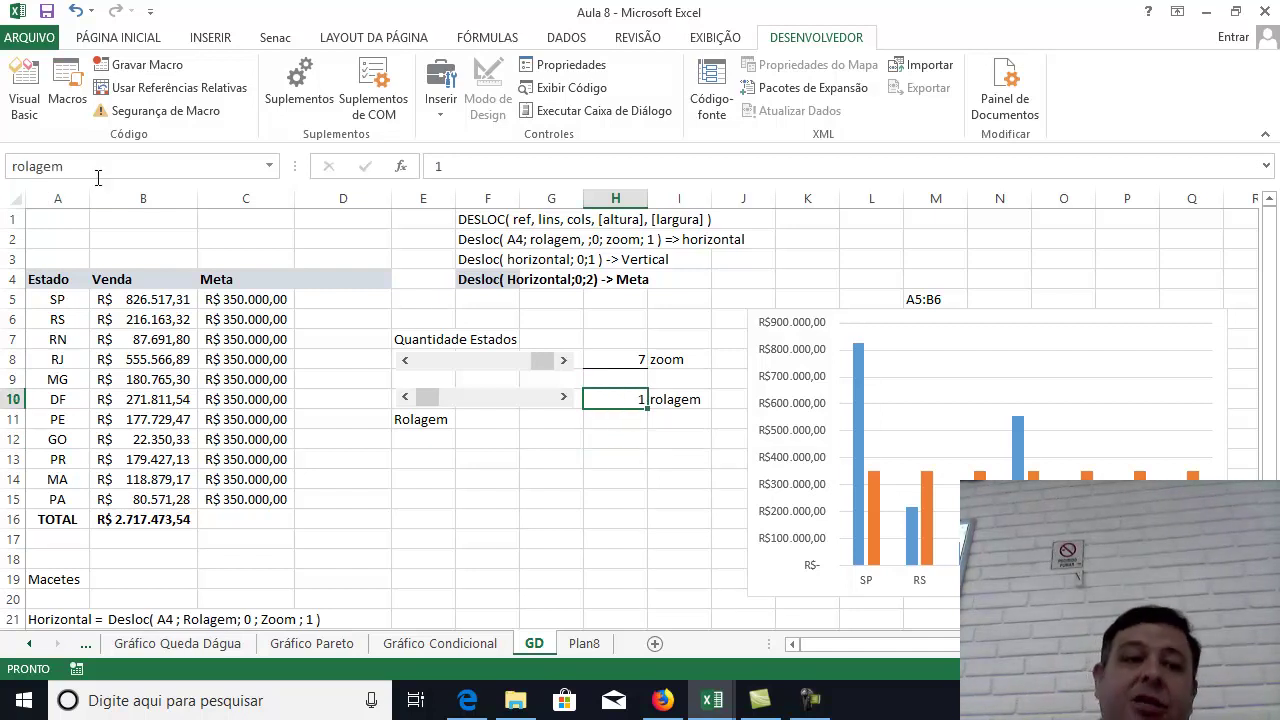
pyautogui.click(674, 357)
pyautogui.click(688, 414)
pyautogui.click(676, 360)
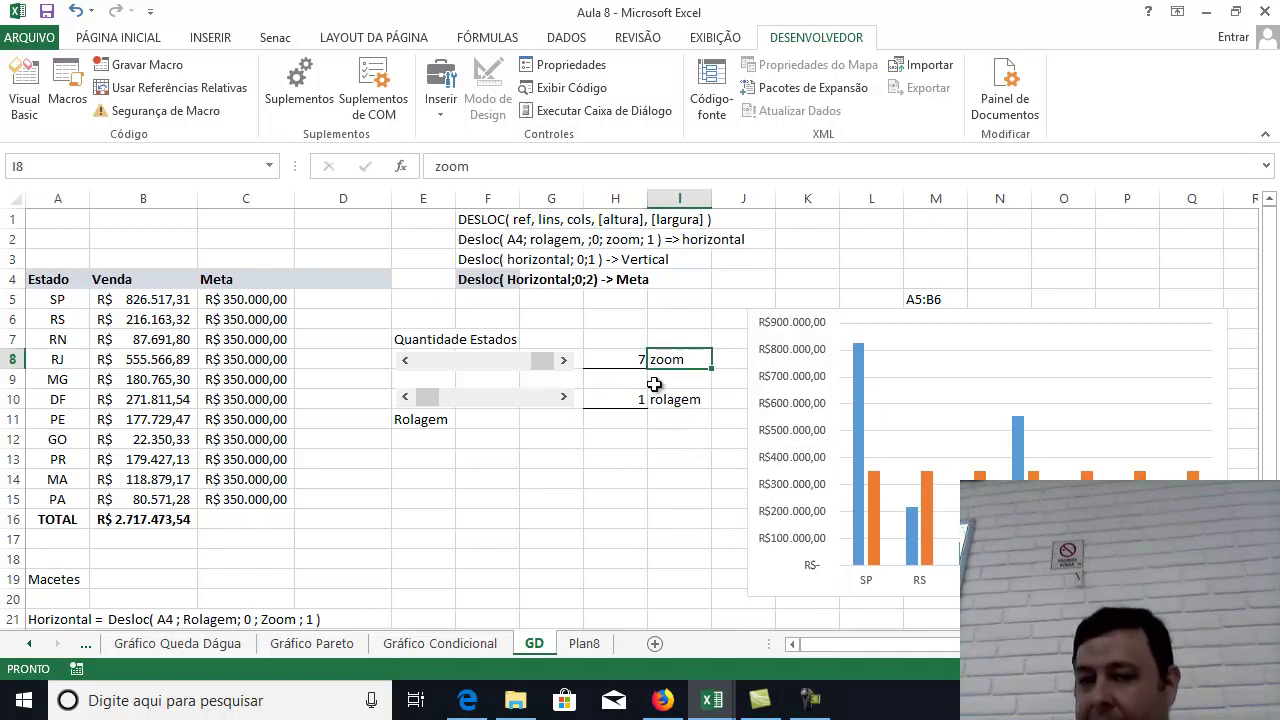
pyautogui.click(635, 405)
pyautogui.click(84, 168)
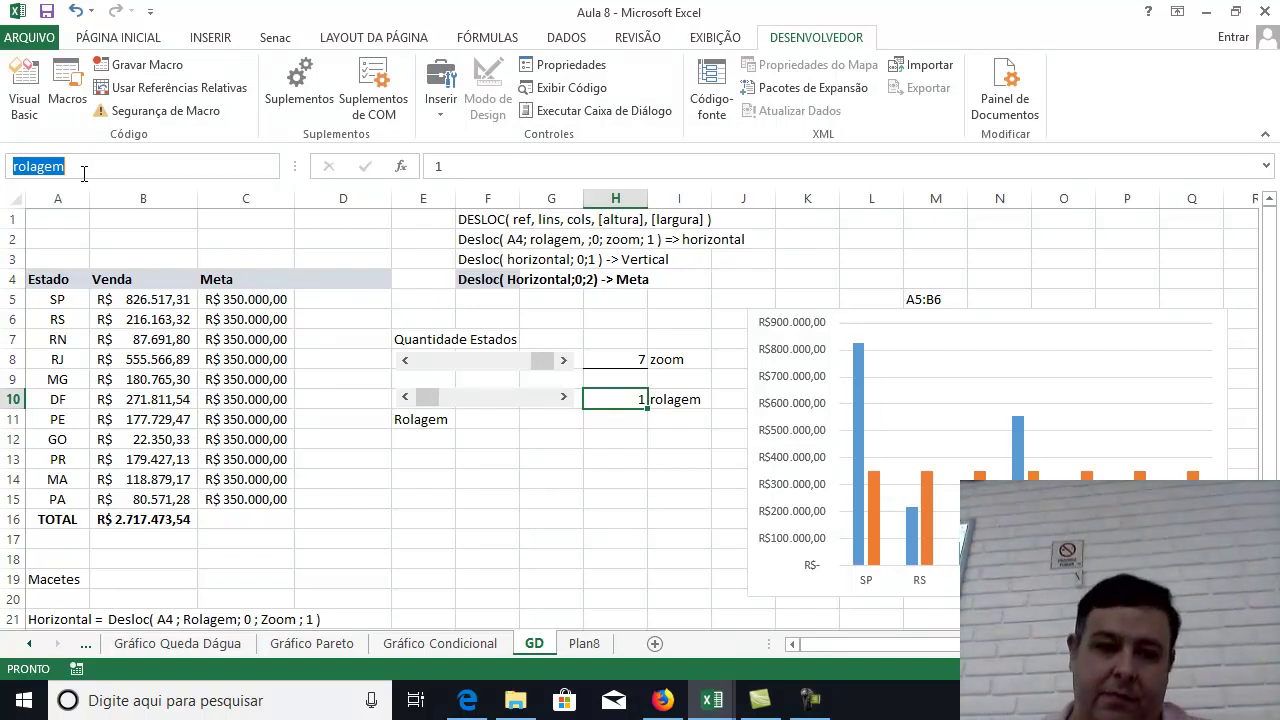
pyautogui.click(498, 518)
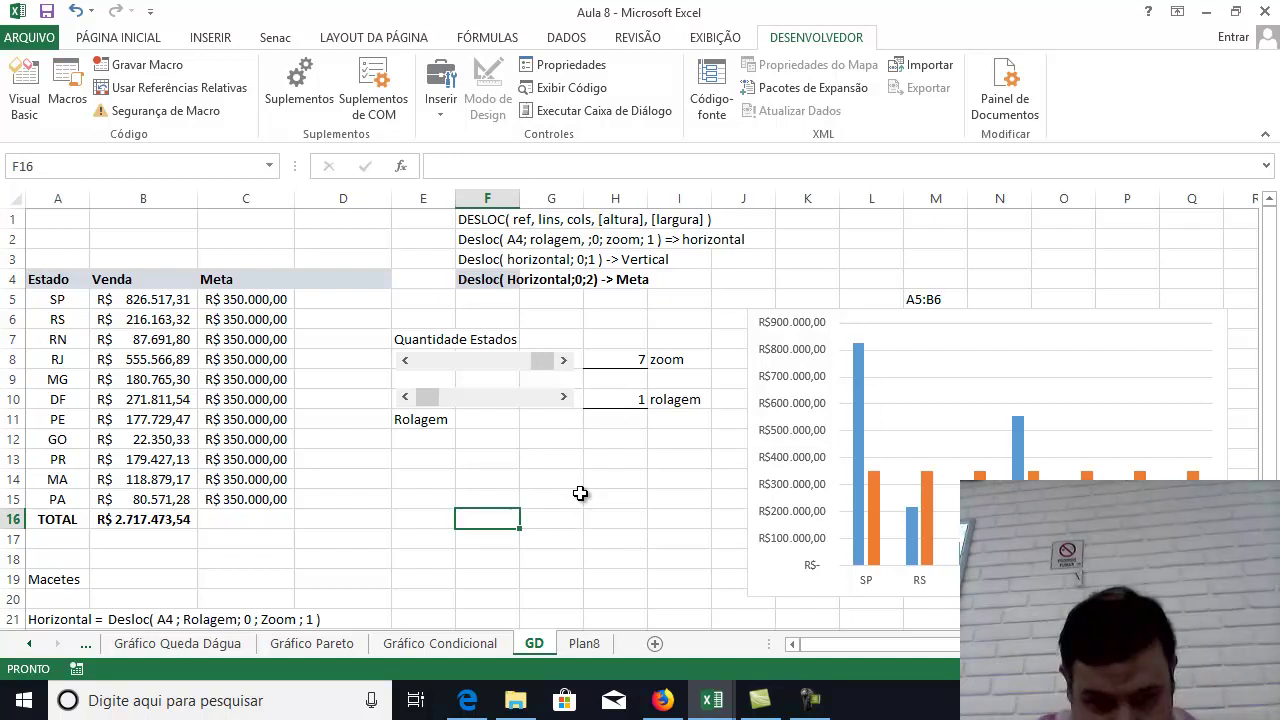
# Review the Macetes notes below the table that explain the Horizontal and Vertical DESLOC formulas.
pyautogui.scroll(-1, 580, 493)
pyautogui.scroll(-1, 580, 493)
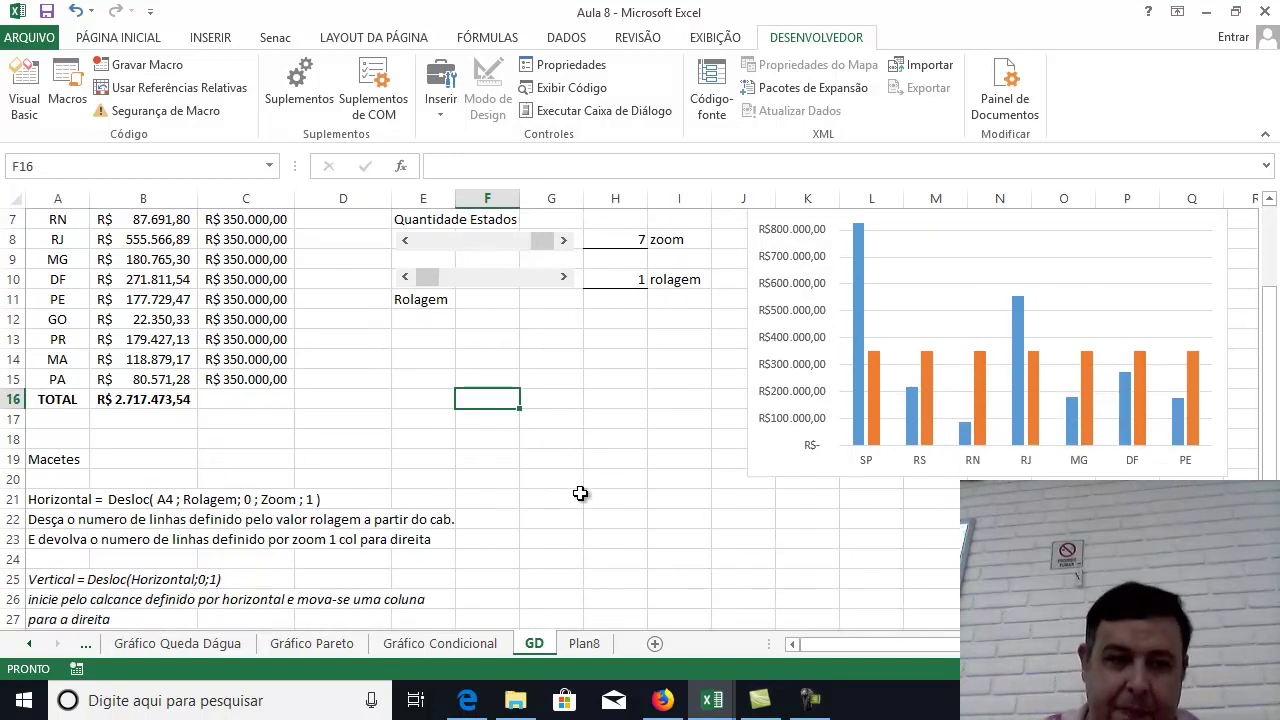
pyautogui.scroll(2, 580, 493)
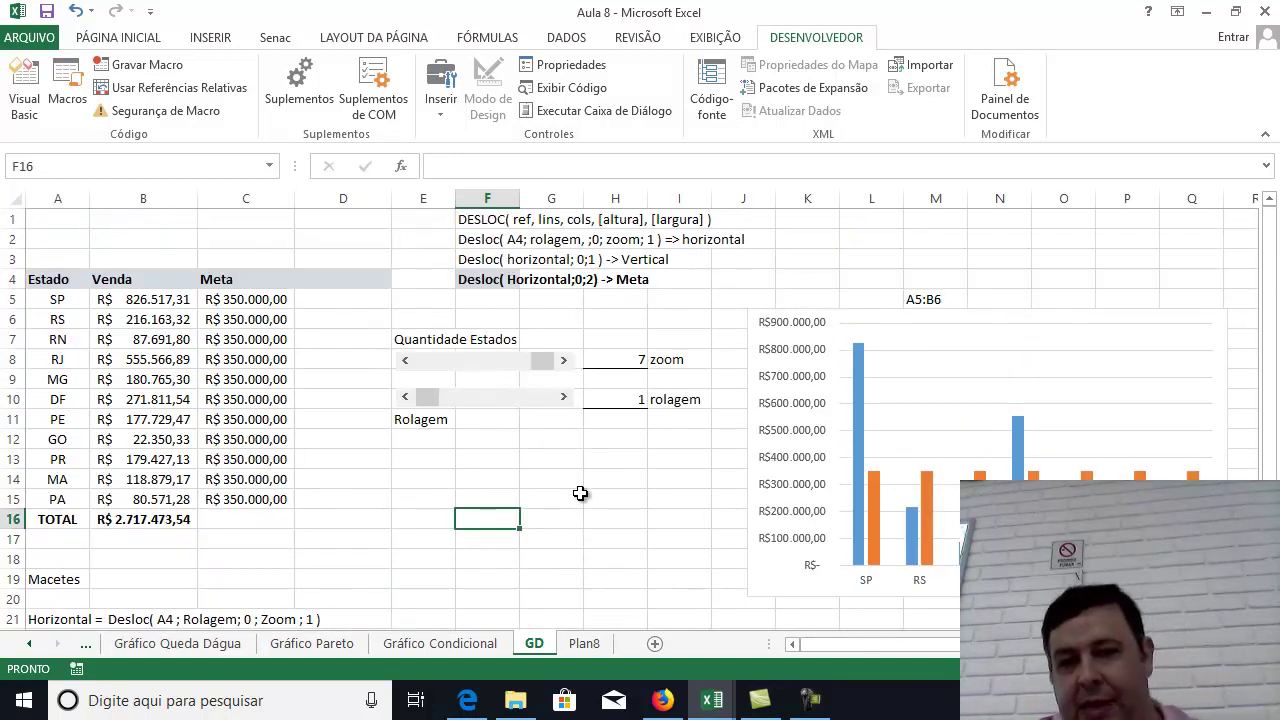
pyautogui.click(580, 493)
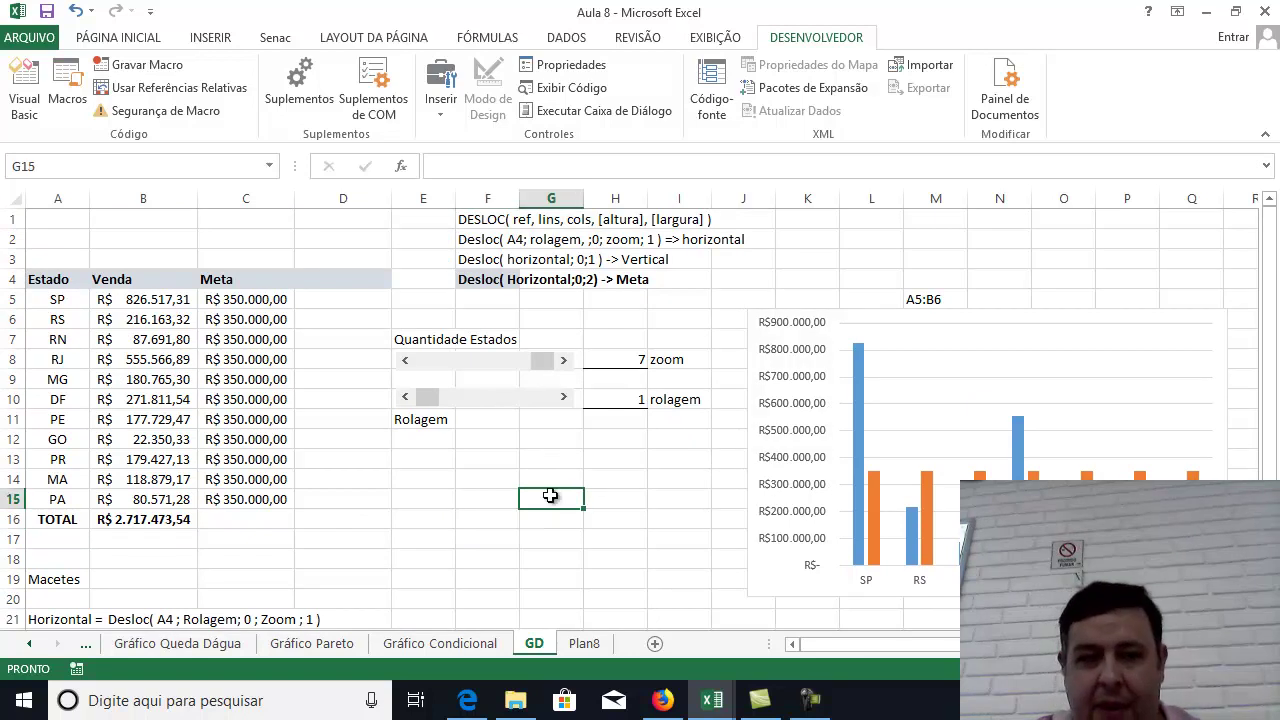
pyautogui.click(381, 481)
pyautogui.click(424, 513)
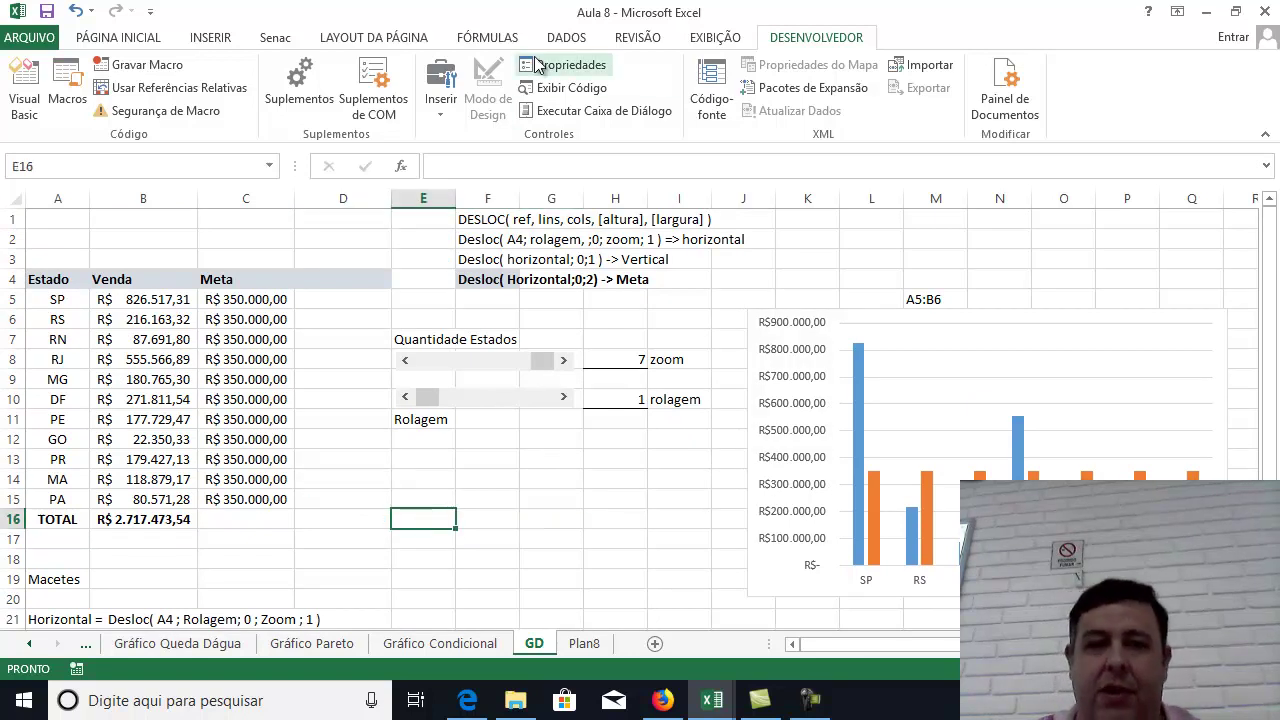
pyautogui.click(560, 545)
pyautogui.click(427, 462)
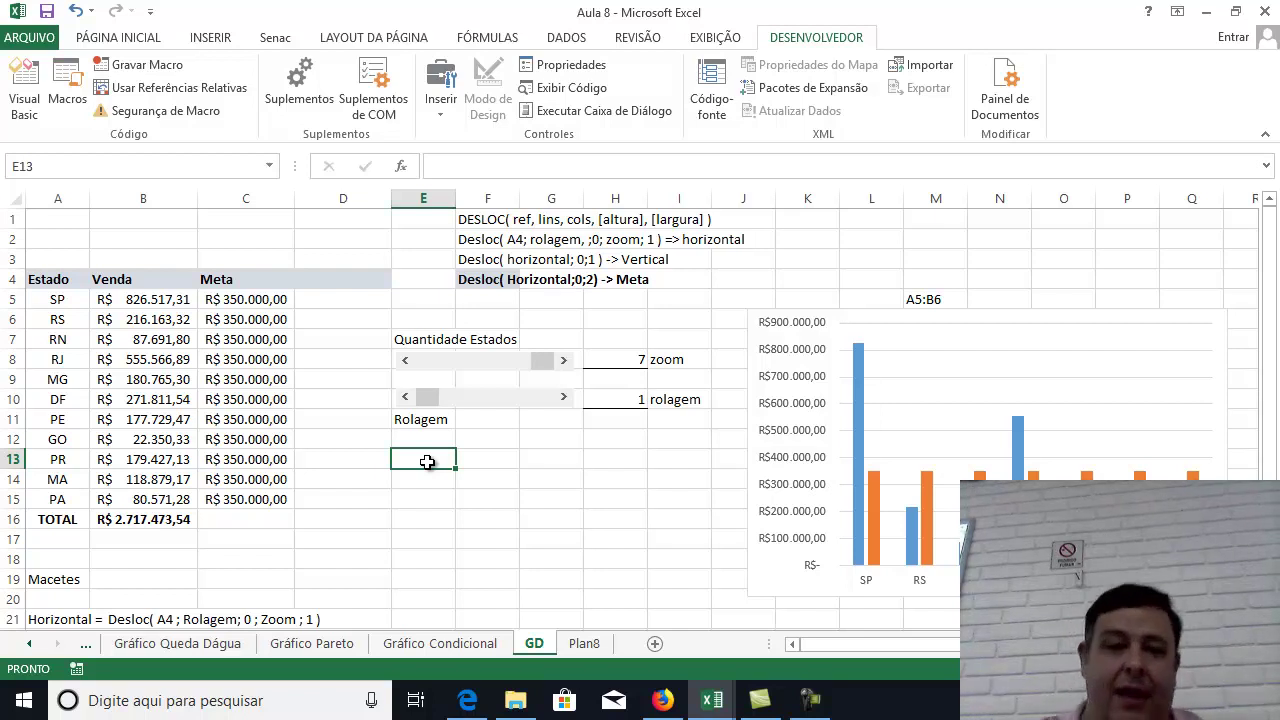
# Select the Estado header in A4 as the reference cell and lower the Quantidade Estados scroll bar to 2.
pyautogui.click(35, 276)
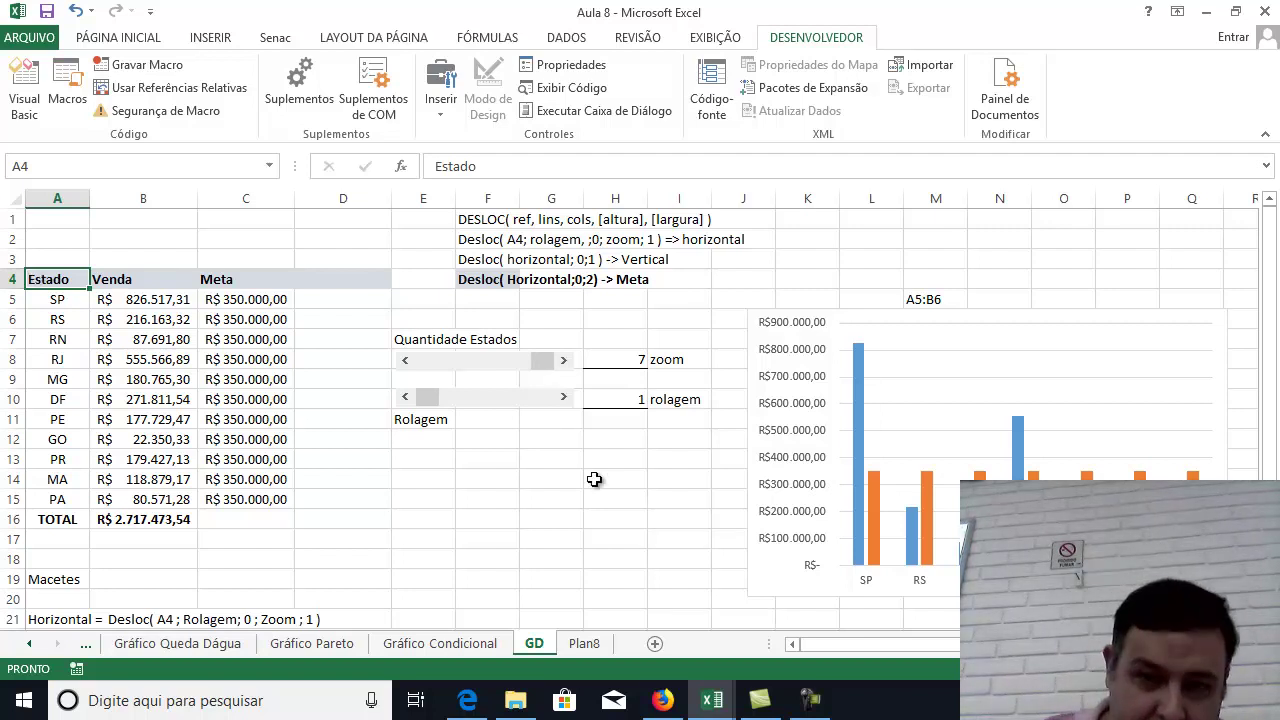
pyautogui.click(405, 360)
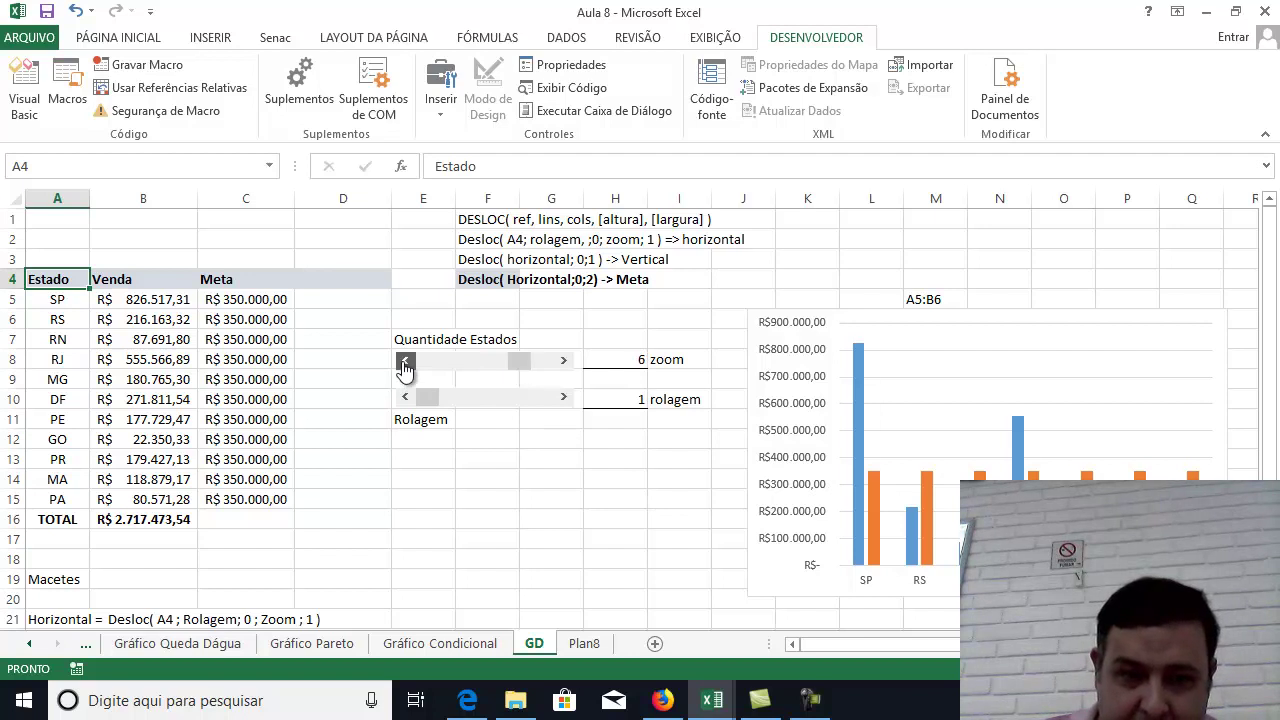
pyautogui.click(405, 360)
pyautogui.click(405, 360)
pyautogui.click(405, 360)
pyautogui.click(405, 360)
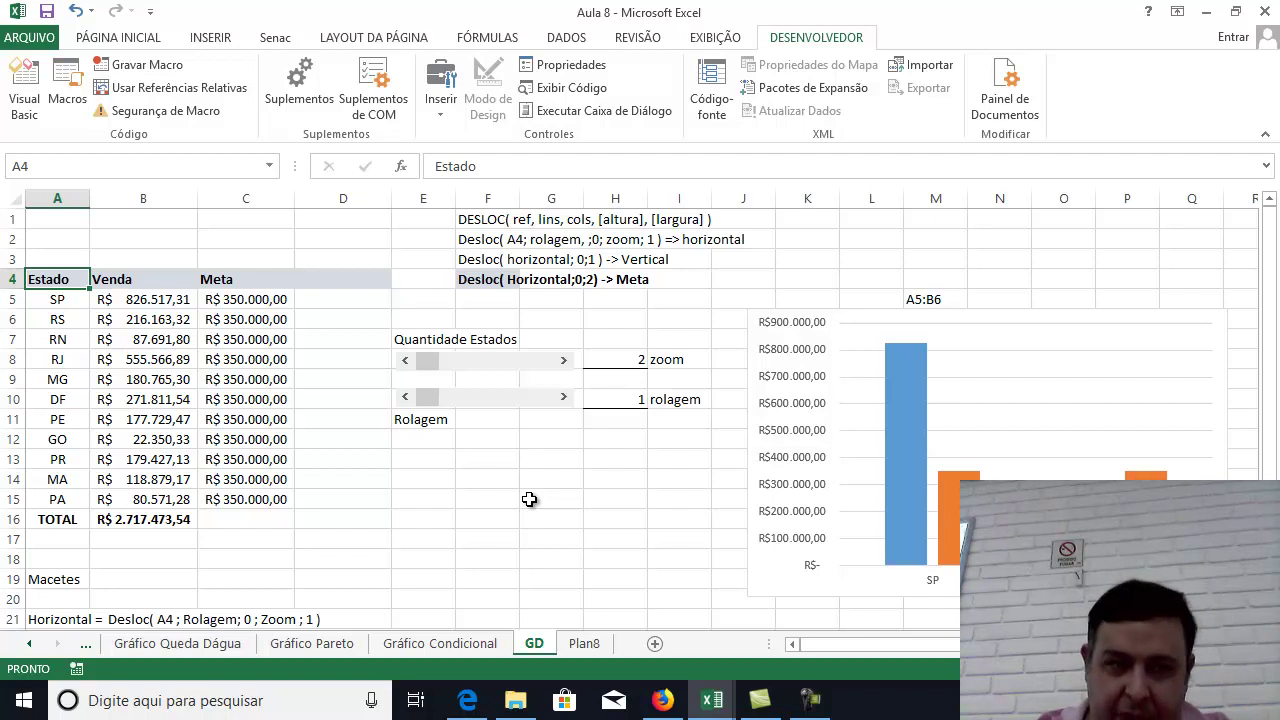
# Trace the Horizontal DESLOC from A4 by moving one row down and extending the selection to A5:A6.
pyautogui.press('Down')
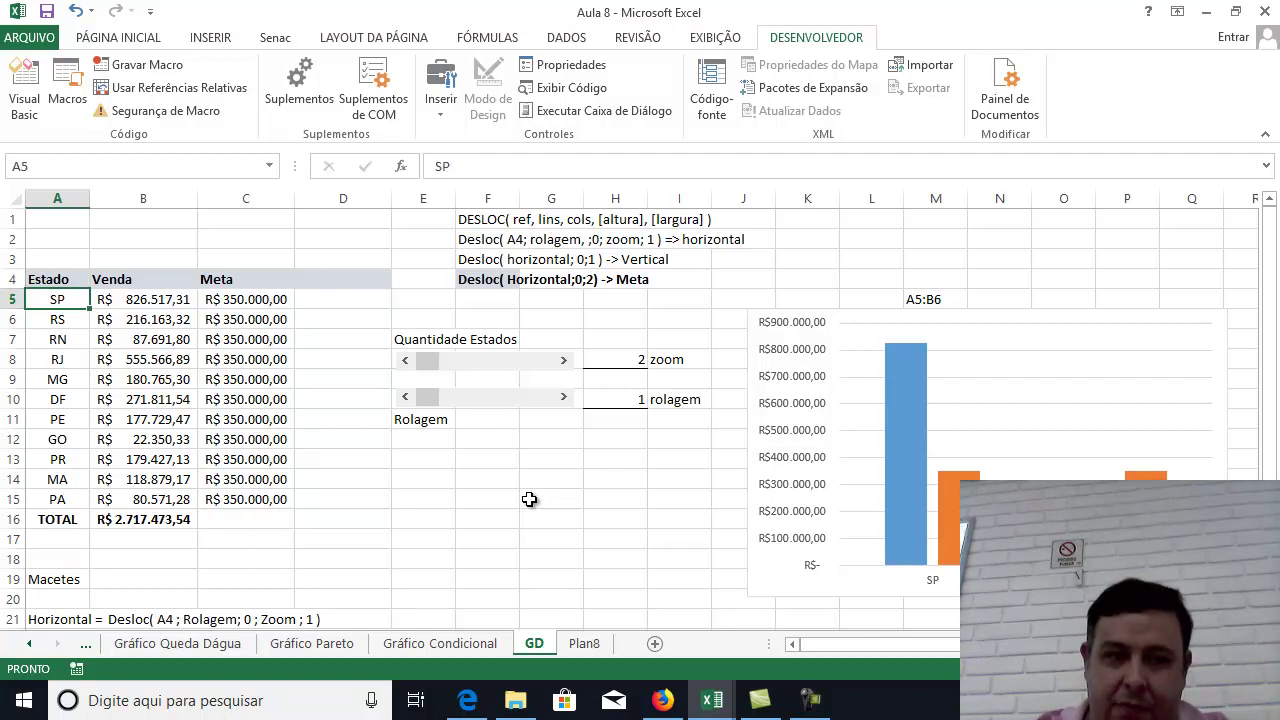
pyautogui.hotkey('shift', 'Down')
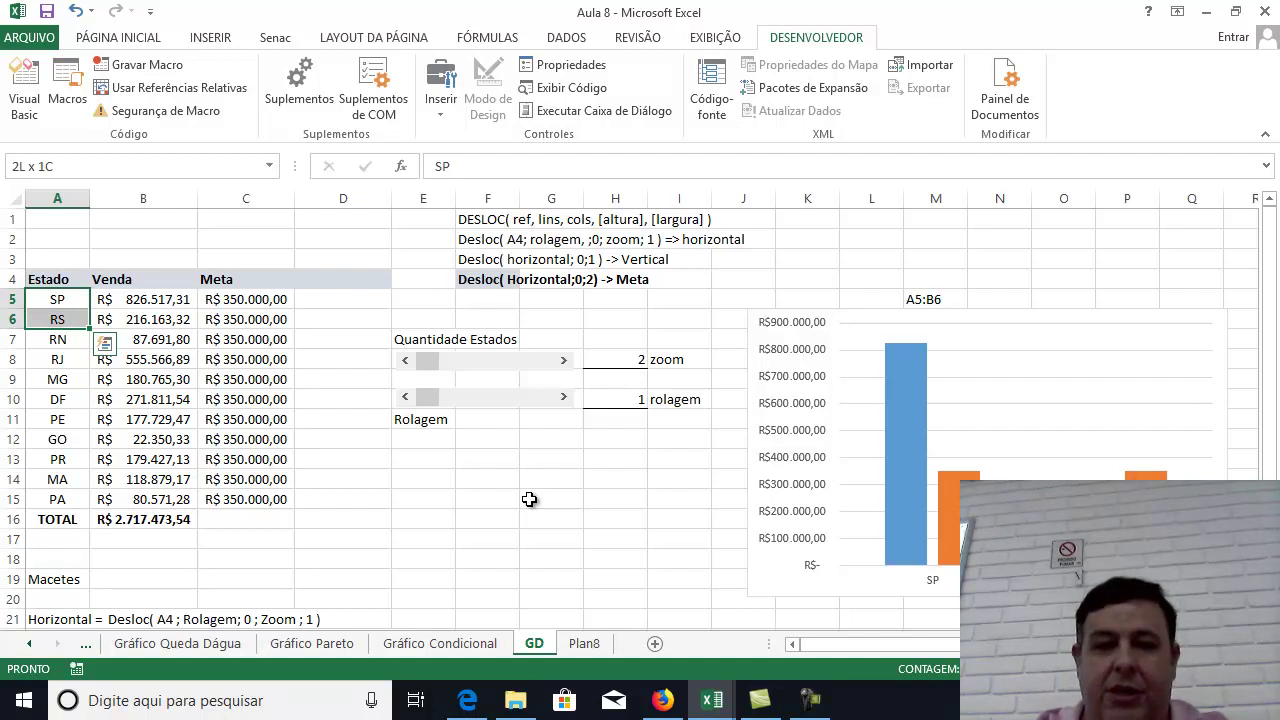
pyautogui.hotkey('shift', 'Up')
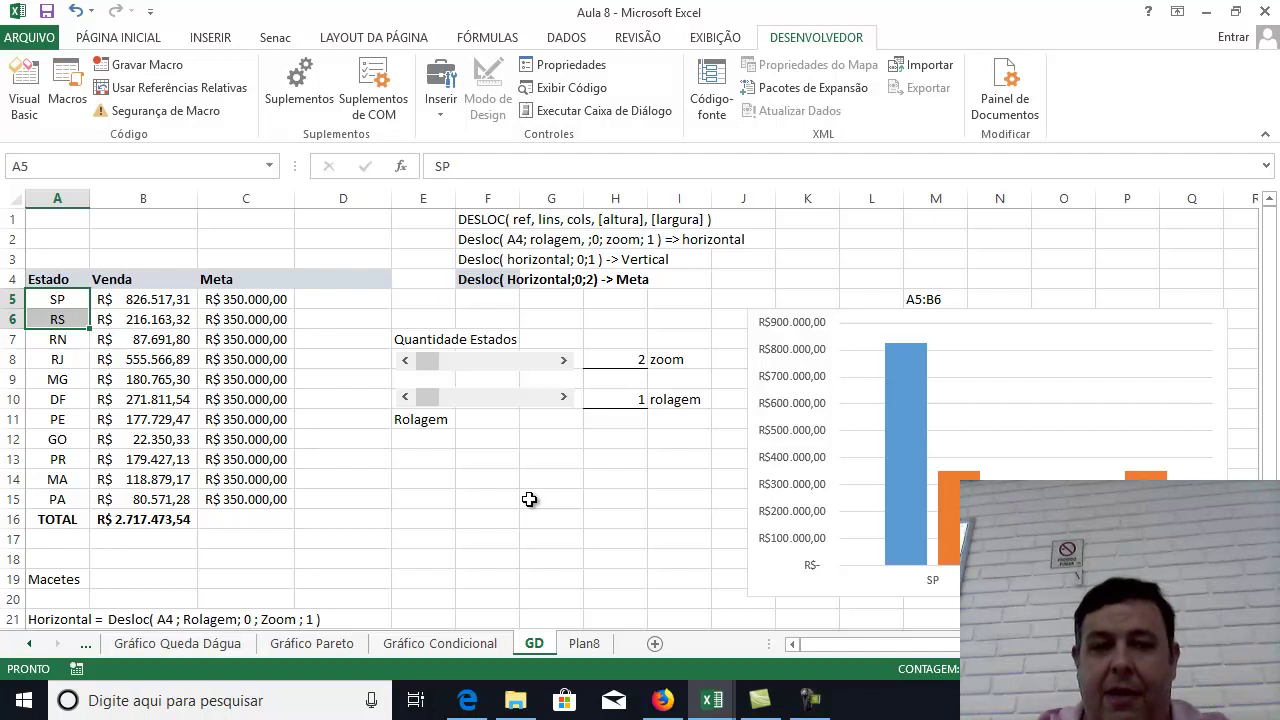
pyautogui.press('Up')
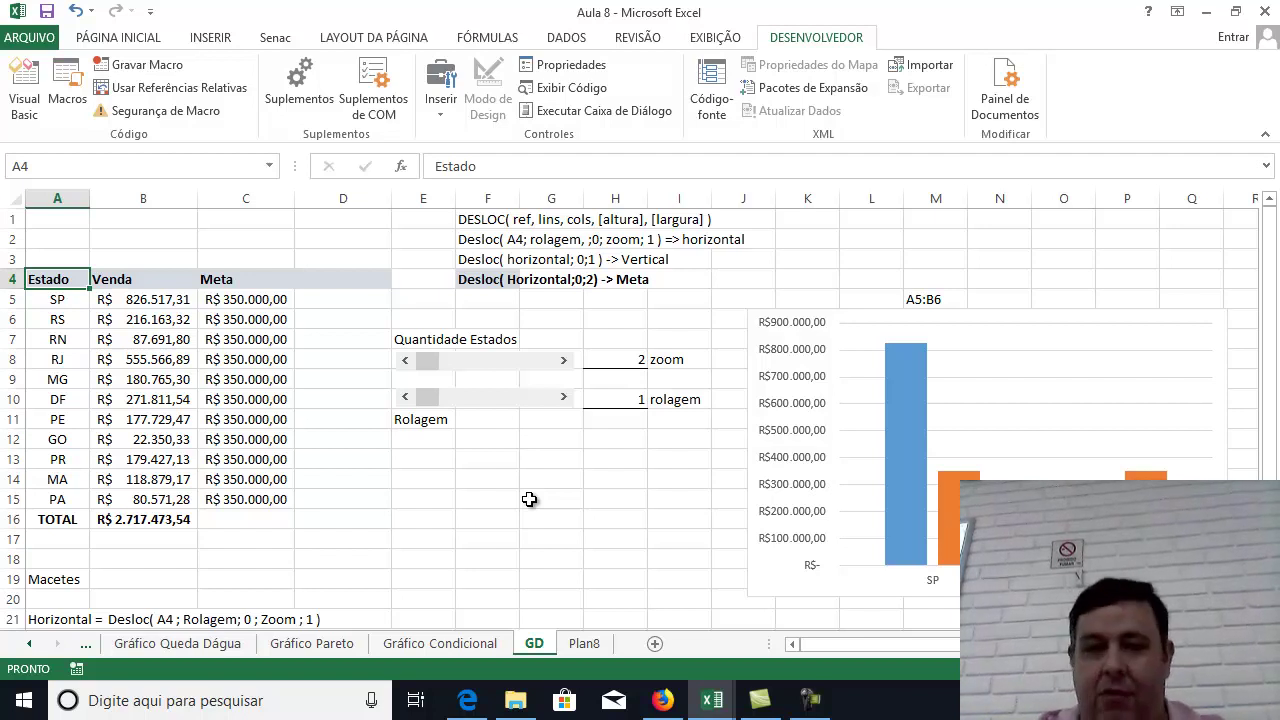
pyautogui.press('Down')
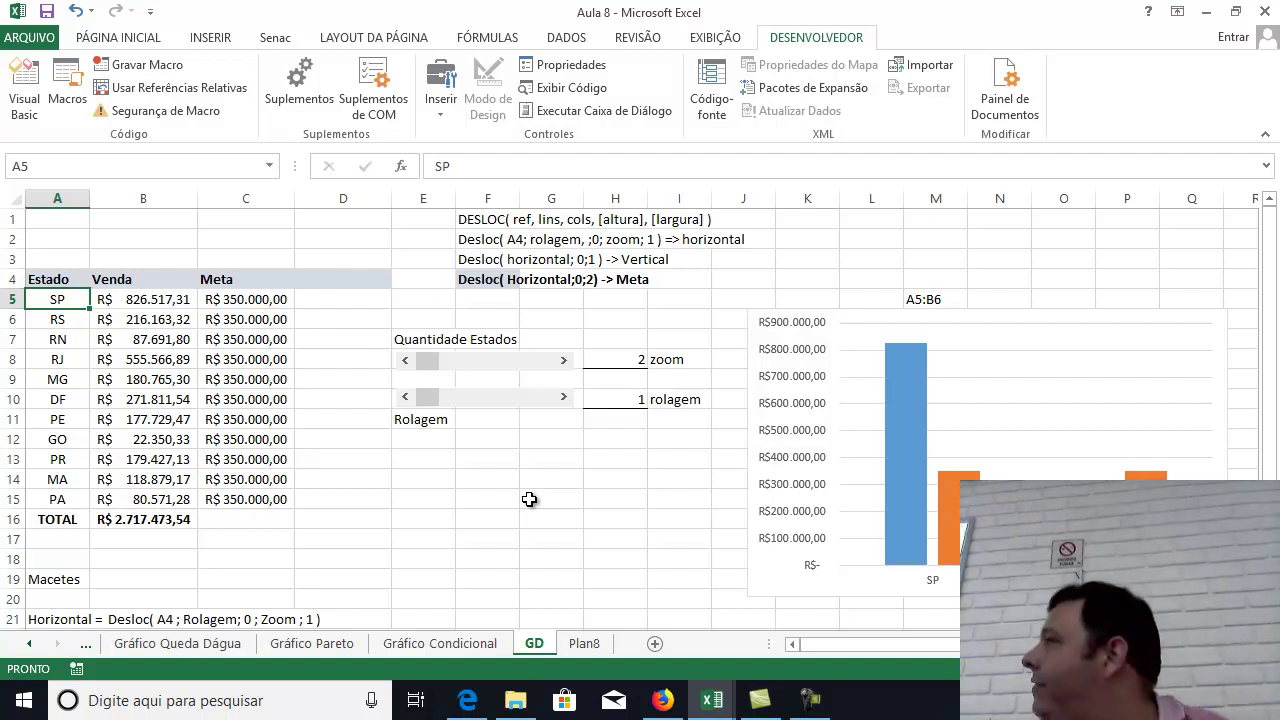
pyautogui.hotkey('shift', 'Down')
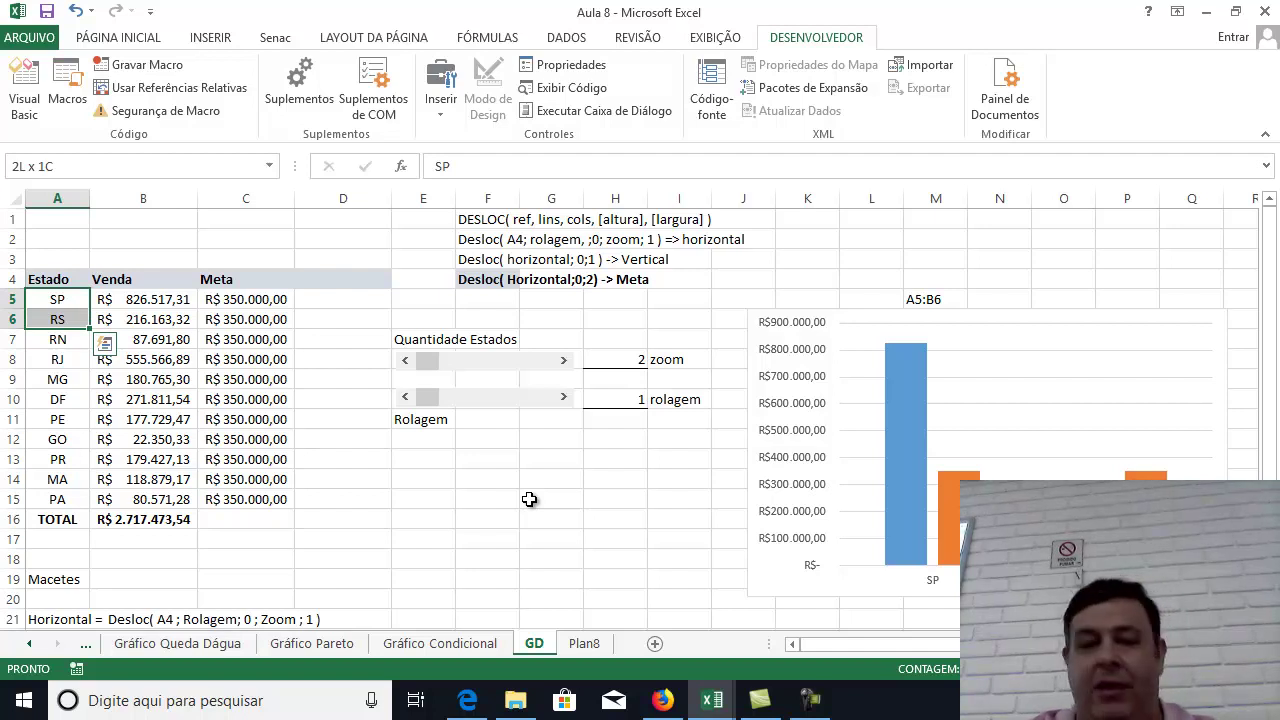
# Widen the A5:A6 selection across the Venda and Meta columns to illustrate the width argument, and reduce it to A5:A6 again.
pyautogui.hotkey('shift', 'Right')
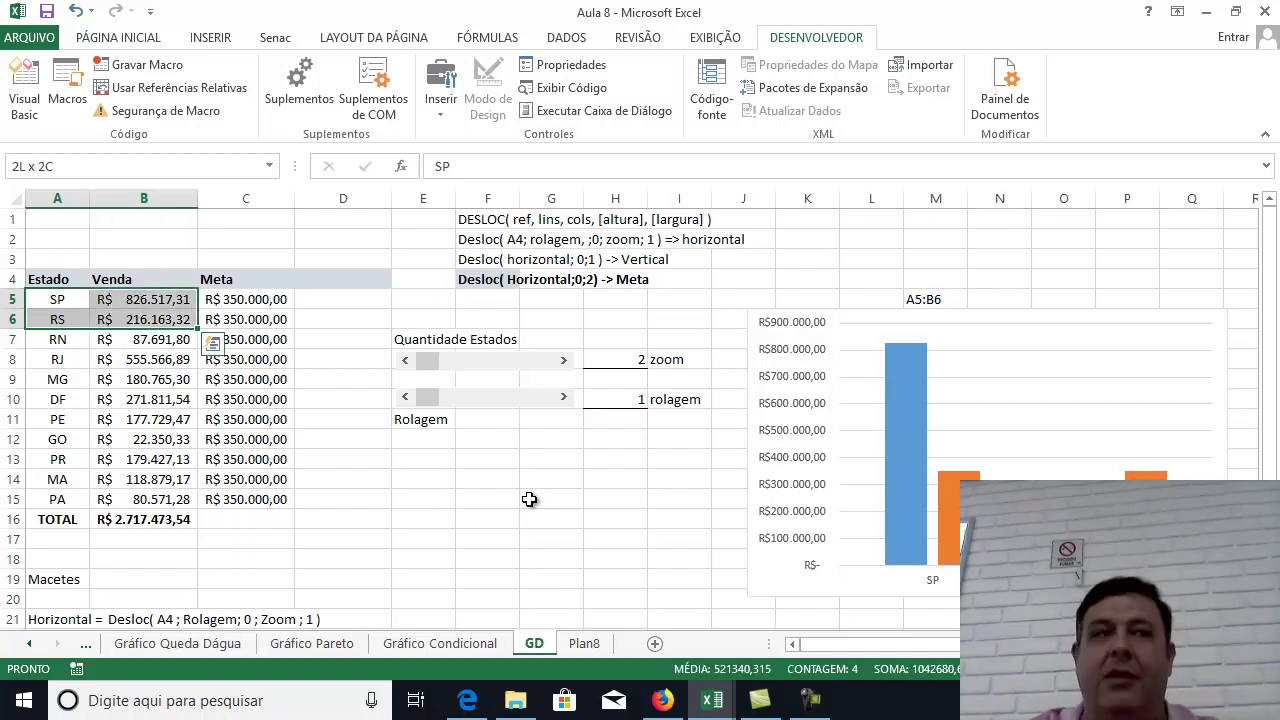
pyautogui.hotkey('shift', 'Right')
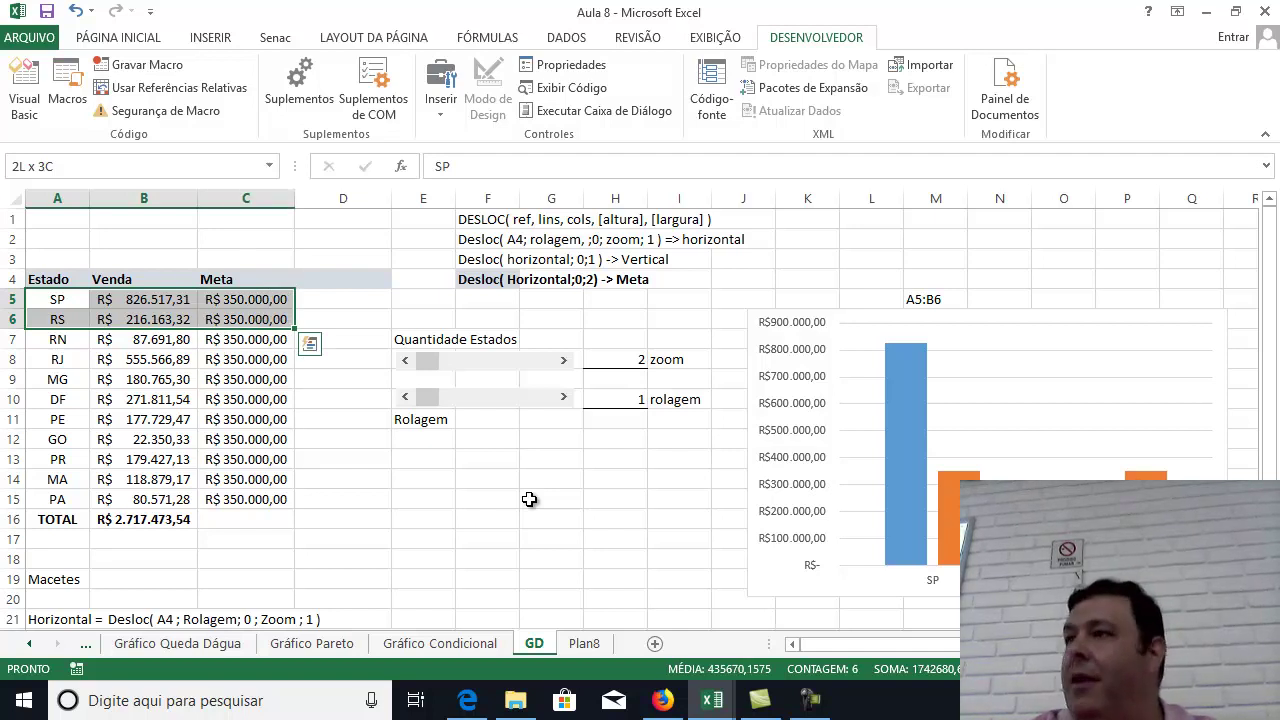
pyautogui.hotkey('shift', 'Left')
pyautogui.hotkey('shift', 'Left')
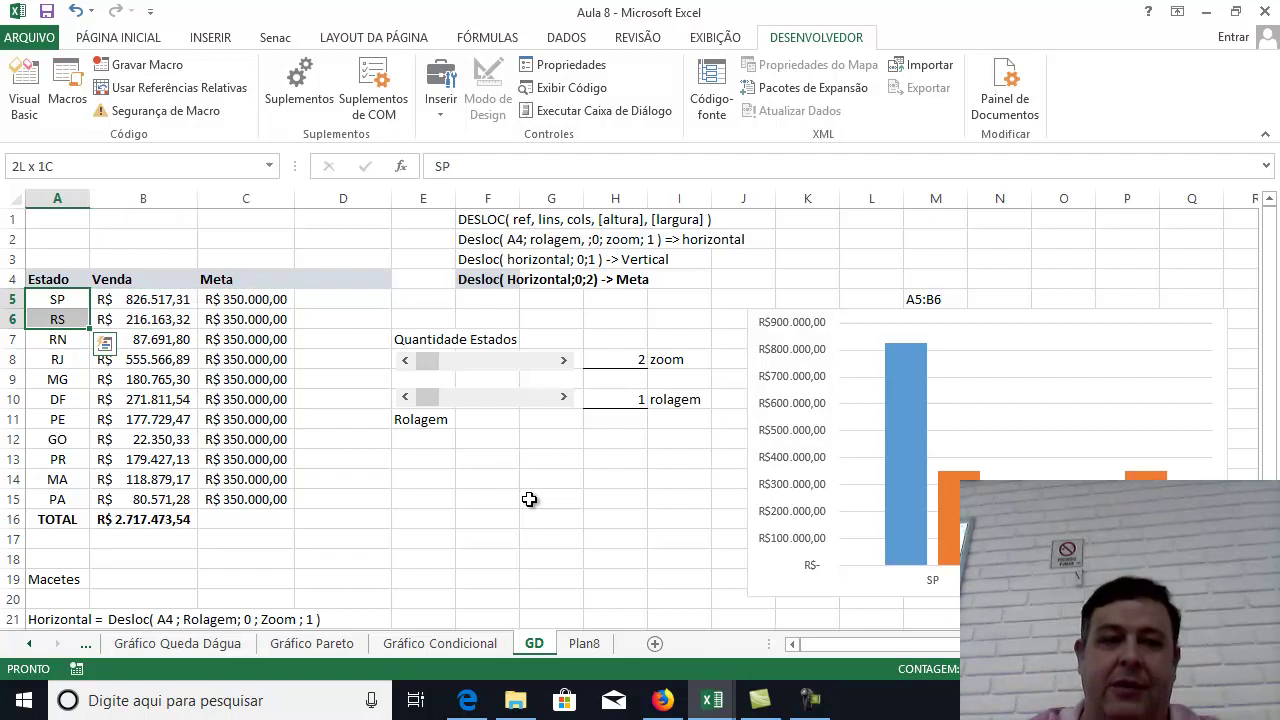
pyautogui.hotkey('shift', 'Up')
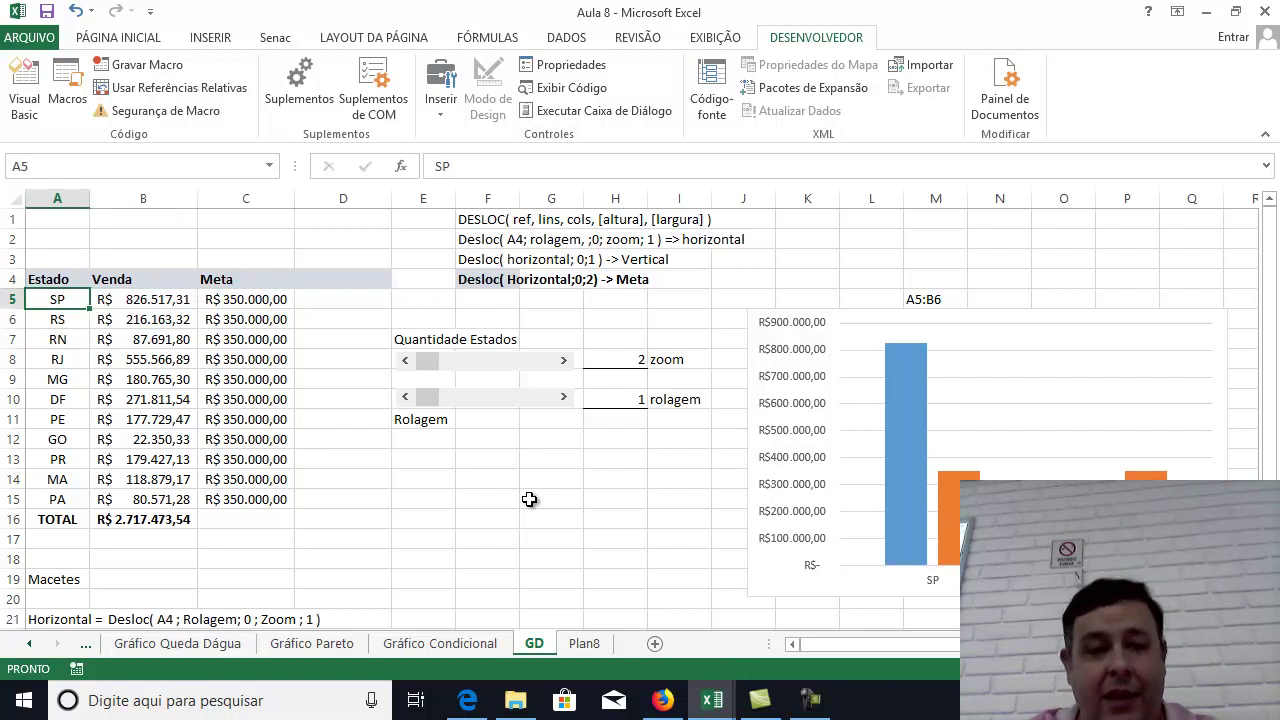
pyautogui.hotkey('shift', 'Down')
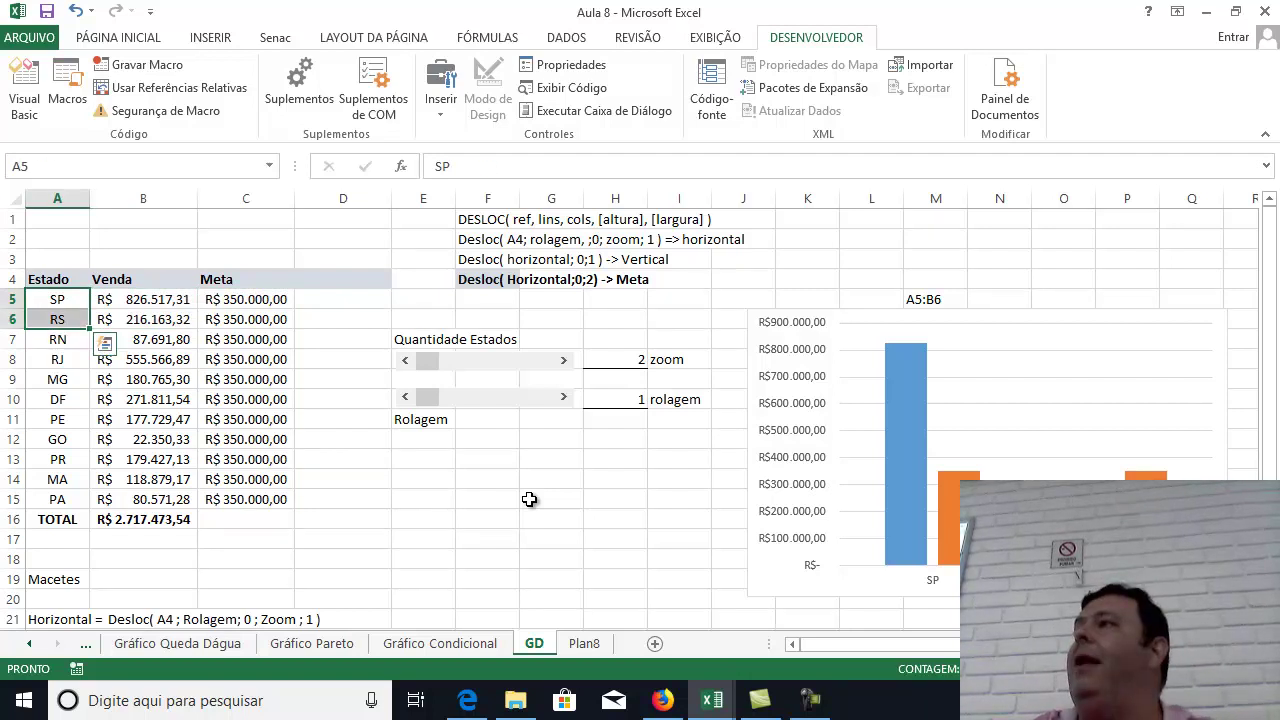
# Highlight the Venda and Meta values in B5:C6, extend the highlight to A5:C6, and collapse it to cell A5.
pyautogui.press('Right')
pyautogui.hotkey('shift', 'Down')
pyautogui.hotkey('shift', 'Right')
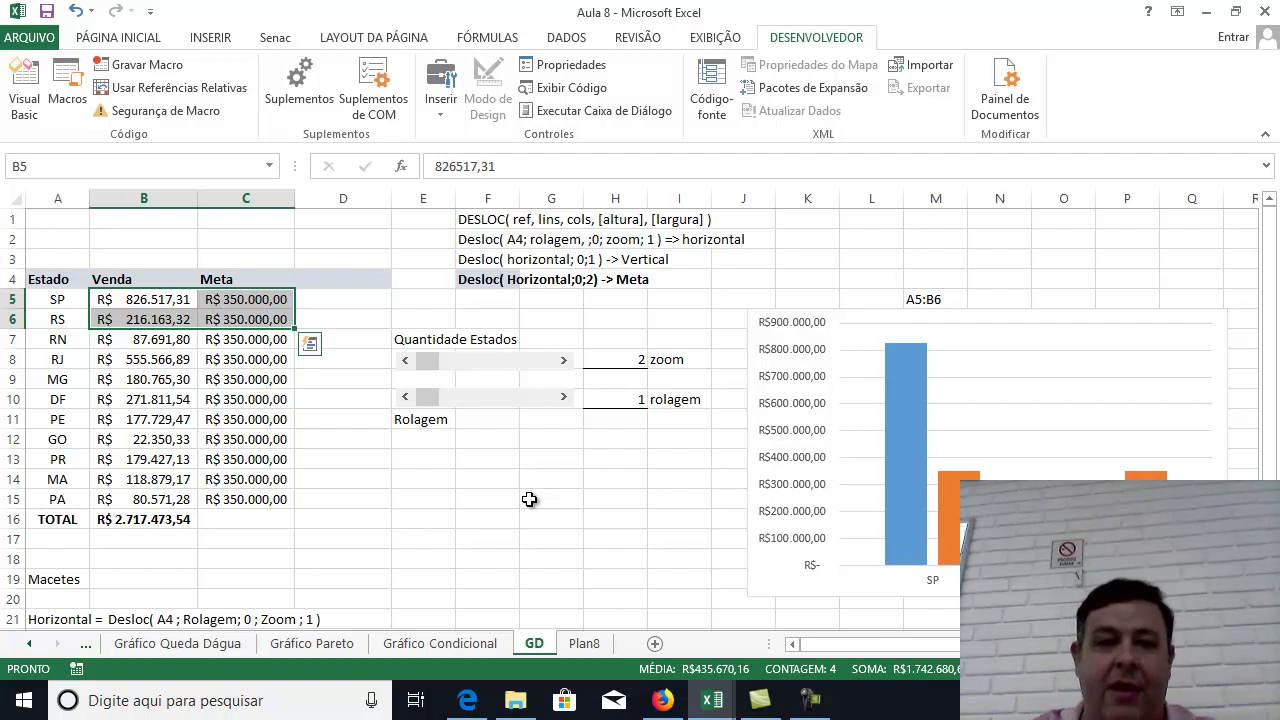
pyautogui.press('Left')
pyautogui.hotkey('shift', 'Down')
pyautogui.hotkey('shift', 'Right')
pyautogui.hotkey('shift', 'Right')
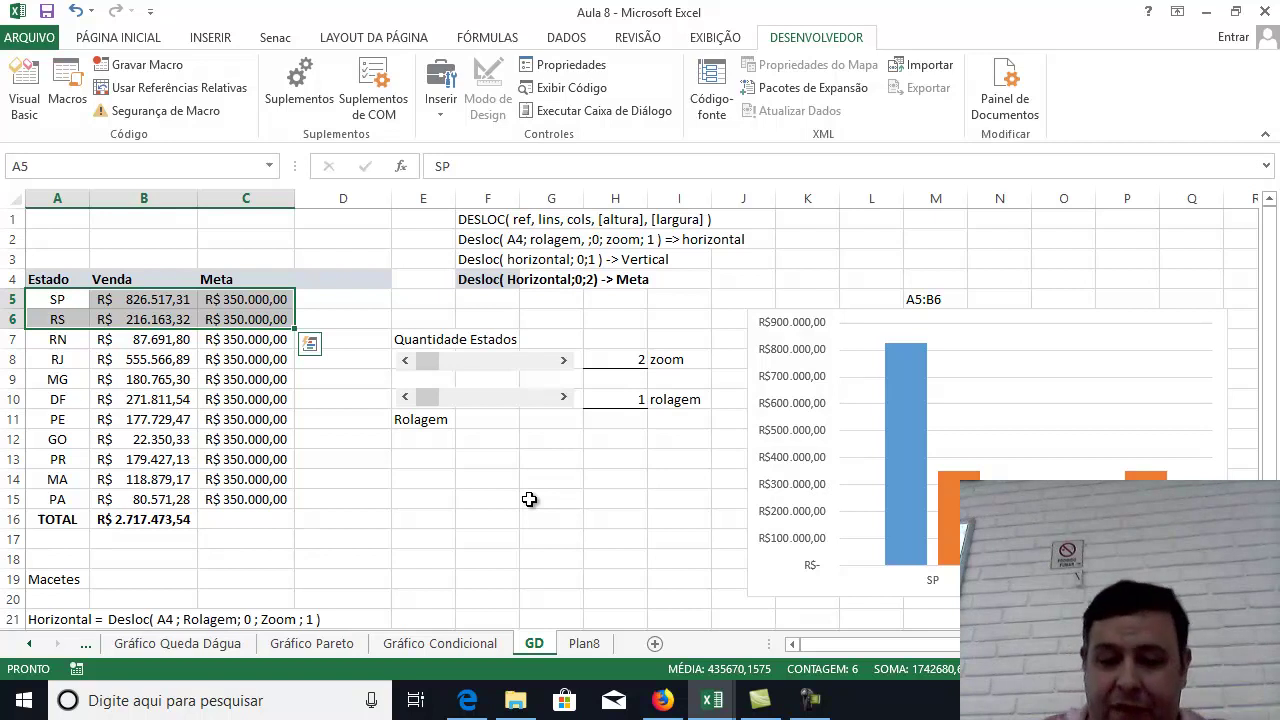
pyautogui.hotkey('shift', 'BackSpace')
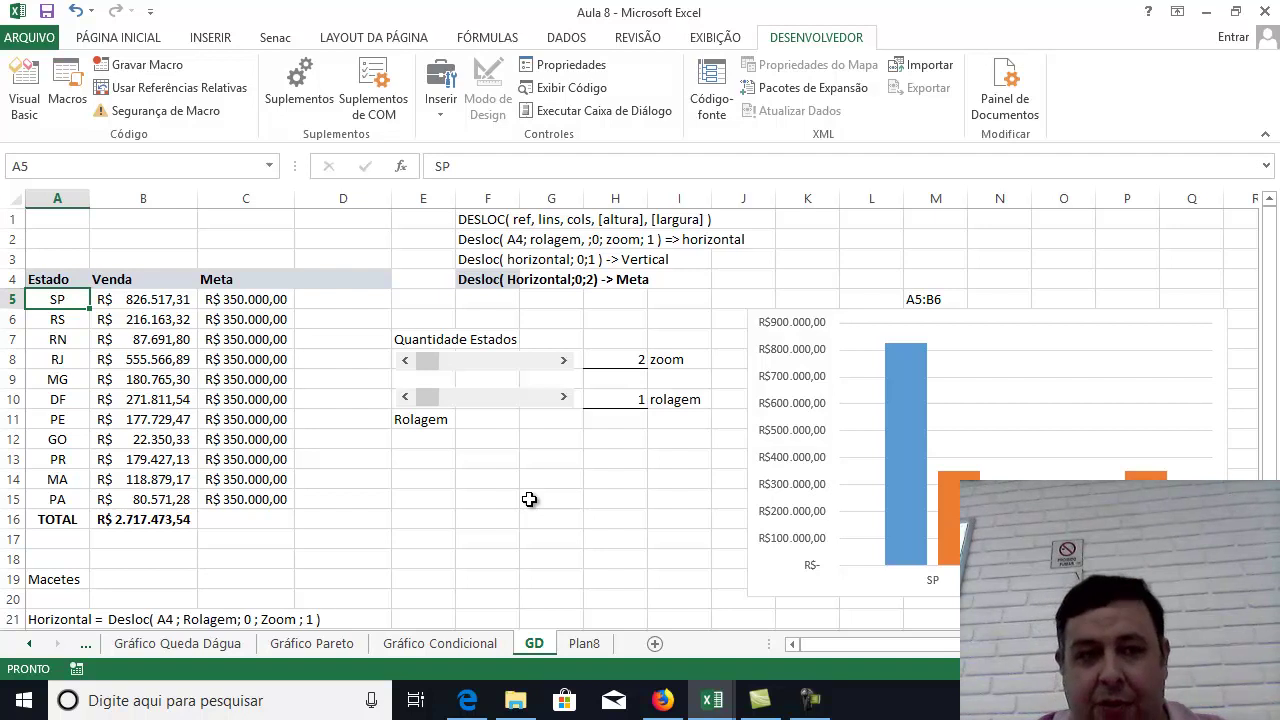
# Retrace the offset from the Estado header in A4 to the two-state range A5:A6 several times.
pyautogui.hotkey('shift', 'Down')
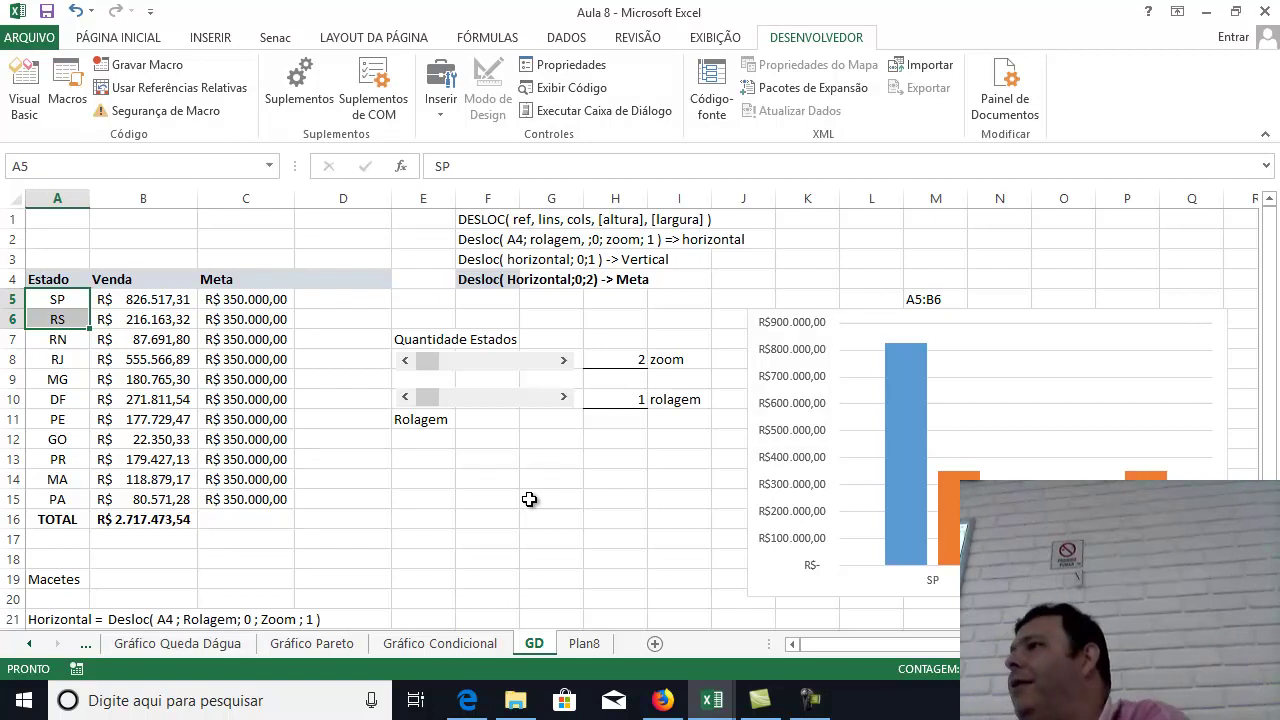
pyautogui.press('Up')
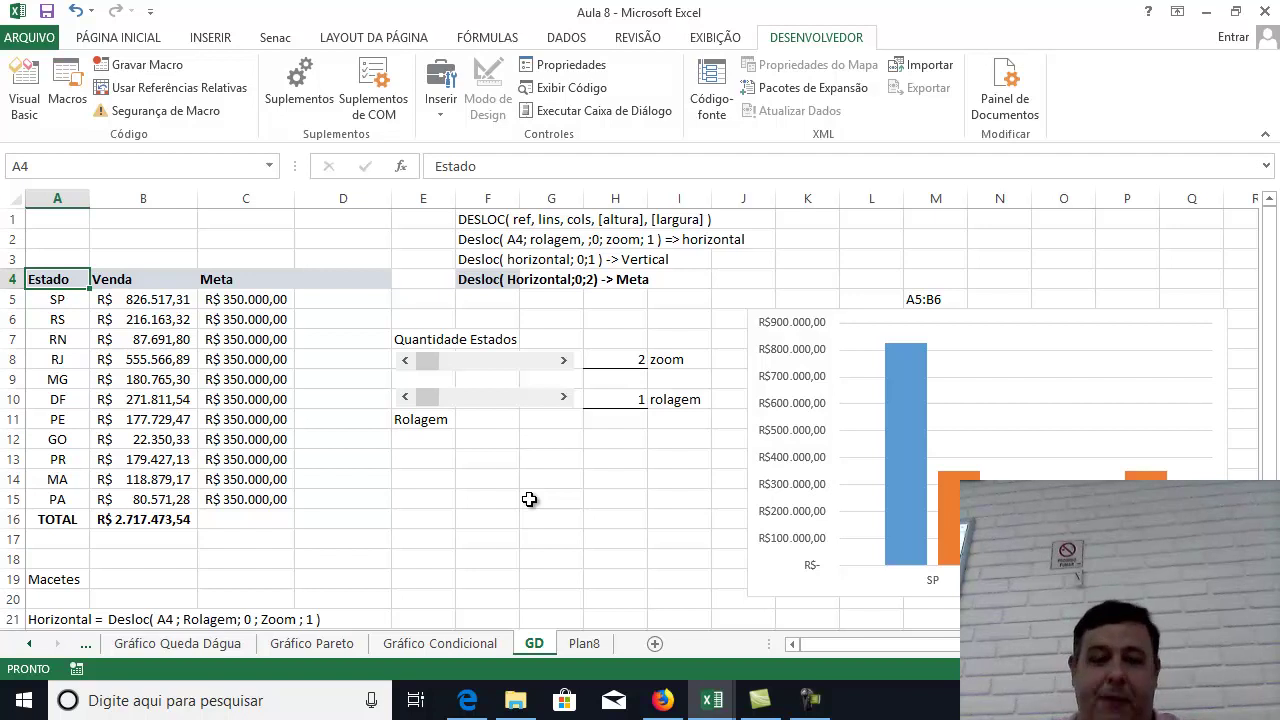
pyautogui.press('Down')
pyautogui.hotkey('shift', 'Down')
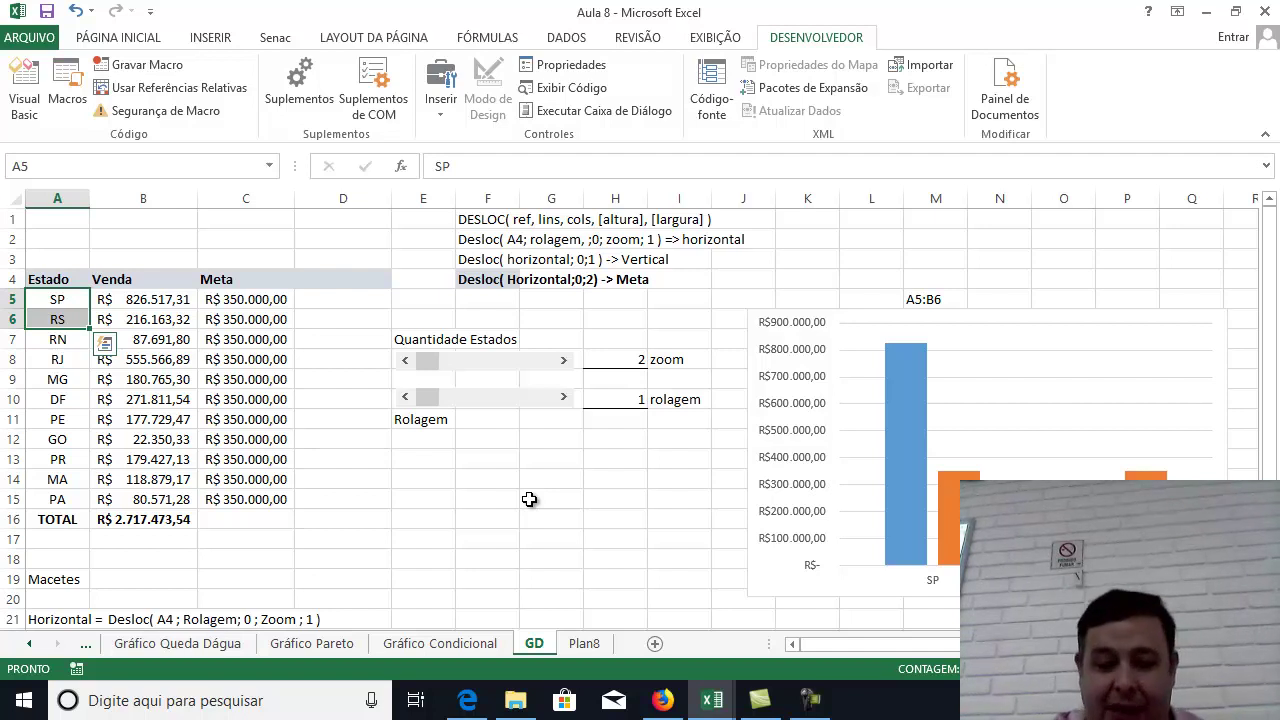
pyautogui.press('Up')
pyautogui.press('Down')
pyautogui.hotkey('shift', 'Down')
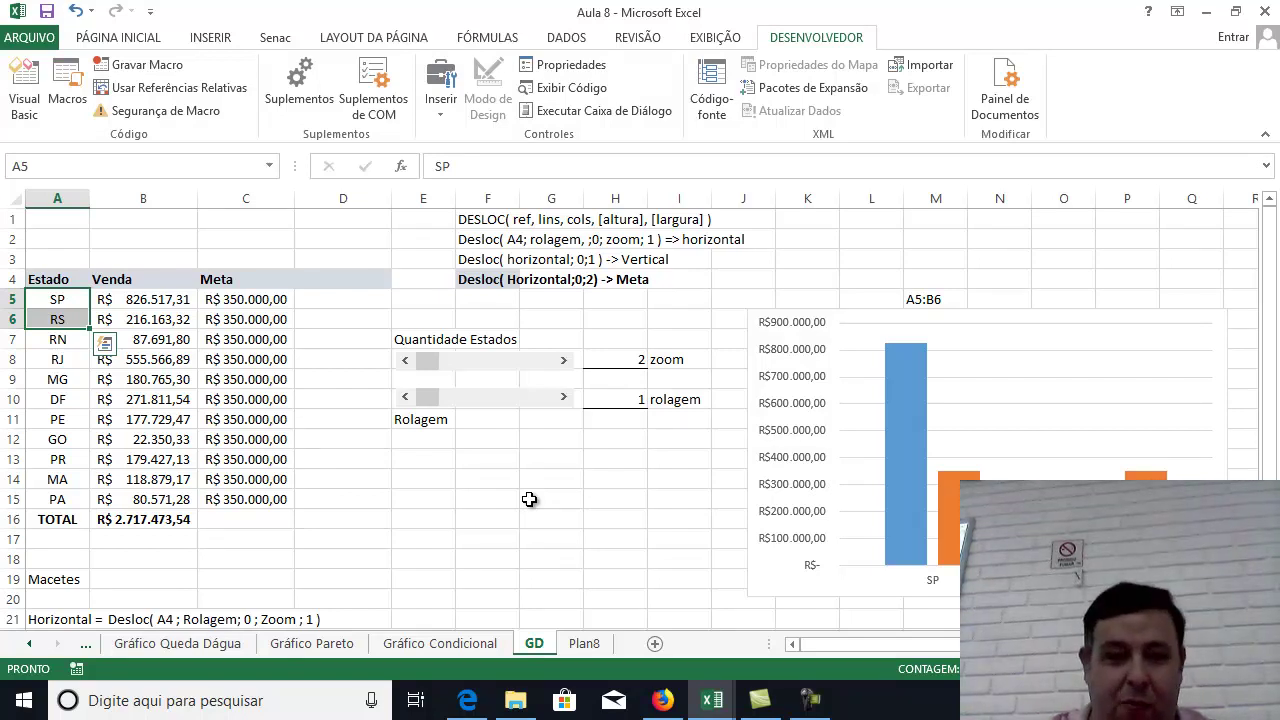
# Demonstrate the Vertical and Meta offsets from A5:A6 by highlighting B5:B6 and C5:C6, finishing with A5:A6 selected.
pyautogui.press('Right')
pyautogui.hotkey('shift', 'Down')
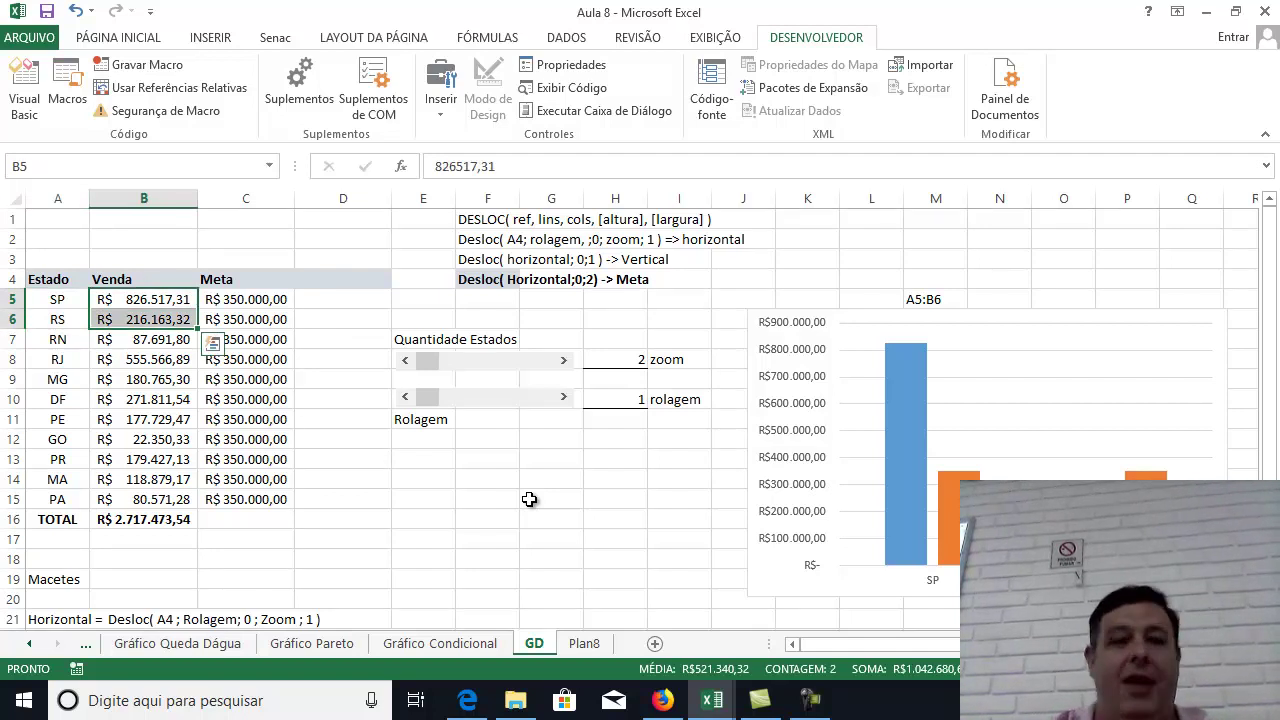
pyautogui.press('Left')
pyautogui.hotkey('shift', 'Down')
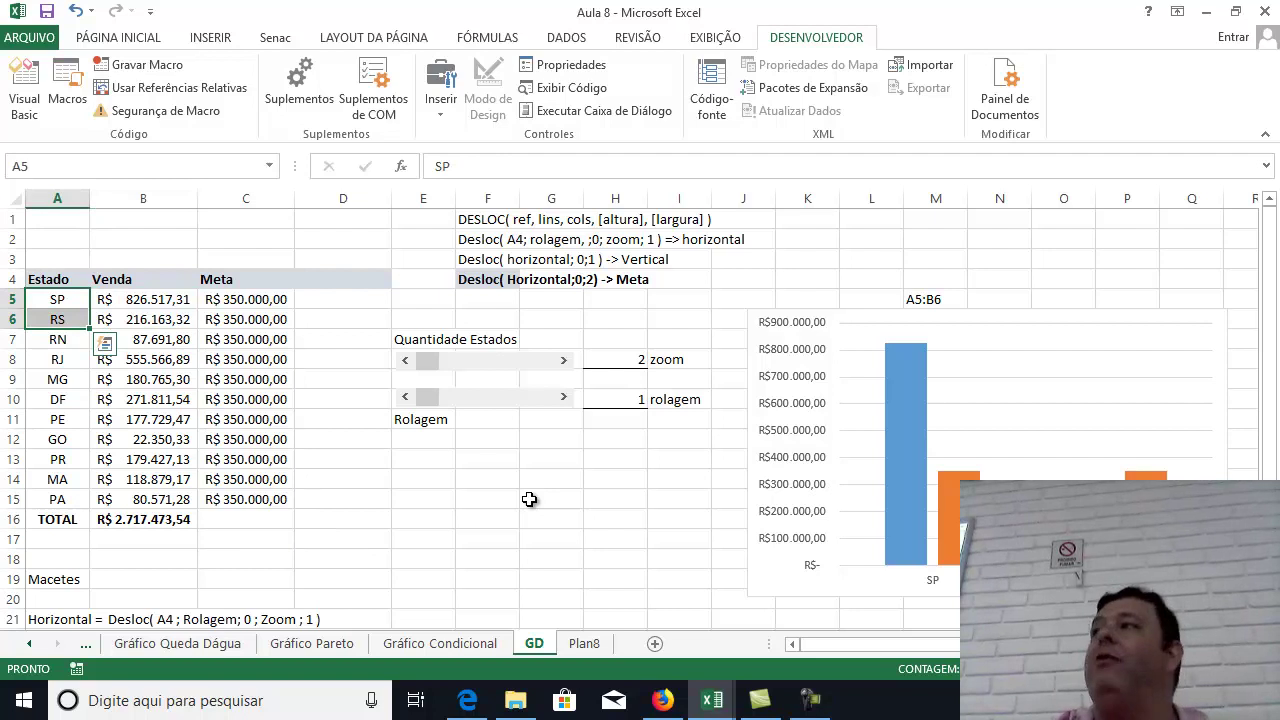
pyautogui.press('Right')
pyautogui.press('Right')
pyautogui.hotkey('shift', 'Down')
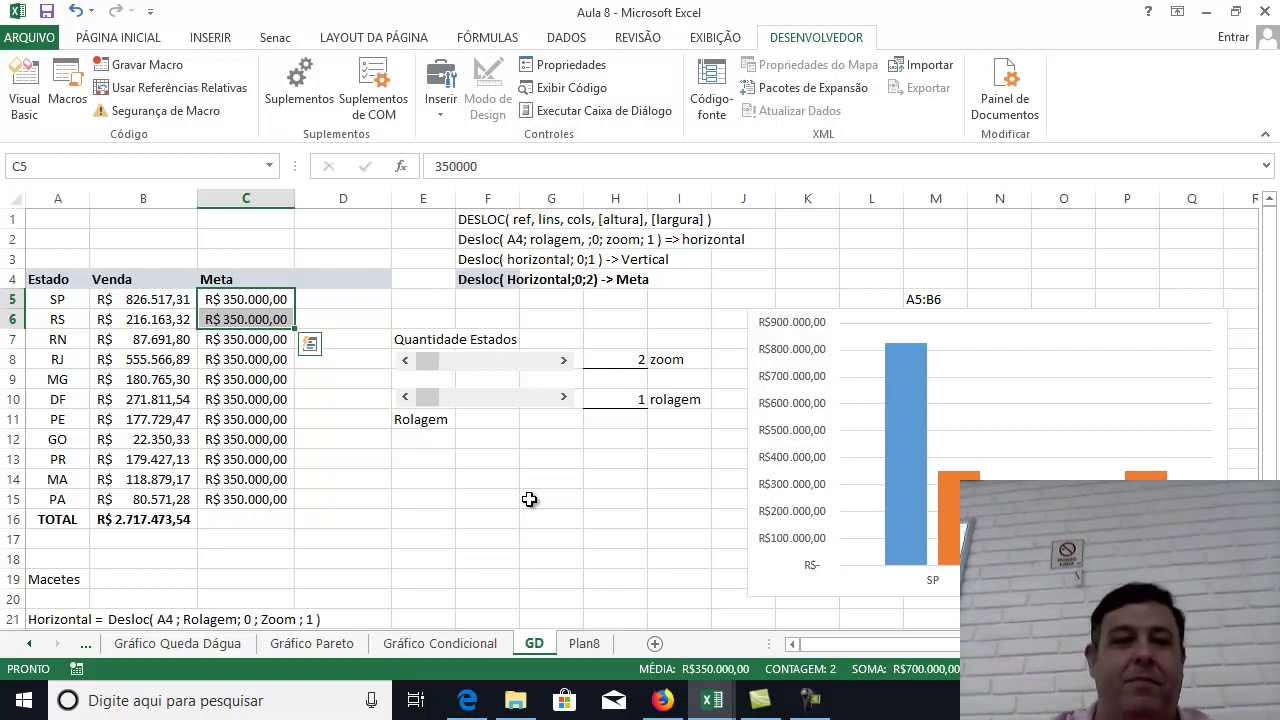
pyautogui.moveTo(58, 298); pyautogui.dragTo(63, 318)
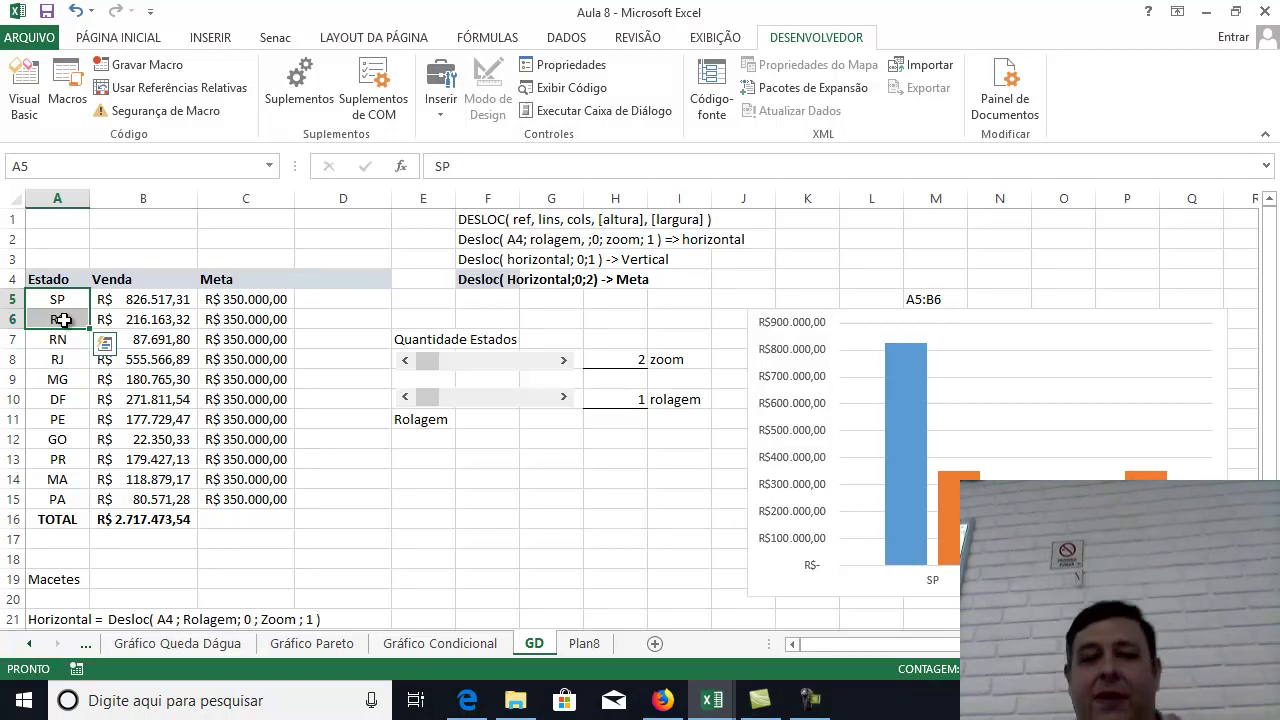
# Open the Name Manager with the Horizontal name selected and move the dialog clear of the Estado, Venda and Meta table.
pyautogui.click(475, 465)
pyautogui.click(560, 498)
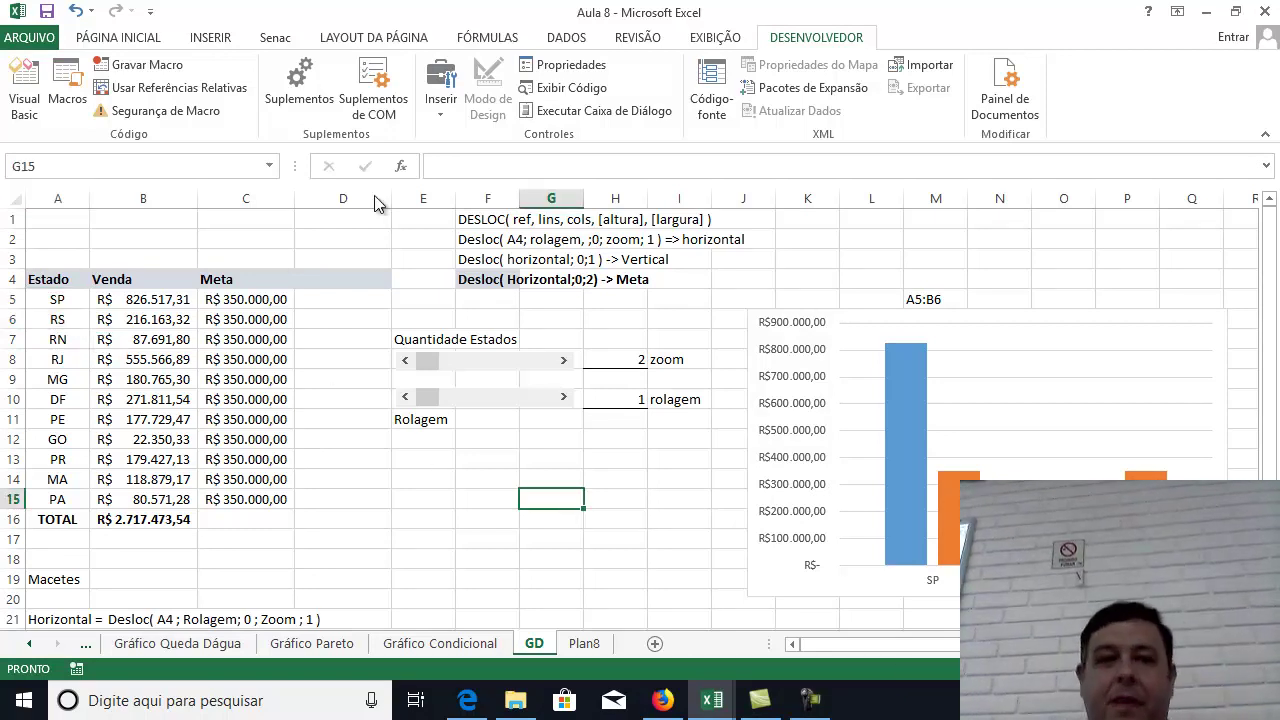
pyautogui.click(209, 38)
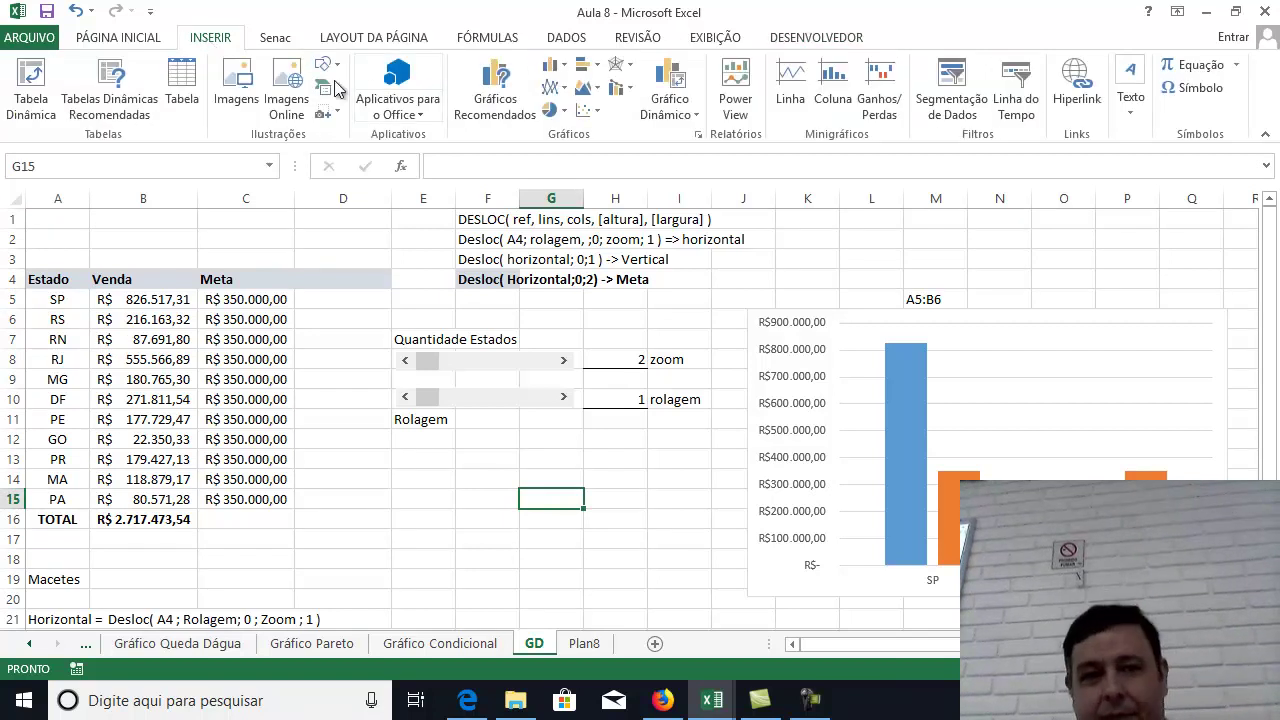
pyautogui.click(273, 37)
pyautogui.click(135, 42)
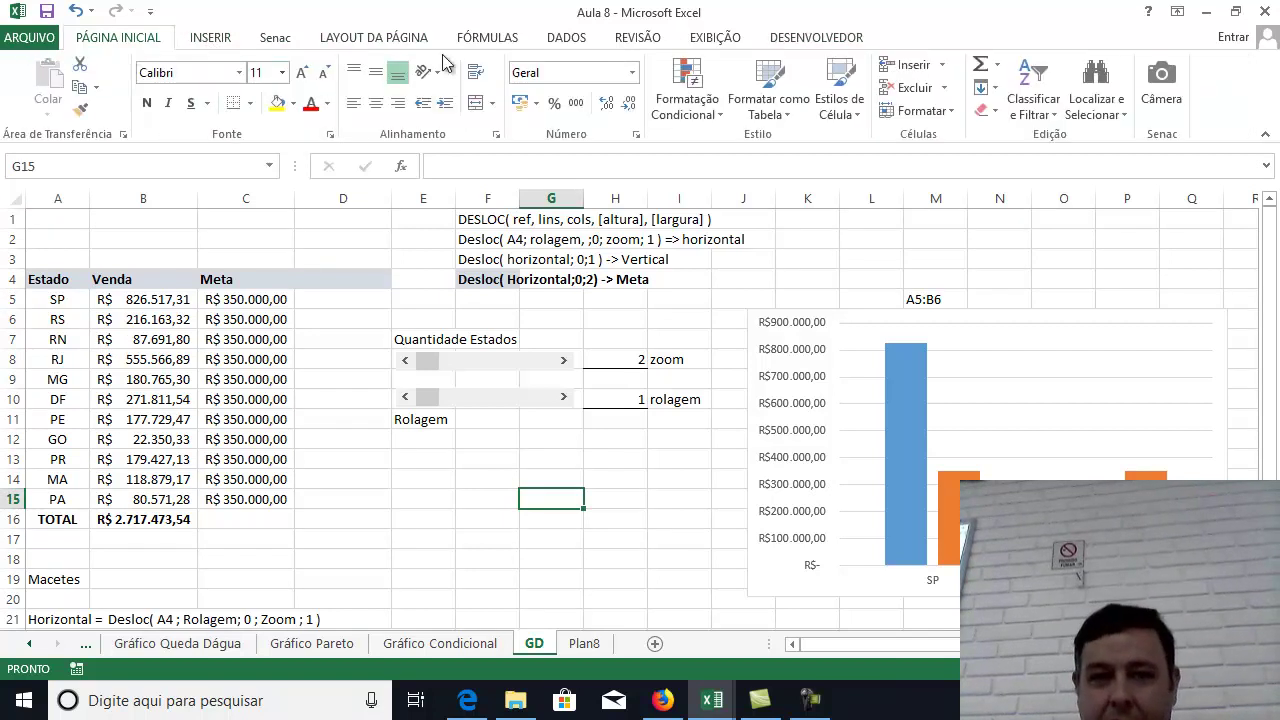
pyautogui.click(500, 37)
pyautogui.click(530, 105)
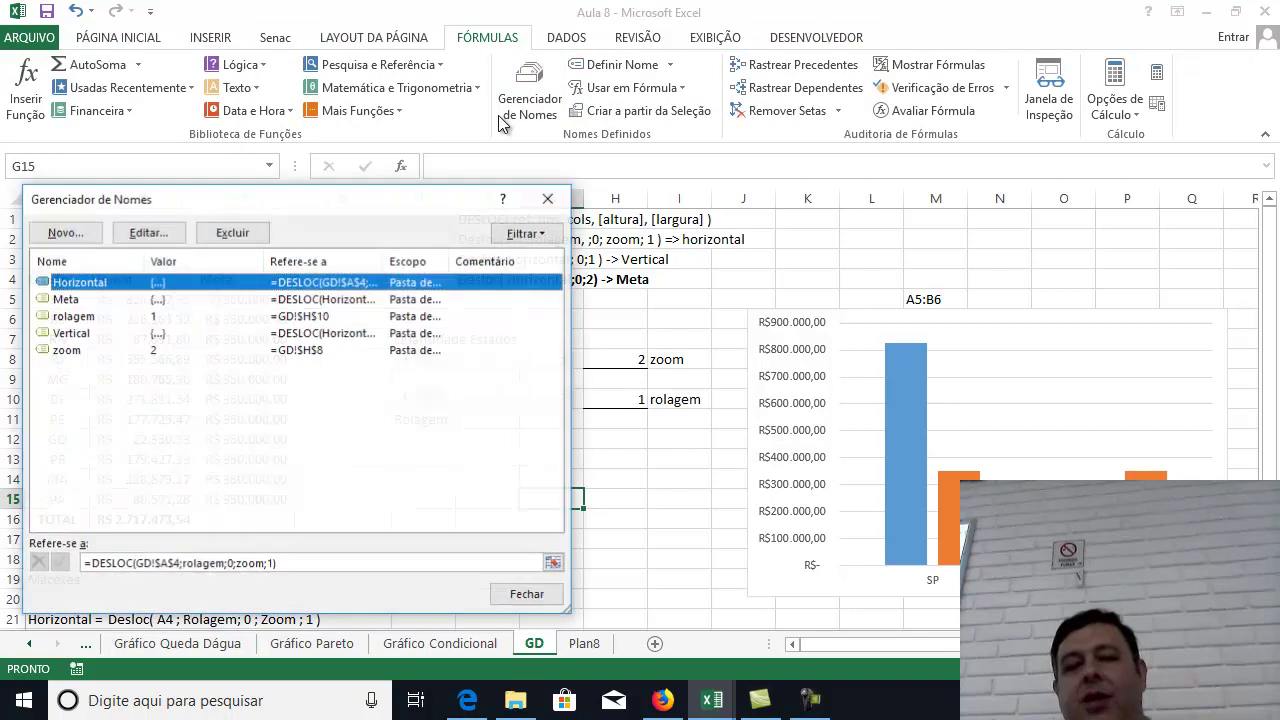
pyautogui.moveTo(322, 201); pyautogui.dragTo(874, 337)
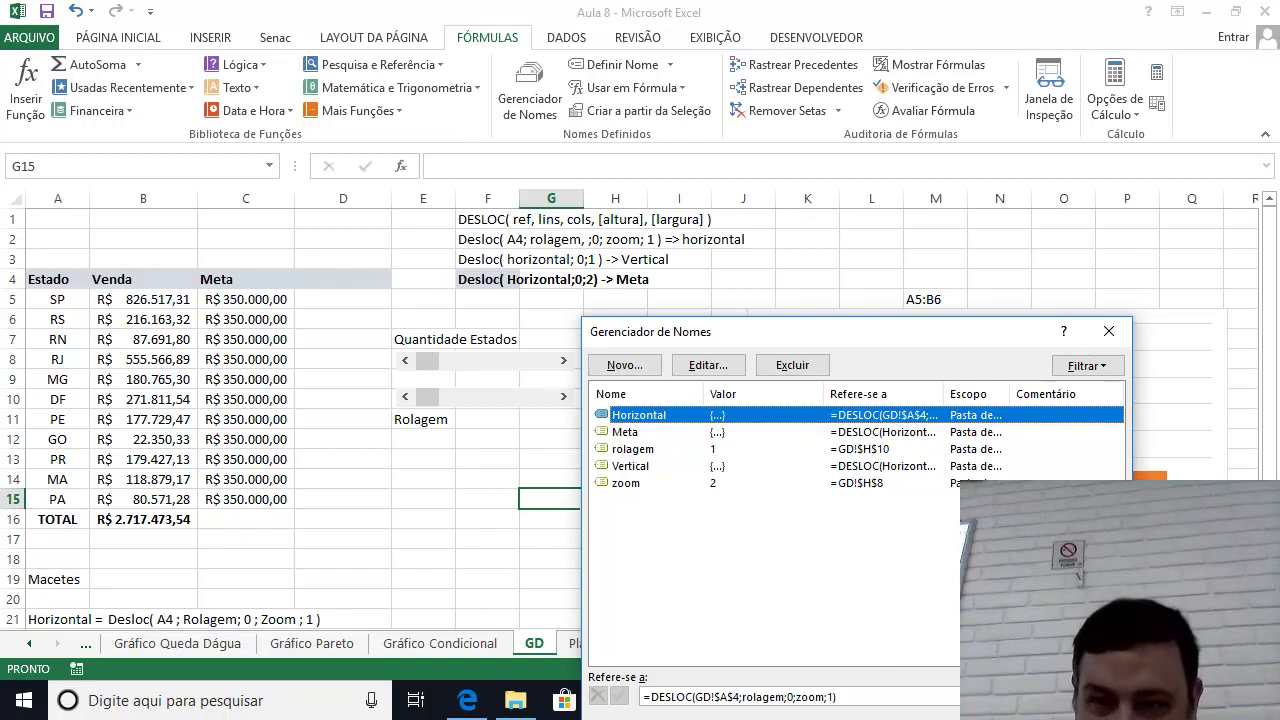
pyautogui.moveTo(835, 336); pyautogui.dragTo(899, 79)
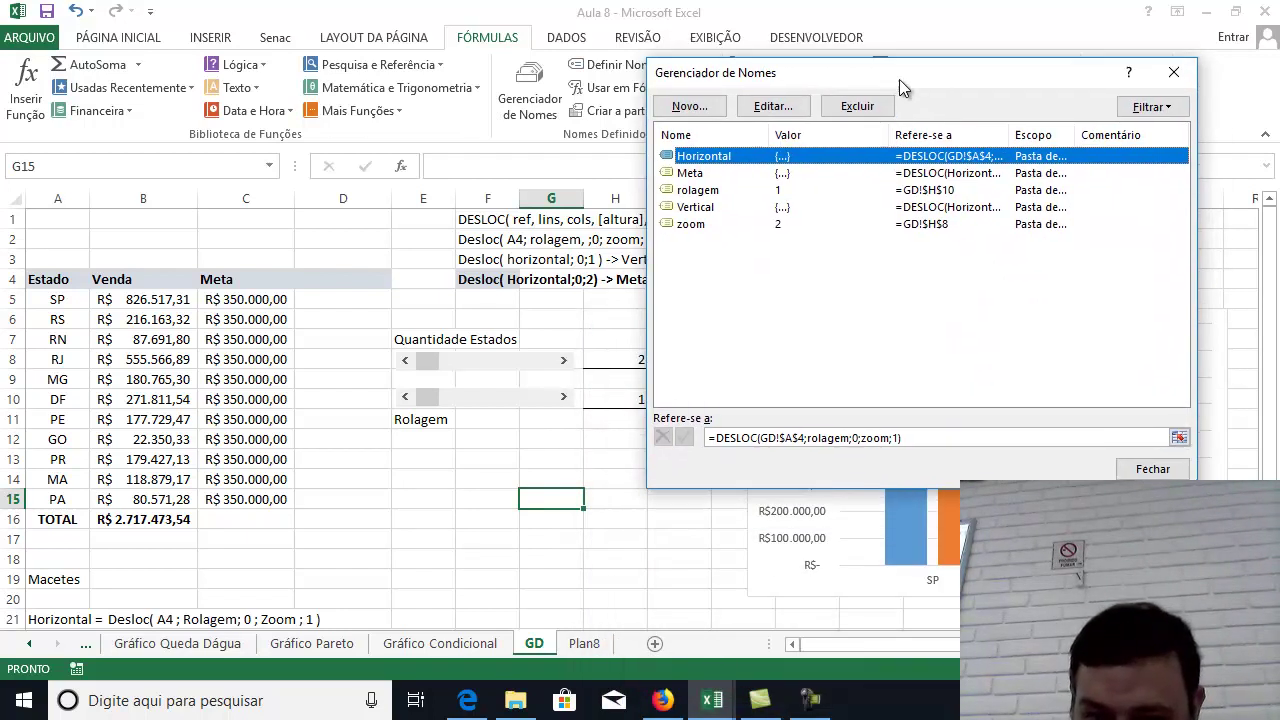
# Copy the Horizontal name's formula DESLOC(GD!$A$4;rolagem;0;zoom;1) without the equals sign and paste it into a new Notepad document.
pyautogui.moveTo(910, 436); pyautogui.dragTo(717, 441)
pyautogui.hotkey('ctrl', 'c')
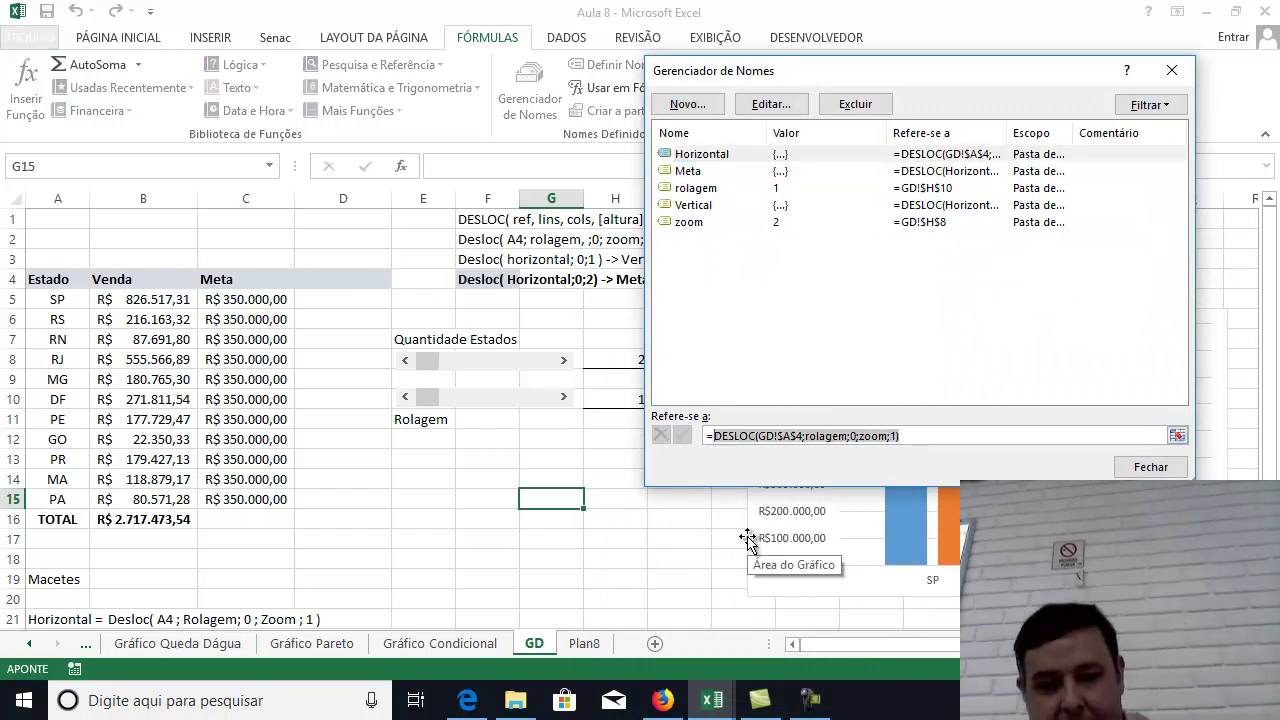
pyautogui.press('super')
pyautogui.write('note')
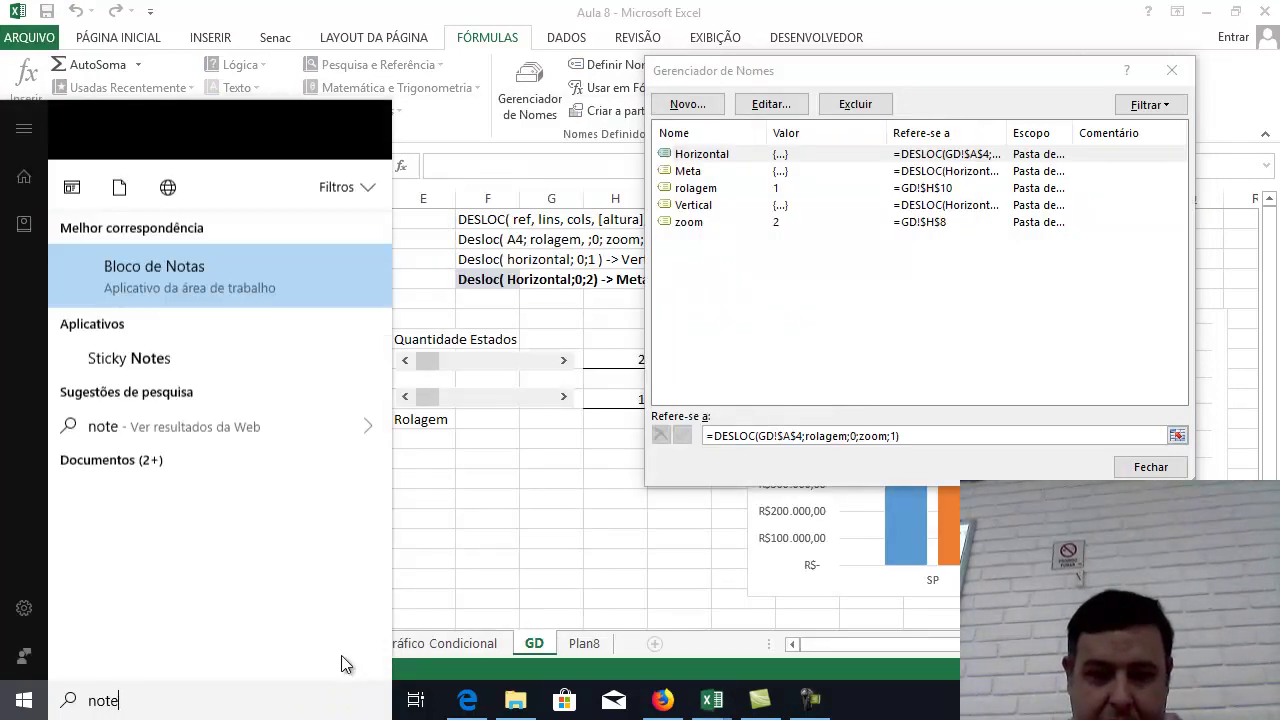
pyautogui.write('p')
pyautogui.click(148, 220)
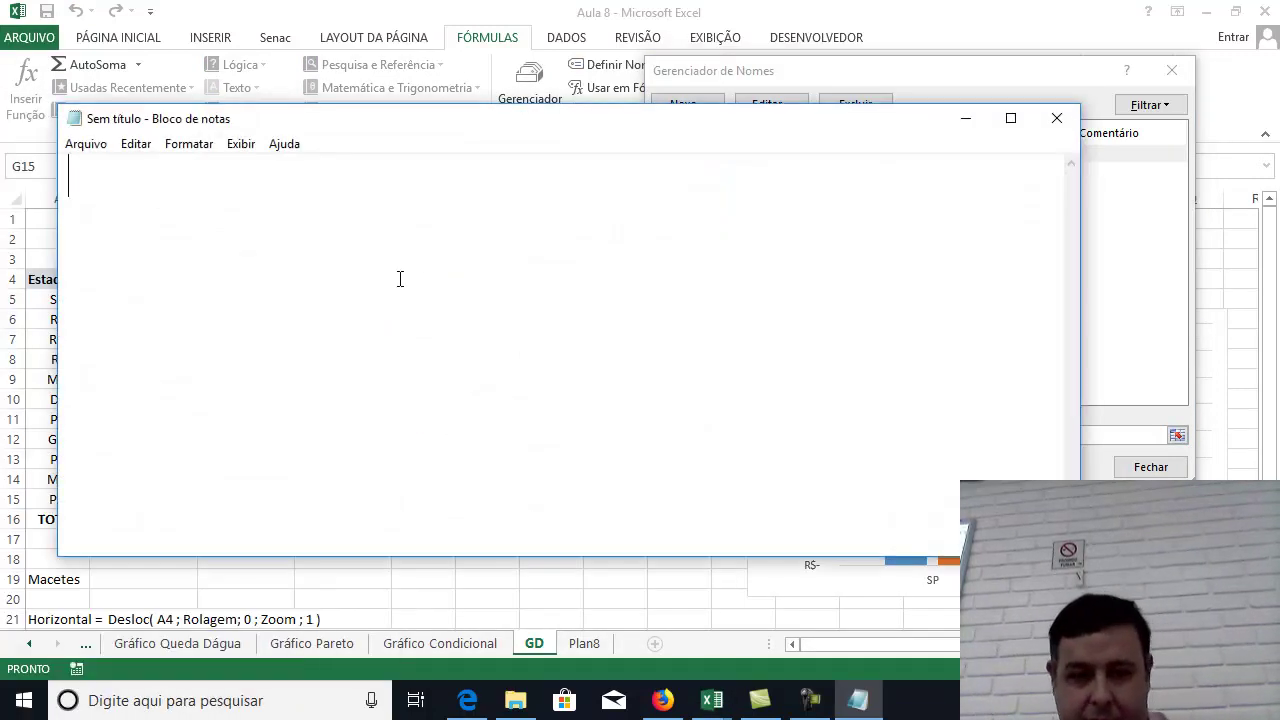
pyautogui.hotkey('ctrl', 'v')
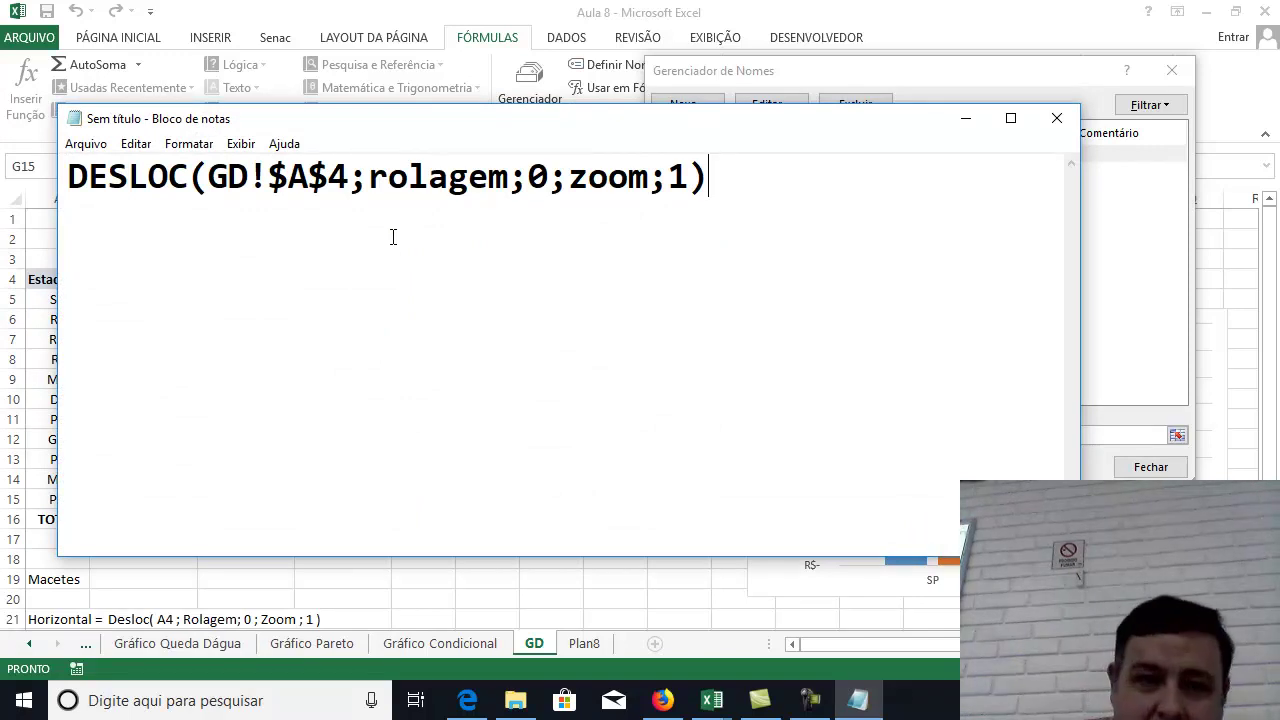
# Highlight the GD!$A$4 reference in the pasted formula and annotate it with "<estado>" on the line below.
pyautogui.moveTo(349, 177); pyautogui.dragTo(208, 172)
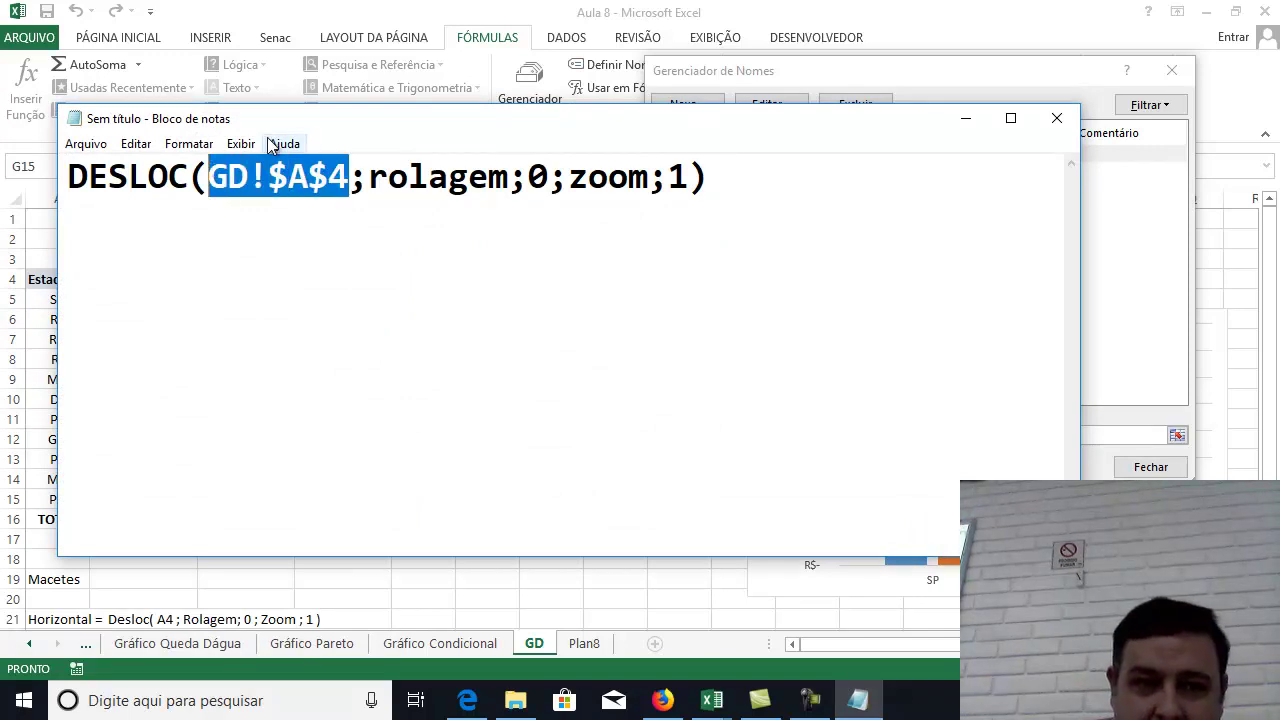
pyautogui.moveTo(300, 124); pyautogui.dragTo(478, 148)
pyautogui.click(456, 325)
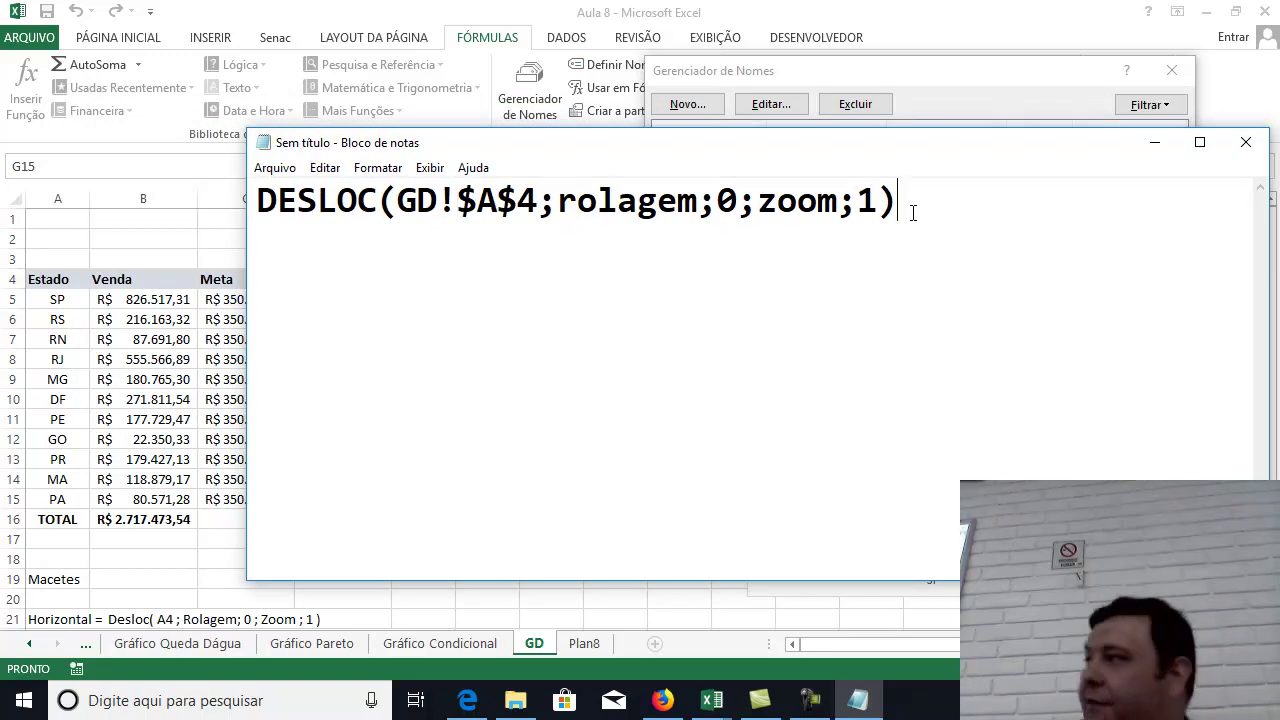
pyautogui.write('<')
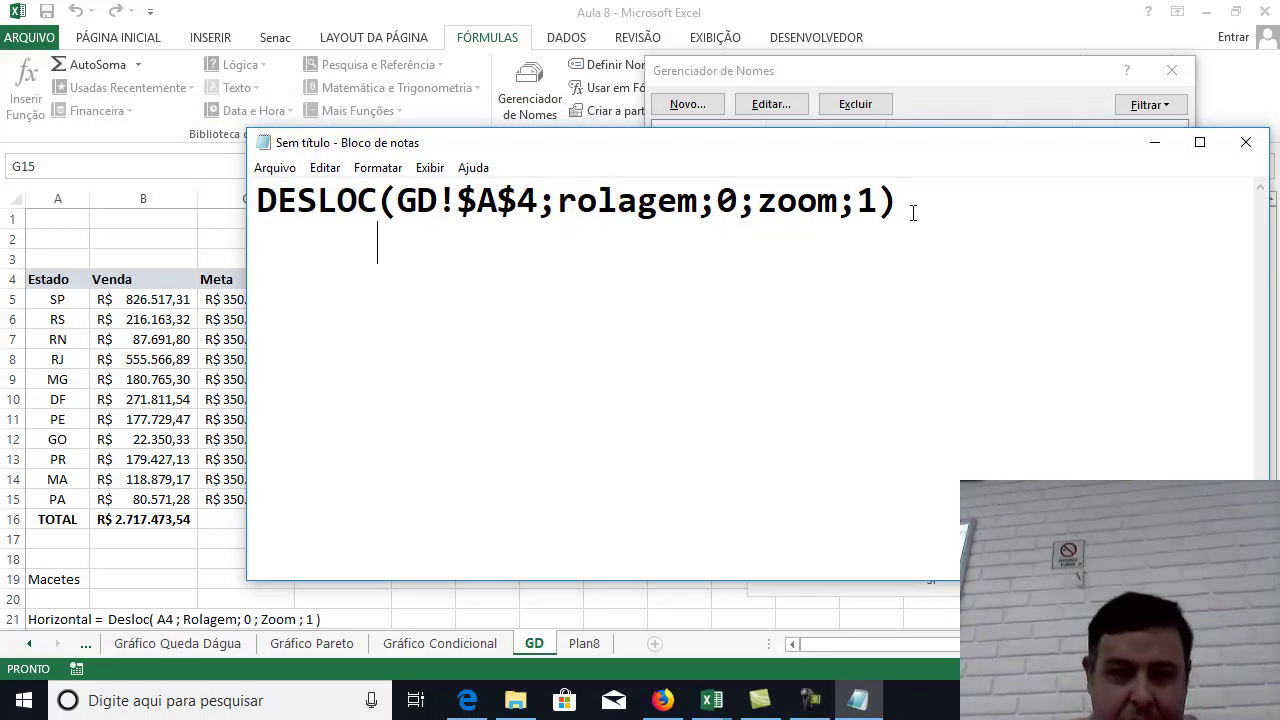
pyautogui.write('estado>')
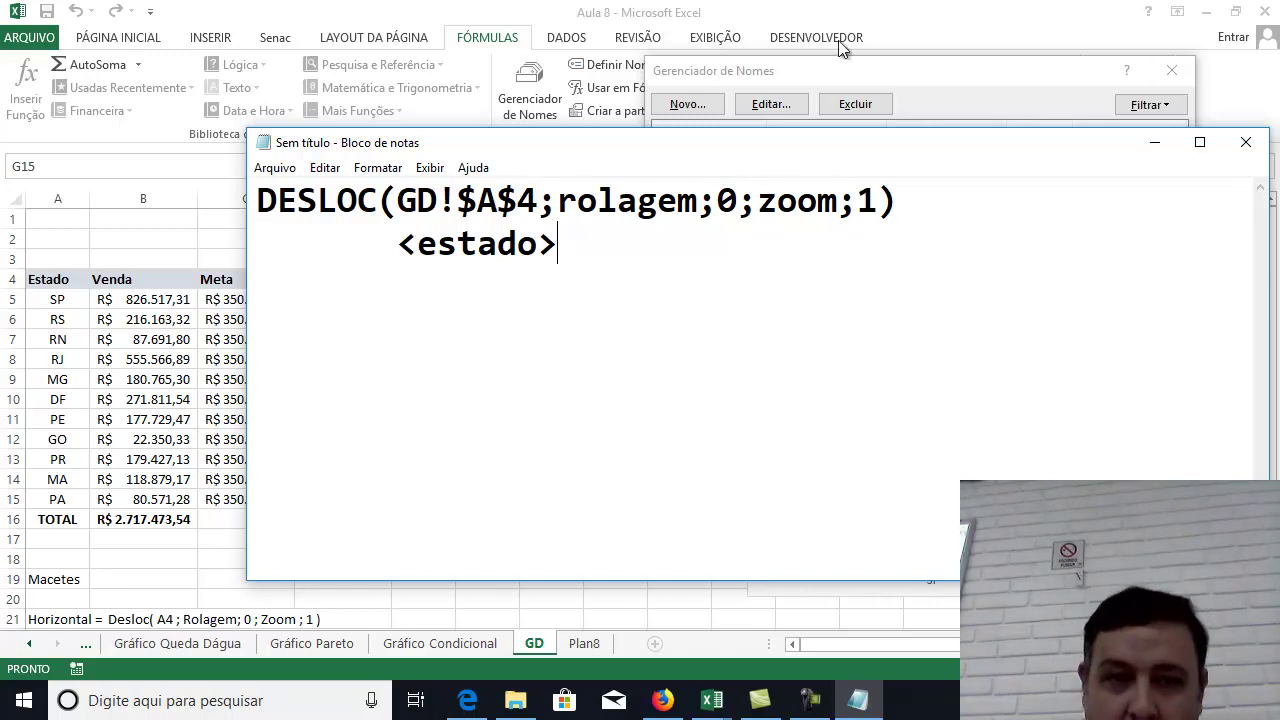
# Lower the Notepad window slightly and add the word "Horizontal" after a blank line below the <estado> note.
pyautogui.moveTo(678, 145); pyautogui.dragTo(675, 201)
pyautogui.press('Return')
pyautogui.press('Return')
pyautogui.write('Horizo')
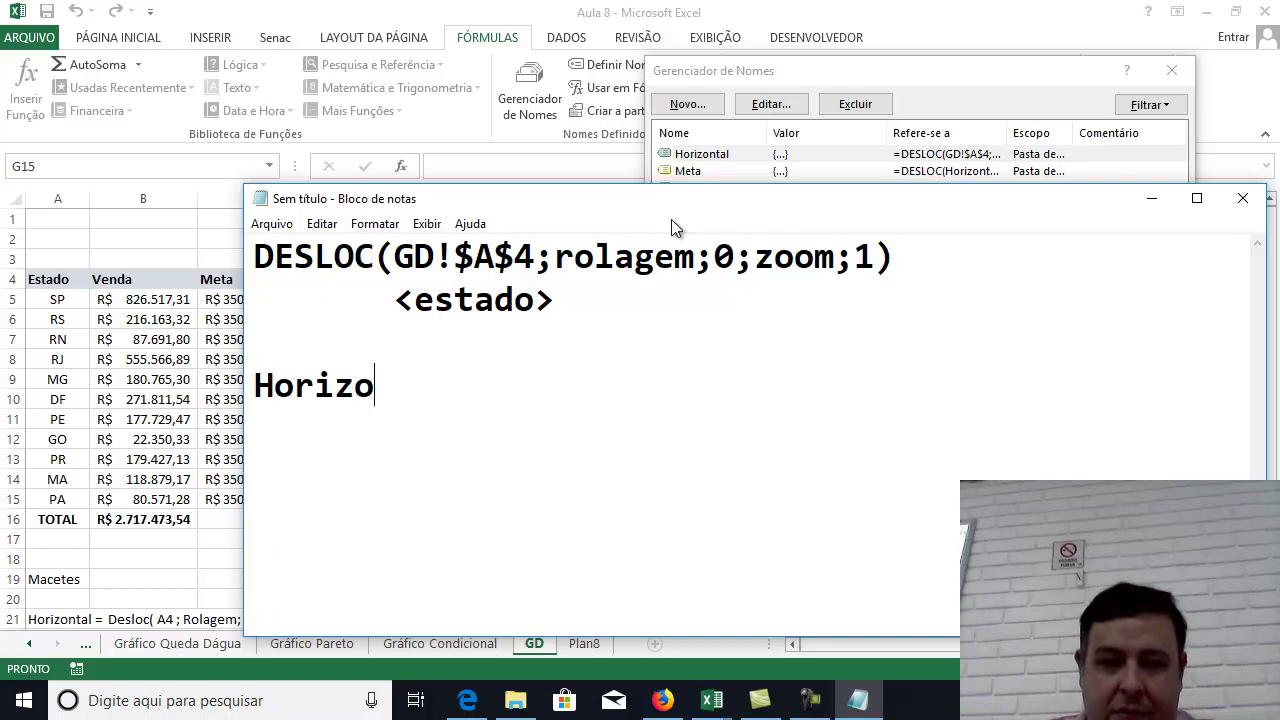
pyautogui.write('ntal')
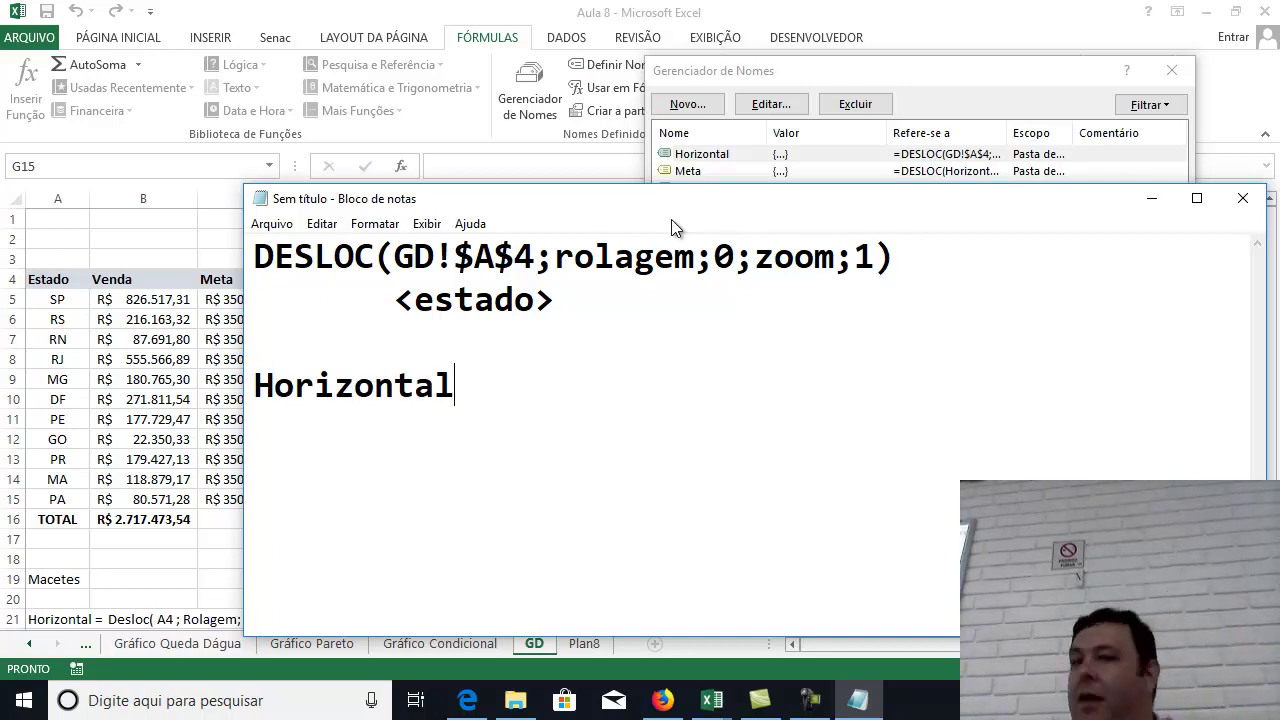
pyautogui.click(1160, 204)
pyautogui.click(687, 104)
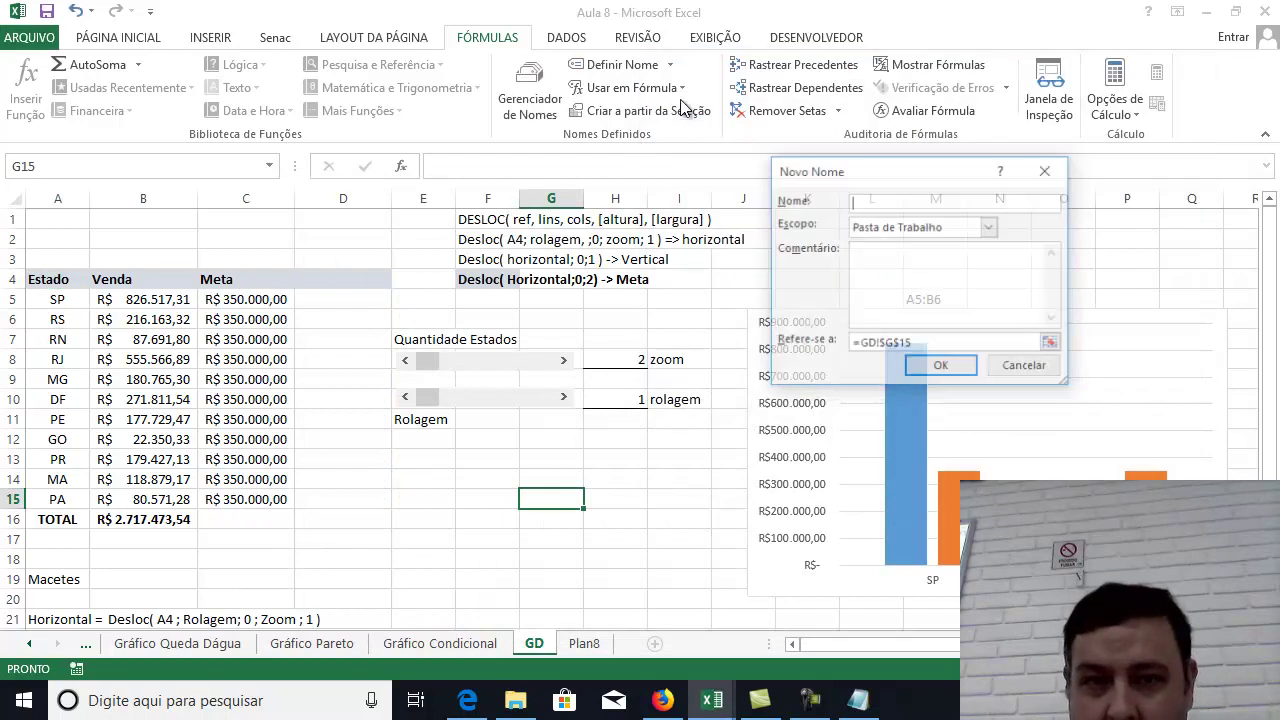
pyautogui.write('Horizontal')
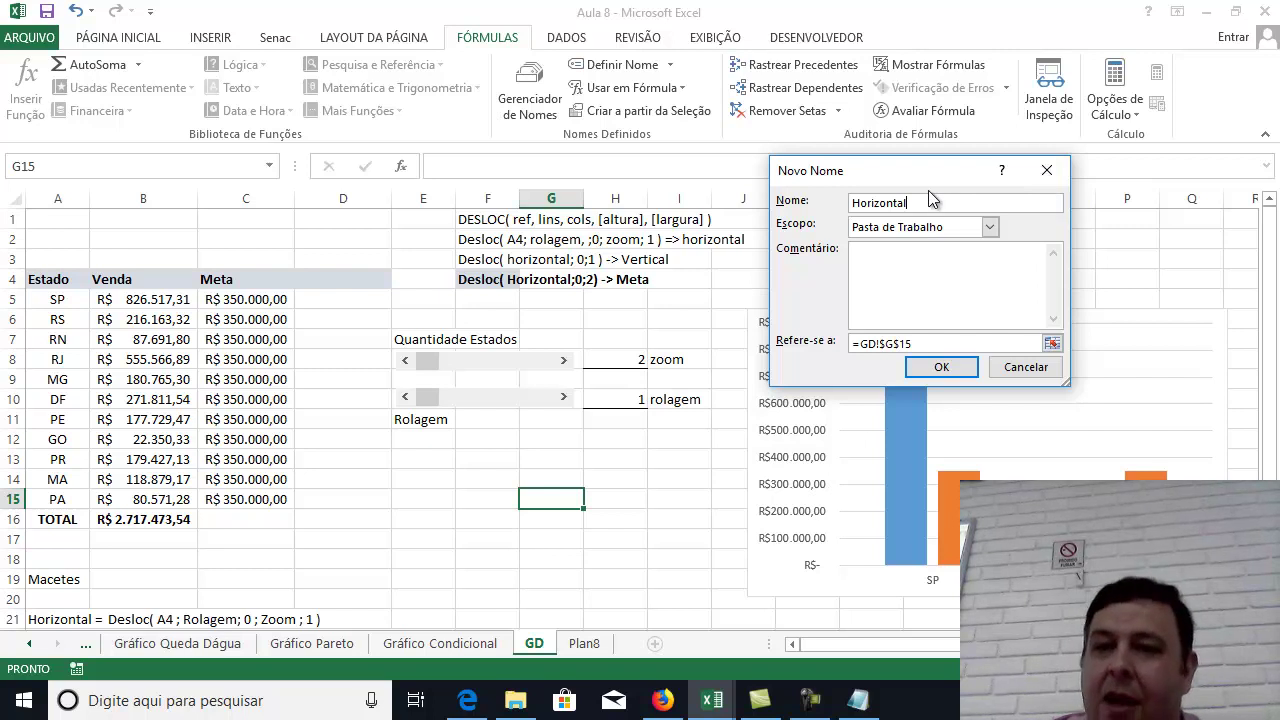
pyautogui.moveTo(925, 343); pyautogui.dragTo(866, 353)
pyautogui.write('deslo')
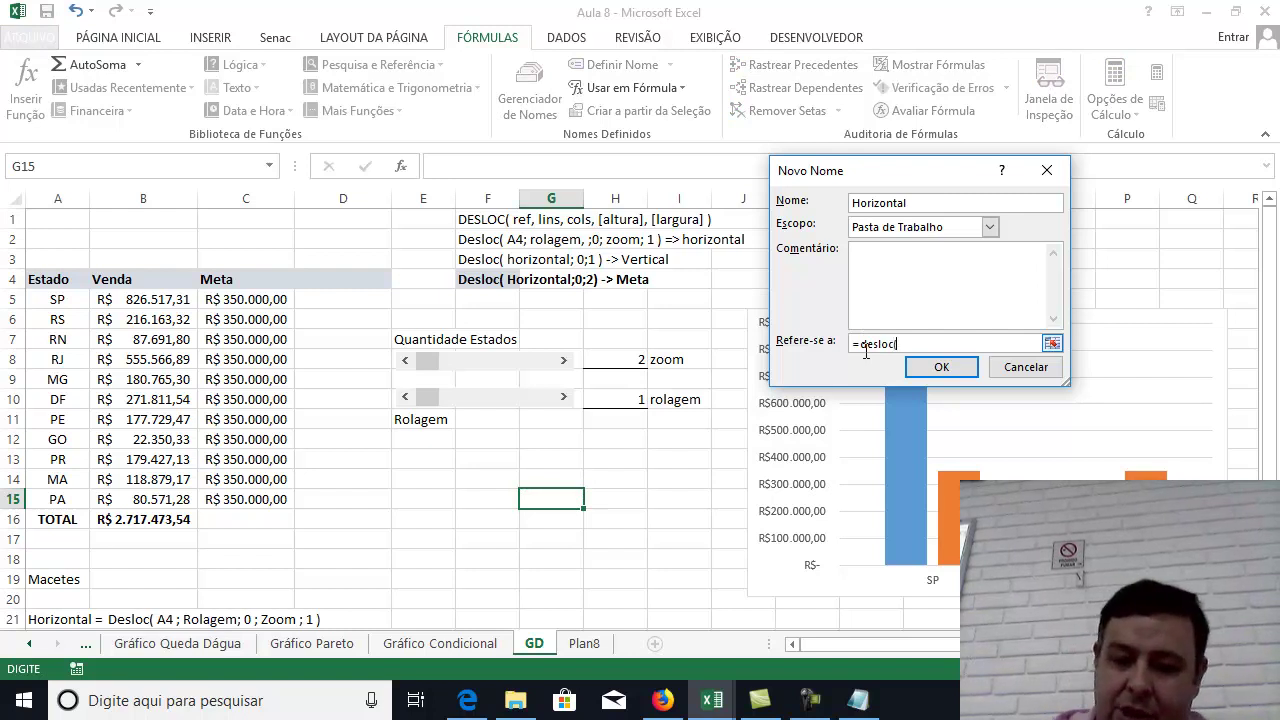
pyautogui.write('c(a4')
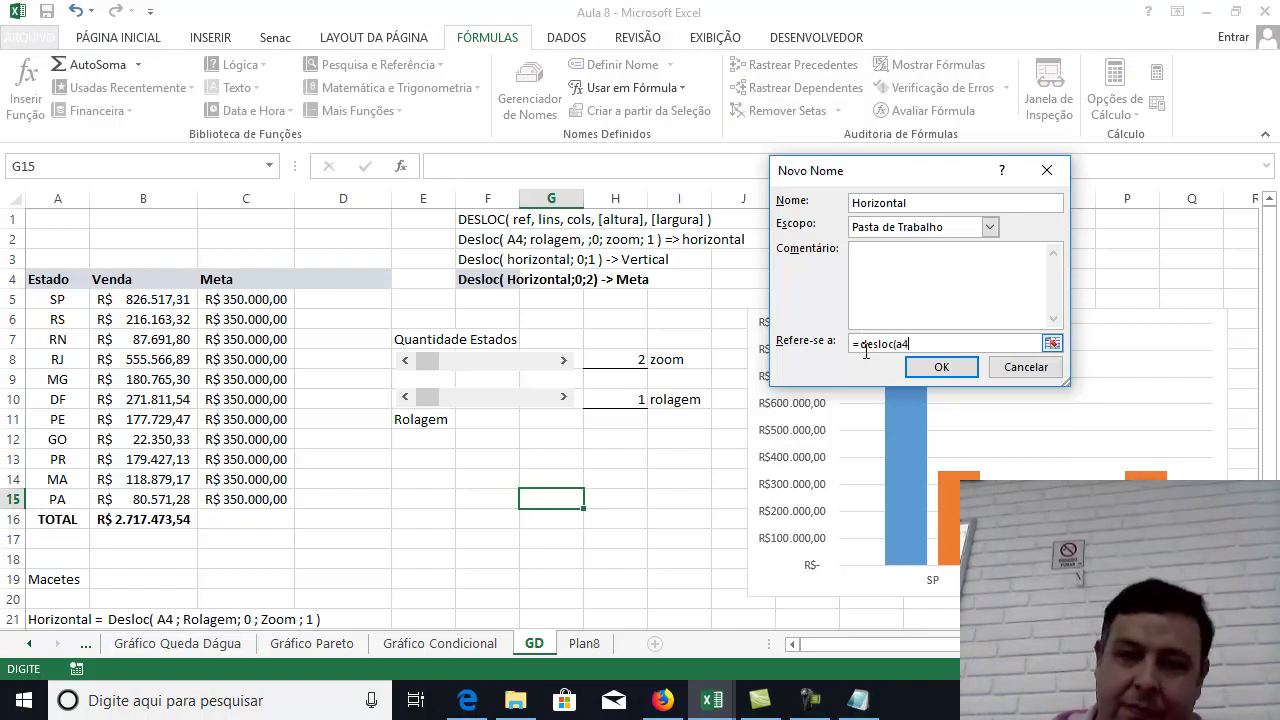
pyautogui.write(';')
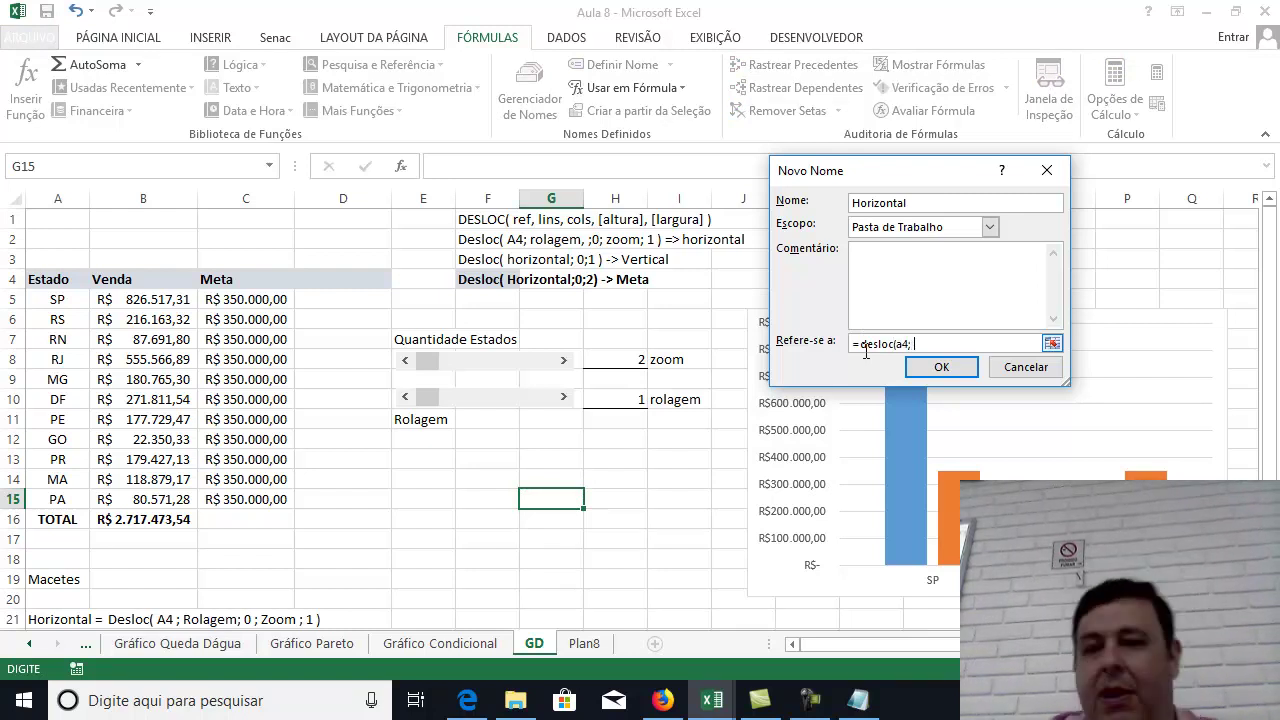
pyautogui.click(1040, 366)
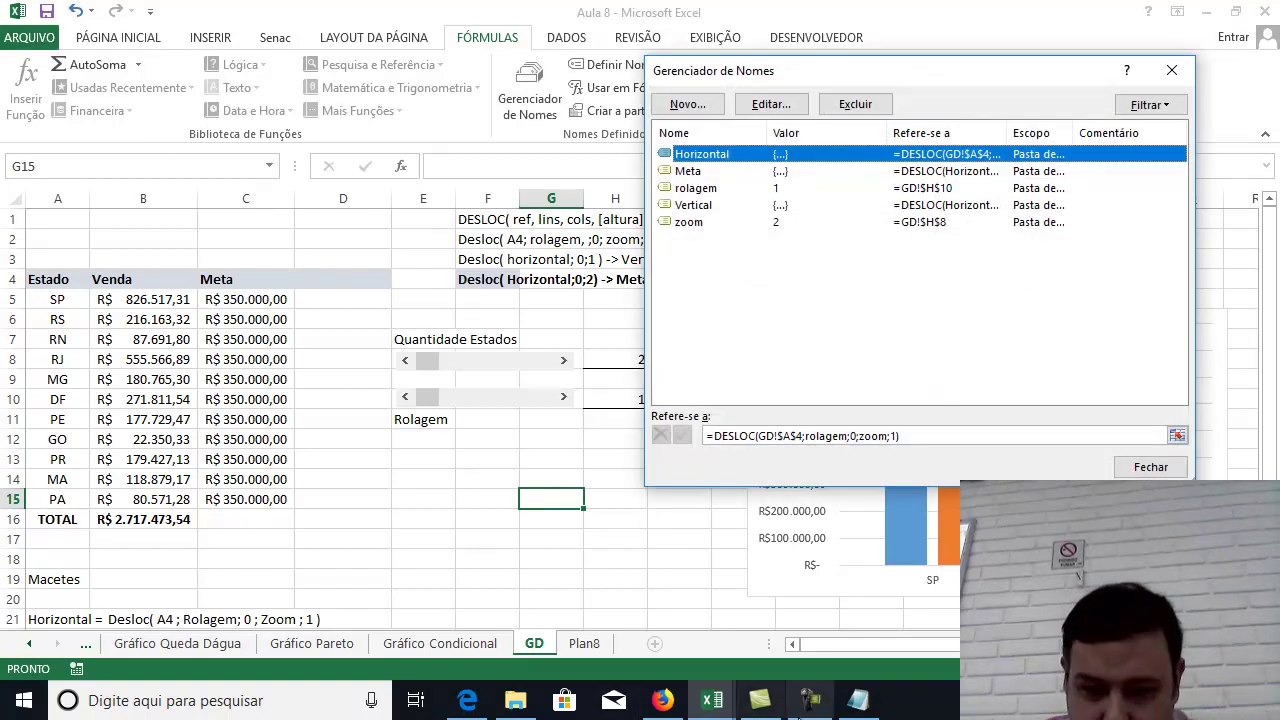
# Review the Horizontal formula notes in Notepad, minimise them and close Excel's Name Manager.
pyautogui.click(857, 700)
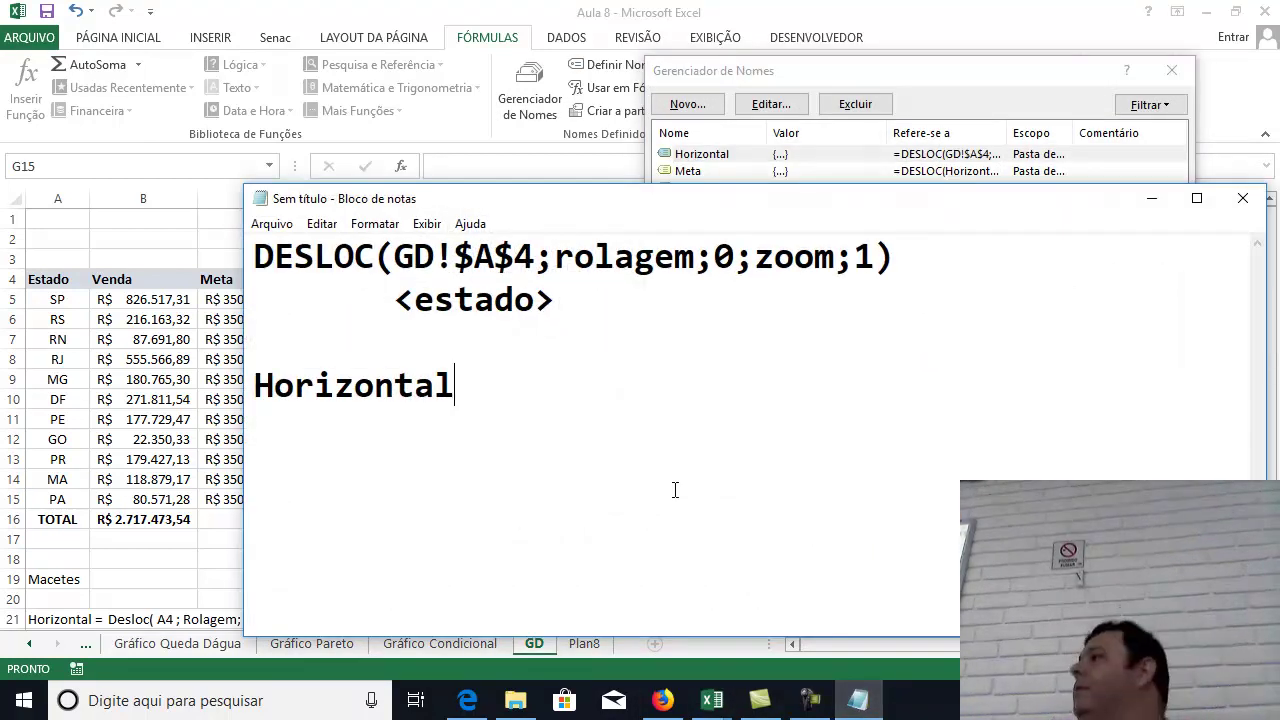
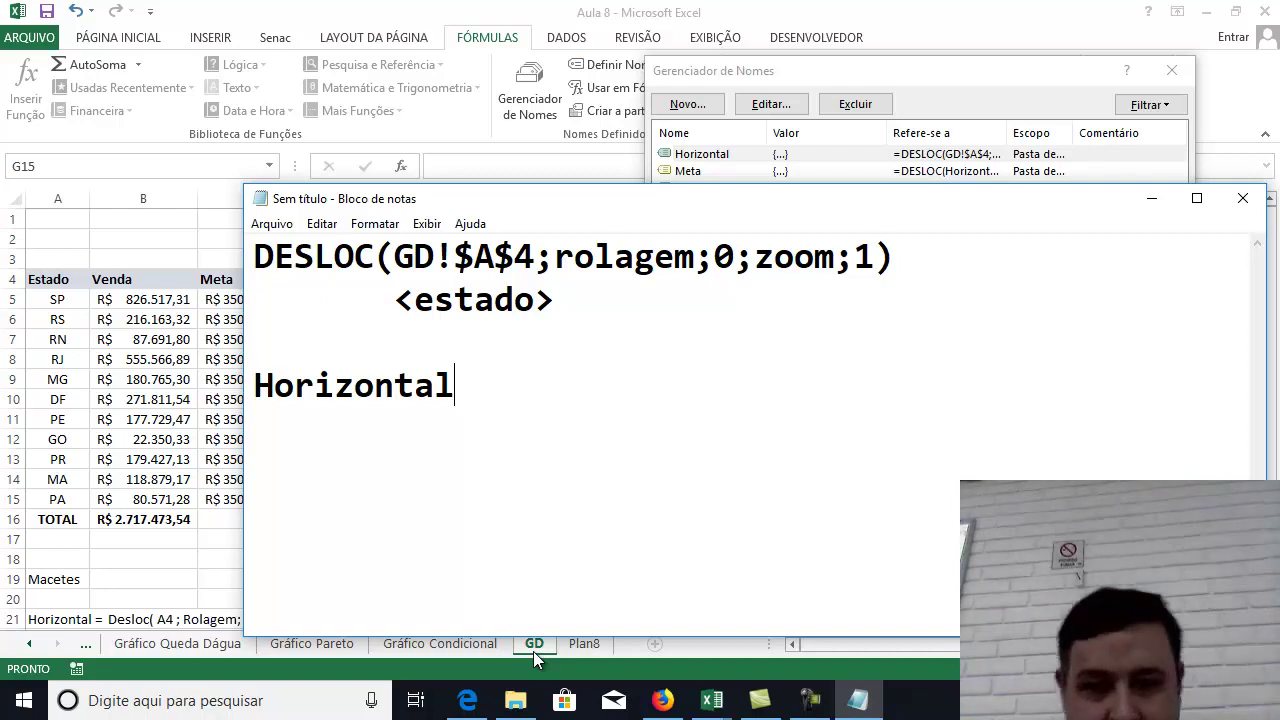
pyautogui.click(1151, 197)
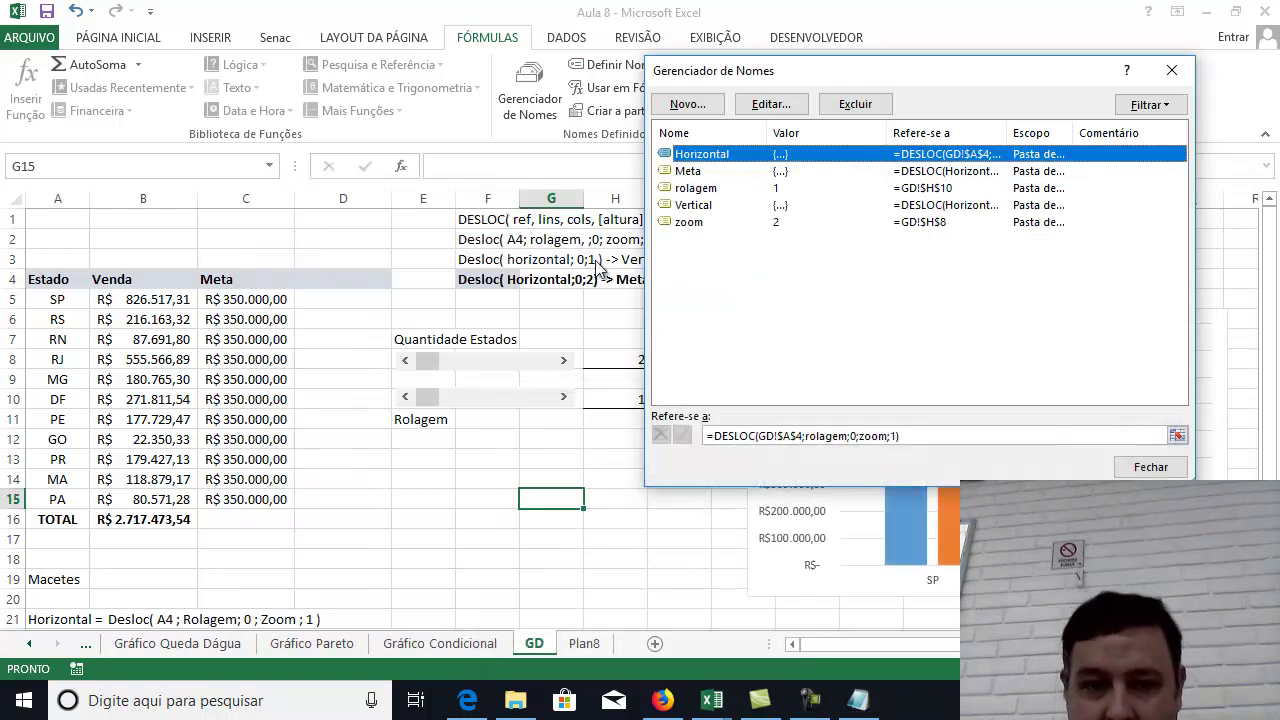
pyautogui.click(1172, 72)
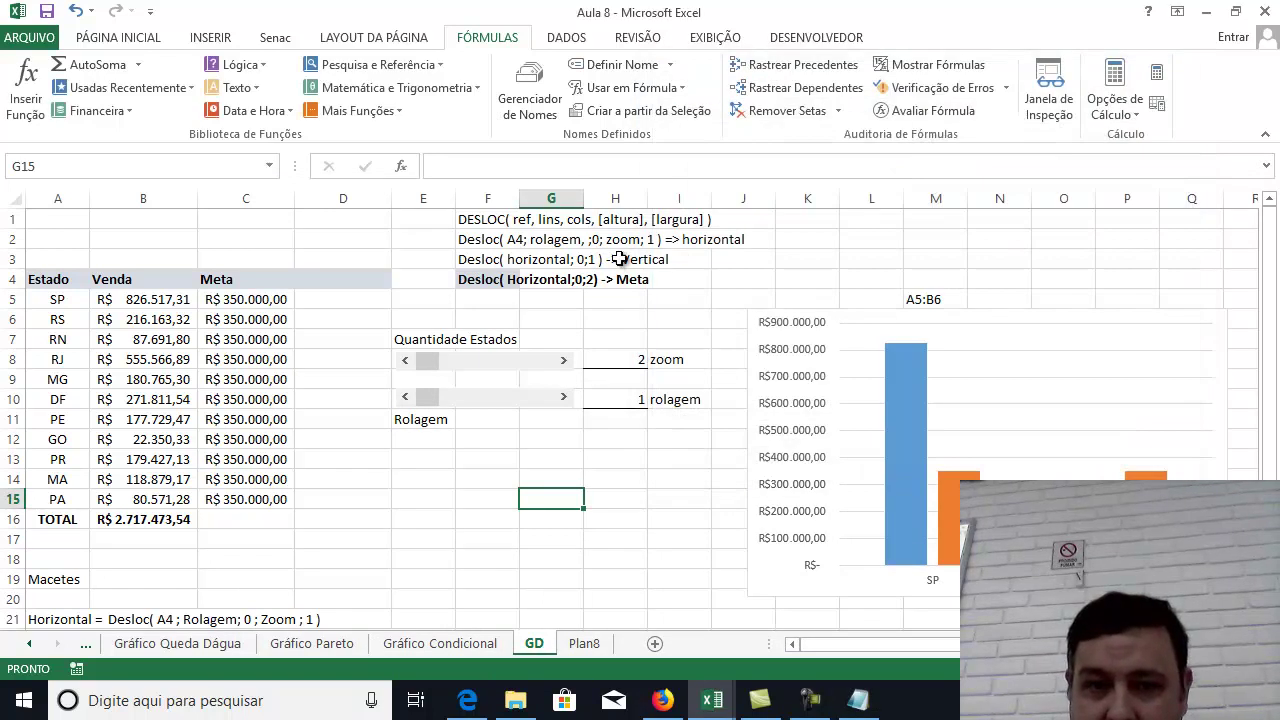
# Highlight the horizontal DESLOC formula note in F2:J2 and point out its parts, finishing on cell I2.
pyautogui.moveTo(626, 262); pyautogui.dragTo(566, 262)
pyautogui.moveTo(466, 248); pyautogui.dragTo(765, 238)
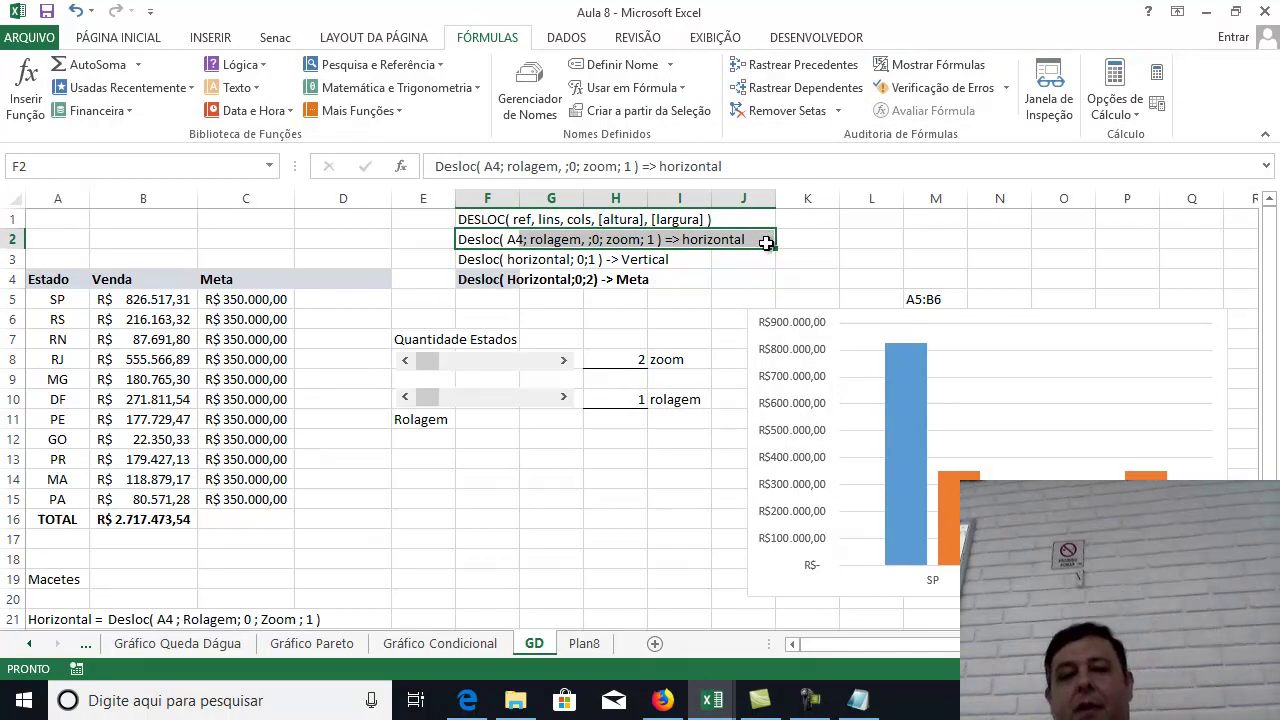
pyautogui.click(738, 262)
pyautogui.click(517, 240)
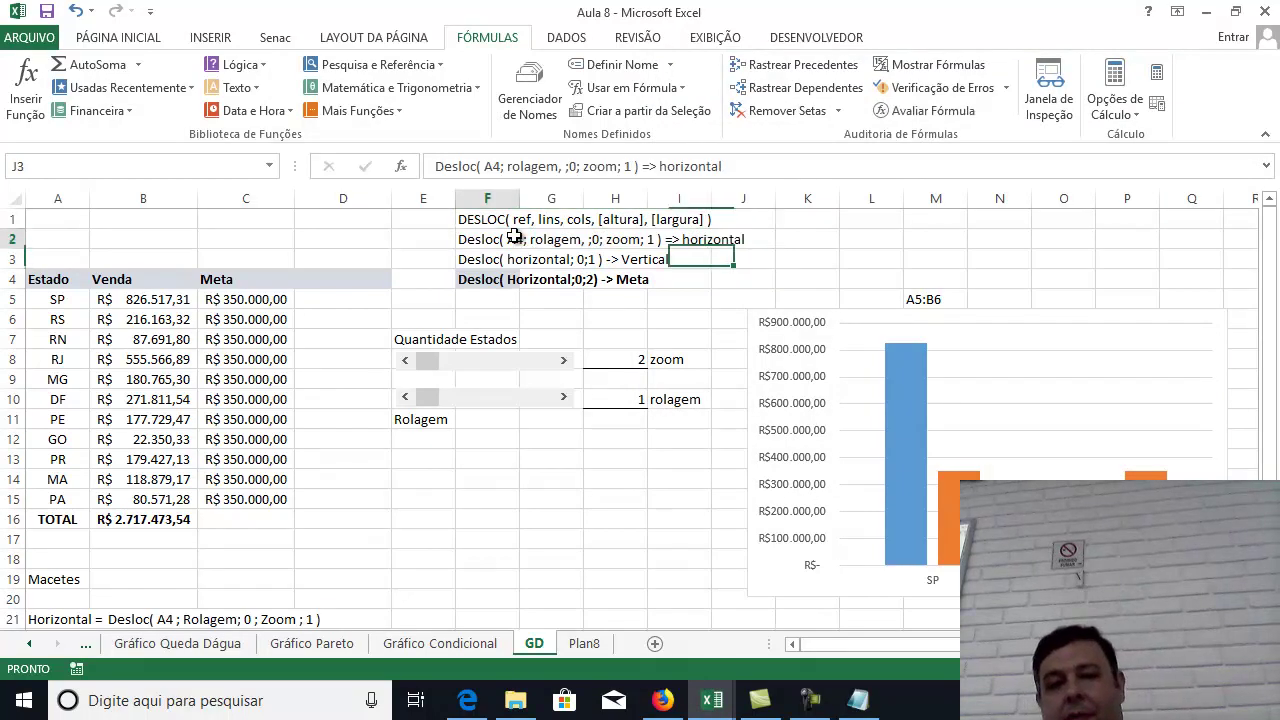
pyautogui.click(777, 272)
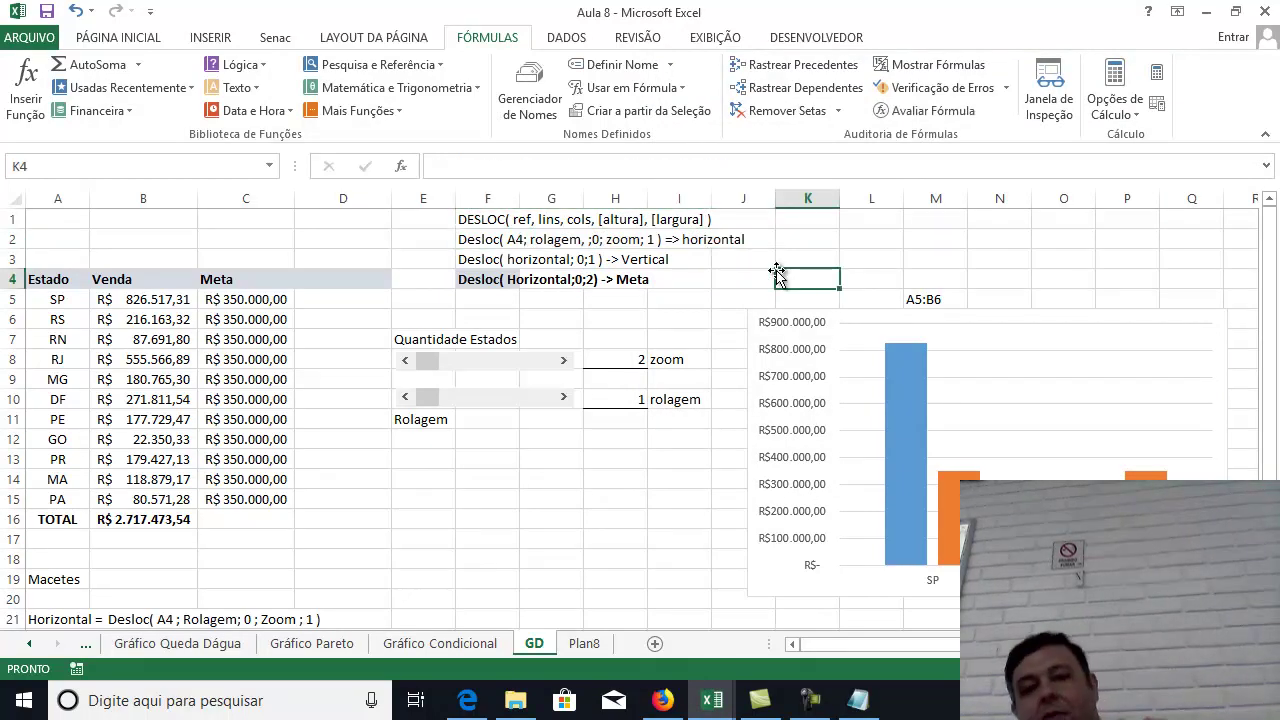
pyautogui.click(720, 245)
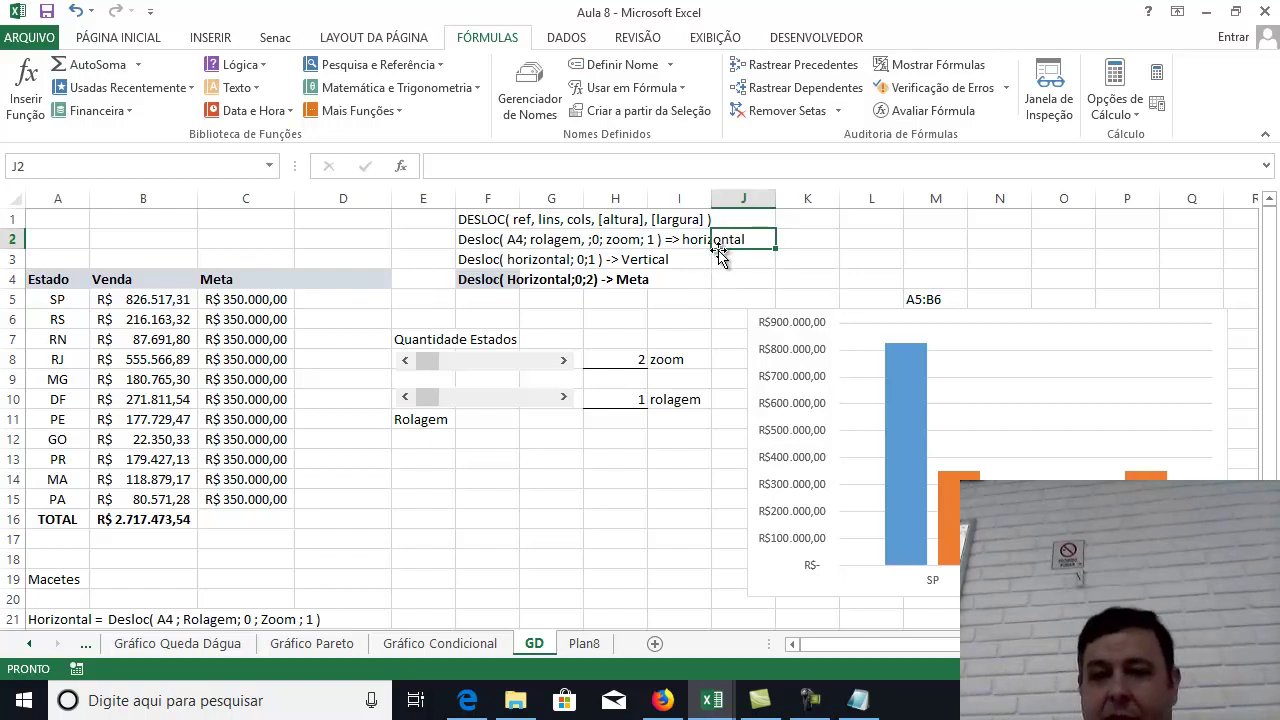
pyautogui.click(706, 239)
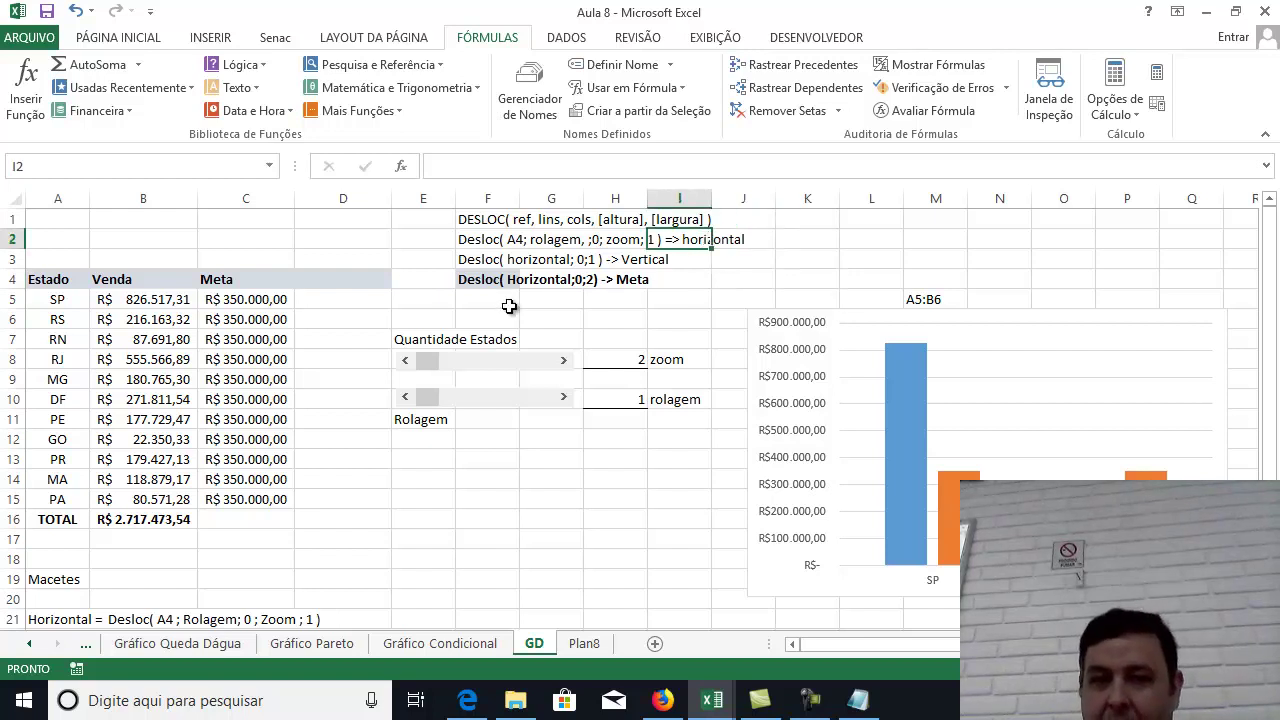
# Highlight the Vertical formula note in F3:I3 and the Meta formula note in F4:H4, finishing with F3 selected.
pyautogui.click(474, 256)
pyautogui.moveTo(474, 256); pyautogui.dragTo(668, 258)
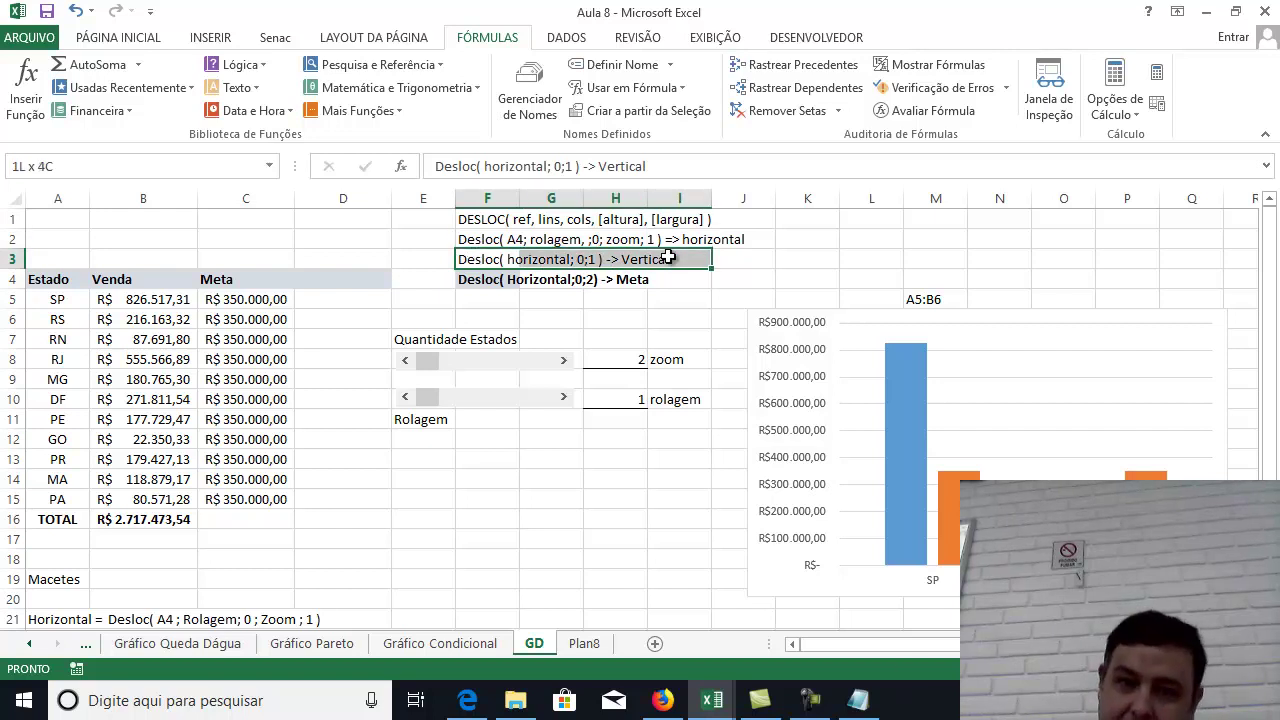
pyautogui.moveTo(484, 281); pyautogui.dragTo(640, 283)
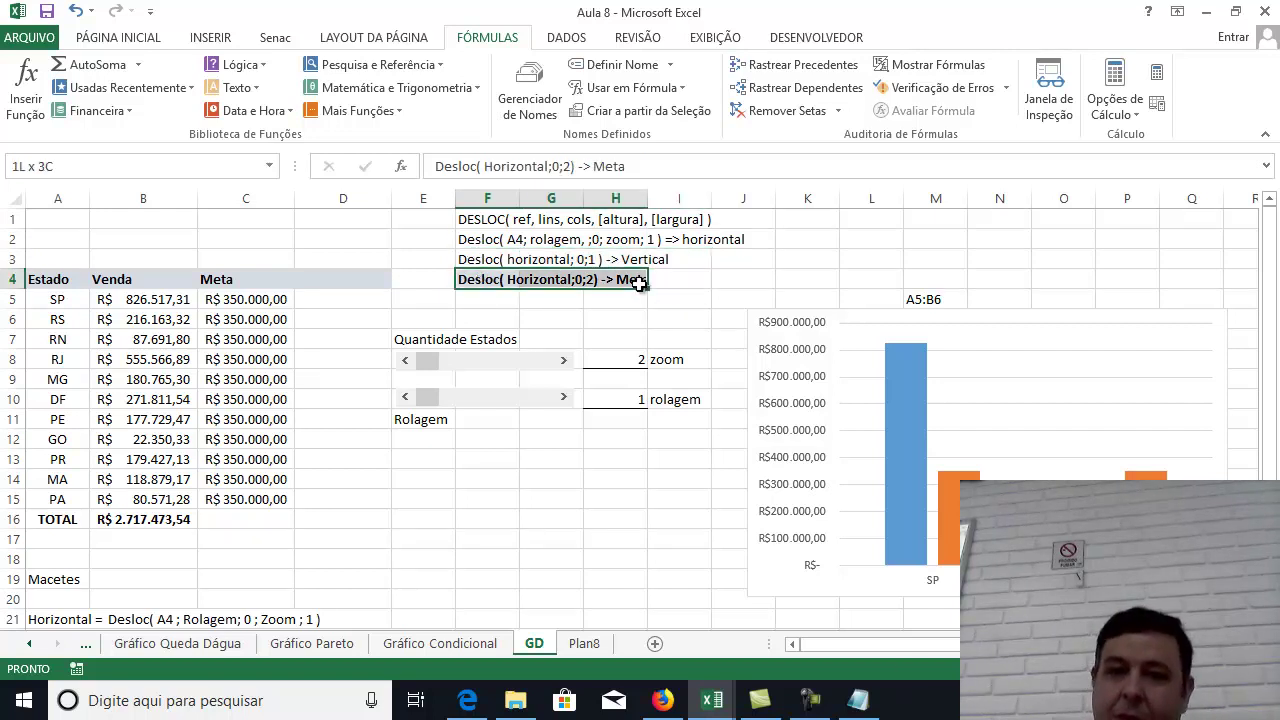
pyautogui.click(668, 317)
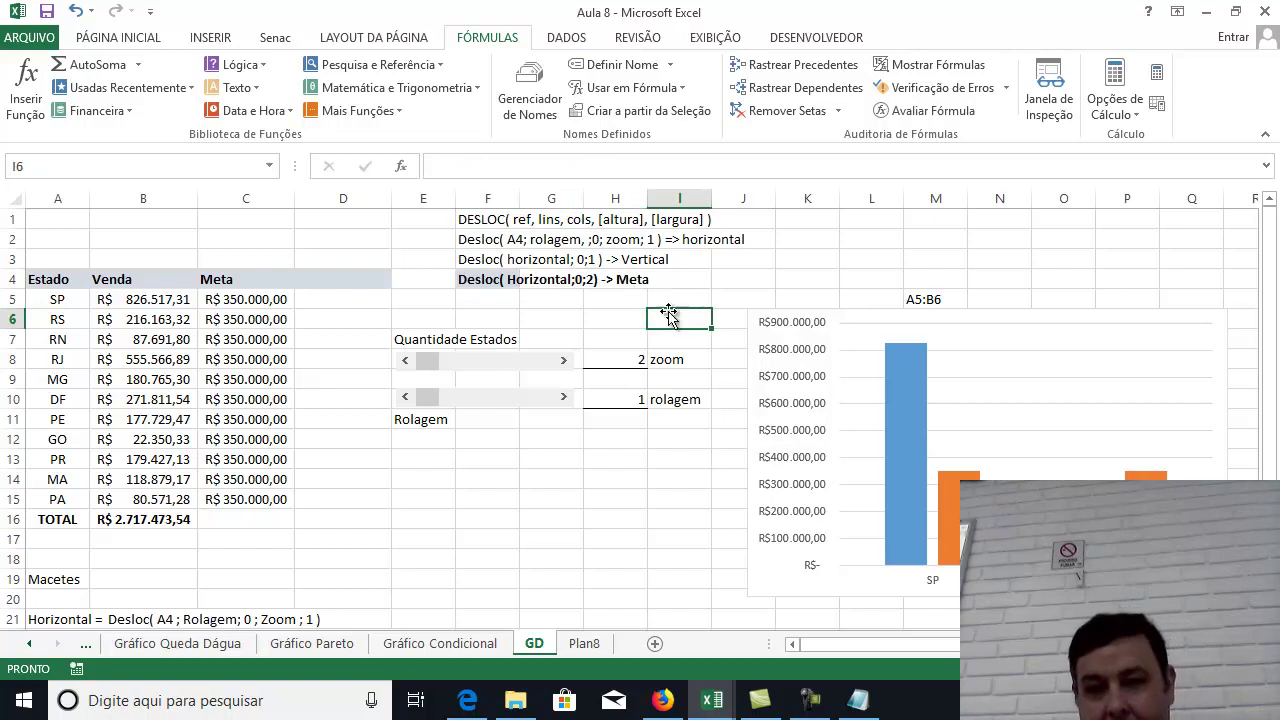
pyautogui.click(680, 263)
pyautogui.click(484, 256)
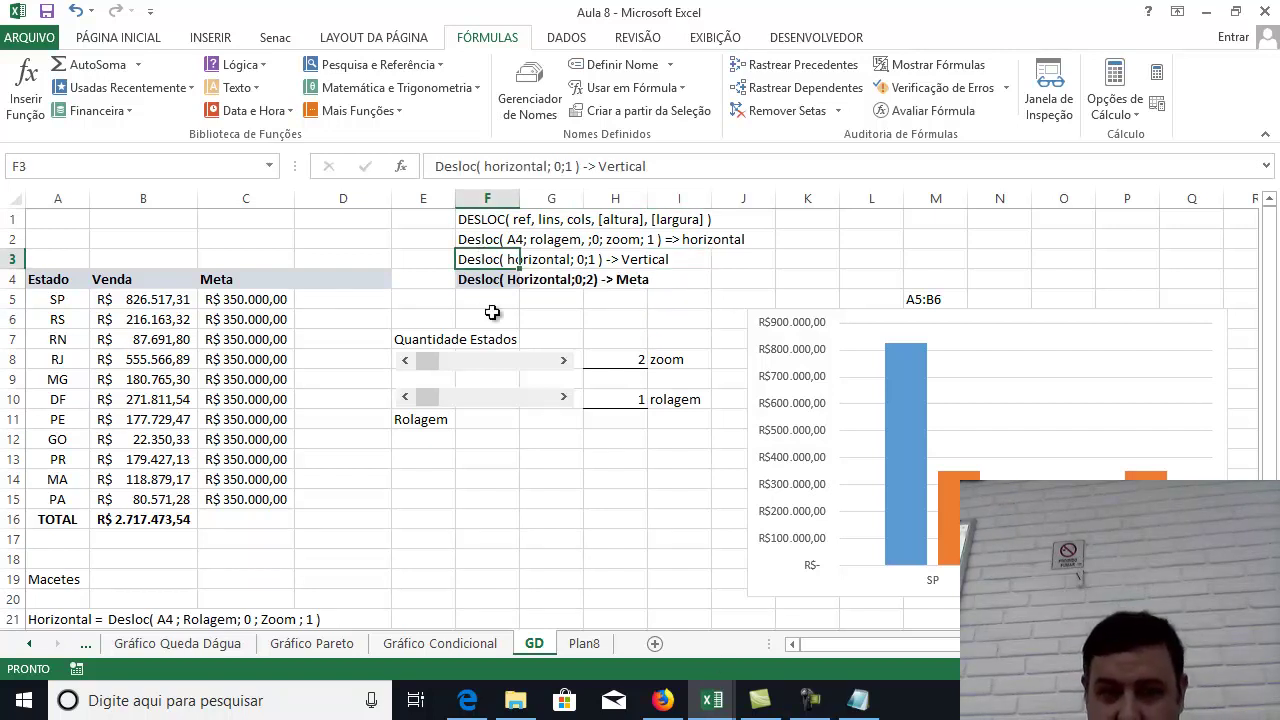
# Copy the Vertical formula note from cell F3 and paste it over the word "Horizontal" in the Notepad notes.
pyautogui.click(686, 262)
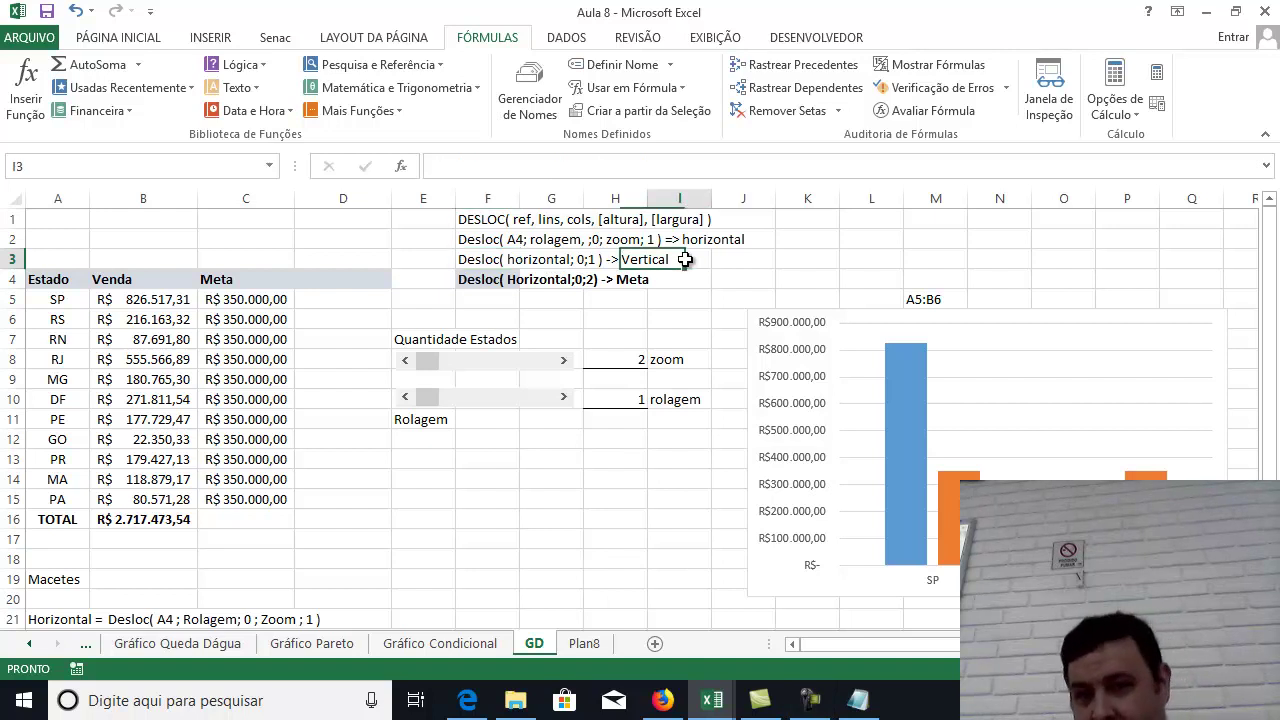
pyautogui.click(464, 258)
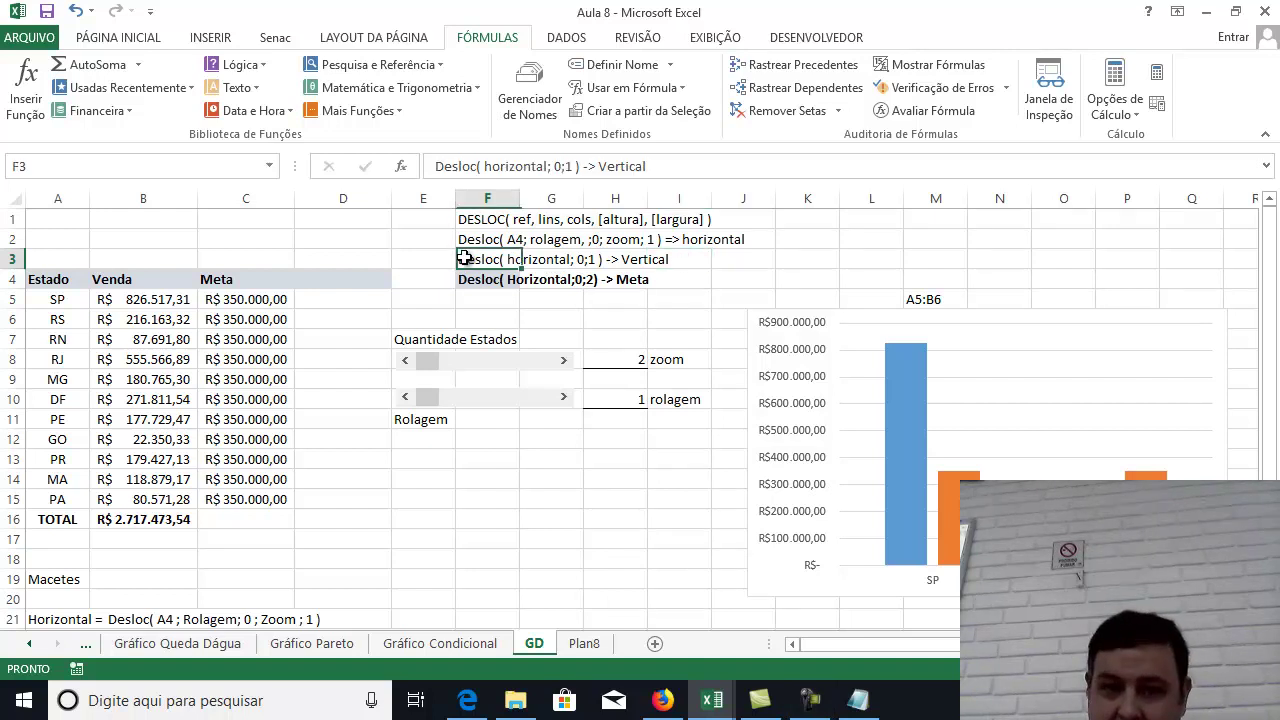
pyautogui.hotkey('ctrl', 'c')
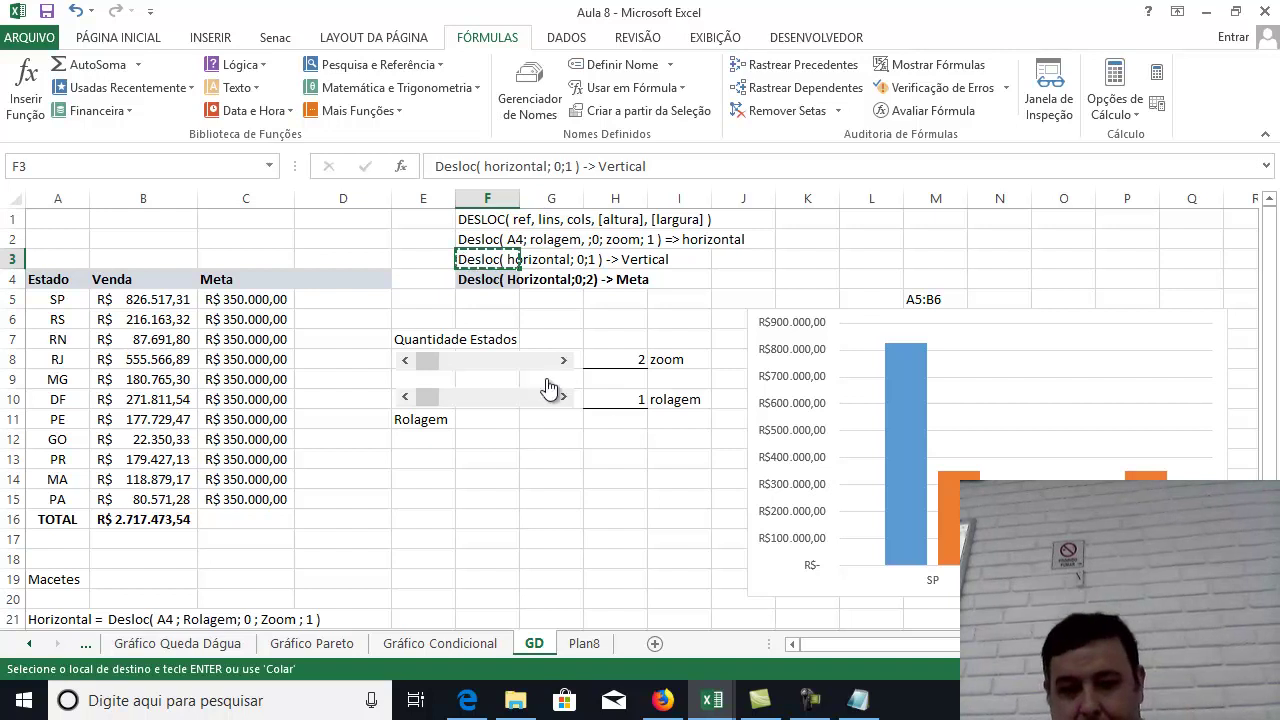
pyautogui.click(551, 439)
pyautogui.click(855, 698)
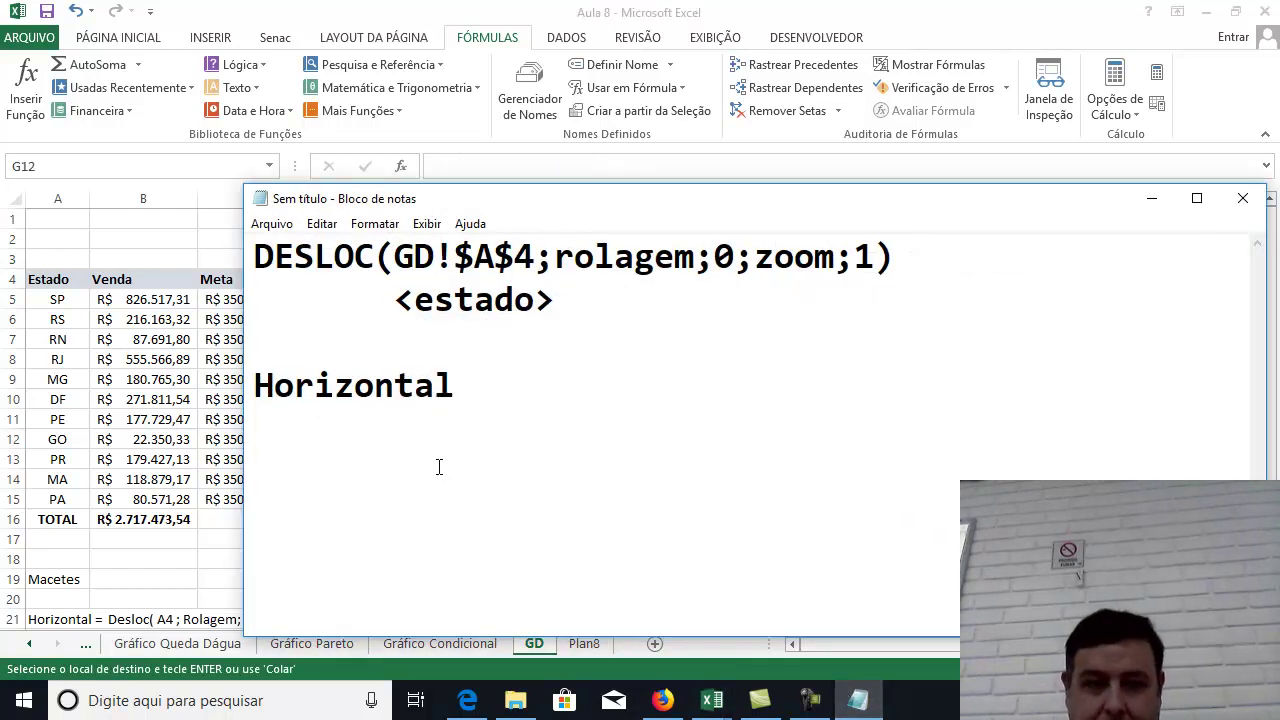
pyautogui.moveTo(456, 386); pyautogui.dragTo(258, 376)
pyautogui.click(458, 390)
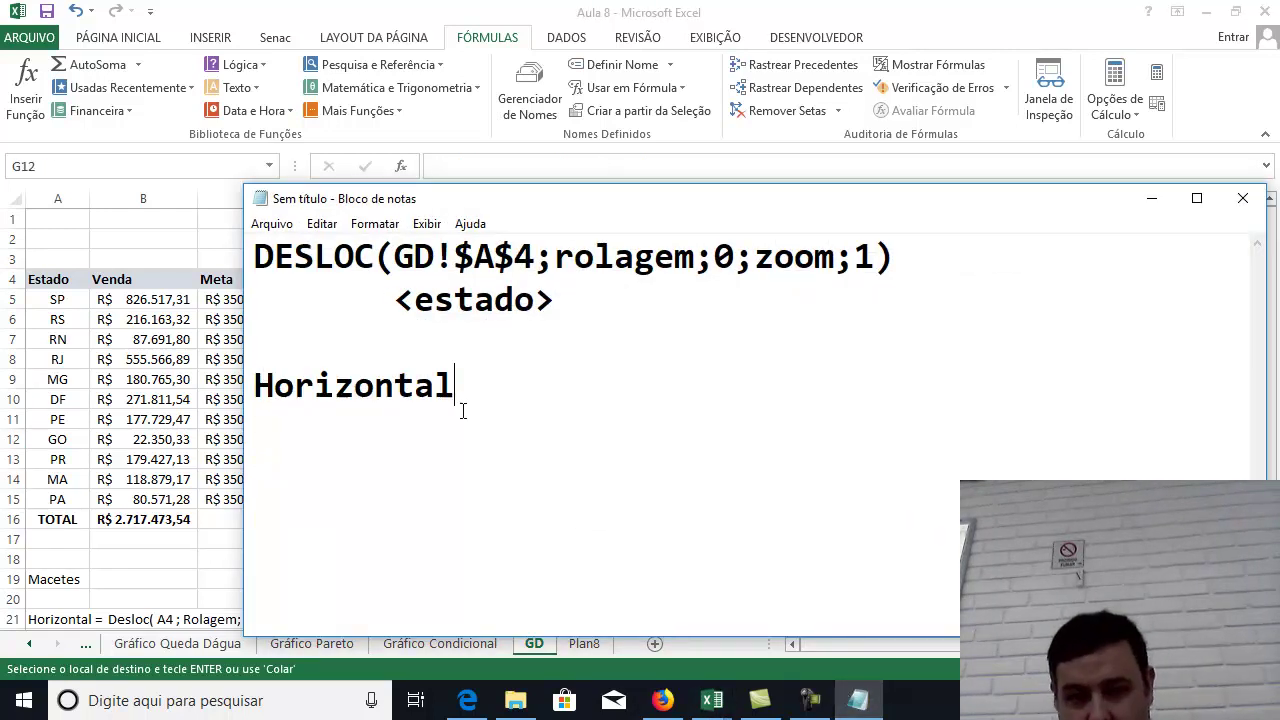
pyautogui.moveTo(457, 380); pyautogui.dragTo(251, 403)
pyautogui.hotkey('ctrl', 'v')
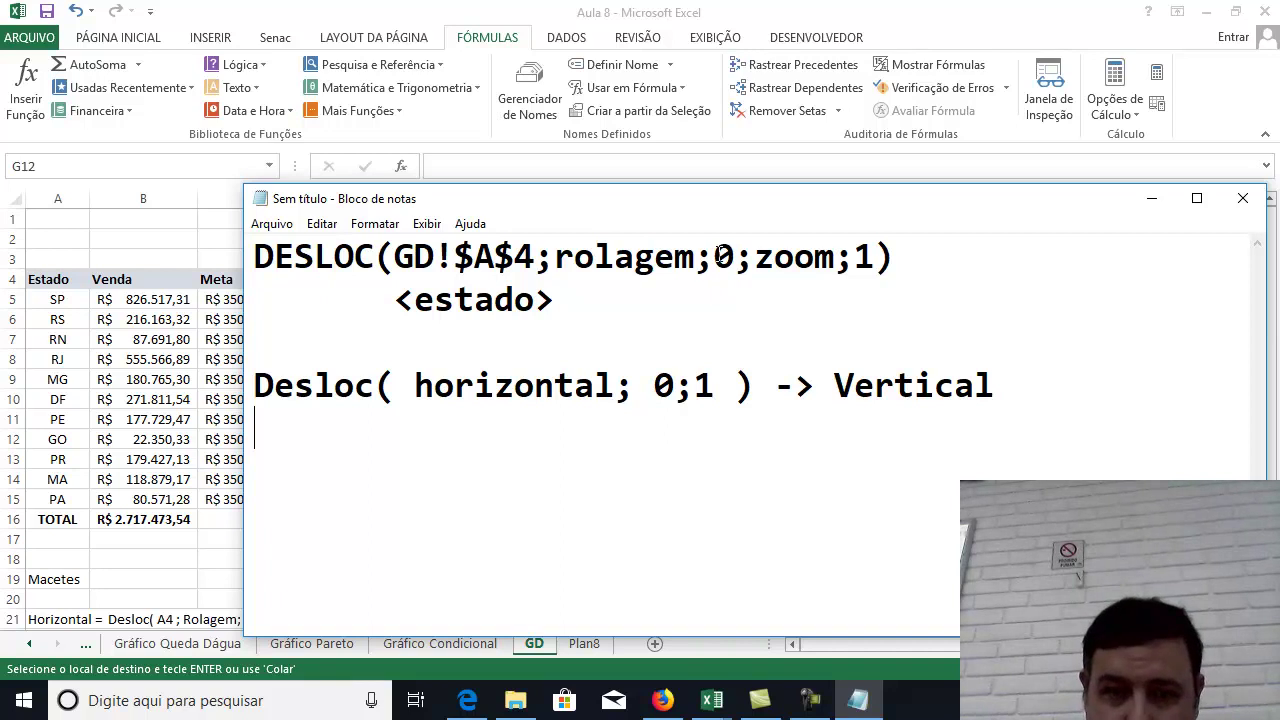
# Copy the Meta formula note from cell F4 and paste it below the Vertical formula in Notepad.
pyautogui.moveTo(884, 205); pyautogui.dragTo(851, 497)
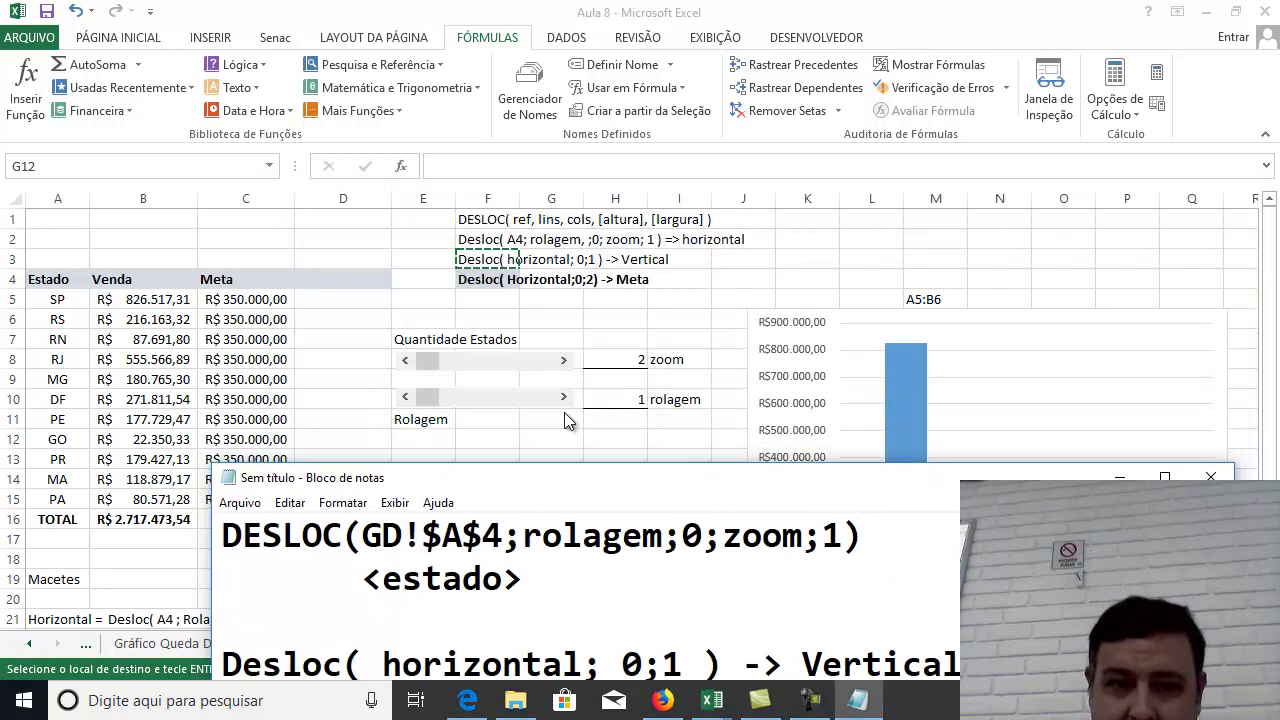
pyautogui.hotkey('alt', 'Tab')
pyautogui.click(466, 284)
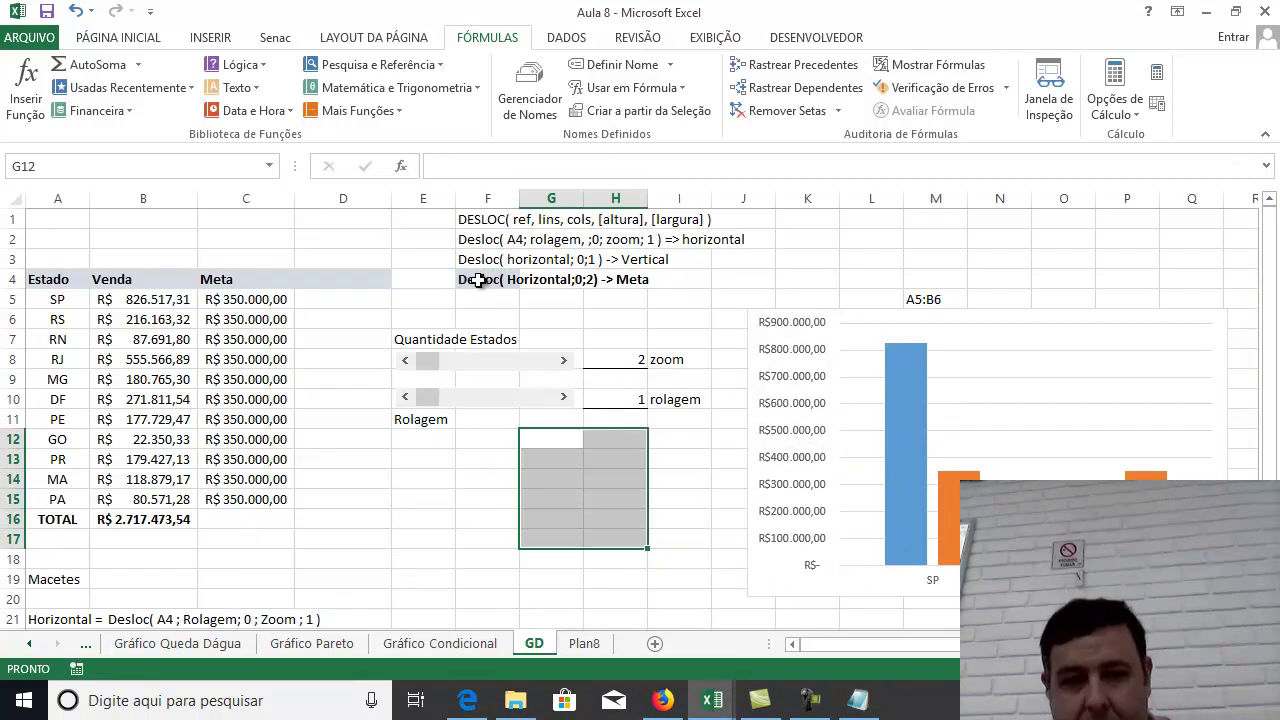
pyautogui.hotkey('ctrl', 'c')
pyautogui.click(858, 700)
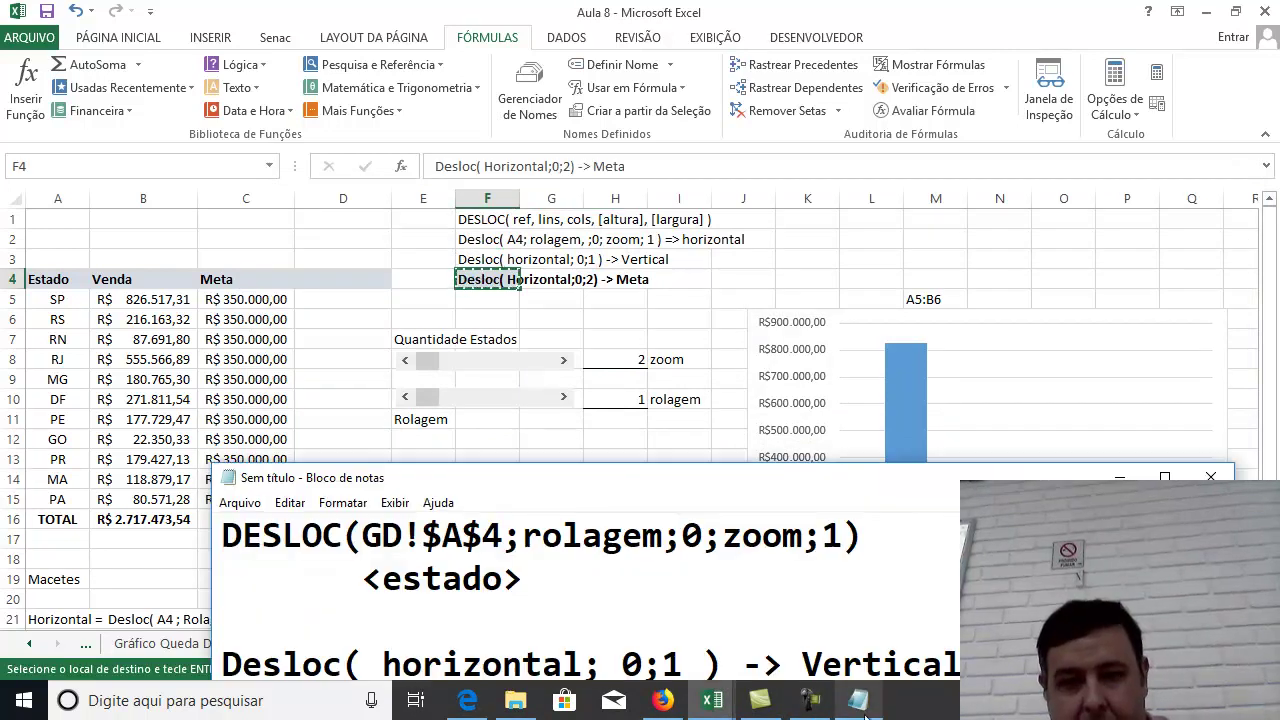
pyautogui.moveTo(949, 493); pyautogui.dragTo(838, 206)
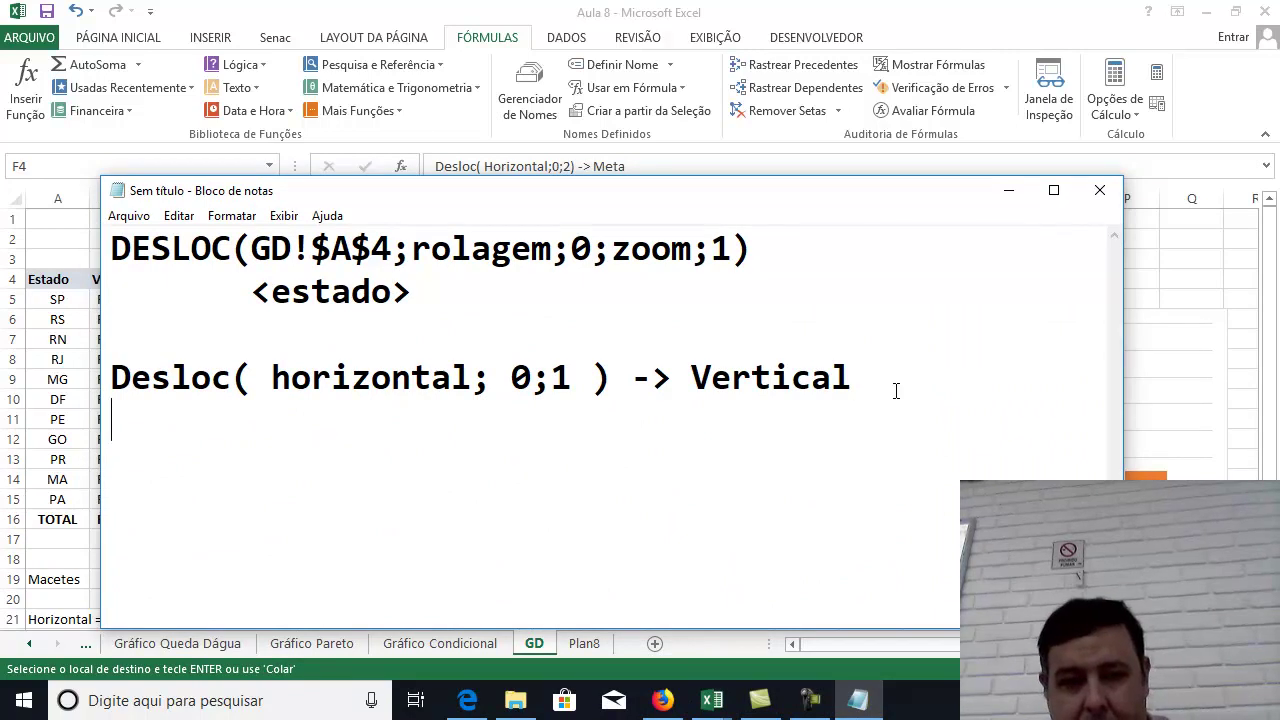
pyautogui.hotkey('ctrl', 'v')
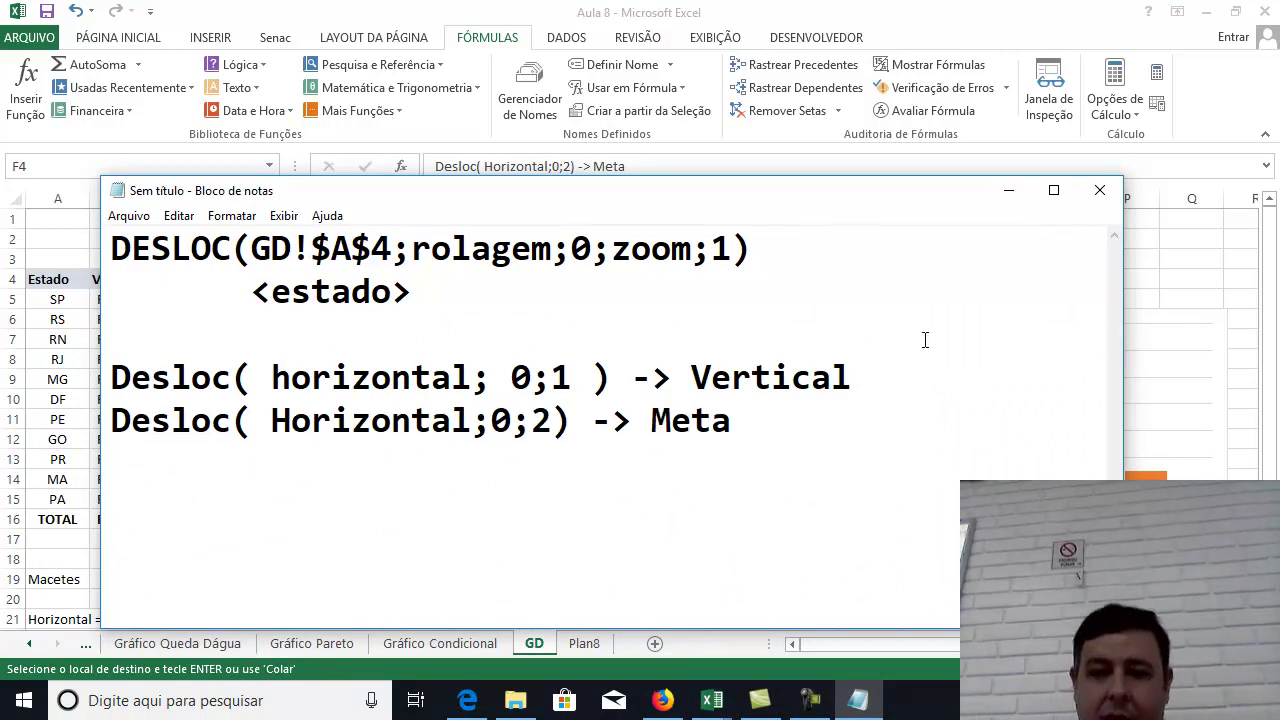
# Space the Meta formula as "Desloc( Horizontal; 0;2 ) -> Meta" and point out the column arguments 1 and 2 in both formulas.
pyautogui.click(493, 428)
pyautogui.click(571, 428)
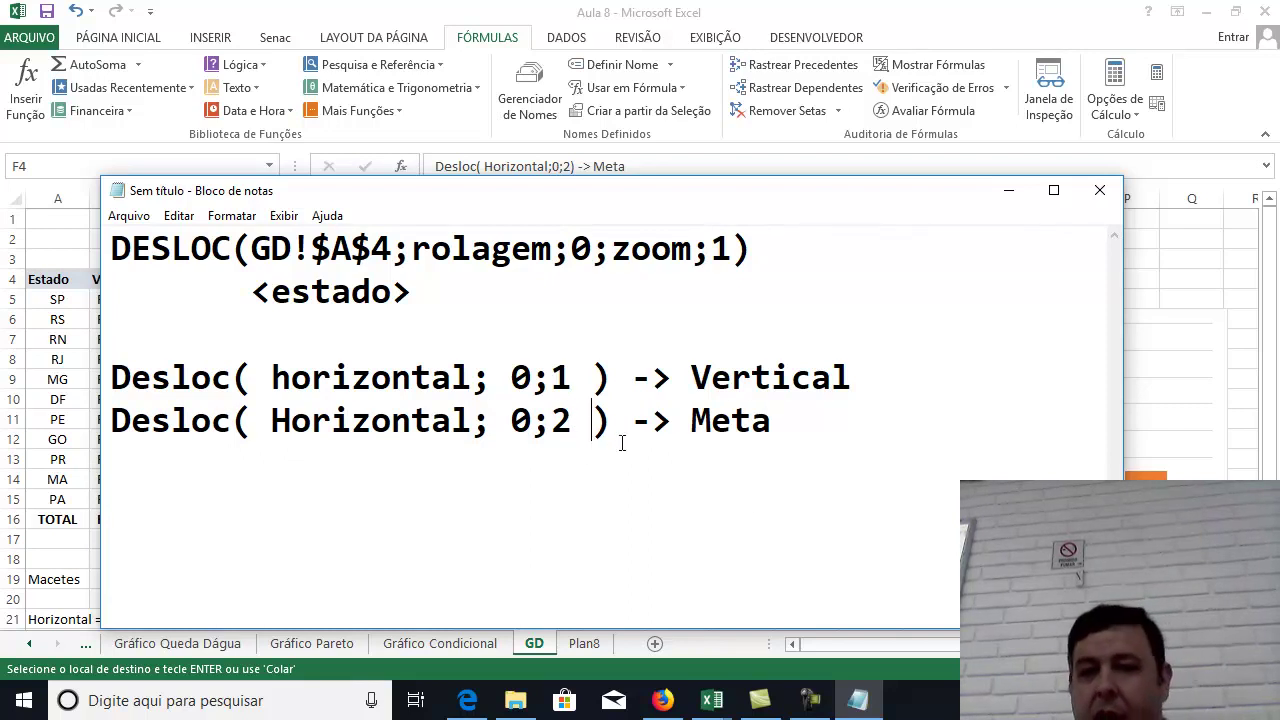
pyautogui.click(556, 383)
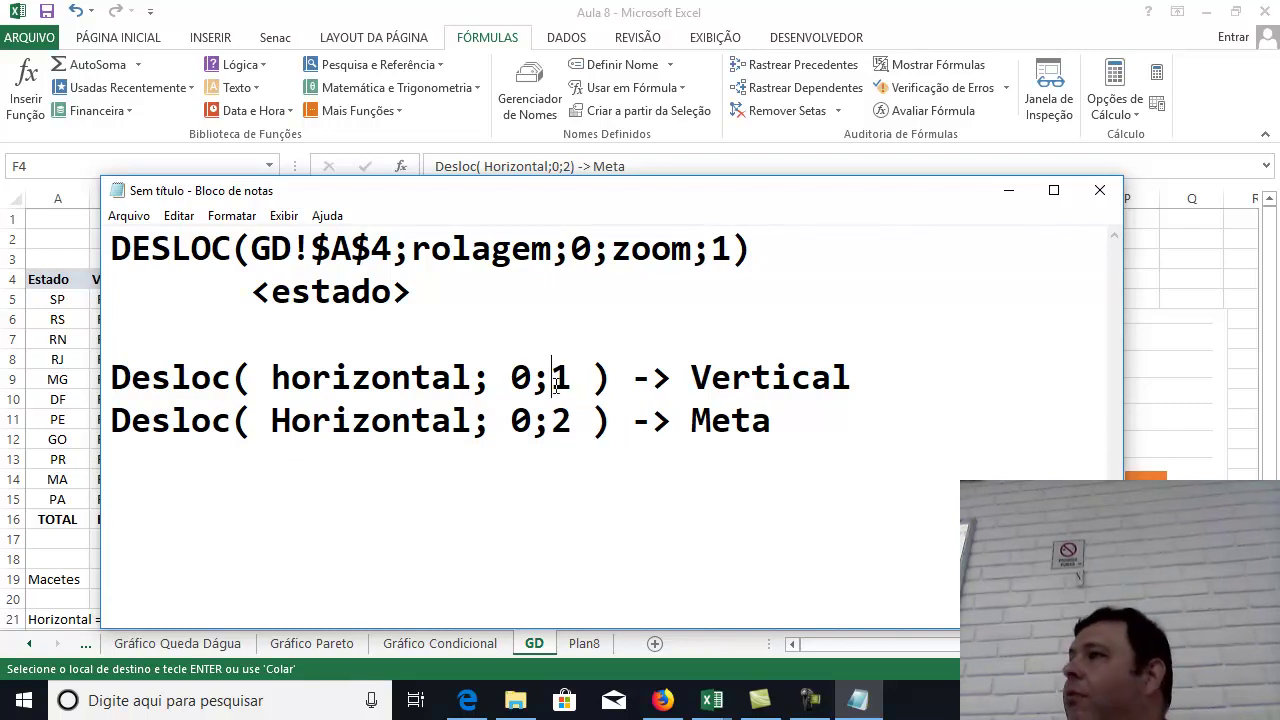
pyautogui.click(573, 427)
pyautogui.click(559, 425)
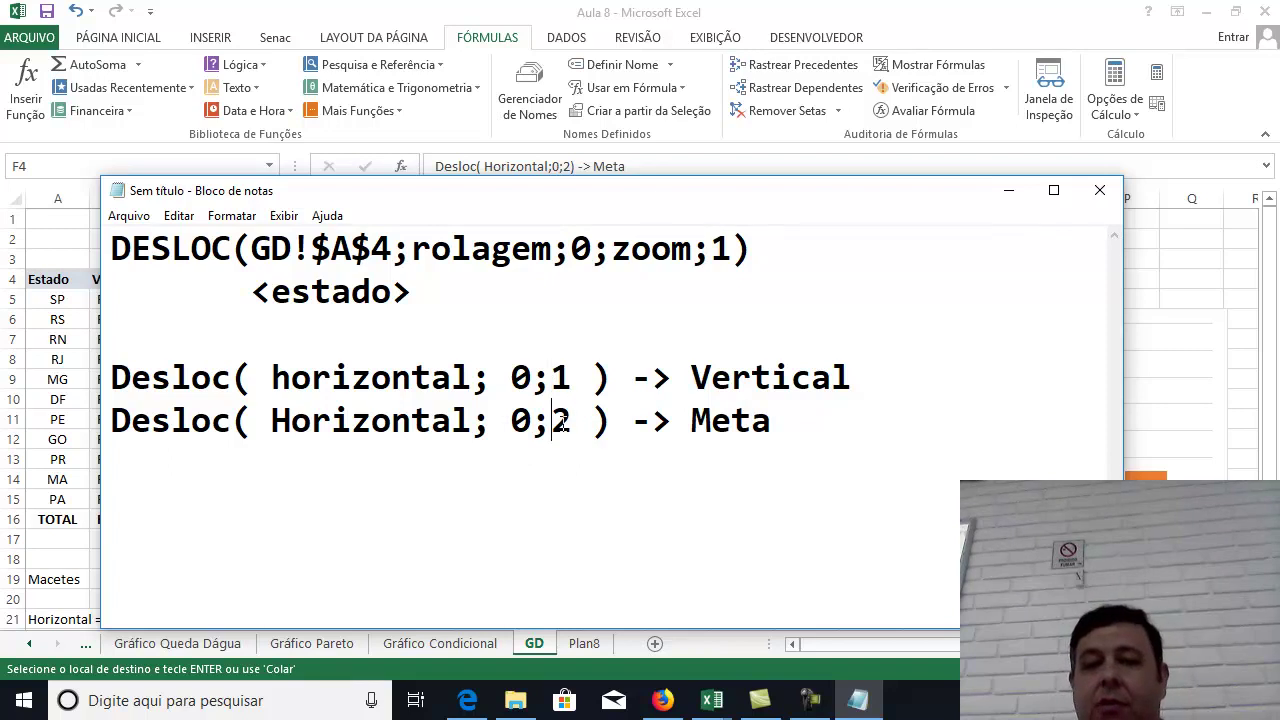
# Reposition the Notepad window, save the notes as Consideracoes in the Excel DashBoard folder Aula 8, and minimise Notepad.
pyautogui.moveTo(648, 190); pyautogui.dragTo(894, 208)
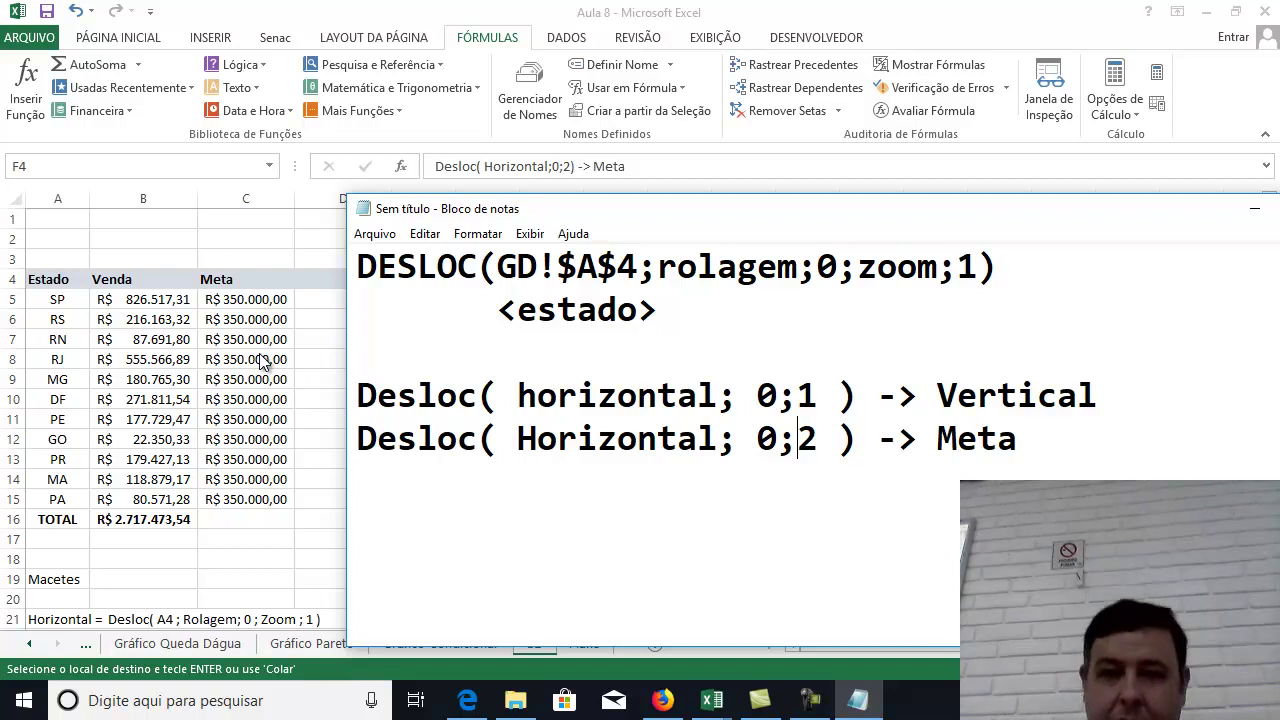
pyautogui.moveTo(813, 222); pyautogui.dragTo(587, 105)
pyautogui.click(150, 117)
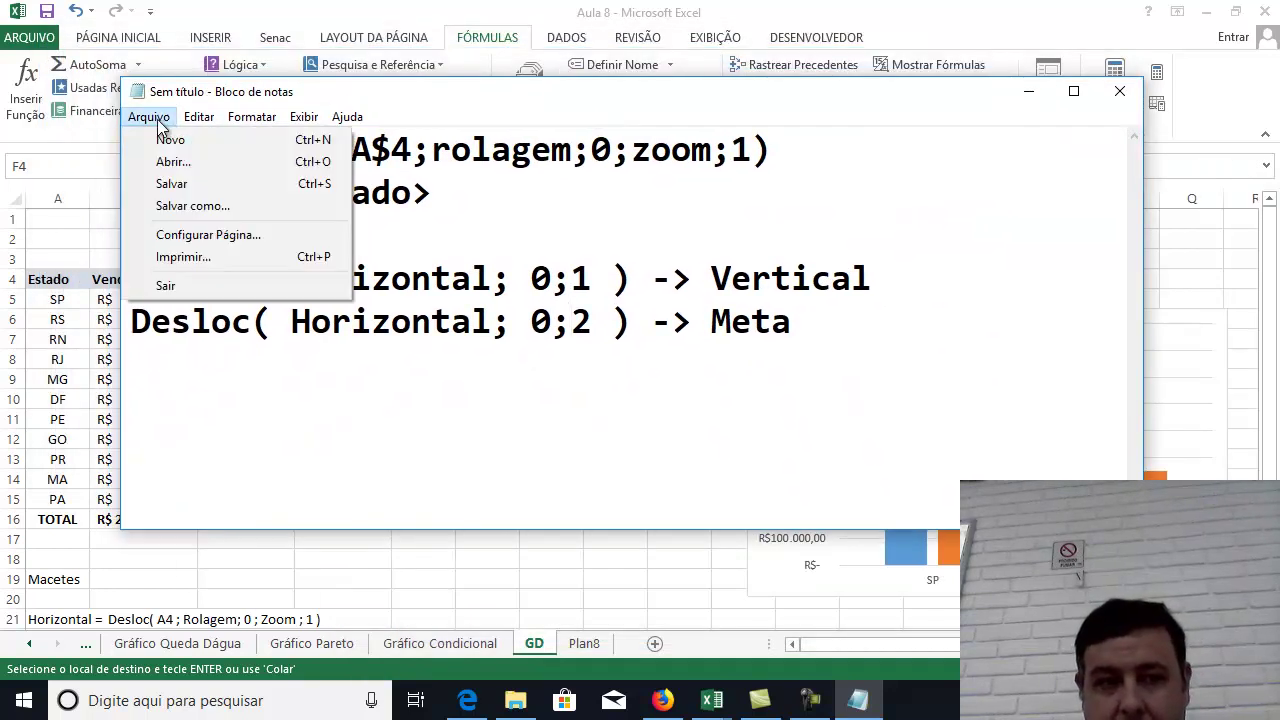
pyautogui.click(174, 181)
pyautogui.write('Consideracoes')
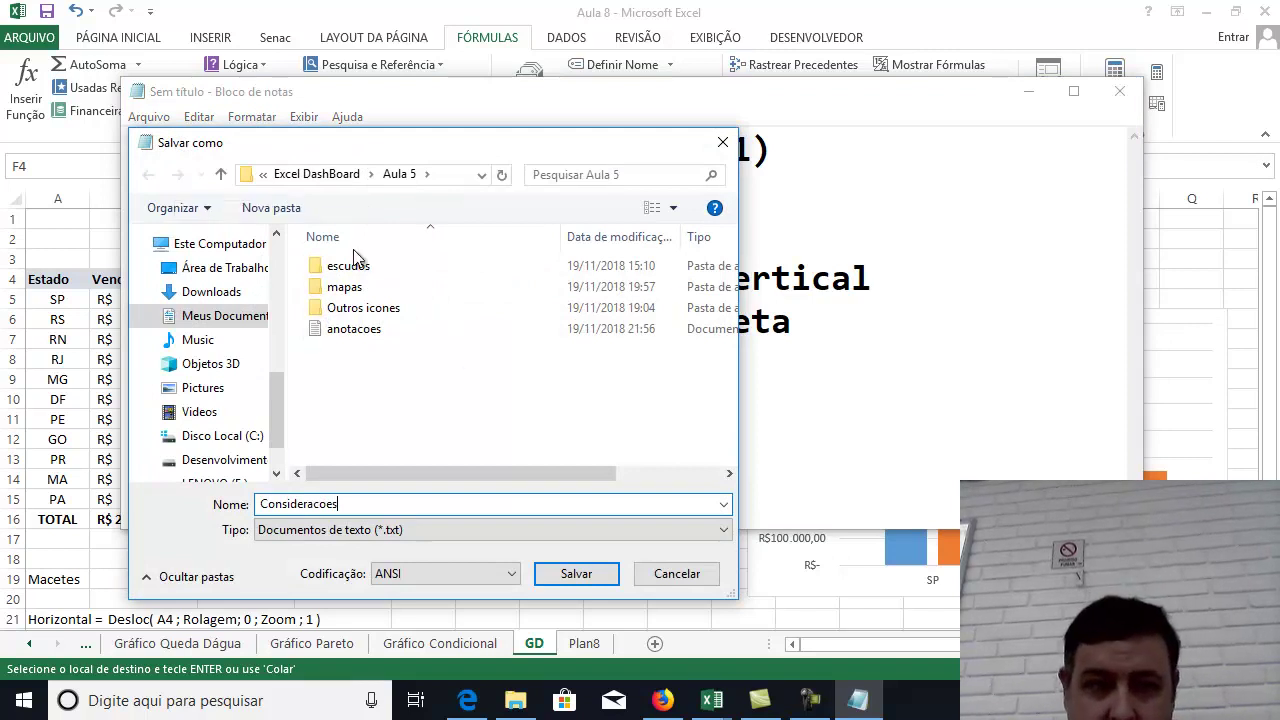
pyautogui.click(300, 174)
pyautogui.click(295, 176)
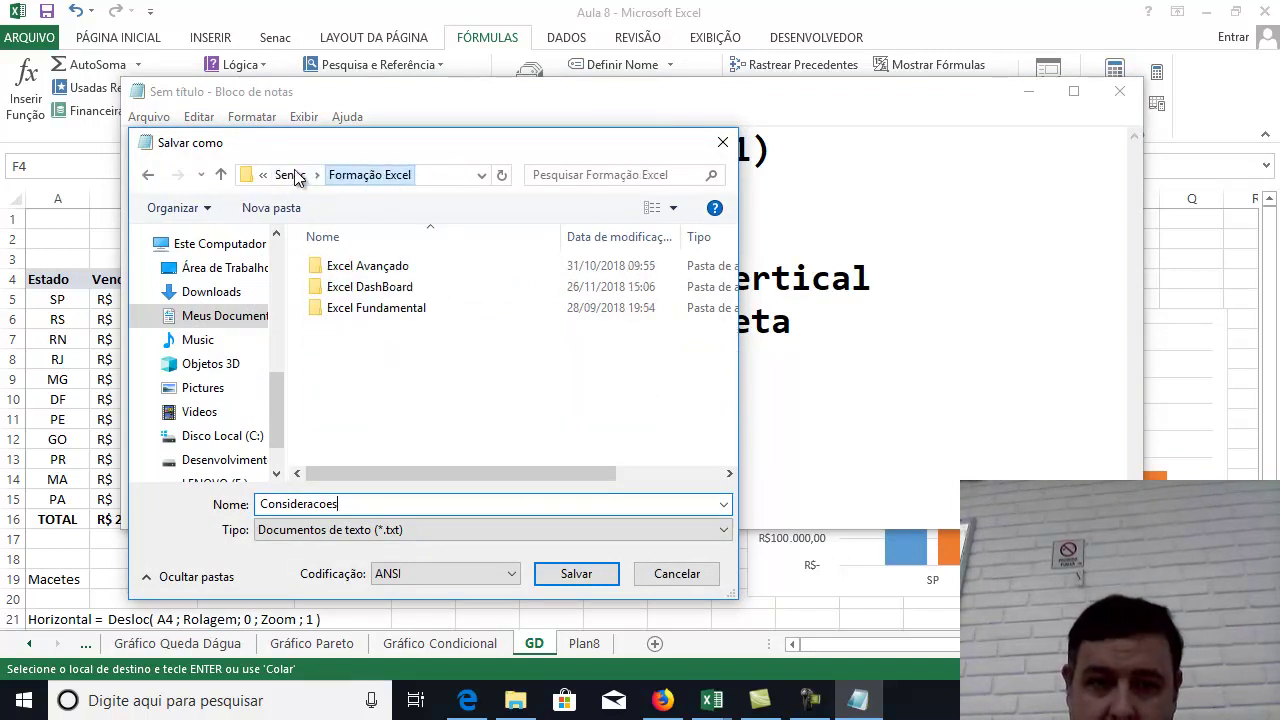
pyautogui.doubleClick(375, 286)
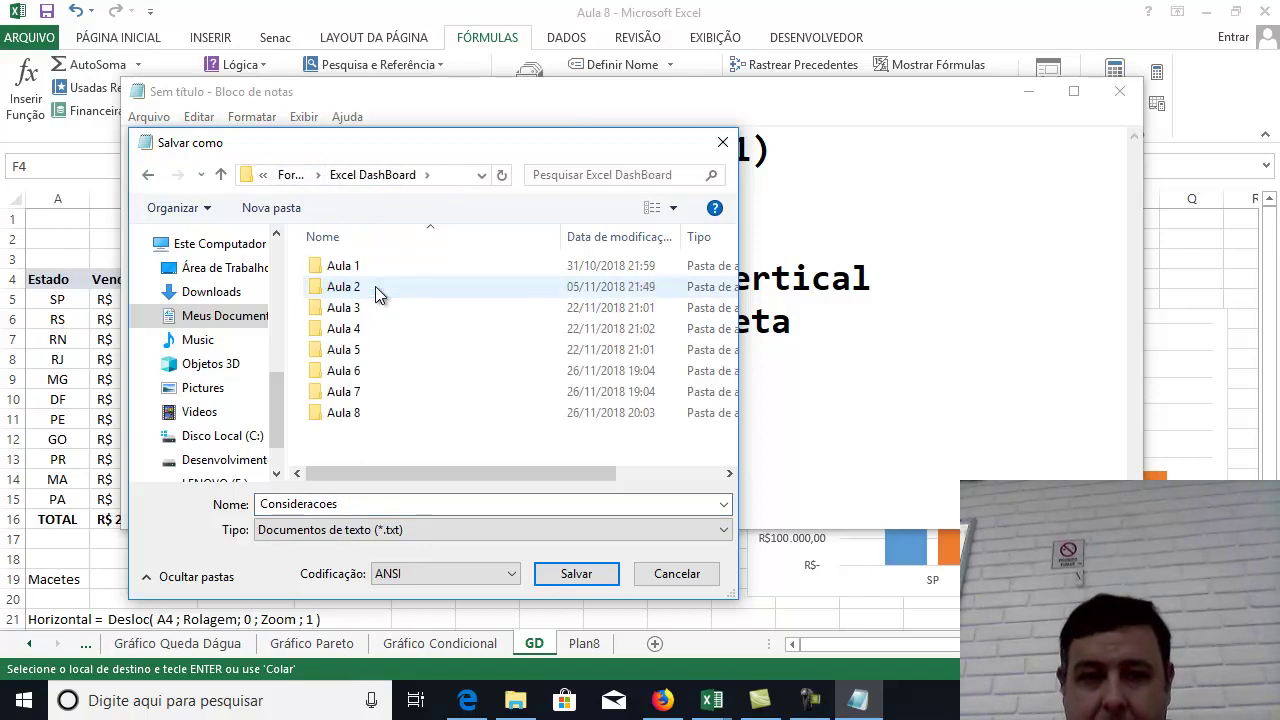
pyautogui.doubleClick(337, 416)
pyautogui.click(570, 572)
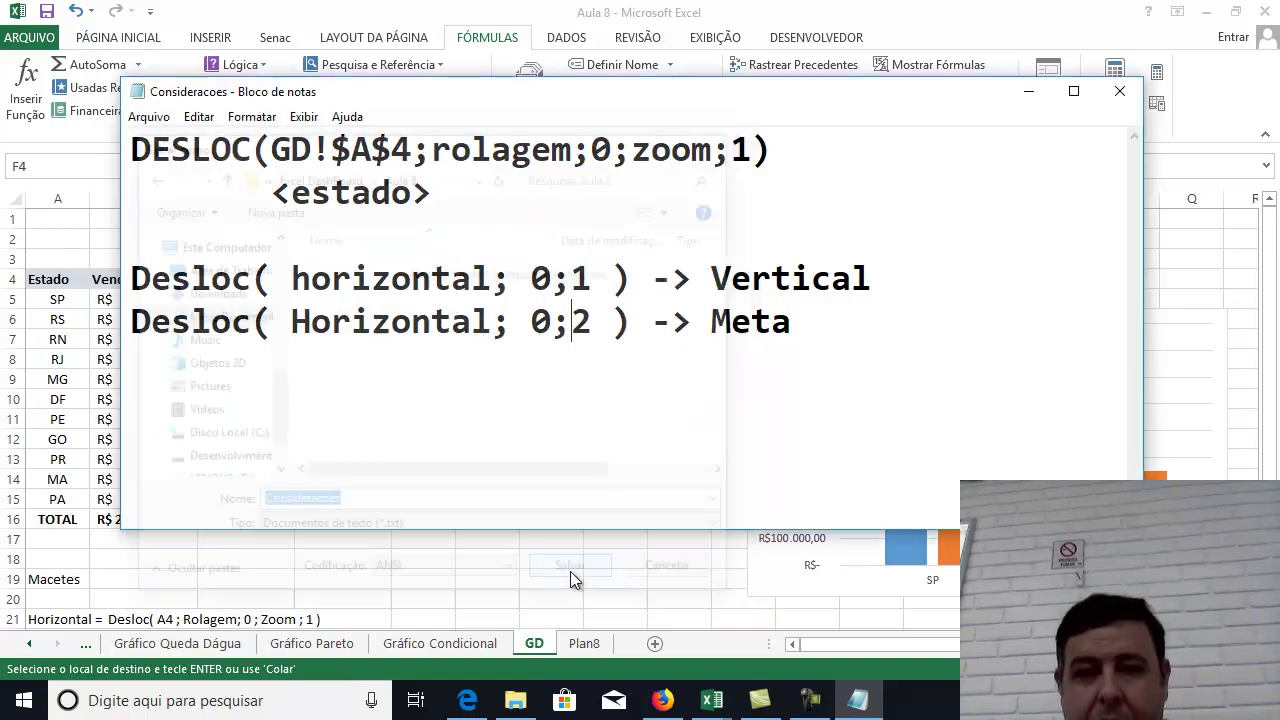
pyautogui.click(1027, 96)
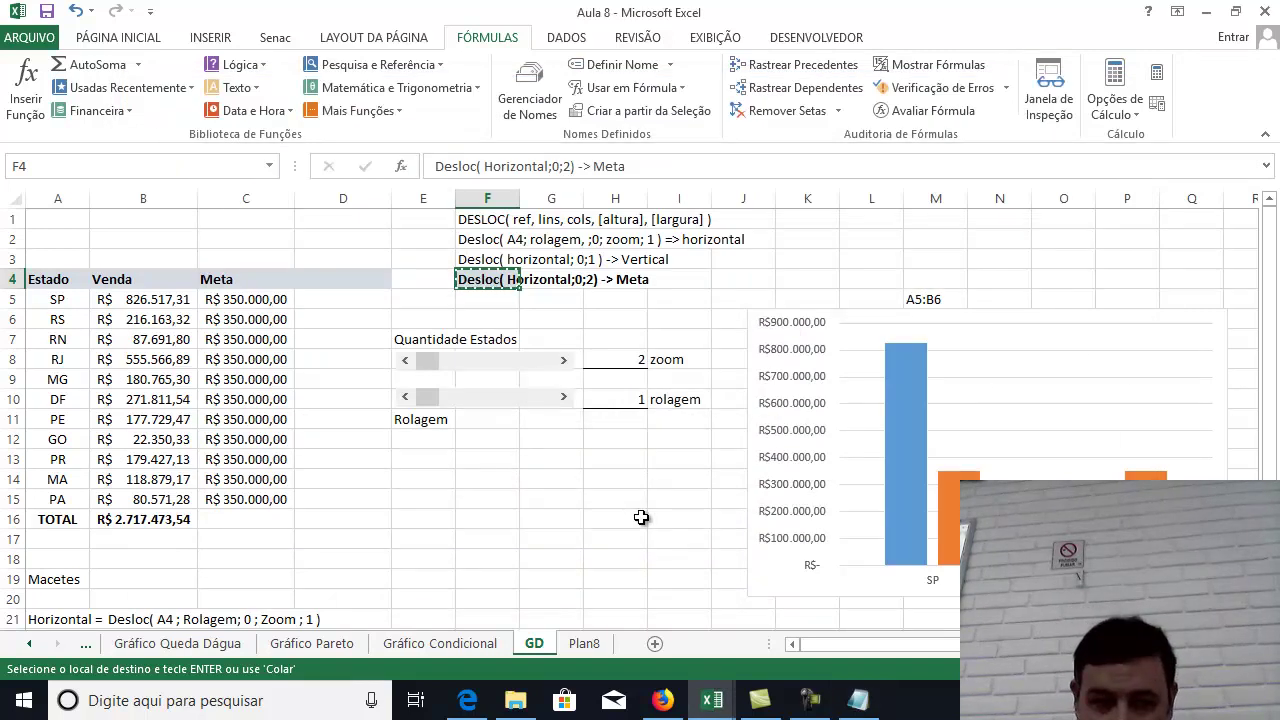
# Examine the Macetes explanations in A19:A30, briefly revisit the Notepad formulas, clear the pending copy and select cell A22.
pyautogui.scroll(-1, 641, 512)
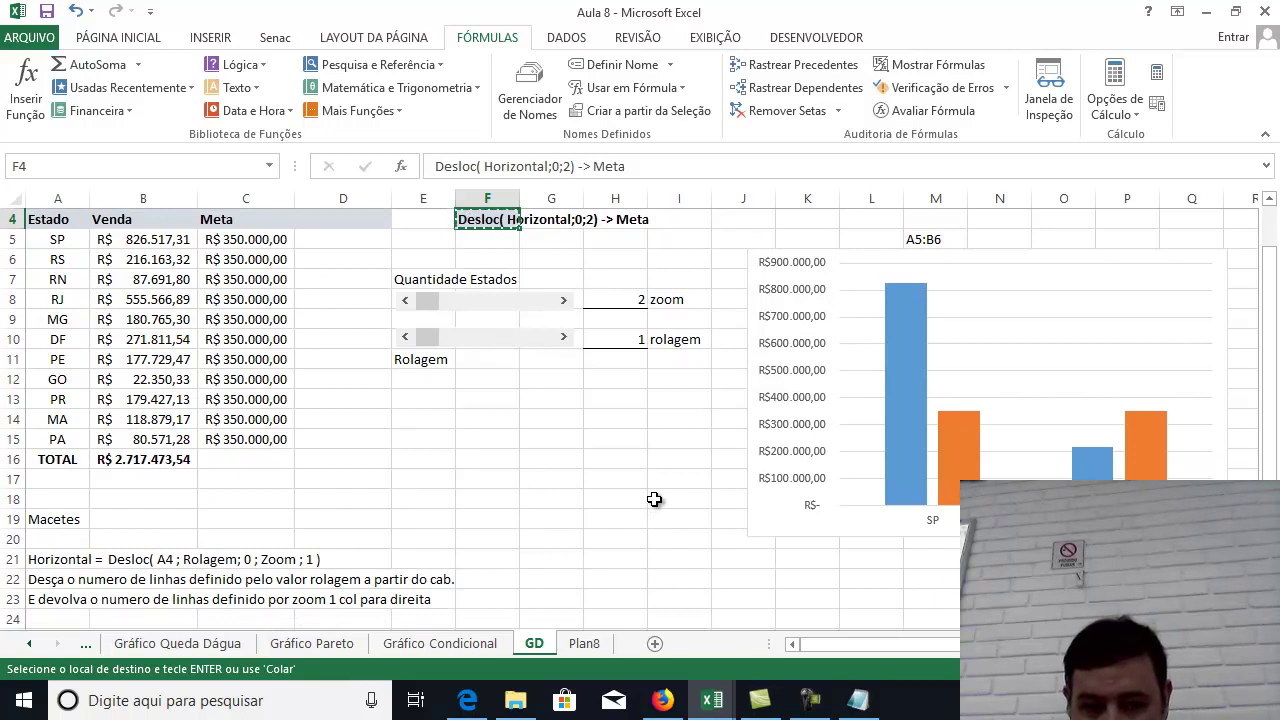
pyautogui.scroll(-2, 656, 490)
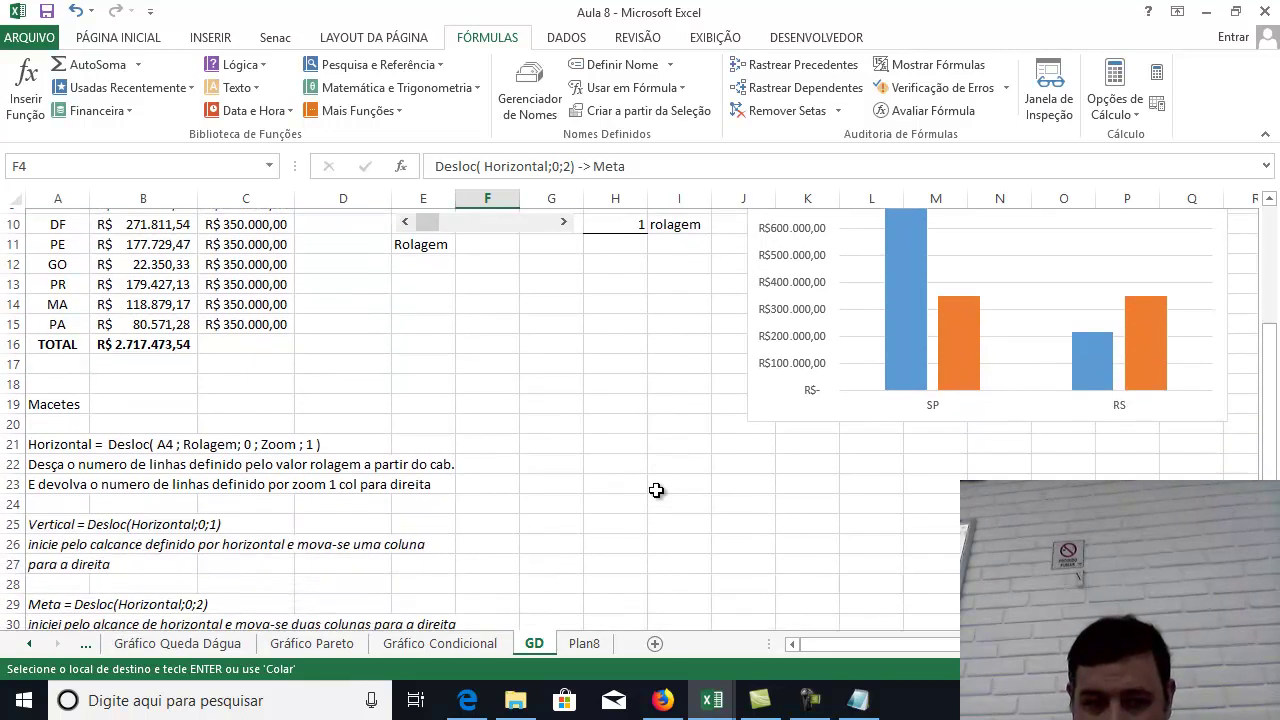
pyautogui.scroll(2, 656, 490)
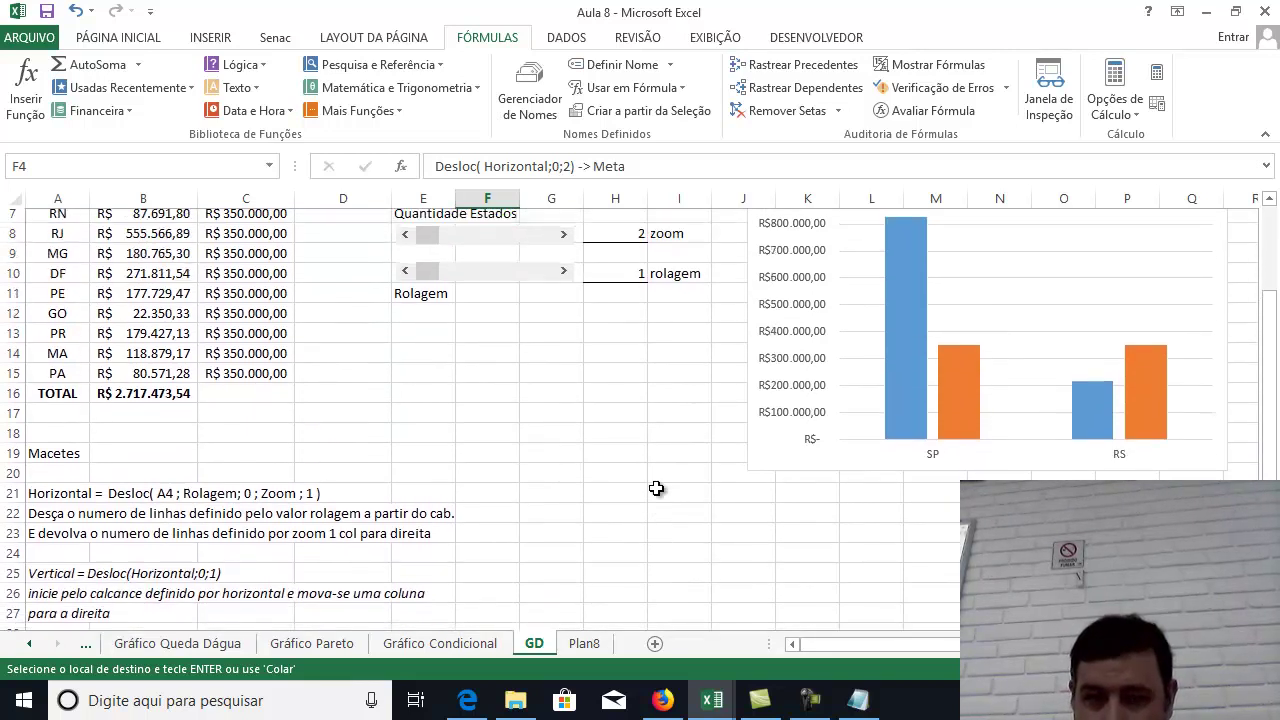
pyautogui.click(850, 698)
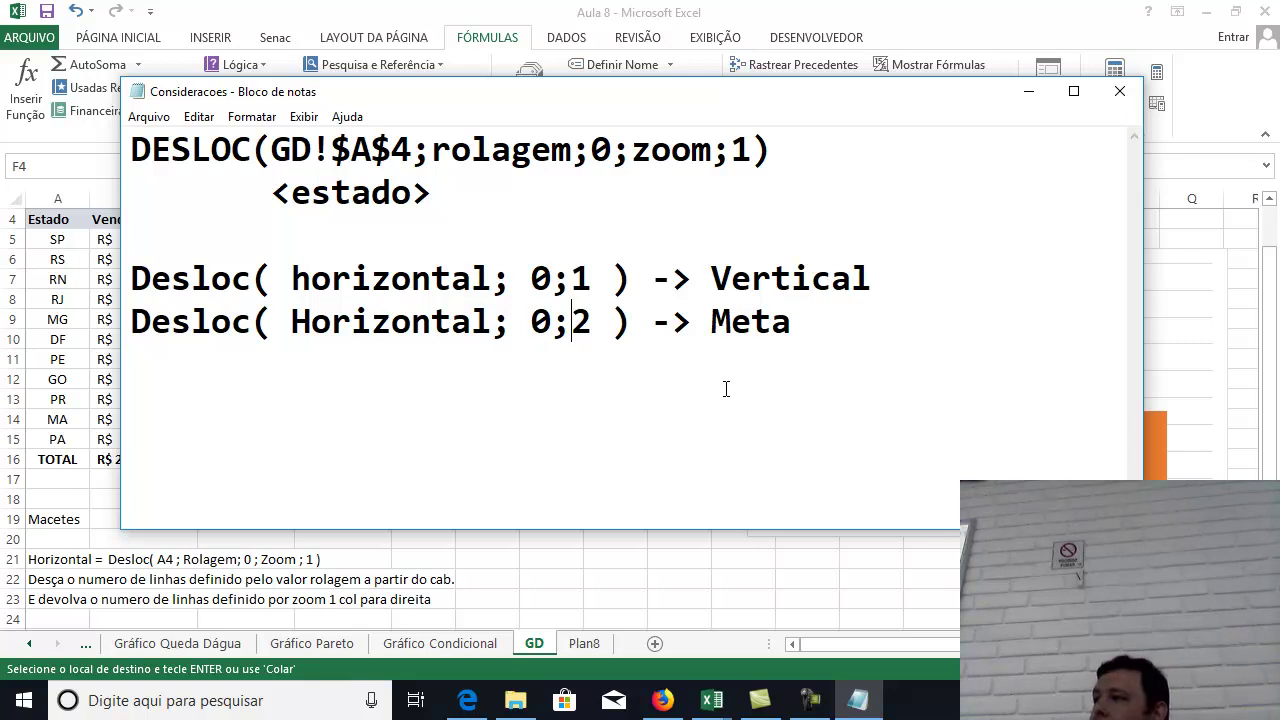
pyautogui.click(726, 389)
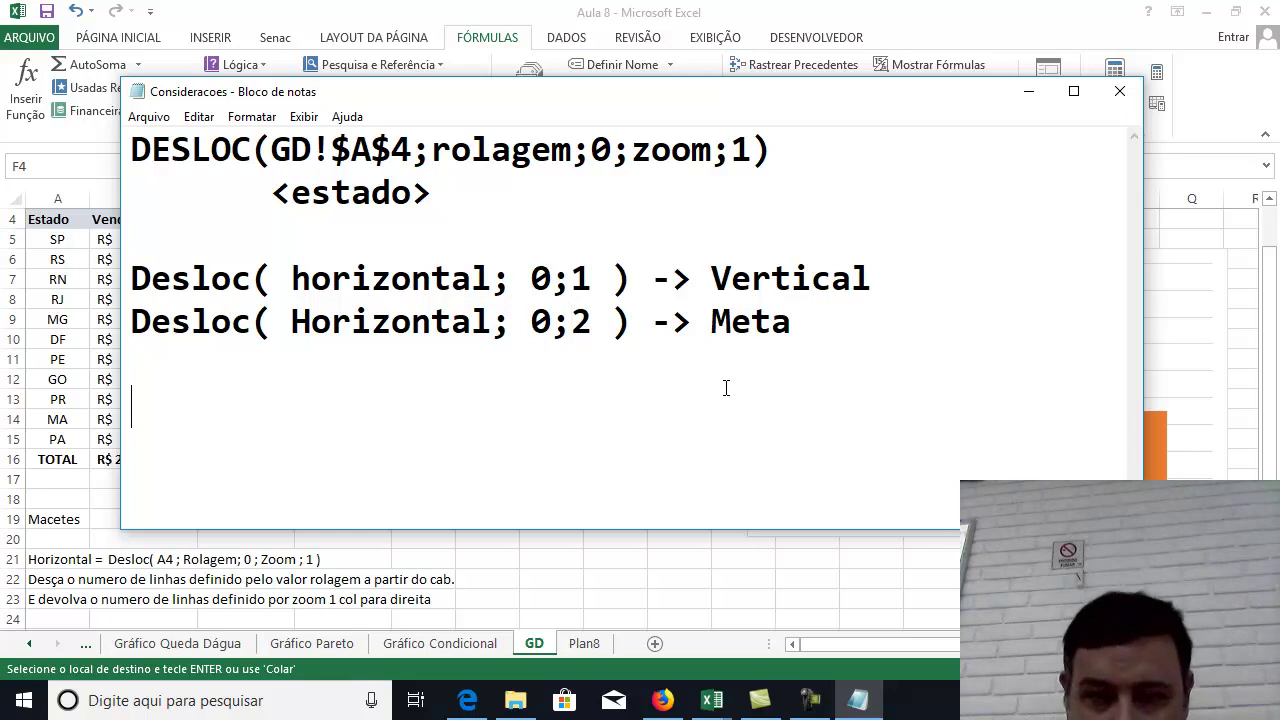
pyautogui.click(669, 544)
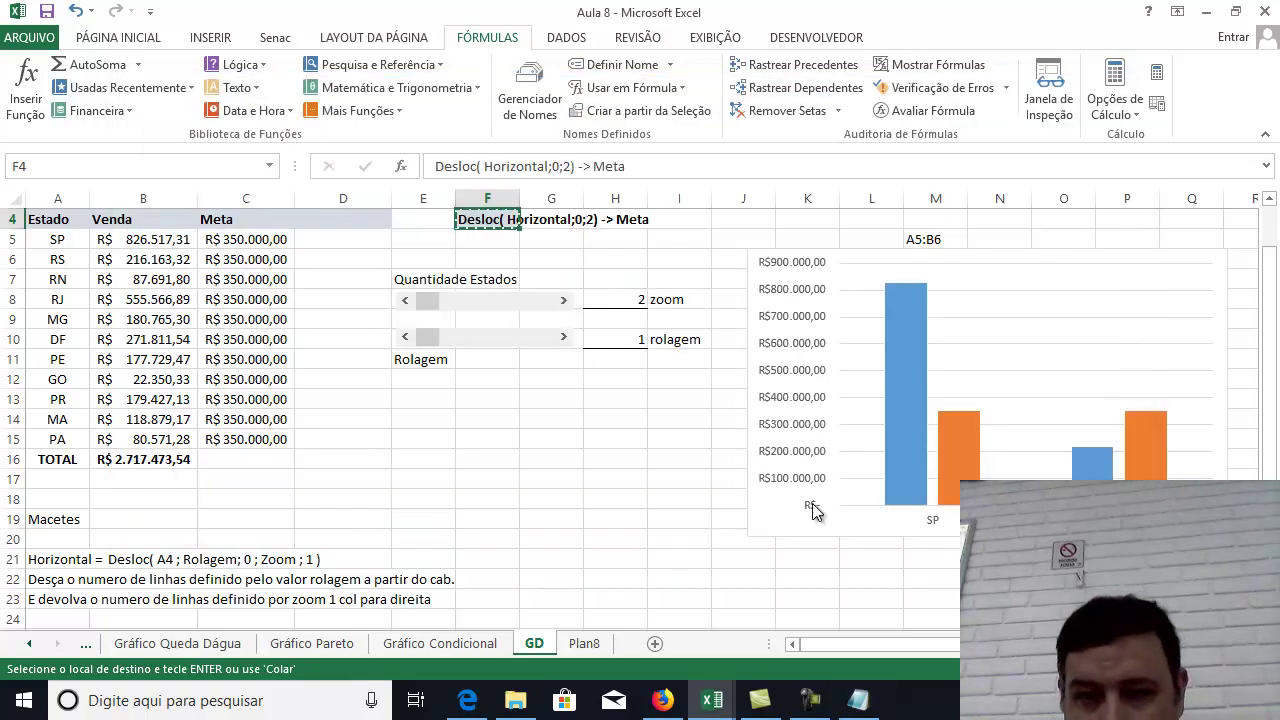
pyautogui.press('Escape')
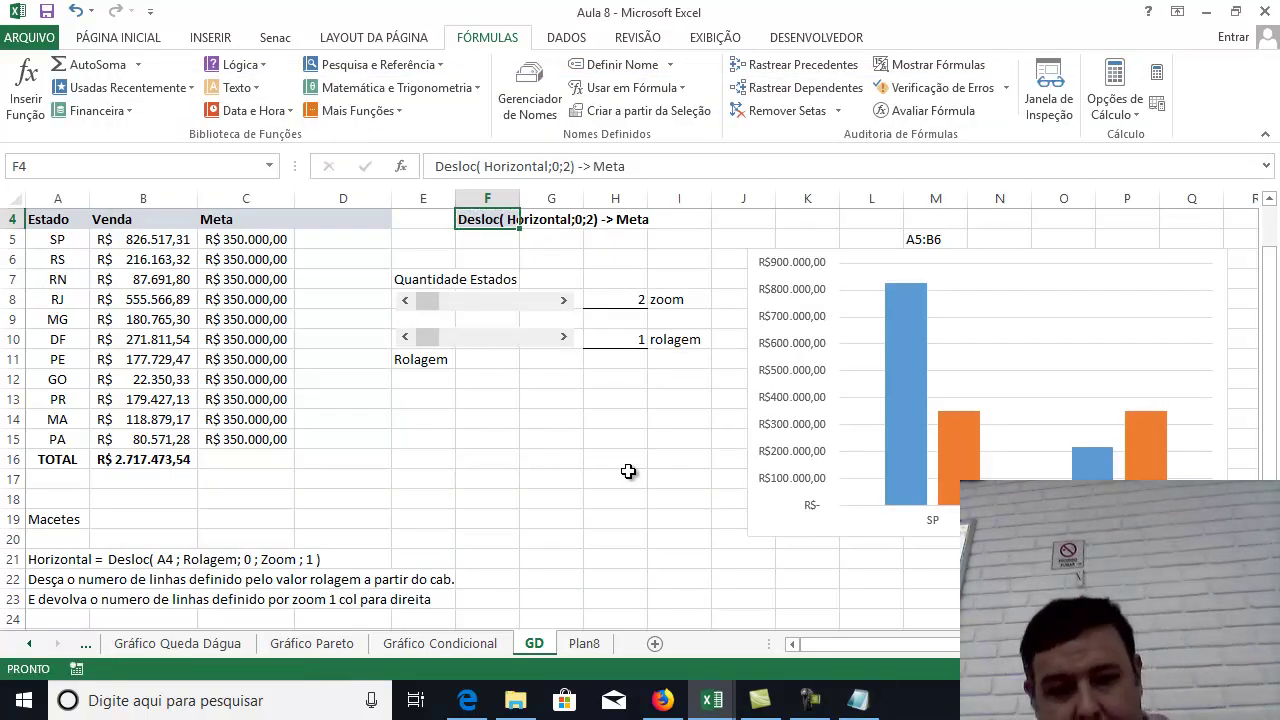
pyautogui.scroll(-2, 590, 468)
pyautogui.scroll(-2, 554, 466)
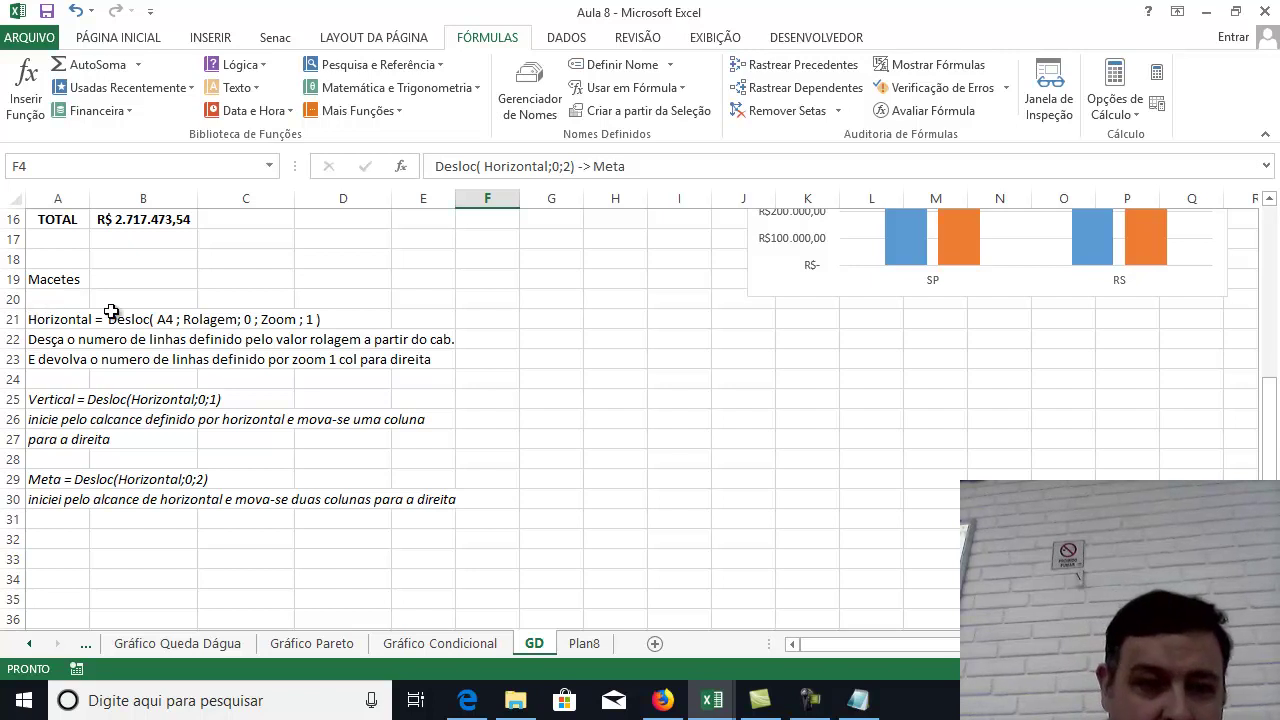
pyautogui.click(40, 341)
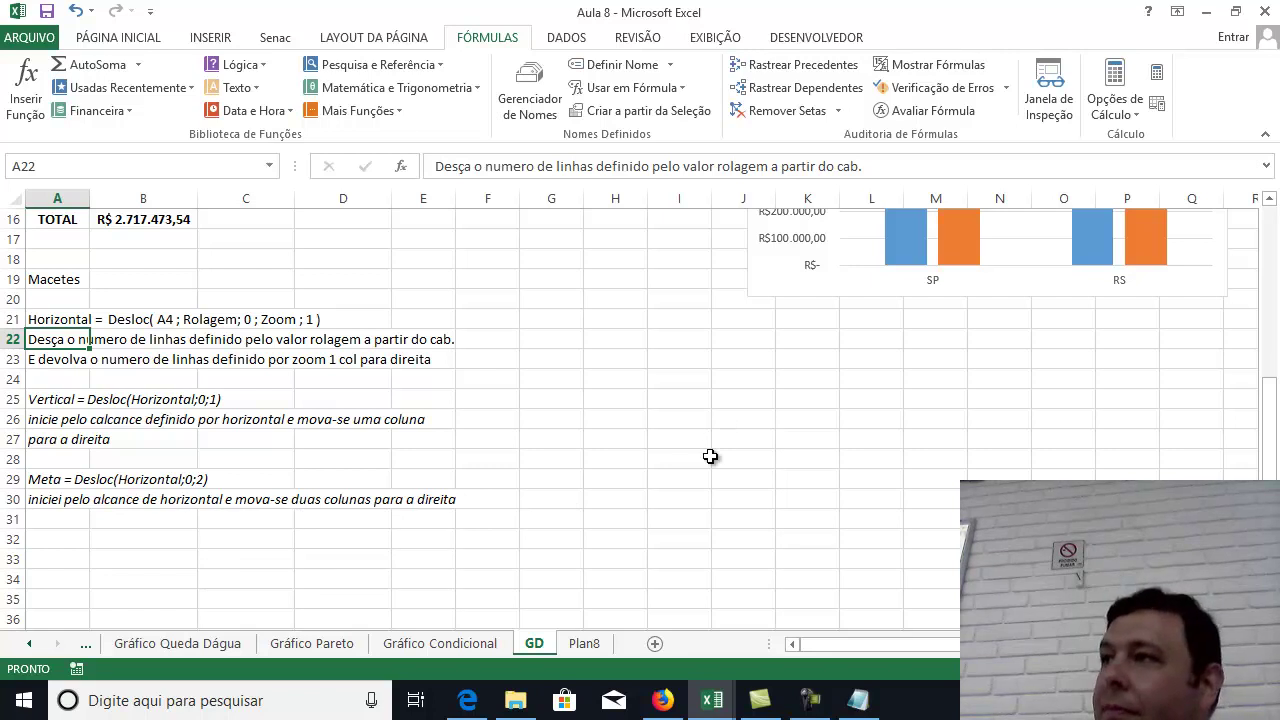
# Open the data source of the existing GD chart and inspect the Dados series' name and values reference without changing them.
pyautogui.scroll(5, 710, 456)
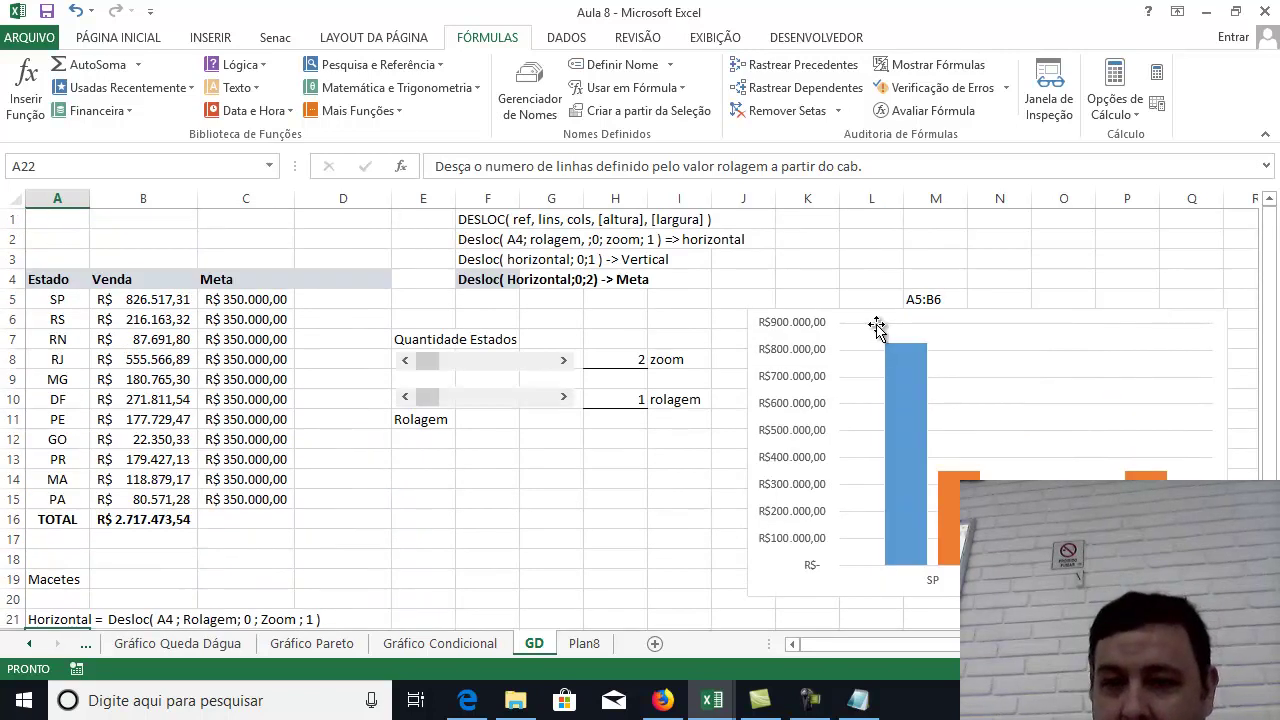
pyautogui.click(876, 326)
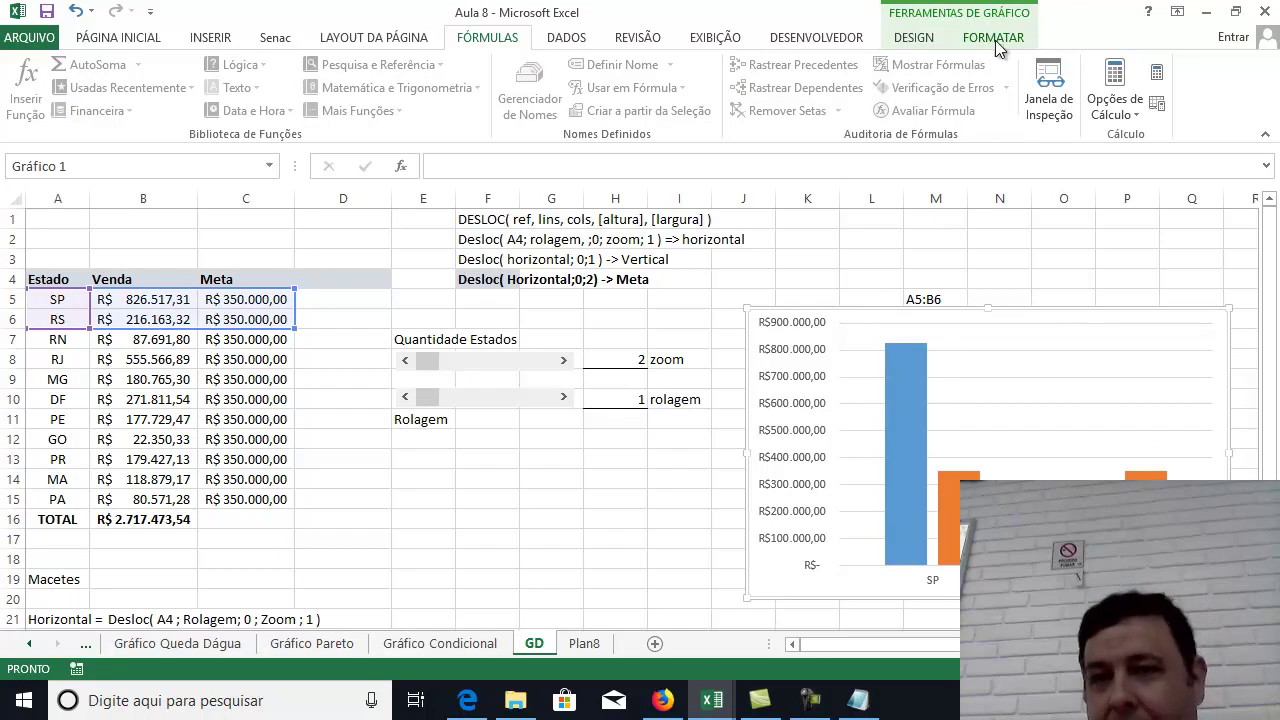
pyautogui.click(994, 38)
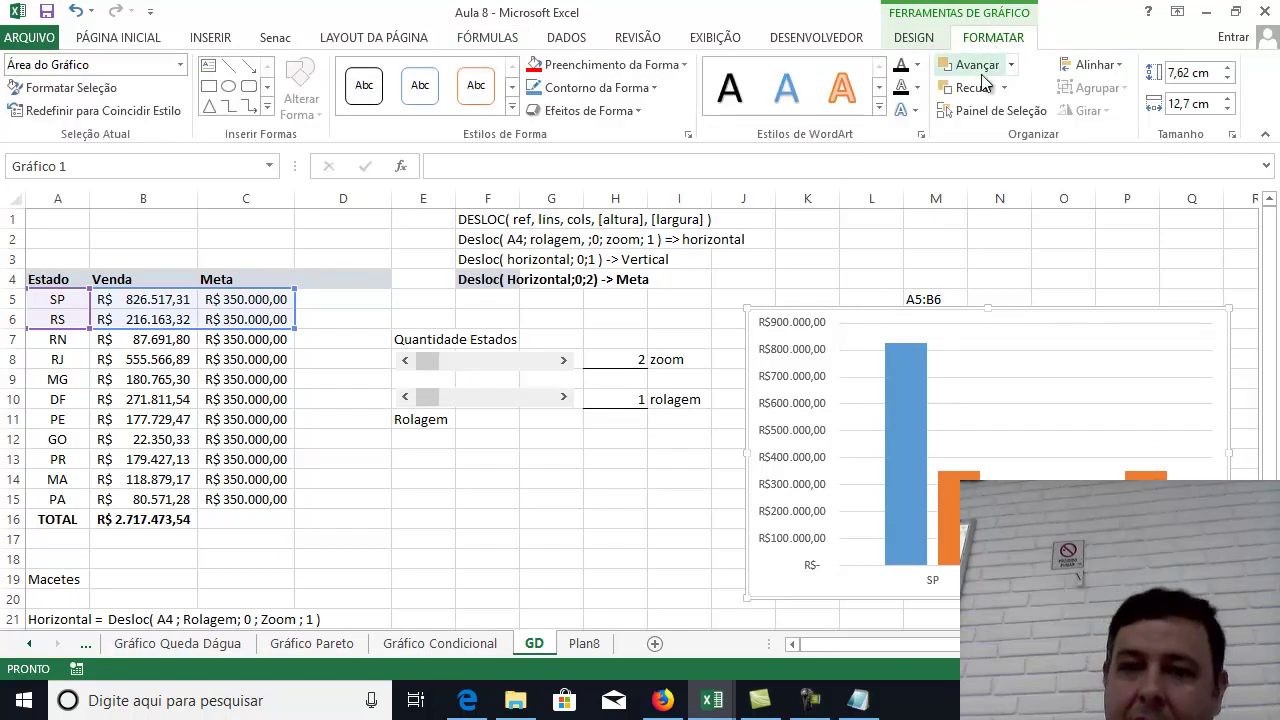
pyautogui.click(914, 38)
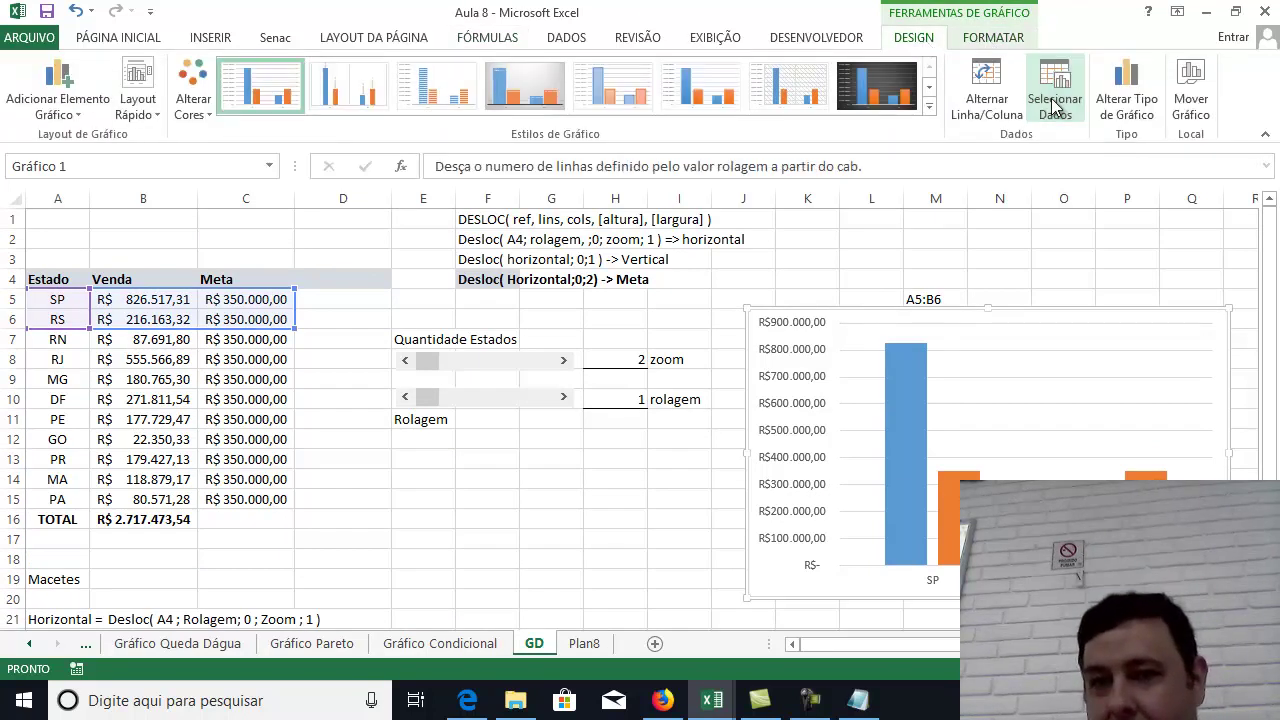
pyautogui.click(1053, 107)
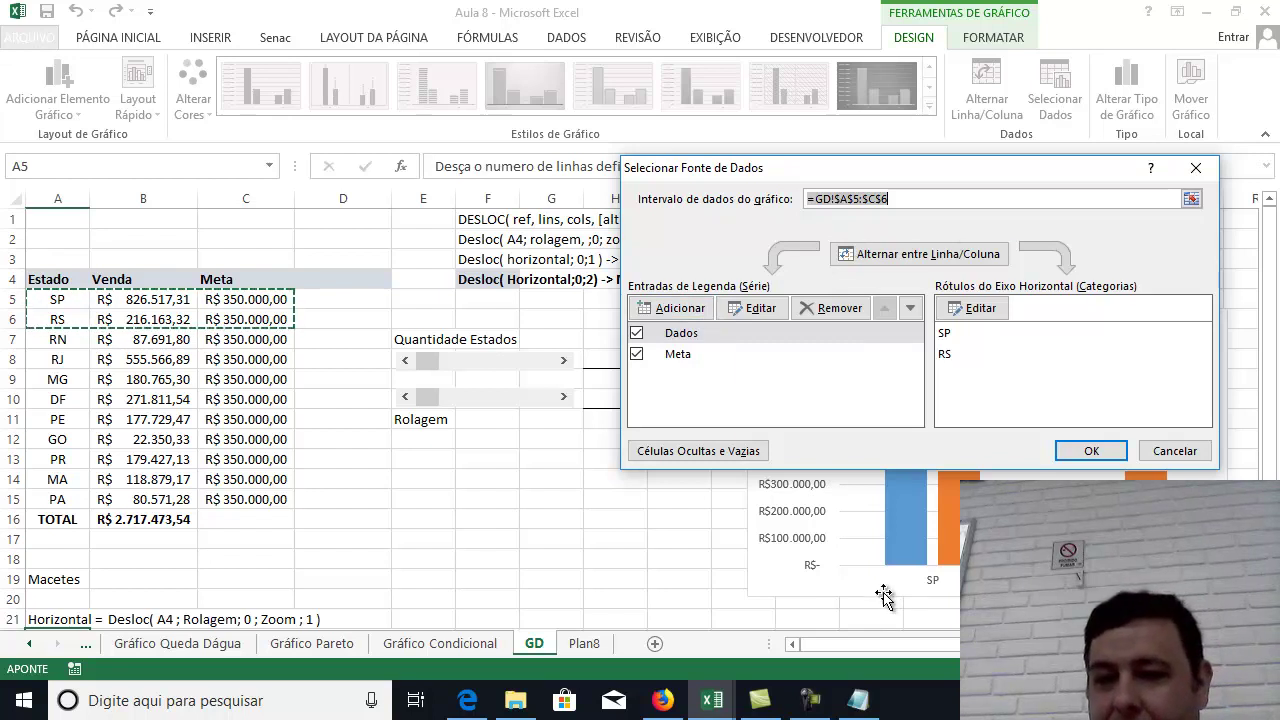
pyautogui.click(688, 336)
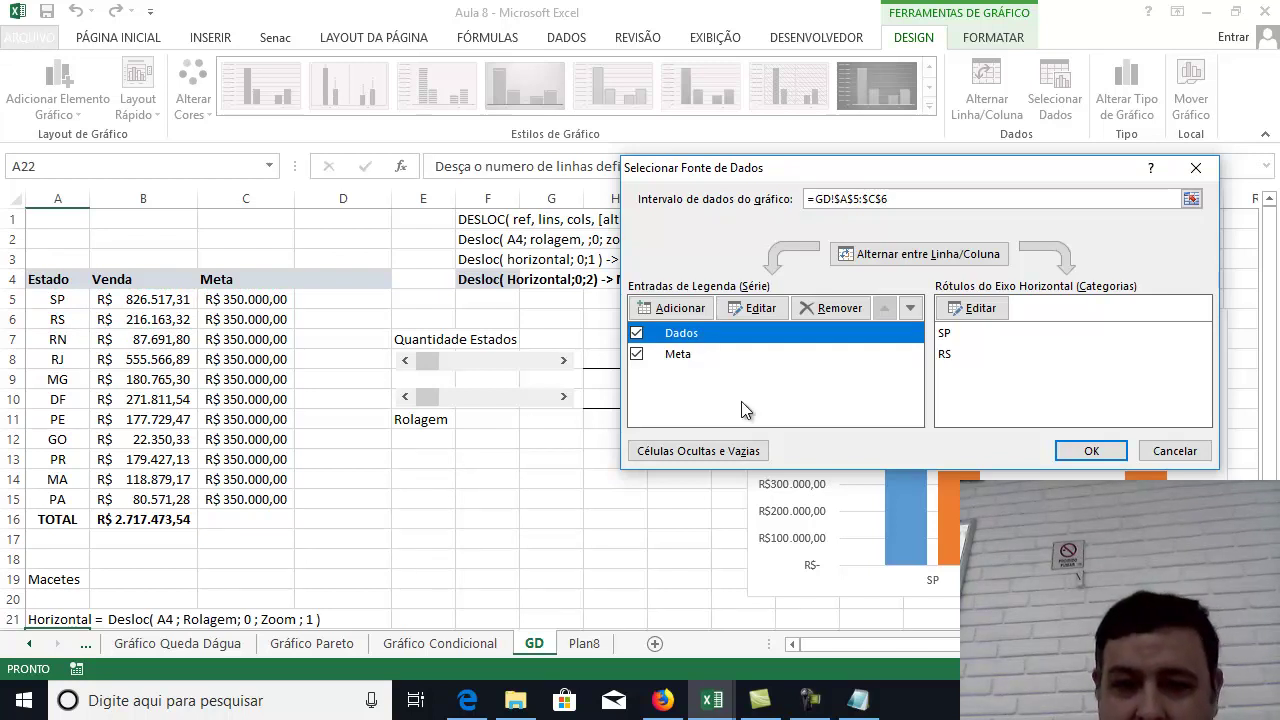
pyautogui.click(684, 356)
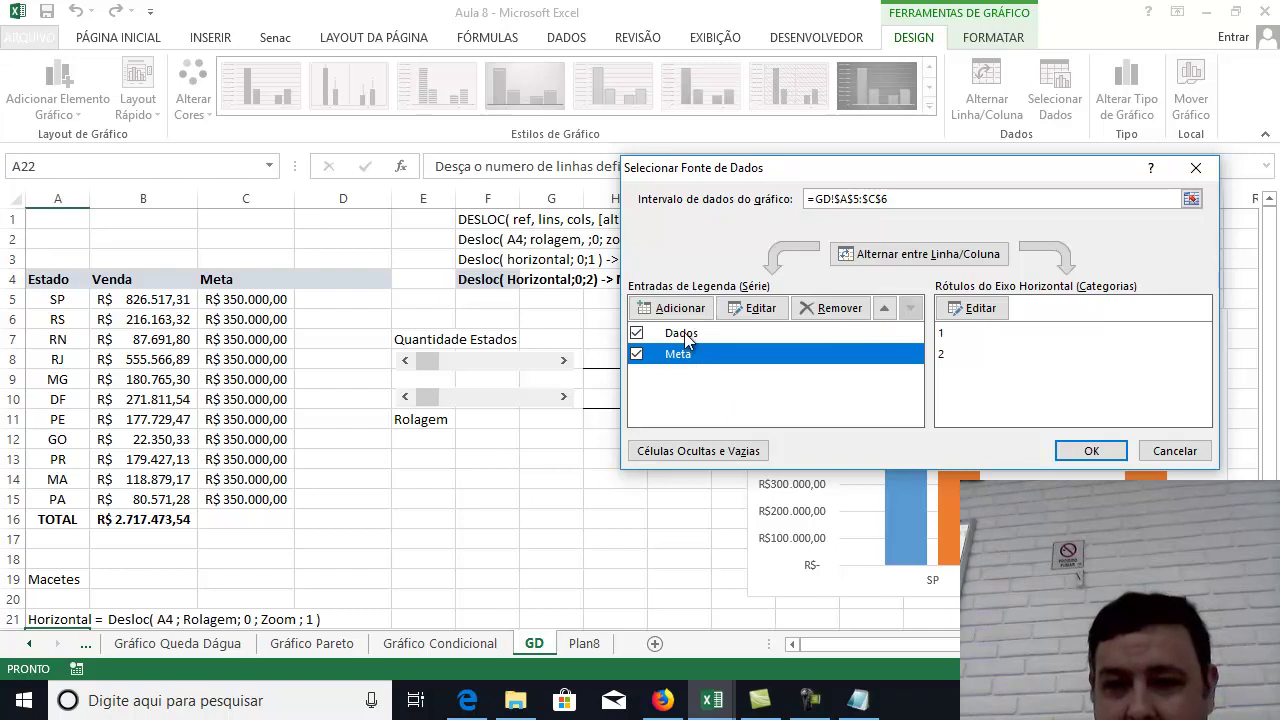
pyautogui.click(686, 336)
pyautogui.click(752, 308)
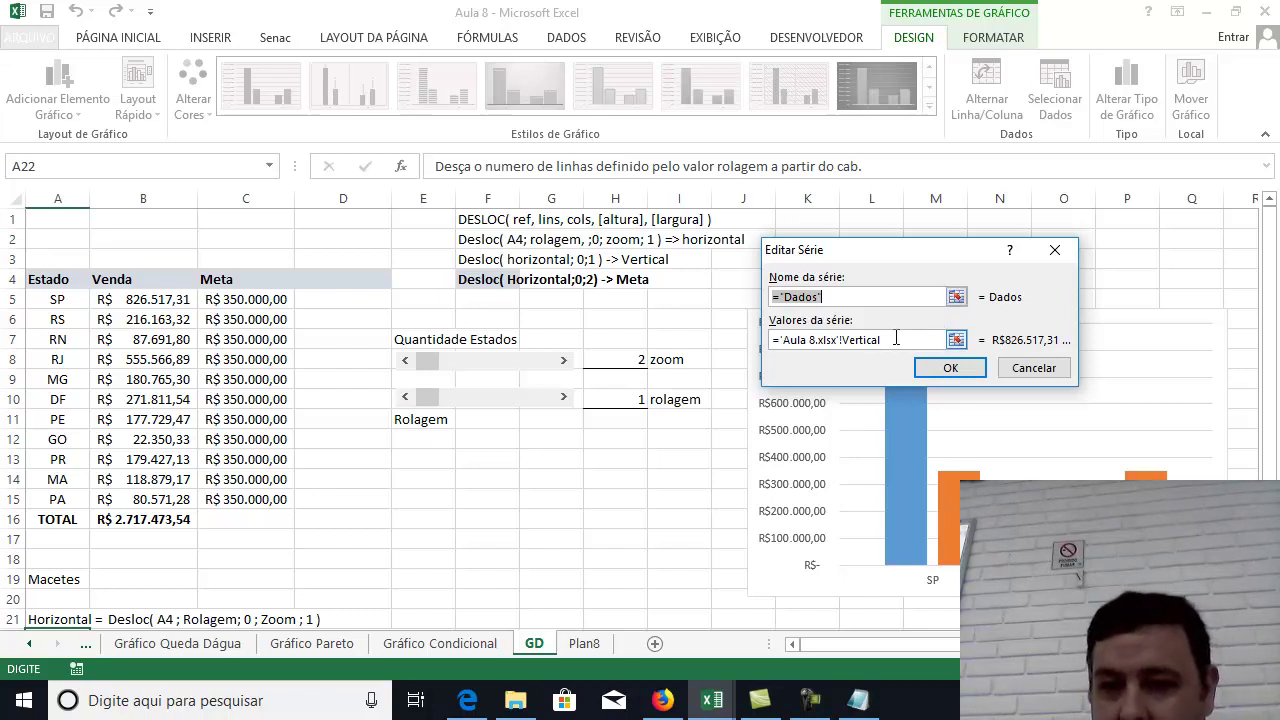
pyautogui.click(1061, 257)
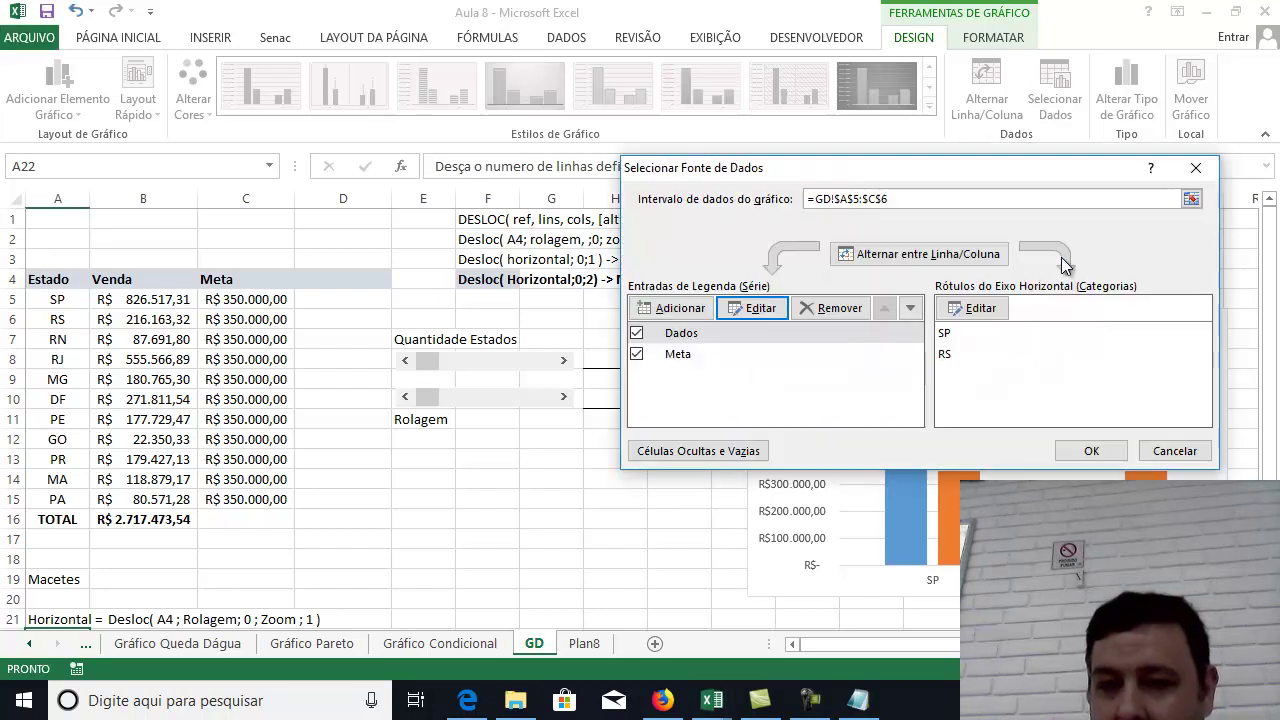
# Inspect the Meta series' name and values reference and the horizontal axis category entries, leaving the chart's data source unchanged.
pyautogui.click(683, 353)
pyautogui.click(752, 308)
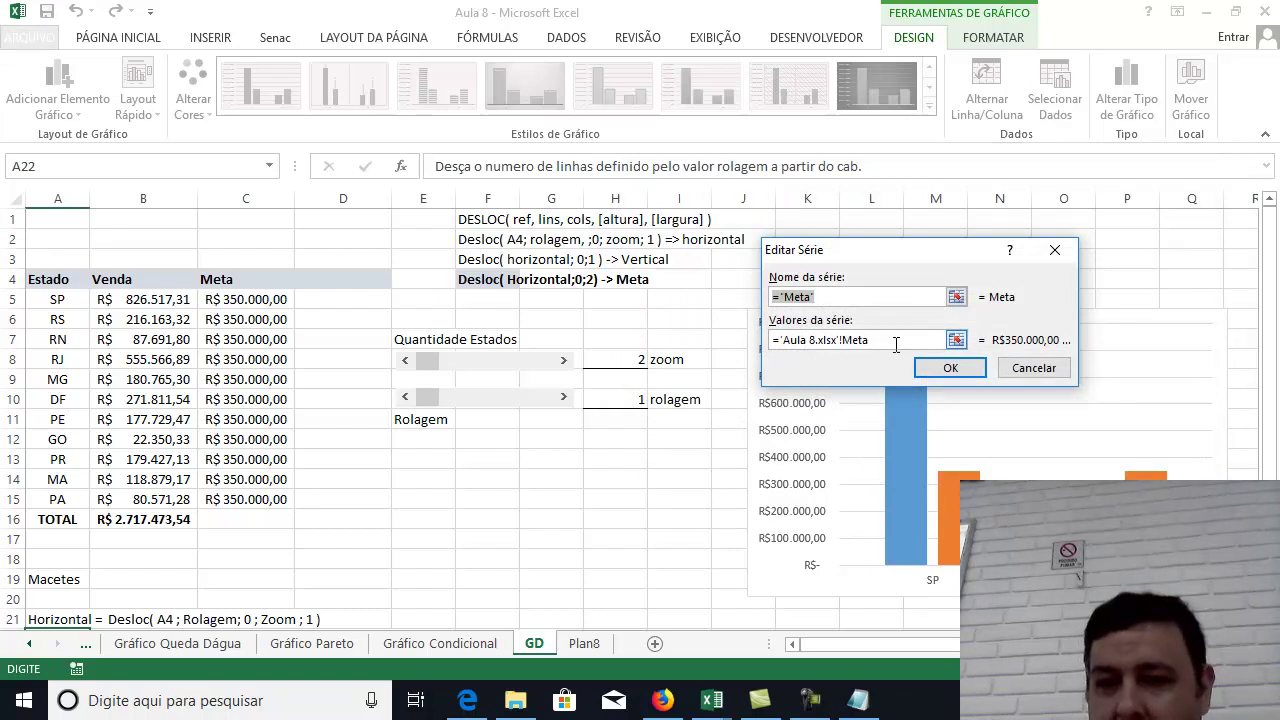
pyautogui.click(780, 340)
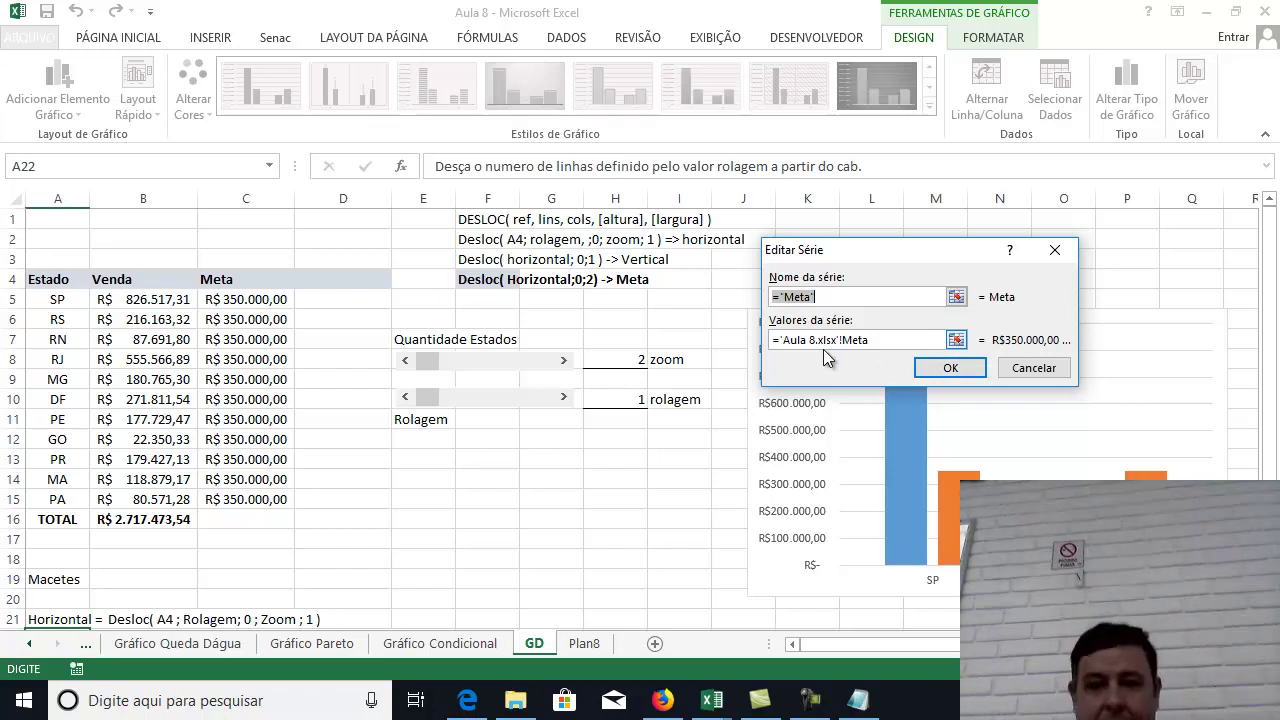
pyautogui.click(1029, 367)
pyautogui.click(978, 331)
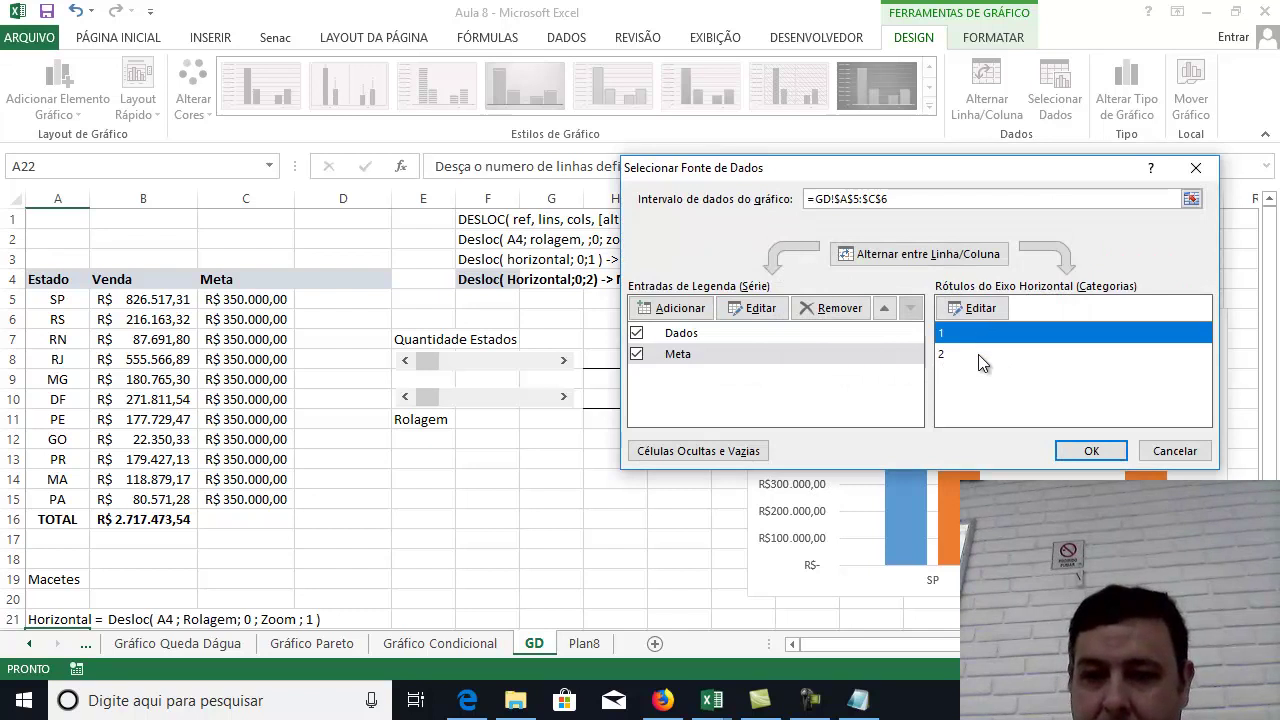
pyautogui.click(978, 354)
pyautogui.click(978, 335)
pyautogui.click(975, 358)
pyautogui.click(968, 330)
pyautogui.click(968, 352)
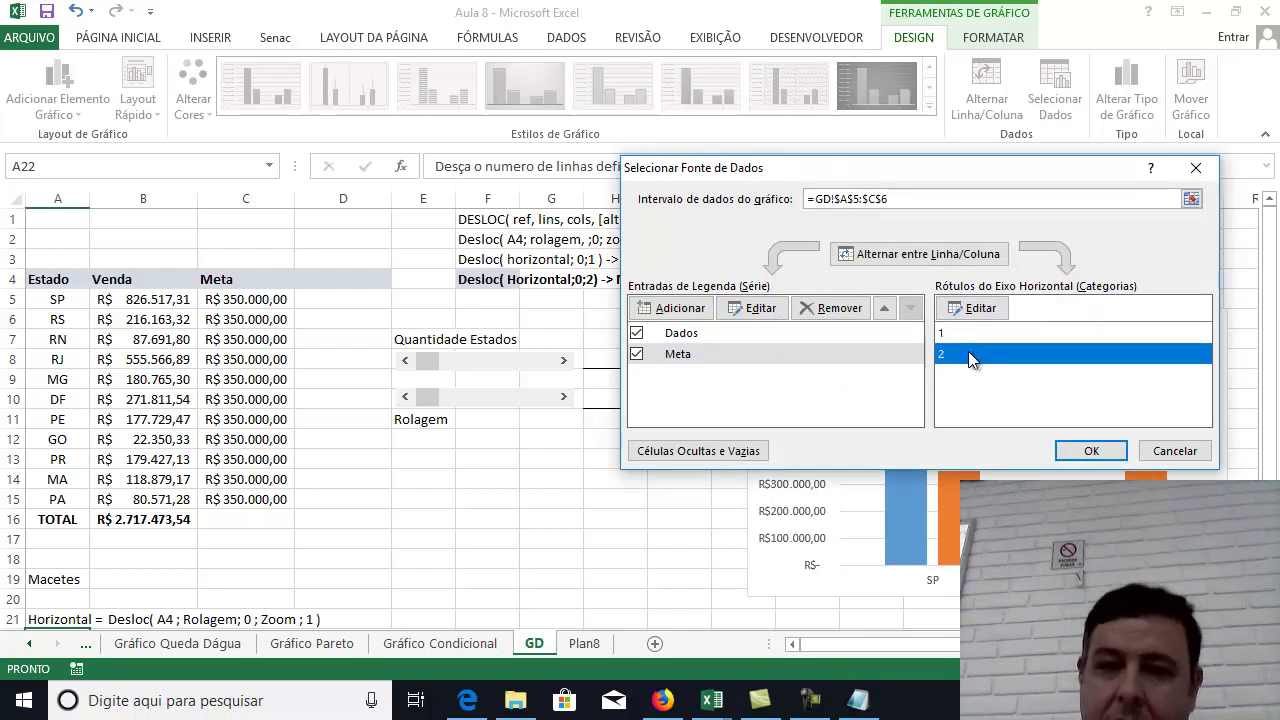
pyautogui.click(1195, 168)
# Move the existing chart aside, starting around column N, and insert an empty 2D clustered column chart from cell K10.
pyautogui.moveTo(849, 309); pyautogui.dragTo(1055, 272)
pyautogui.click(800, 402)
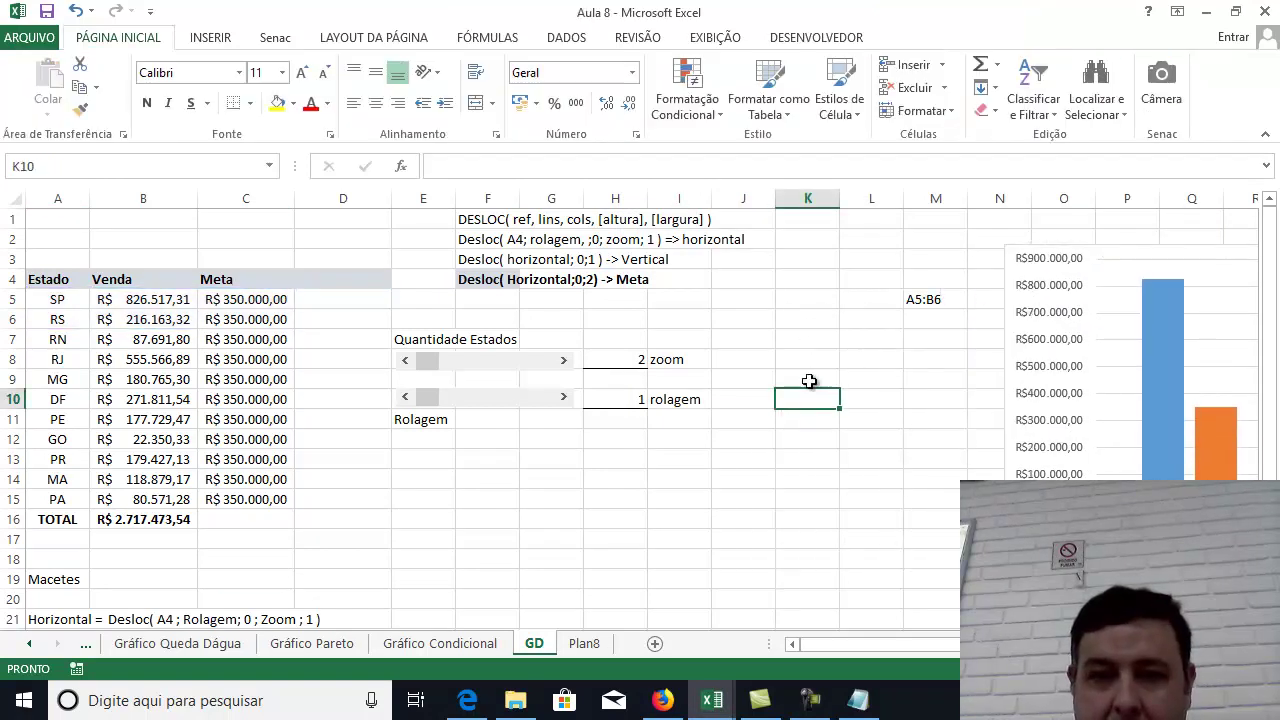
pyautogui.click(211, 37)
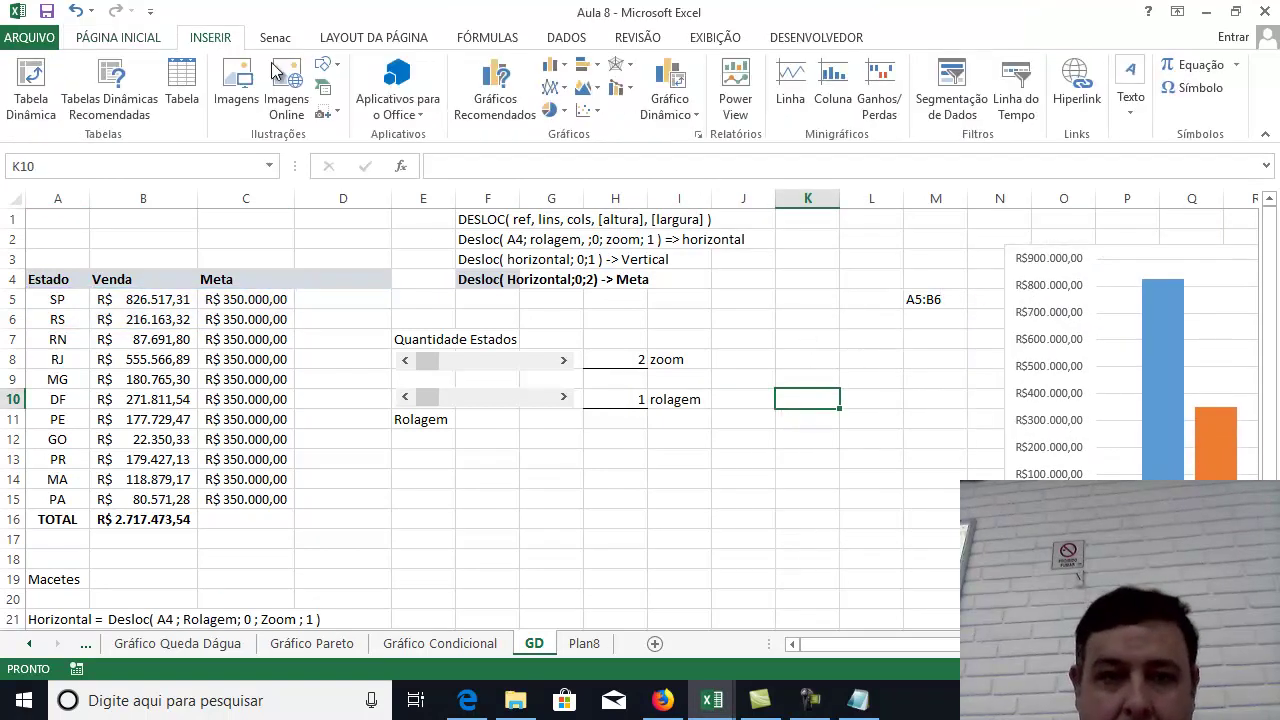
pyautogui.click(548, 64)
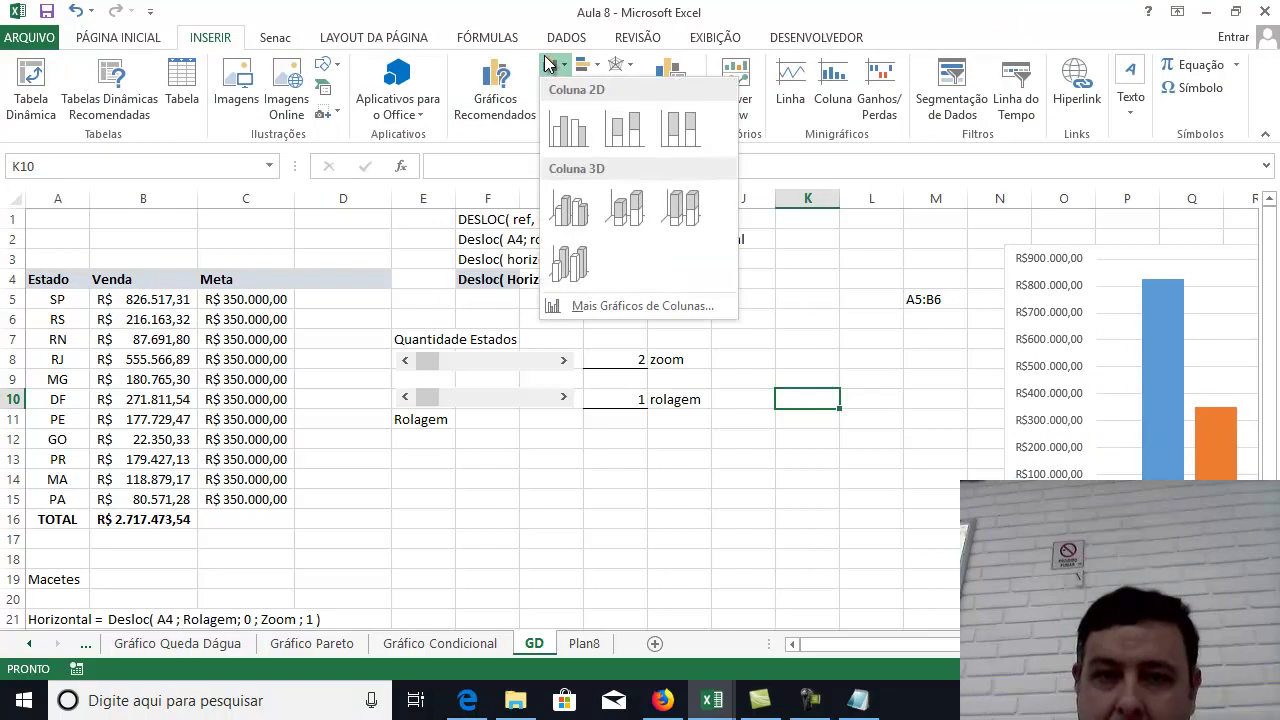
pyautogui.click(569, 129)
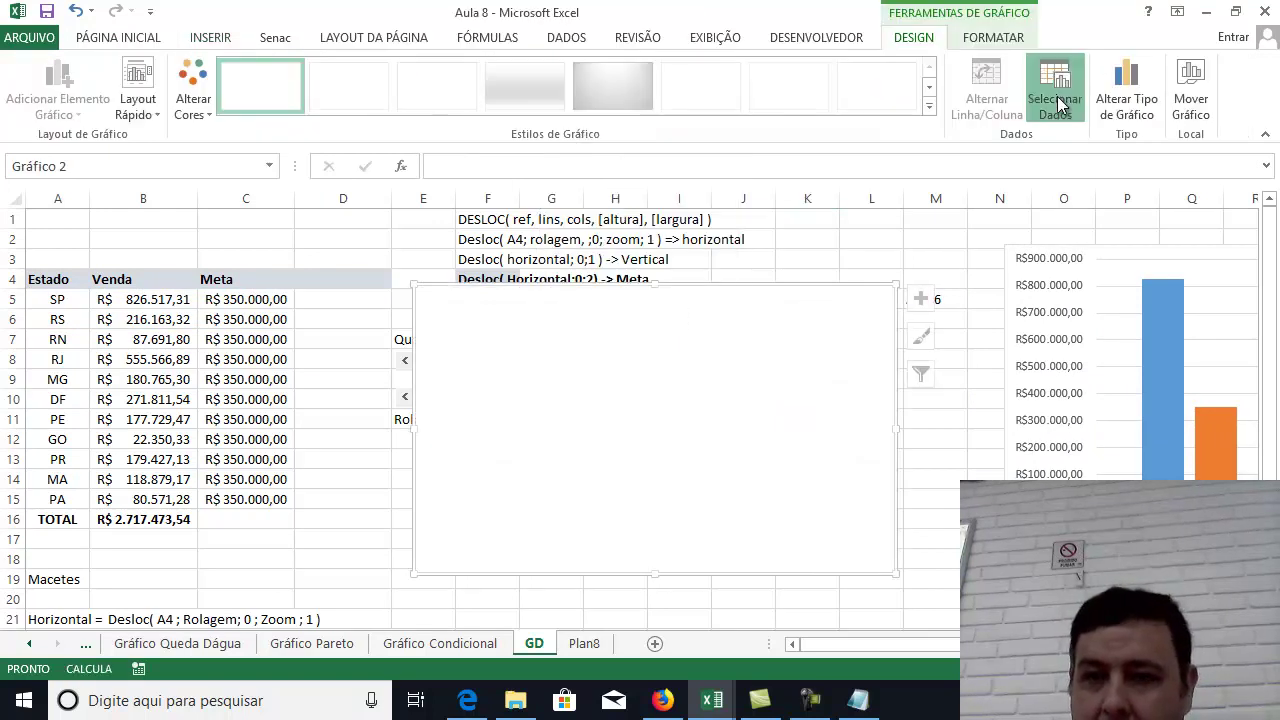
# Add a data series named Dados to the empty chart with the values reference =GD!Vertical.
pyautogui.click(1055, 98)
pyautogui.click(672, 308)
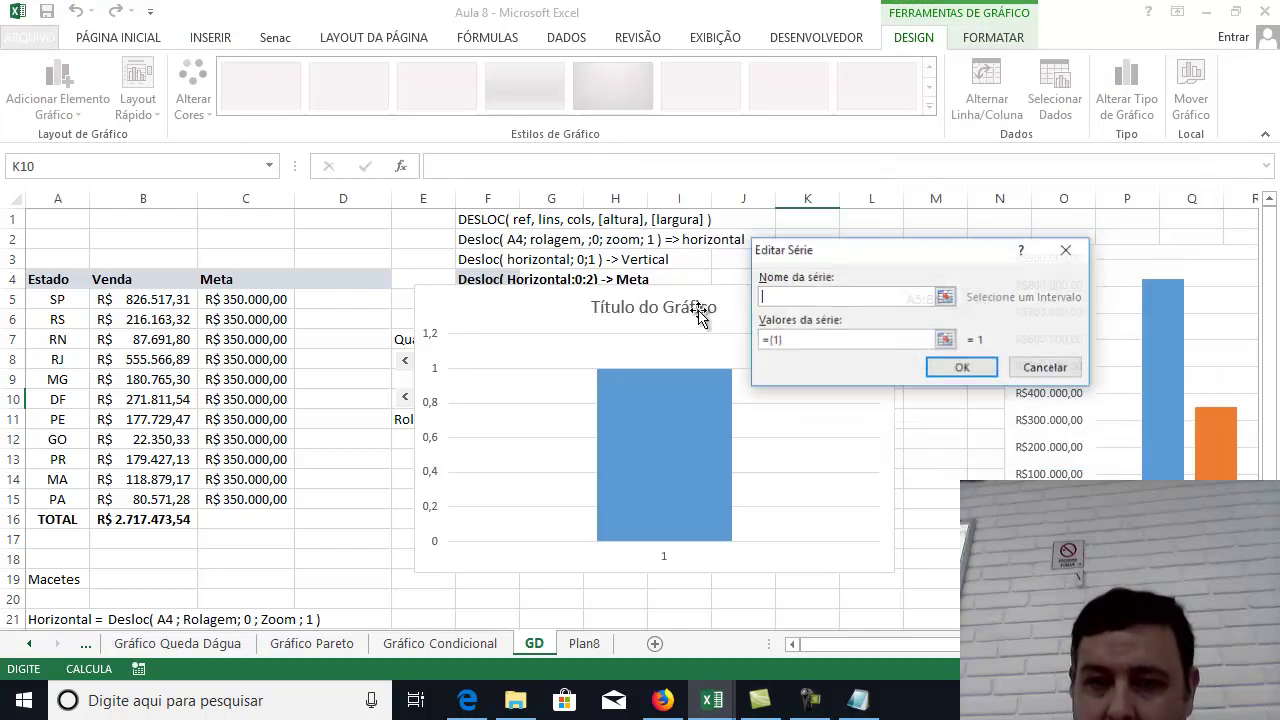
pyautogui.write('Dados')
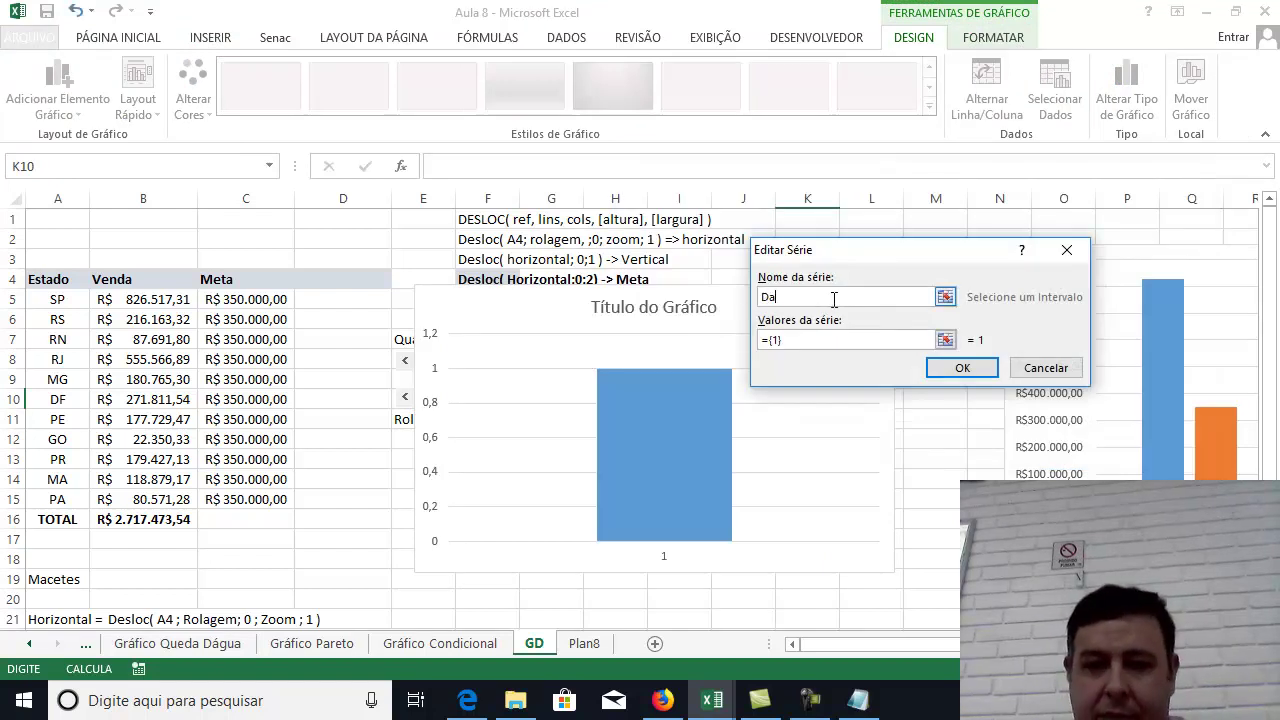
pyautogui.click(841, 338)
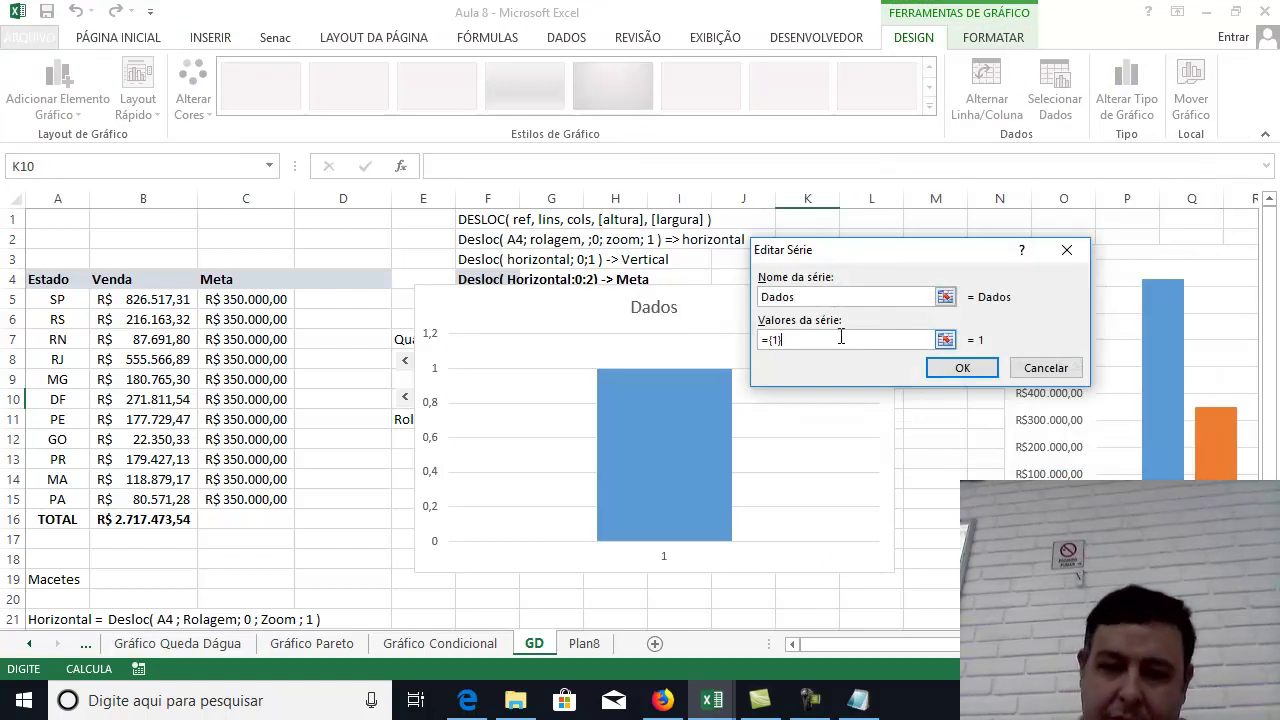
pyautogui.press('BackSpace')
pyautogui.press('BackSpace')
pyautogui.press('BackSpace')
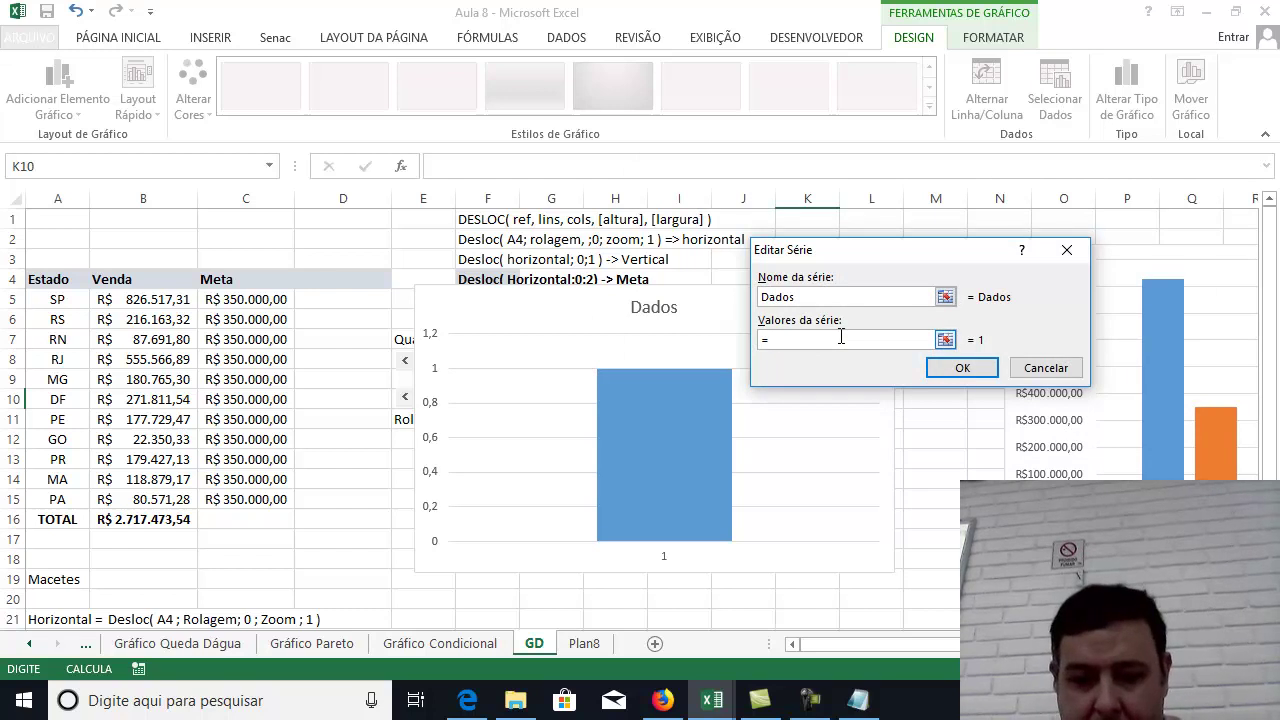
pyautogui.write('GD')
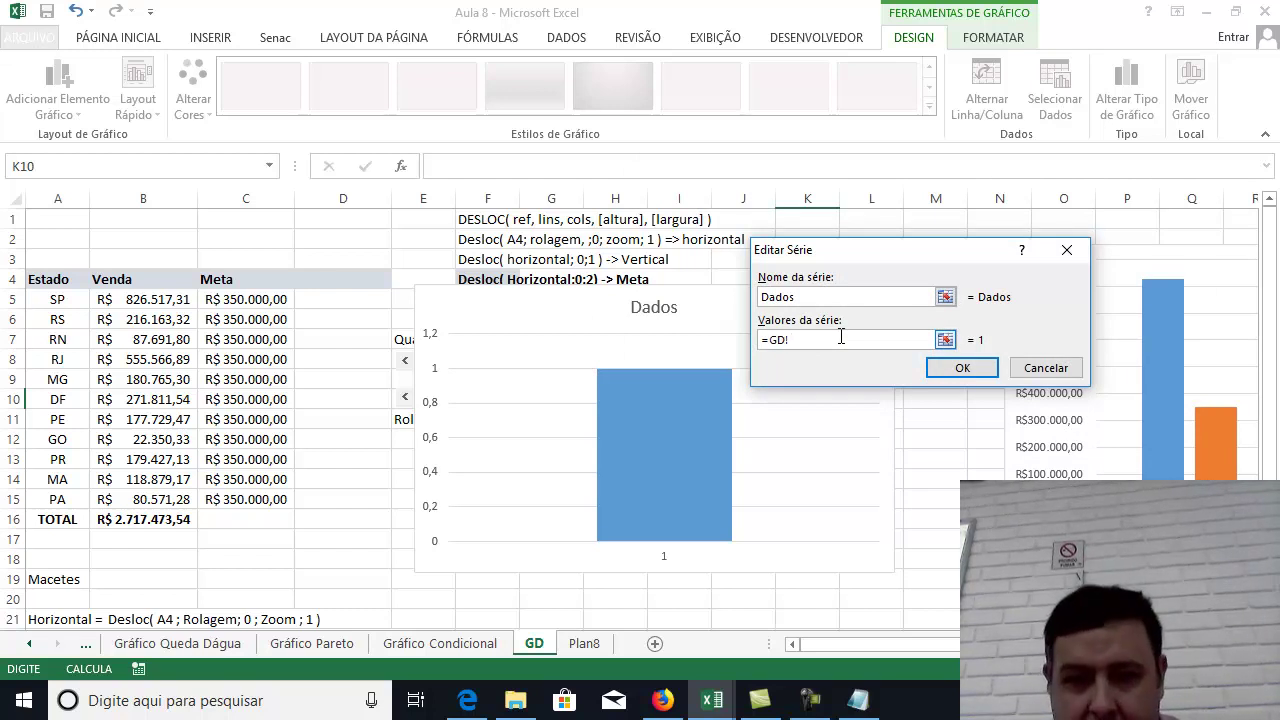
pyautogui.write('!Vertical')
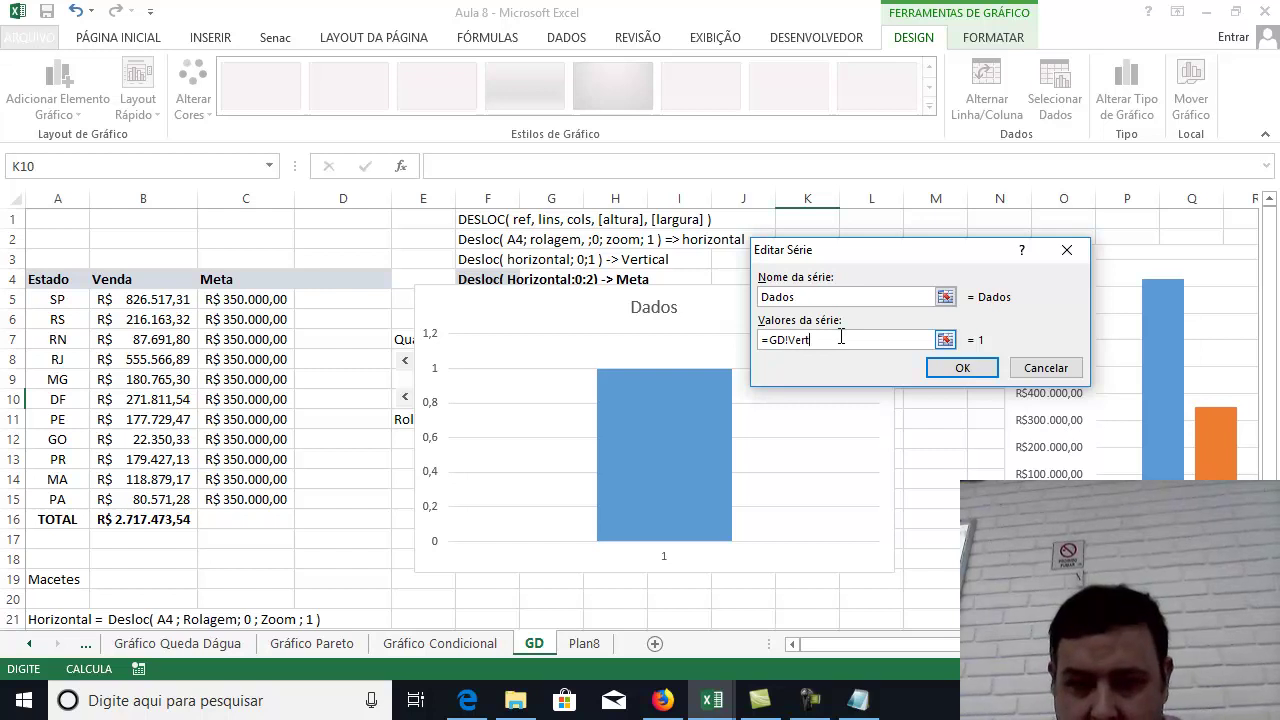
pyautogui.click(963, 370)
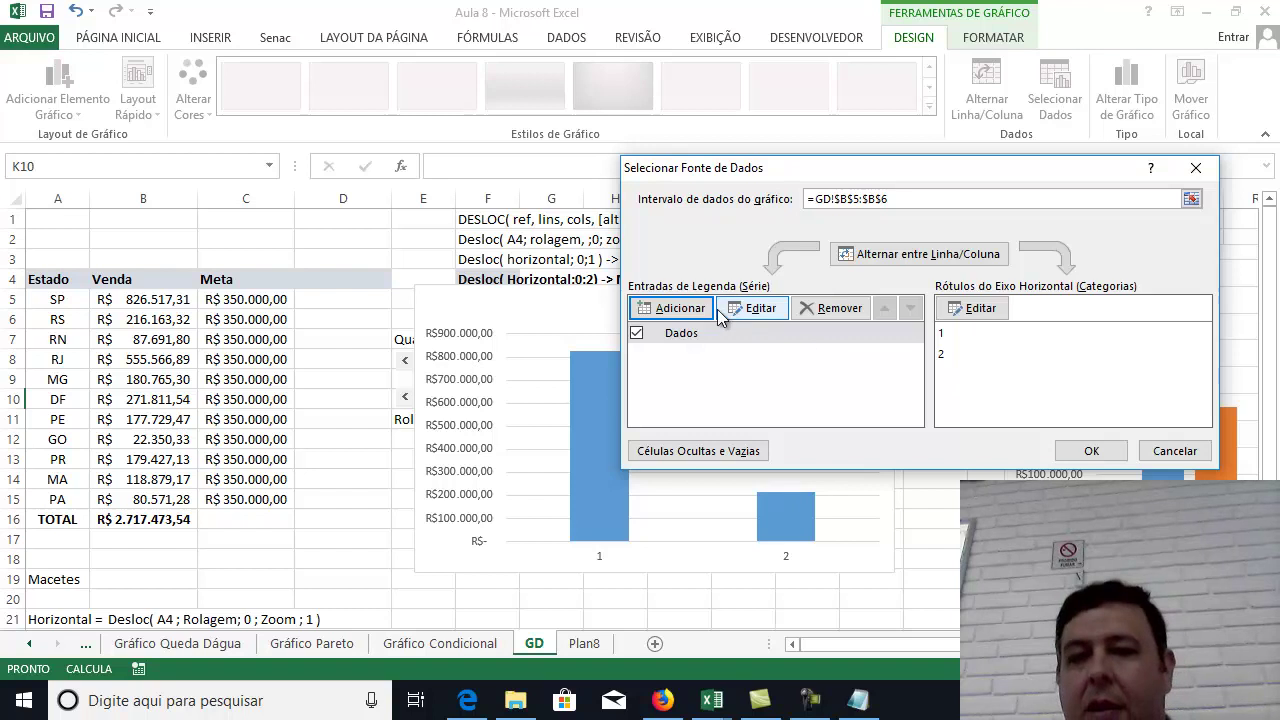
# Add a second series named Meta with the values reference =GD!meta and apply the new chart's data source.
pyautogui.click(680, 312)
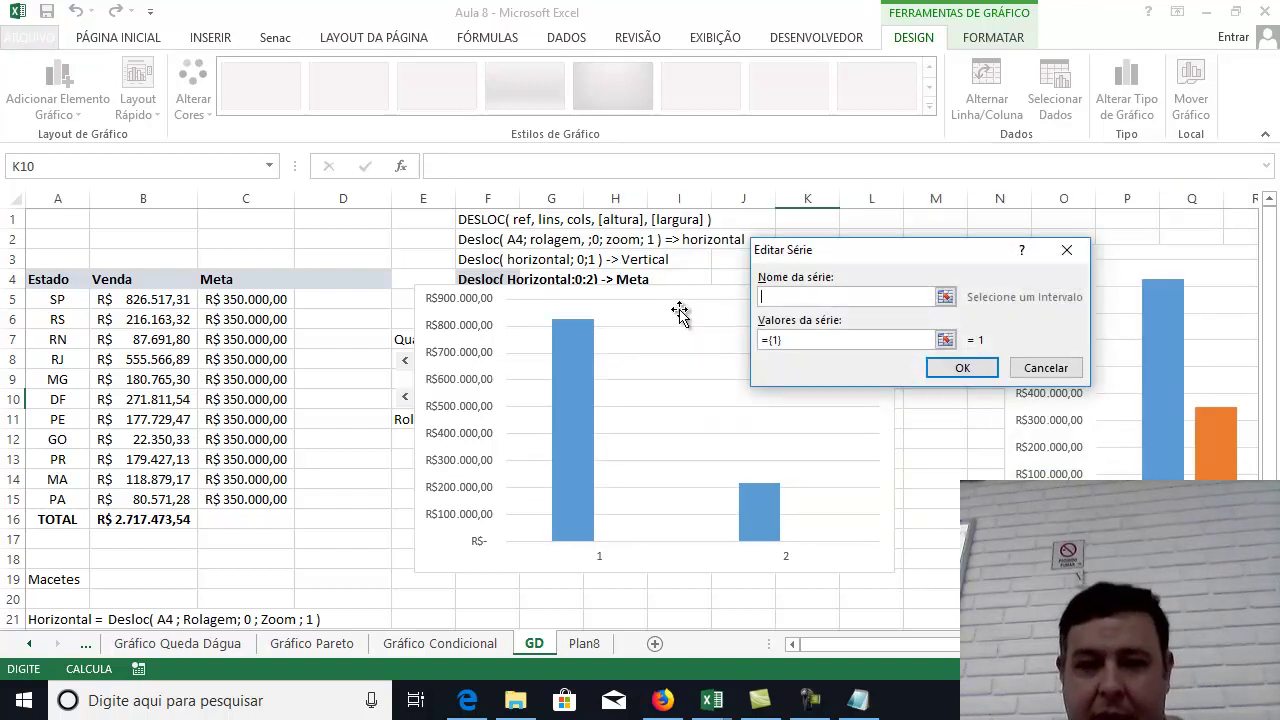
pyautogui.write('Meta')
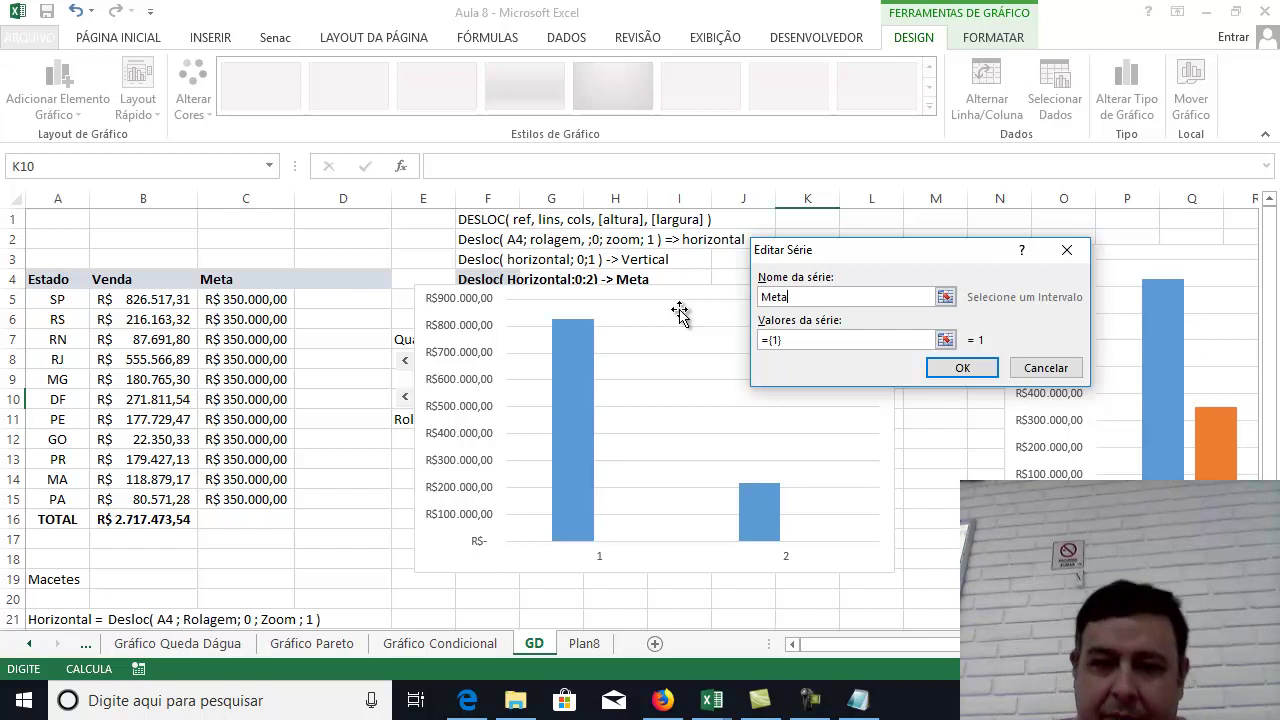
pyautogui.click(812, 339)
pyautogui.press('BackSpace')
pyautogui.press('BackSpace')
pyautogui.write('GD')
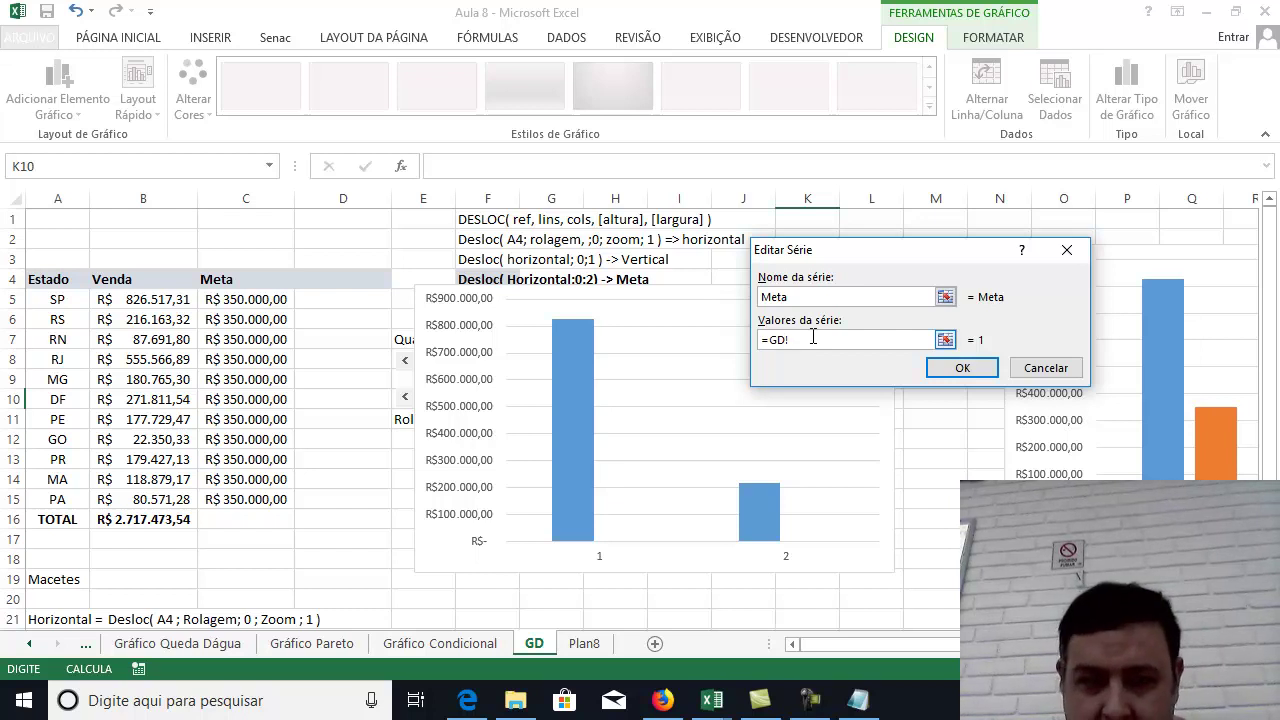
pyautogui.write('!meta')
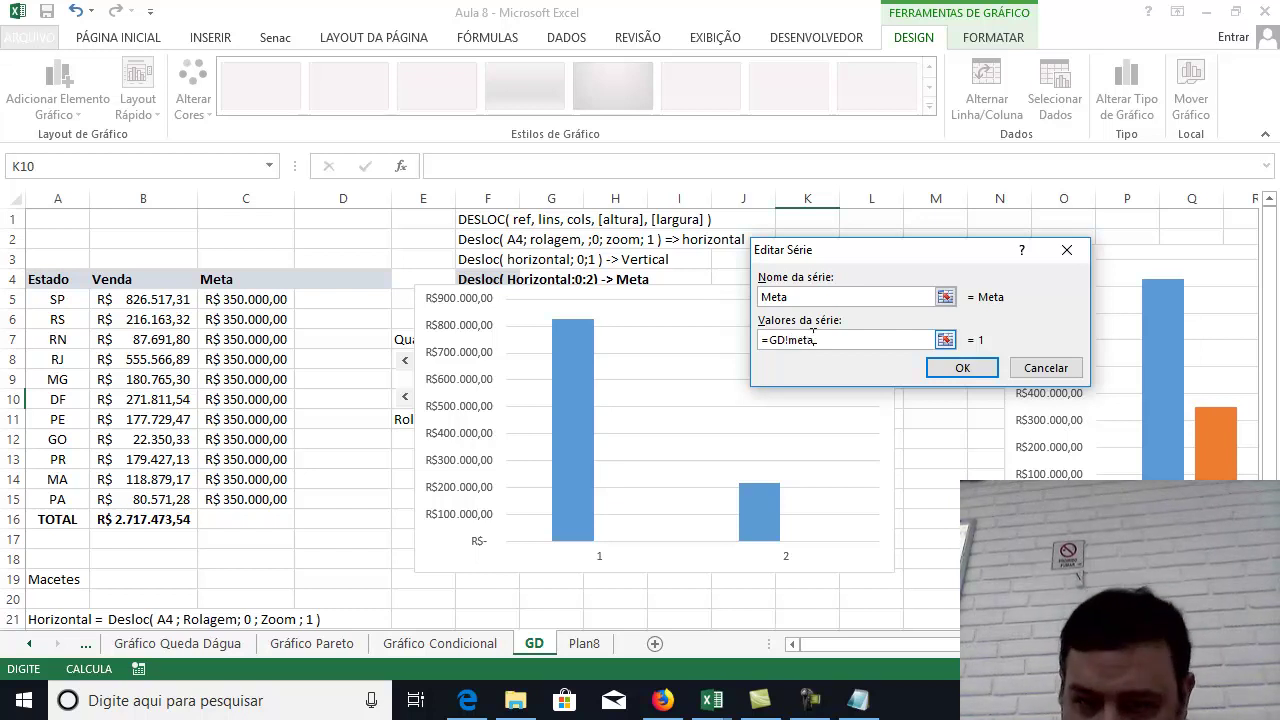
pyautogui.click(962, 368)
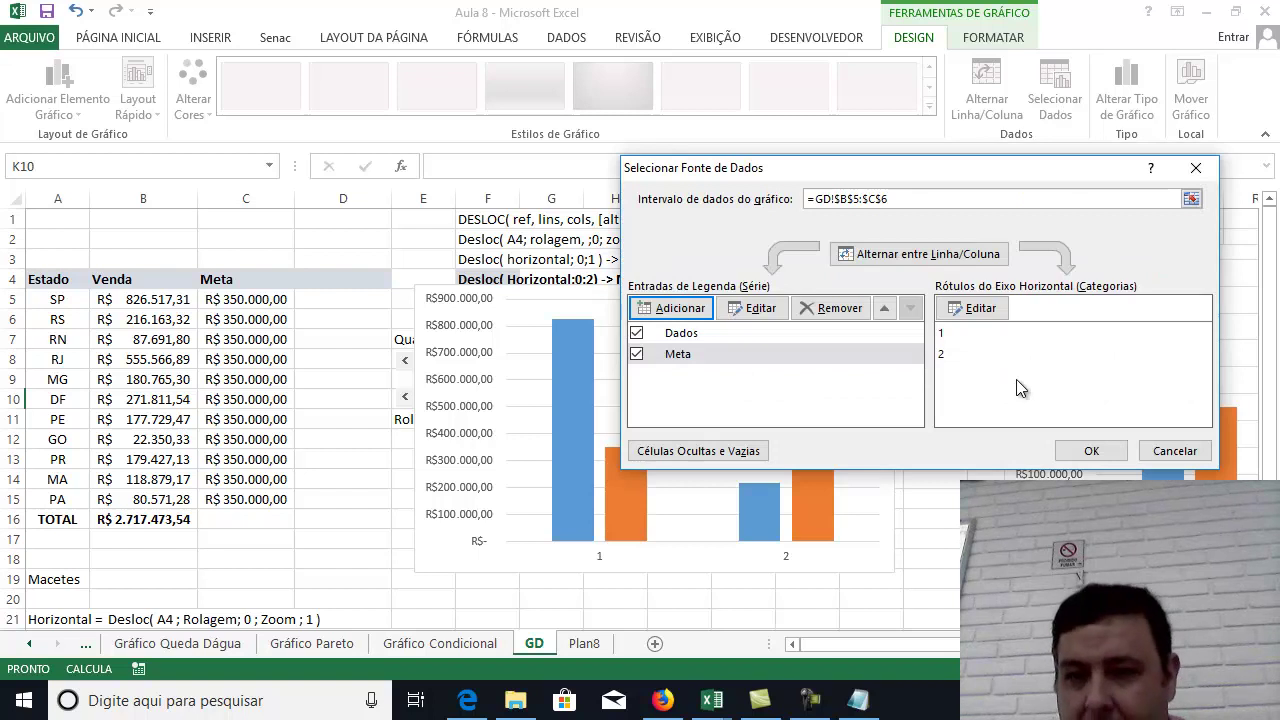
pyautogui.click(1056, 457)
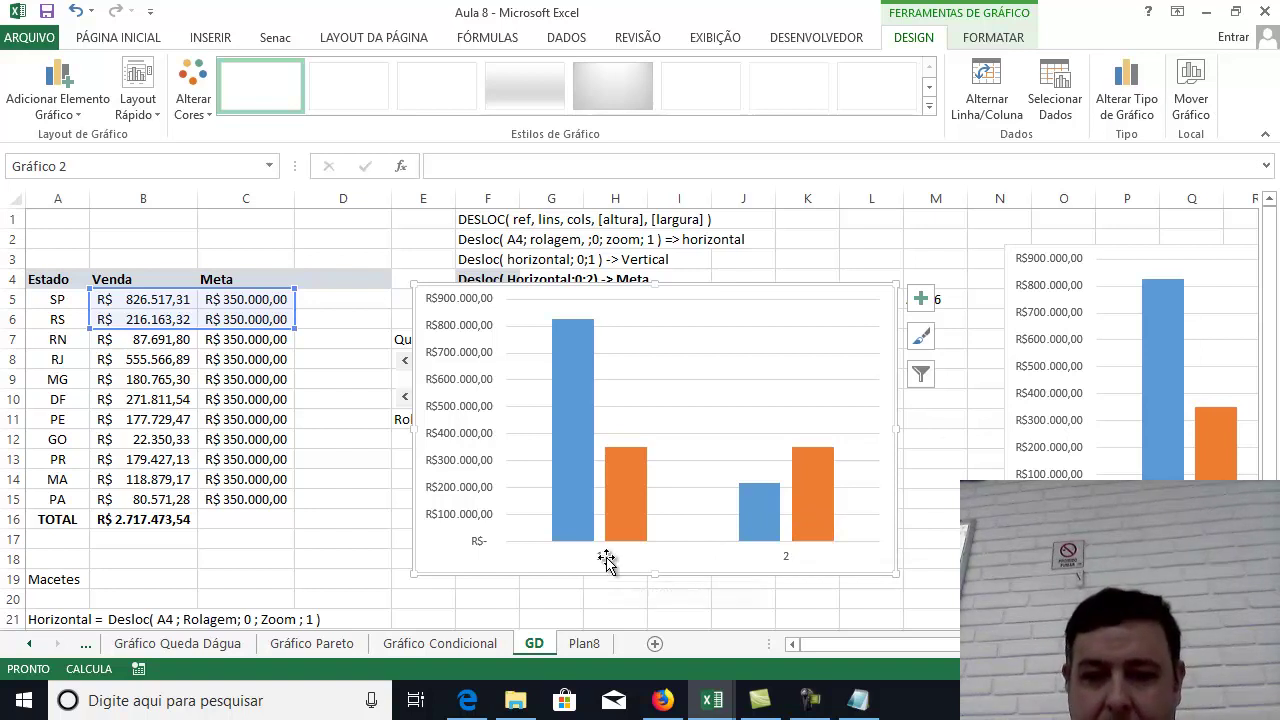
# Set the new chart's horizontal axis labels to the named range GD!horizontal and apply the data source.
pyautogui.click(1055, 105)
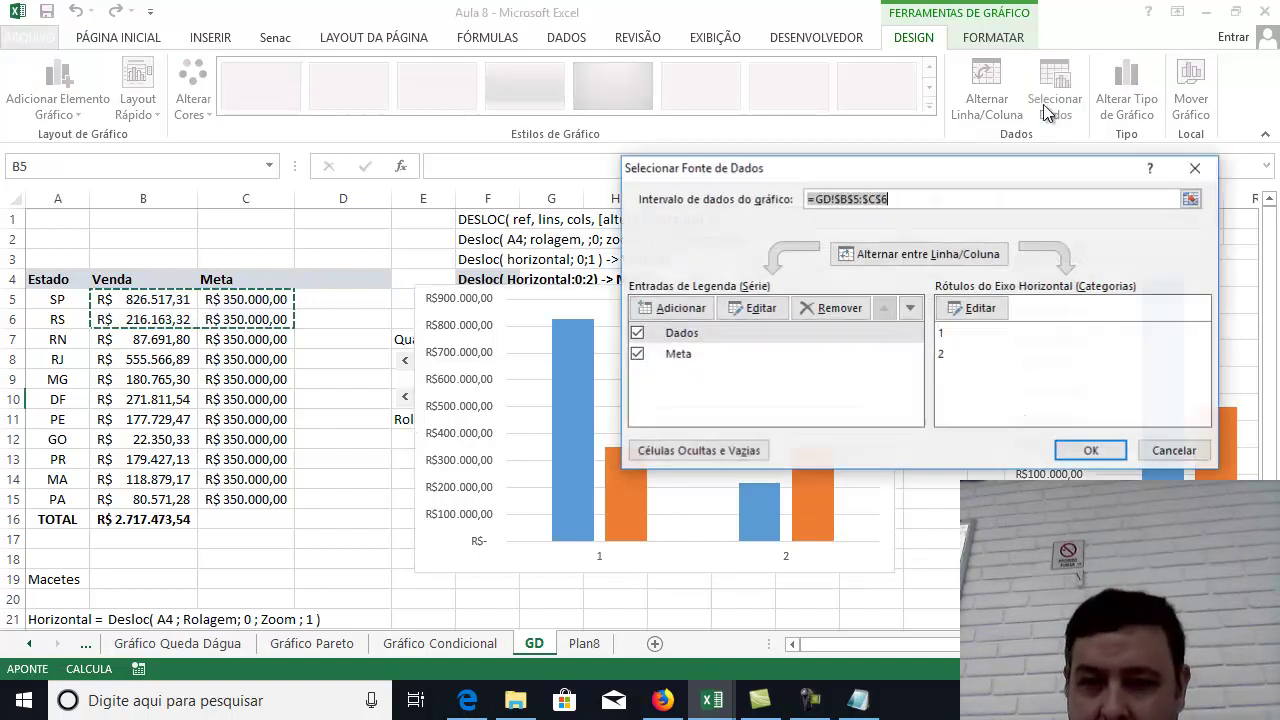
pyautogui.click(974, 308)
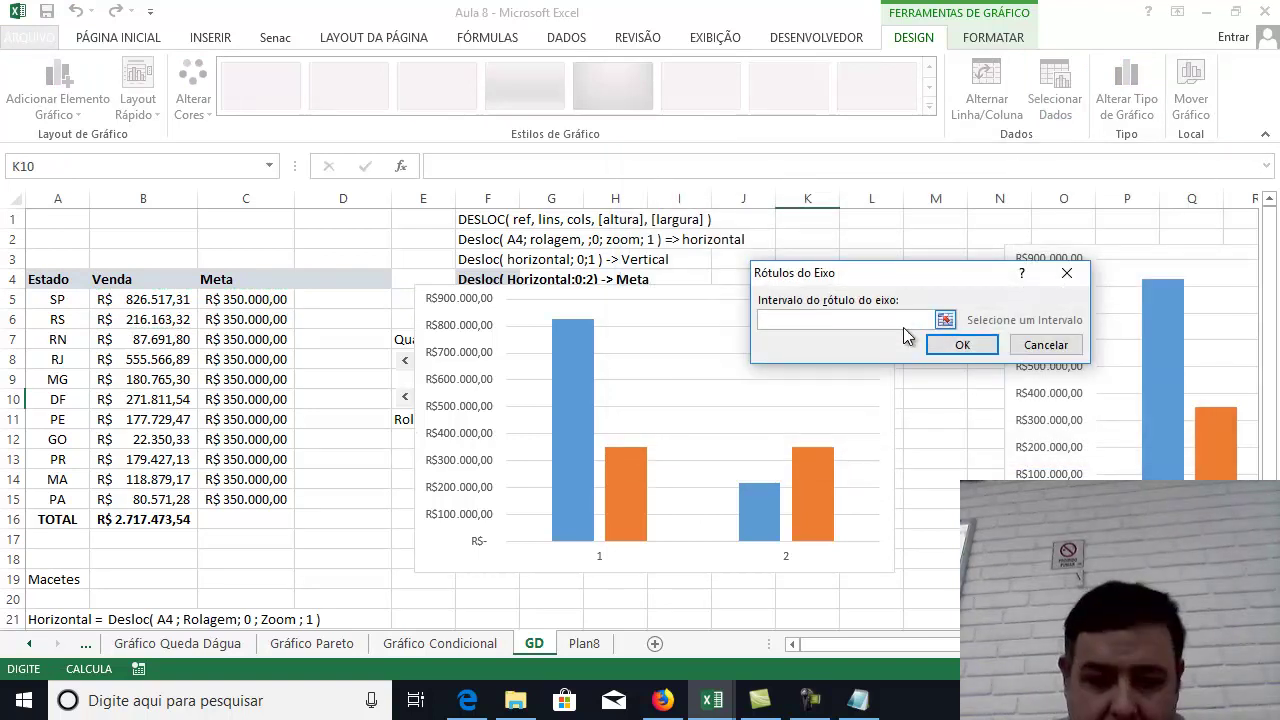
pyautogui.write('horiz')
pyautogui.press('BackSpace')
pyautogui.press('BackSpace')
pyautogui.press('BackSpace')
pyautogui.press('BackSpace')
pyautogui.press('BackSpace')
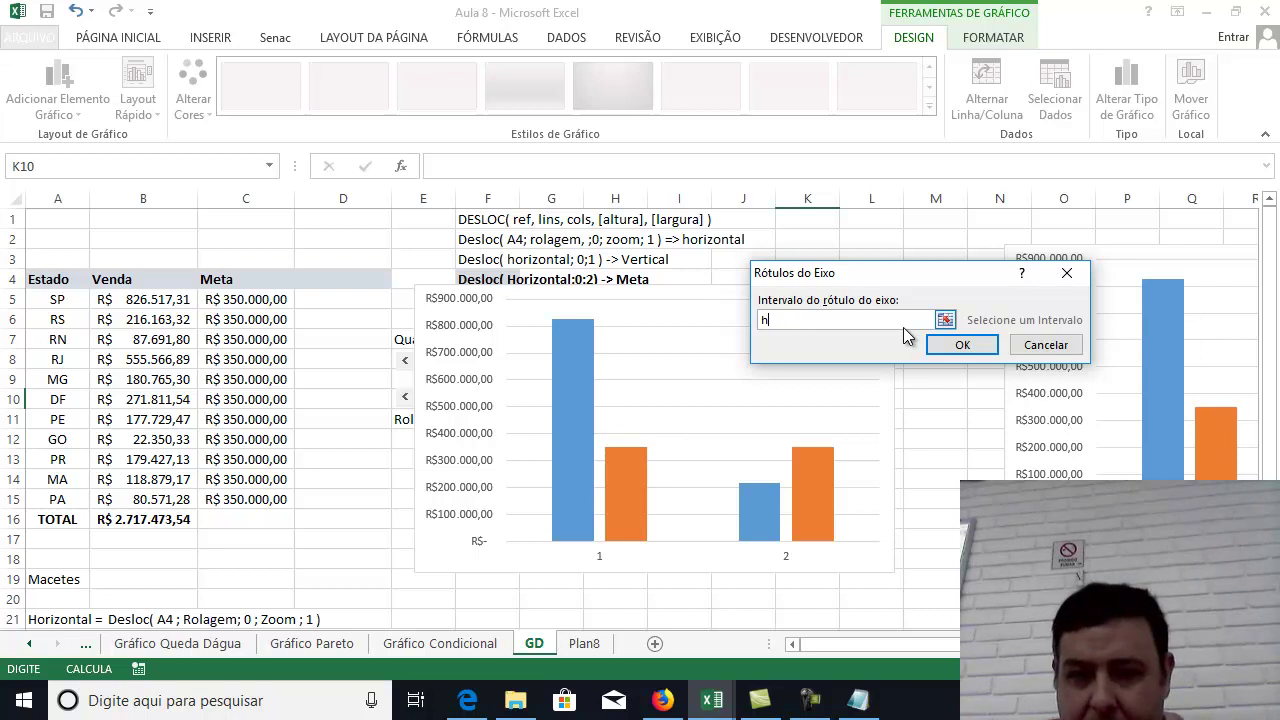
pyautogui.write('GD')
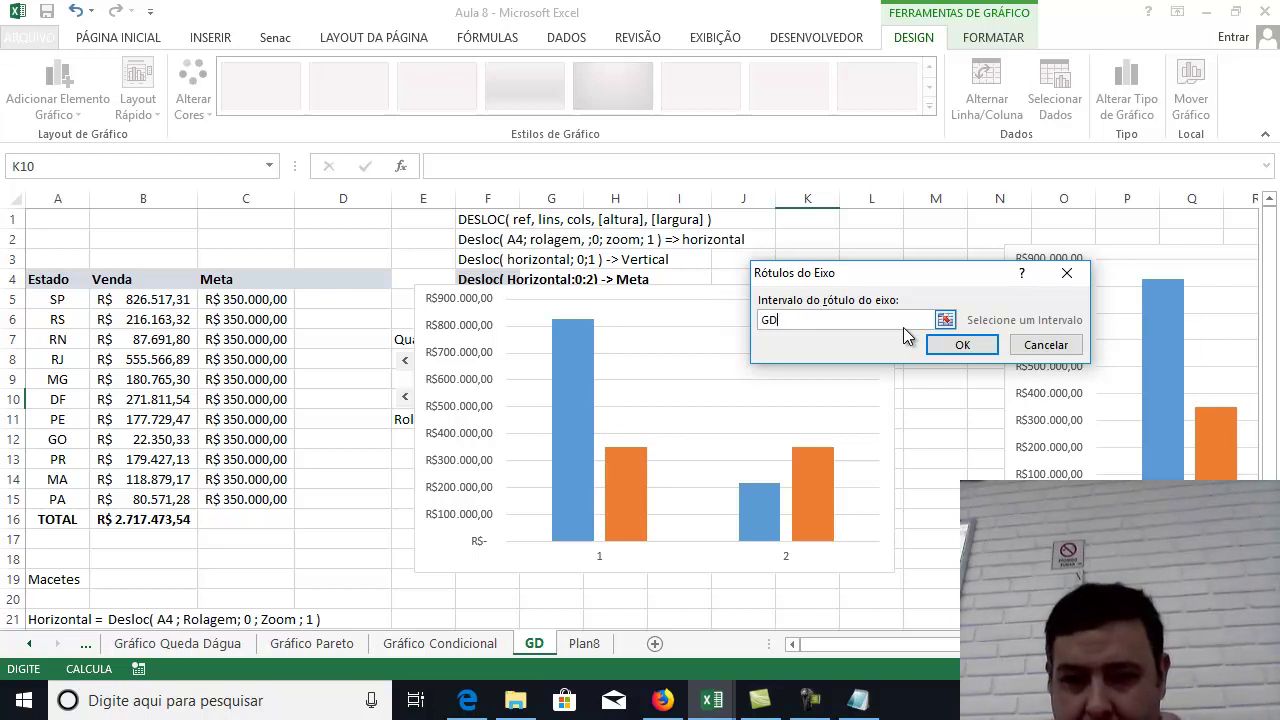
pyautogui.write('!horiz')
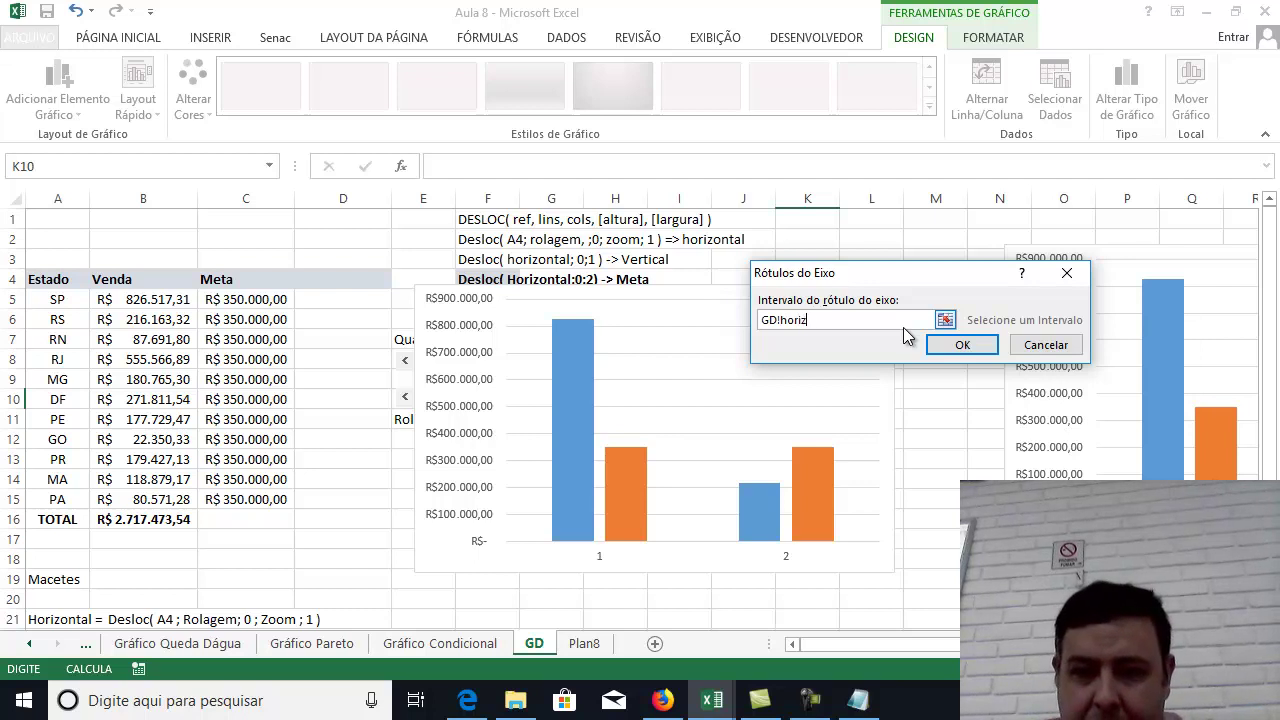
pyautogui.write('ontal')
pyautogui.click(963, 345)
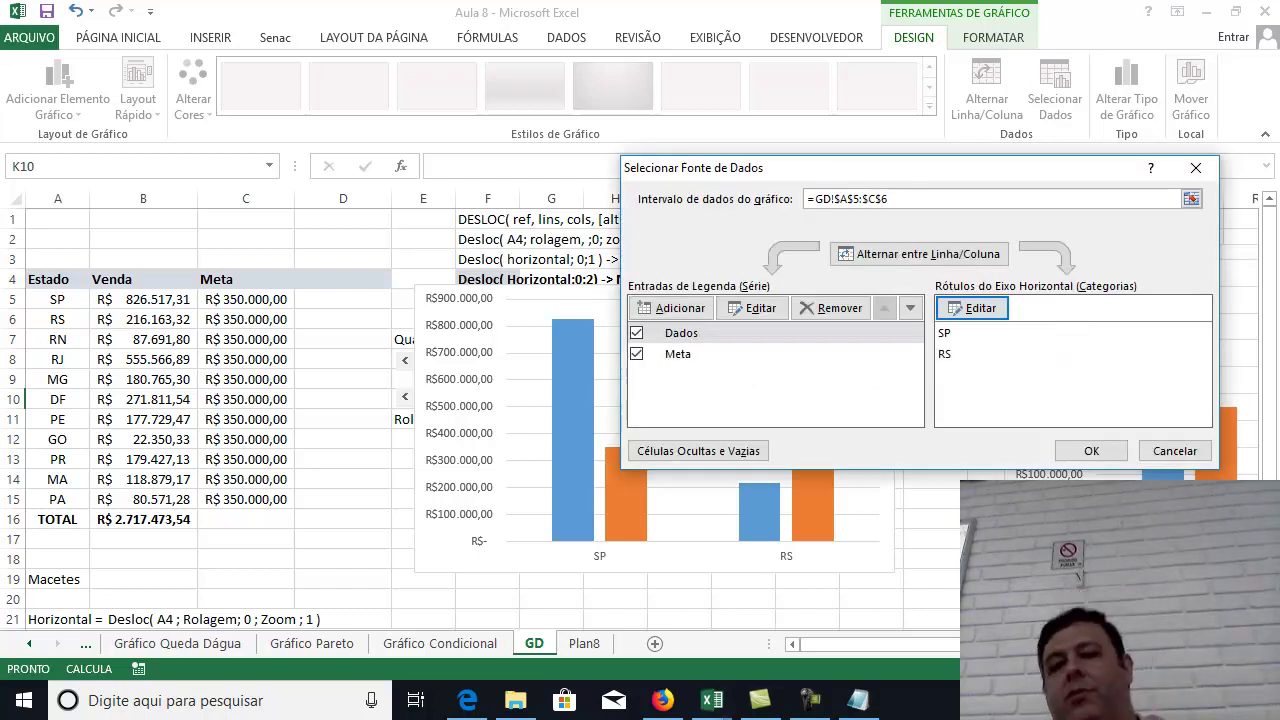
pyautogui.click(1085, 449)
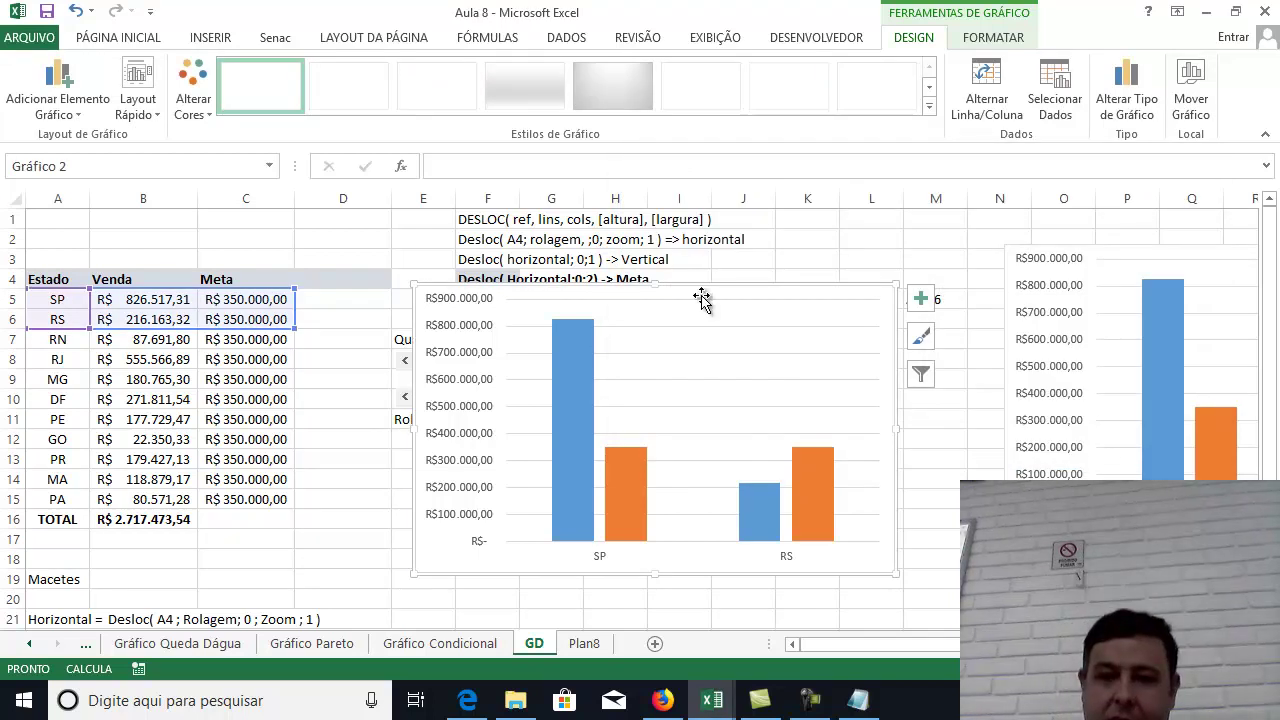
# Move the new chart off the scroll bars, test the Quantidade Estados and Rolagem bars, and return them to 2 and 1.
pyautogui.moveTo(706, 291); pyautogui.dragTo(926, 256)
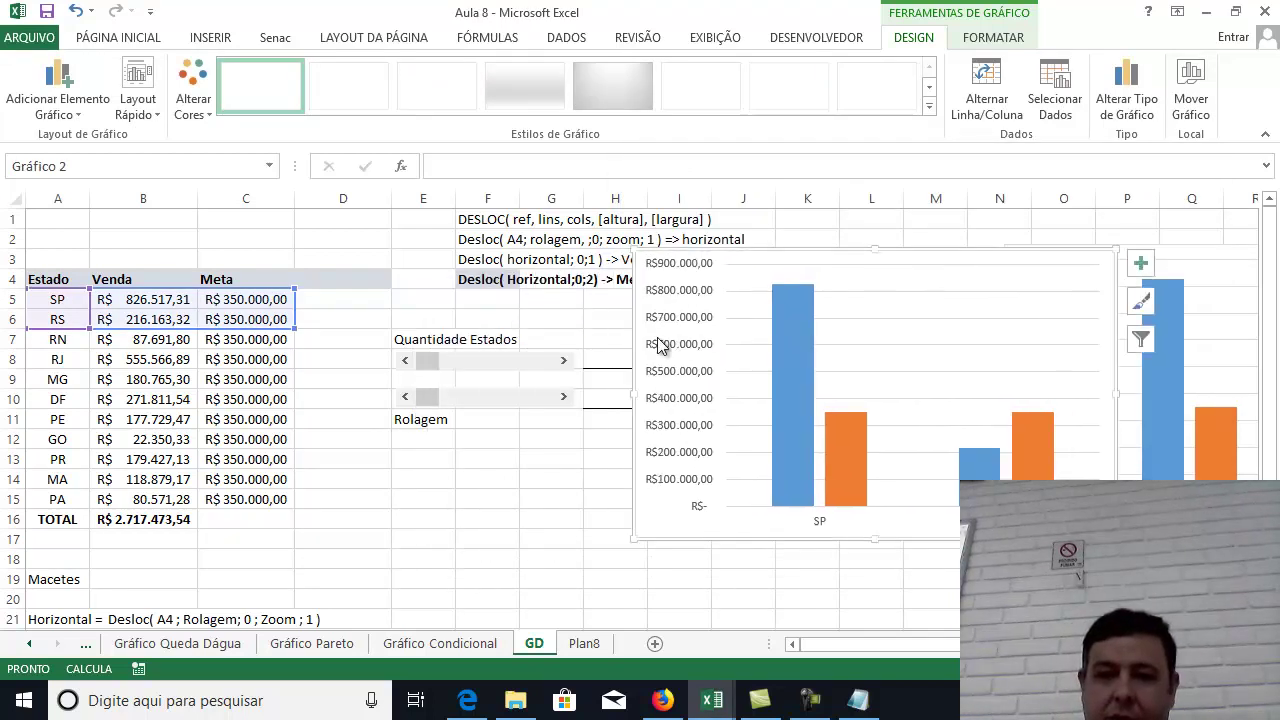
pyautogui.click(565, 361)
pyautogui.click(564, 398)
pyautogui.click(564, 398)
pyautogui.click(408, 414)
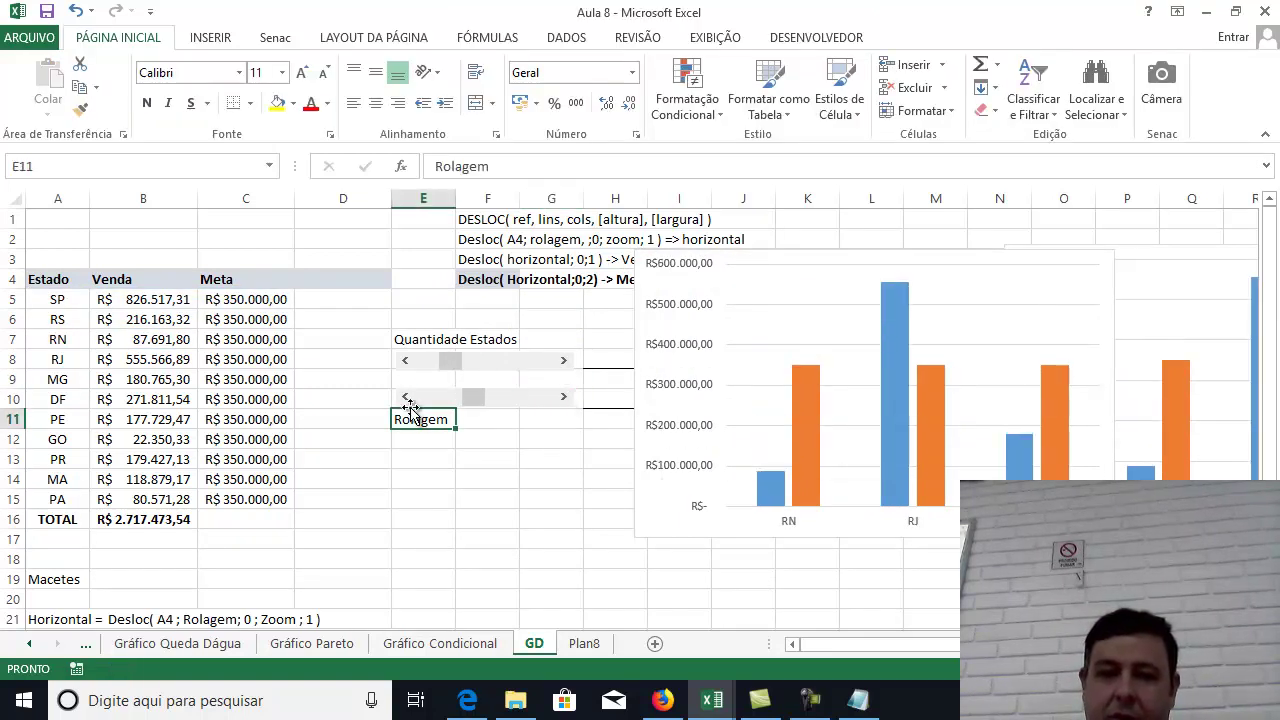
pyautogui.click(405, 397)
pyautogui.click(405, 397)
pyautogui.click(406, 361)
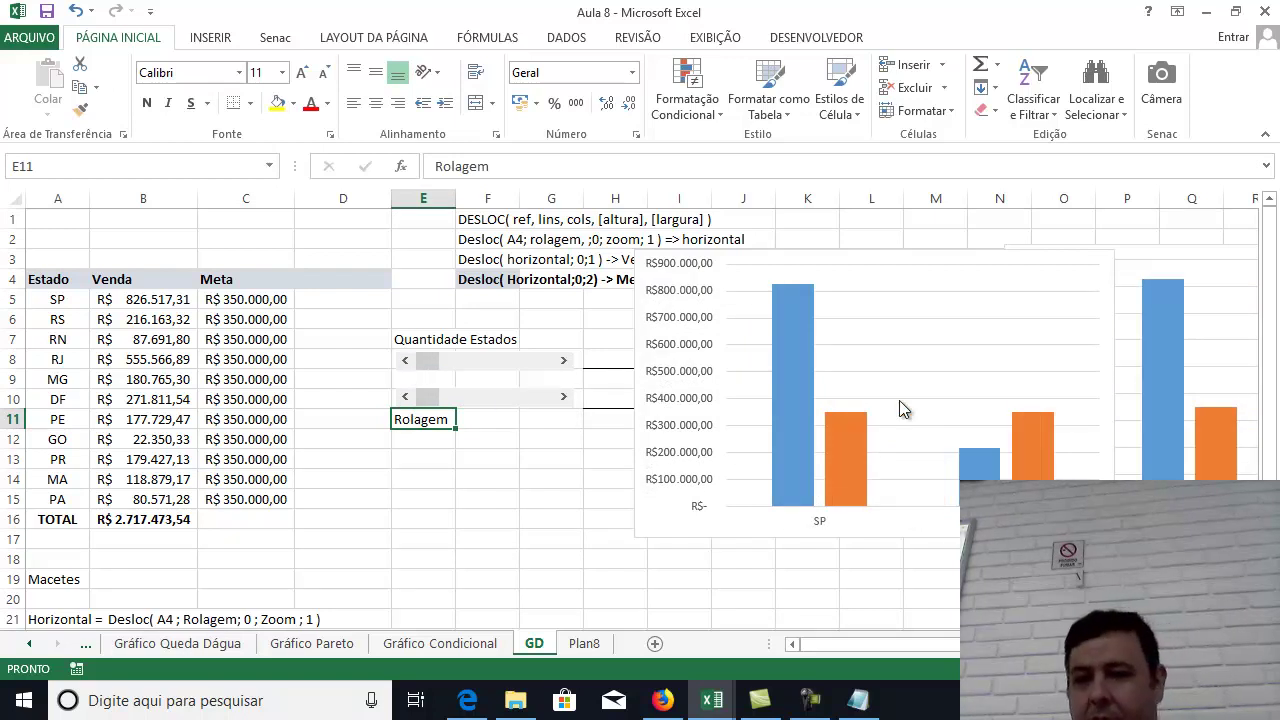
# Delete the new practice chart and move the original chart back beside the zoom and rolagem cells, starting around column J.
pyautogui.click(1065, 252)
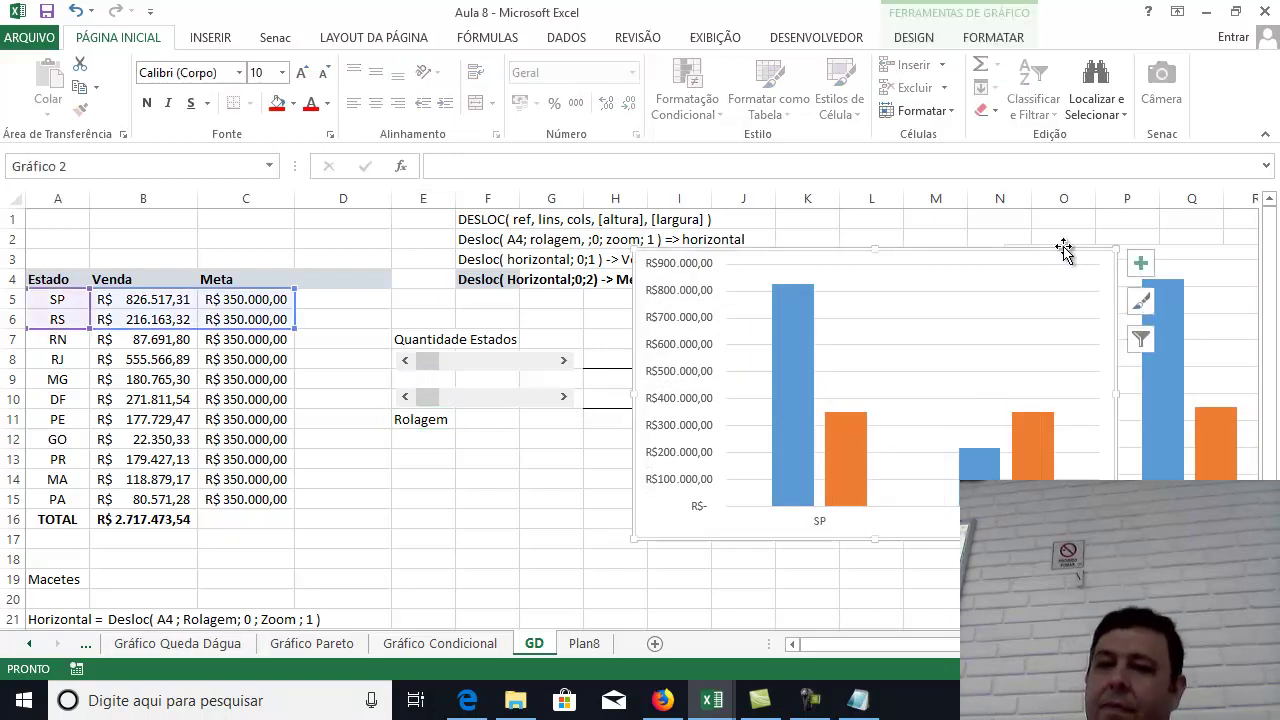
pyautogui.press('Delete')
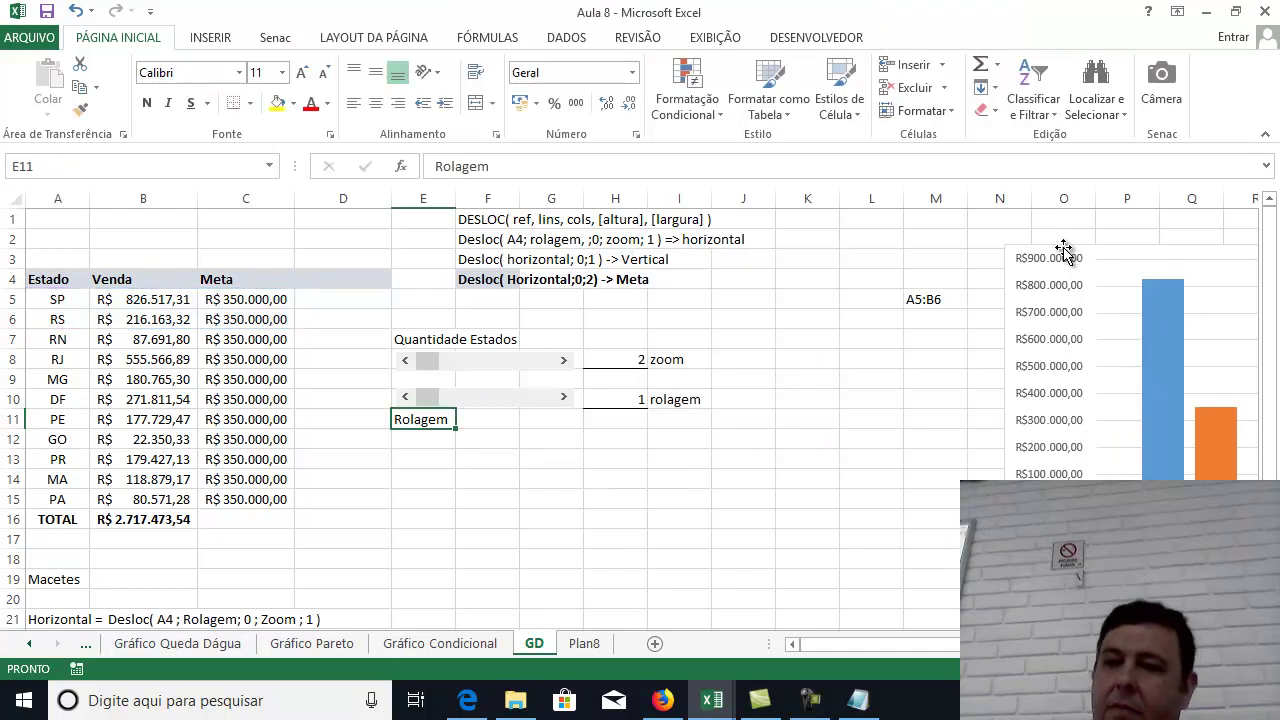
pyautogui.click(1065, 252)
pyautogui.moveTo(1065, 252); pyautogui.dragTo(747, 280)
pyautogui.click(635, 477)
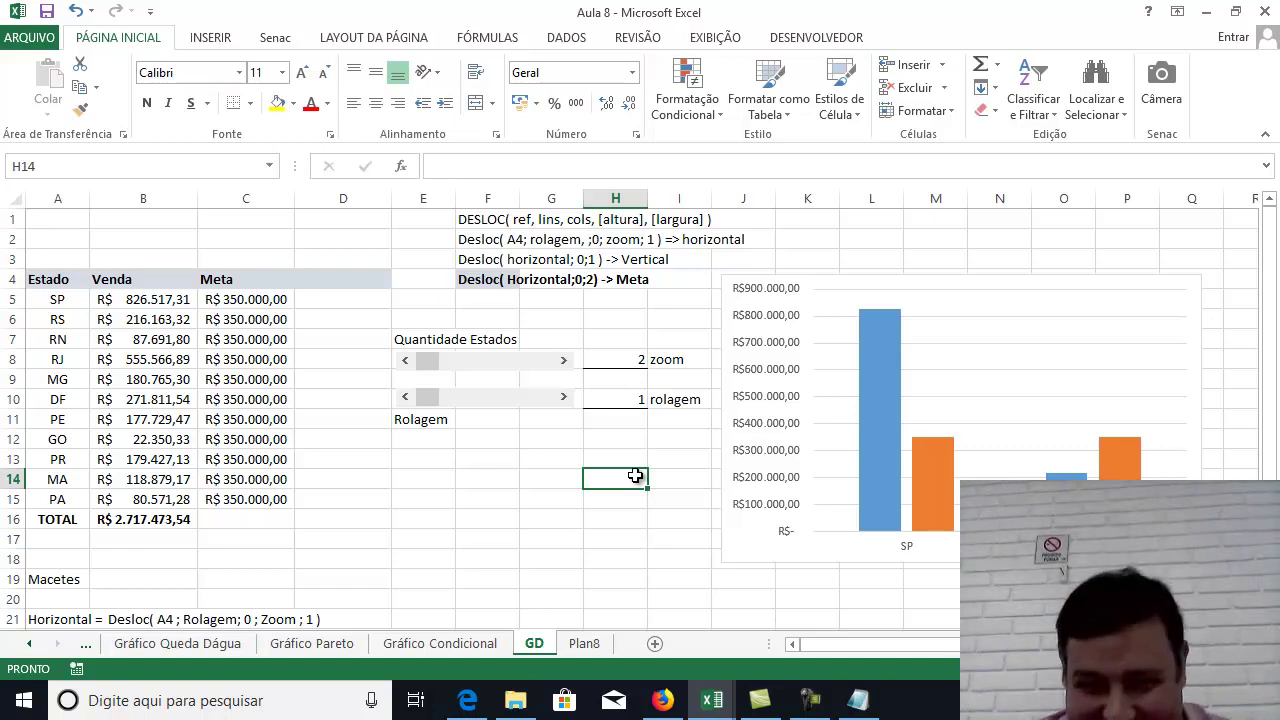
# Deselect the chart area by selecting an empty cell on the GD sheet and save the Aula 8 workbook.
pyautogui.click(424, 502)
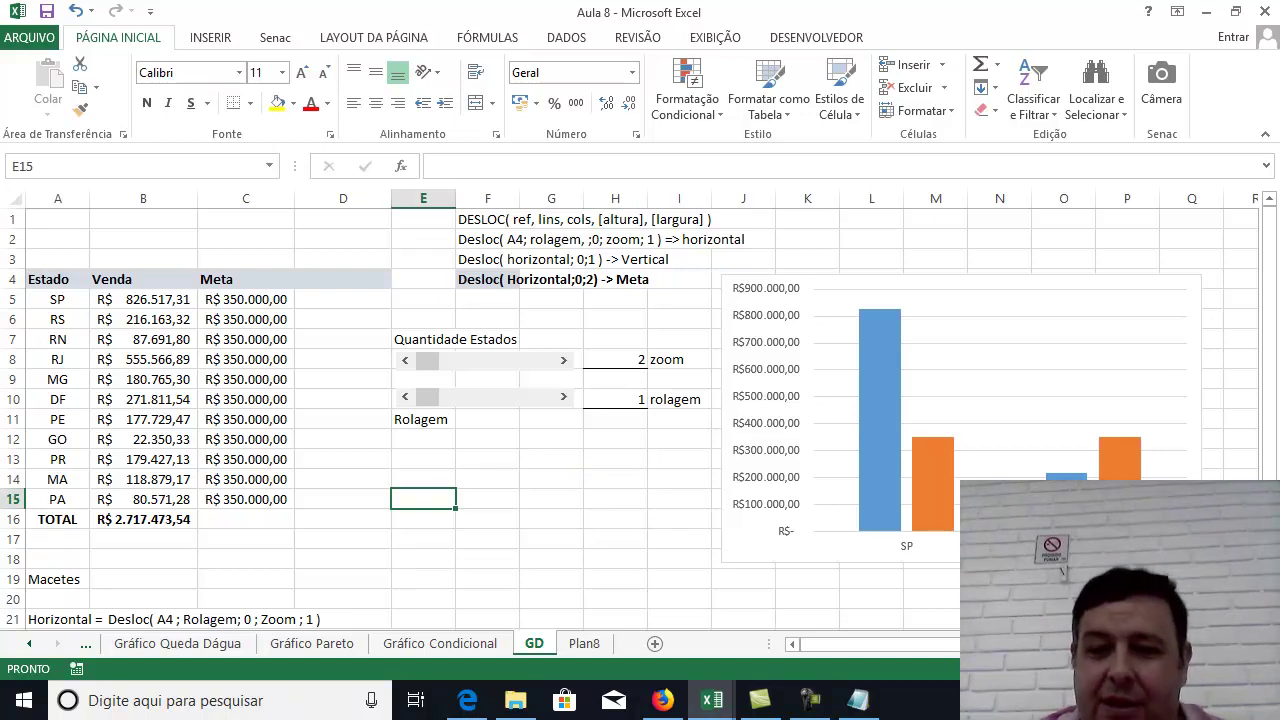
pyautogui.click(48, 12)
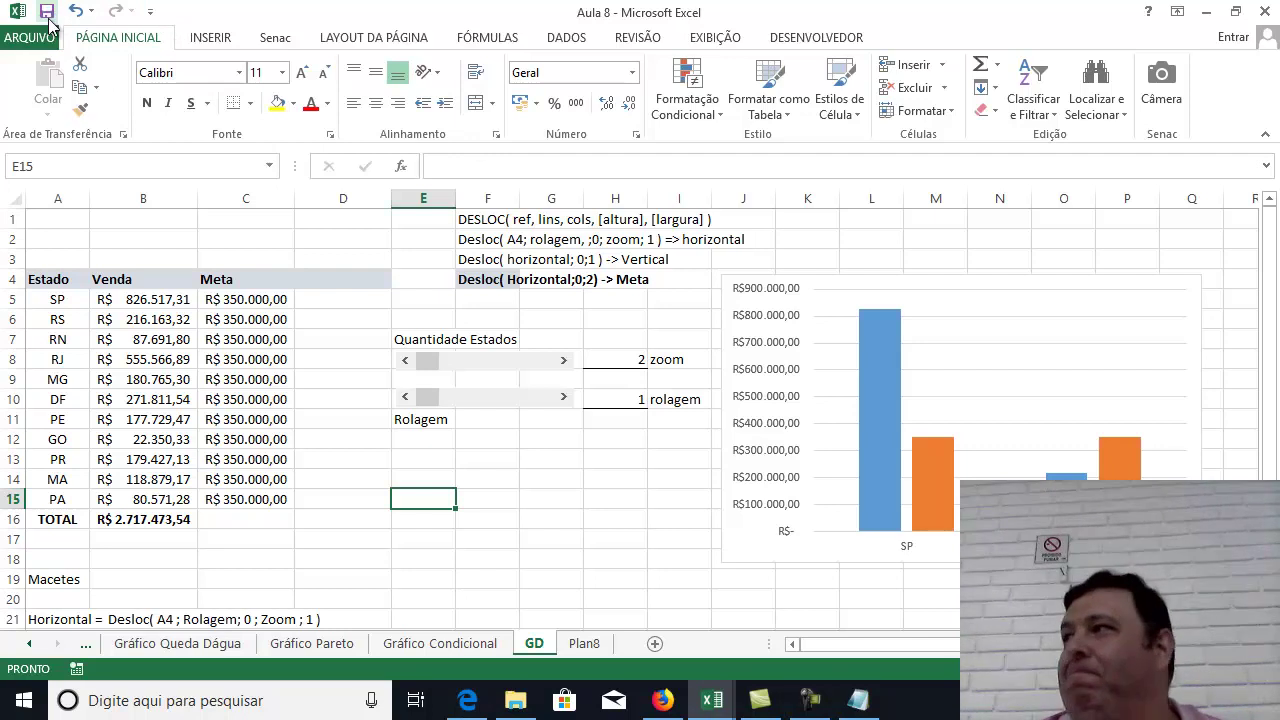
pyautogui.click(48, 12)
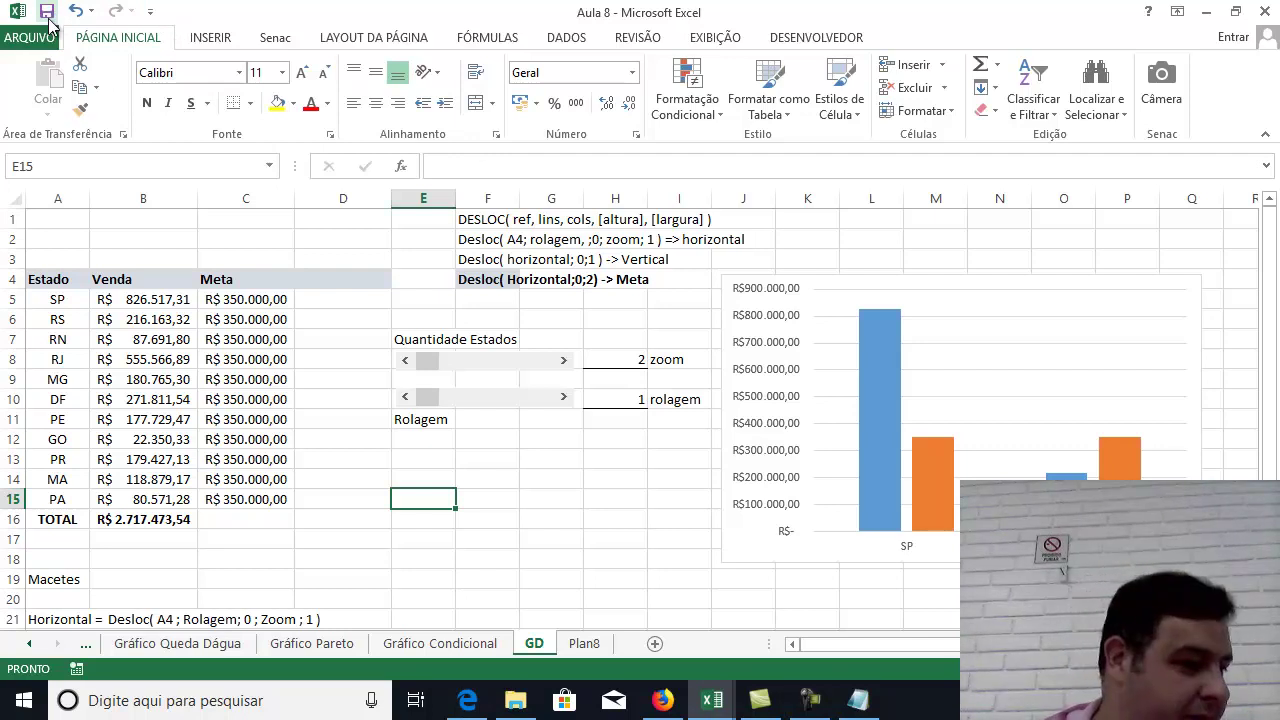
# Review the charts on the Condicional, Pareto, Queda Dágua, Colunas Flutuantes, Bullet and Termometro sheets, ending back on GD.
pyautogui.click(605, 518)
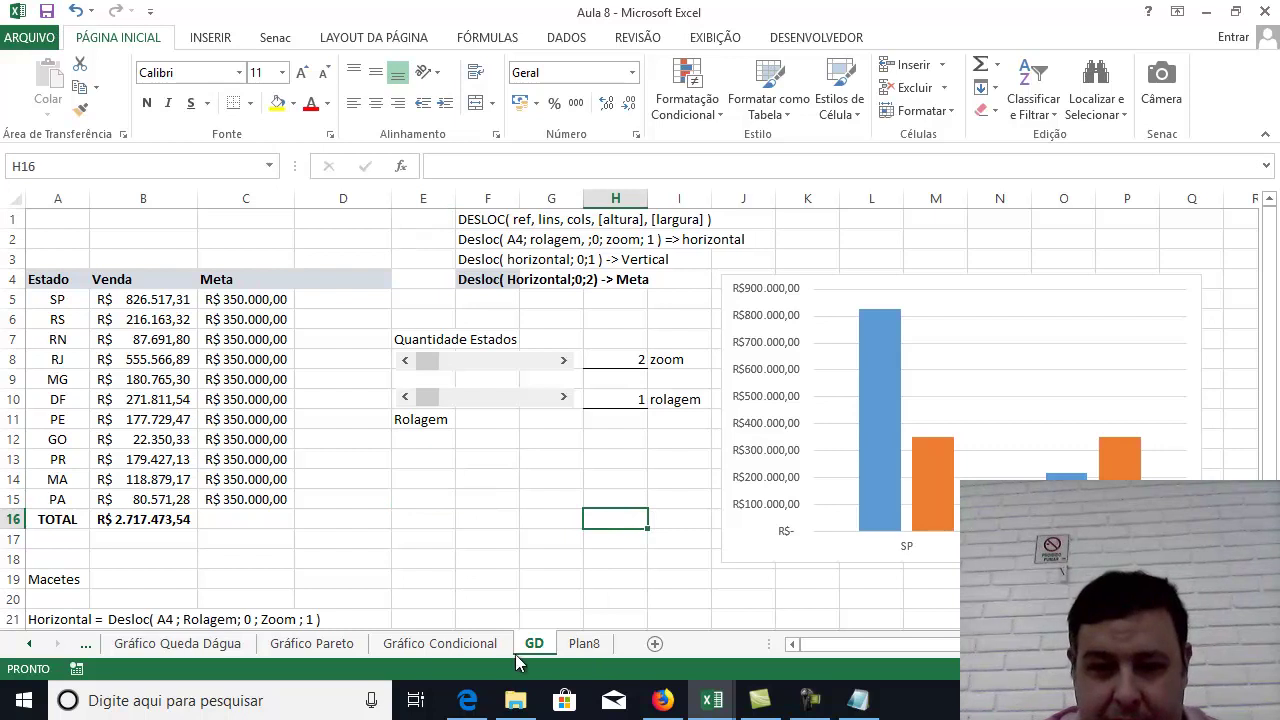
pyautogui.click(418, 648)
pyautogui.click(300, 648)
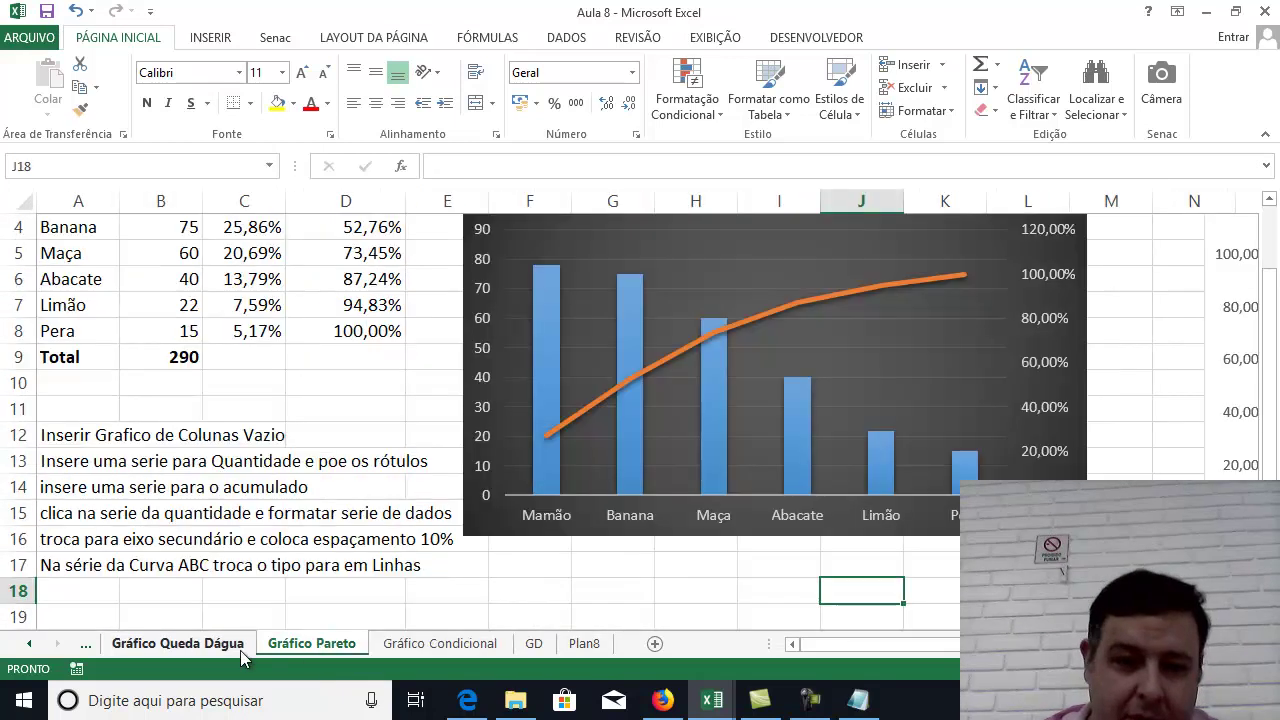
pyautogui.click(145, 648)
pyautogui.click(28, 644)
pyautogui.click(30, 646)
pyautogui.click(32, 647)
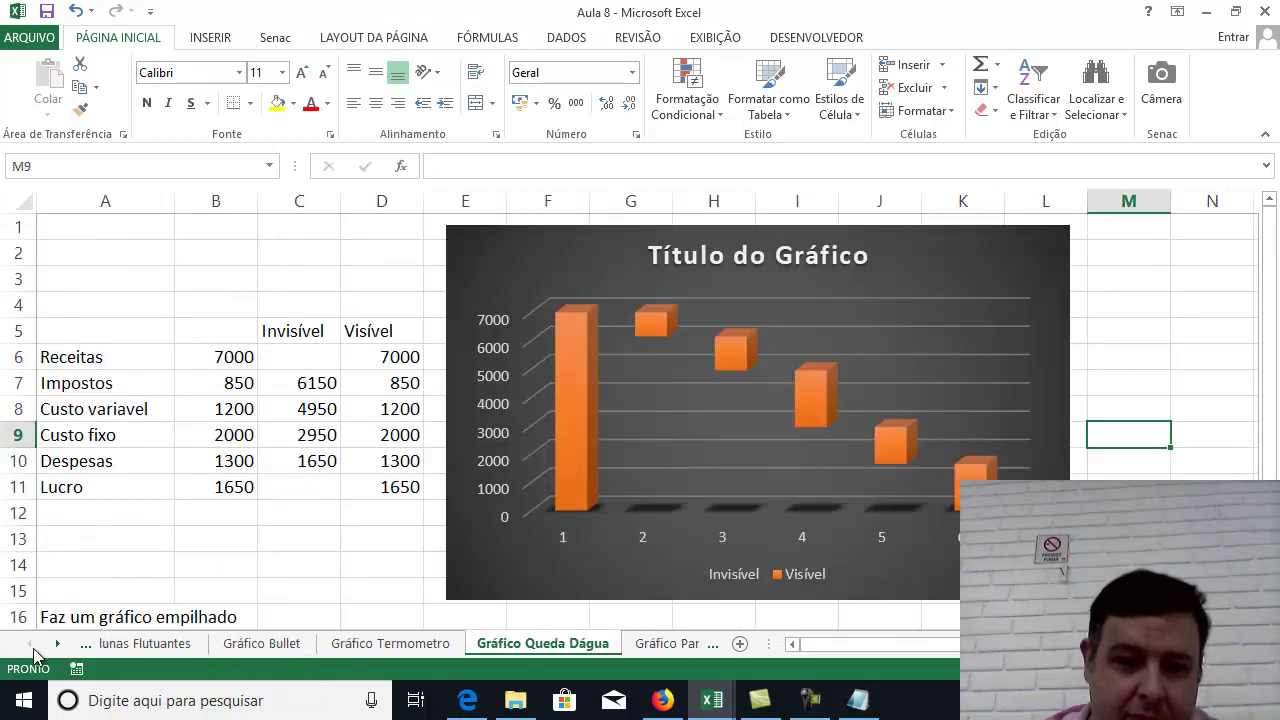
pyautogui.click(150, 645)
pyautogui.click(293, 645)
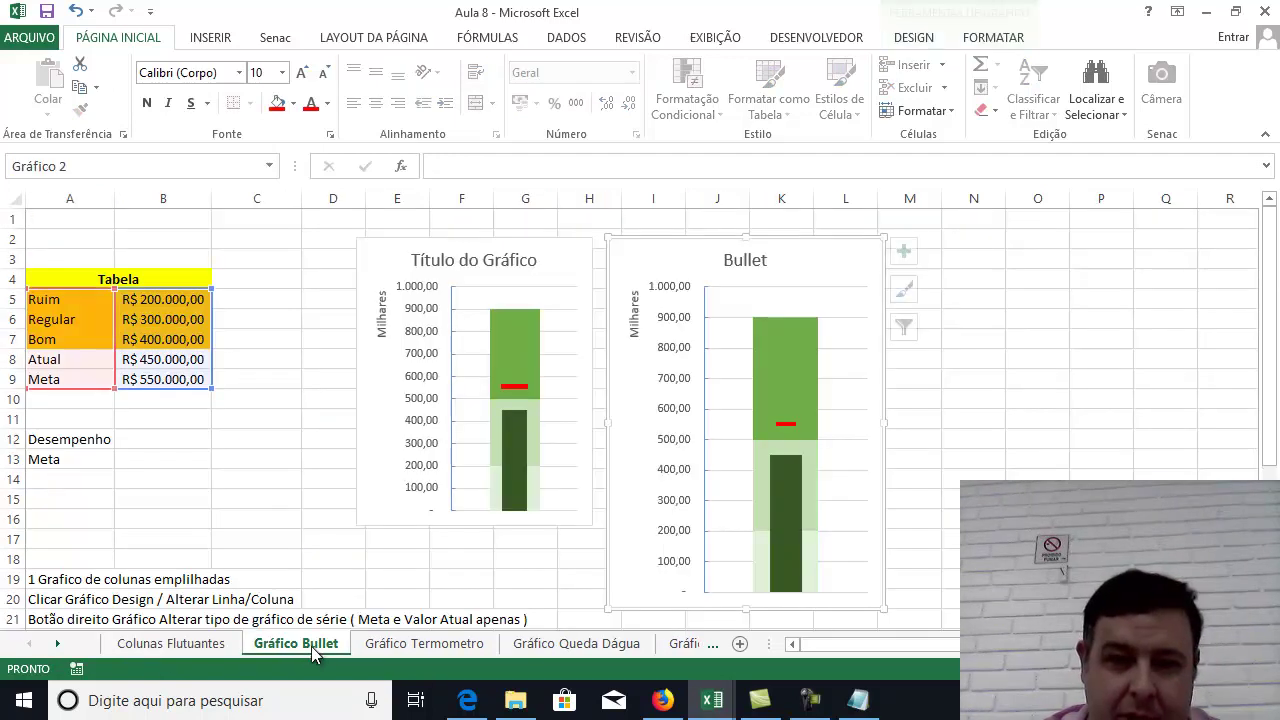
pyautogui.click(426, 645)
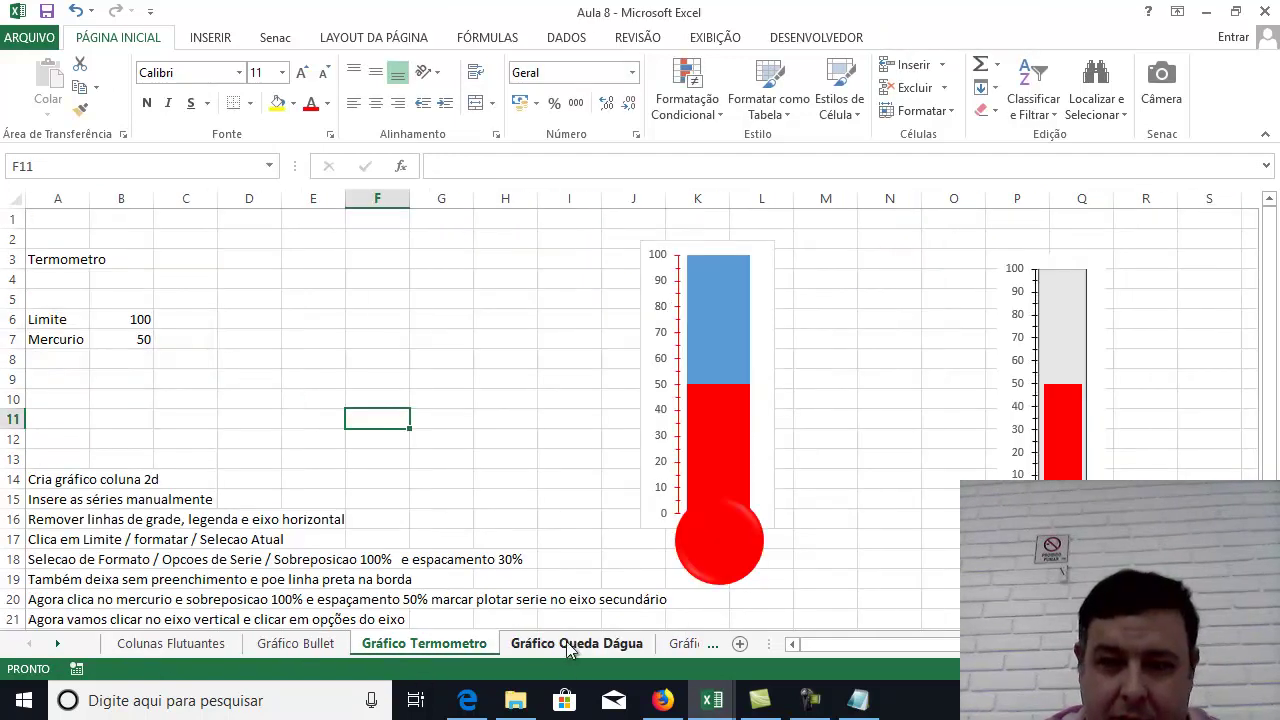
pyautogui.click(568, 646)
pyautogui.click(671, 645)
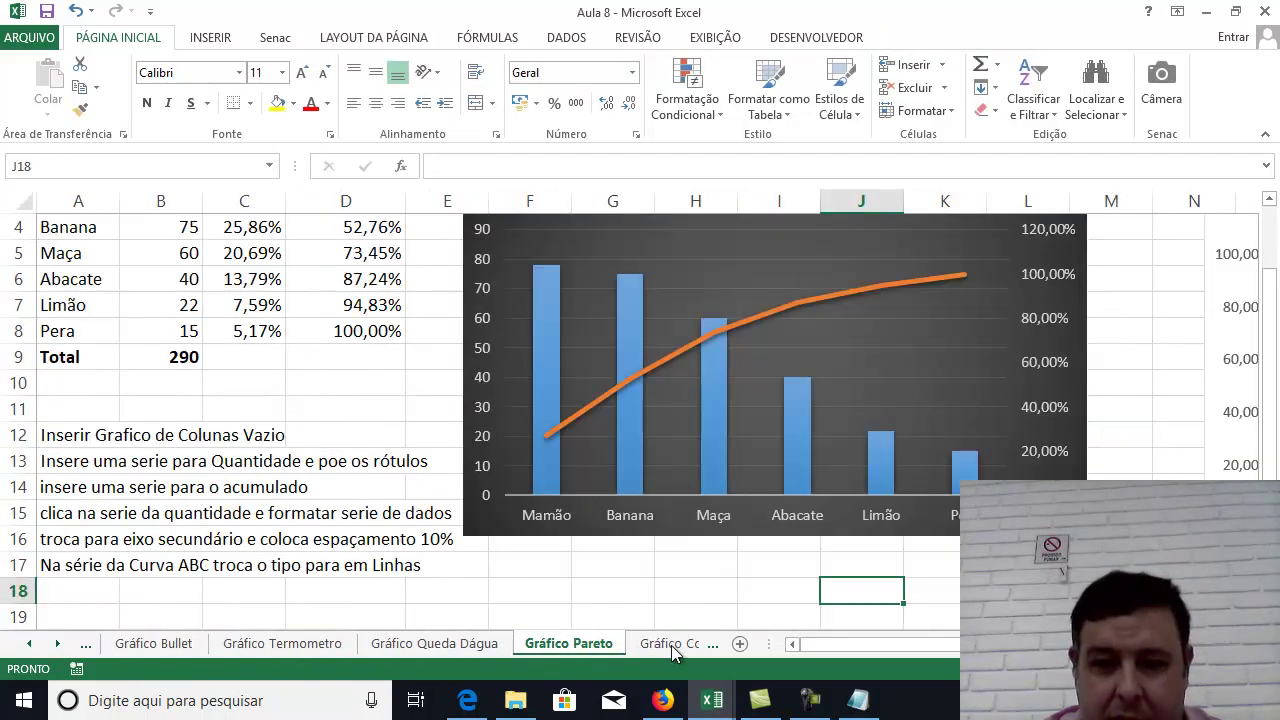
pyautogui.click(671, 645)
pyautogui.hotkey('ctrl', 'pagedown')
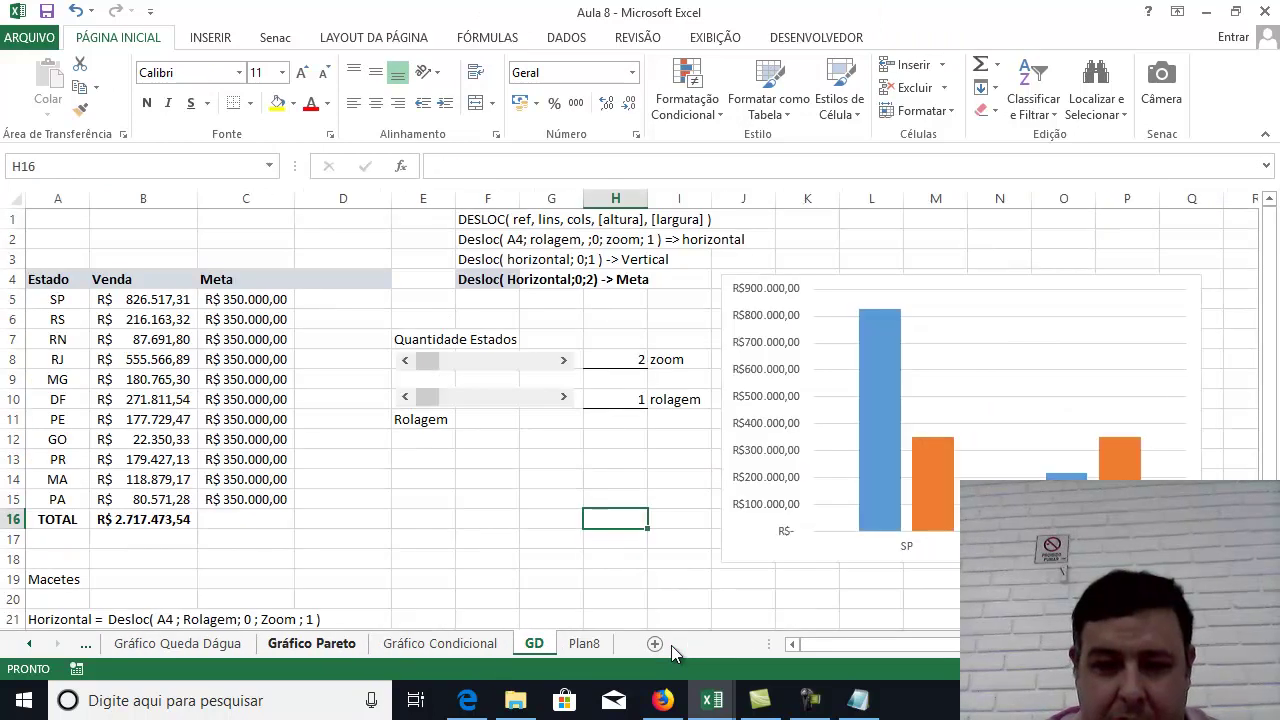
# Check the production line chart on the Plan8 sheet, return to the GD sheet and save the workbook.
pyautogui.click(585, 645)
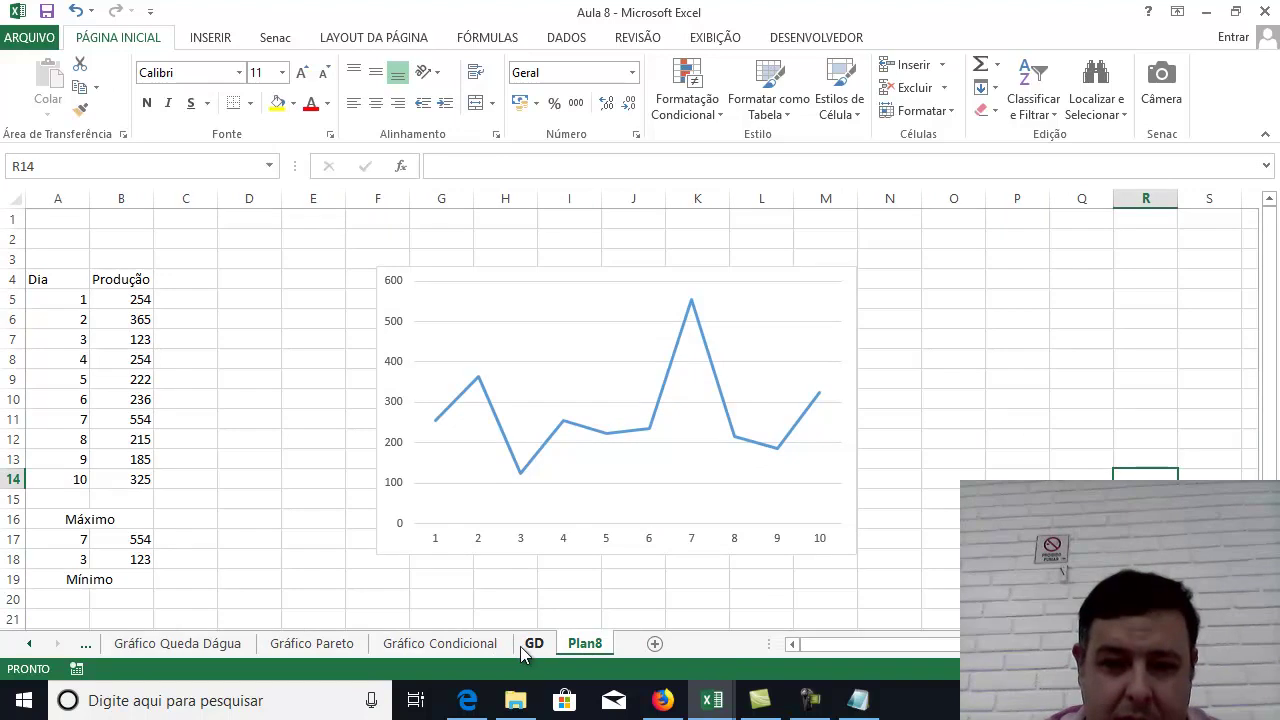
pyautogui.click(533, 645)
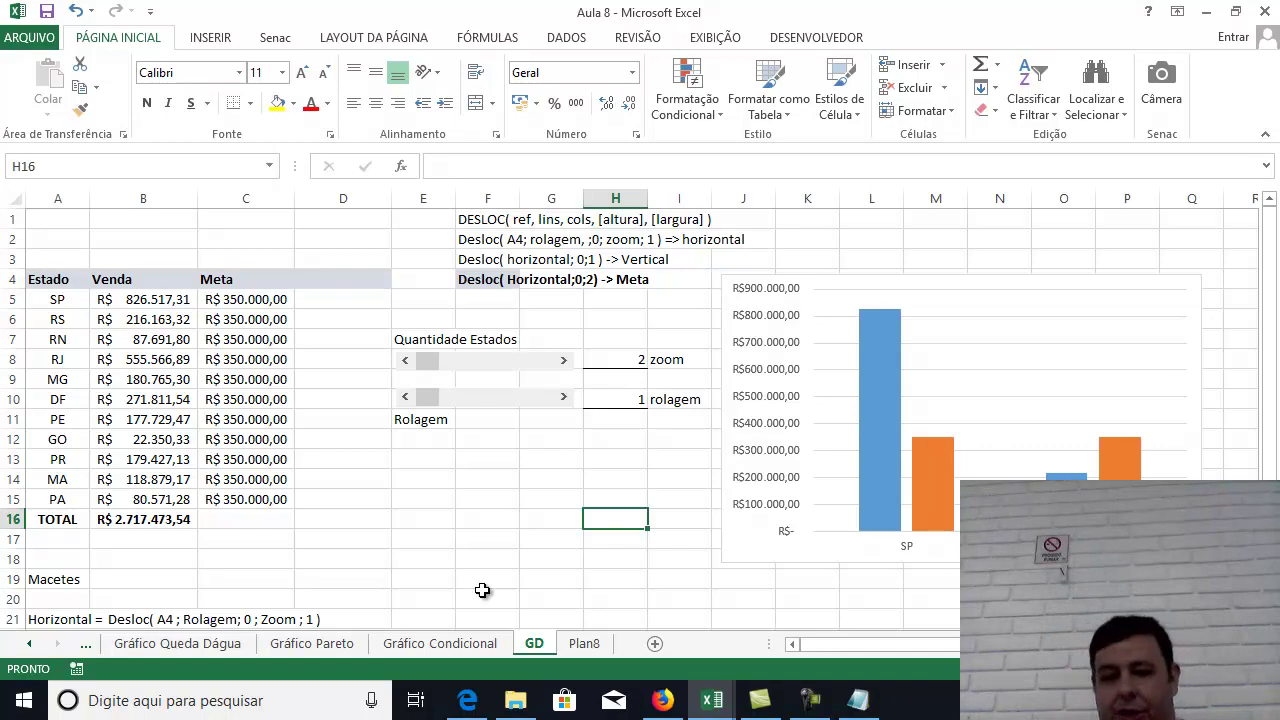
pyautogui.click(47, 12)
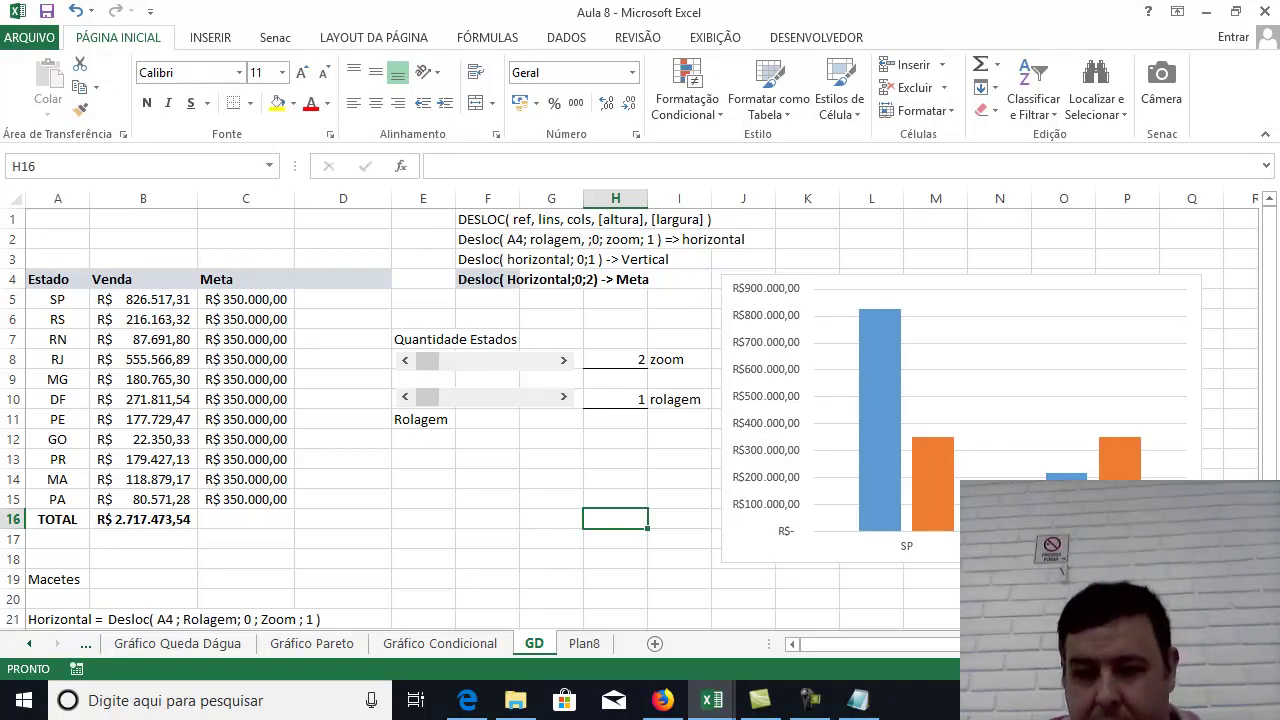